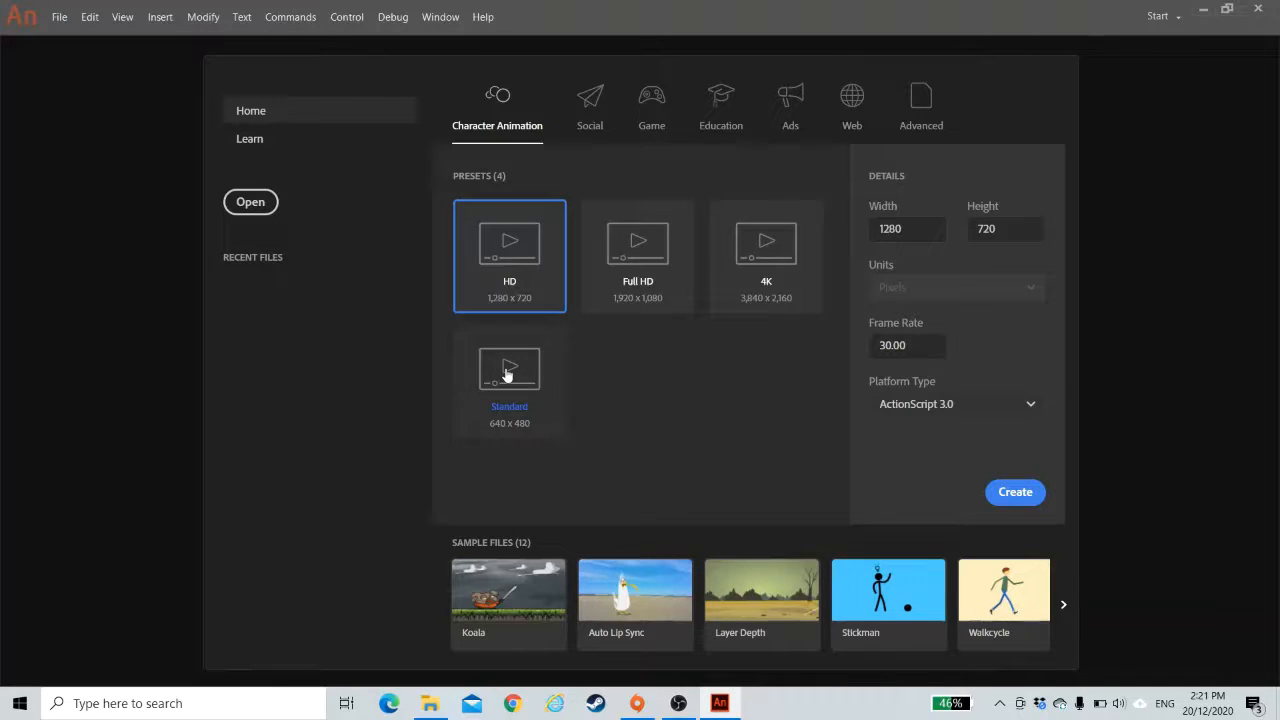
- Create a new Standard 640 x 480 document at 24 frames per second on the ActionScript 3.0 platform
left_click(509, 375)
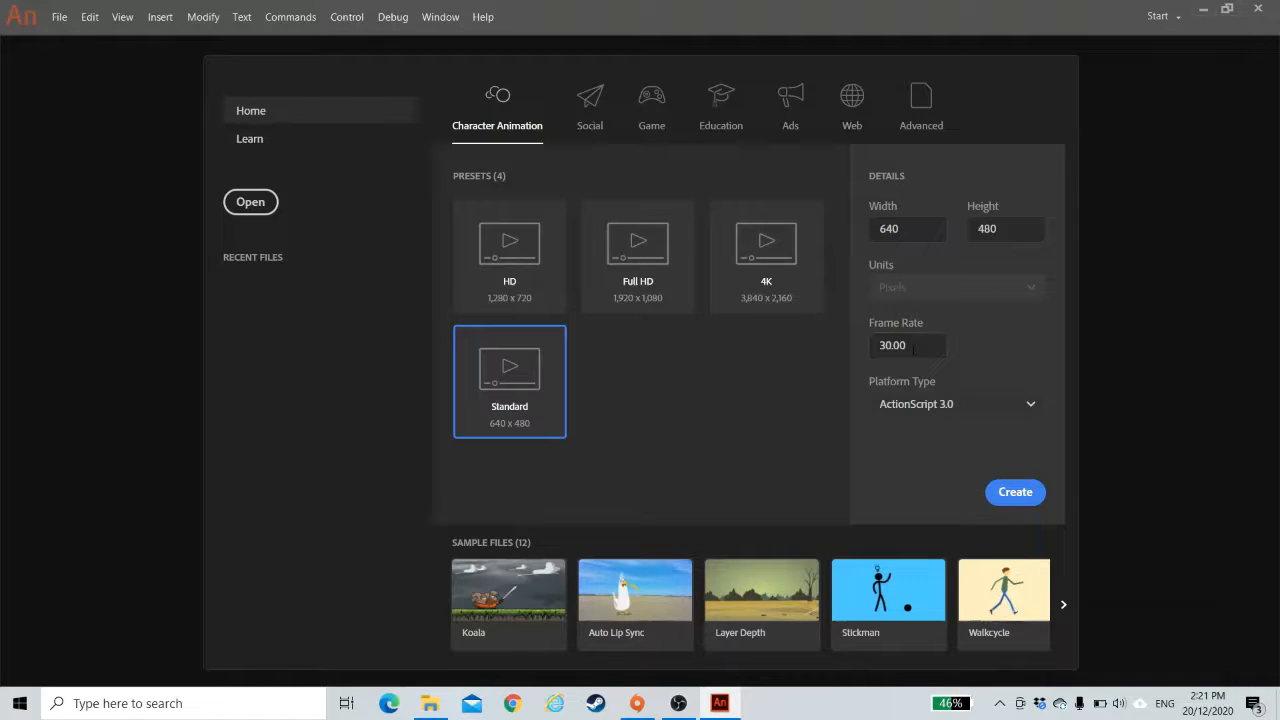
left_click_drag(912, 346, 857, 347)
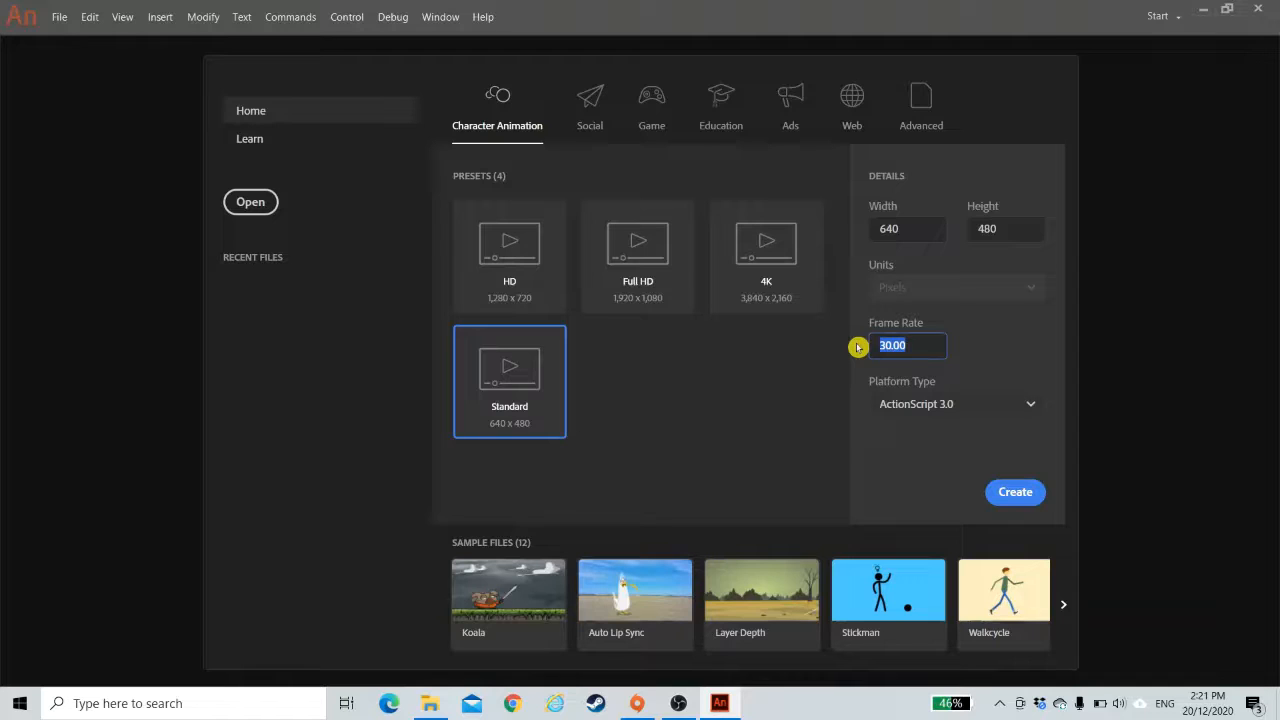
type("24")
left_click(975, 414)
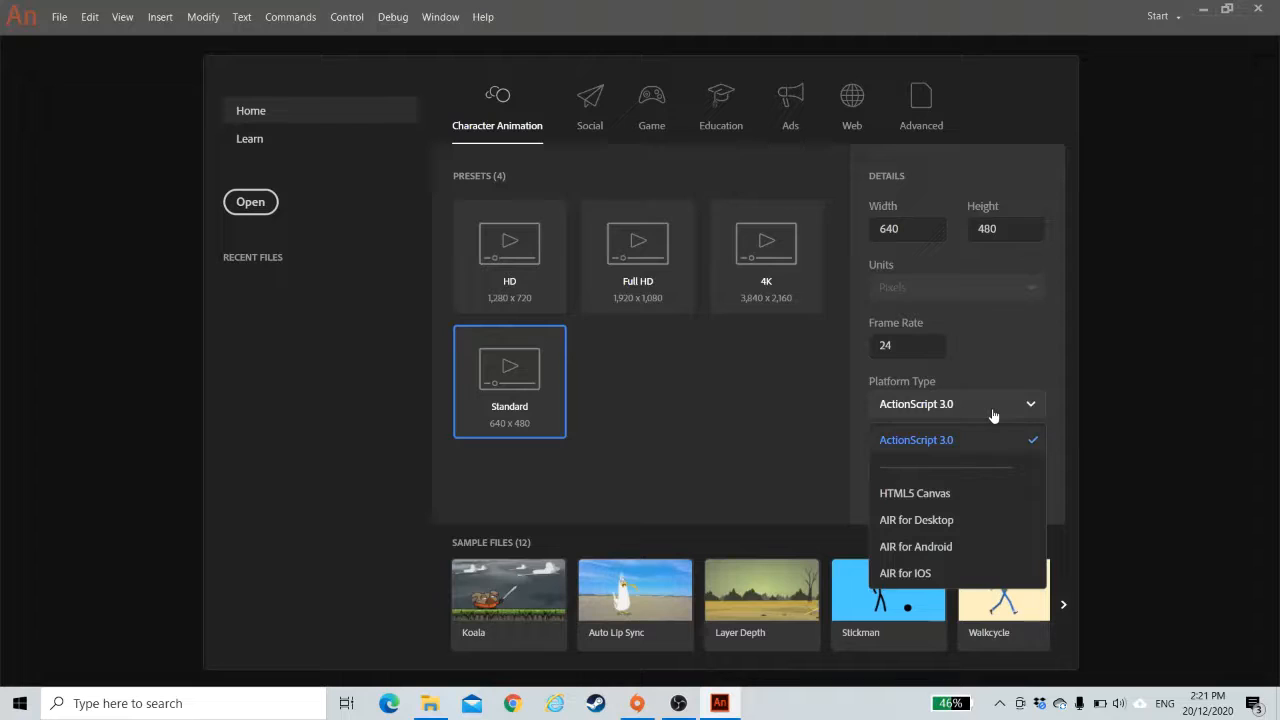
left_click(1011, 368)
left_click(1011, 368)
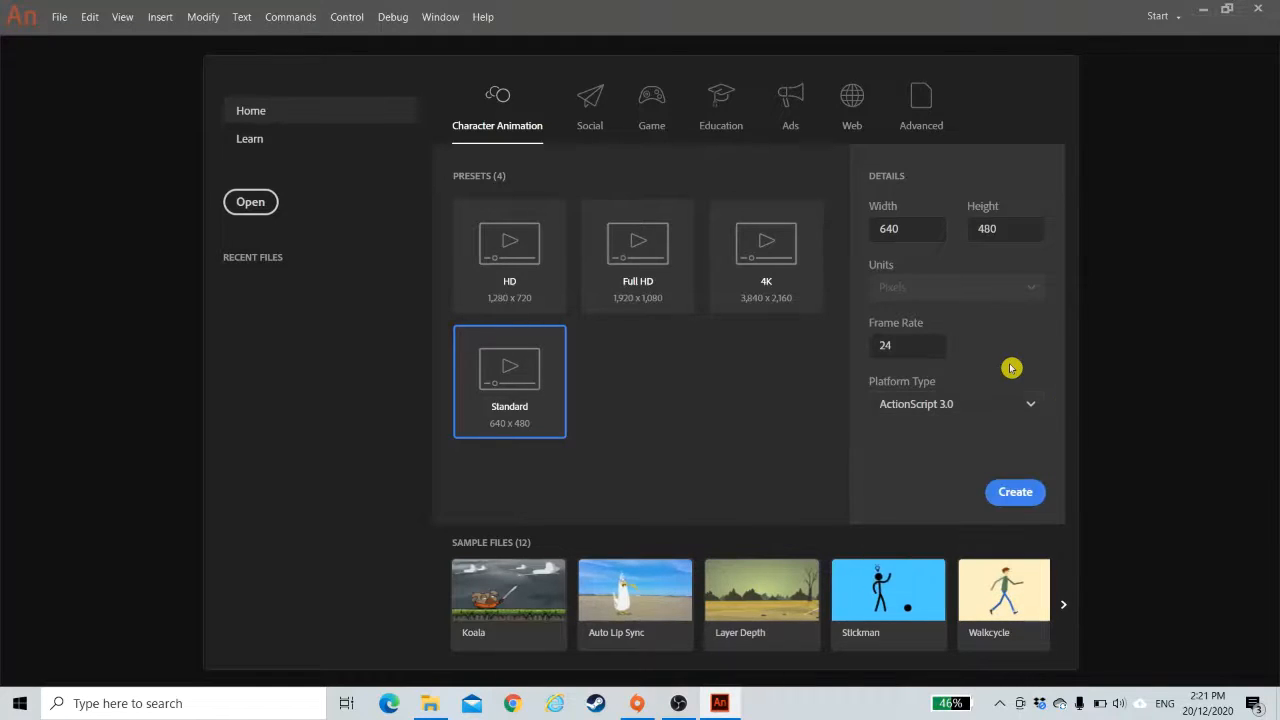
left_click(1014, 500)
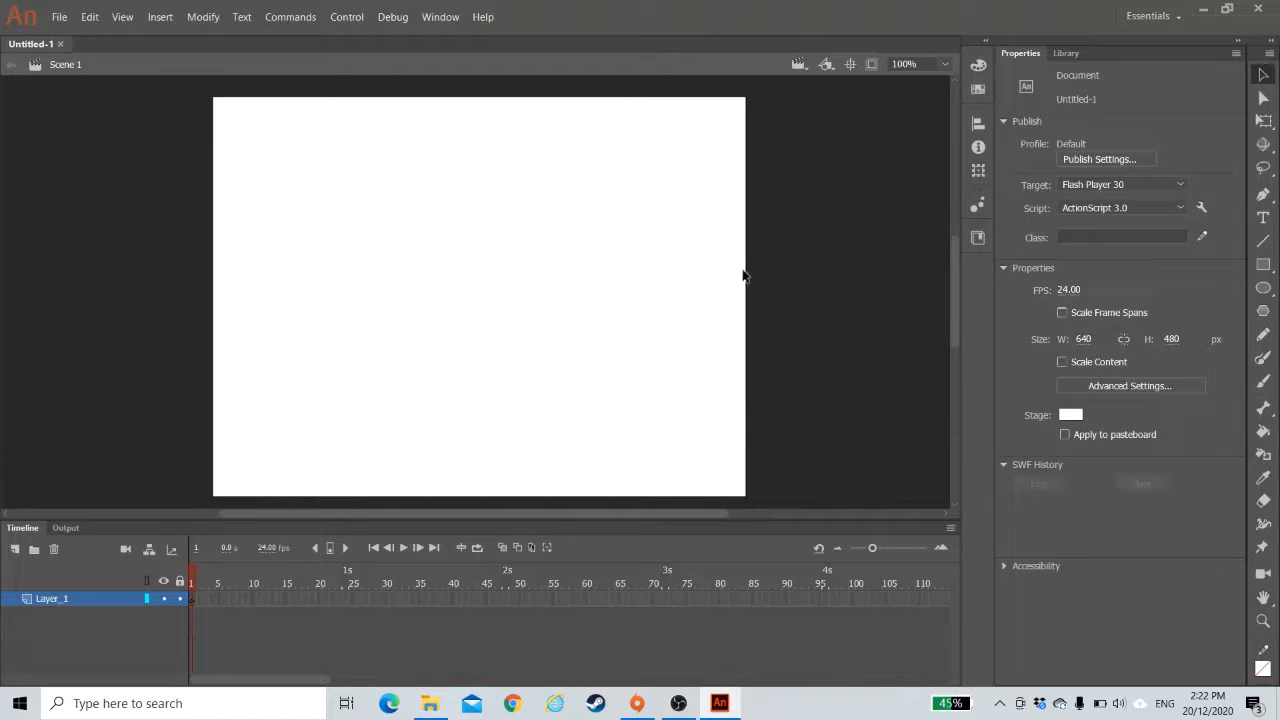
left_click(136, 659)
left_click(1070, 55)
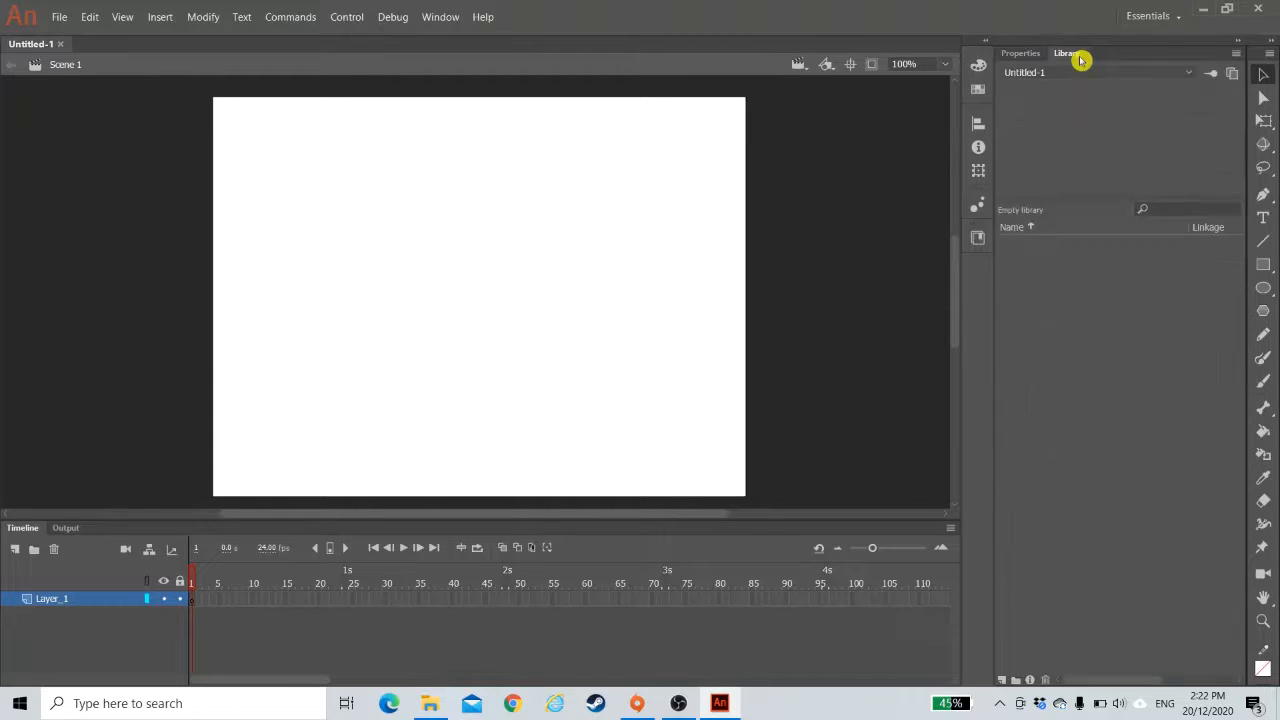
left_click(1022, 55)
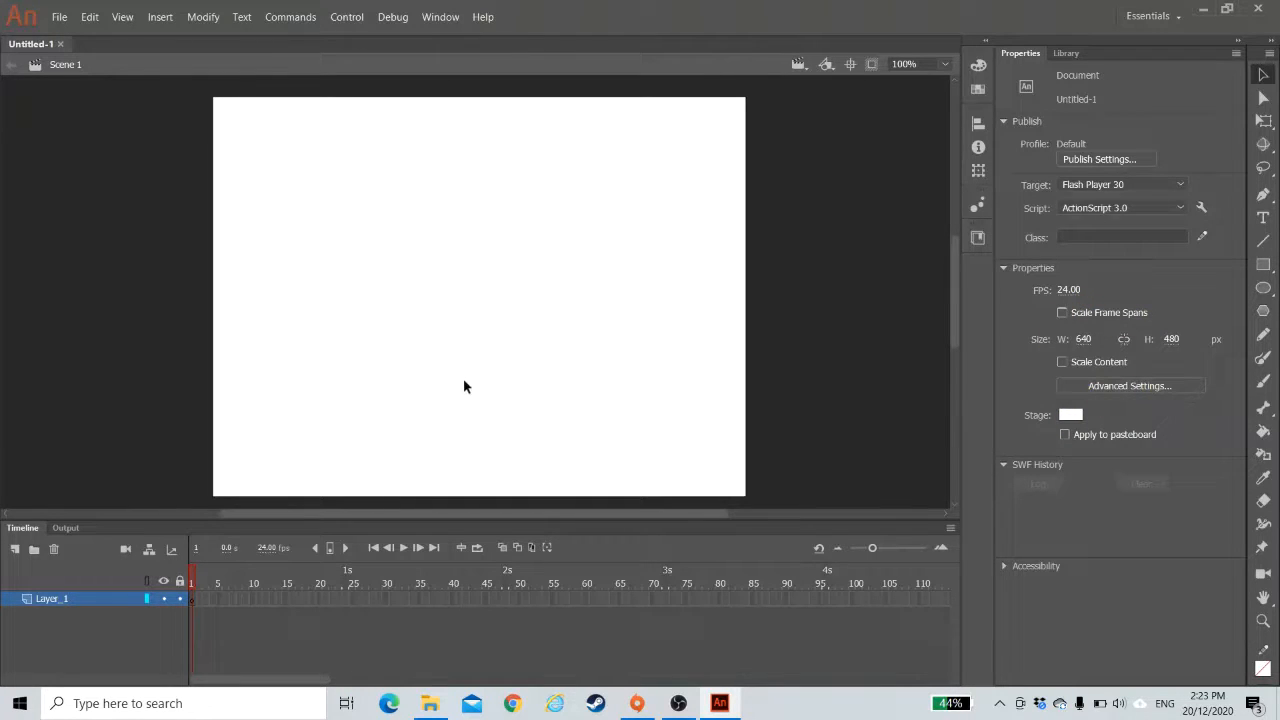
left_click(1066, 53)
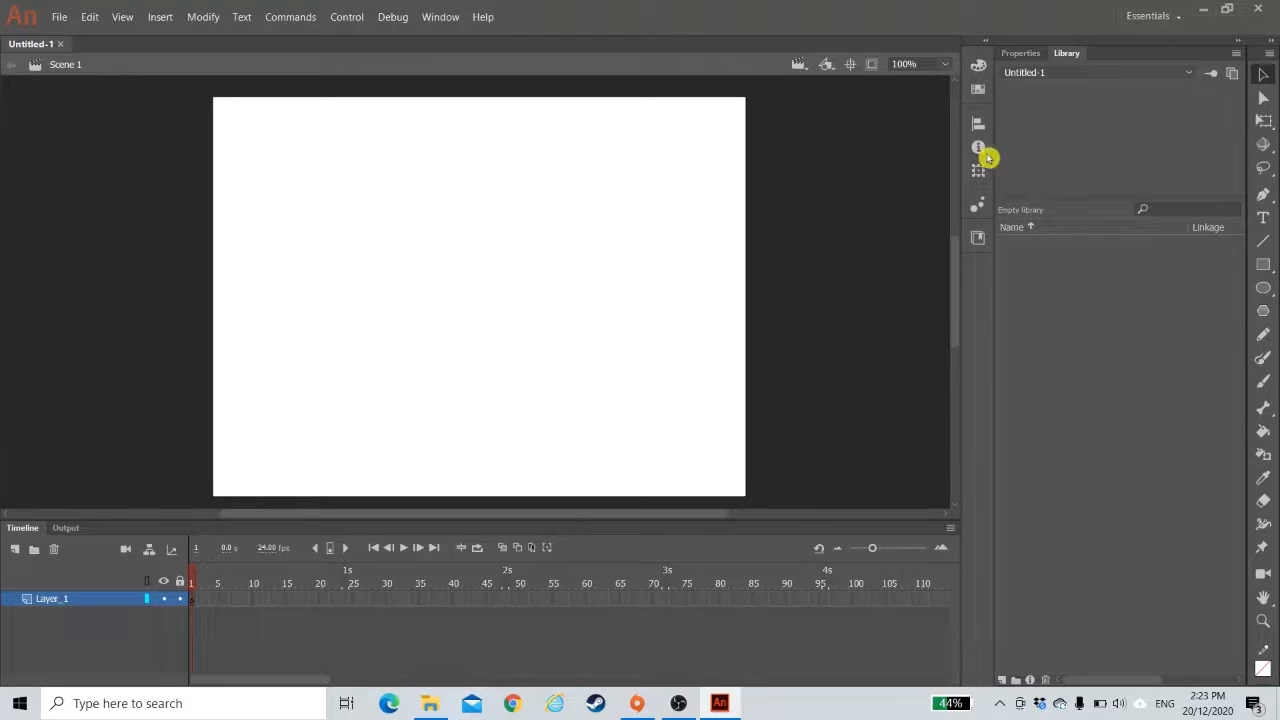
left_click(1016, 55)
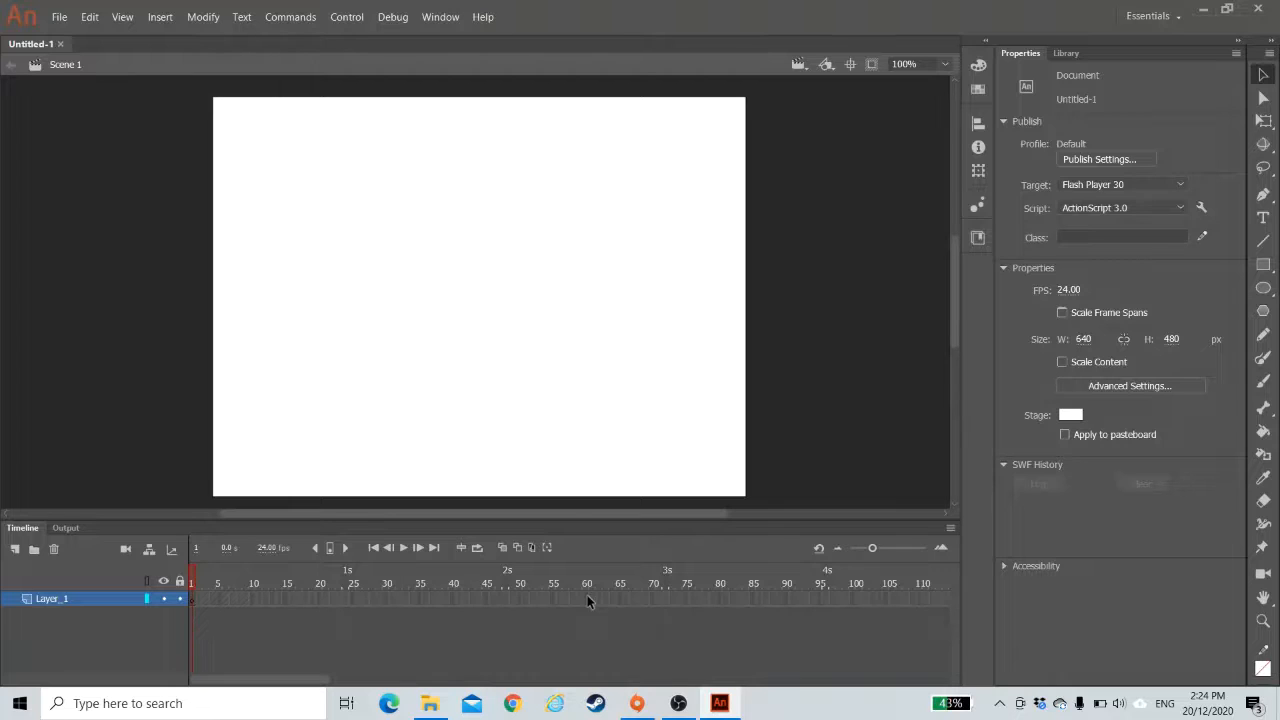
left_click(486, 631)
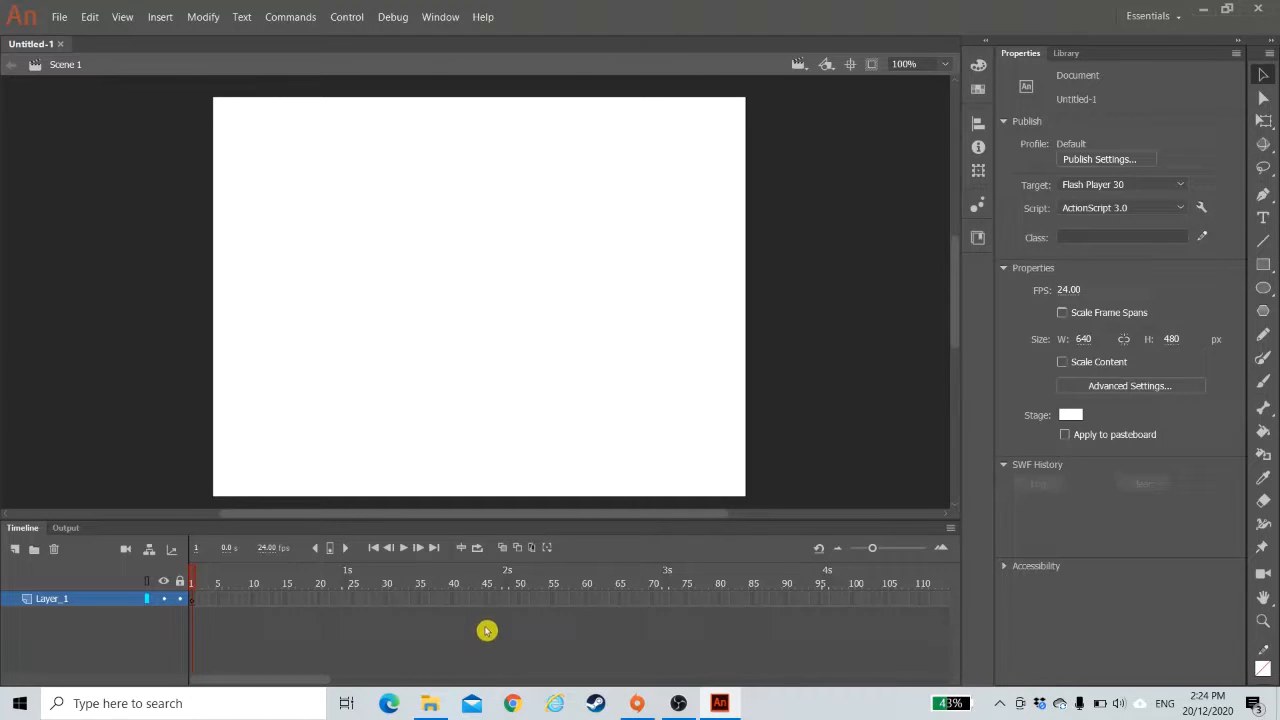
left_click(441, 594)
- Add a second scene to the document and switch back to Scene 1
left_click(150, 21)
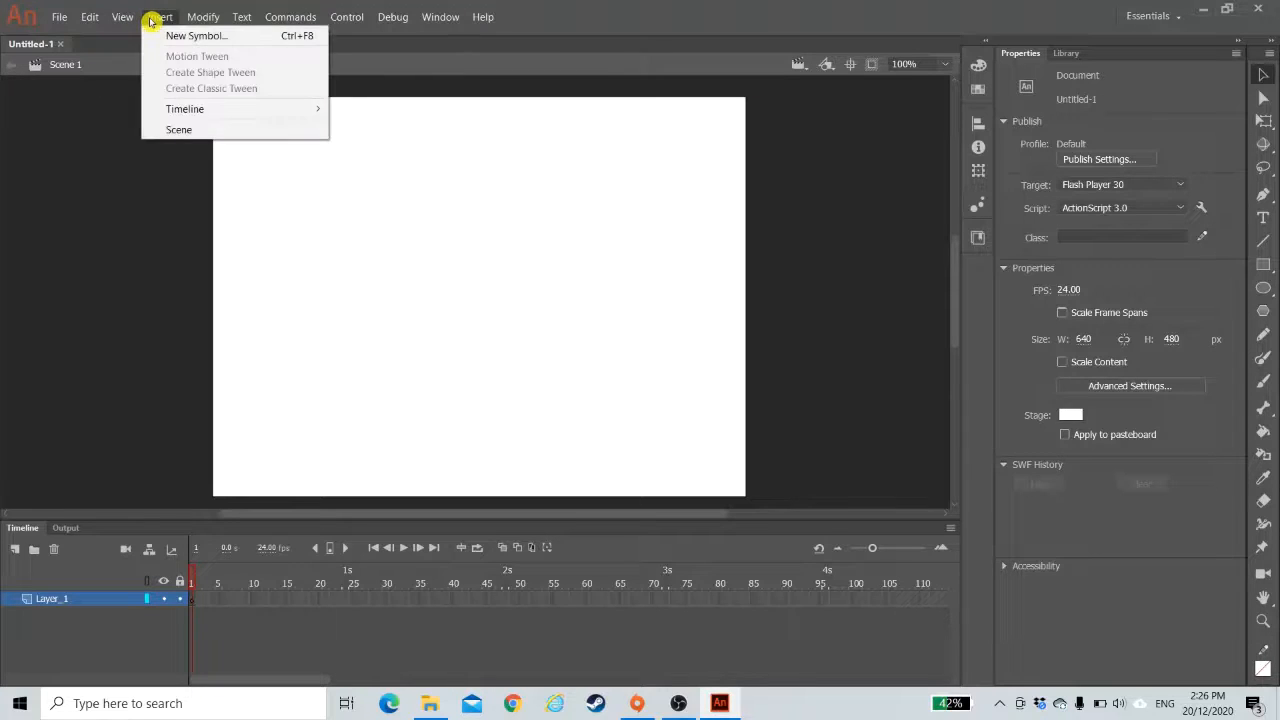
left_click(187, 129)
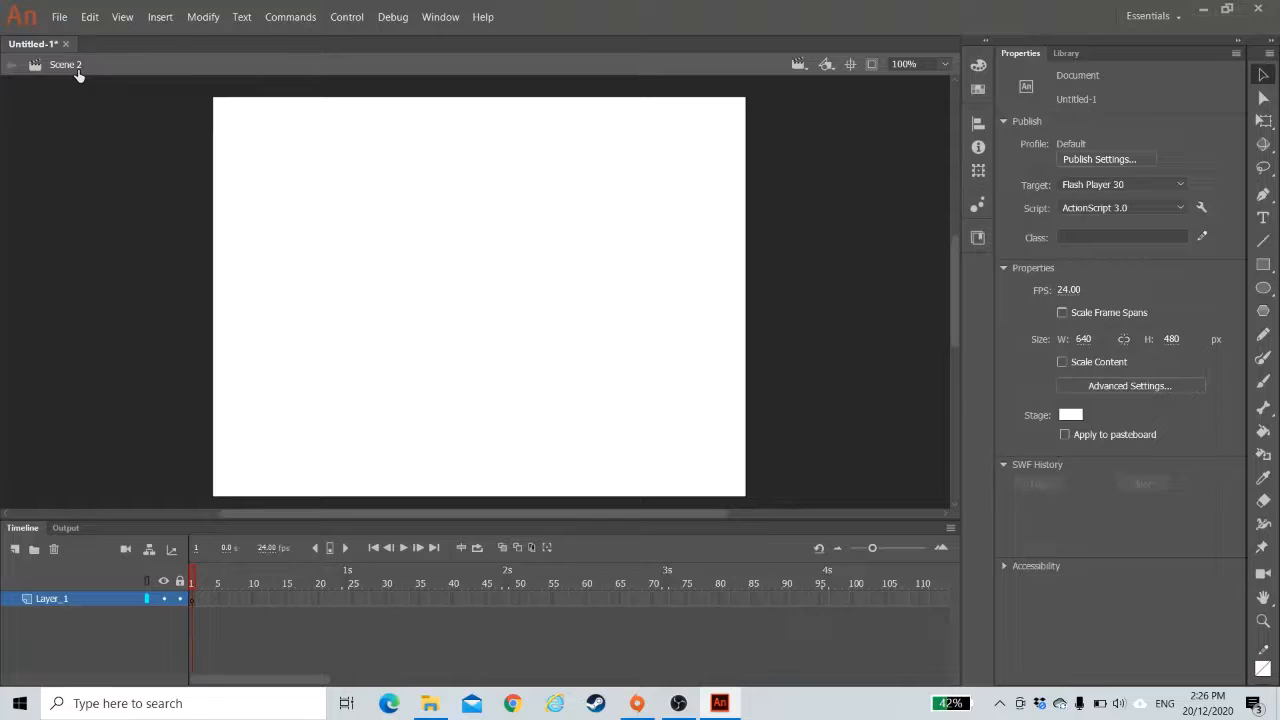
left_click(803, 68)
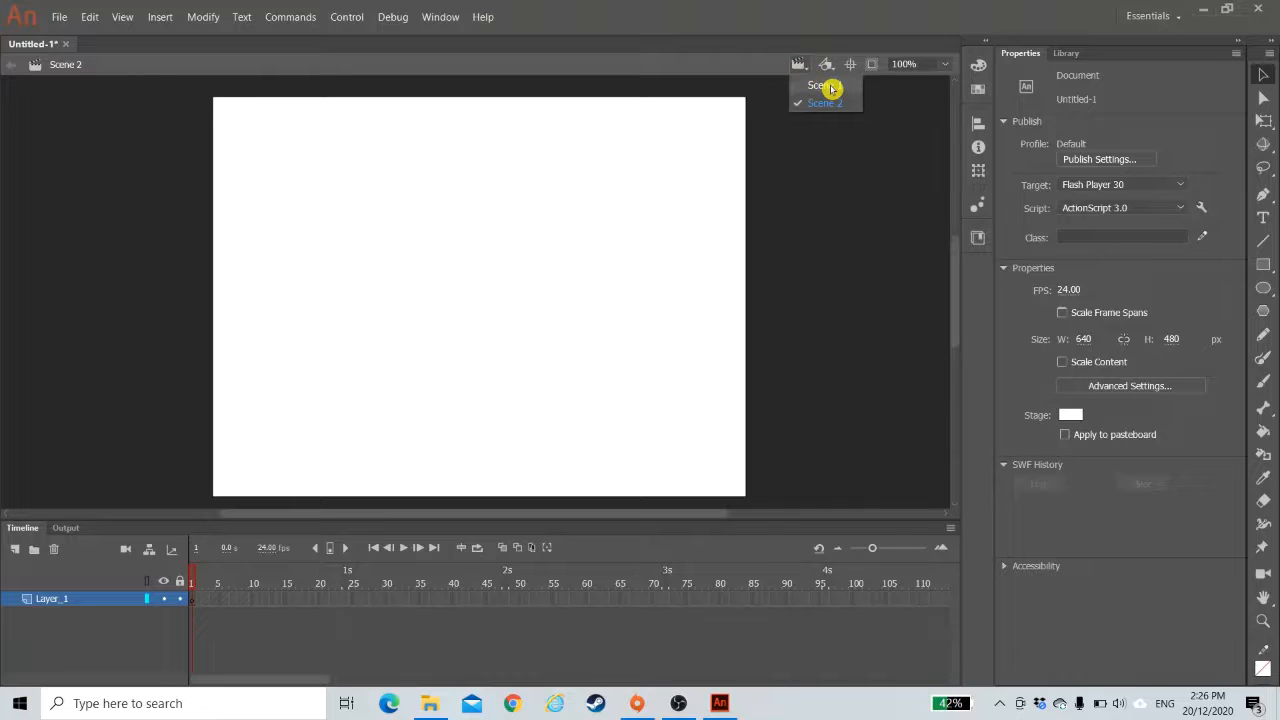
left_click(825, 86)
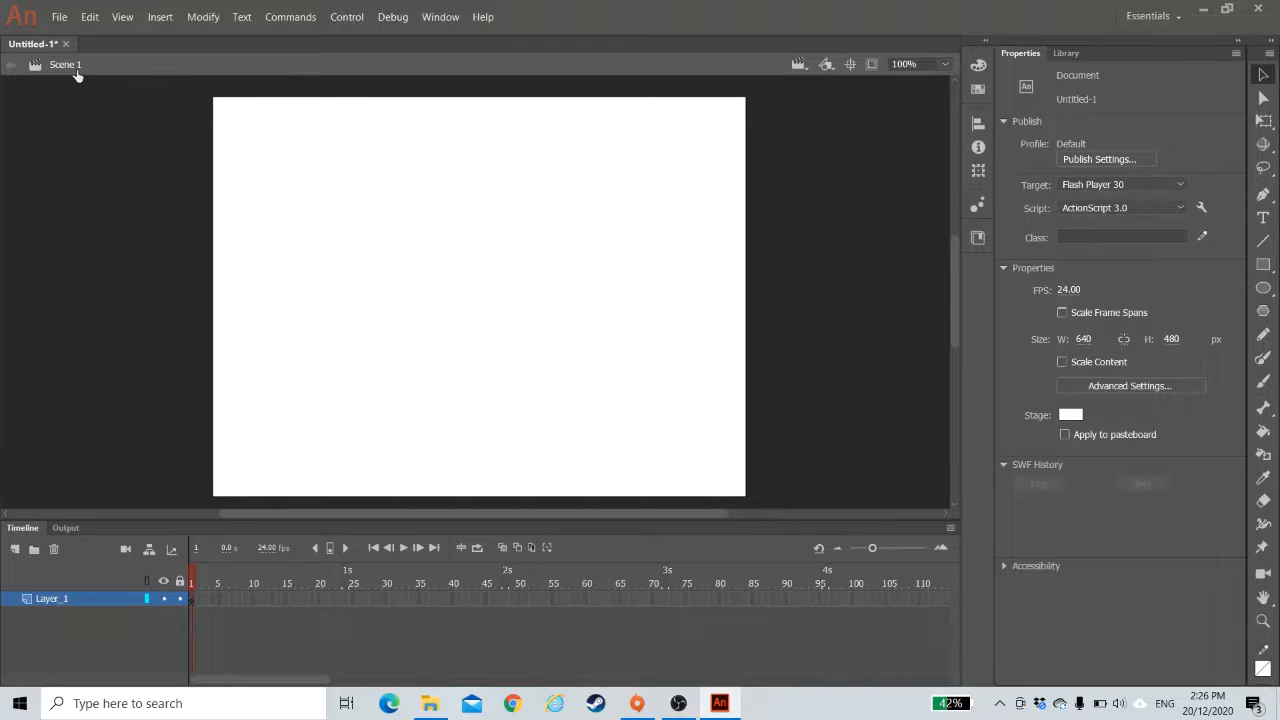
- Switch the stage to Scene 2 and return to Scene 1
left_click(799, 64)
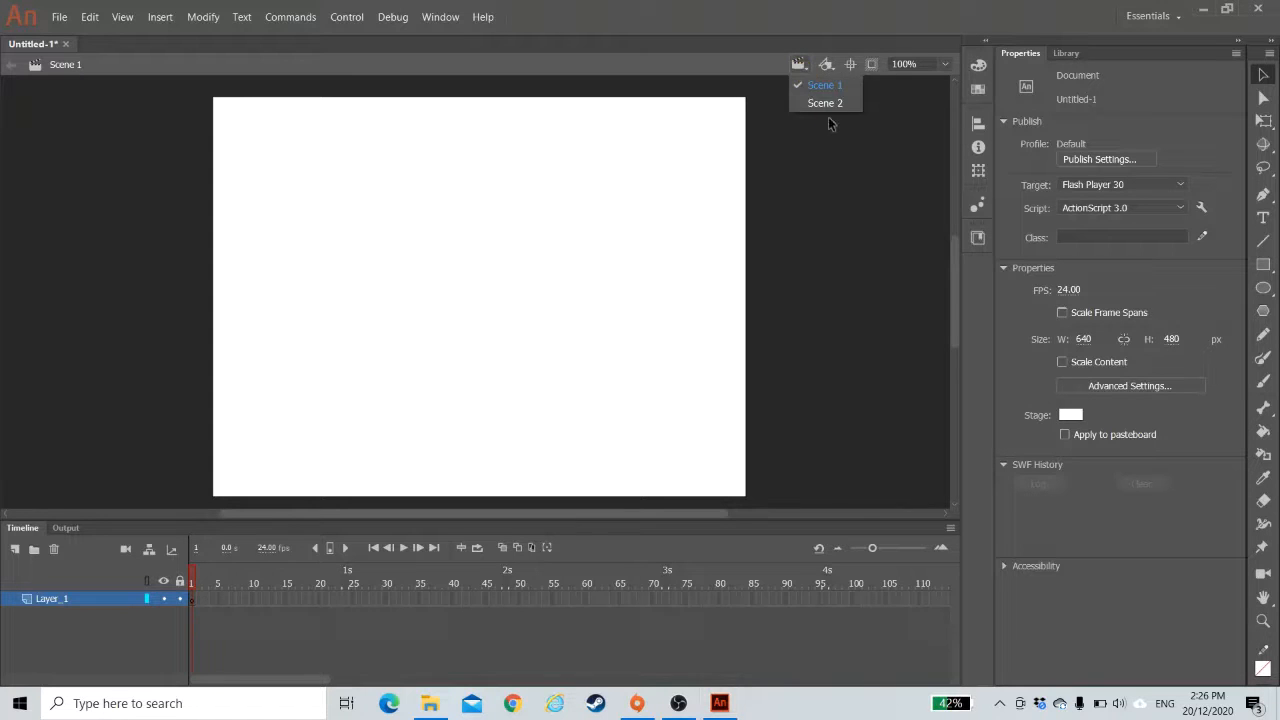
left_click(826, 104)
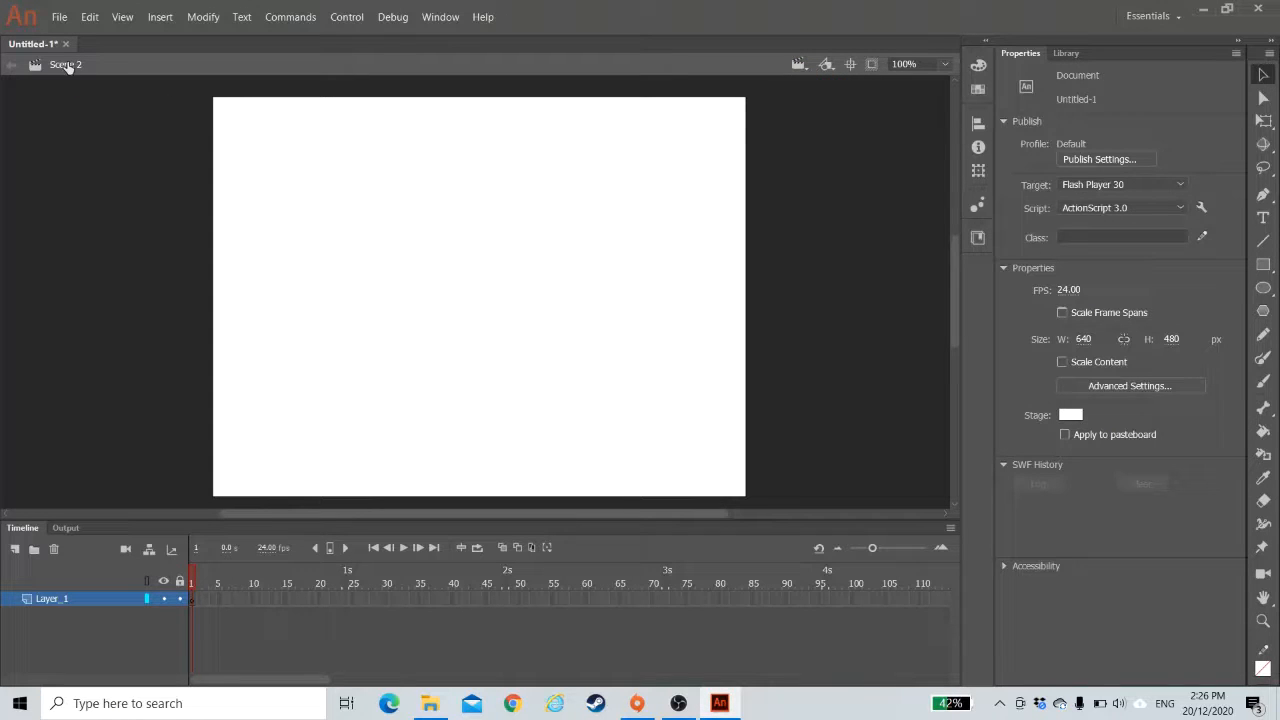
left_click(800, 68)
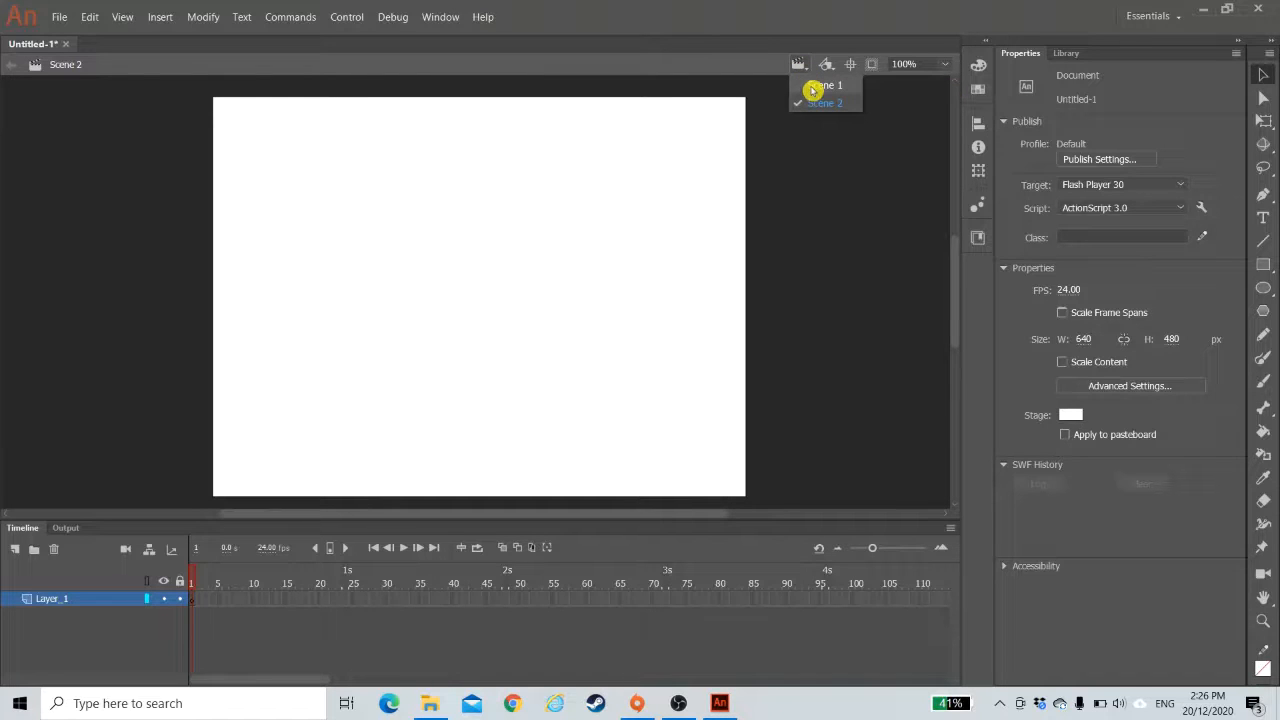
left_click(812, 88)
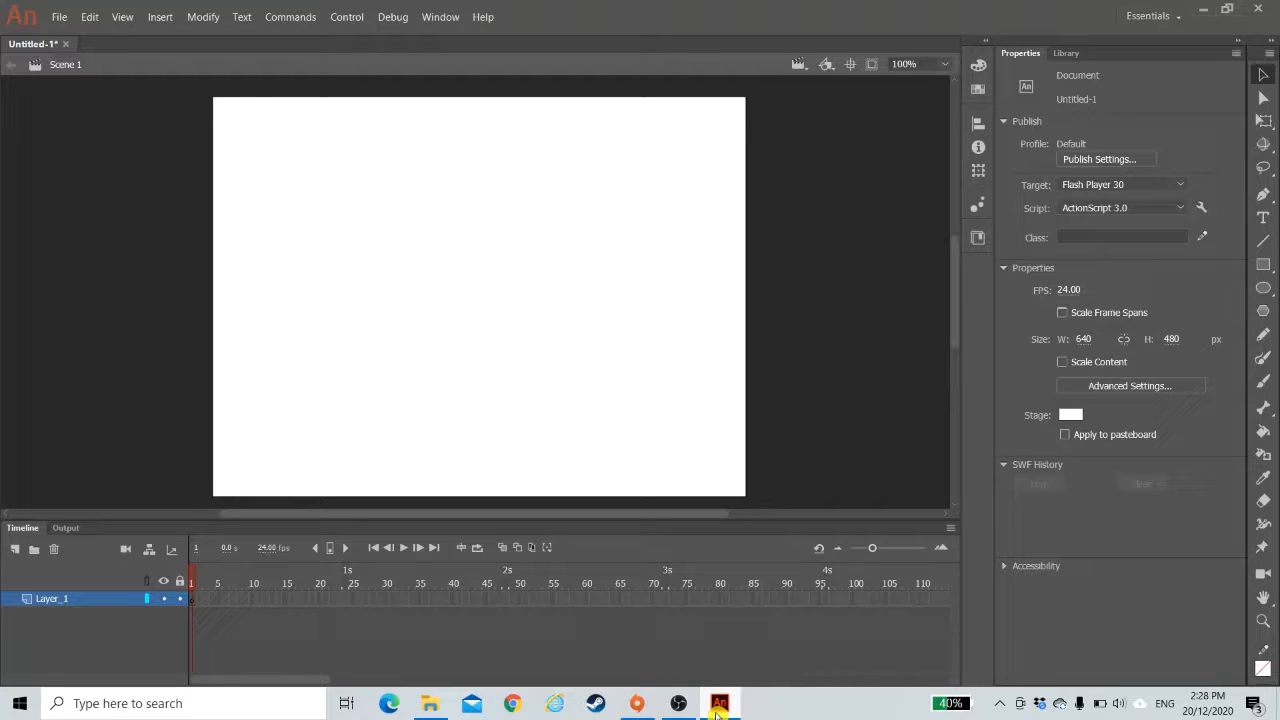
- Show the grid on the Scene 1 stage
mouse_move(682, 707)
left_click(123, 20)
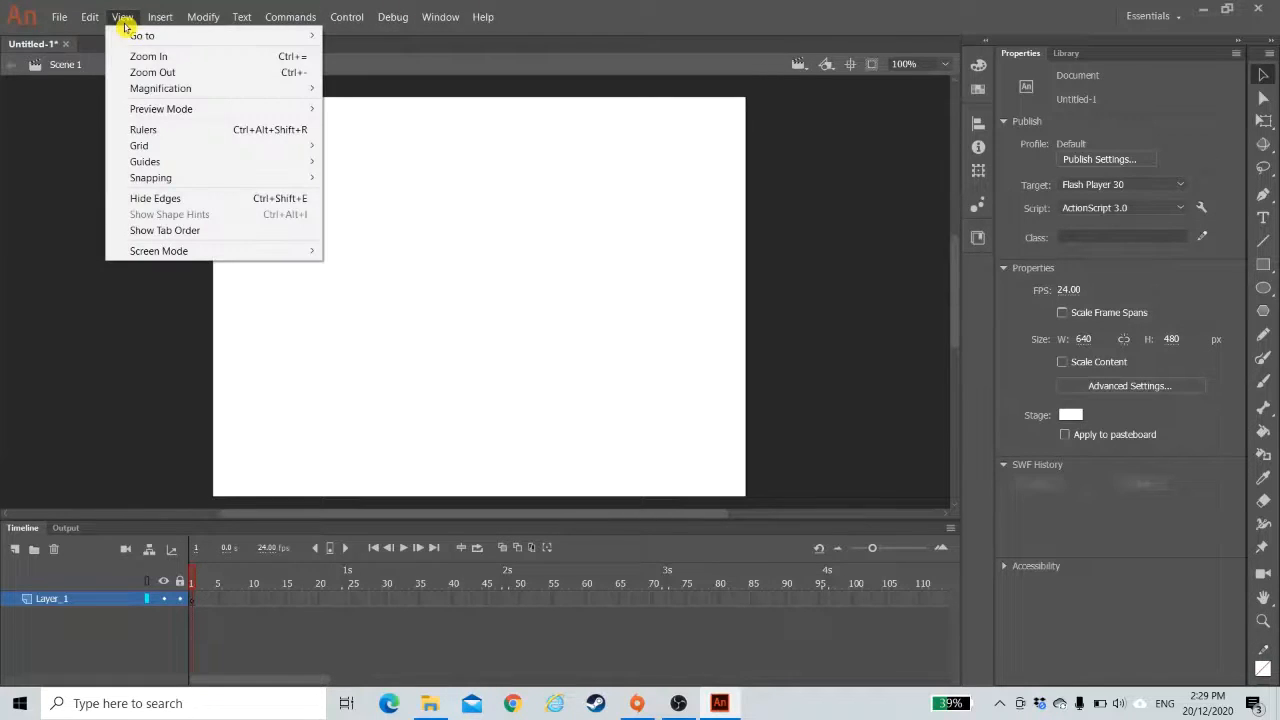
mouse_move(145, 148)
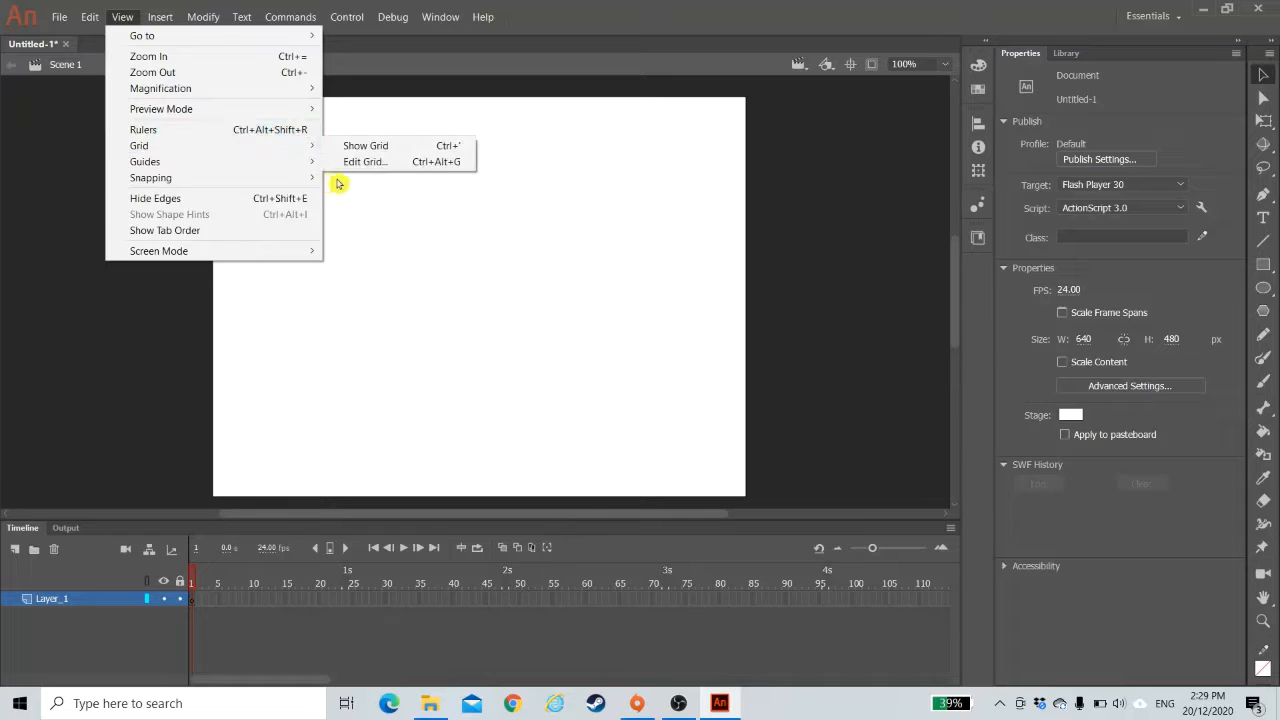
left_click(401, 147)
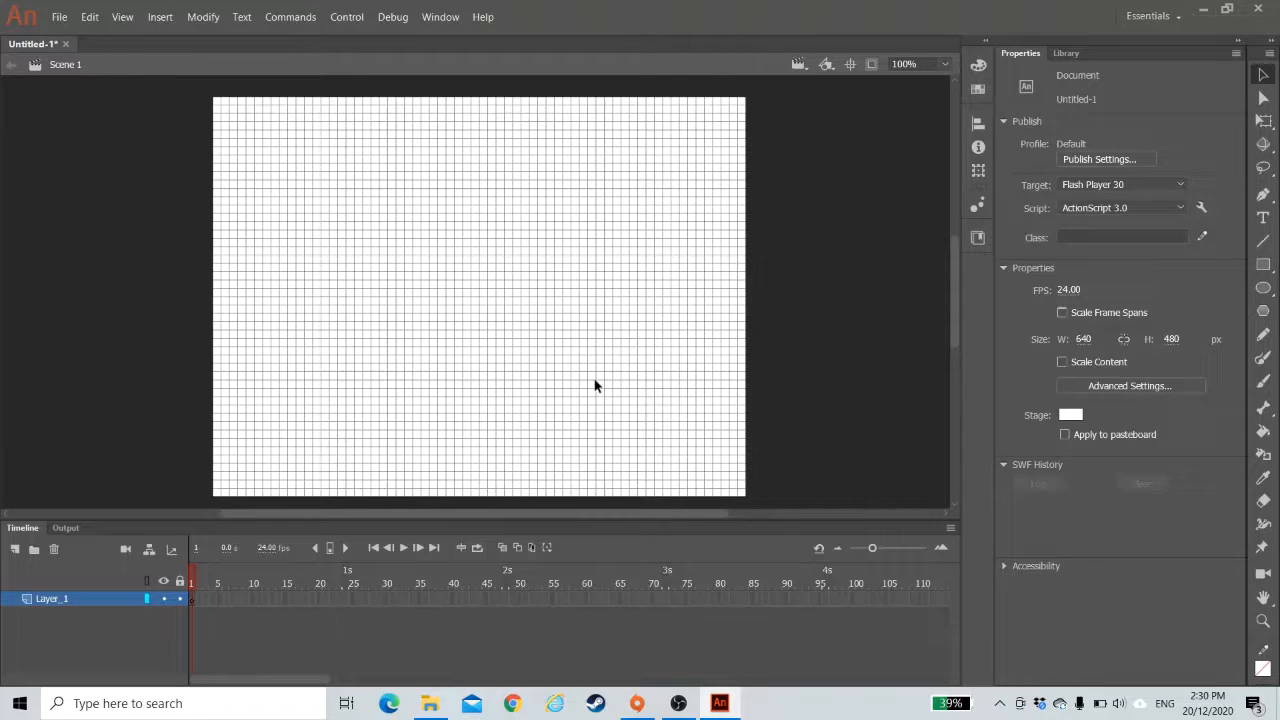
- Create a new symbol of type Button named "button1" in the library root
left_click(166, 19)
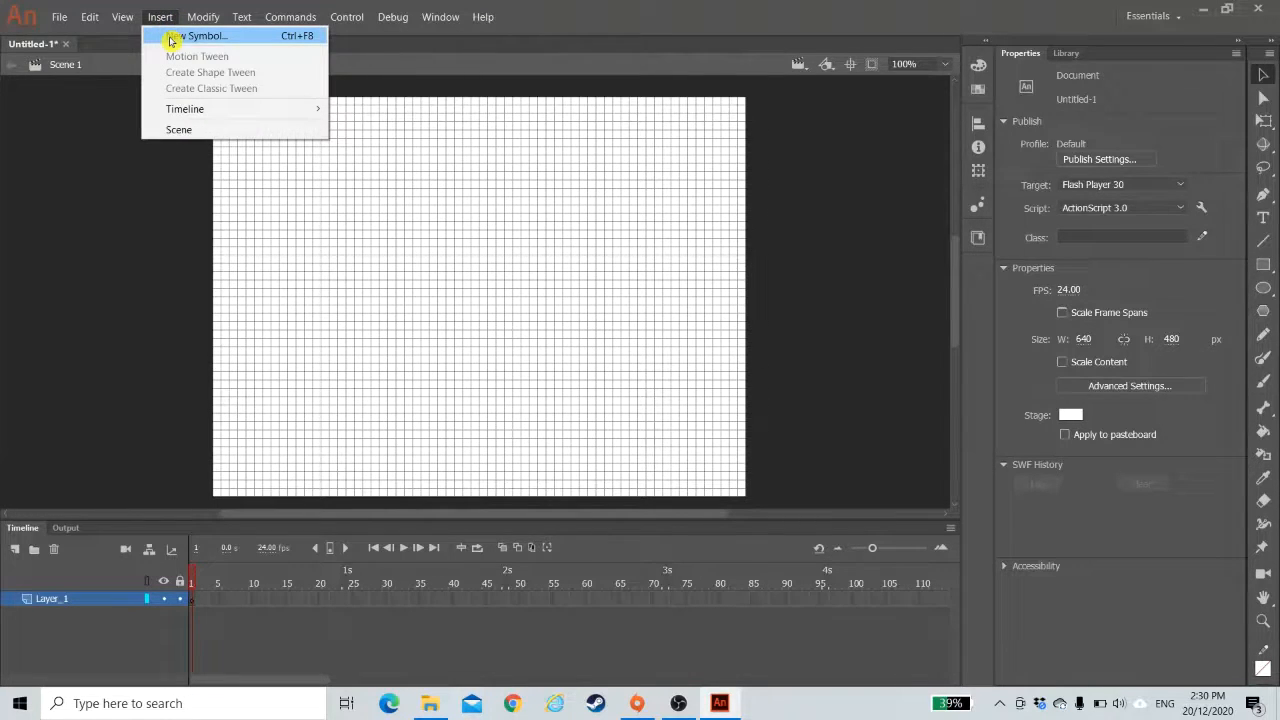
left_click(171, 40)
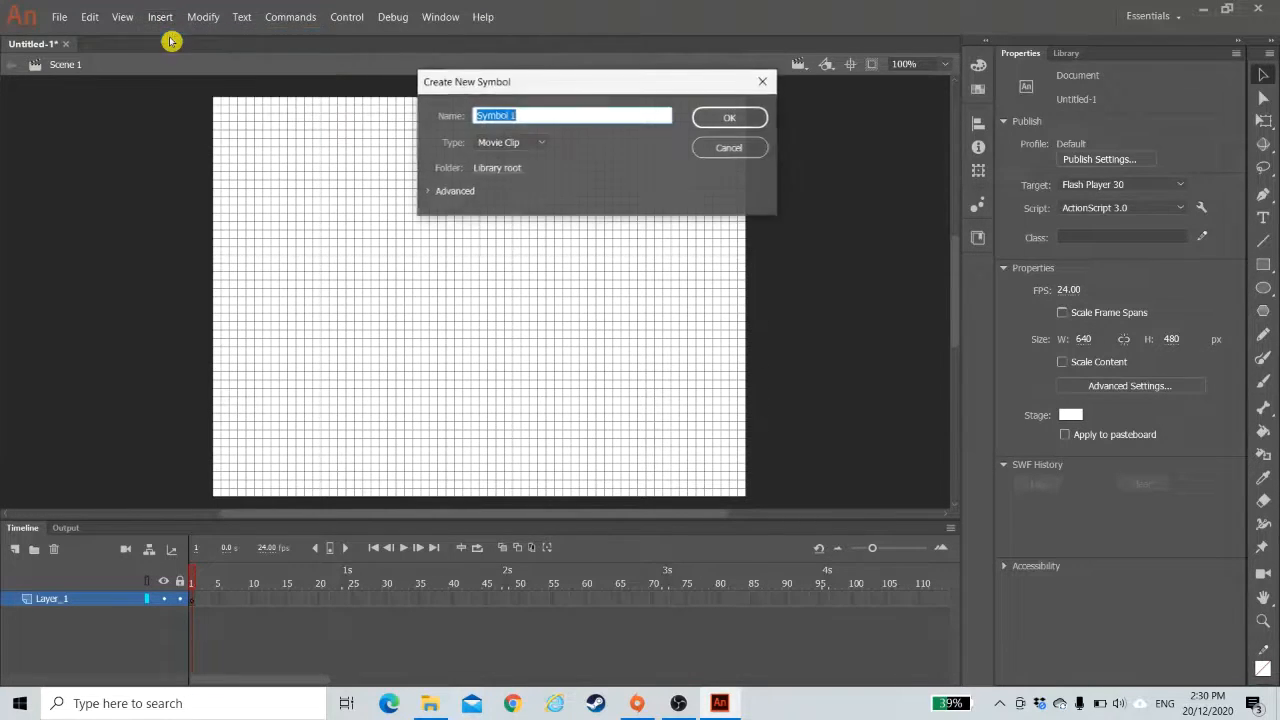
left_click(494, 145)
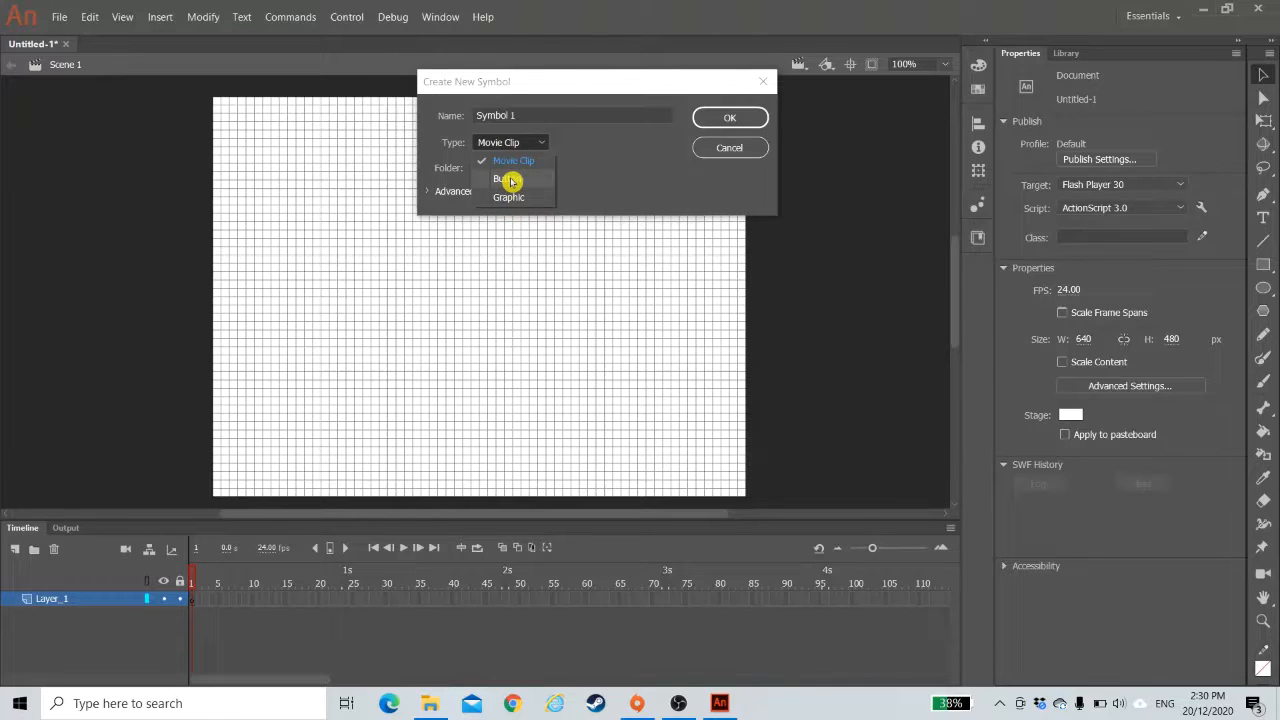
left_click(510, 180)
left_click(514, 115)
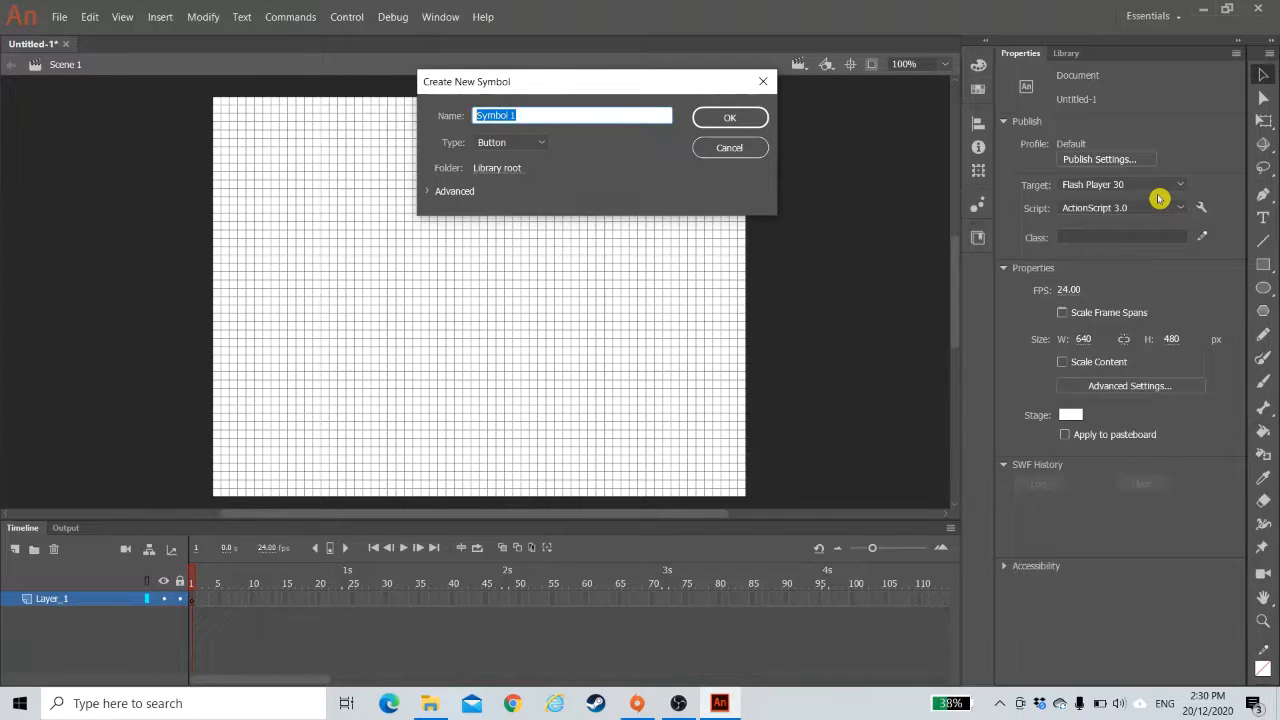
type("button")
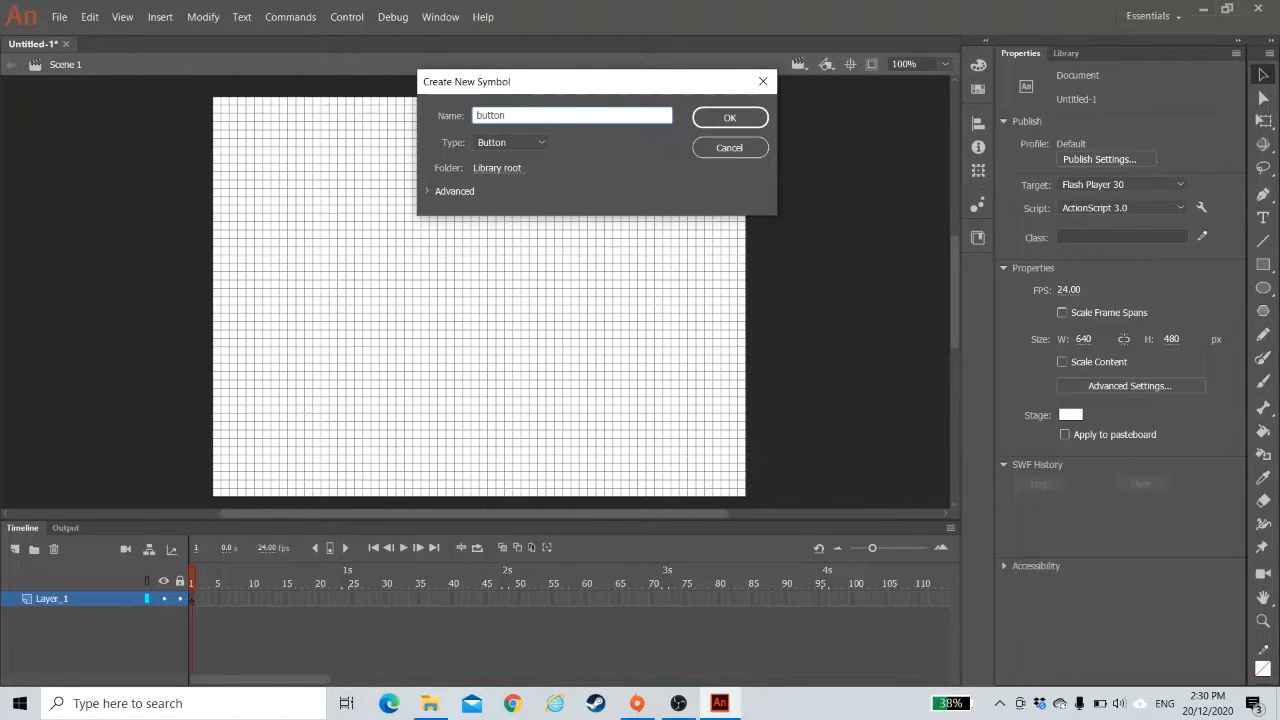
type("1")
left_click(729, 117)
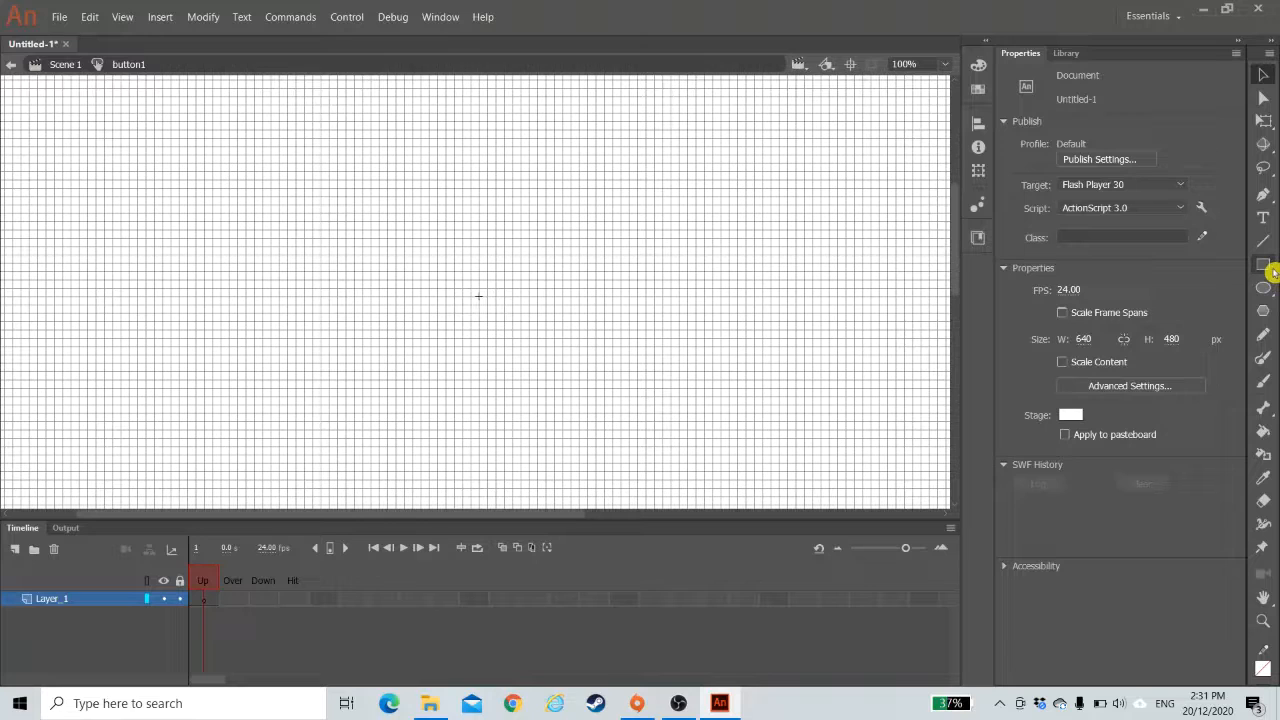
- Draw a wide green oval with the Oval Tool over the registration point in the Up frame of button1
left_click(1271, 268)
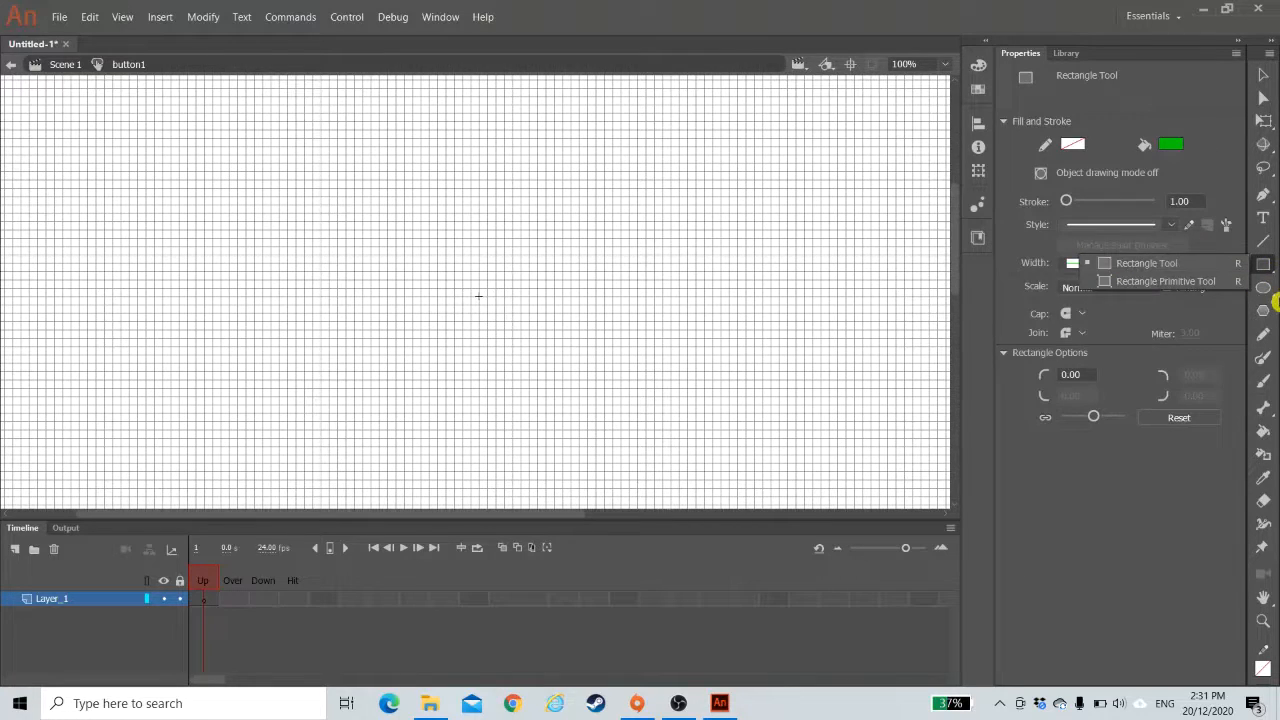
left_click(1270, 291)
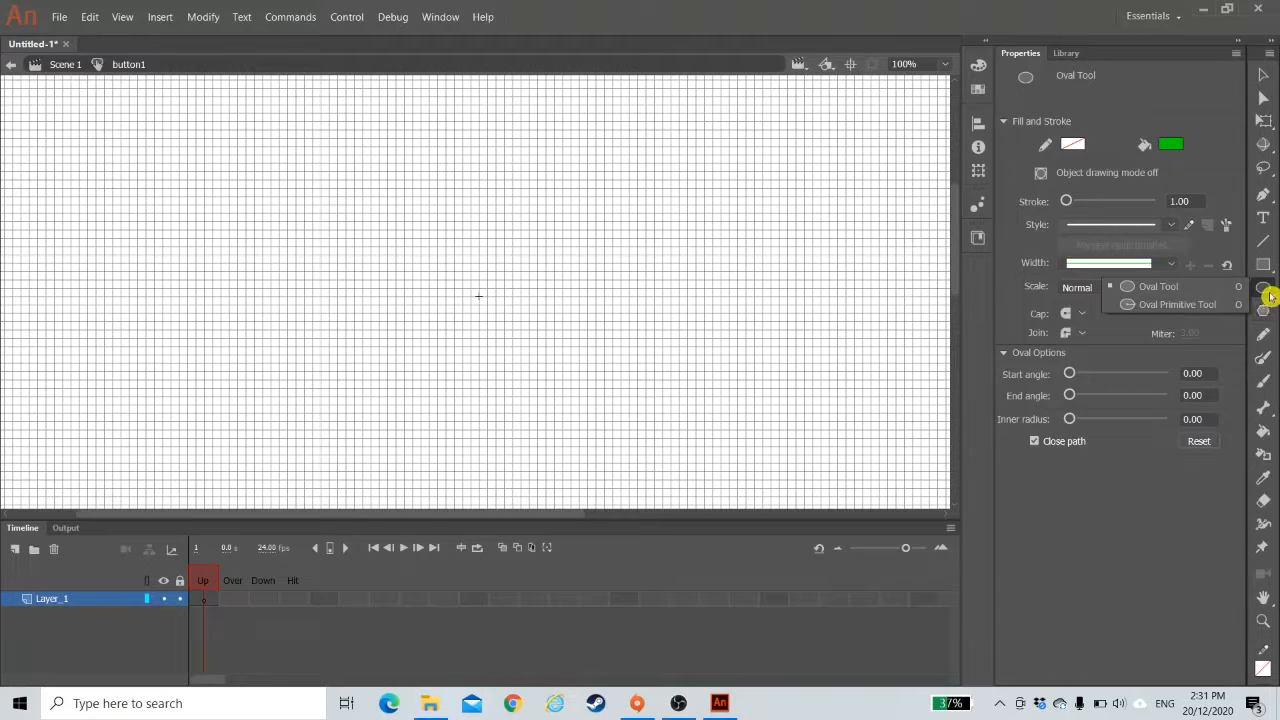
left_click(1178, 290)
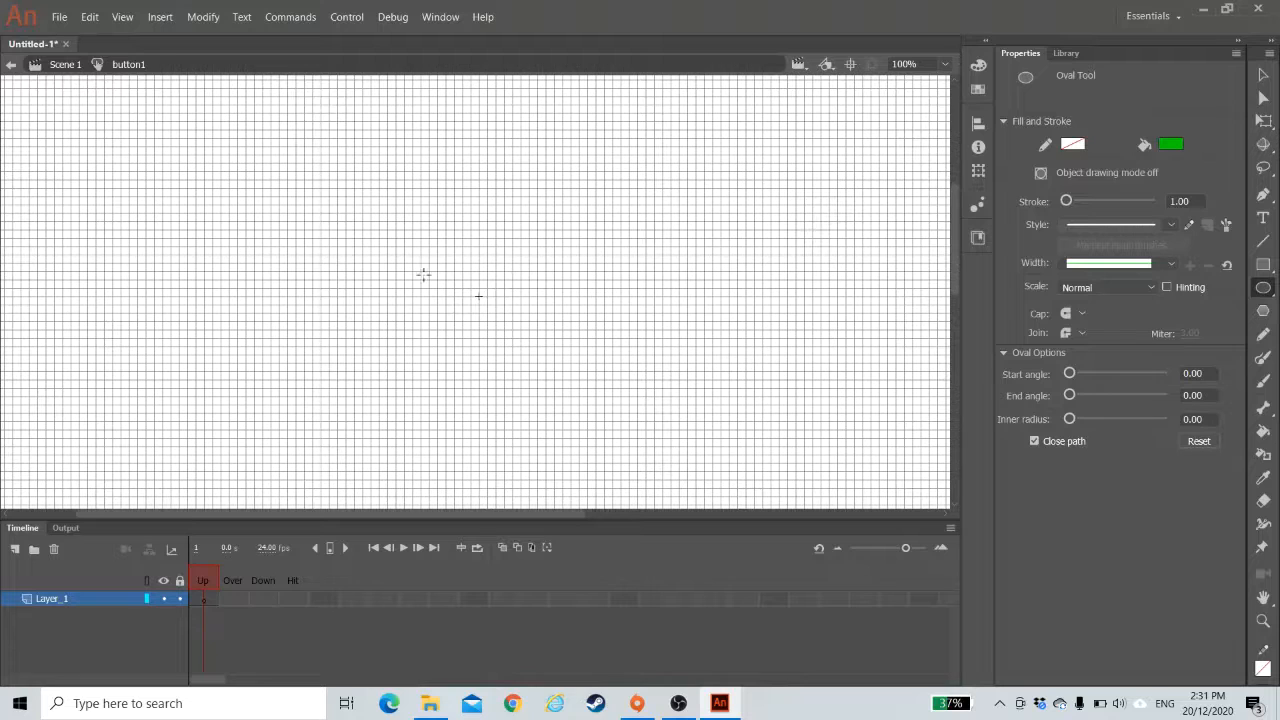
mouse_move(374, 259)
left_mouse_down()
mouse_move(629, 334)
mouse_move(580, 345)
left_mouse_up()
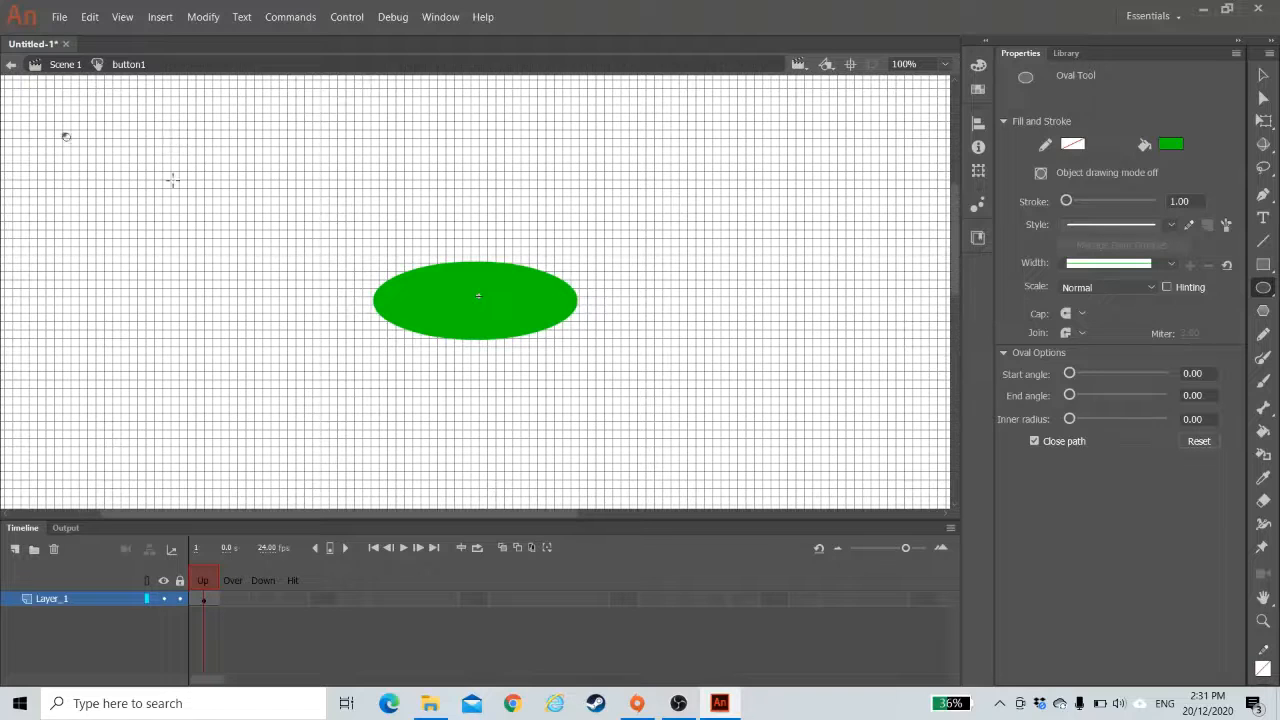
- Draw a second green oval above and to the left of the first one, and delete it
left_click_drag(62, 132, 282, 239)
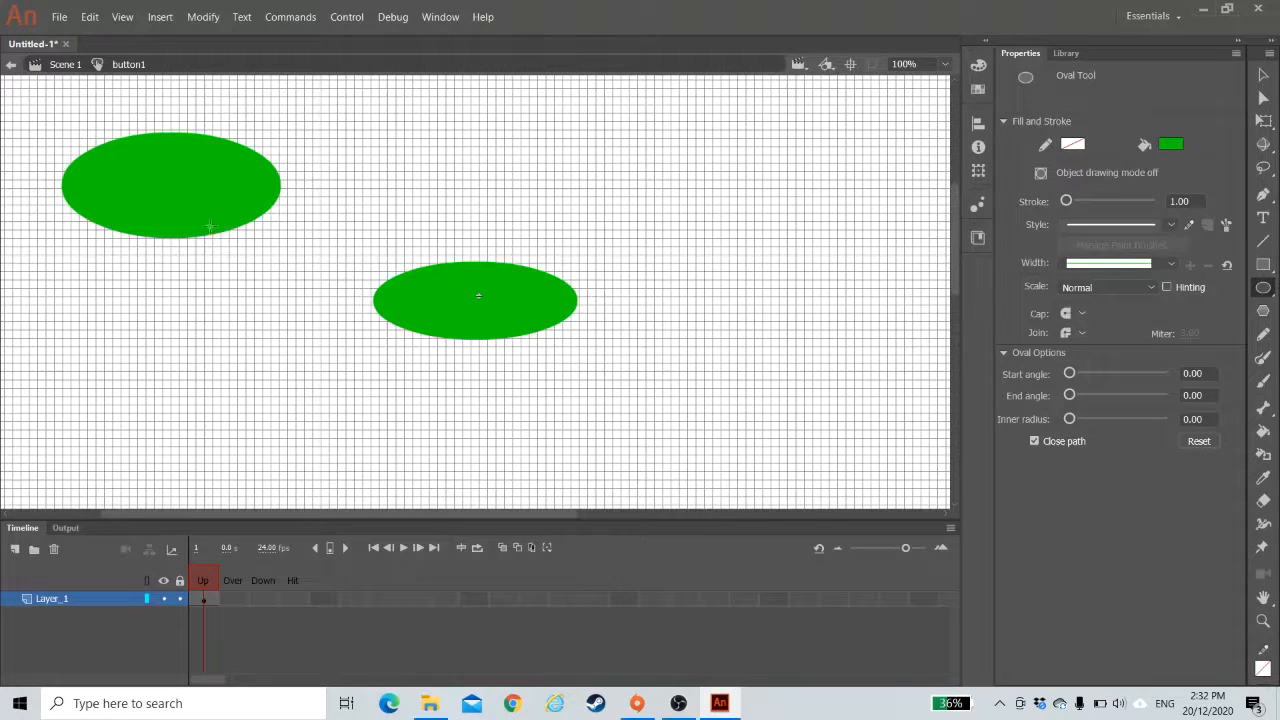
left_click(177, 190)
left_click(1262, 76)
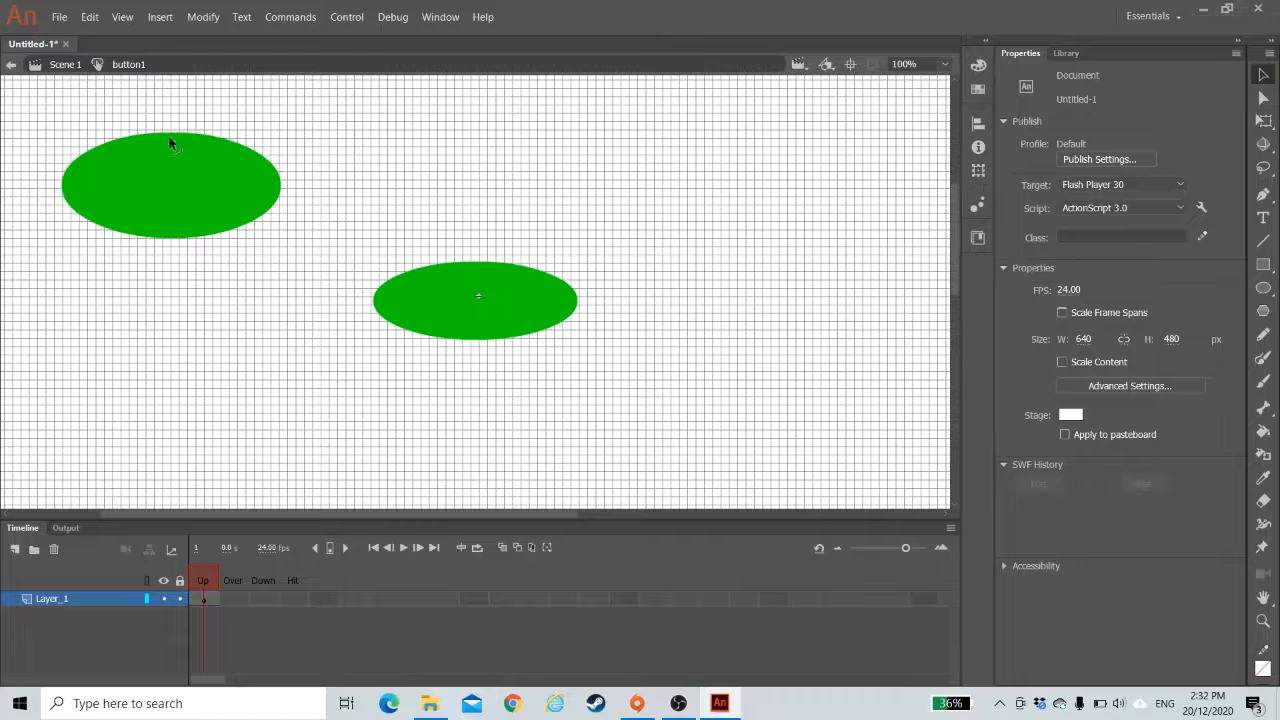
left_click_drag(43, 113, 325, 286)
key("Delete")
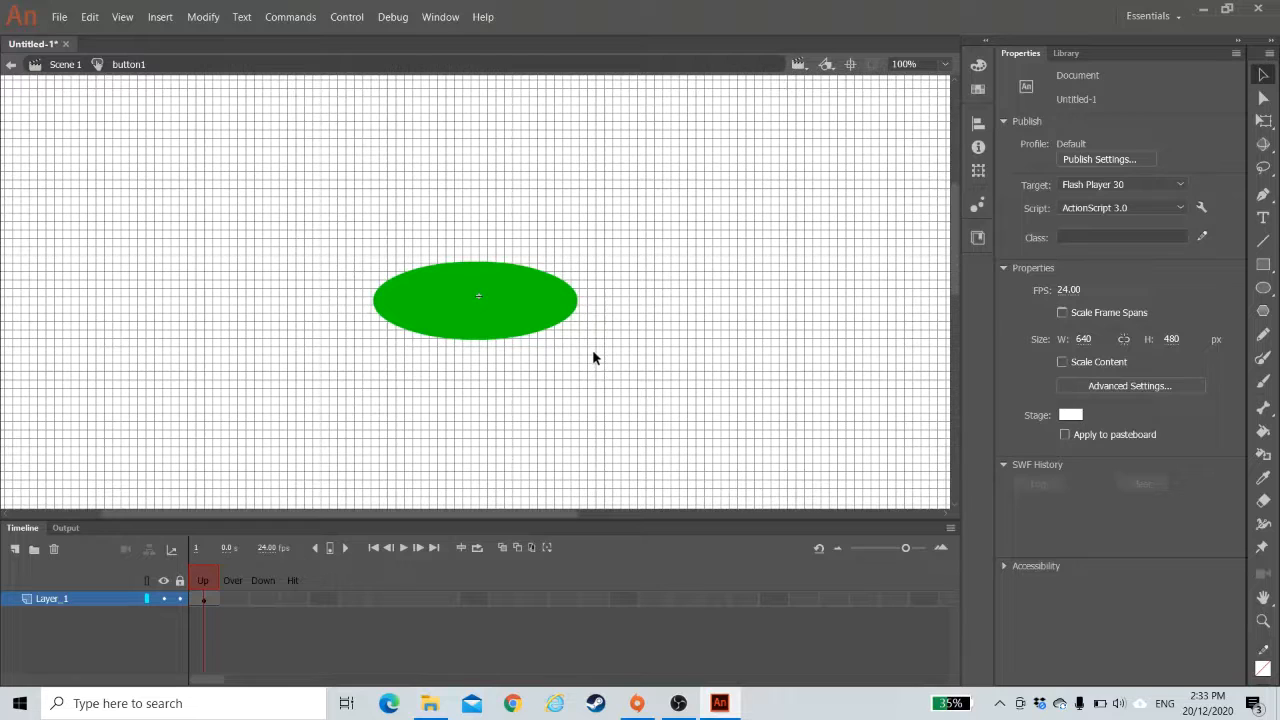
- Draw a green circle to the right of the oval and stretch its upper-right and lower-left edges outward
left_click(1263, 287)
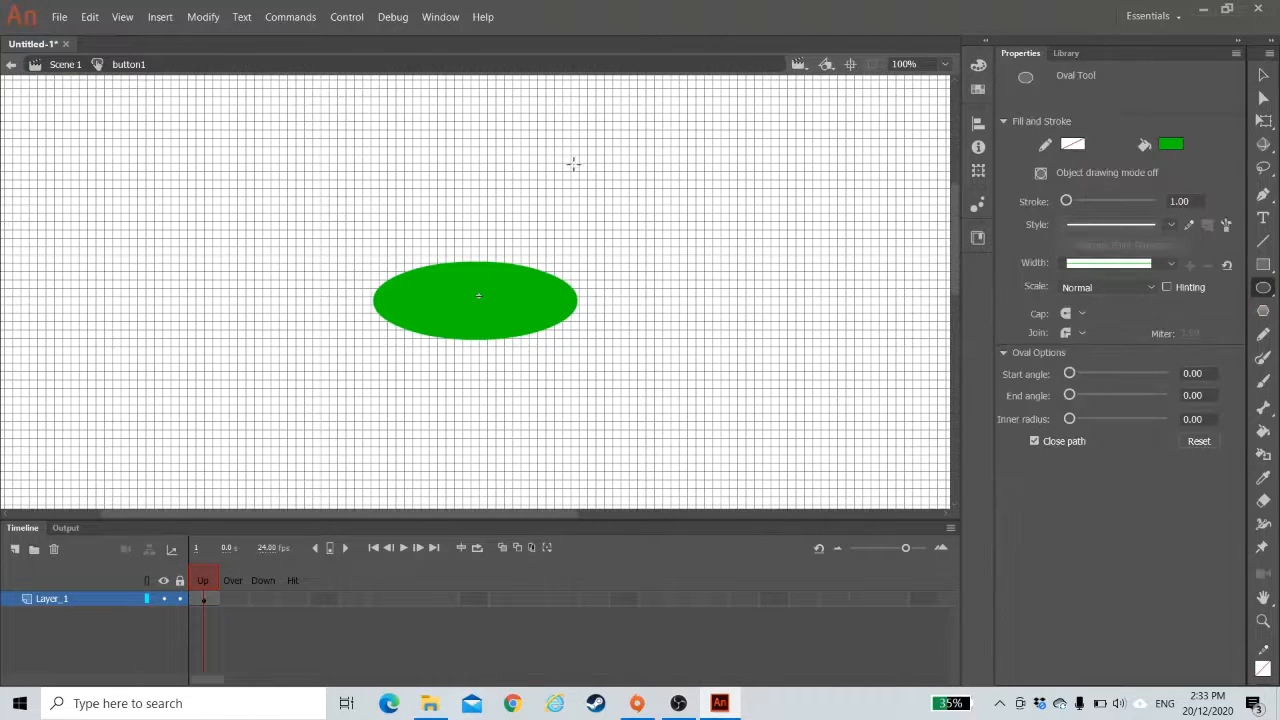
mouse_move(623, 183)
left_mouse_down()
mouse_move(780, 291)
mouse_move(819, 377)
left_mouse_up()
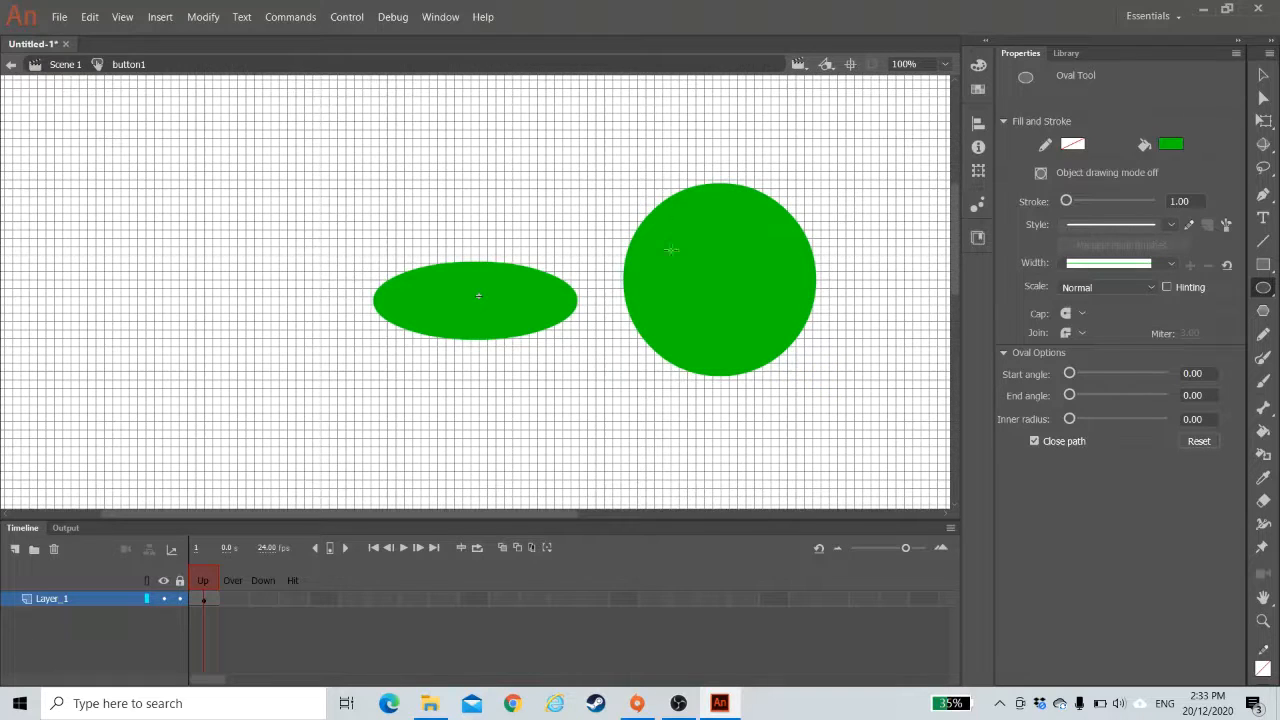
left_click(1264, 80)
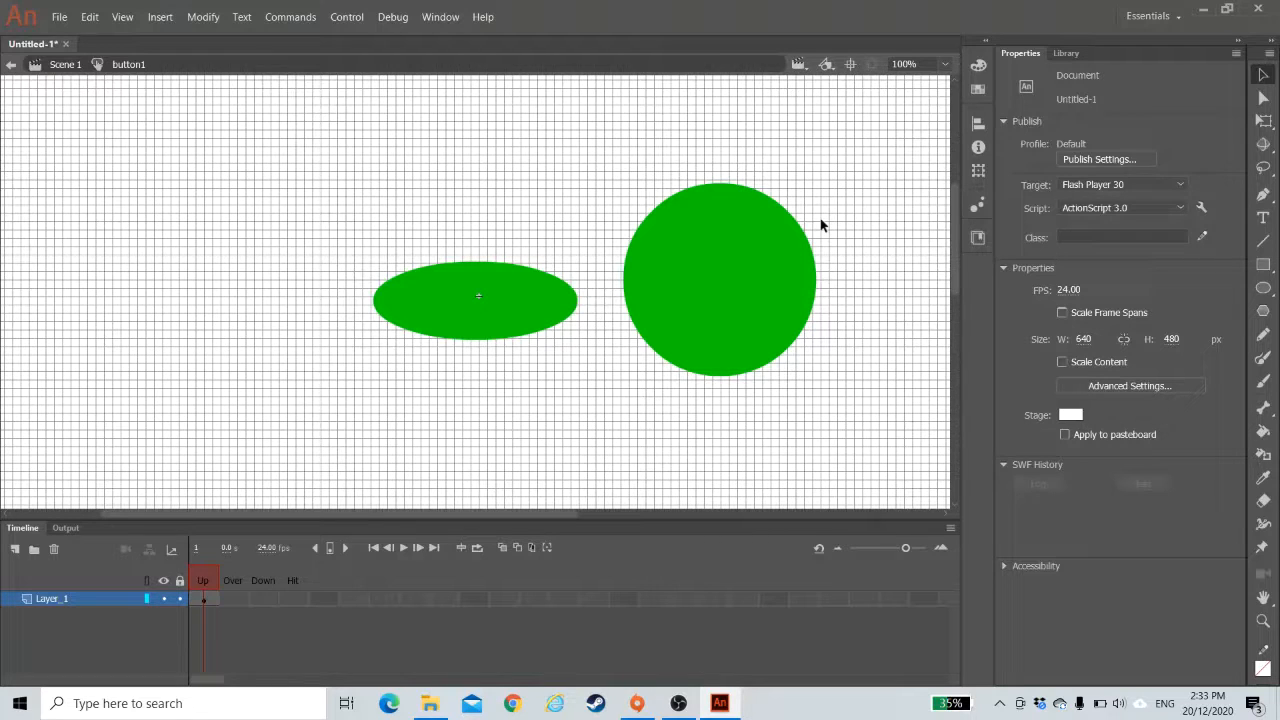
left_click(1266, 76)
left_click_drag(766, 195, 804, 148)
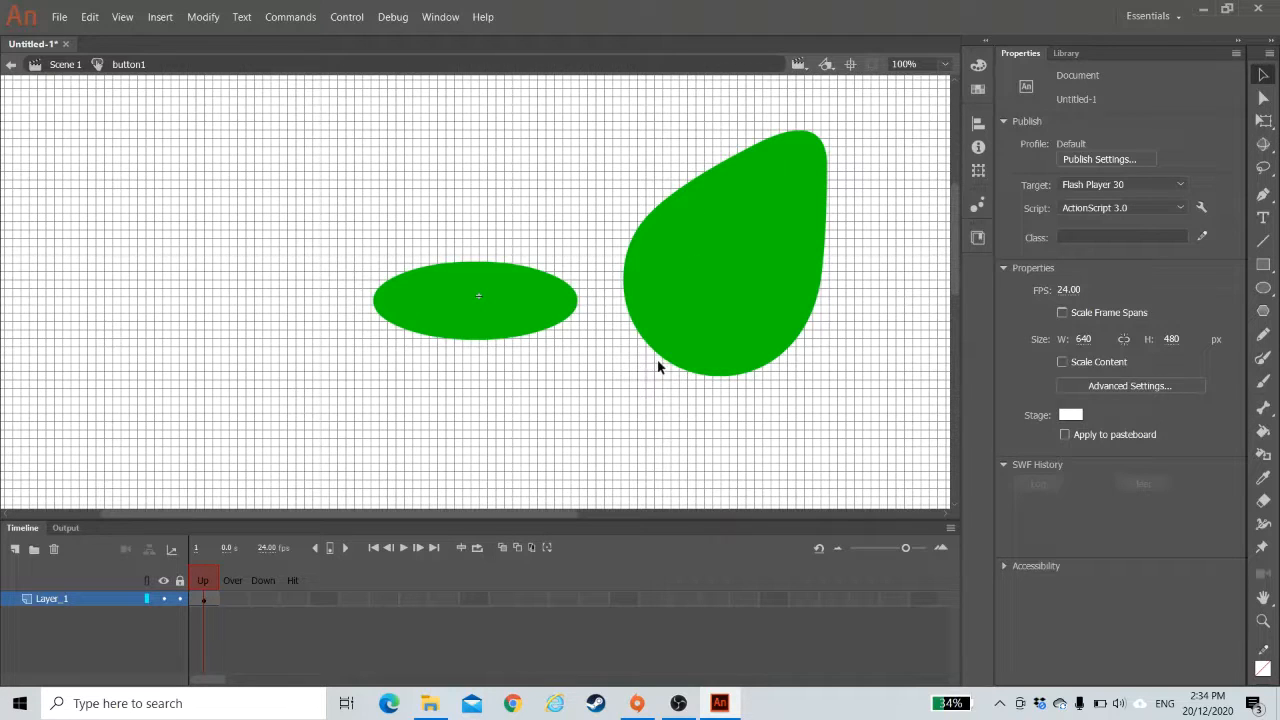
left_click_drag(657, 366, 587, 450)
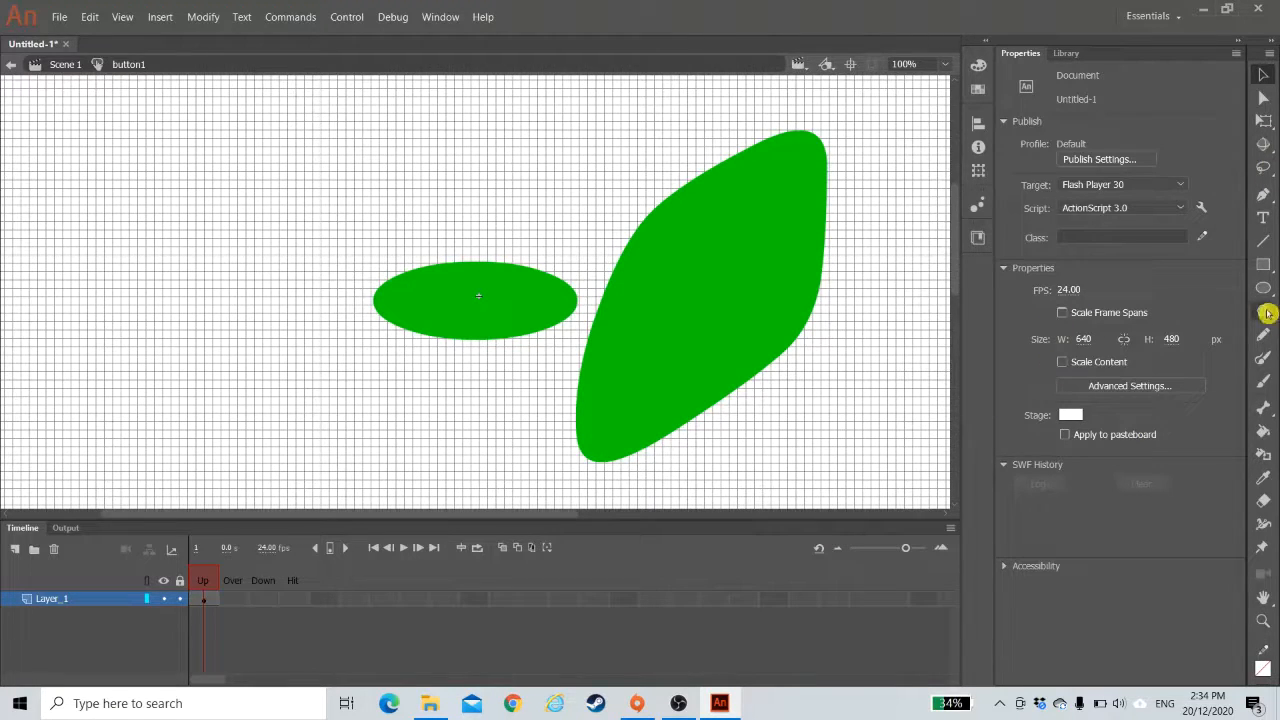
- Draw a green rectangle to the left of the oval with the Rectangle Tool
left_click(1263, 264)
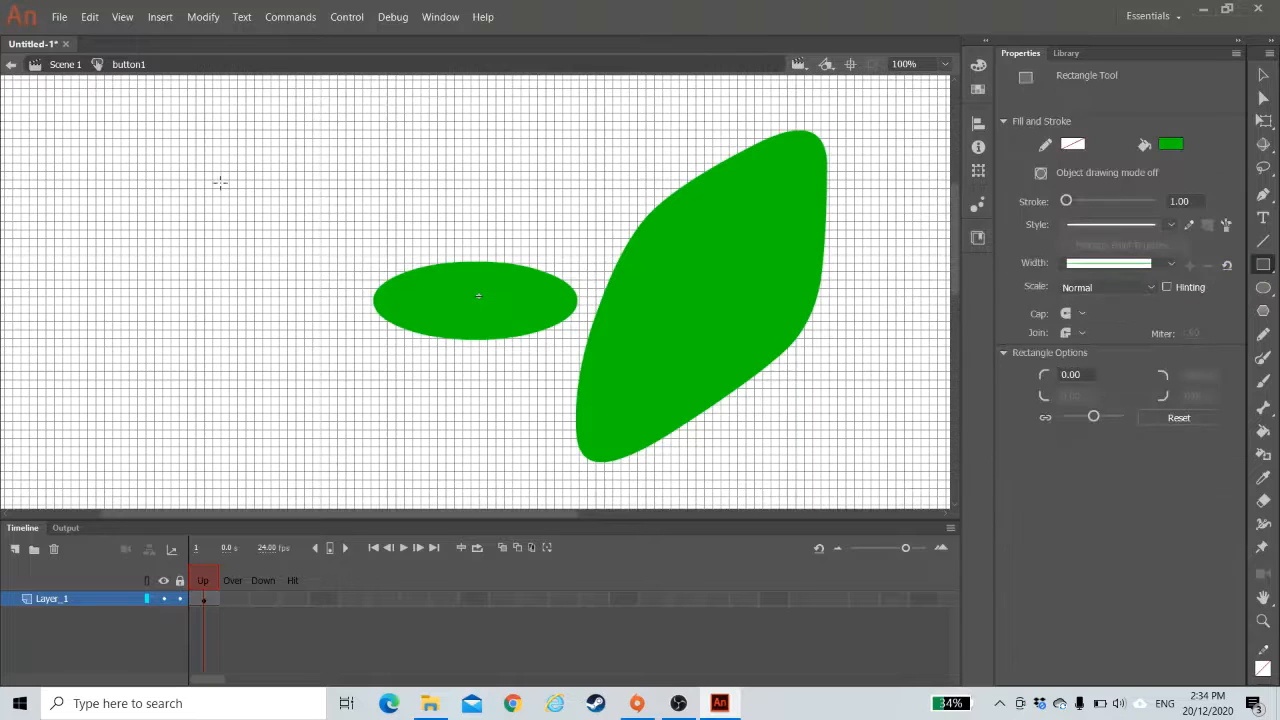
left_click_drag(101, 182, 280, 346)
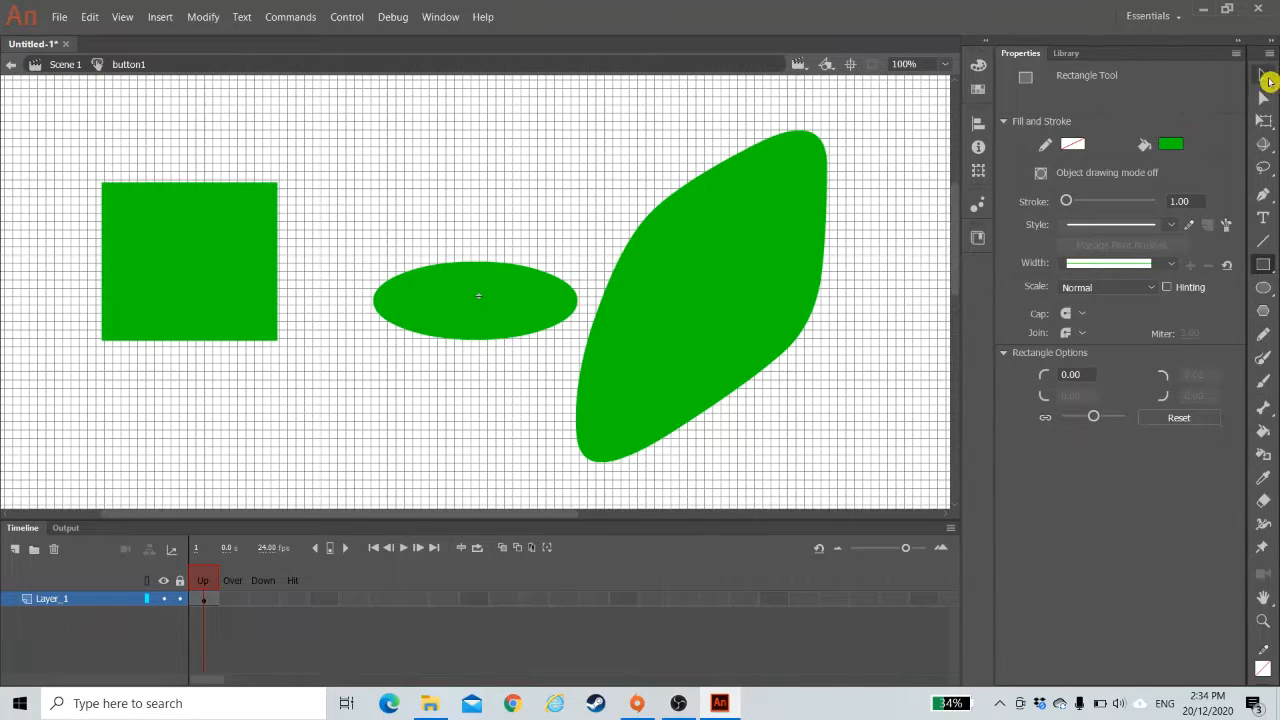
left_click(1266, 78)
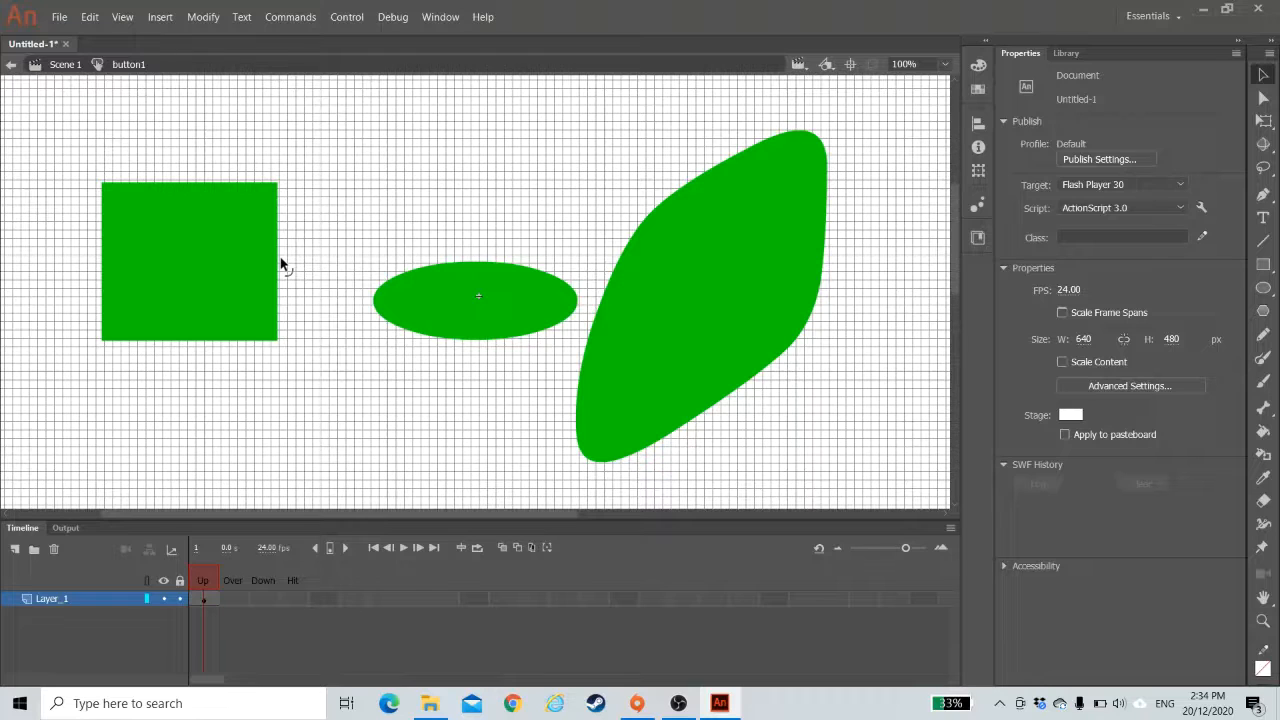
- Reshape the rectangle by bending its right and lower edges and pulling its lower-left, upper-left and upper-right corners outward
left_click_drag(281, 263, 235, 268)
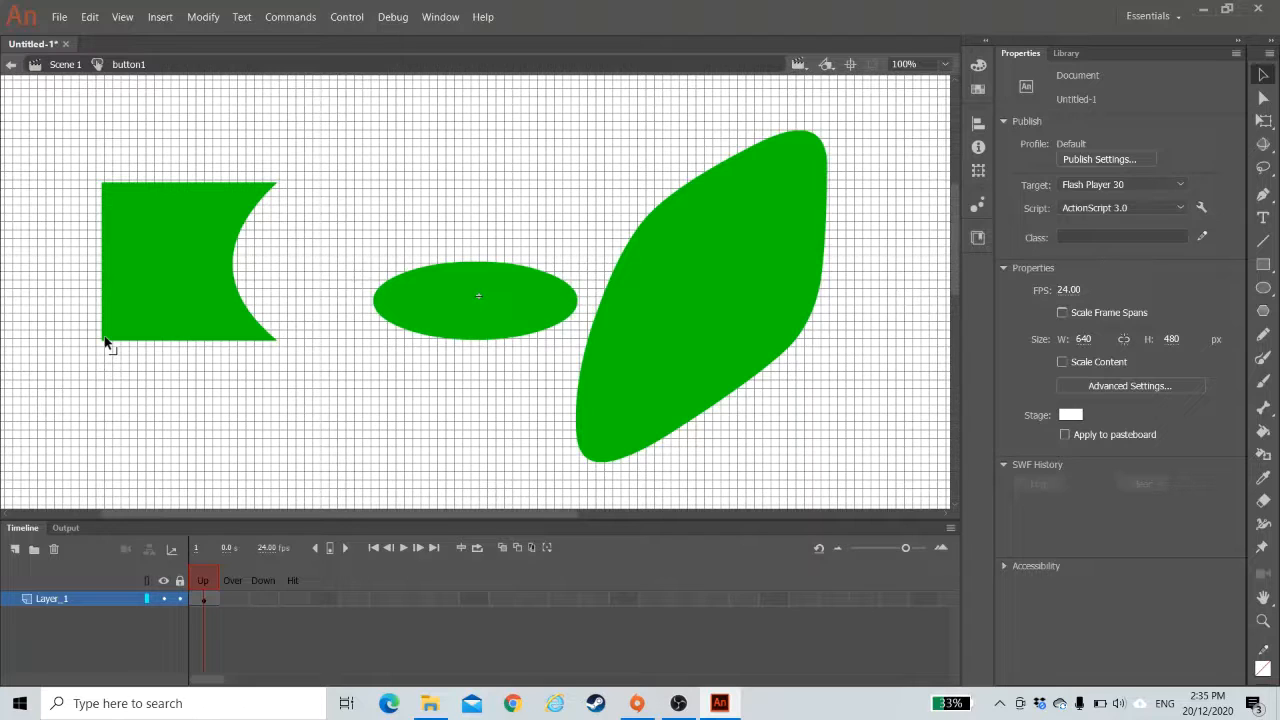
left_click_drag(104, 340, 56, 414)
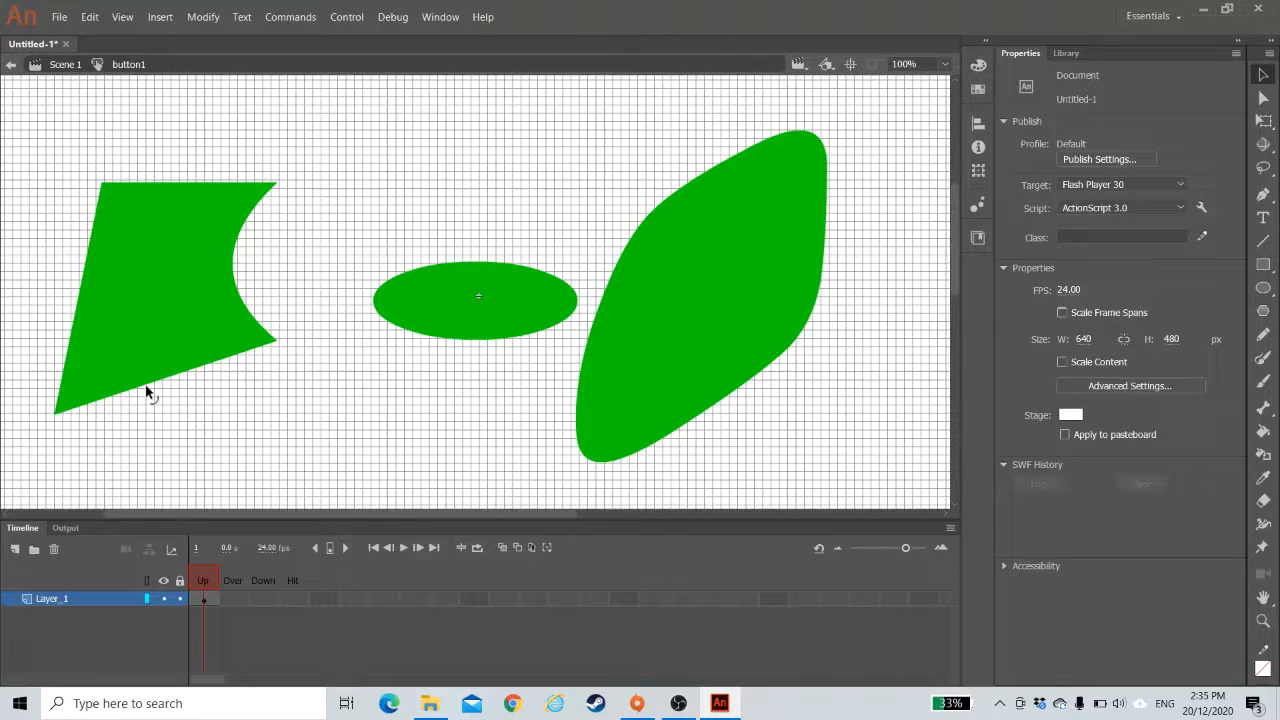
left_click_drag(147, 392, 157, 431)
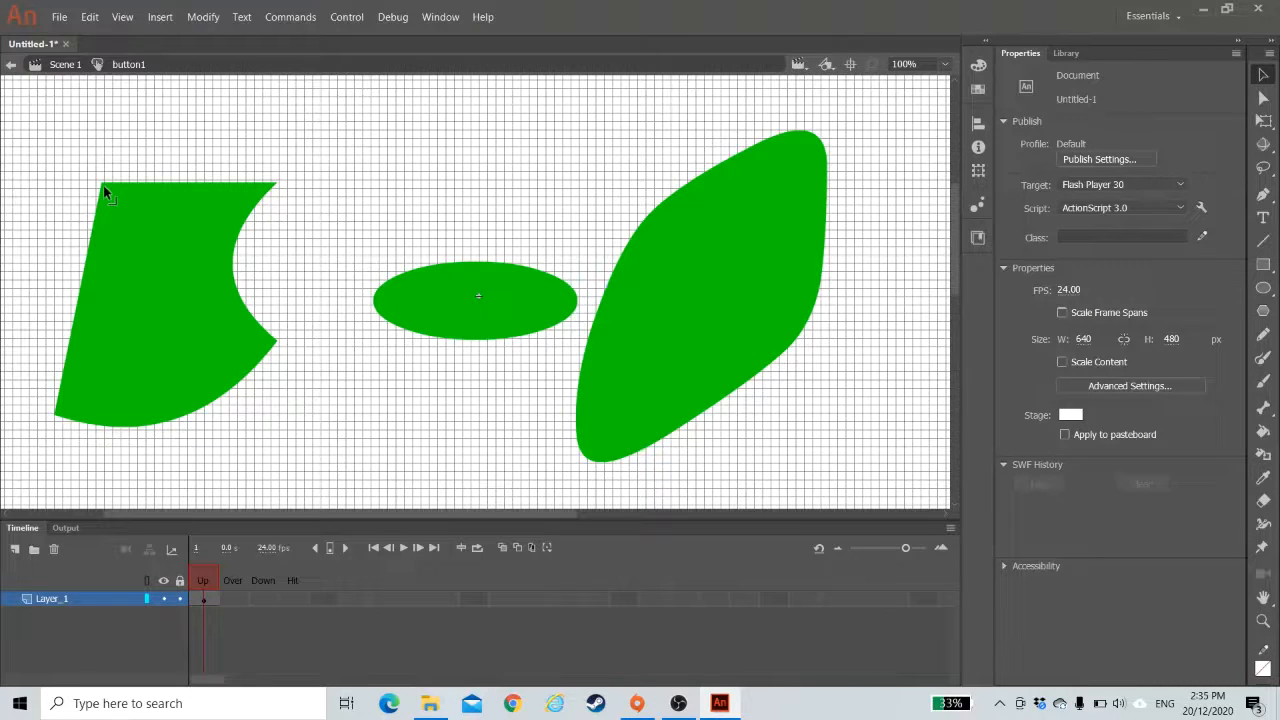
left_click_drag(103, 185, 97, 125)
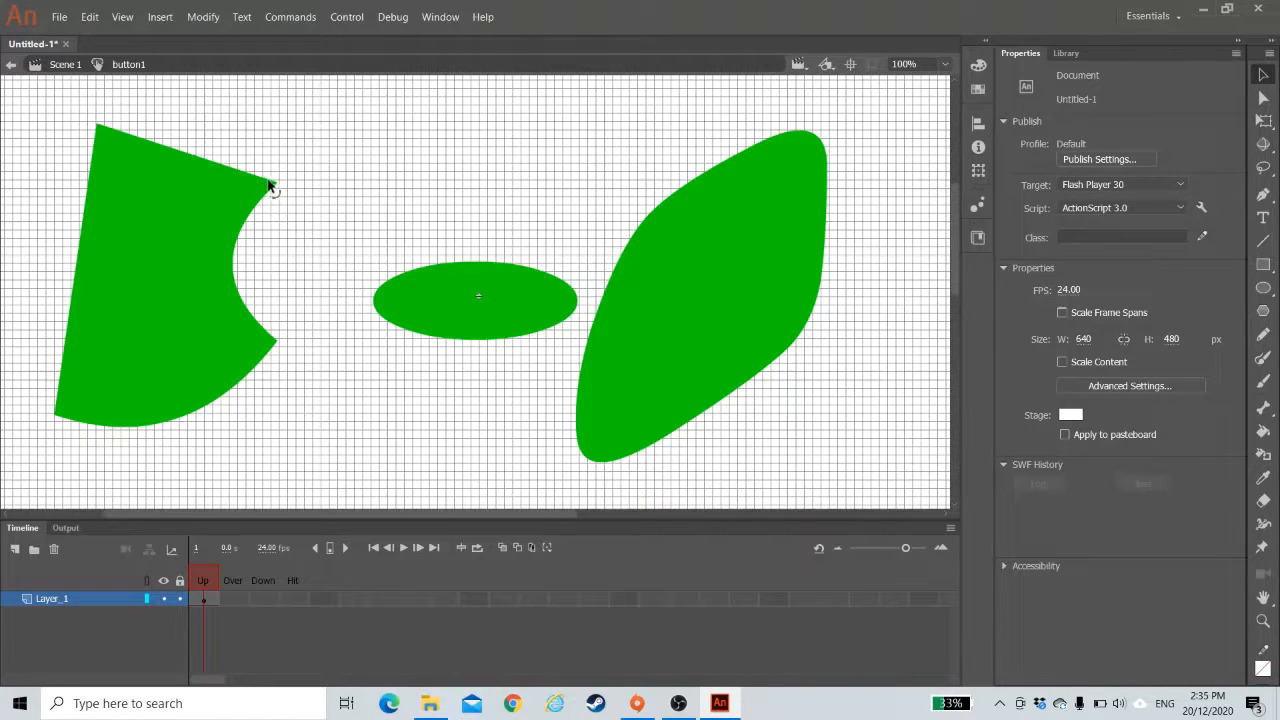
left_click_drag(276, 185, 336, 211)
left_click_drag(248, 288, 314, 291)
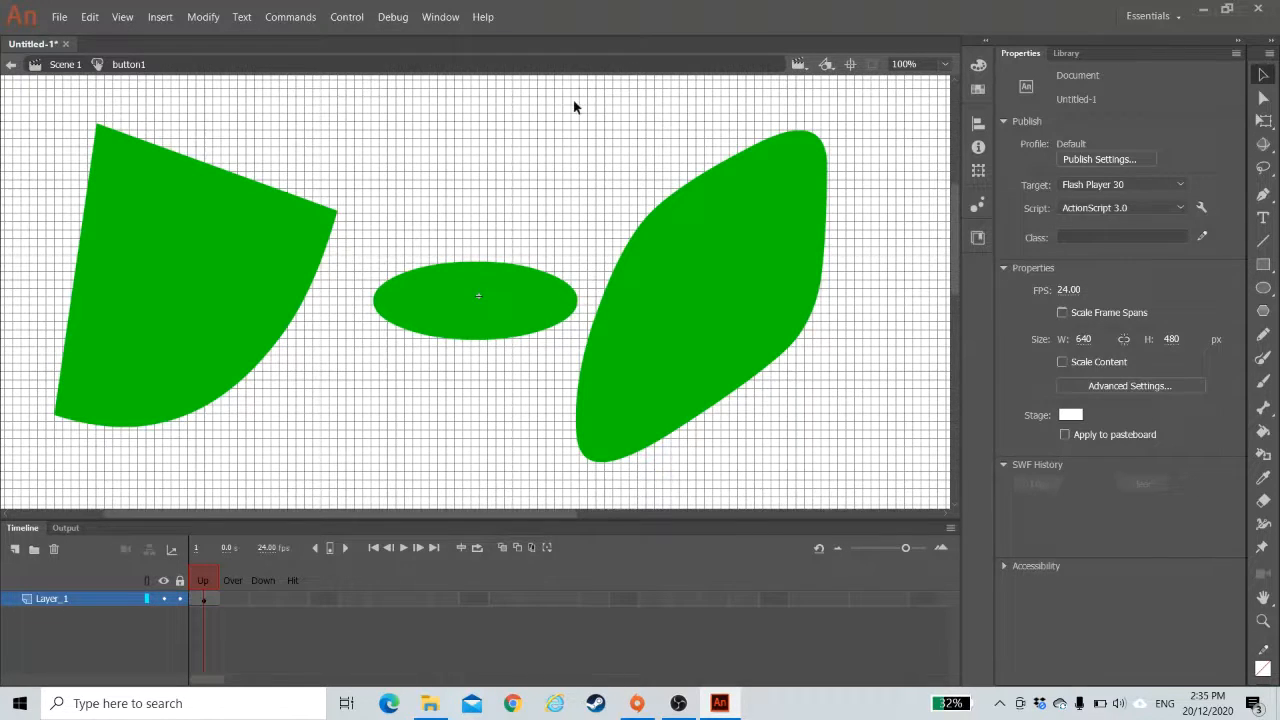
- Select only the upper part of the reshaped rectangle and delete it
left_click_drag(12, 100, 377, 252)
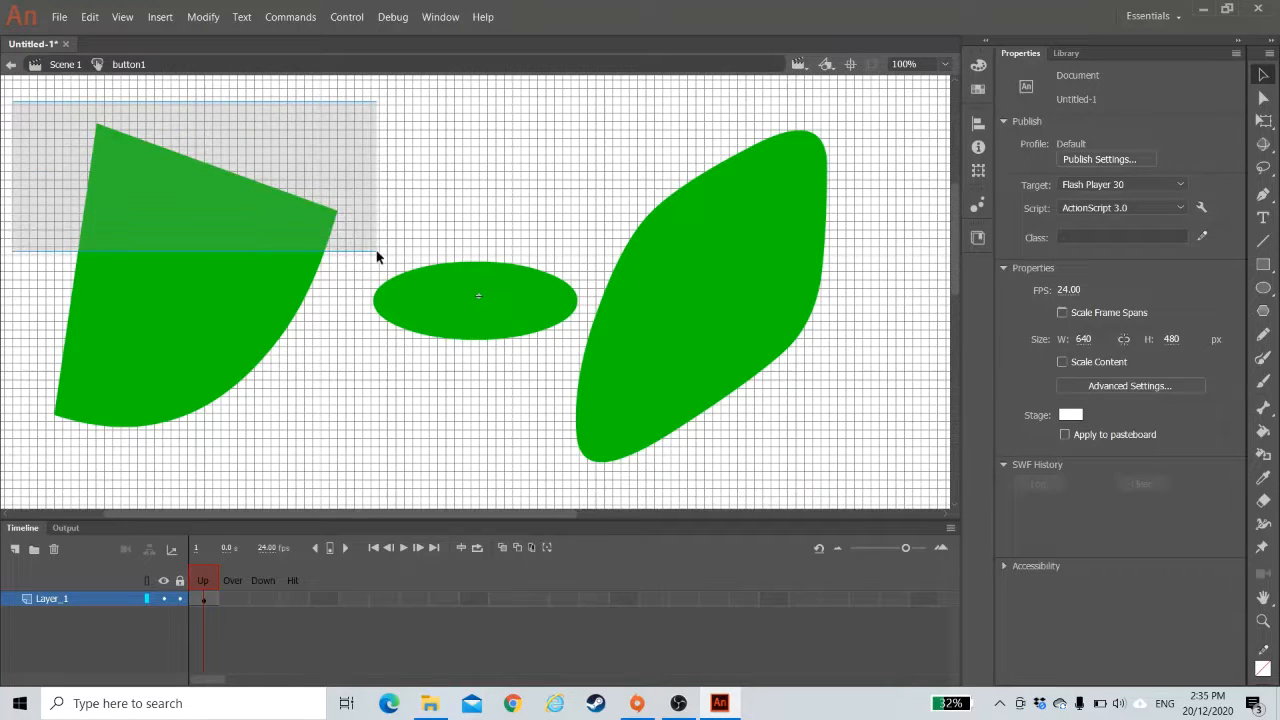
left_click_drag(377, 255, 377, 255)
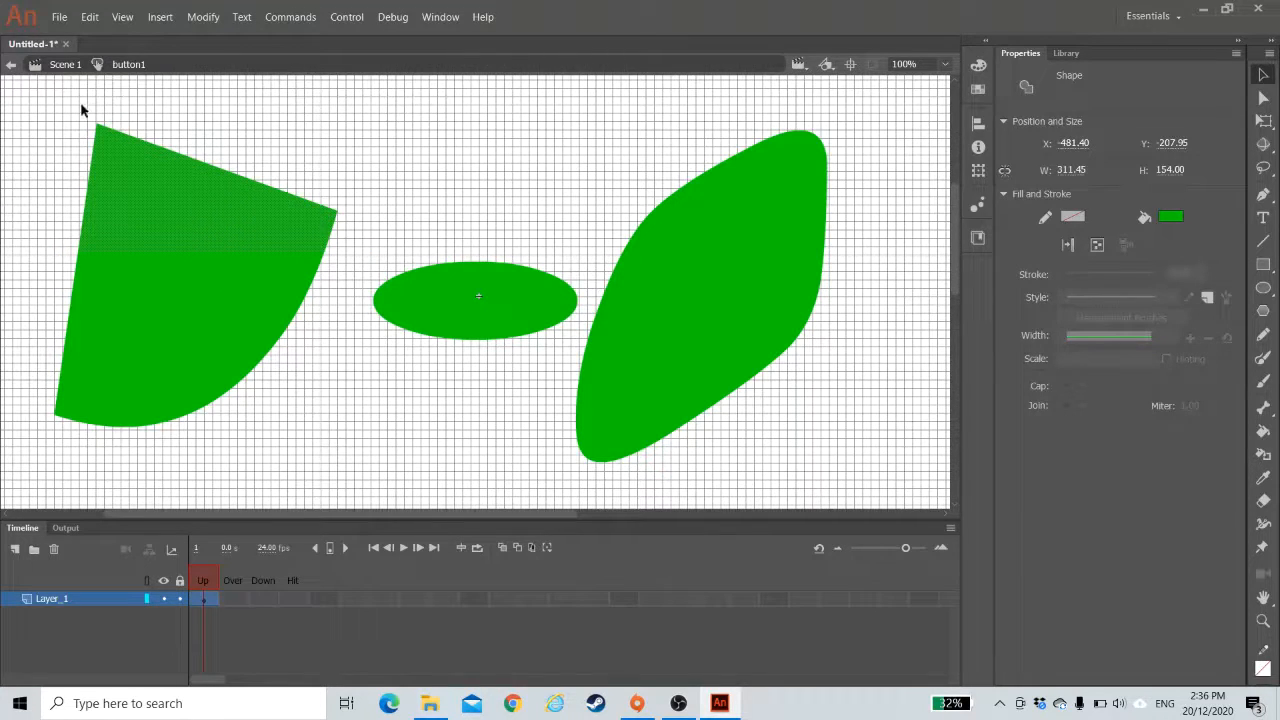
left_click(366, 189)
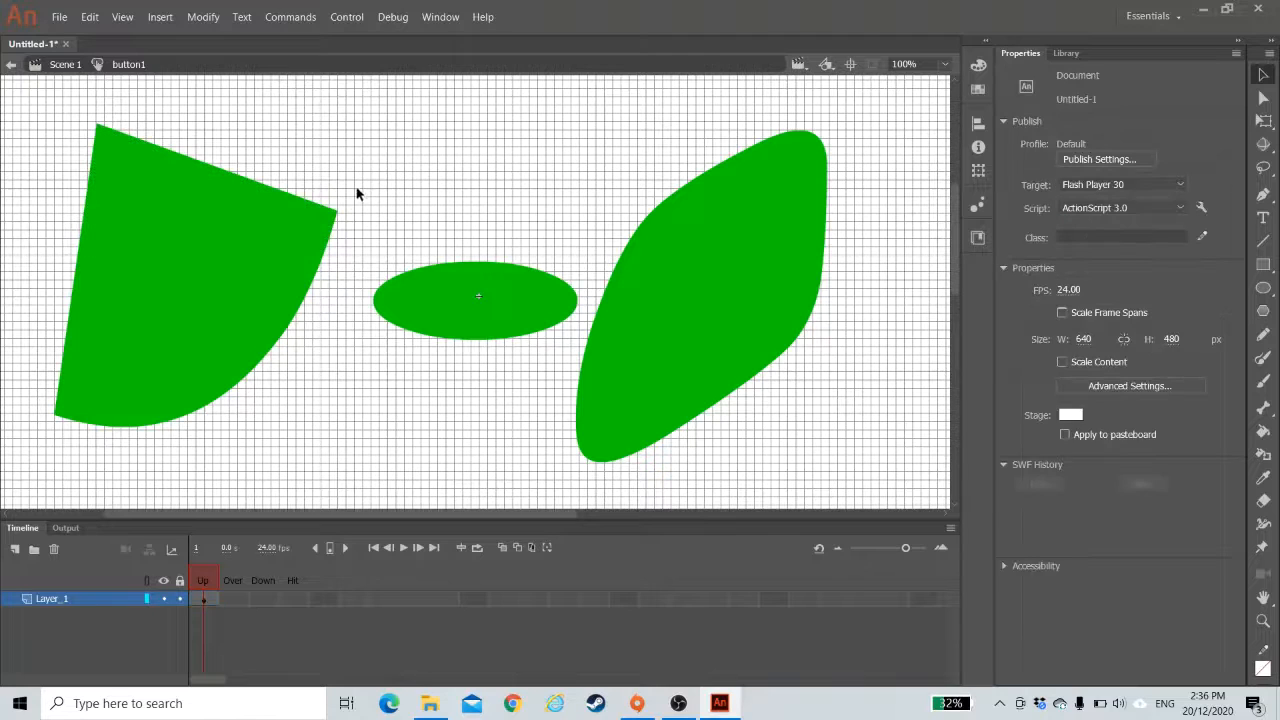
left_click_drag(69, 119, 370, 206)
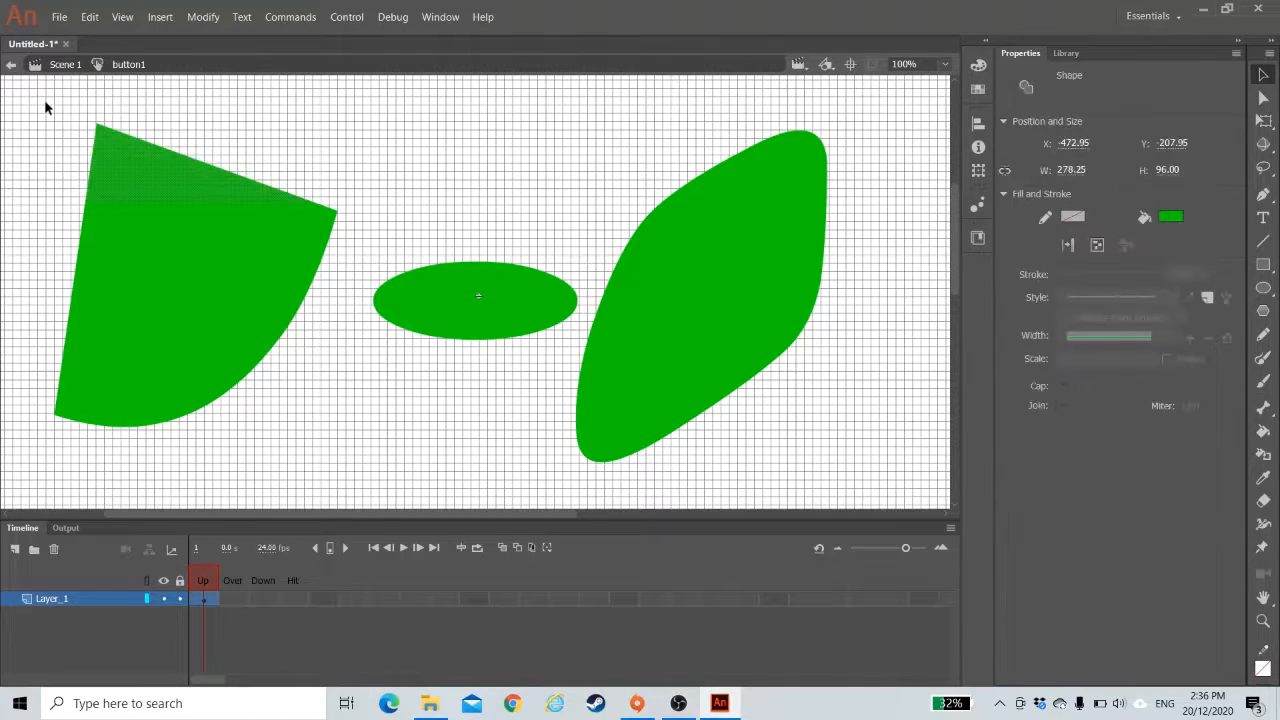
left_click_drag(46, 103, 393, 243)
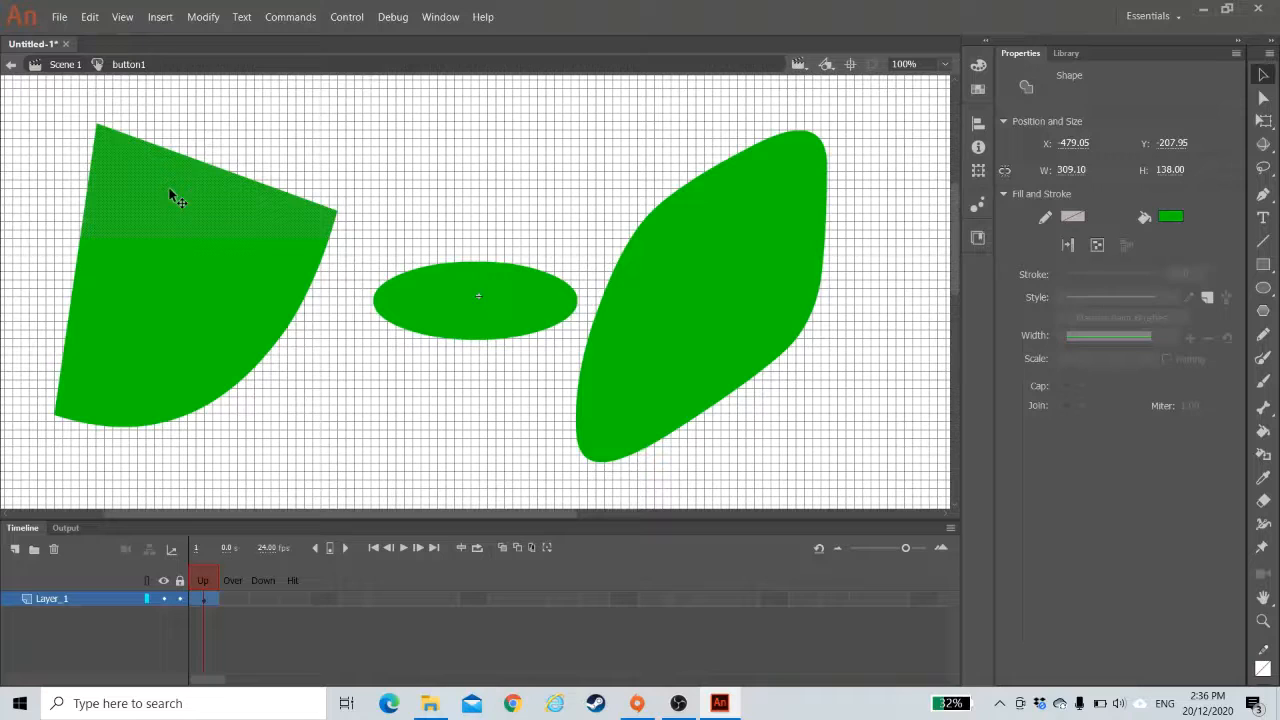
key("Delete")
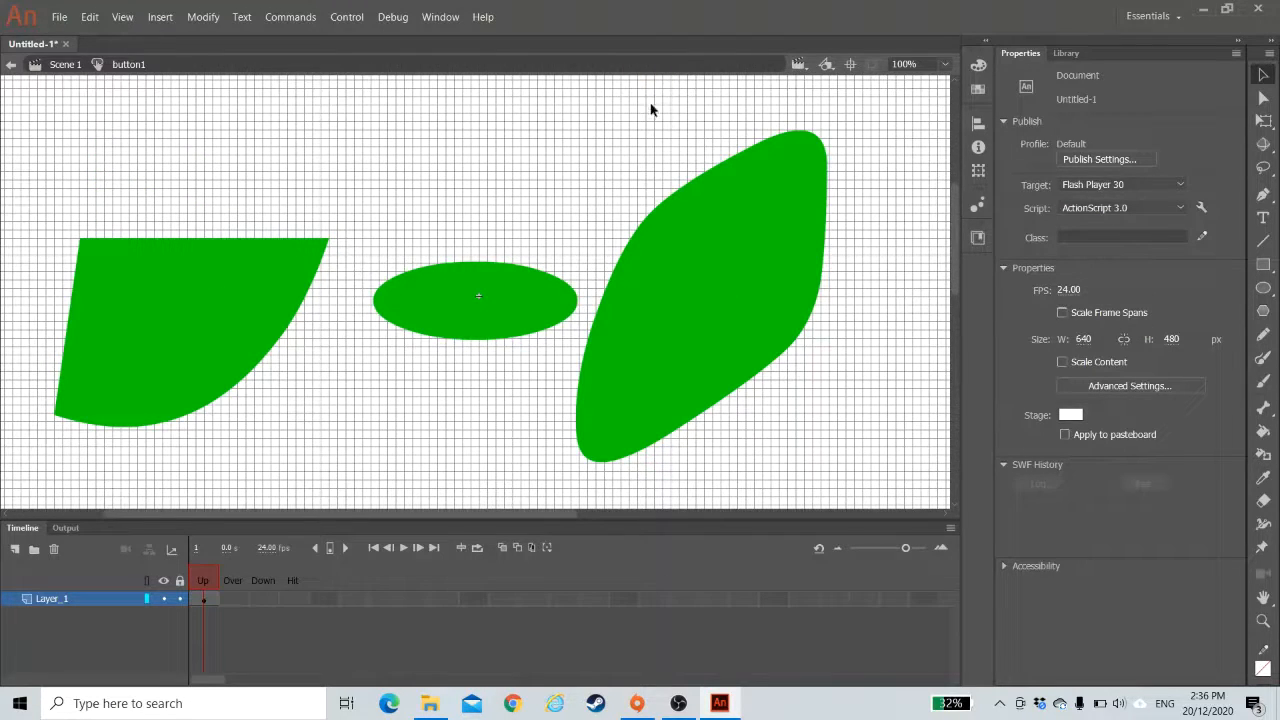
- Delete the top part, a thin horizontal strip and the lower remnant of the stretched circle
left_click_drag(617, 95, 894, 215)
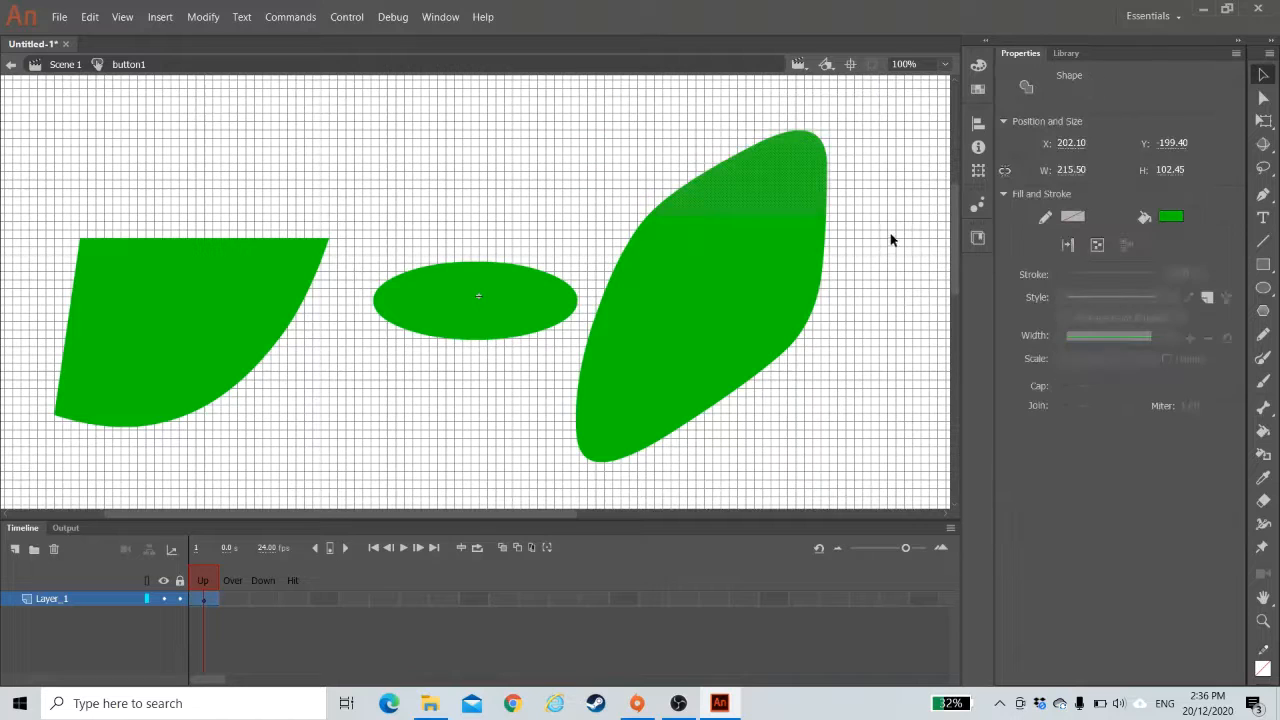
key("Delete")
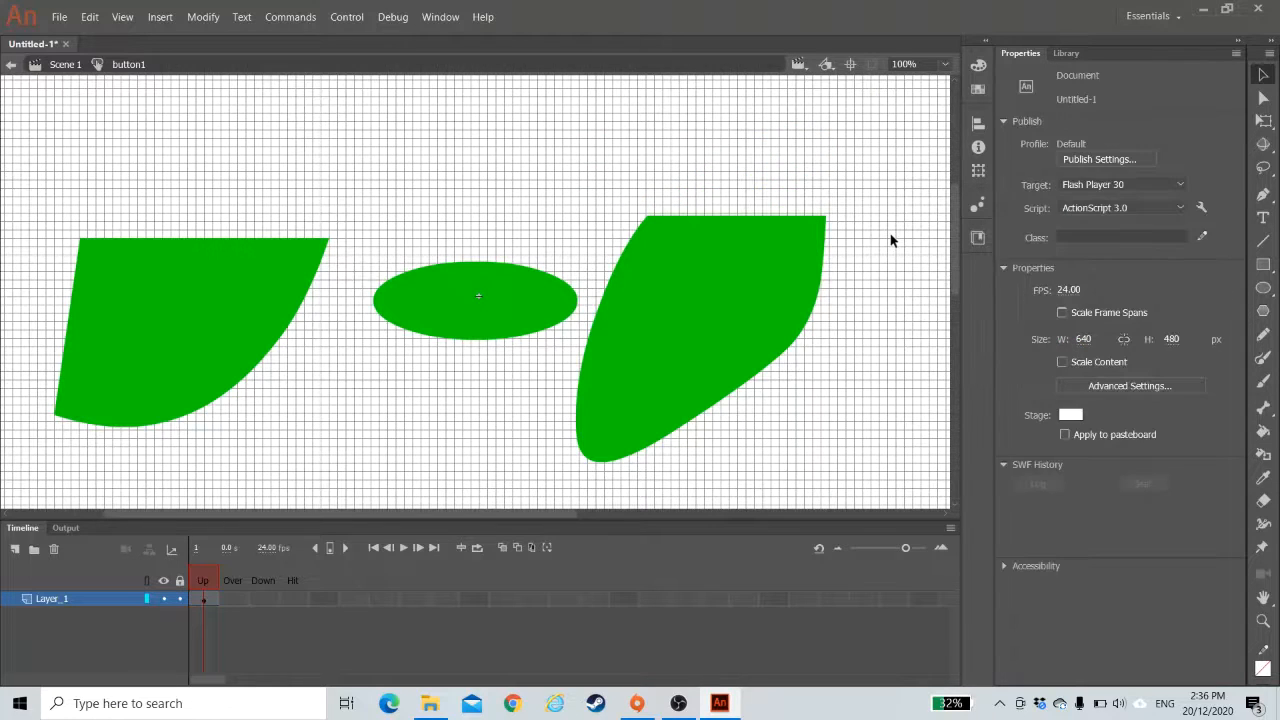
left_click_drag(844, 384, 516, 356)
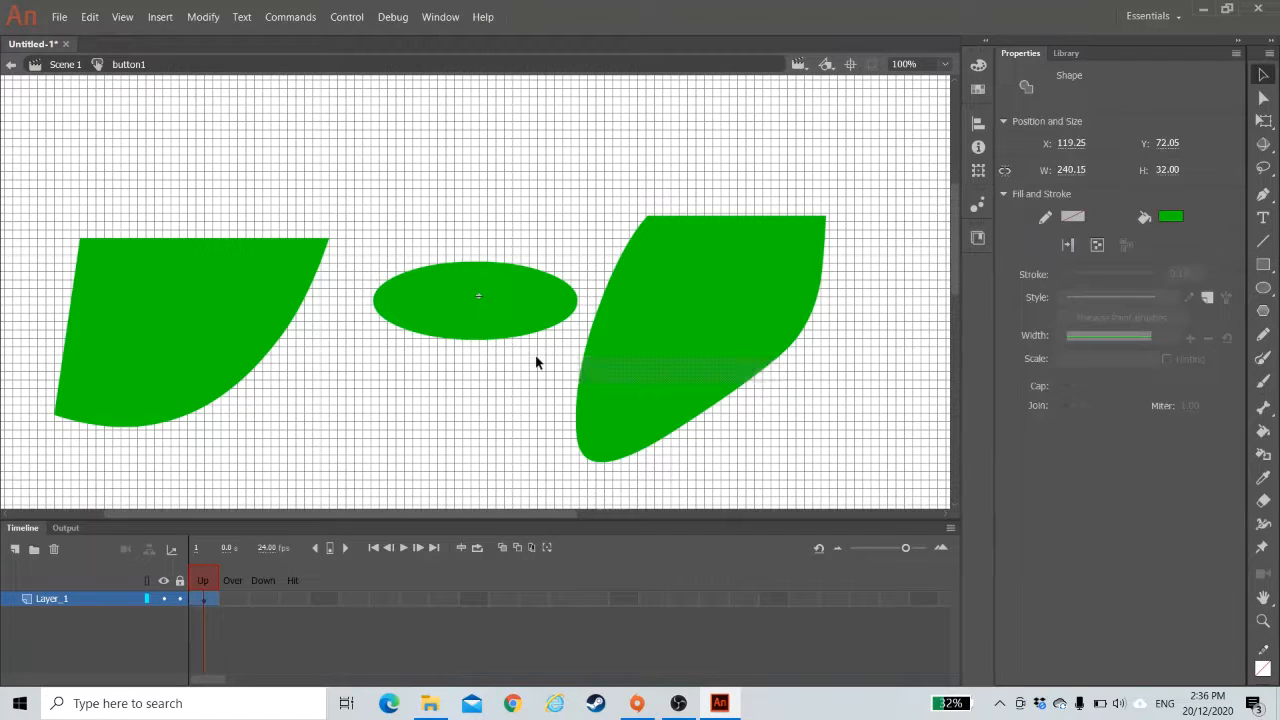
key("Delete")
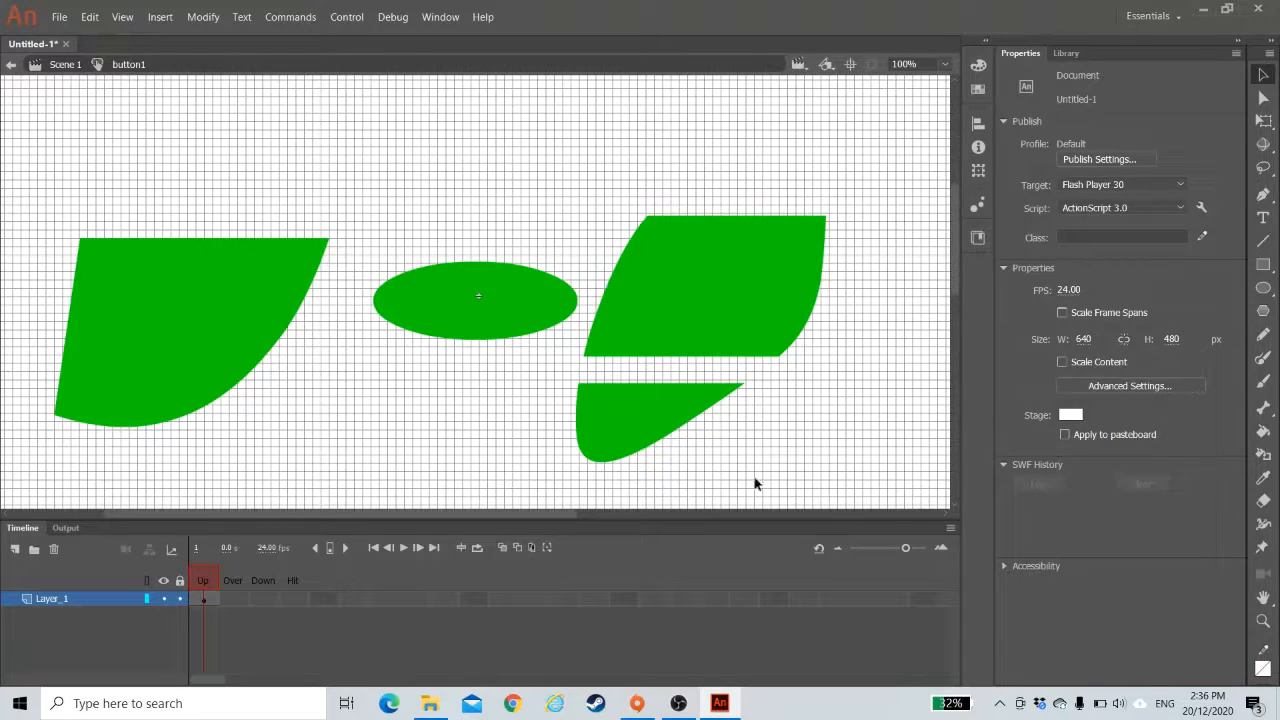
left_click_drag(837, 500, 499, 375)
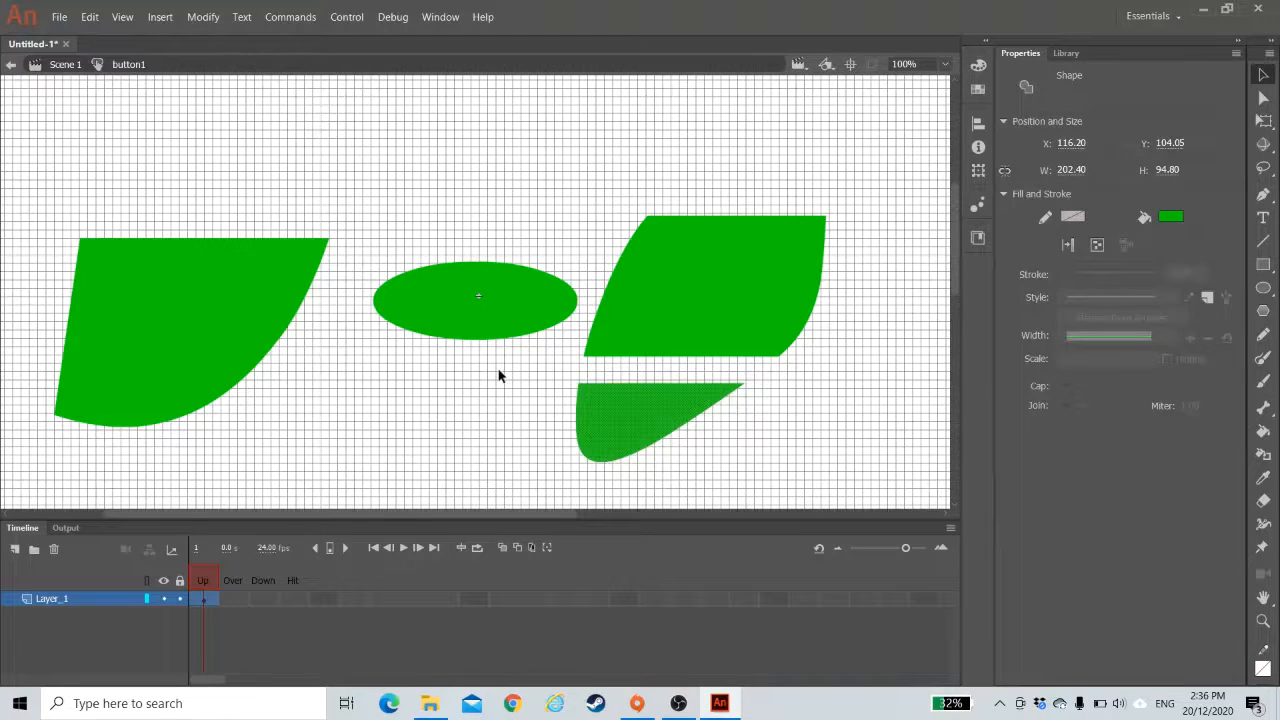
key("Delete")
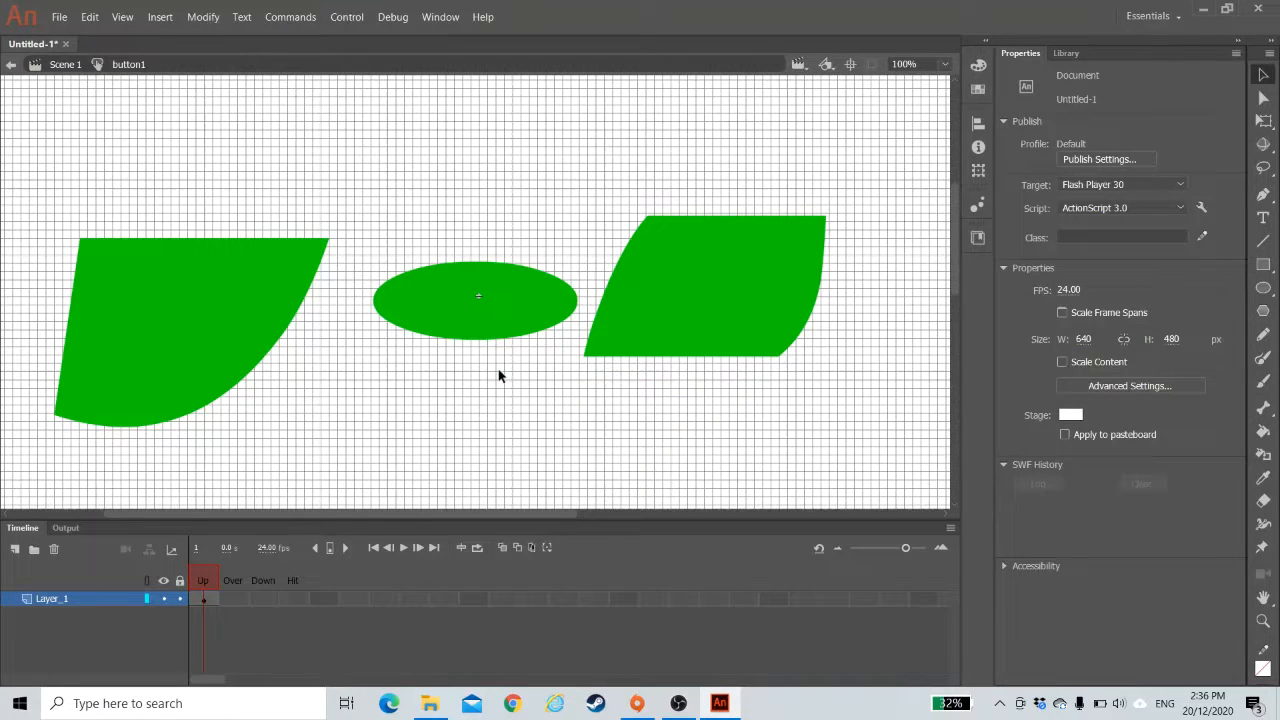
- Delete the remaining shapes on both sides of the green oval
left_click(742, 283)
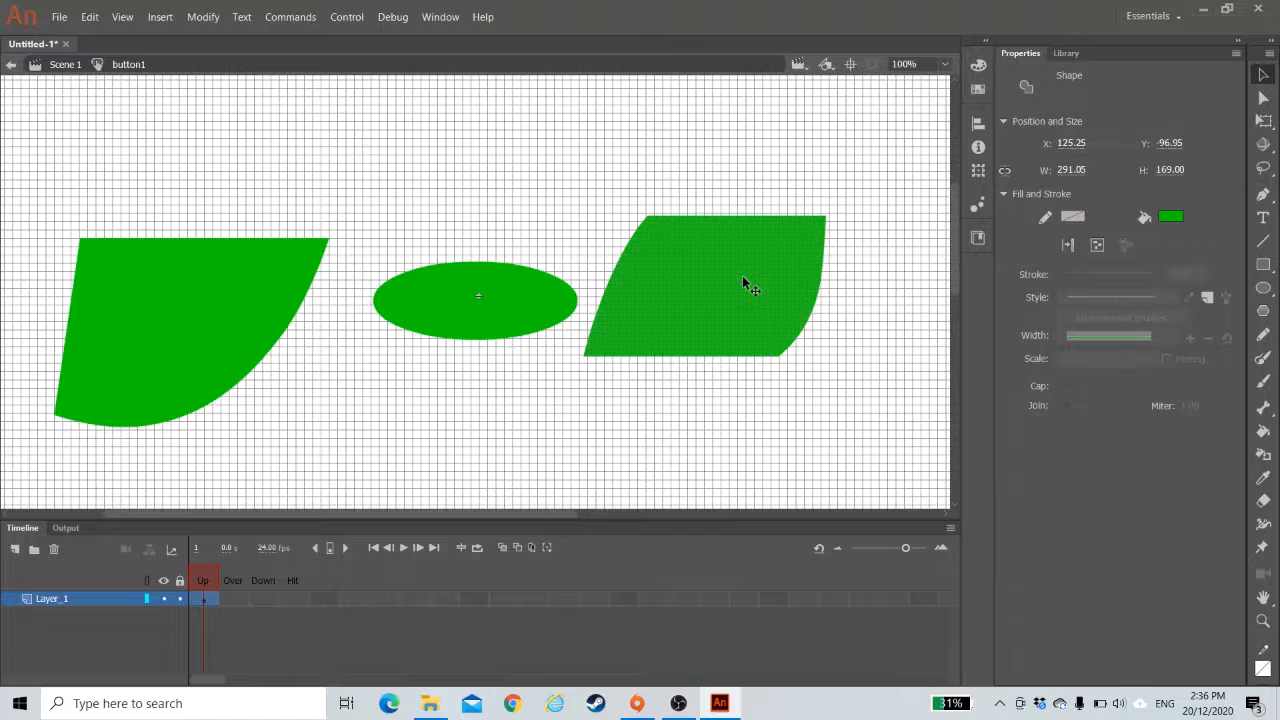
left_click(922, 274)
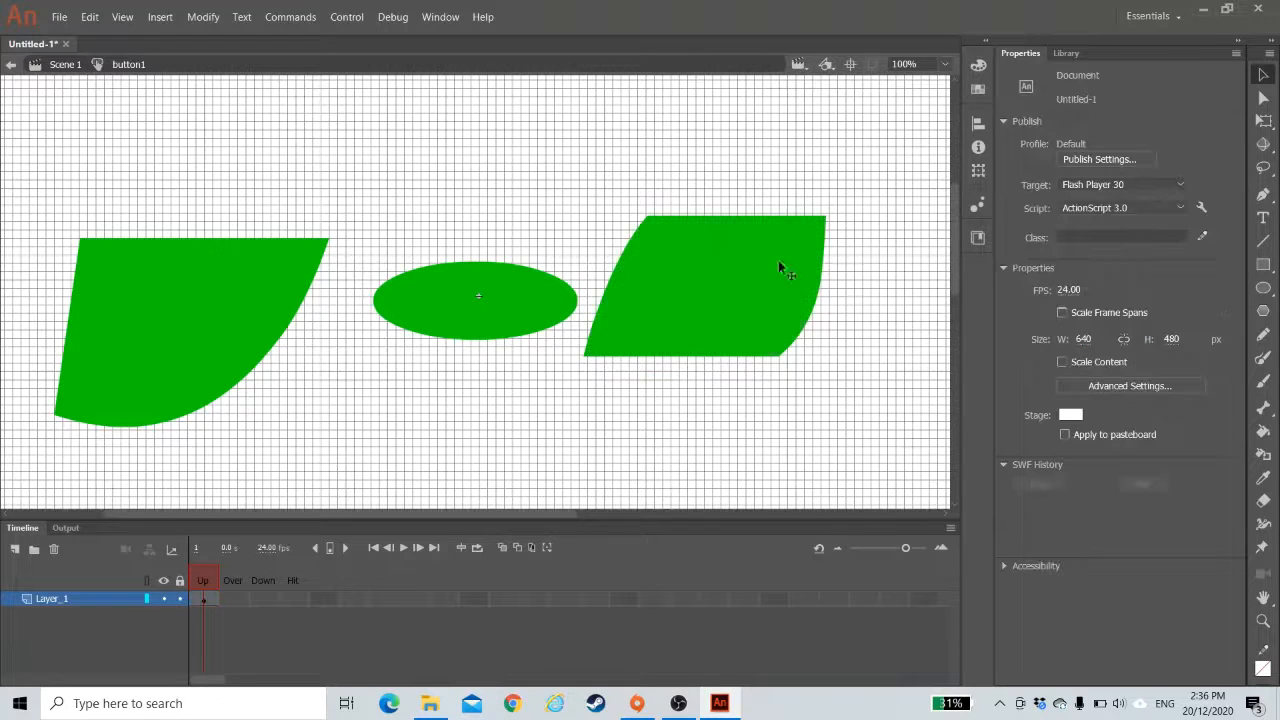
left_click(712, 268)
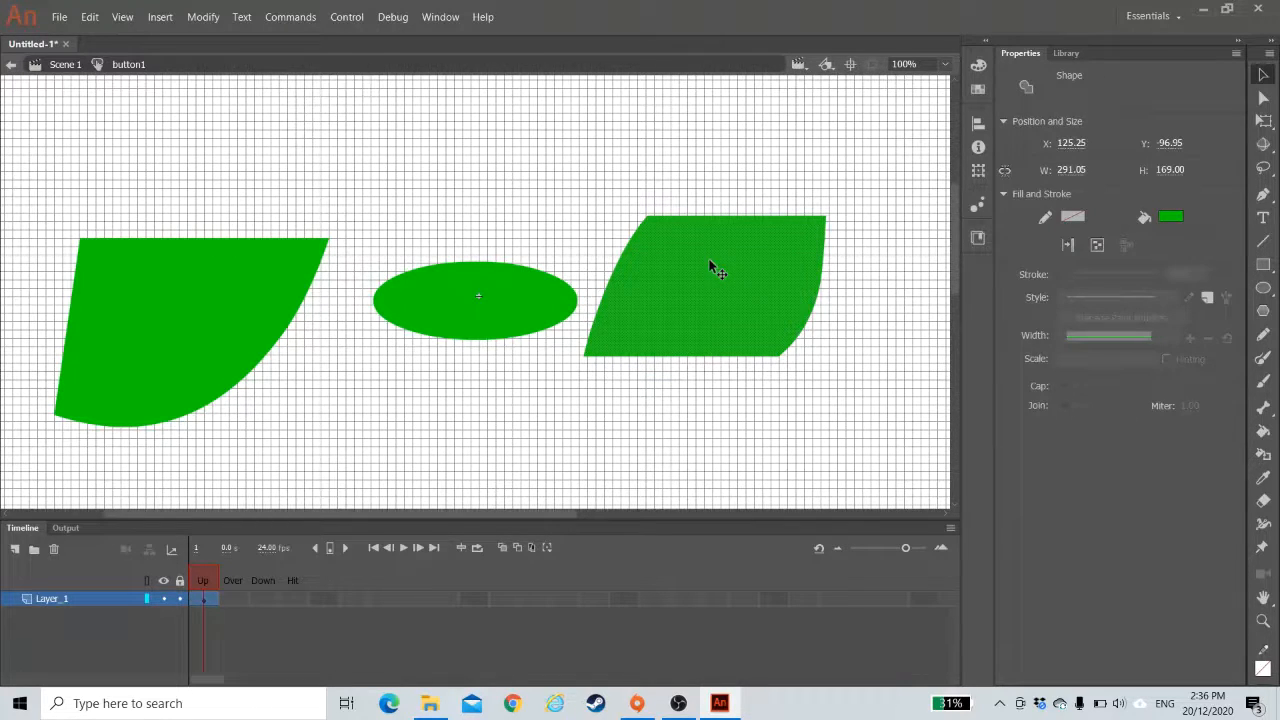
key("Delete")
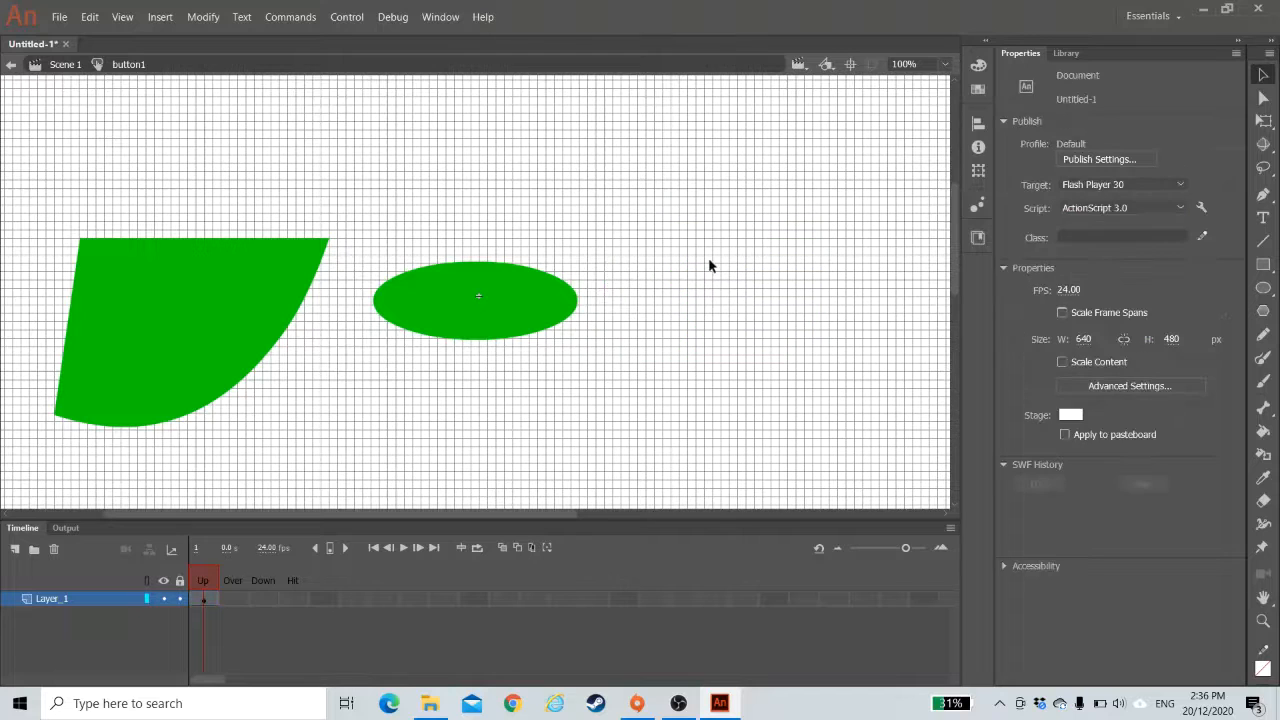
left_click(178, 315)
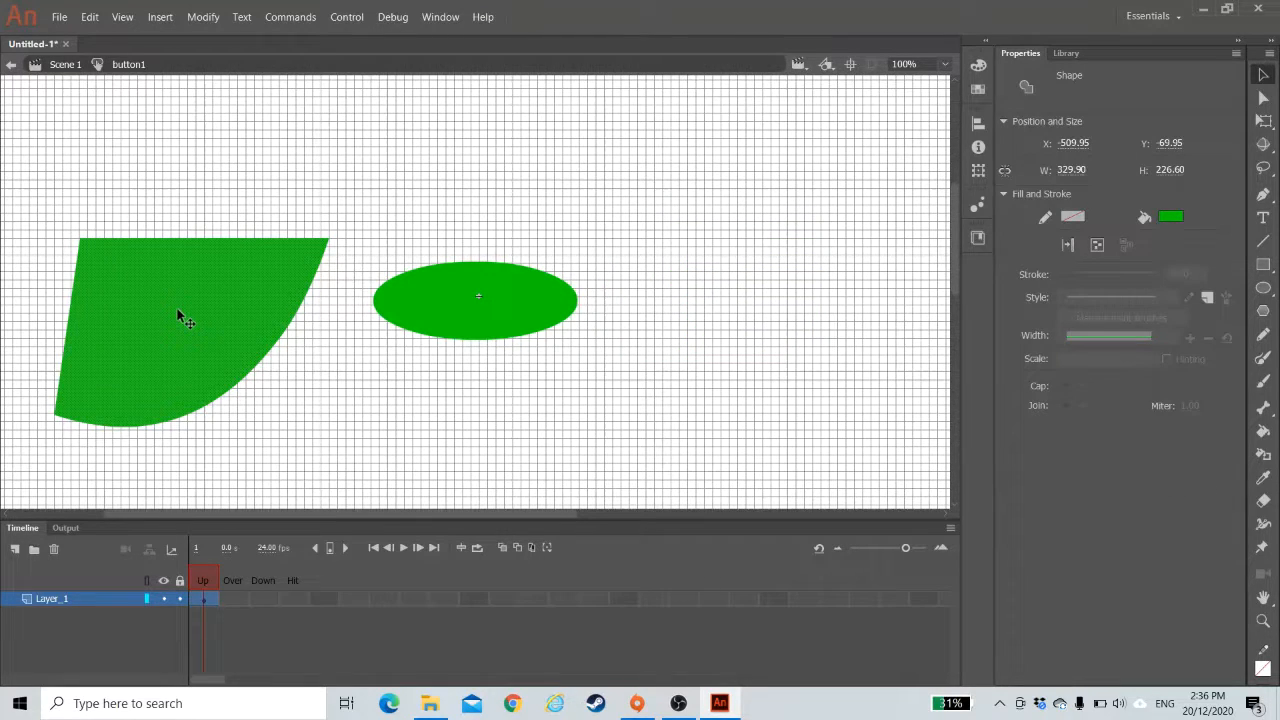
key("Delete")
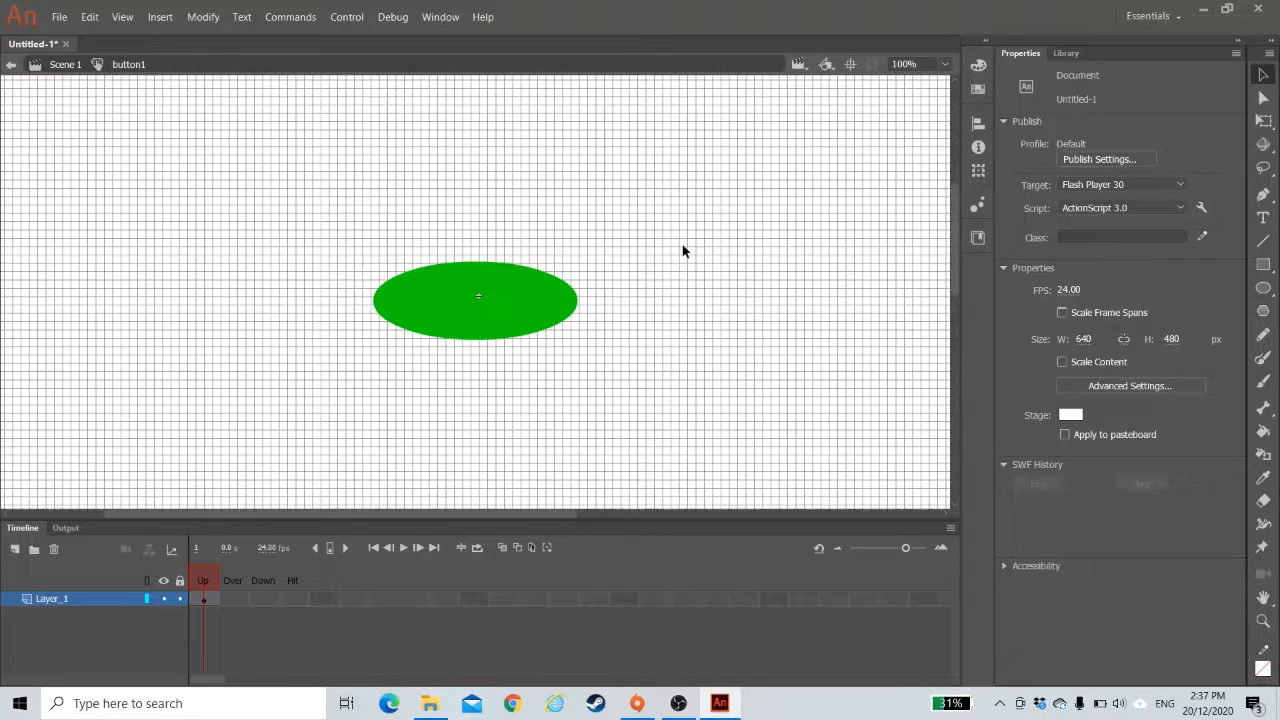
- Try to set a stroke color on the existing green oval
left_click(532, 325)
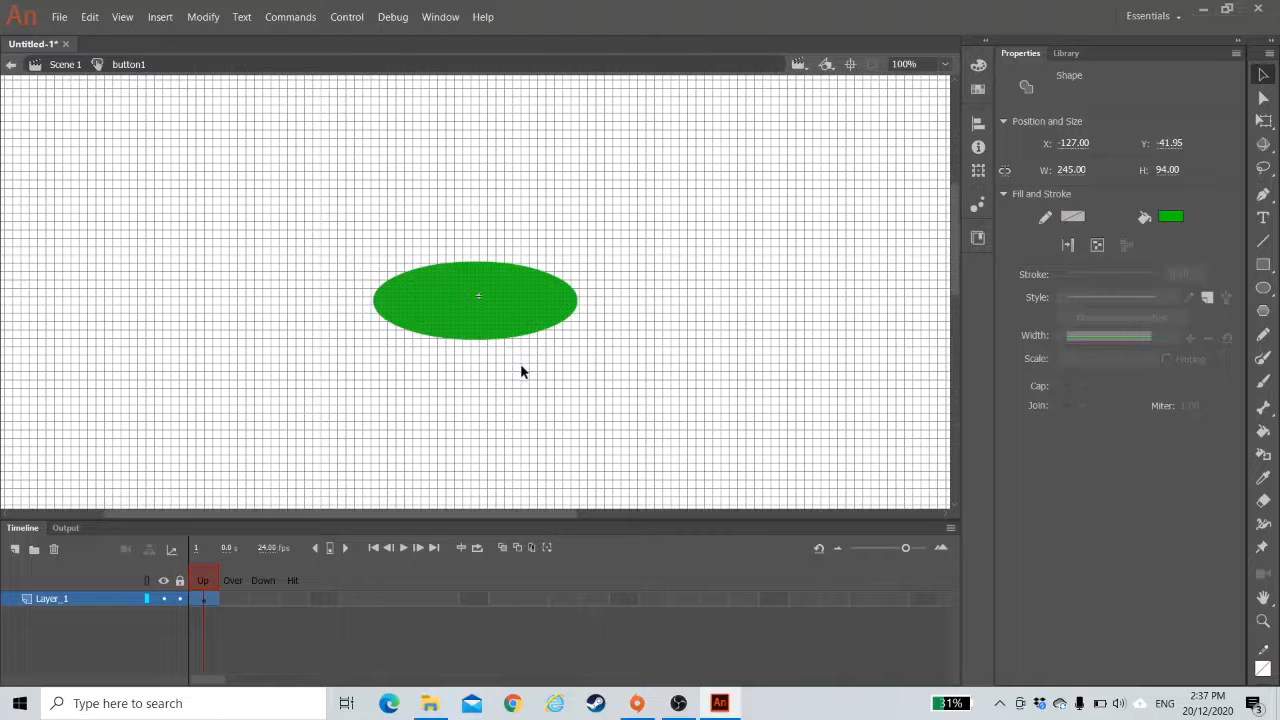
left_click(1073, 220)
left_click(1228, 208)
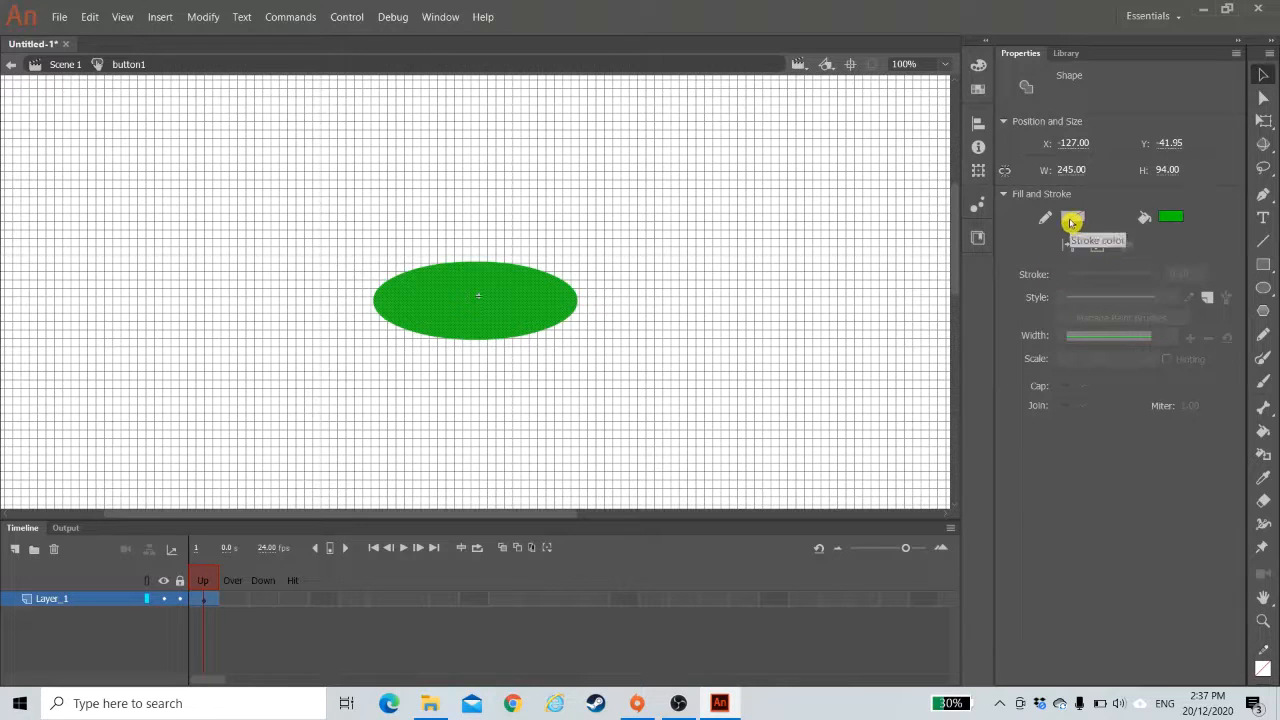
- Set the Rectangle Tool's stroke color to red
left_click(1265, 264)
left_click(1076, 141)
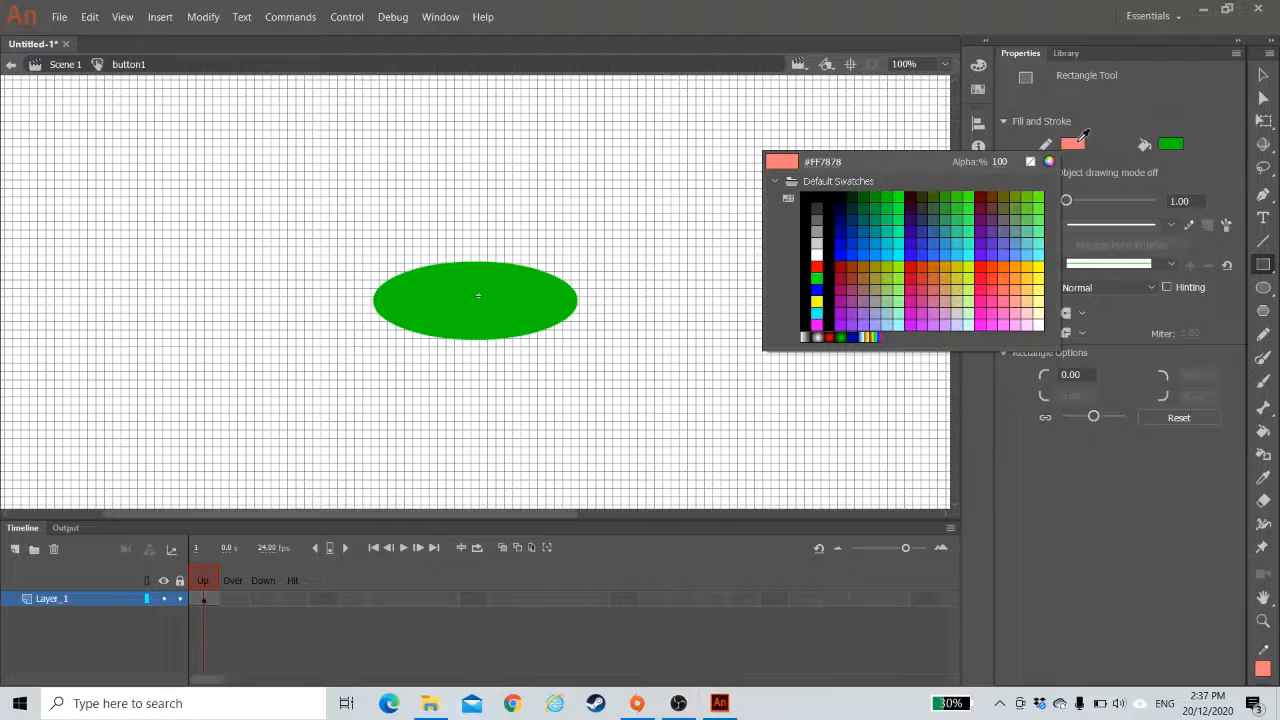
left_click(816, 266)
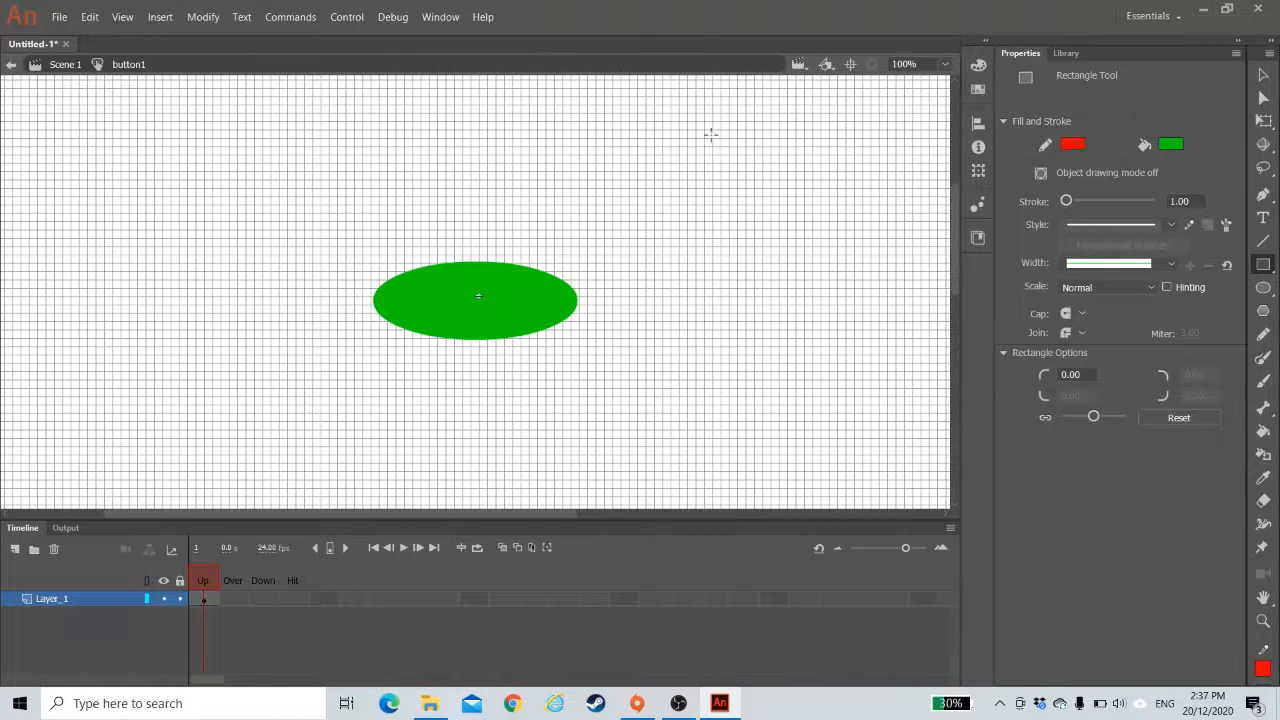
- Draw a green square with a red stroke, about 230 px wide, beside the oval and delete only its fill
mouse_move(686, 160)
left_mouse_down()
mouse_move(880, 338)
mouse_move(880, 358)
left_mouse_up()
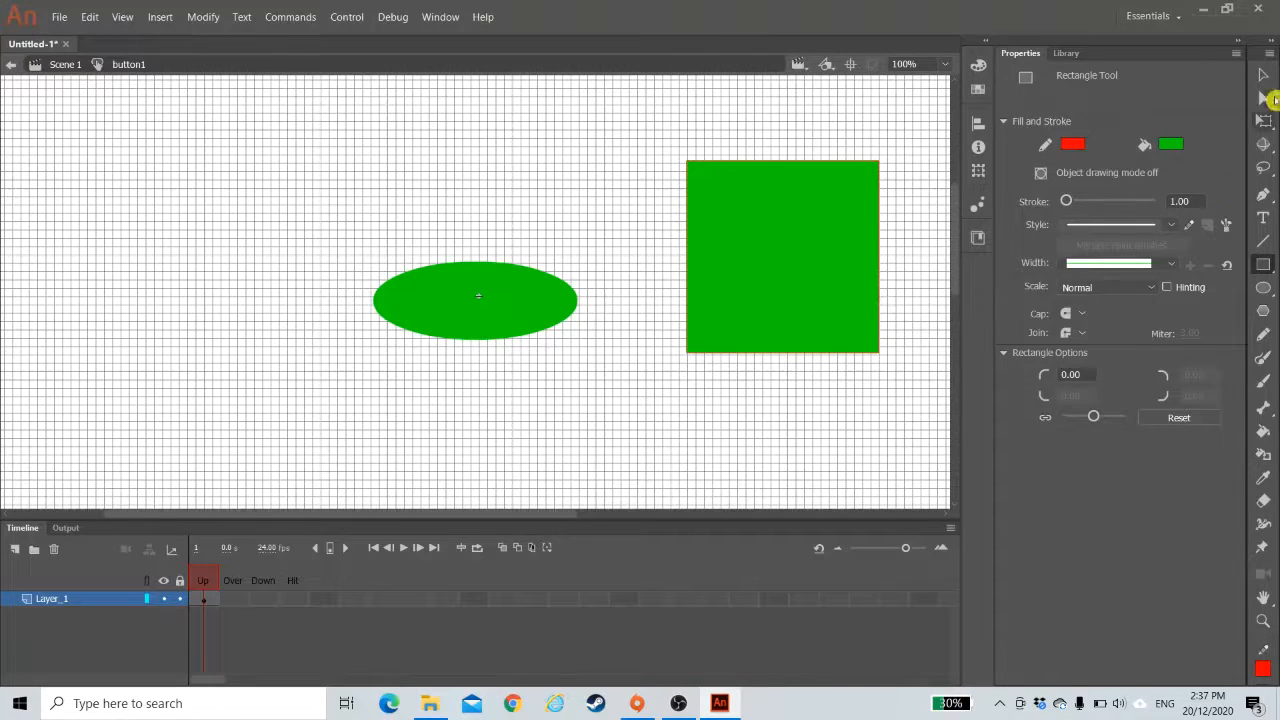
left_click(1263, 76)
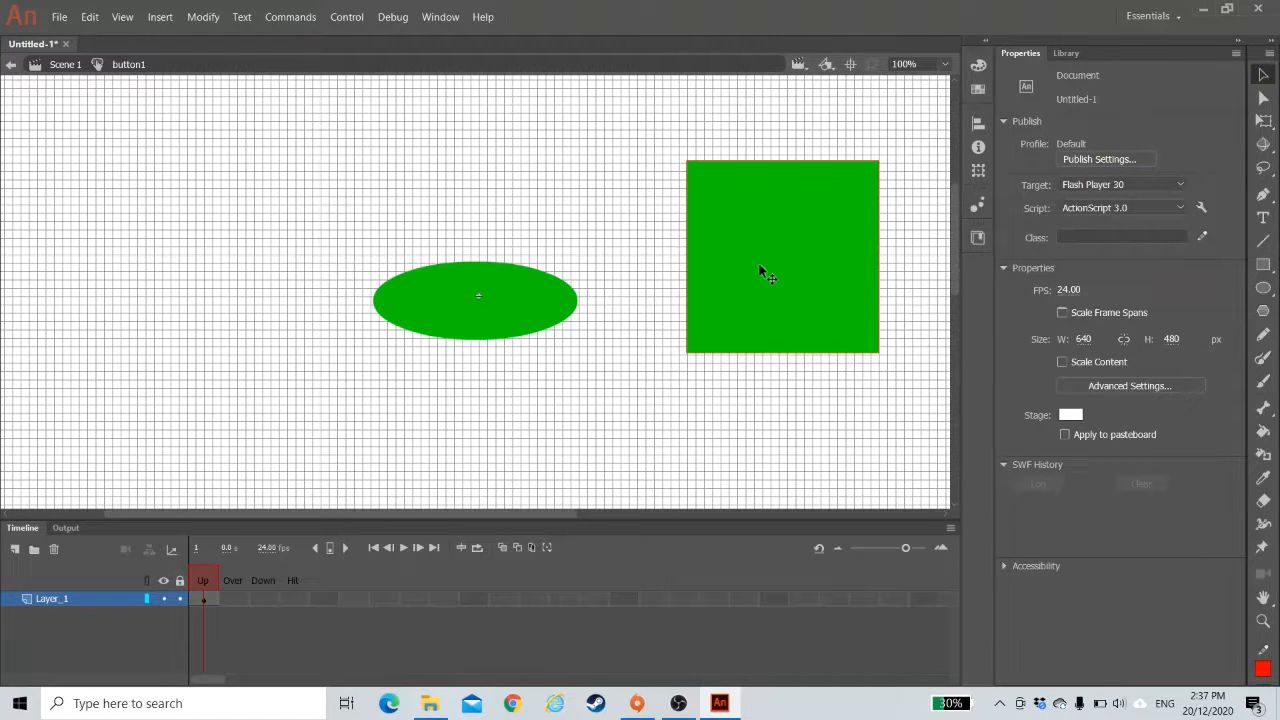
left_click(787, 263)
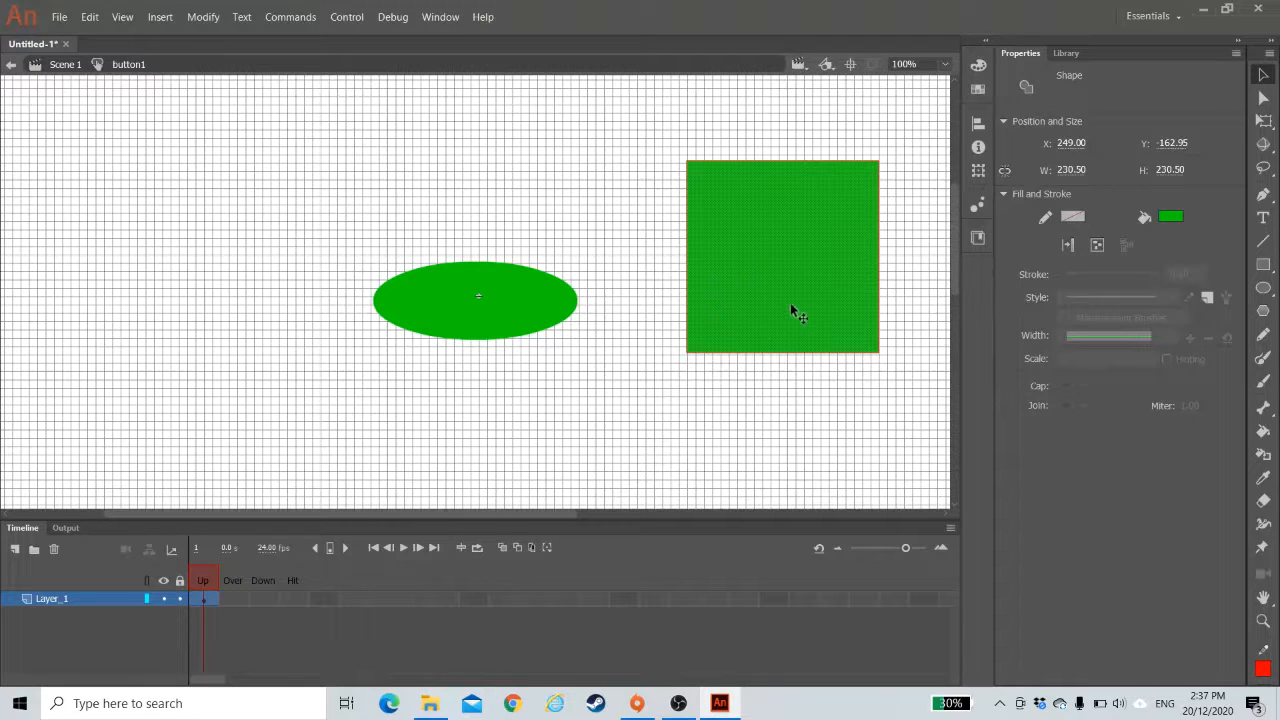
key("Delete")
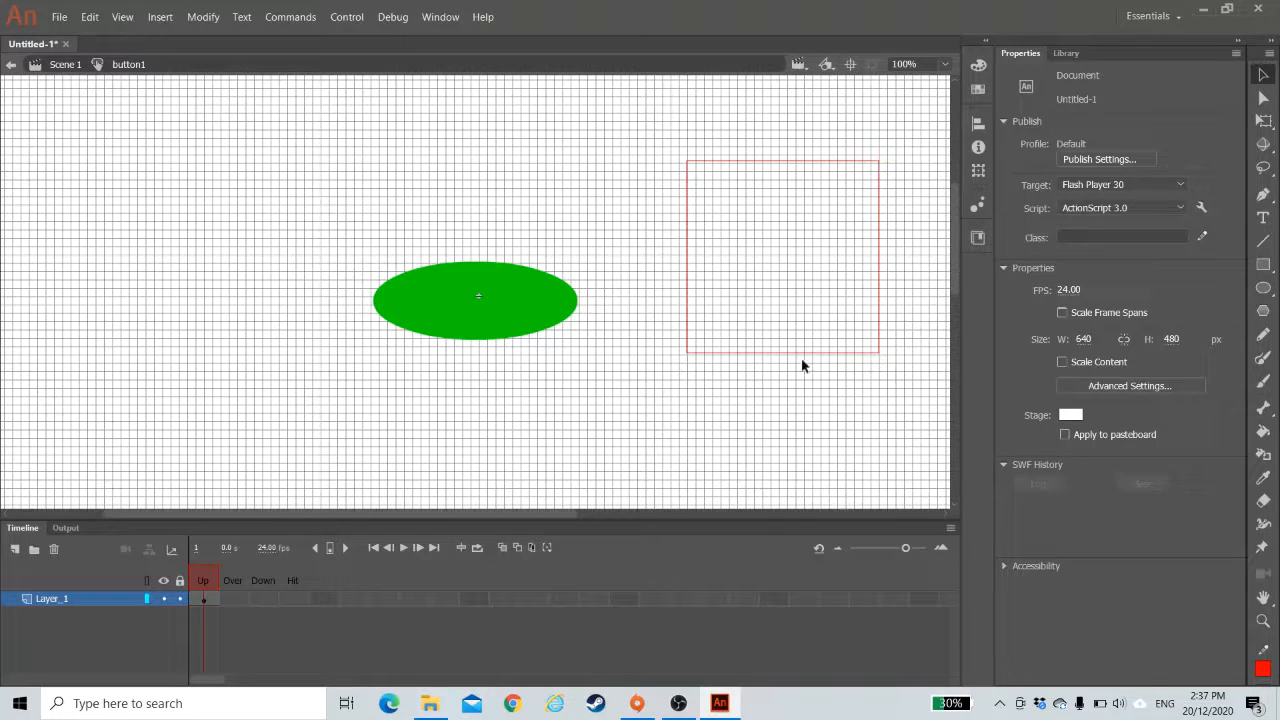
- Restore the square's fill and delete the square together with its red outline
left_click(691, 258)
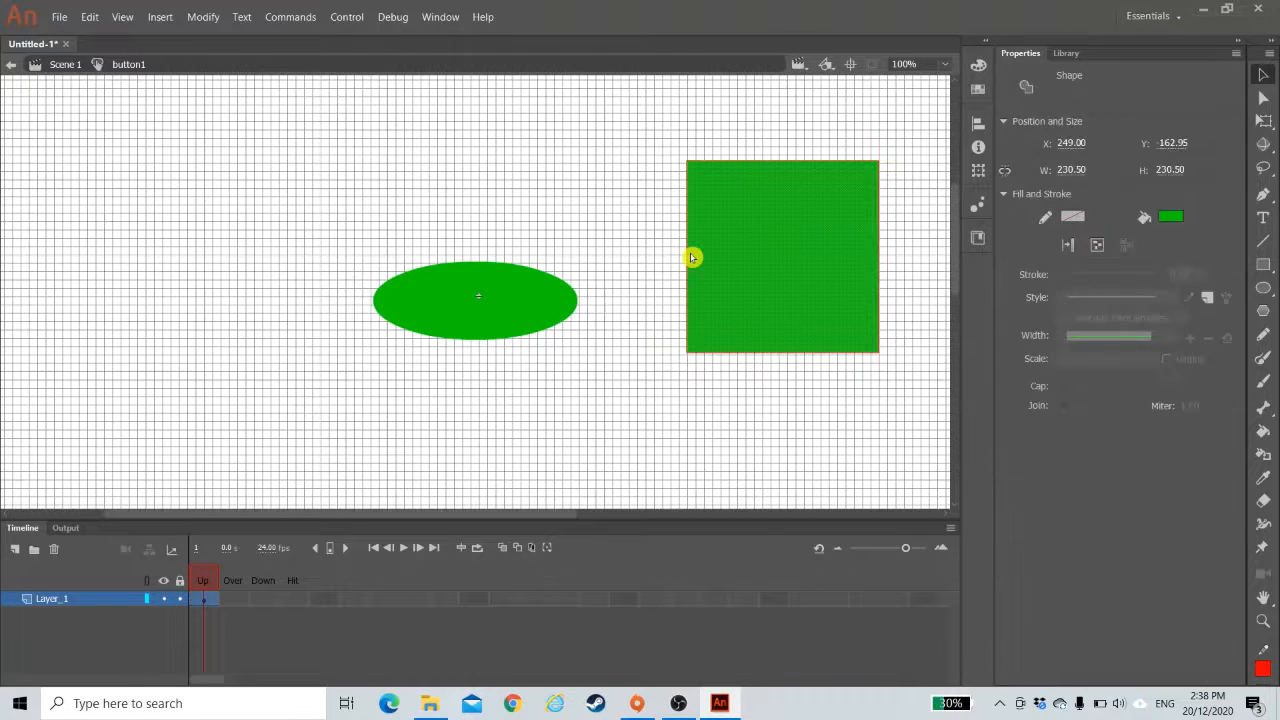
left_click(751, 408)
double_click(752, 320)
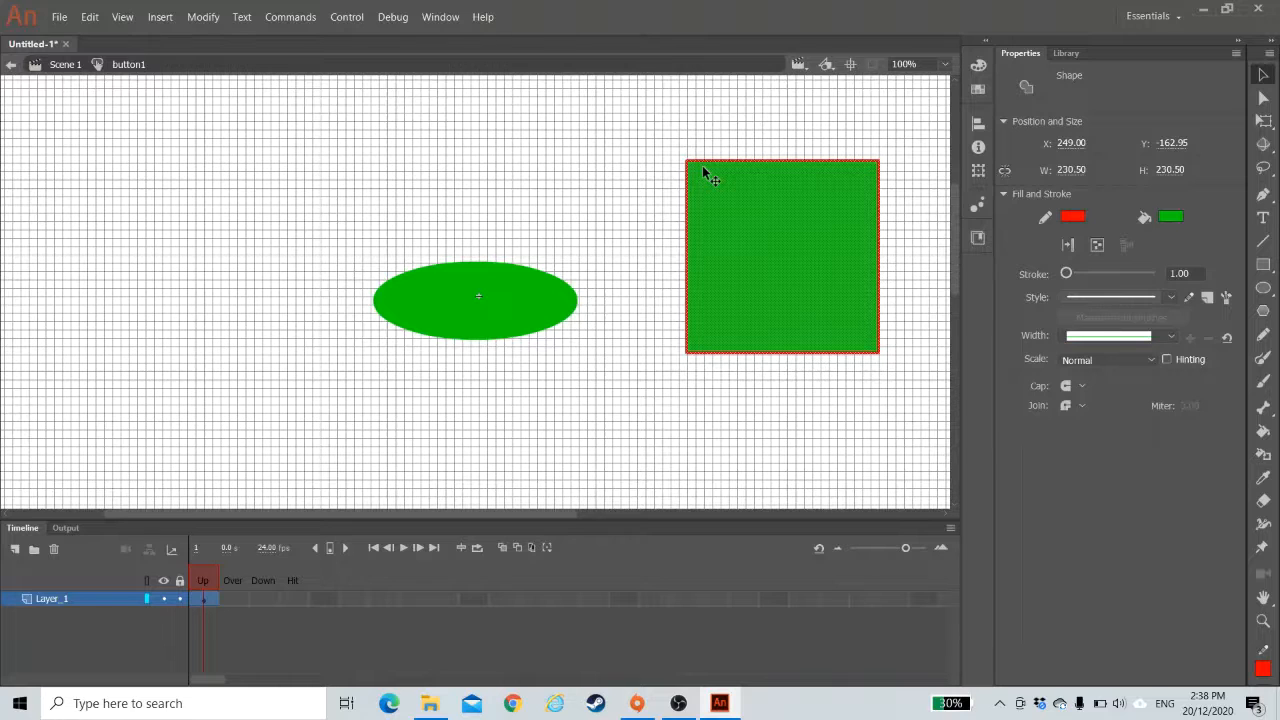
key("Delete")
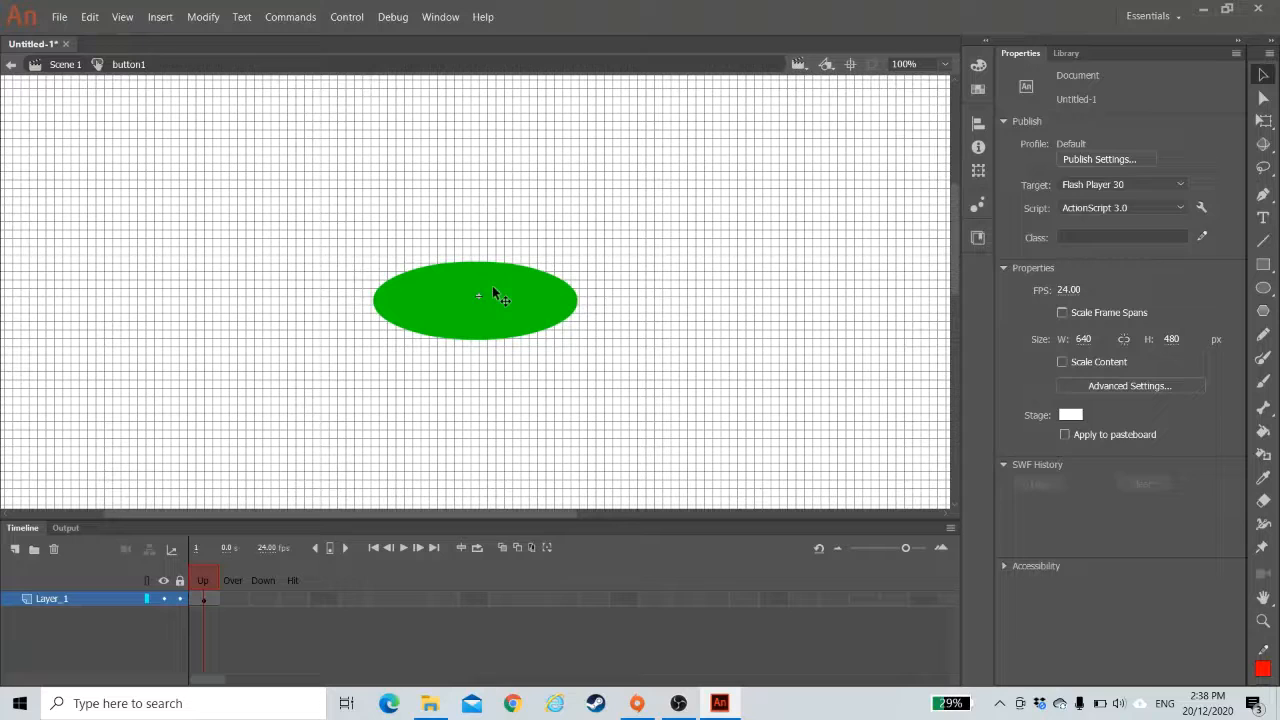
- Move the green oval up slightly to center it on the symbol's registration point
left_click_drag(493, 288, 494, 284)
left_click(89, 609)
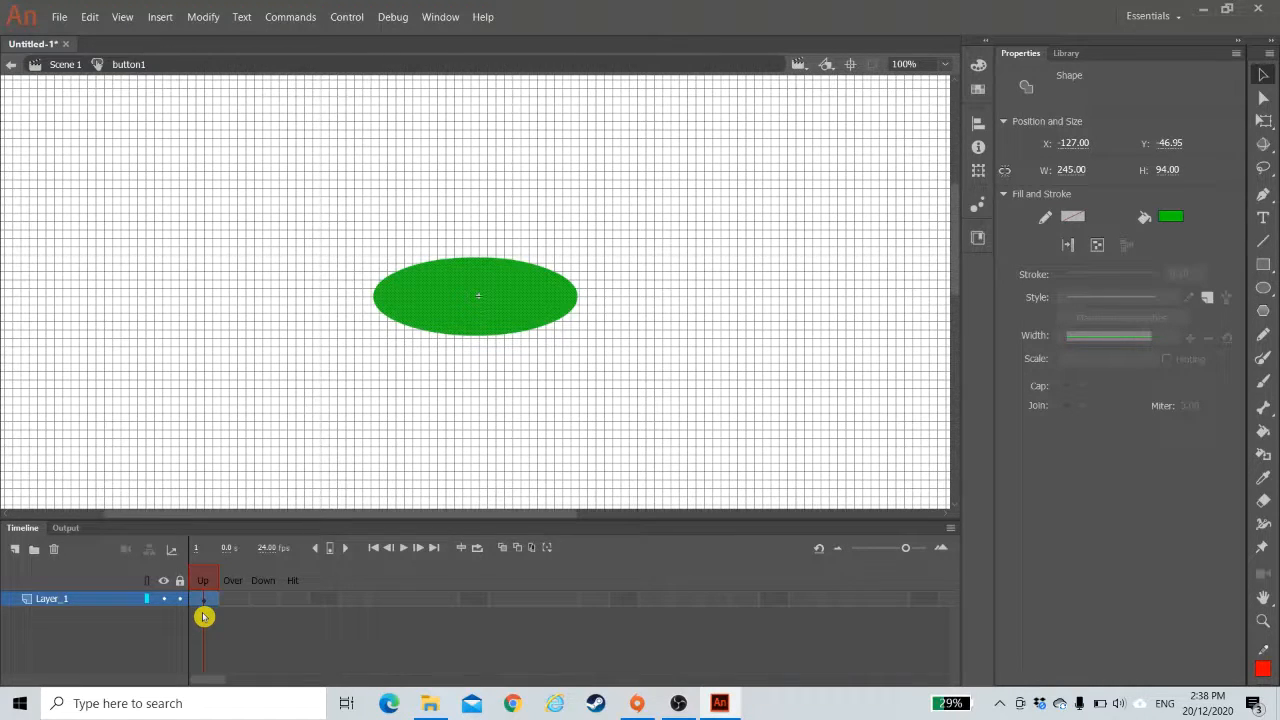
- Insert a keyframe in the Over state of button1 and change the oval's fill there to magenta
left_click(233, 598)
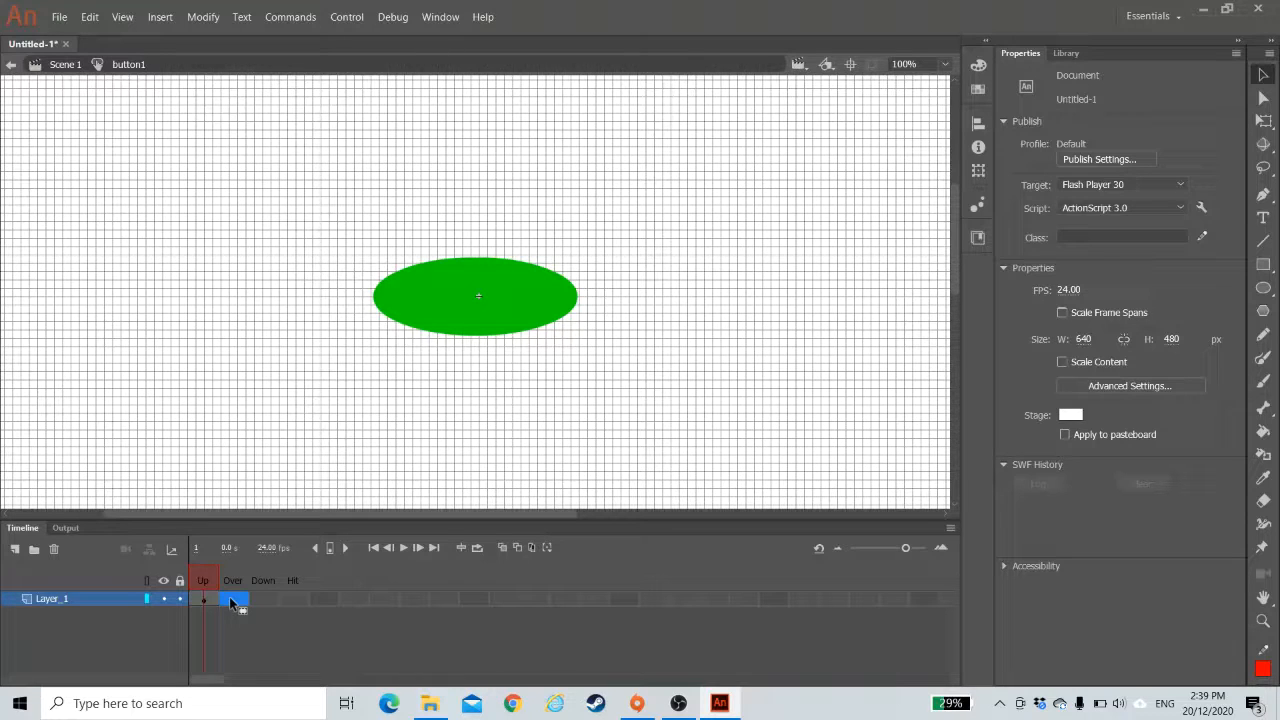
key("F6")
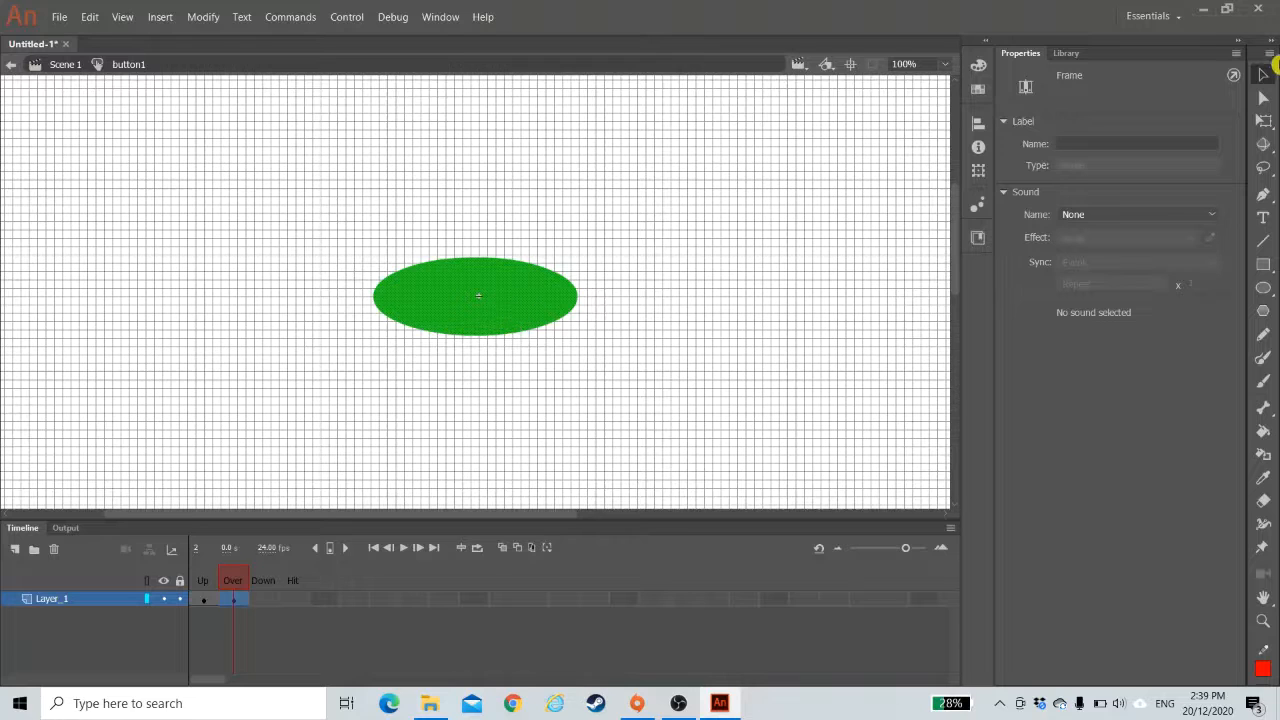
left_click(533, 292)
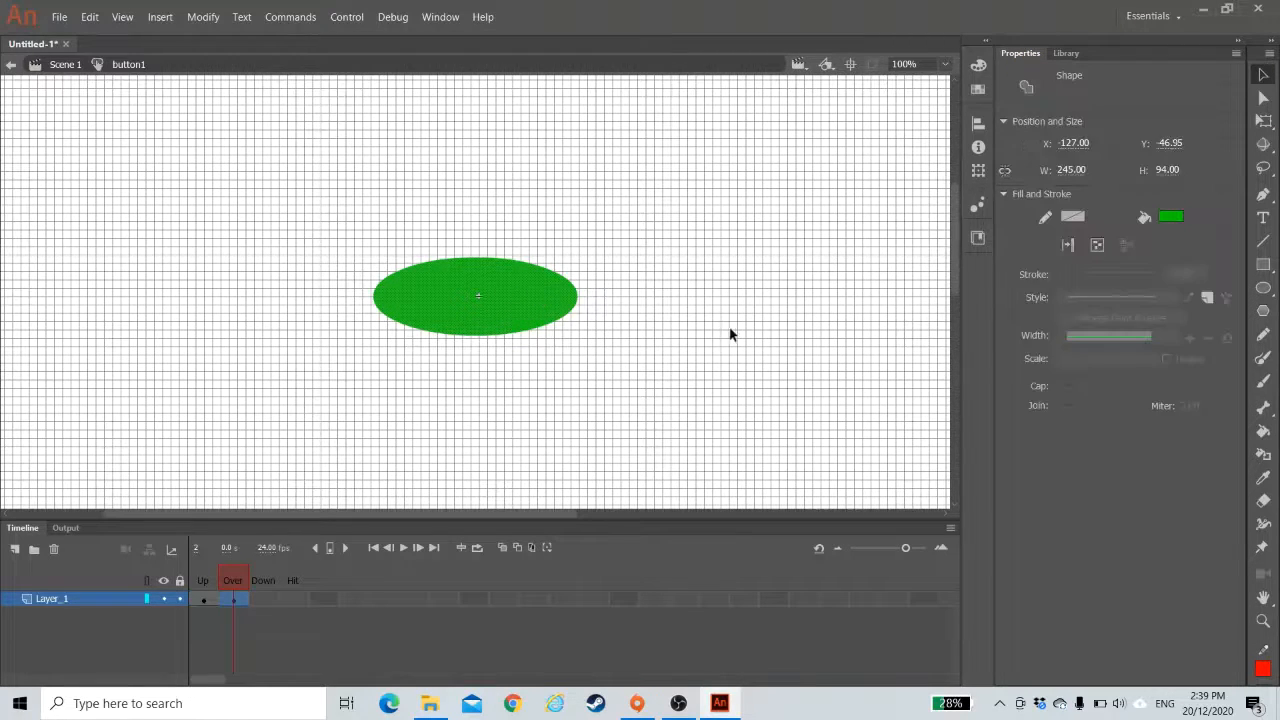
left_click(730, 334)
left_click(487, 314)
left_click(60, 601)
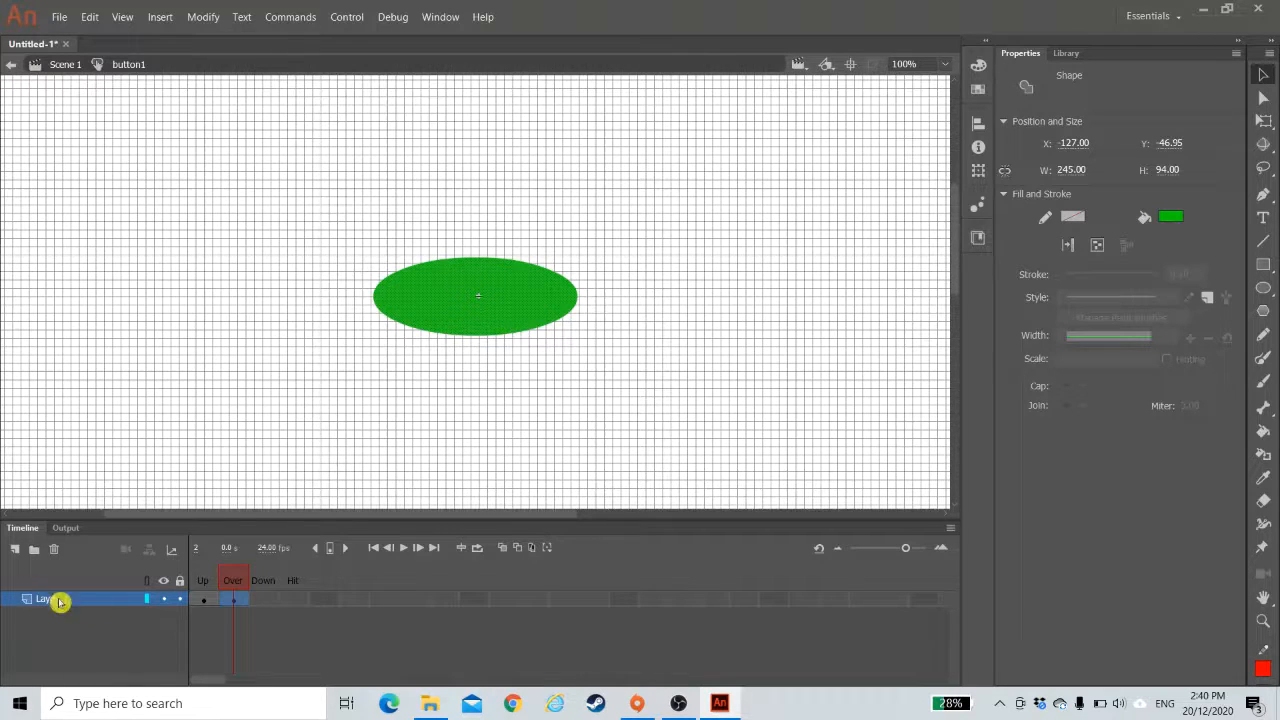
left_click(236, 598)
left_click(1176, 221)
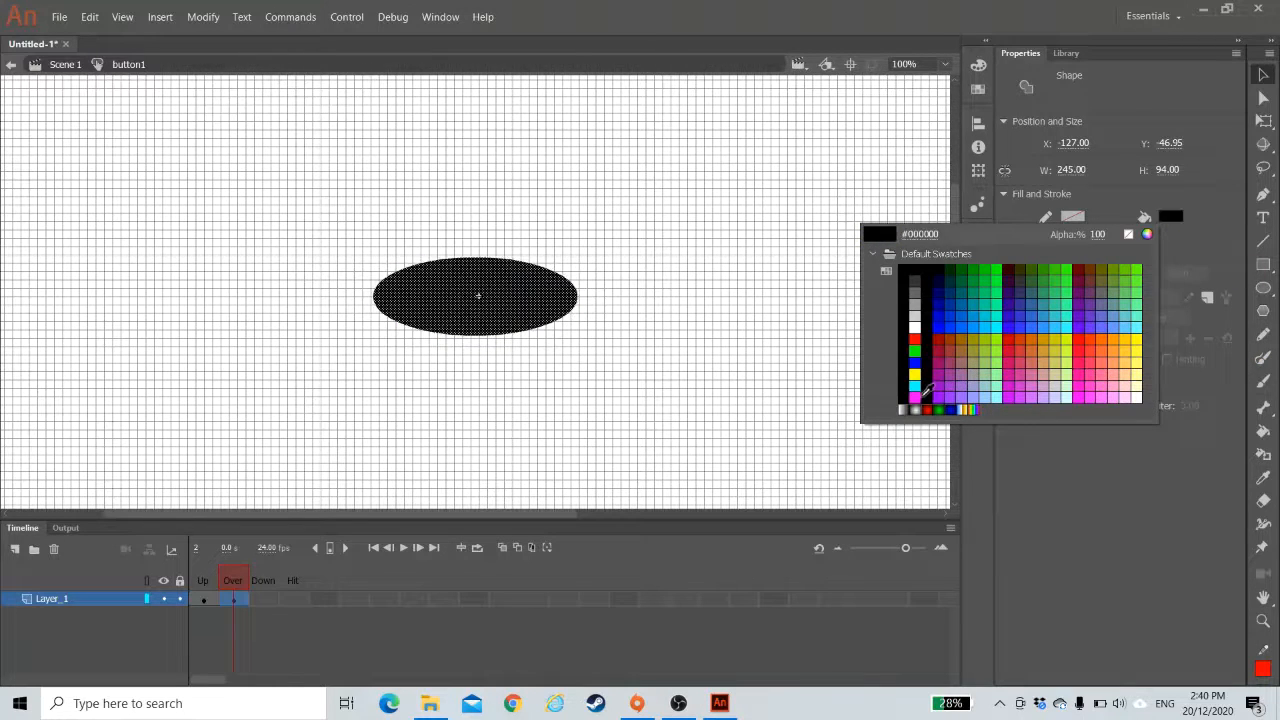
left_click(915, 397)
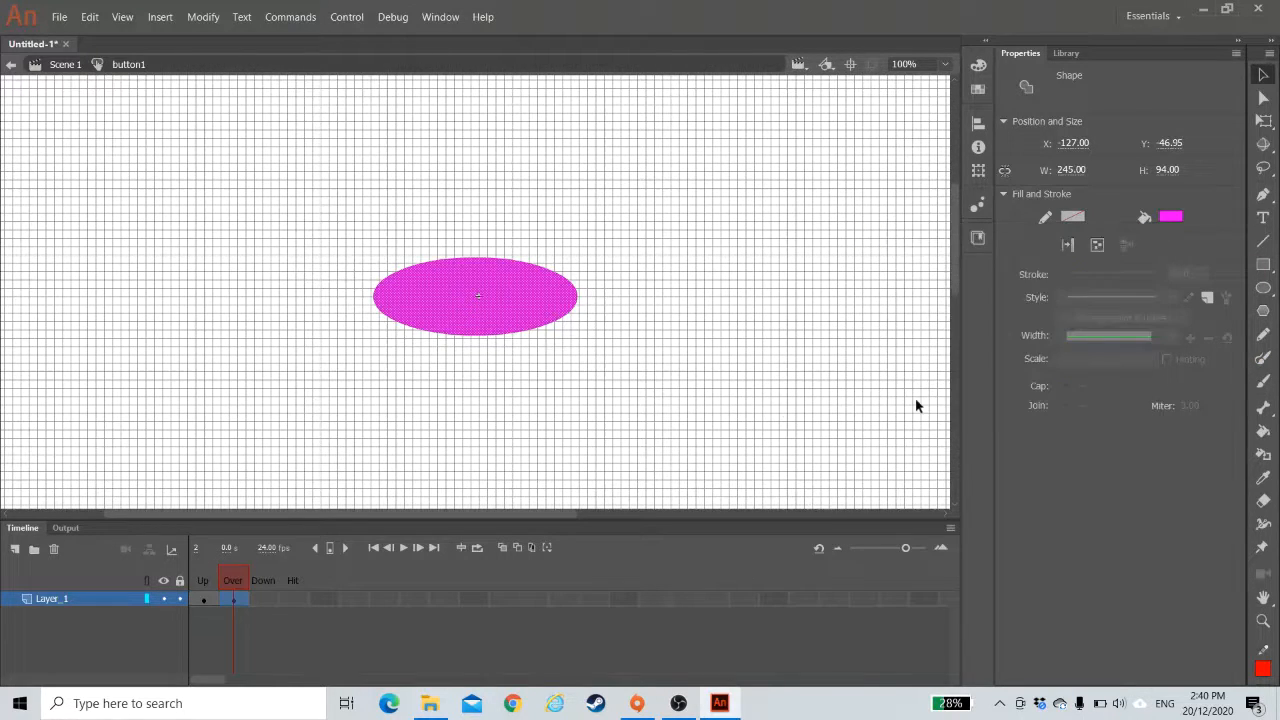
- Insert a keyframe in the Down state of button1 and change the oval's fill there to cyan
left_click(206, 625)
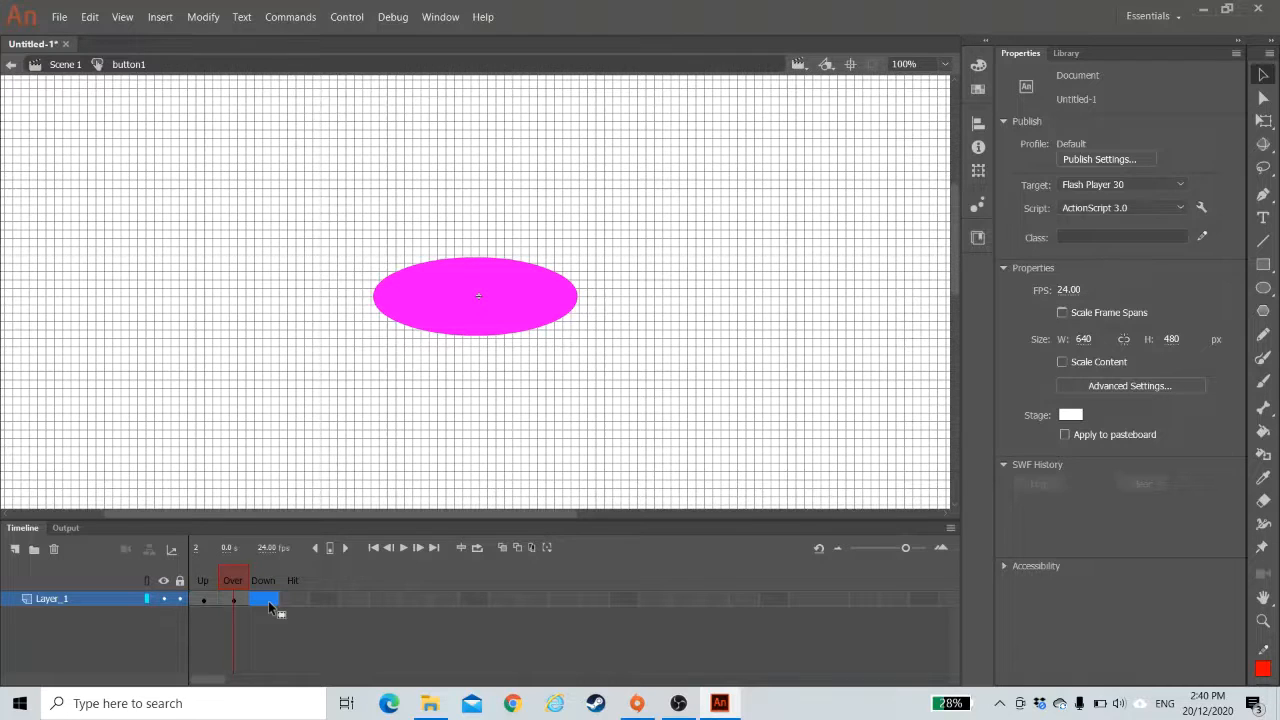
key("F6")
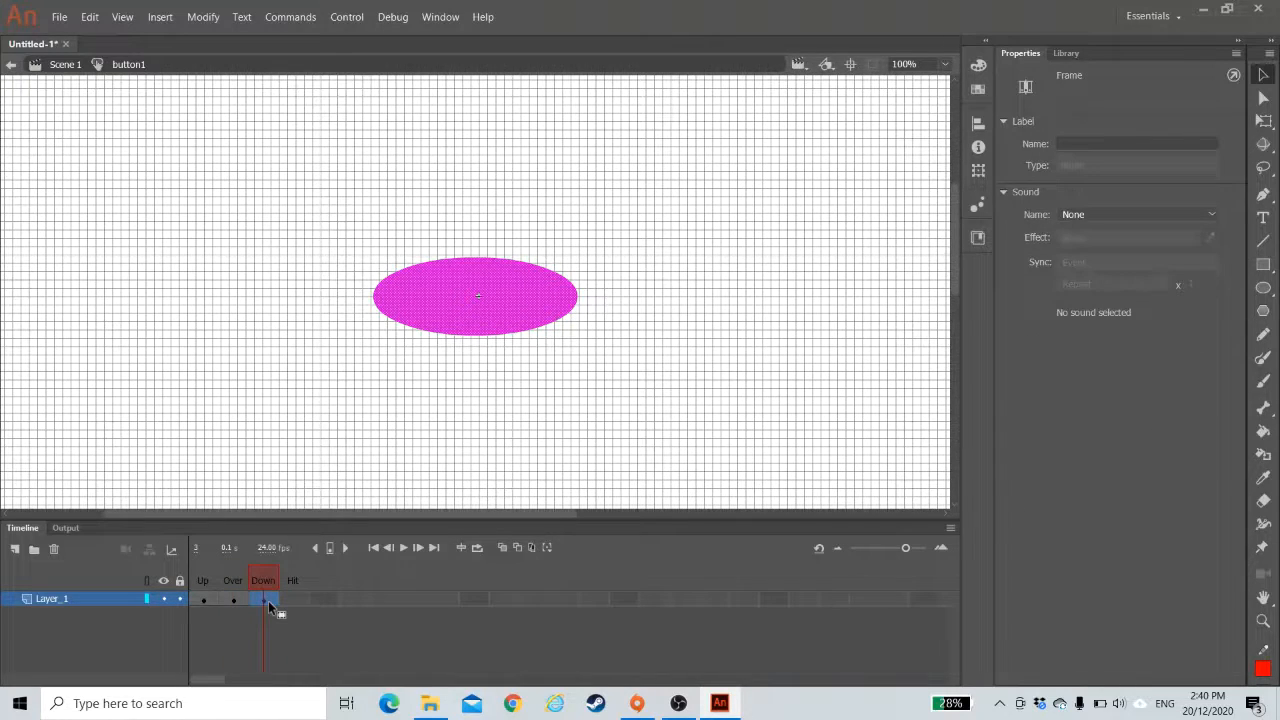
left_click(577, 314)
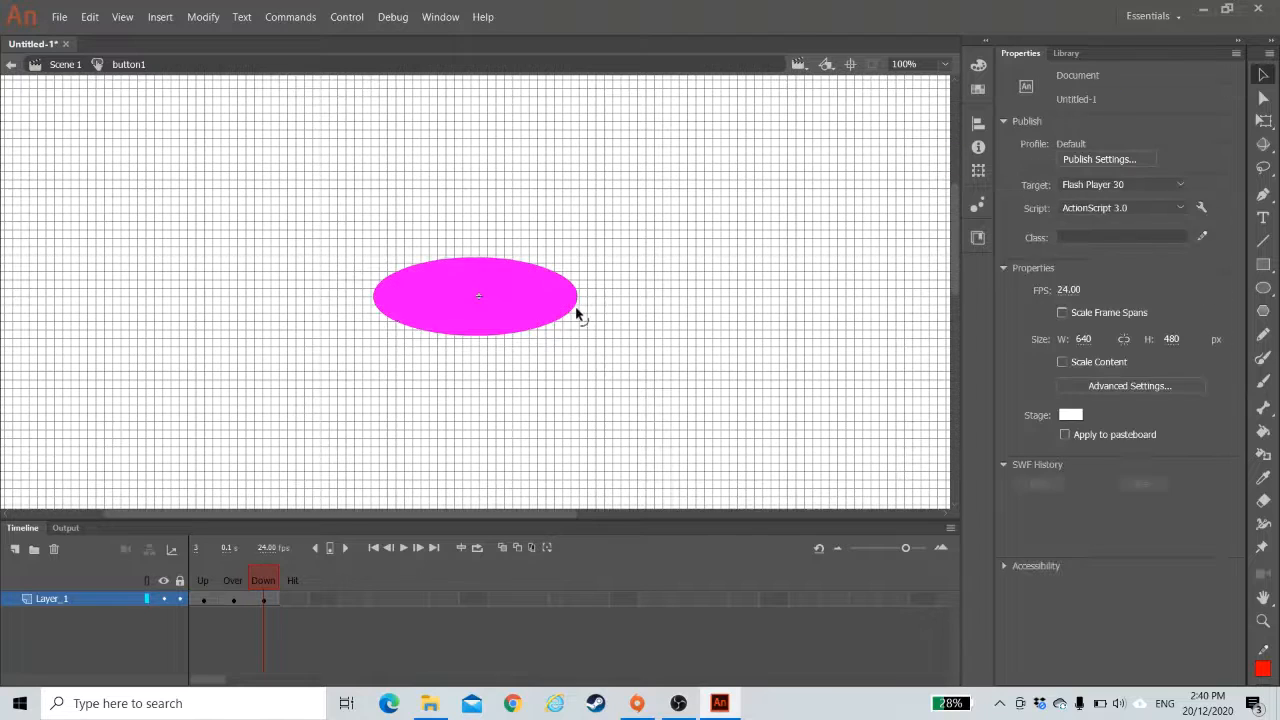
left_click(563, 318)
left_click(1167, 218)
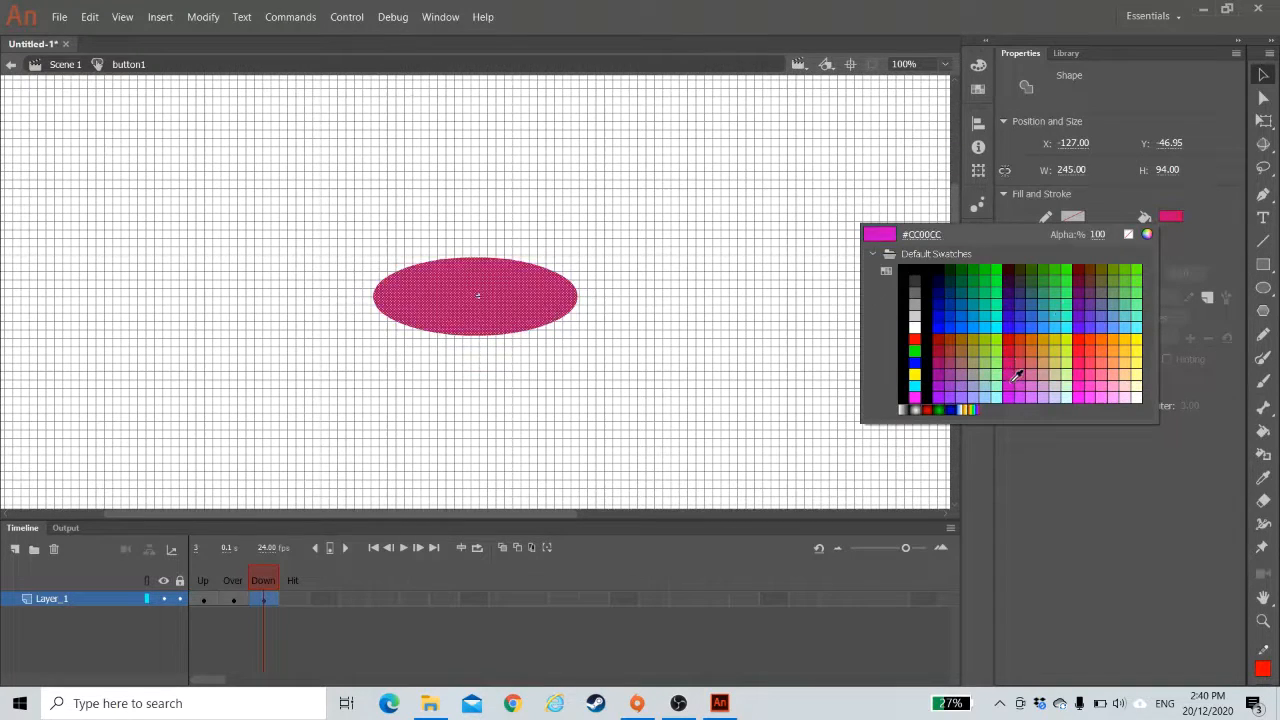
left_click(916, 382)
left_click(728, 405)
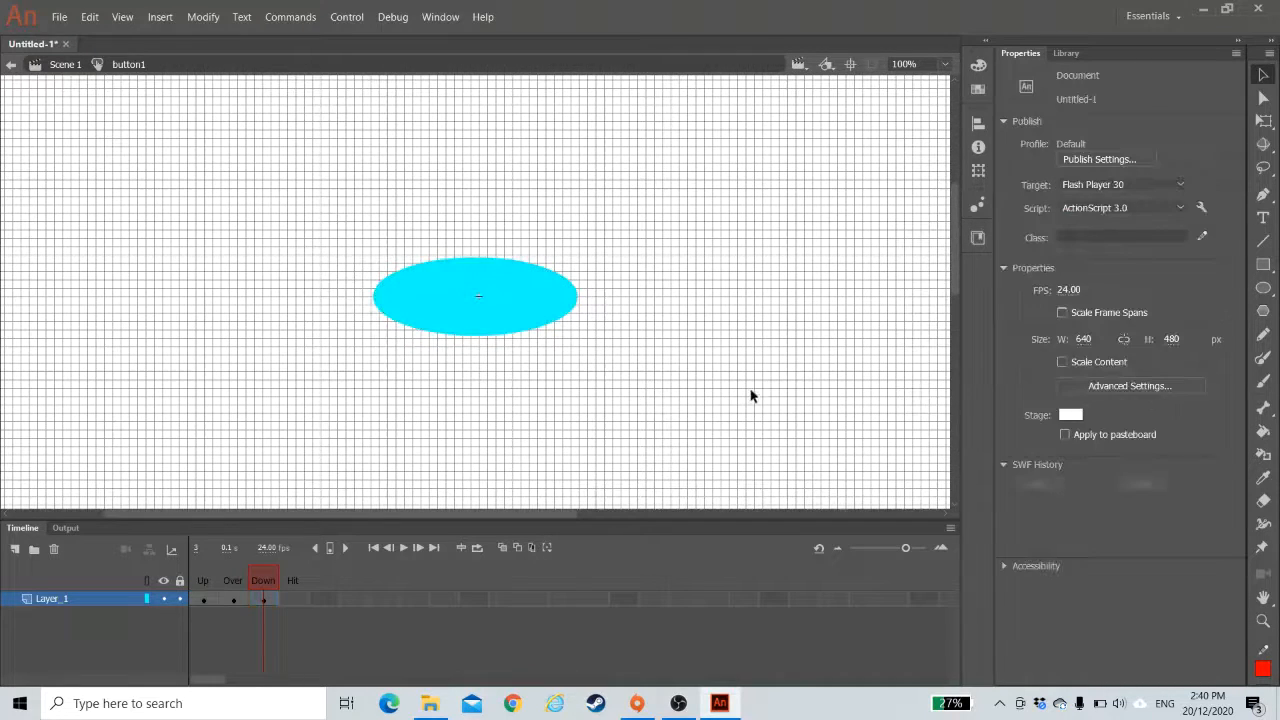
- Insert a keyframe in the Hit state of button1, keeping the cyan oval as its clickable area
left_click(293, 598)
key("F6")
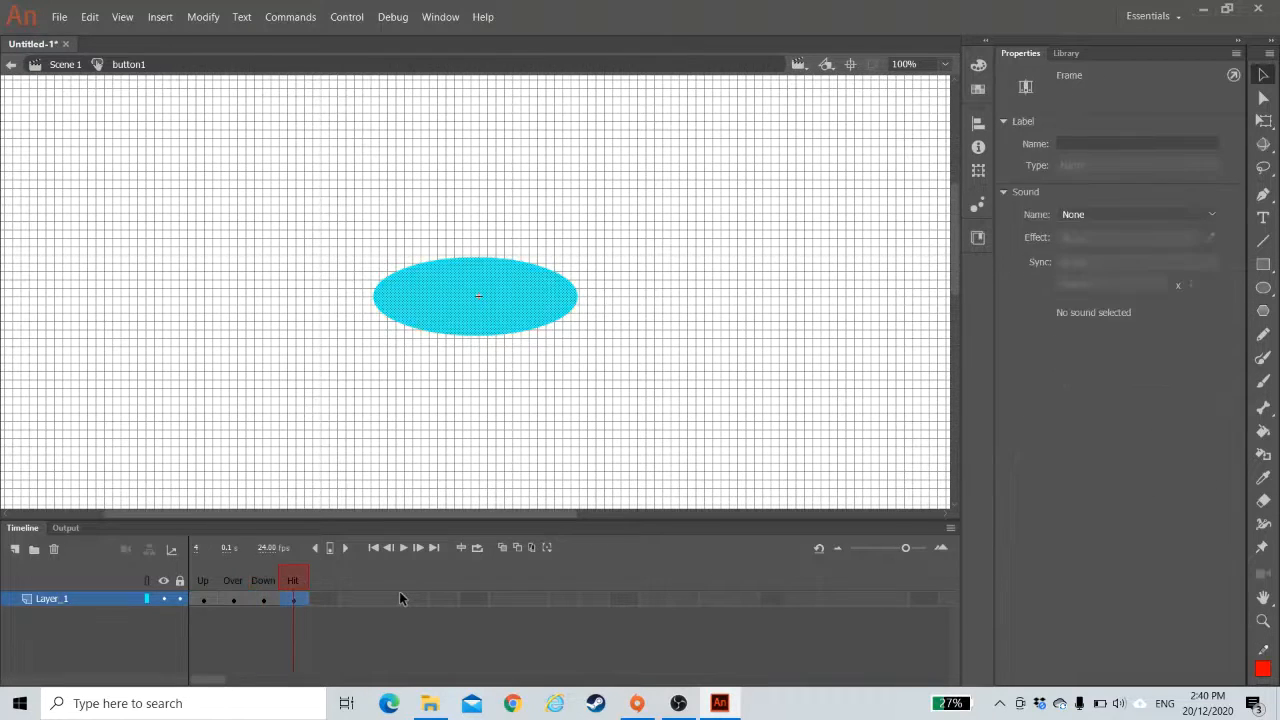
left_click(535, 453)
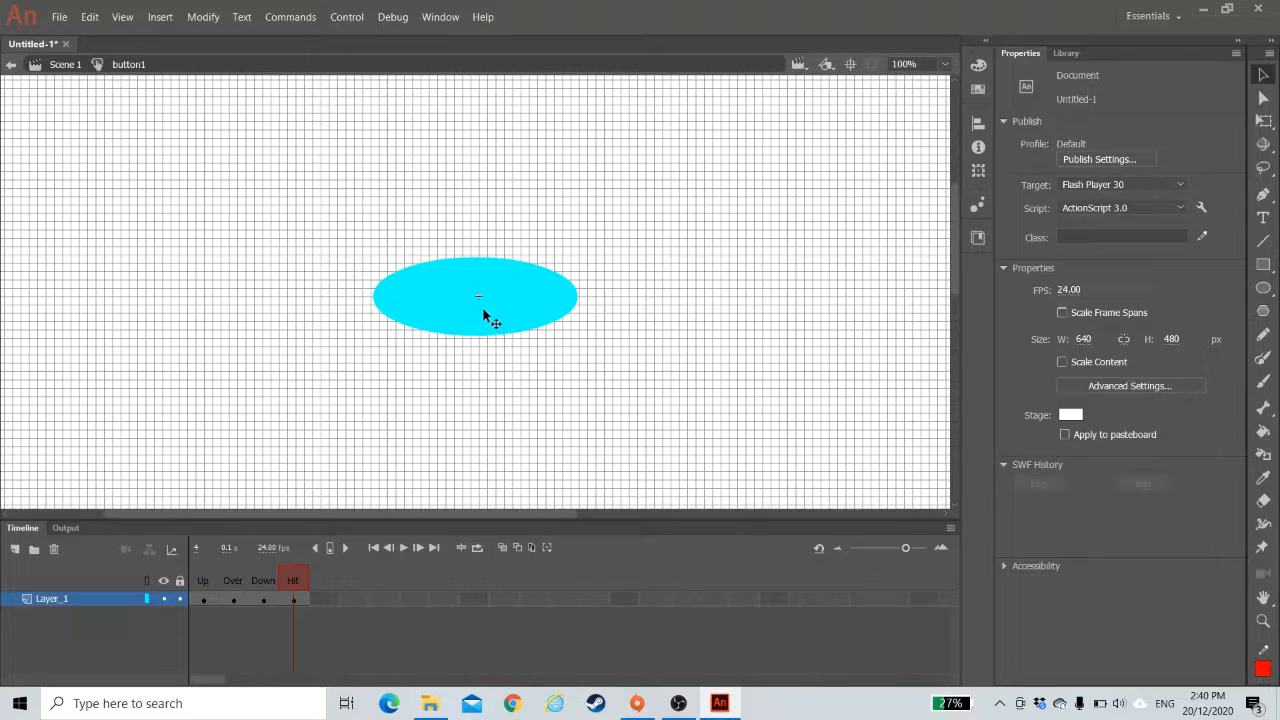
- Return to Scene 1 and place an instance of button1 from the library near the stage's lower middle
left_click(58, 65)
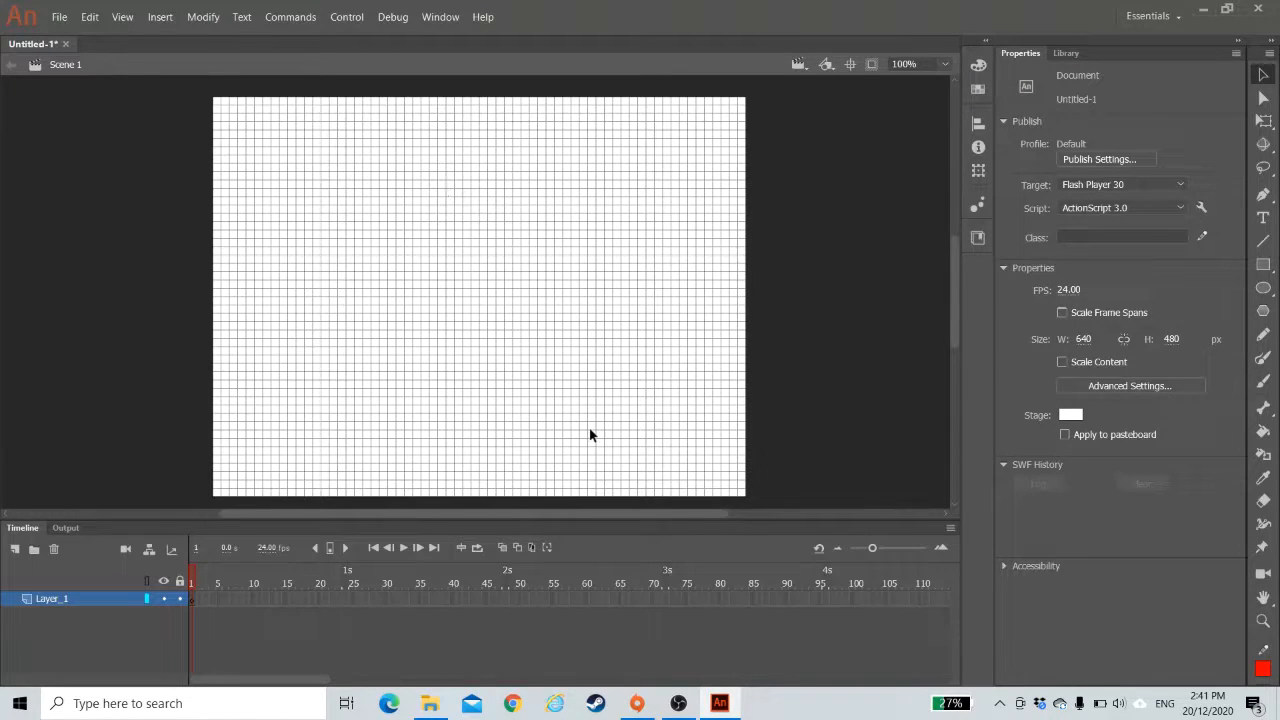
left_click(1067, 53)
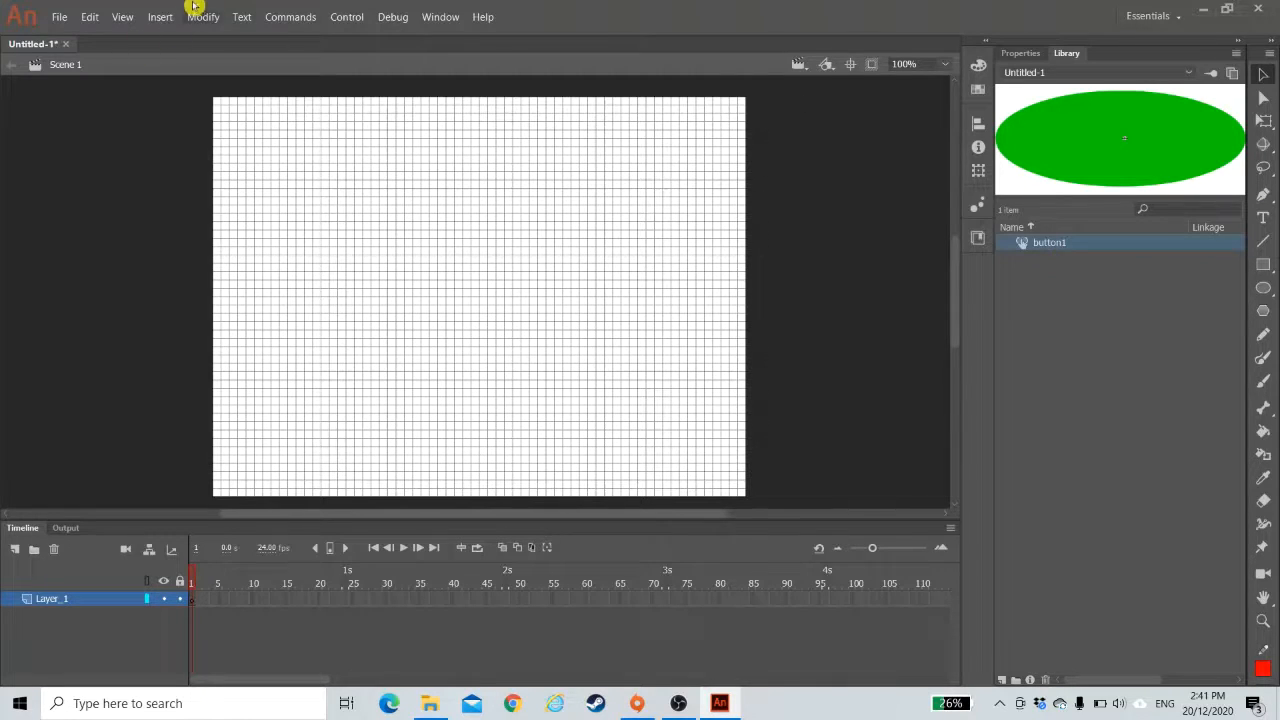
left_click(160, 18)
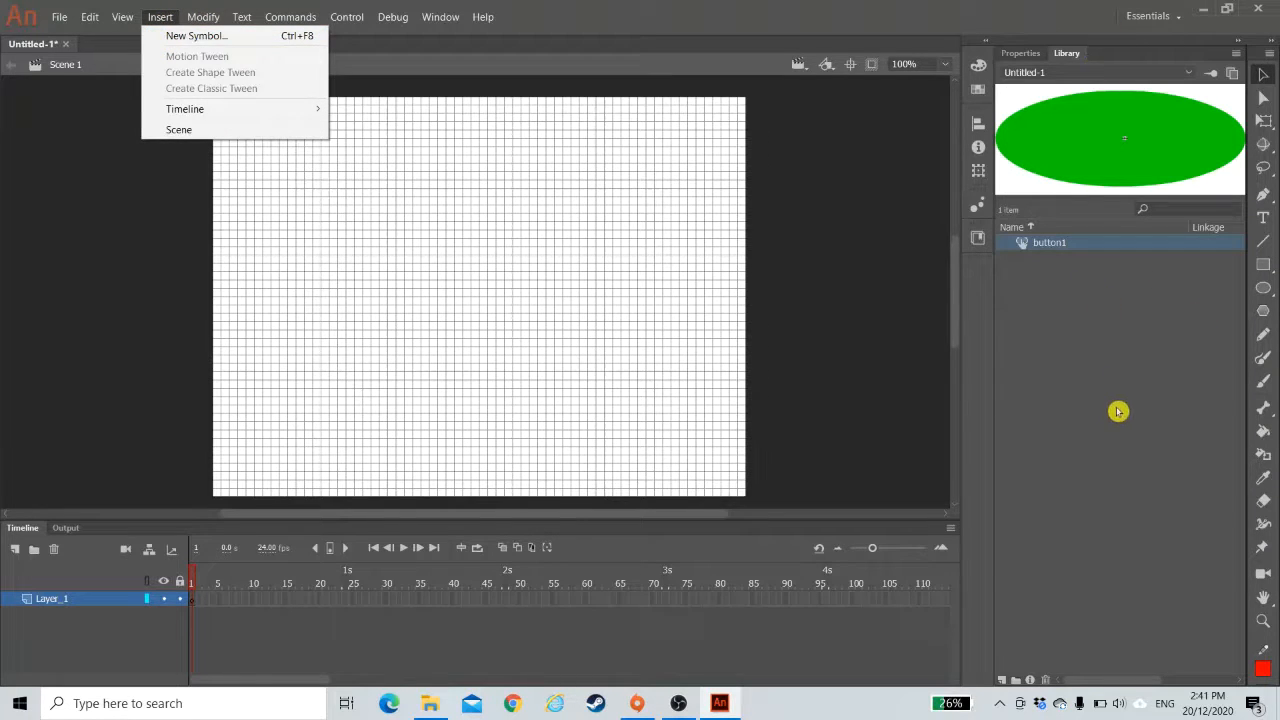
left_click(366, 417)
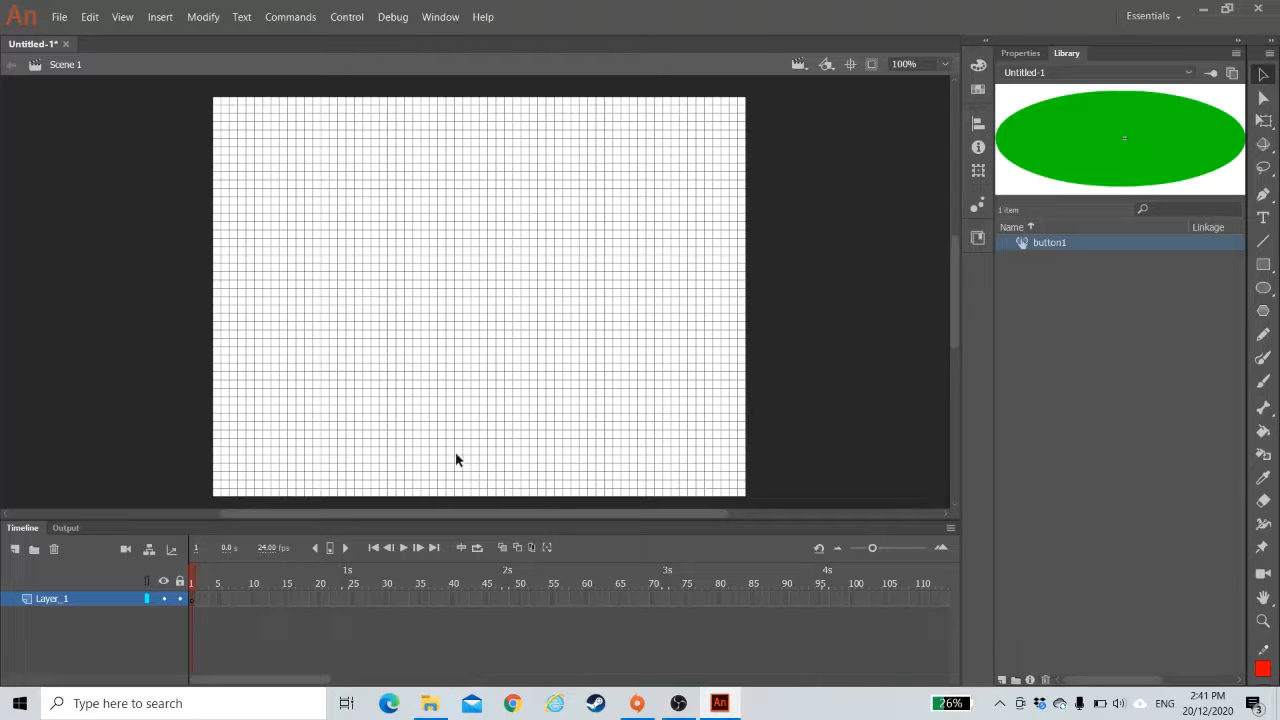
left_click(33, 601)
left_click_drag(1062, 142, 513, 442)
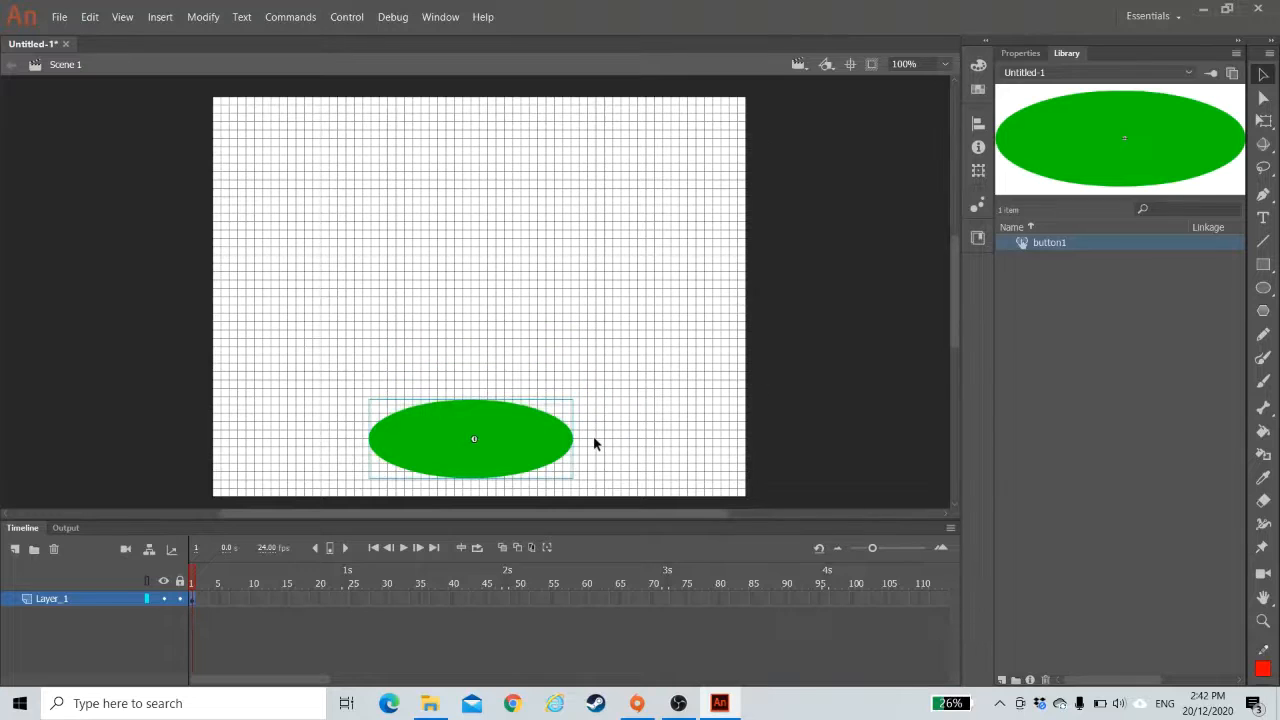
- Rename Layer_1 in Scene 1 as button
left_click(37, 605)
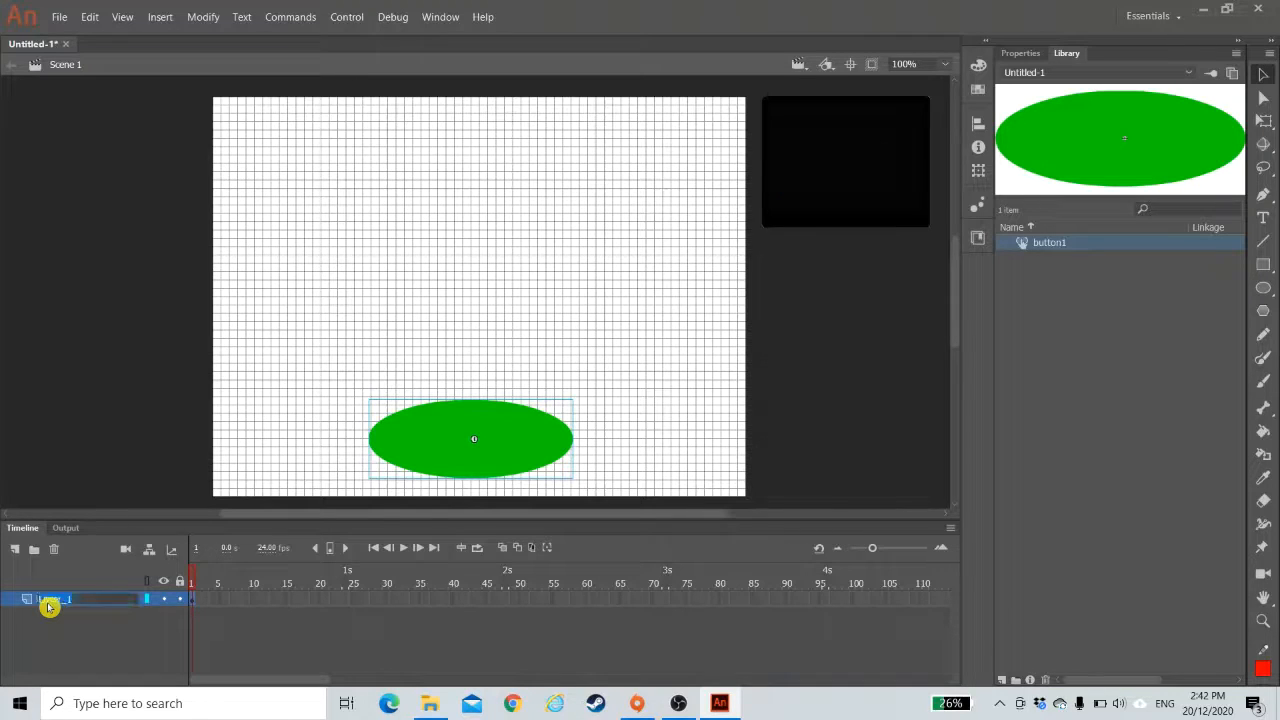
double_click(48, 602)
type("button")
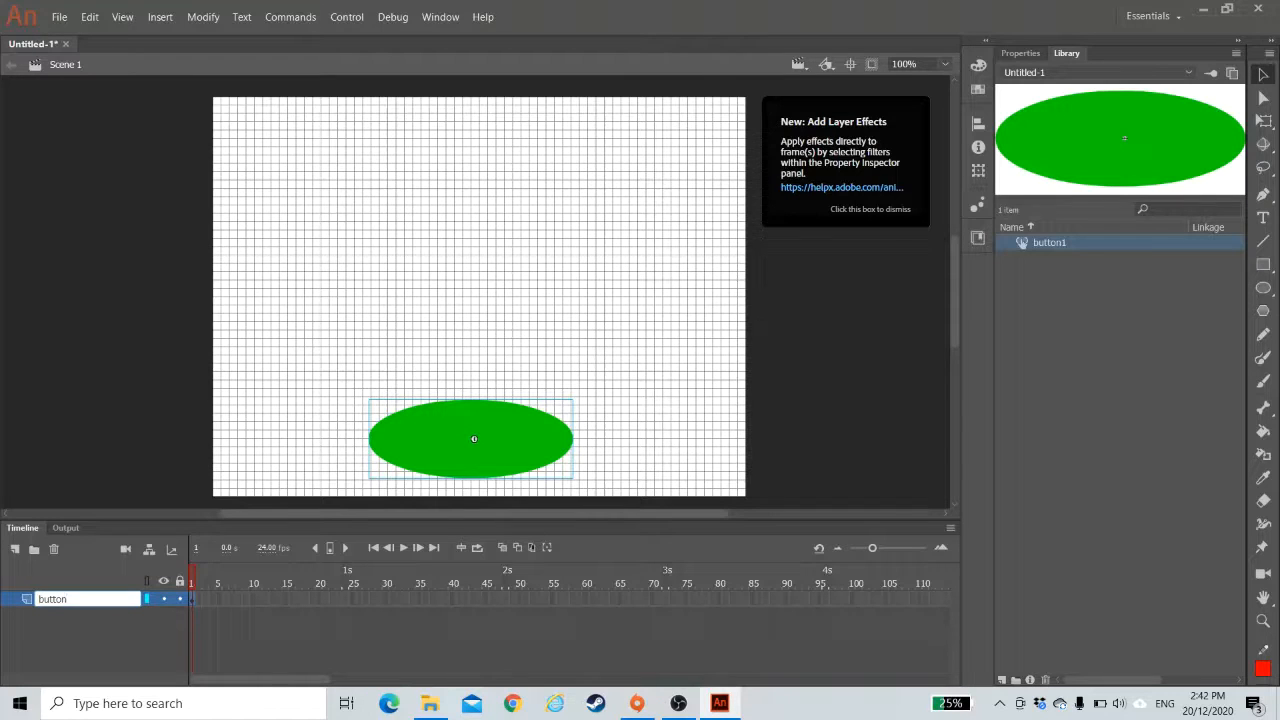
left_click(50, 606)
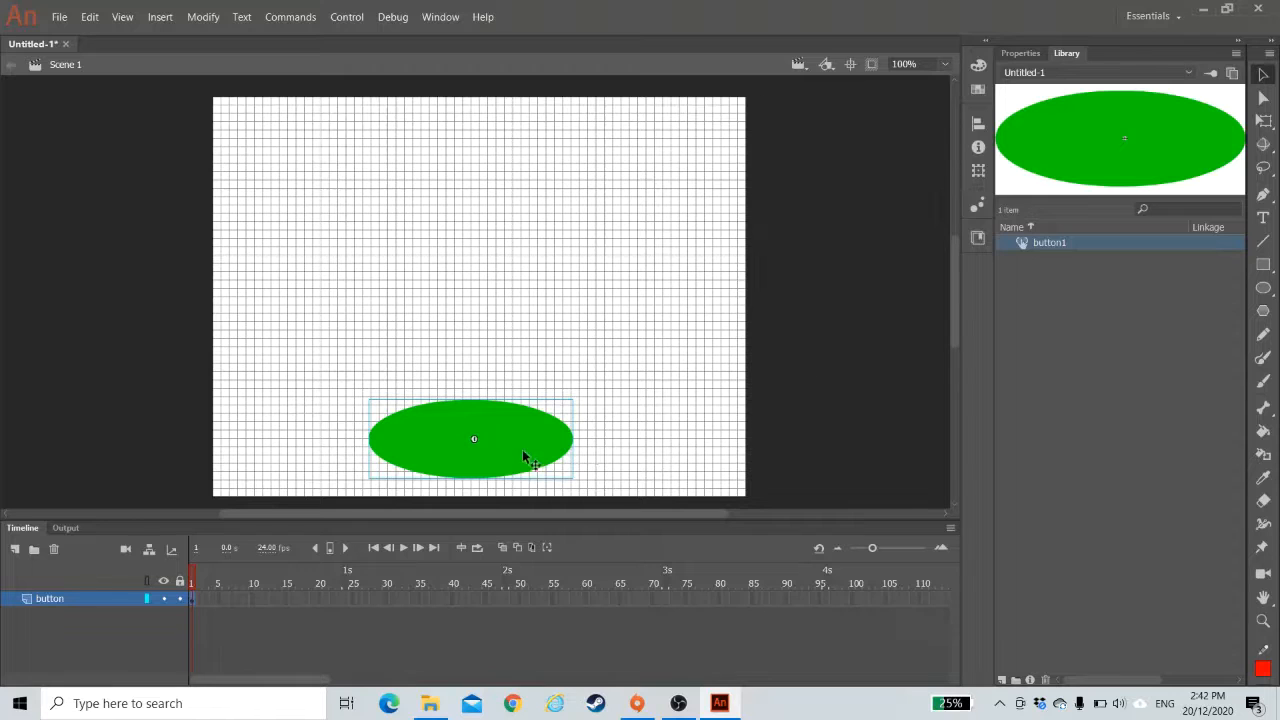
- Scale the button1 instance down to roughly half its size and move it to the stage's lower right corner
left_click(1268, 128)
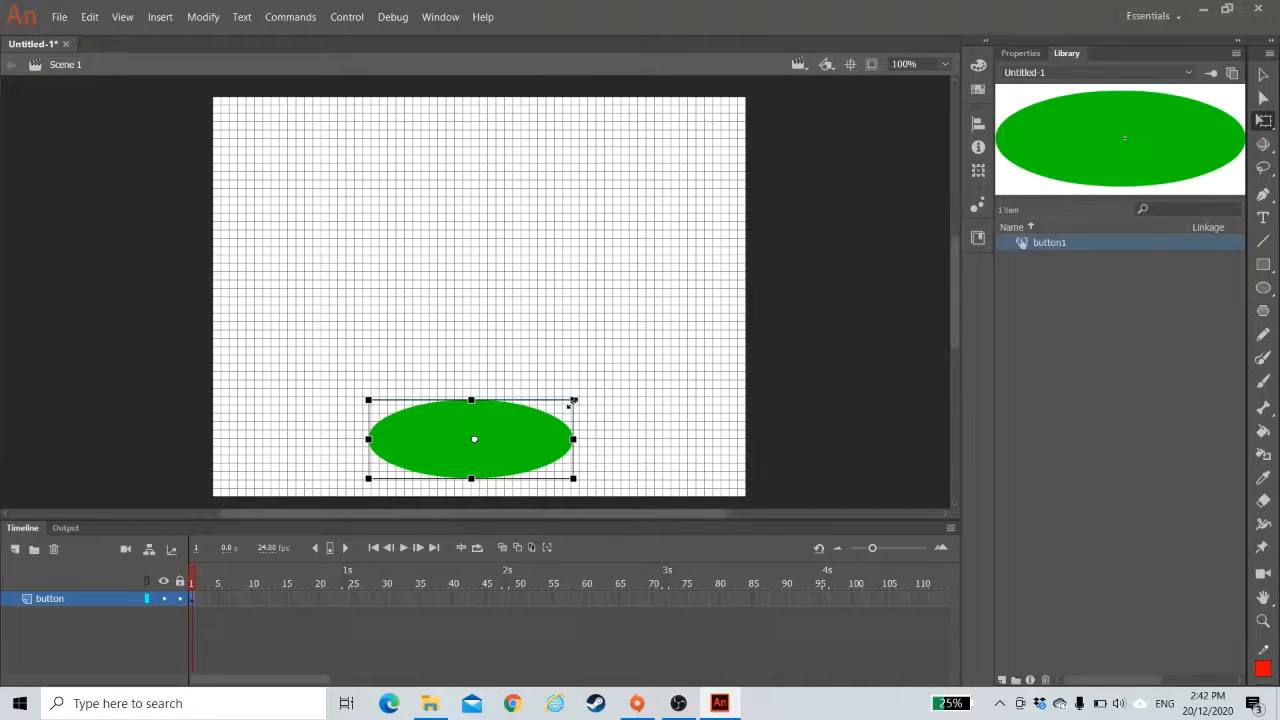
left_click_drag(578, 402, 700, 467)
left_click(598, 443)
left_click(503, 448)
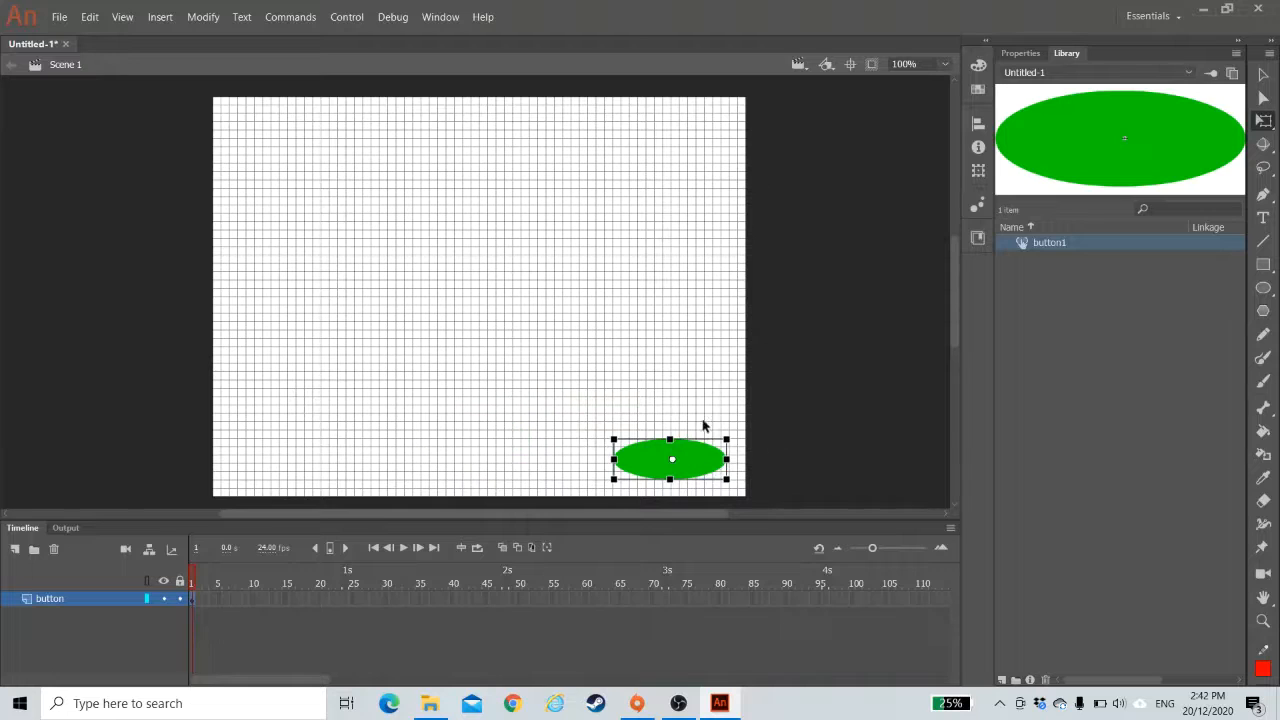
left_click(683, 409)
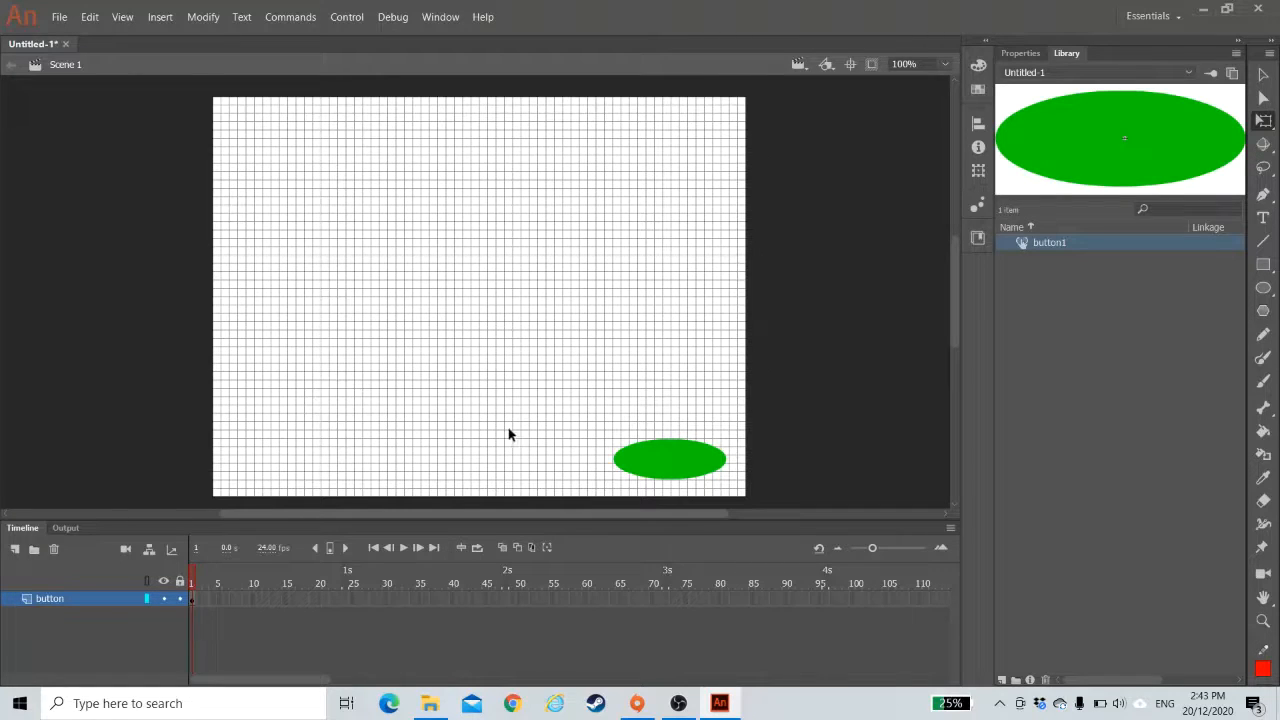
left_click(1265, 339)
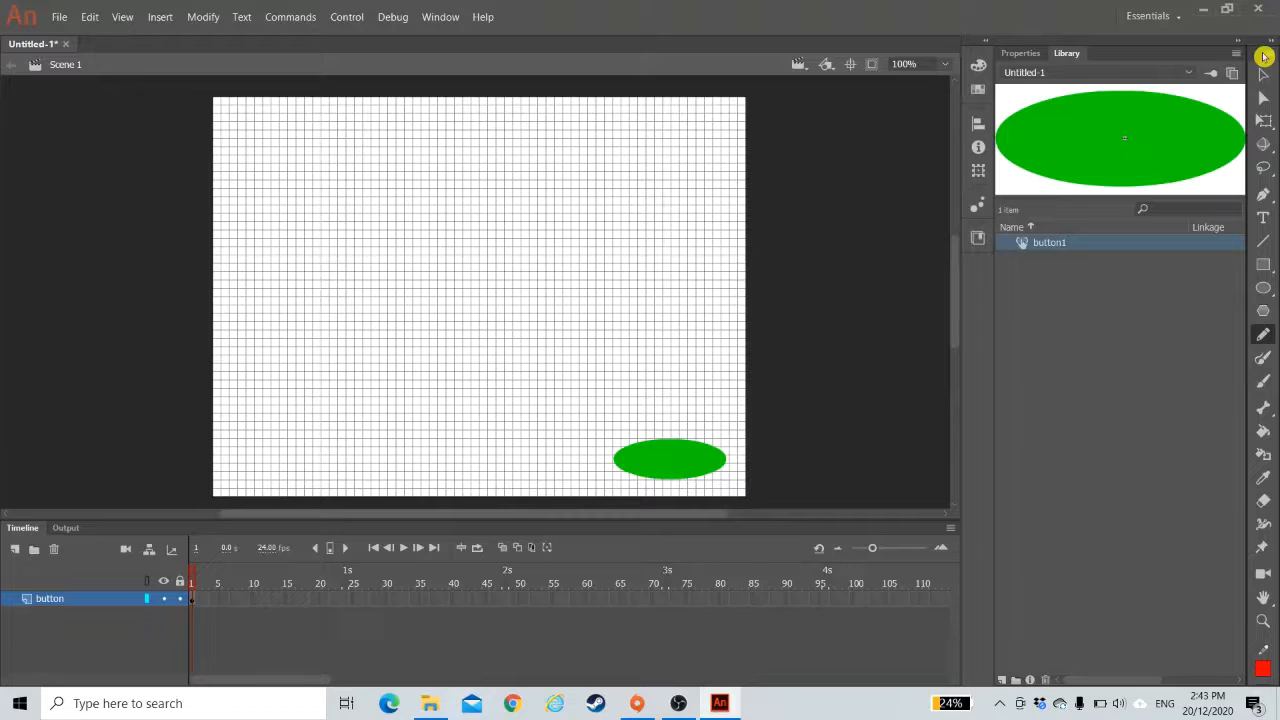
left_click(1257, 56)
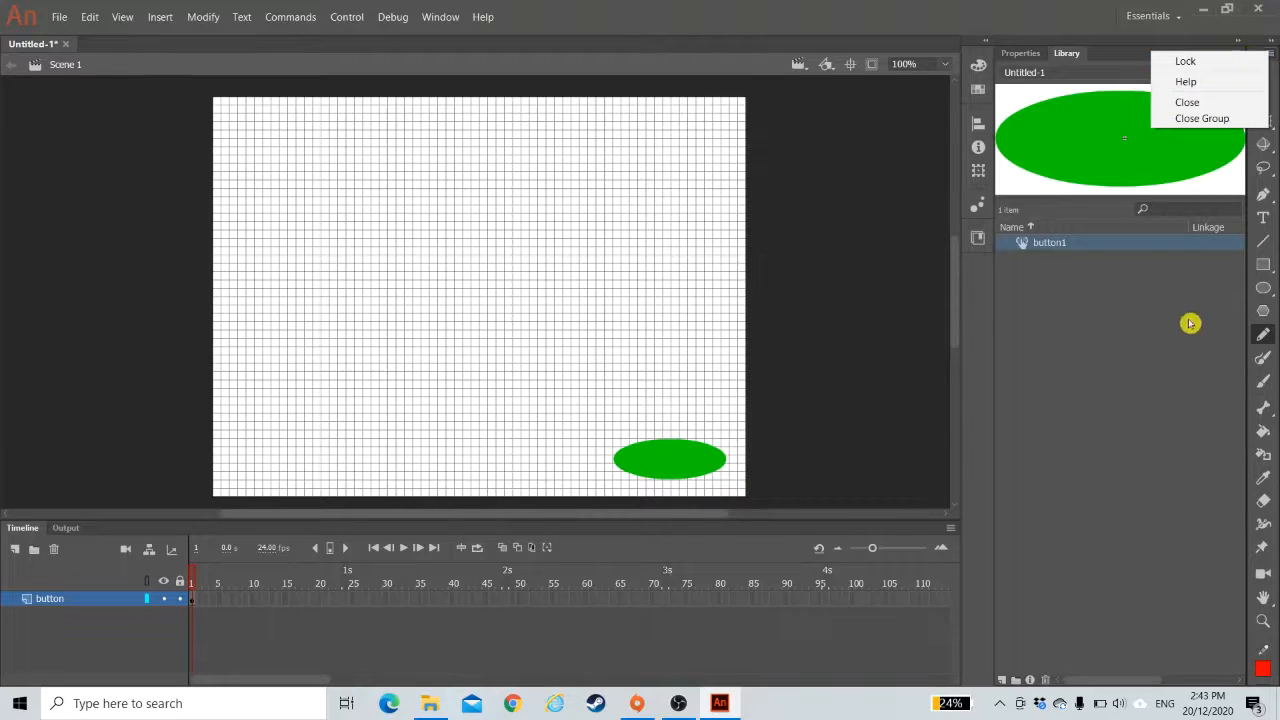
left_click(1198, 373)
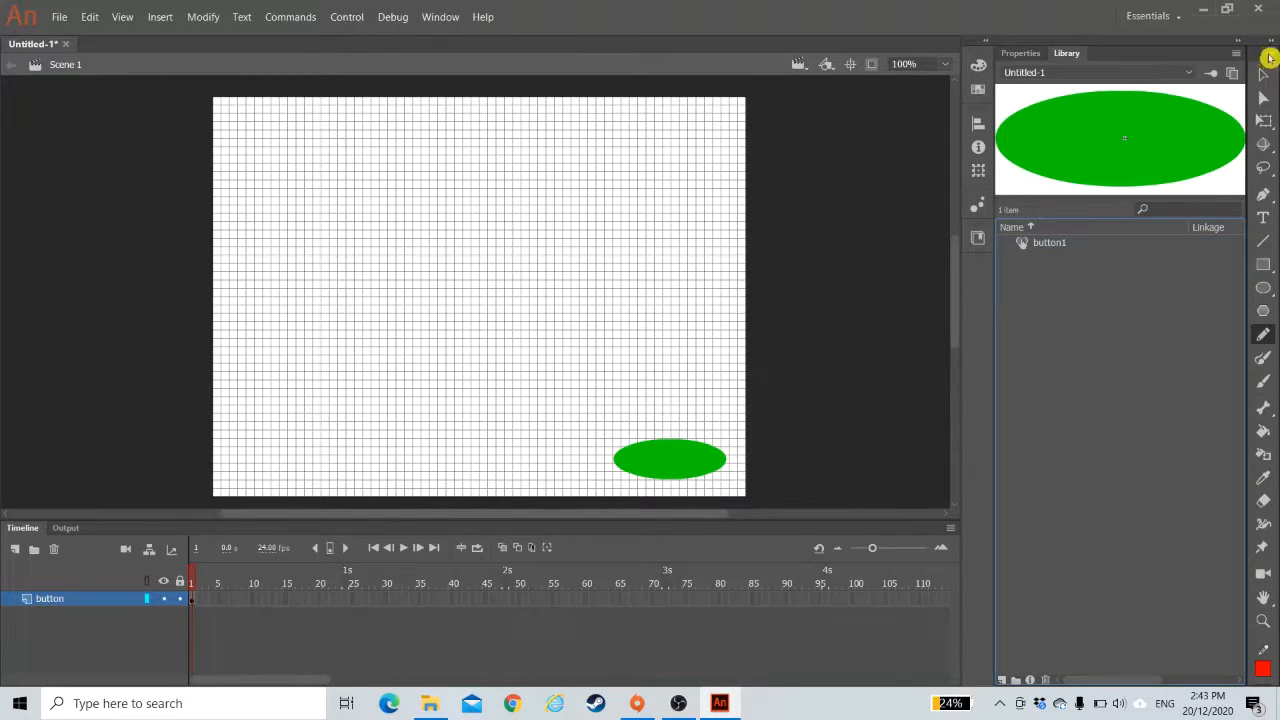
- Expand the Tools panel to a two-column layout so its color and option controls show
left_click(1275, 58)
left_click(1194, 277)
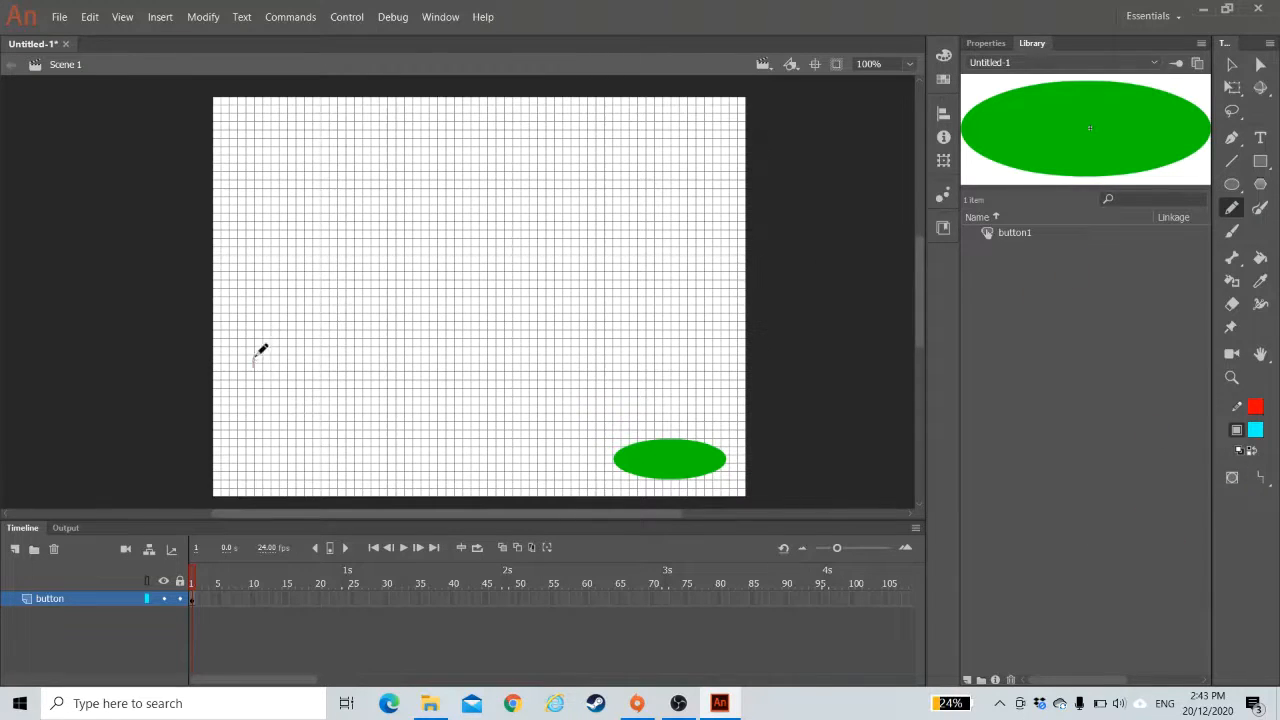
- Try the Pencil tool's Straighten mode with freehand red hill outlines across the stage, and undo the strokes
mouse_move(256, 357)
left_mouse_down()
mouse_move(393, 215)
mouse_move(499, 239)
mouse_move(556, 391)
mouse_move(559, 224)
mouse_move(660, 197)
mouse_move(716, 360)
mouse_move(732, 364)
mouse_move(764, 219)
mouse_move(810, 382)
left_mouse_up()
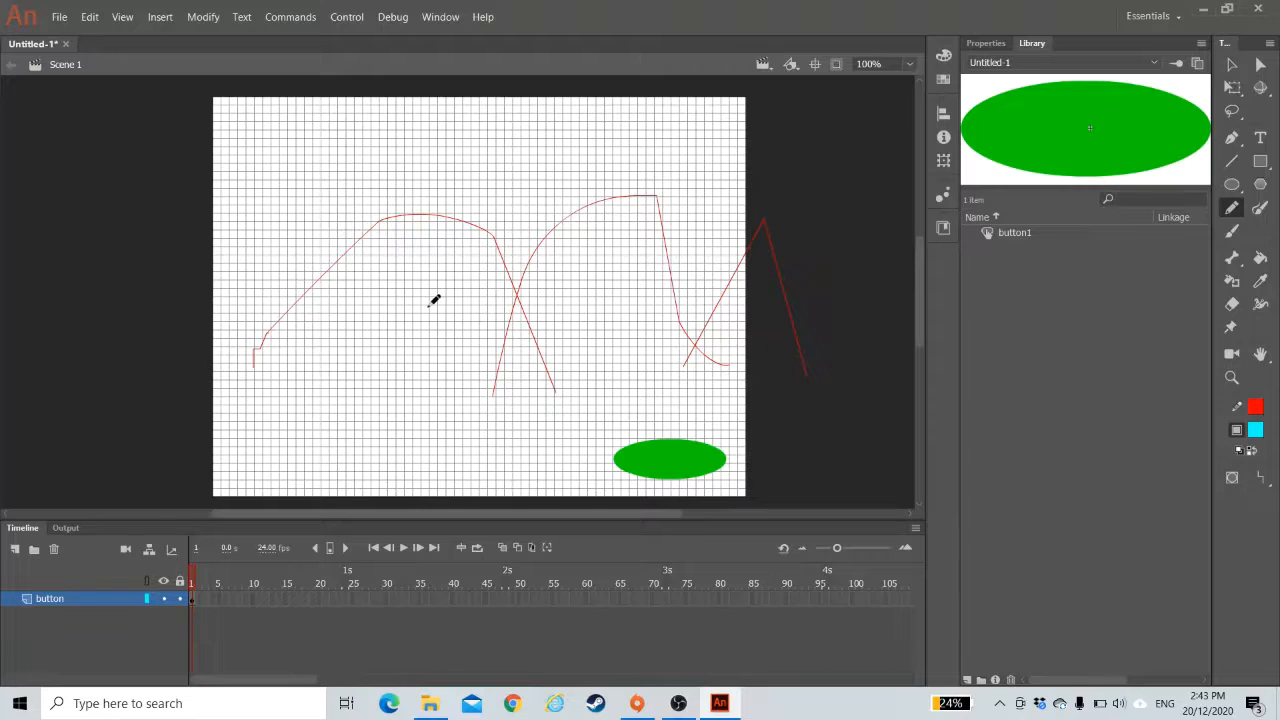
key("ctrl+z")
key("ctrl+z")
key("ctrl+z")
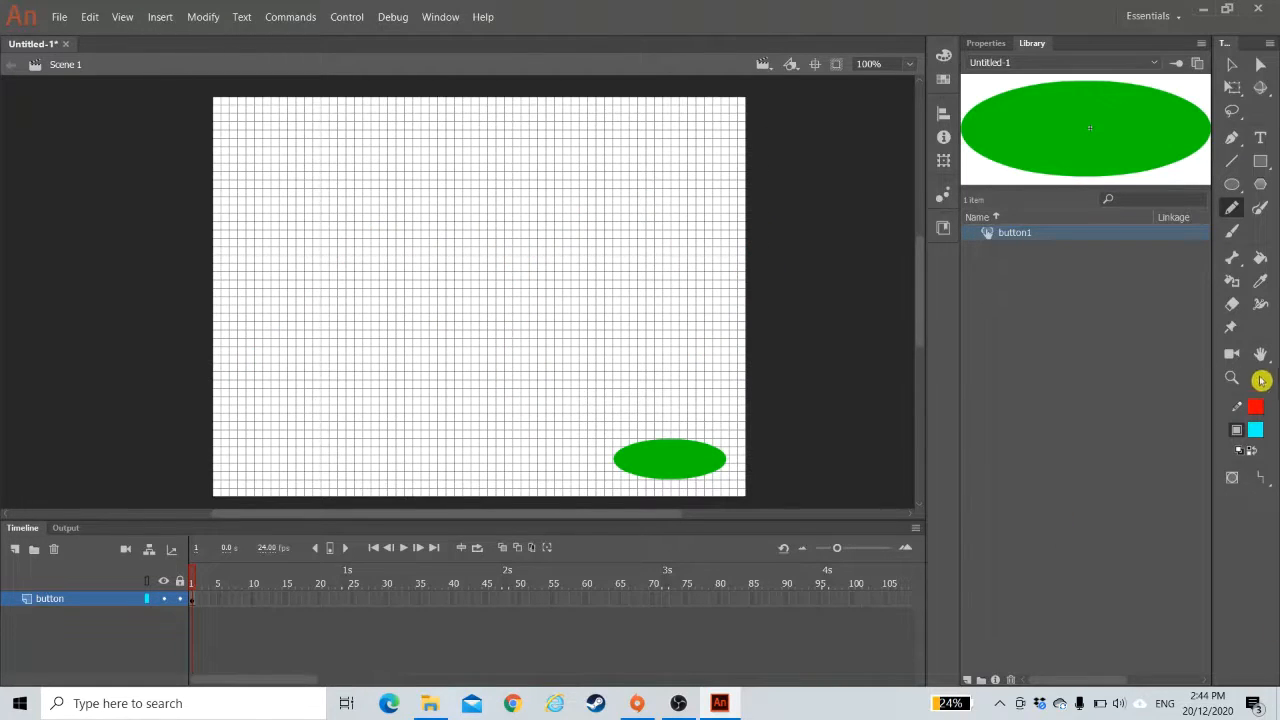
- Try the Pencil tool's Ink mode with three overlapping hill outlines across the stage, and undo the strokes
left_click(1265, 484)
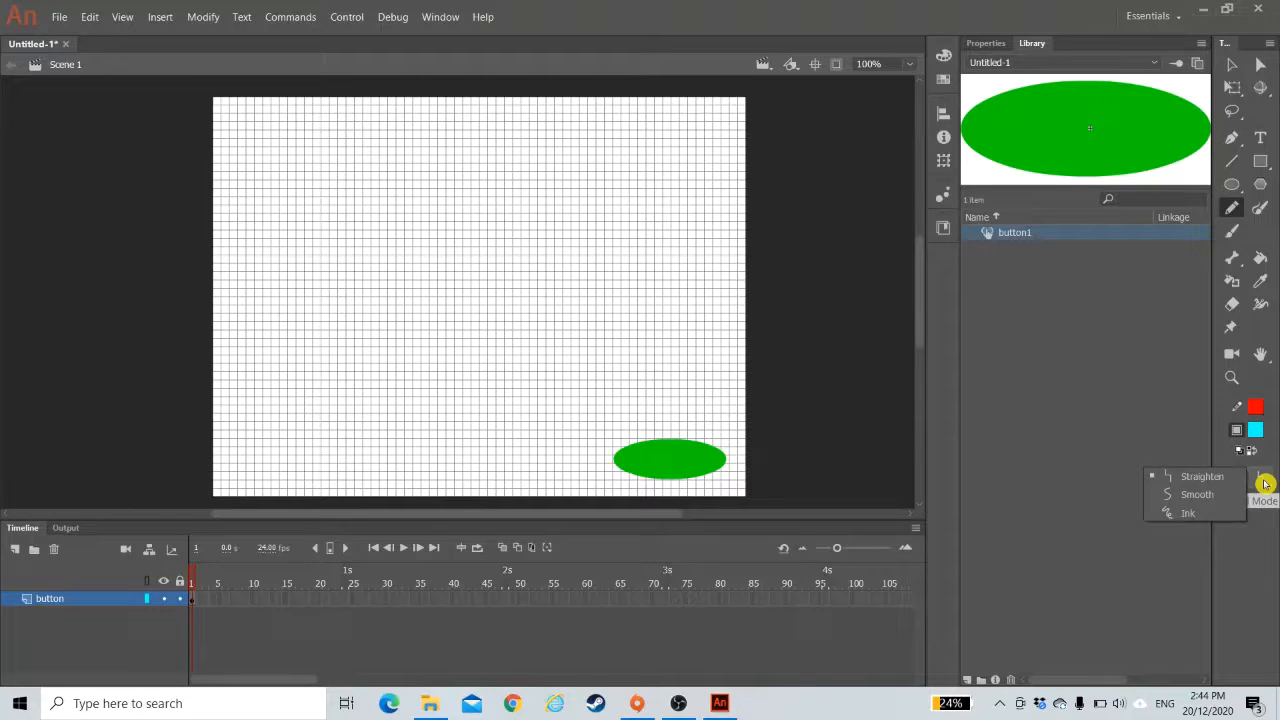
left_click(1209, 511)
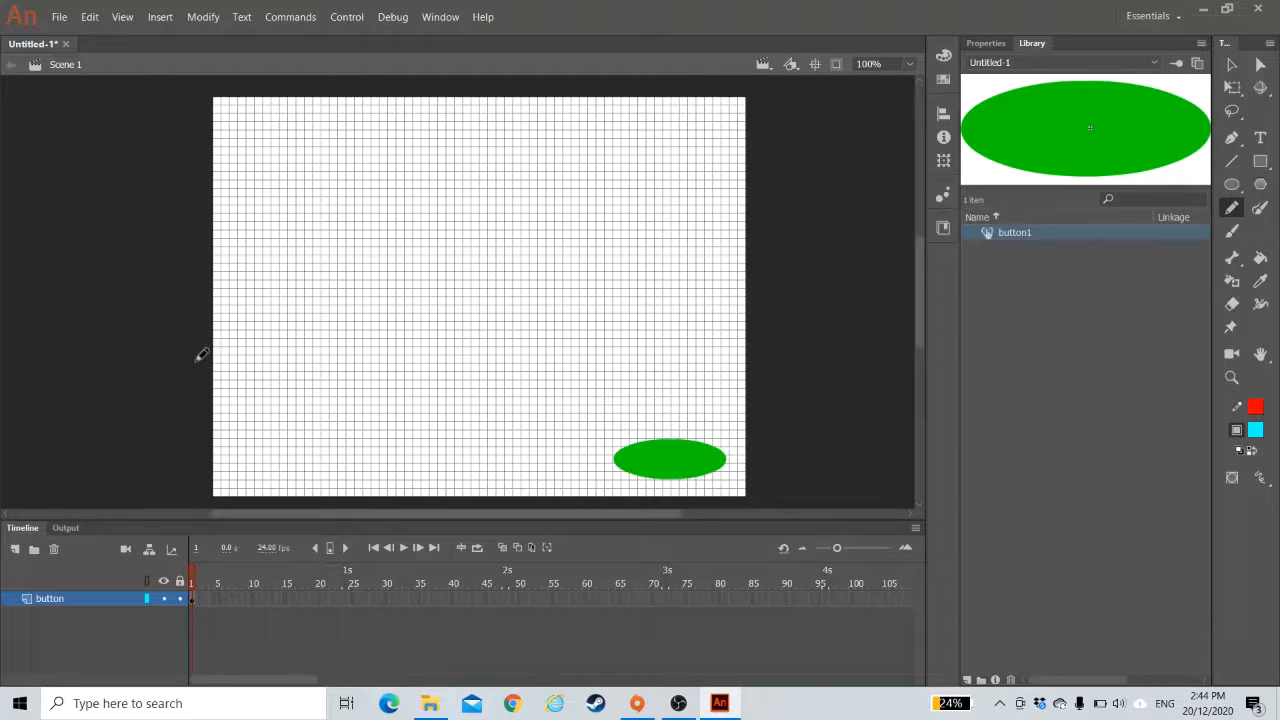
mouse_move(215, 323)
left_mouse_down()
mouse_move(284, 234)
mouse_move(446, 304)
mouse_move(487, 342)
left_mouse_up()
mouse_move(354, 350)
left_mouse_down()
mouse_move(420, 265)
mouse_move(649, 289)
mouse_move(763, 400)
left_mouse_up()
left_click_drag(627, 378, 800, 287)
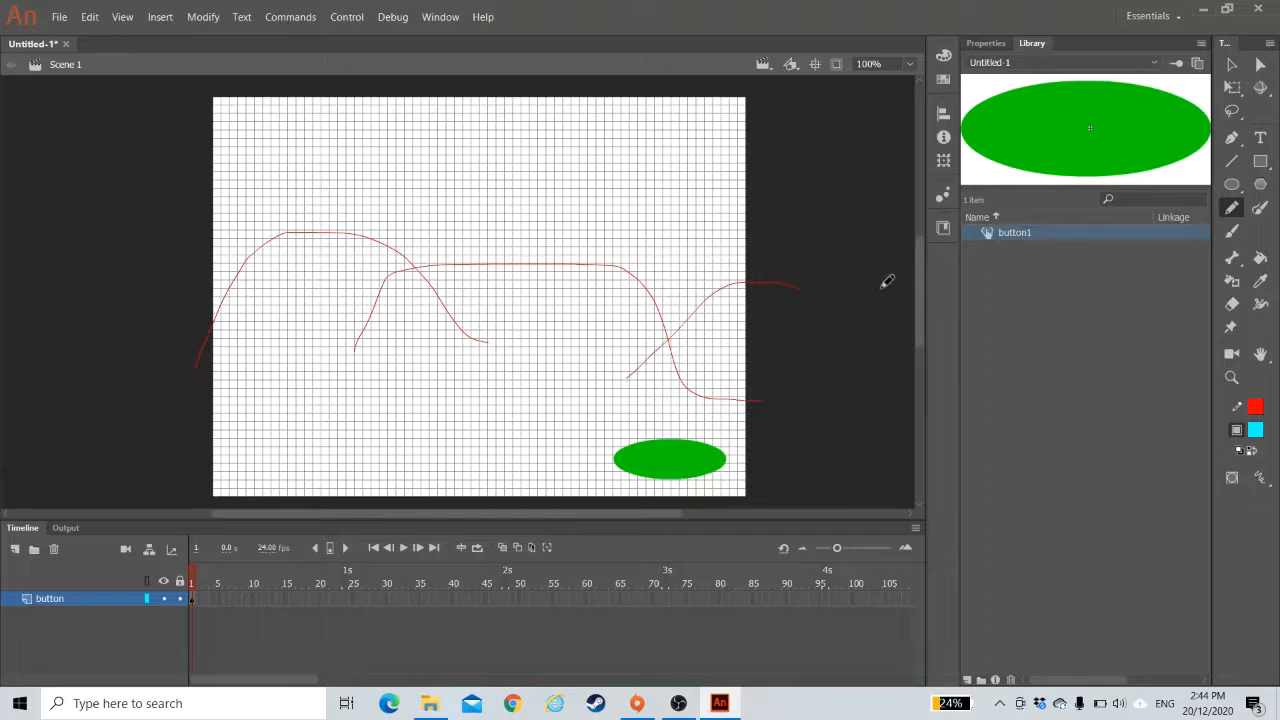
key("ctrl+z")
key("ctrl+z")
key("ctrl+z")
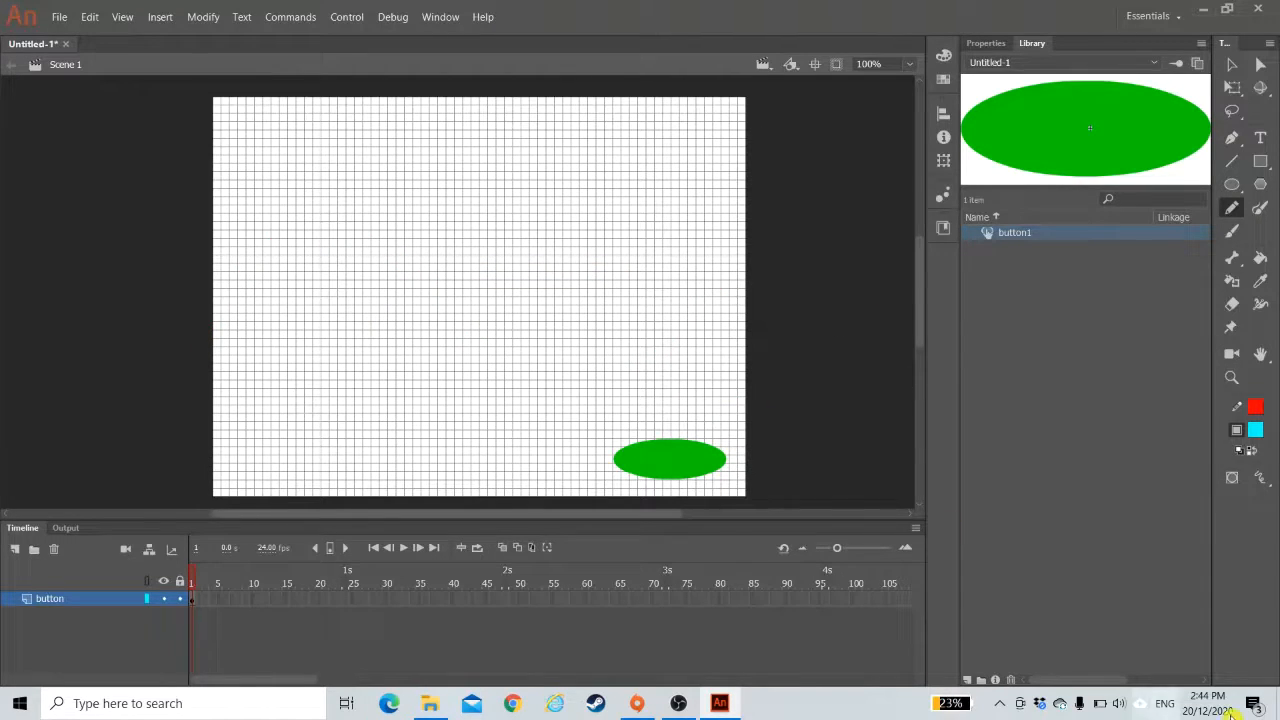
- Set the Pencil tool's drawing mode to Smooth
left_click(1261, 482)
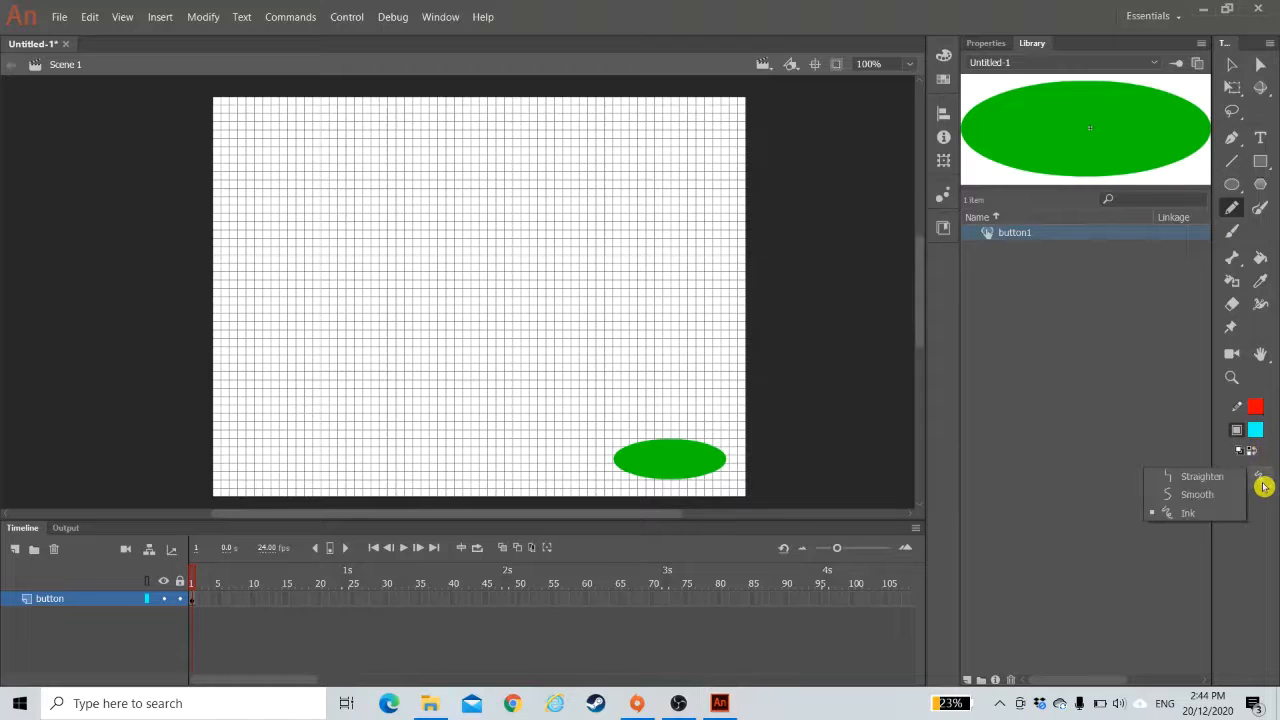
left_click(1206, 496)
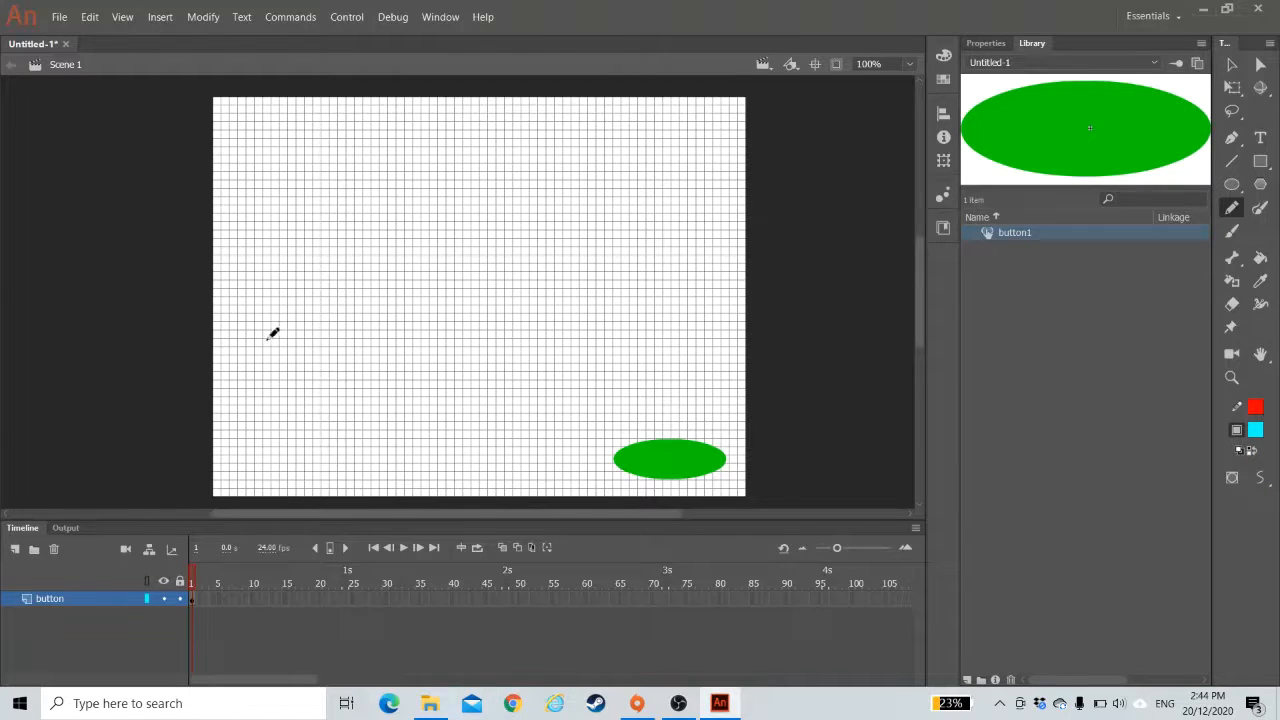
- Try three overlapping hill outlines across the stage in Smooth mode, and undo the strokes
mouse_move(216, 376)
left_mouse_down()
mouse_move(263, 270)
mouse_move(302, 247)
mouse_move(389, 311)
mouse_move(421, 355)
mouse_move(433, 213)
mouse_move(660, 320)
left_mouse_up()
mouse_move(537, 333)
left_mouse_down()
mouse_move(545, 318)
mouse_move(782, 362)
left_mouse_up()
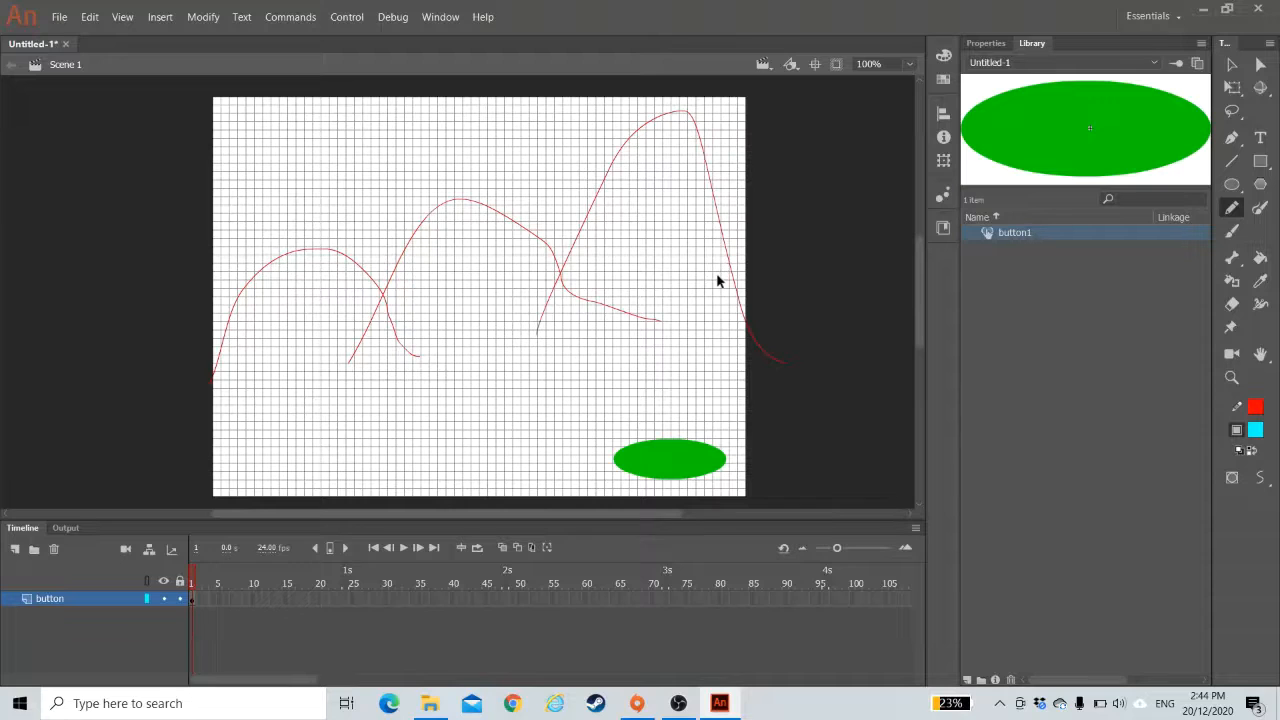
key("ctrl+z")
key("ctrl+z")
key("ctrl+z")
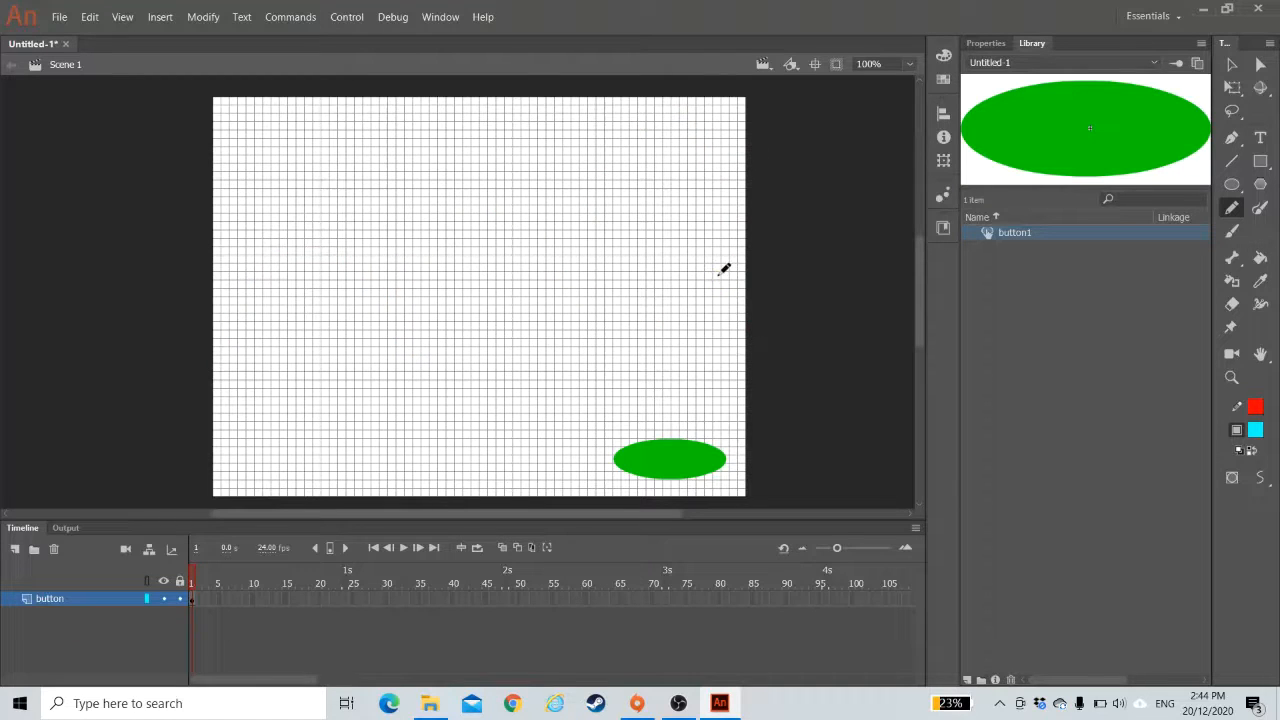
- Set the stroke color to dark green and the fill color to dark teal
left_click(1257, 408)
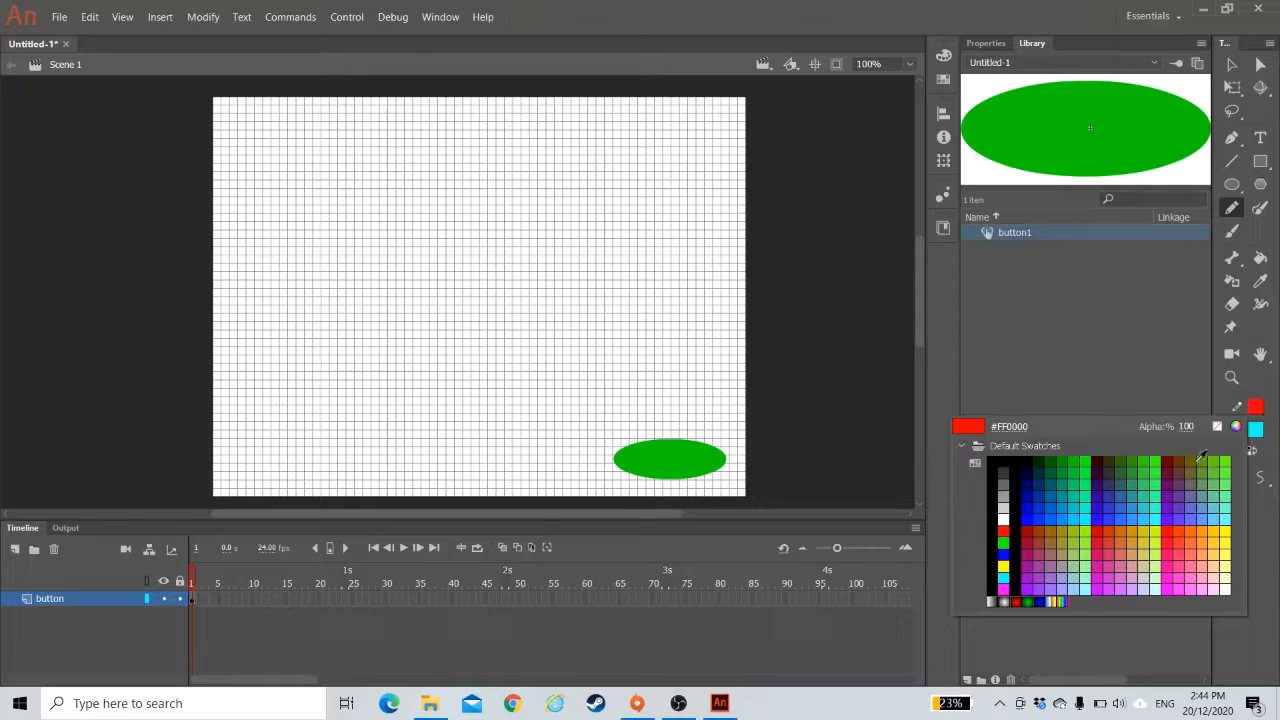
left_click(1054, 462)
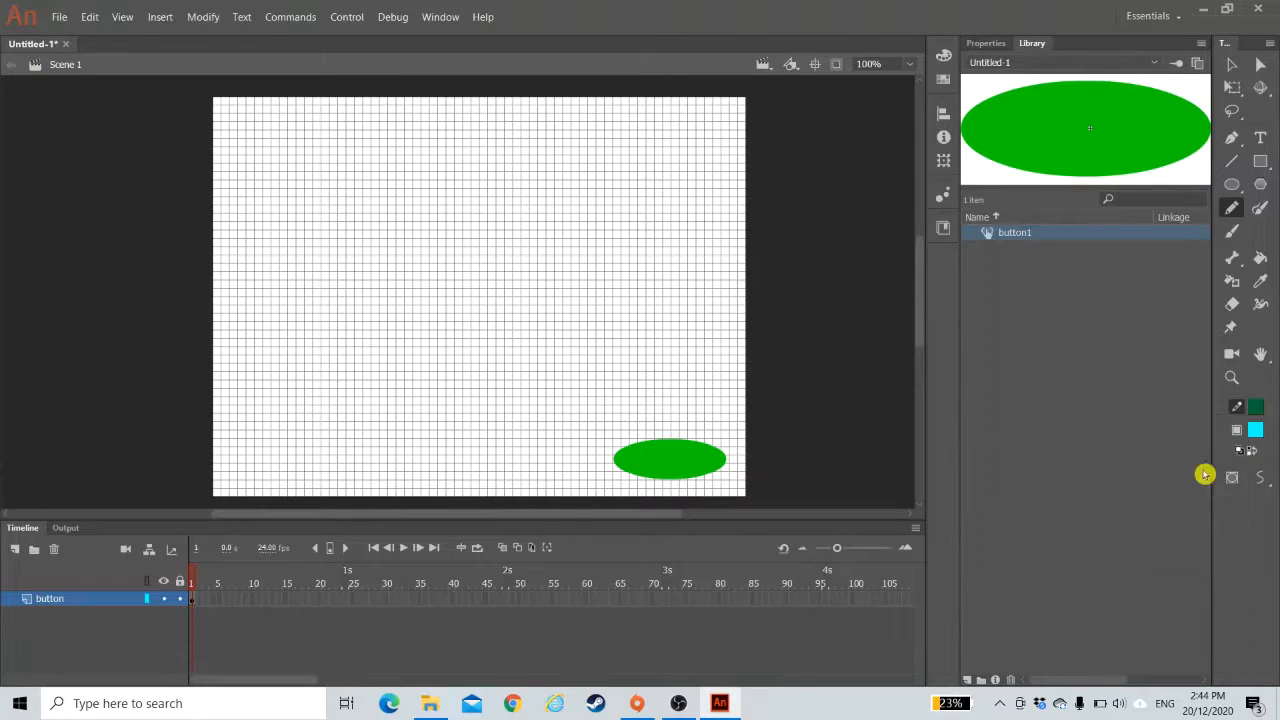
left_click(1257, 430)
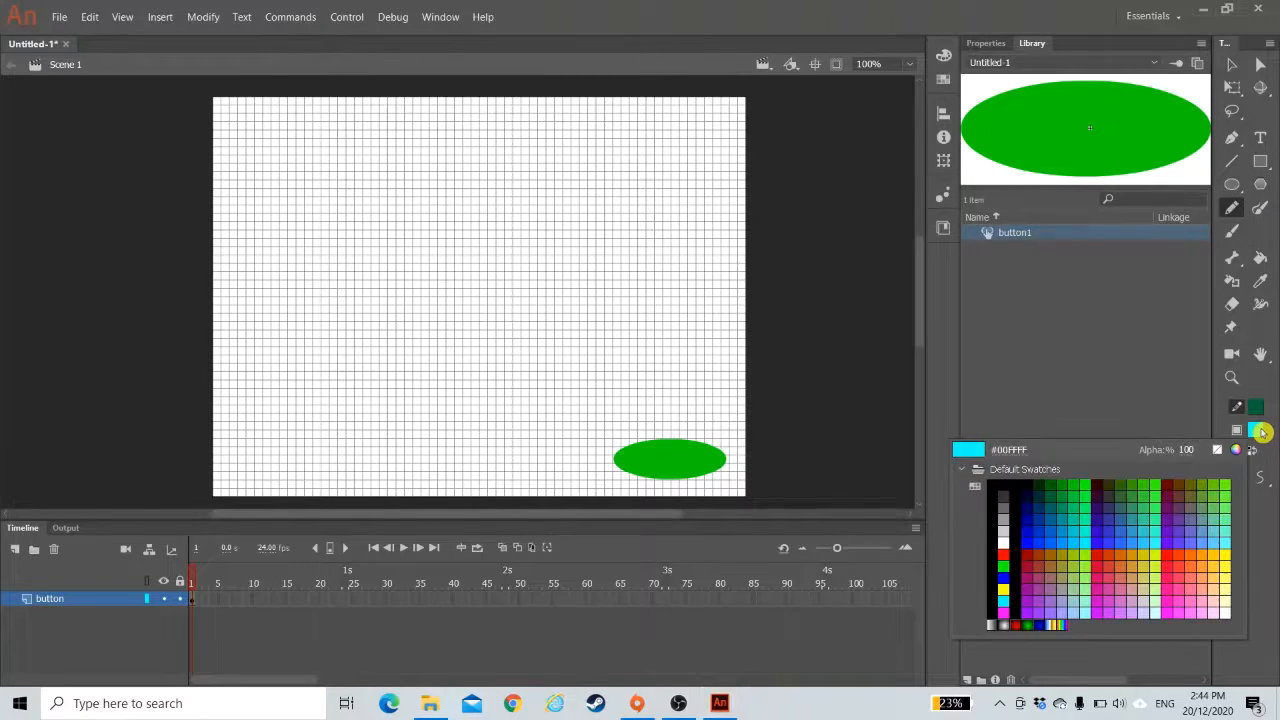
left_click(1057, 507)
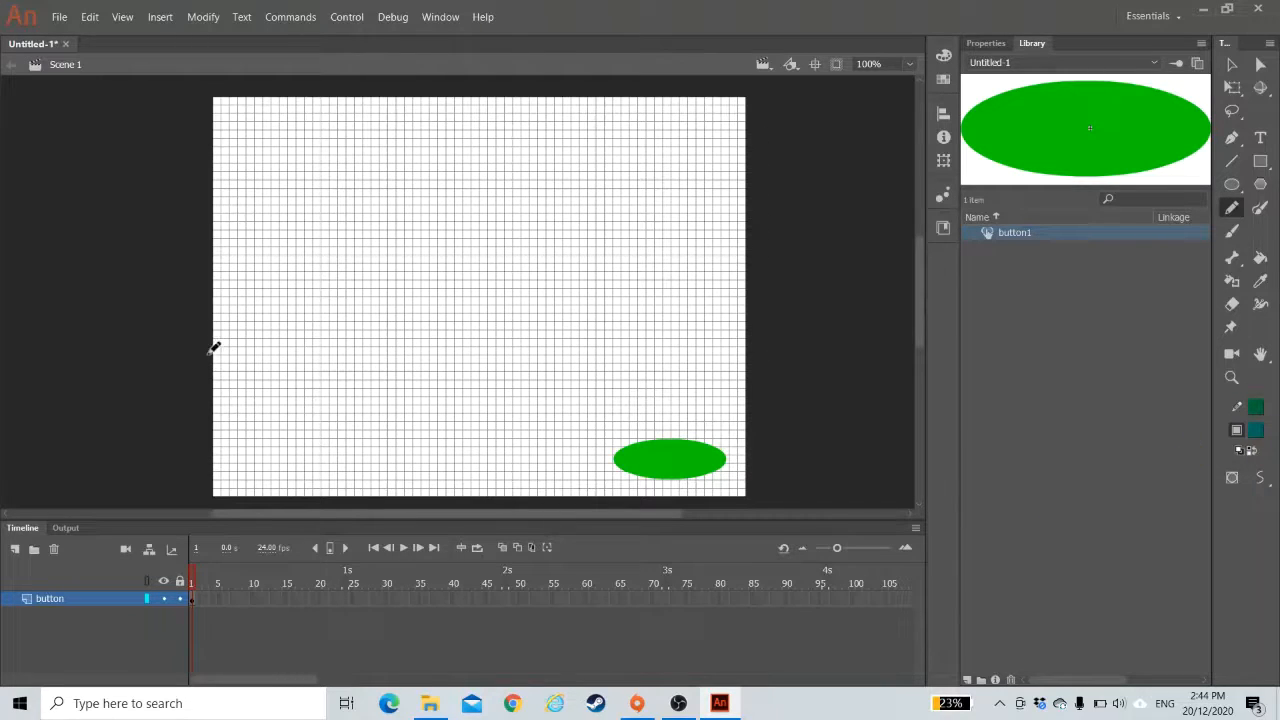
- Try sketching overlapping hill outlines across the stage with the dark green pencil stroke
mouse_move(216, 334)
left_mouse_down()
mouse_move(245, 264)
mouse_move(311, 197)
mouse_move(403, 181)
mouse_move(436, 254)
mouse_move(543, 332)
left_mouse_up()
mouse_move(466, 330)
left_mouse_down()
mouse_move(559, 173)
mouse_move(617, 189)
mouse_move(638, 278)
mouse_move(674, 326)
mouse_move(735, 354)
left_mouse_up()
mouse_move(656, 340)
left_mouse_down()
mouse_move(671, 284)
mouse_move(707, 220)
mouse_move(738, 268)
mouse_move(746, 318)
left_mouse_up()
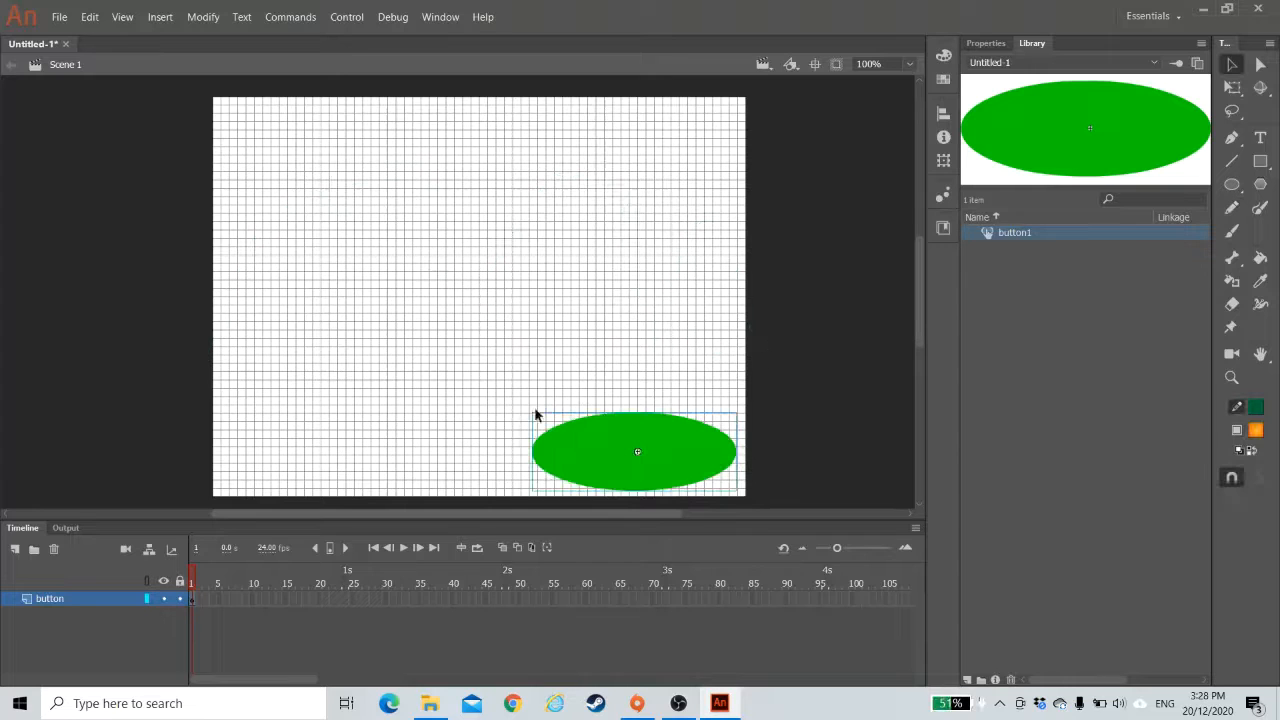
- Add a new layer above the button layer in Scene 1 and name it hill
left_click(985, 43)
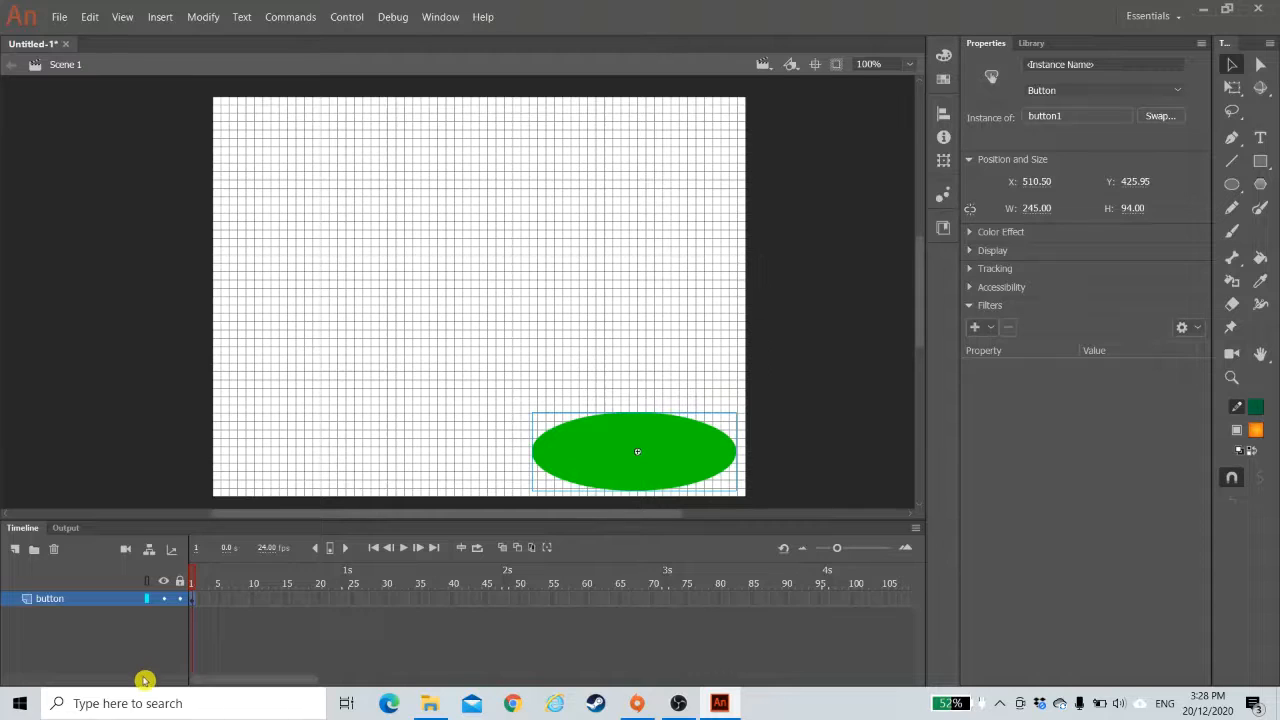
left_click(16, 552)
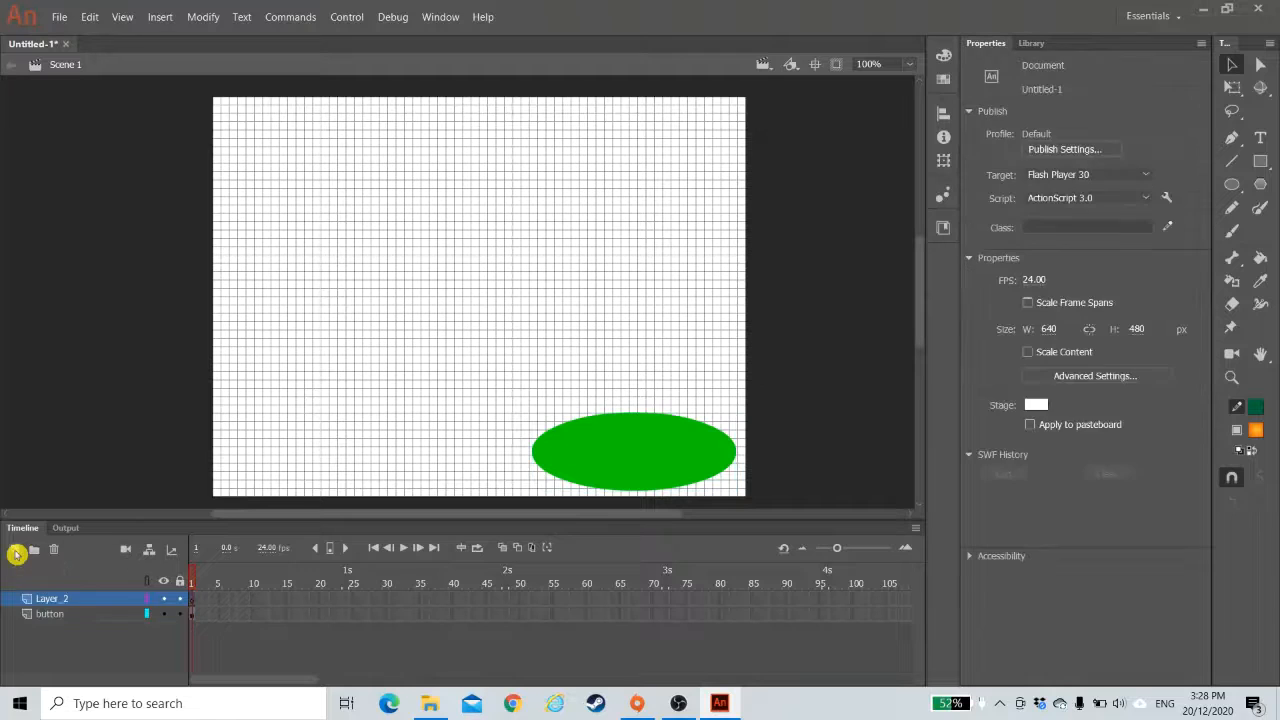
double_click(58, 599)
type("hu")
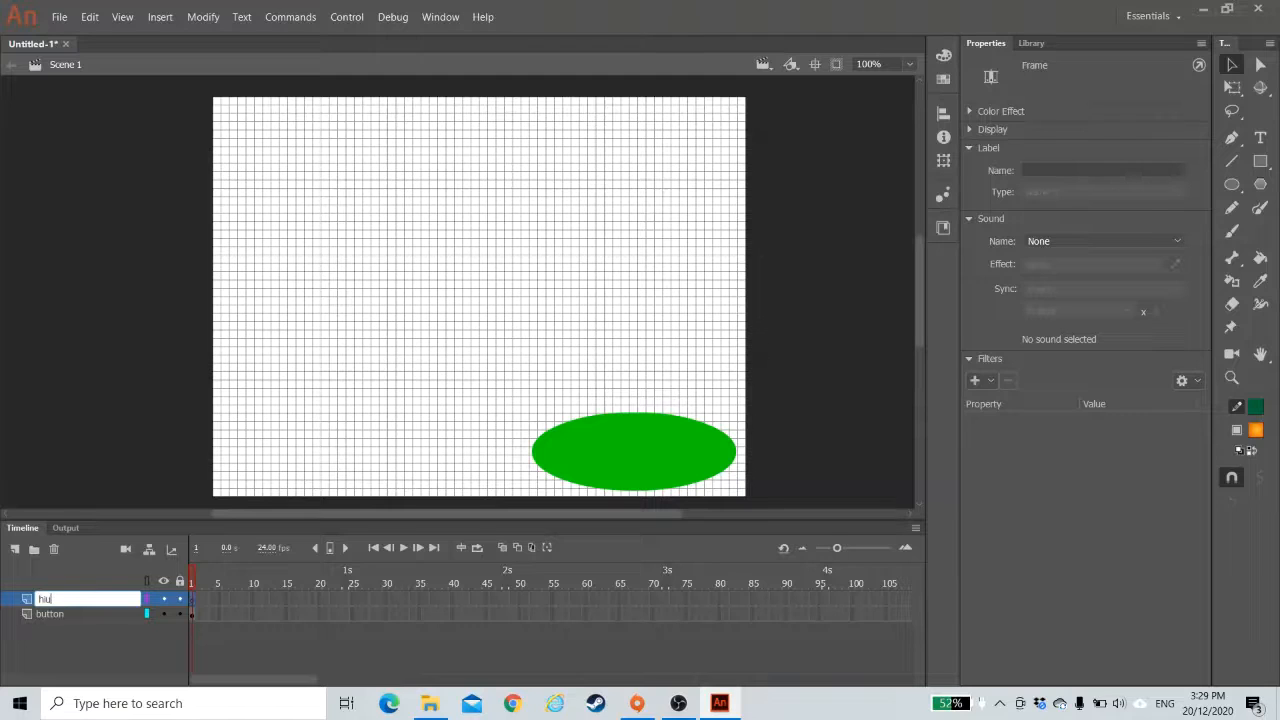
type("ll")
key("Return")
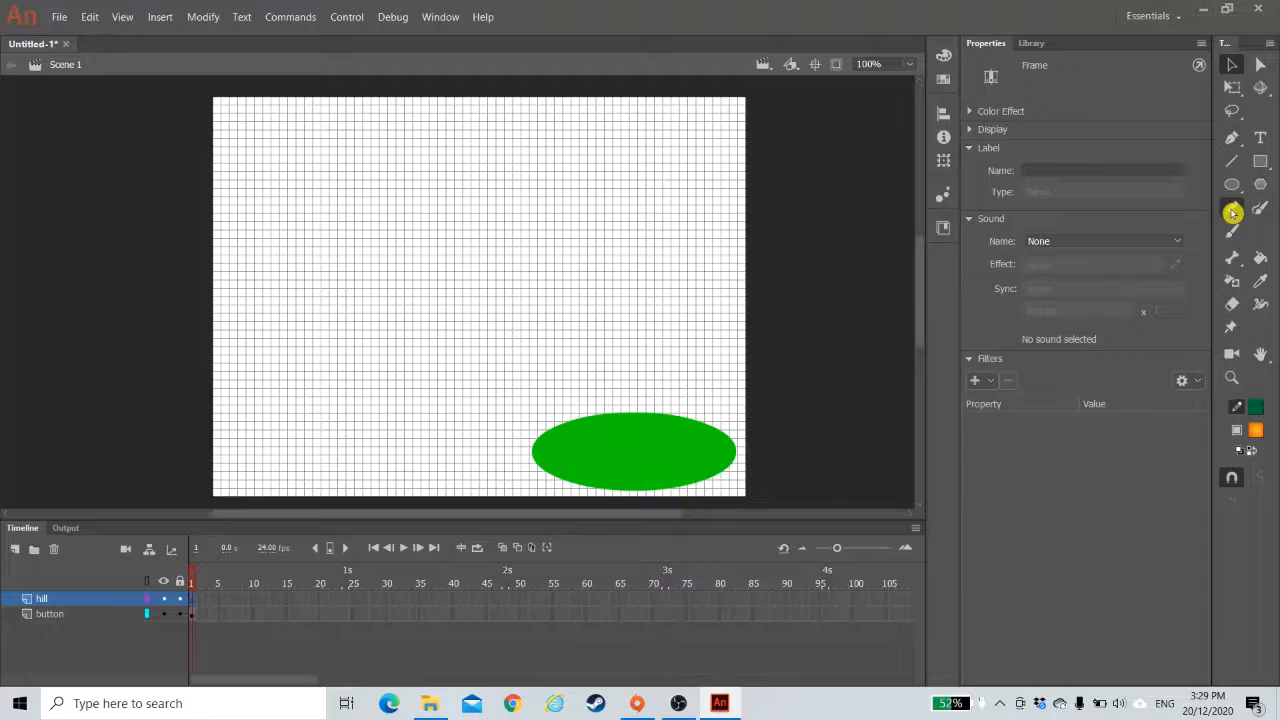
- Pencil three overlapping hill outlines across the stage on the hill layer and close them with a roughly horizontal baseline
left_click(1233, 209)
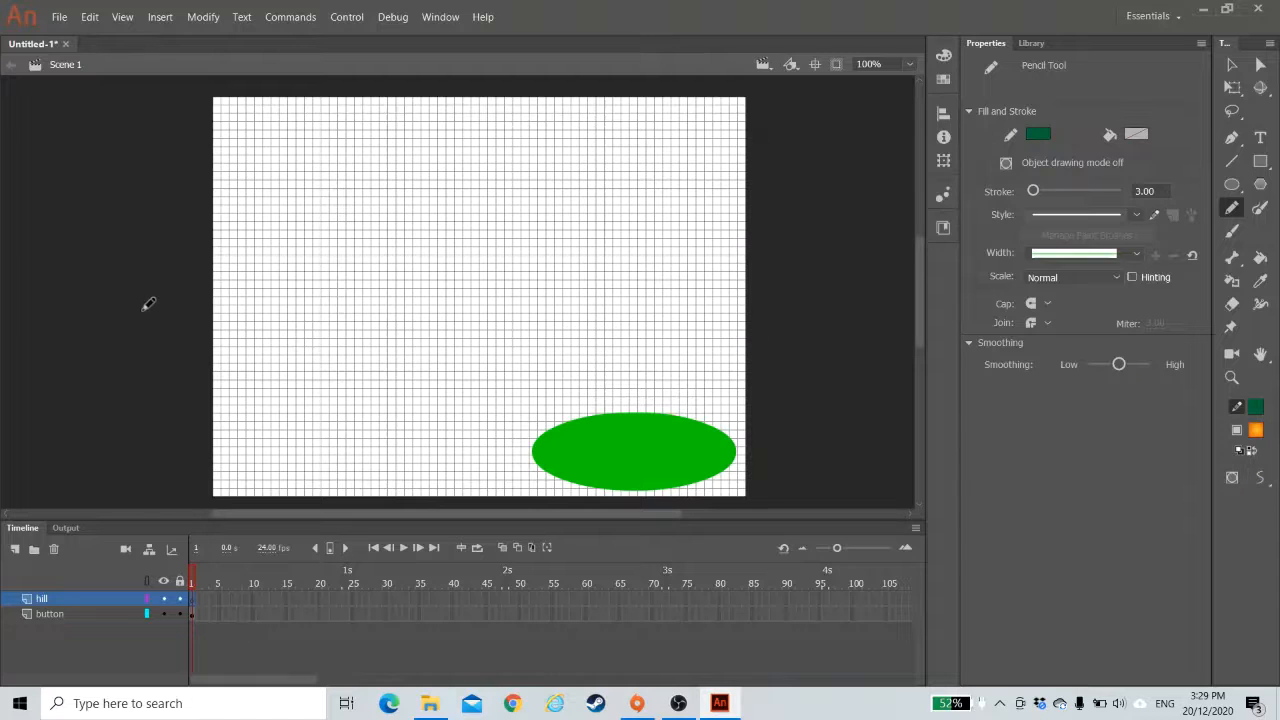
mouse_move(213, 320)
left_mouse_down()
mouse_move(276, 188)
mouse_move(388, 187)
mouse_move(443, 312)
left_mouse_up()
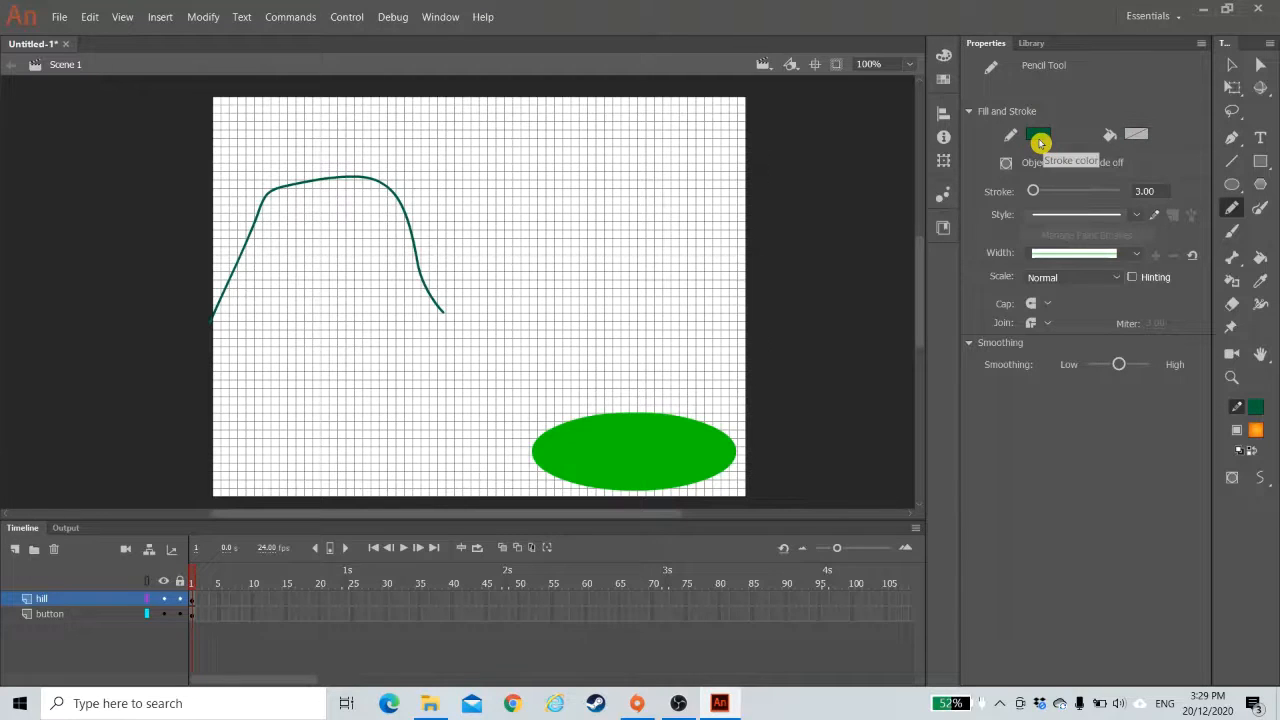
mouse_move(382, 320)
left_mouse_down()
mouse_move(476, 217)
mouse_move(534, 183)
mouse_move(595, 259)
mouse_move(674, 308)
mouse_move(606, 264)
mouse_move(661, 221)
mouse_move(705, 233)
mouse_move(766, 324)
left_mouse_up()
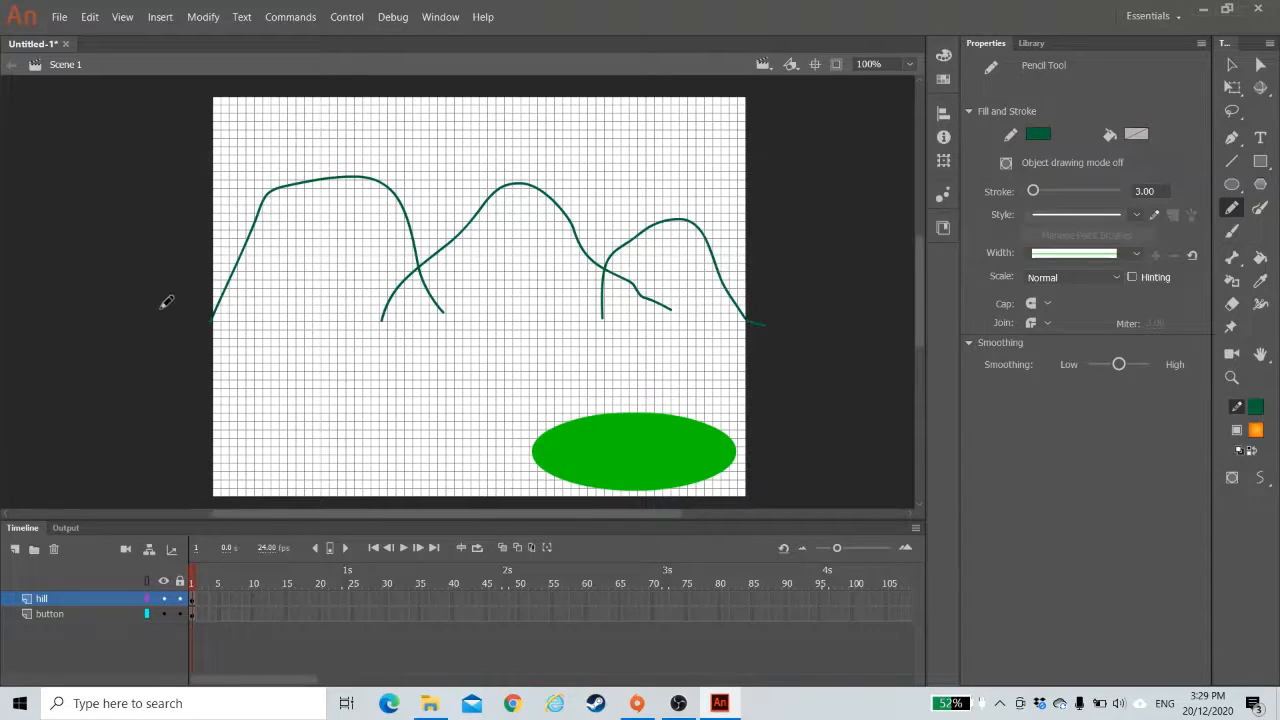
left_click_drag(161, 307, 766, 306)
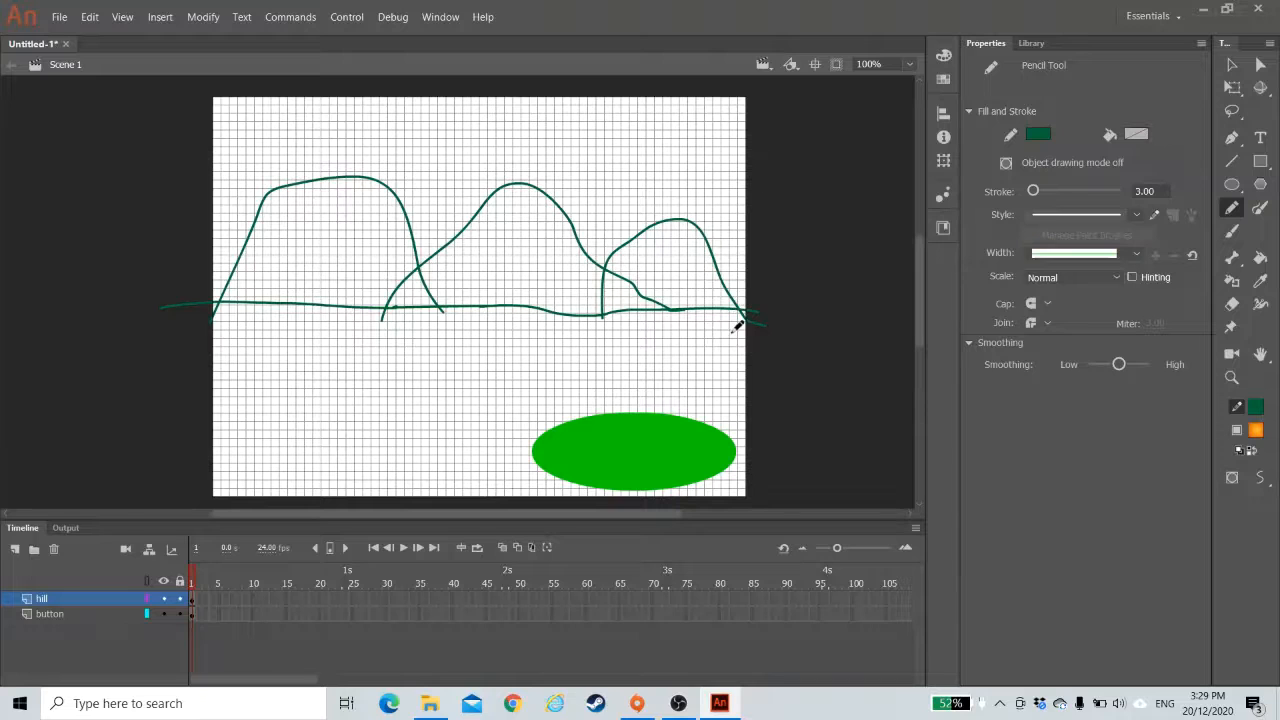
- Fill all enclosed areas of the three hills with a medium teal green using the Paint Bucket
left_click(1261, 257)
left_click(1140, 135)
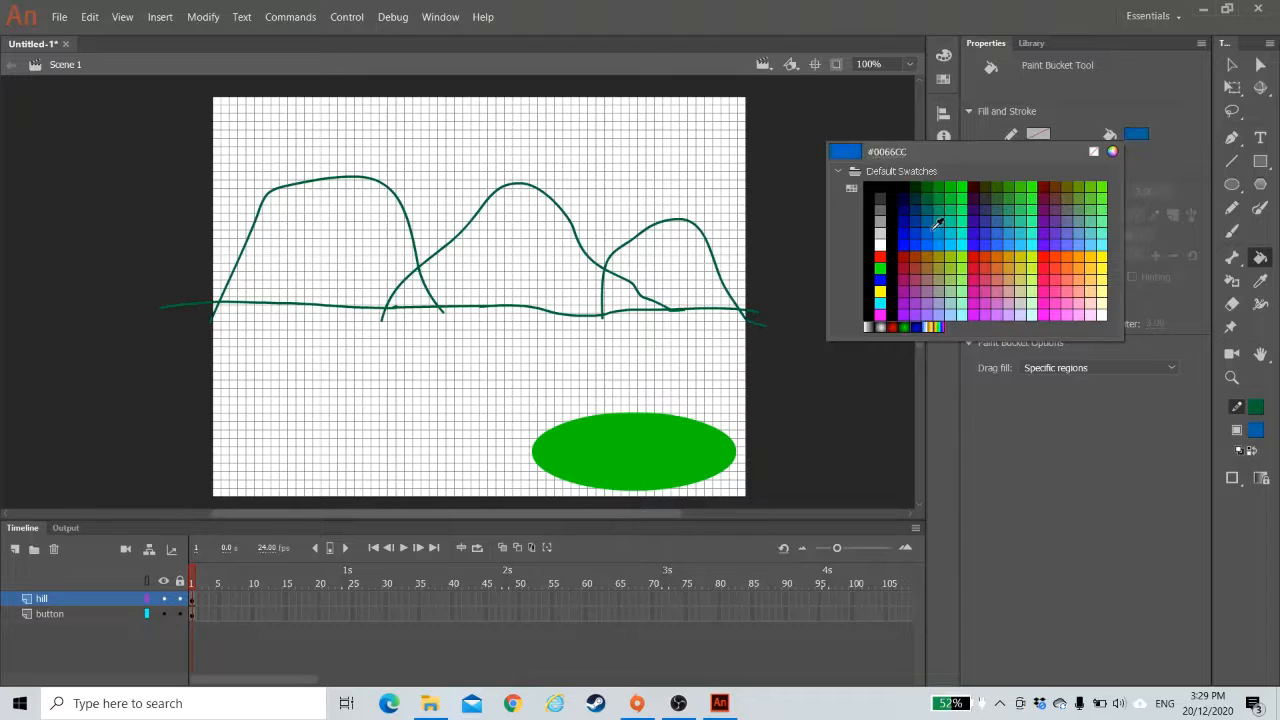
left_click(939, 213)
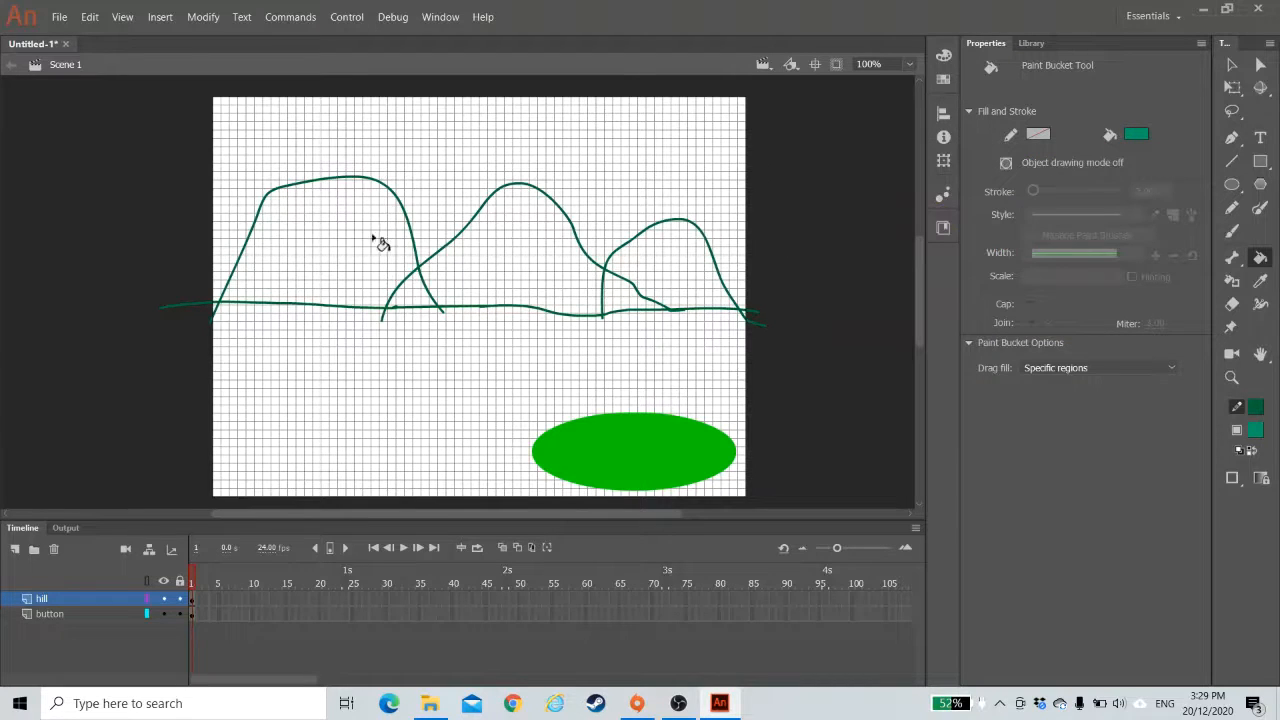
left_click(334, 241)
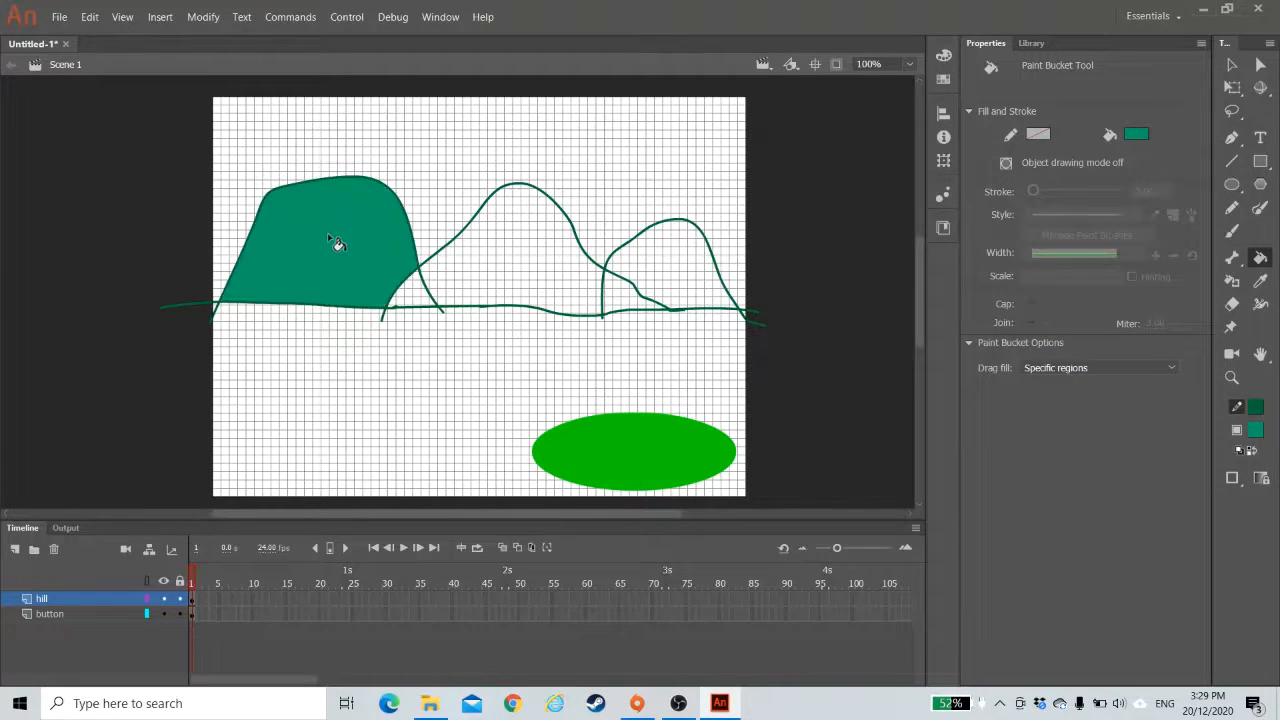
left_click(418, 296)
left_click(503, 266)
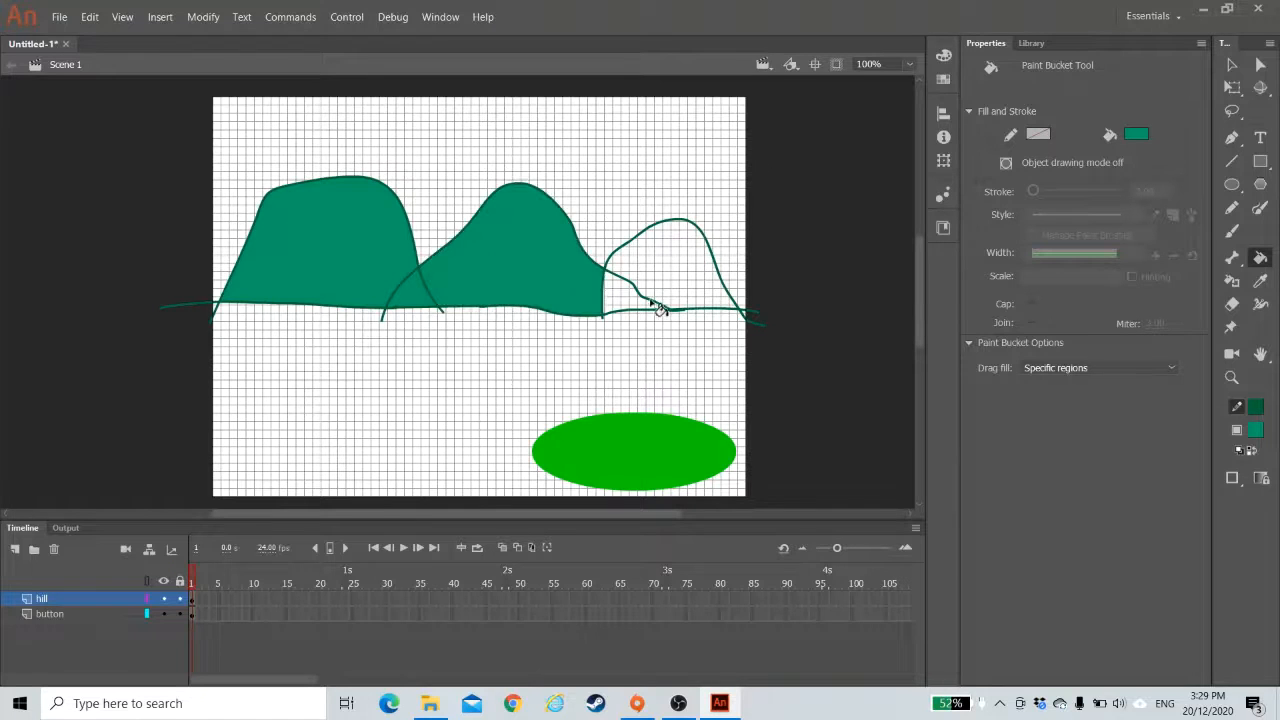
left_click(626, 306)
left_click(678, 279)
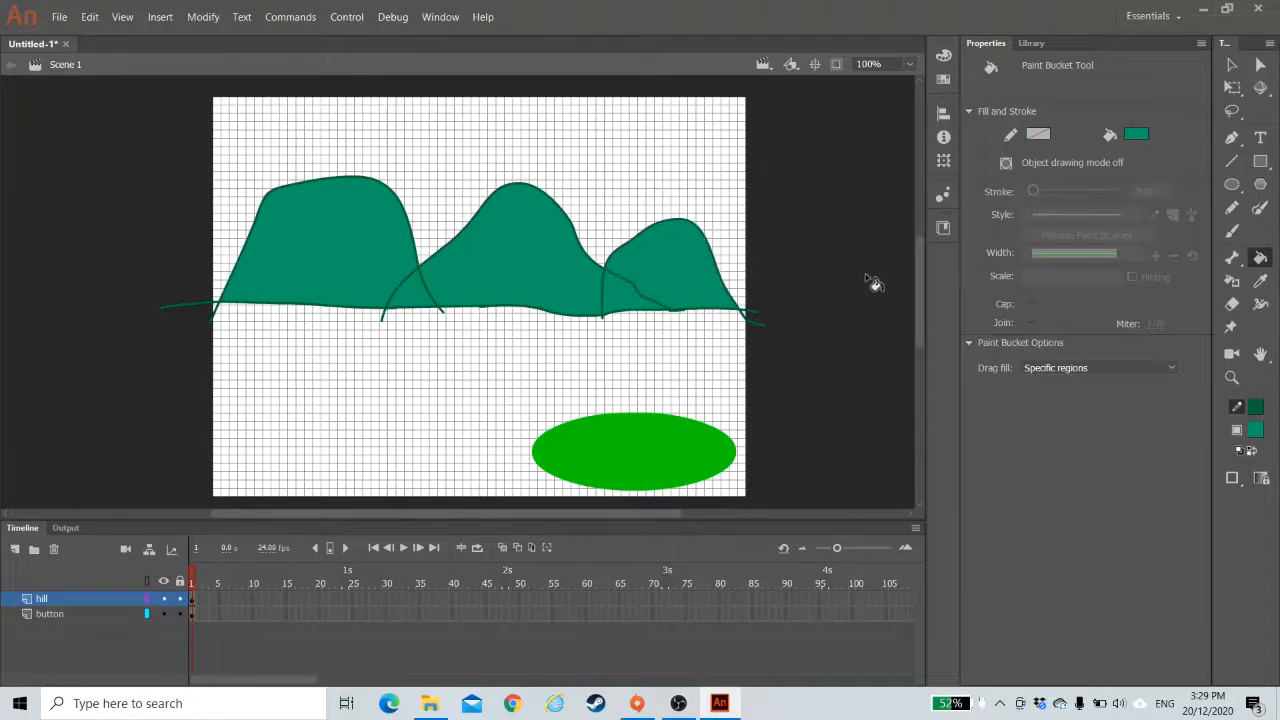
- Pencil a closed rounded shape below the left hill, bridging the gap in its outline, and fill it with the same teal green
left_click(1233, 209)
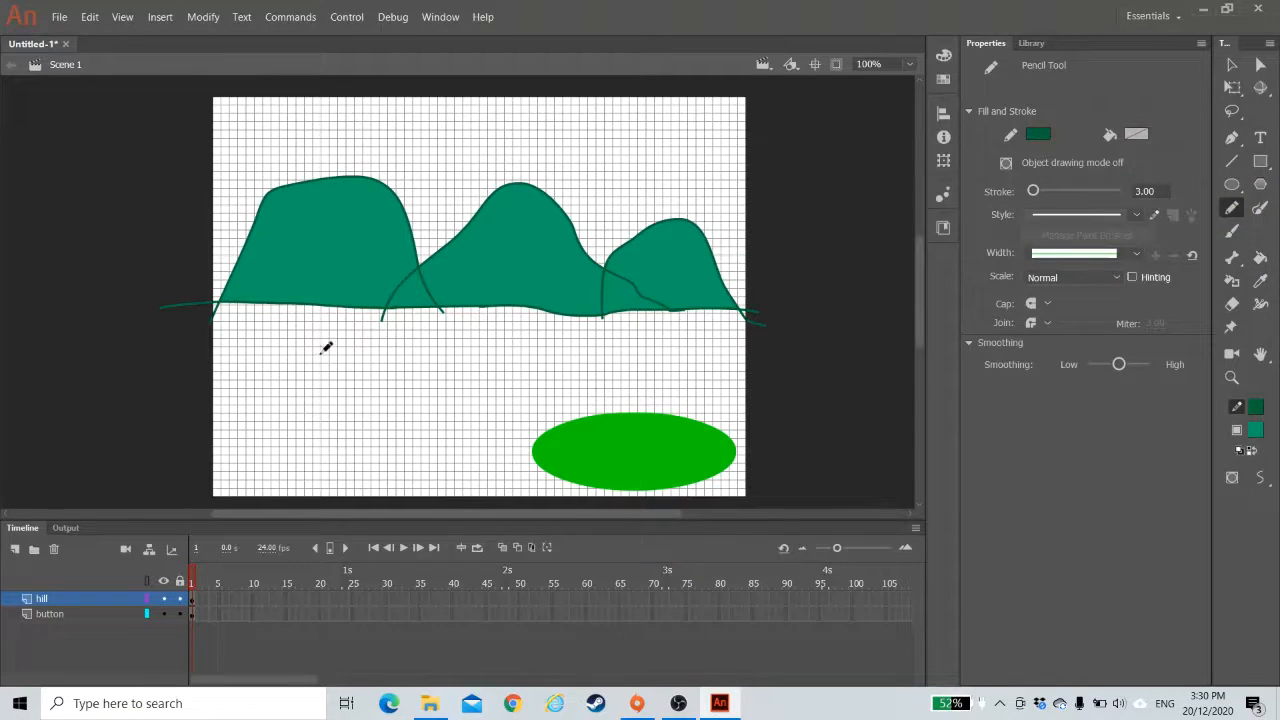
mouse_move(345, 352)
left_mouse_down()
mouse_move(304, 355)
mouse_move(277, 390)
mouse_move(312, 449)
mouse_move(413, 461)
mouse_move(424, 431)
mouse_move(407, 387)
mouse_move(347, 368)
left_mouse_up()
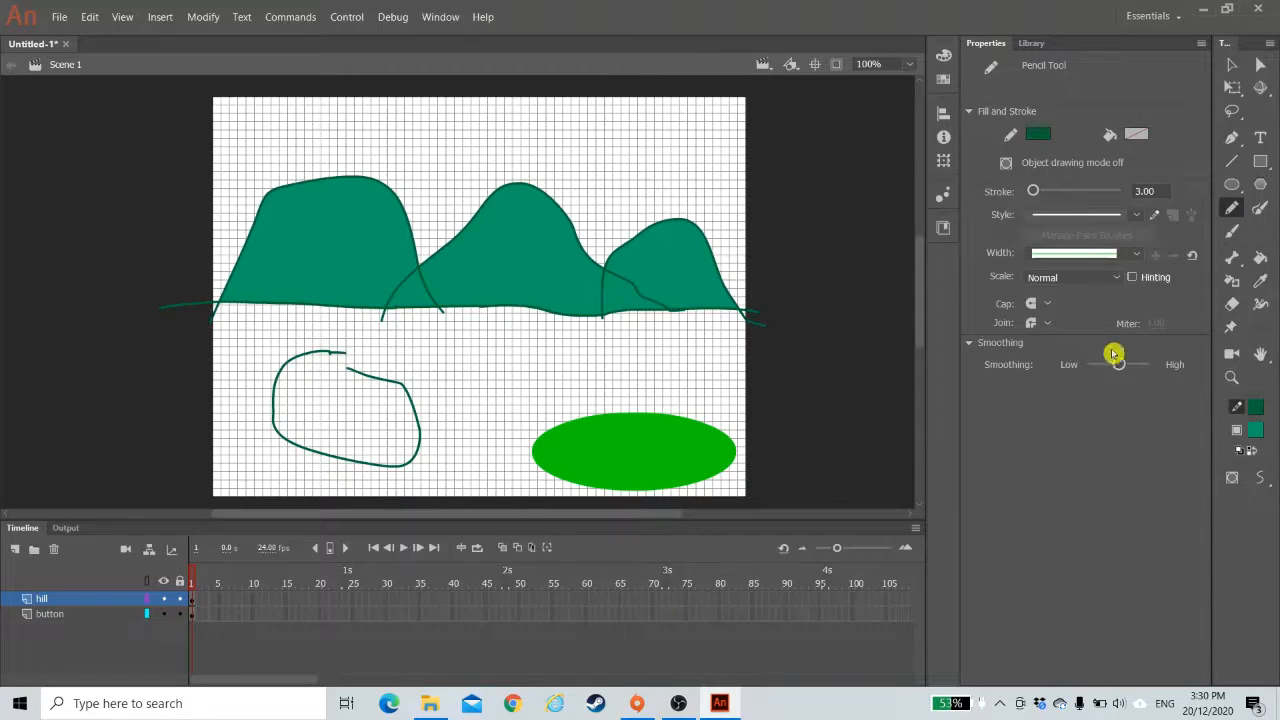
left_click(1260, 257)
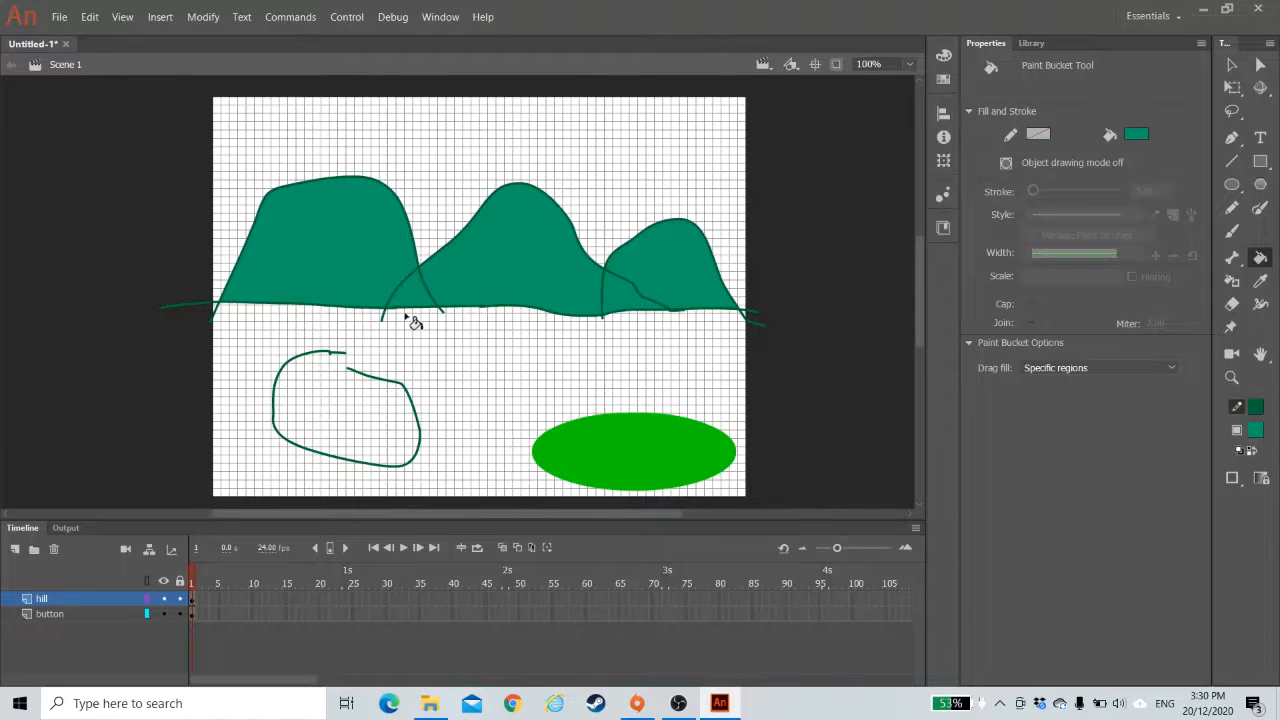
left_click(1232, 208)
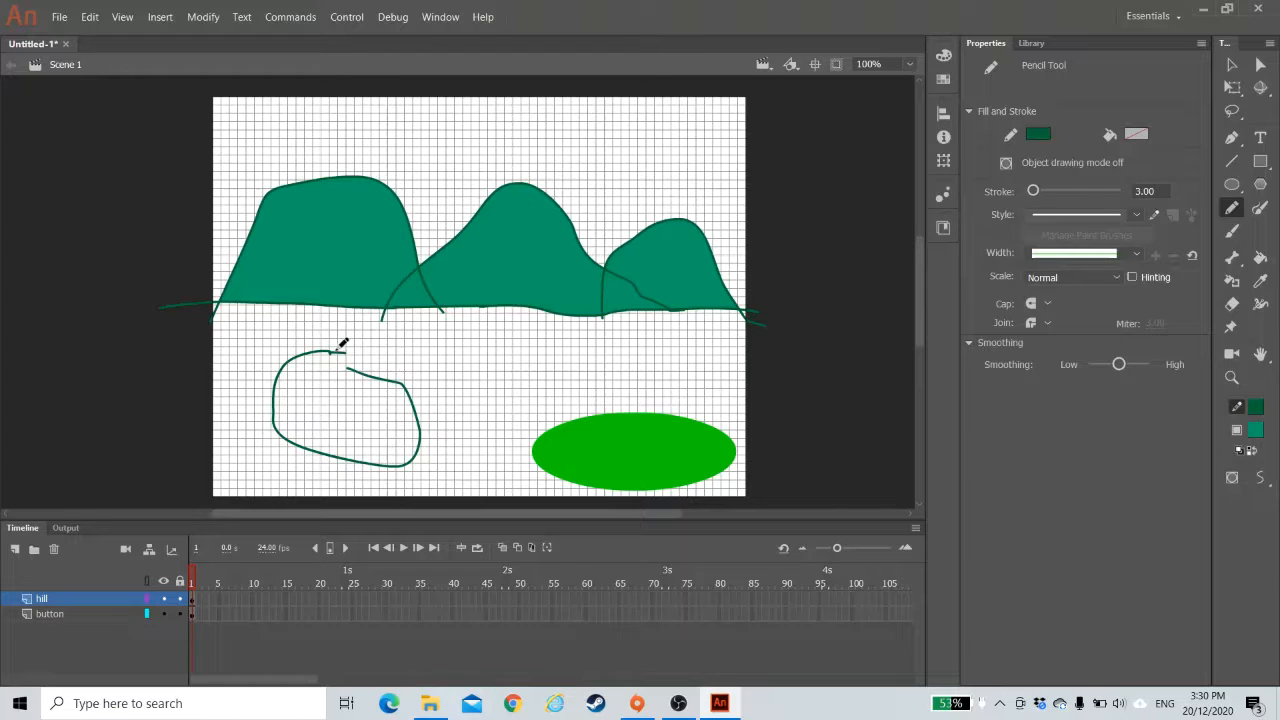
left_click_drag(338, 350, 383, 383)
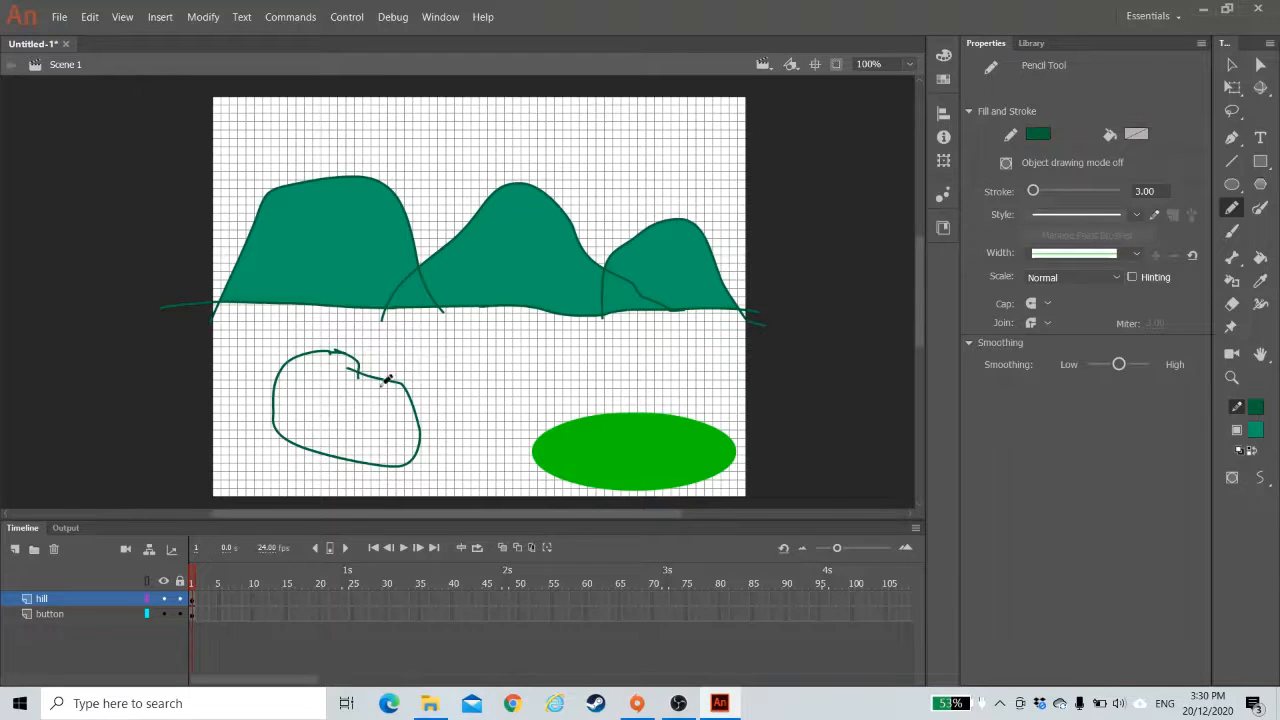
left_click(1260, 257)
left_click(320, 413)
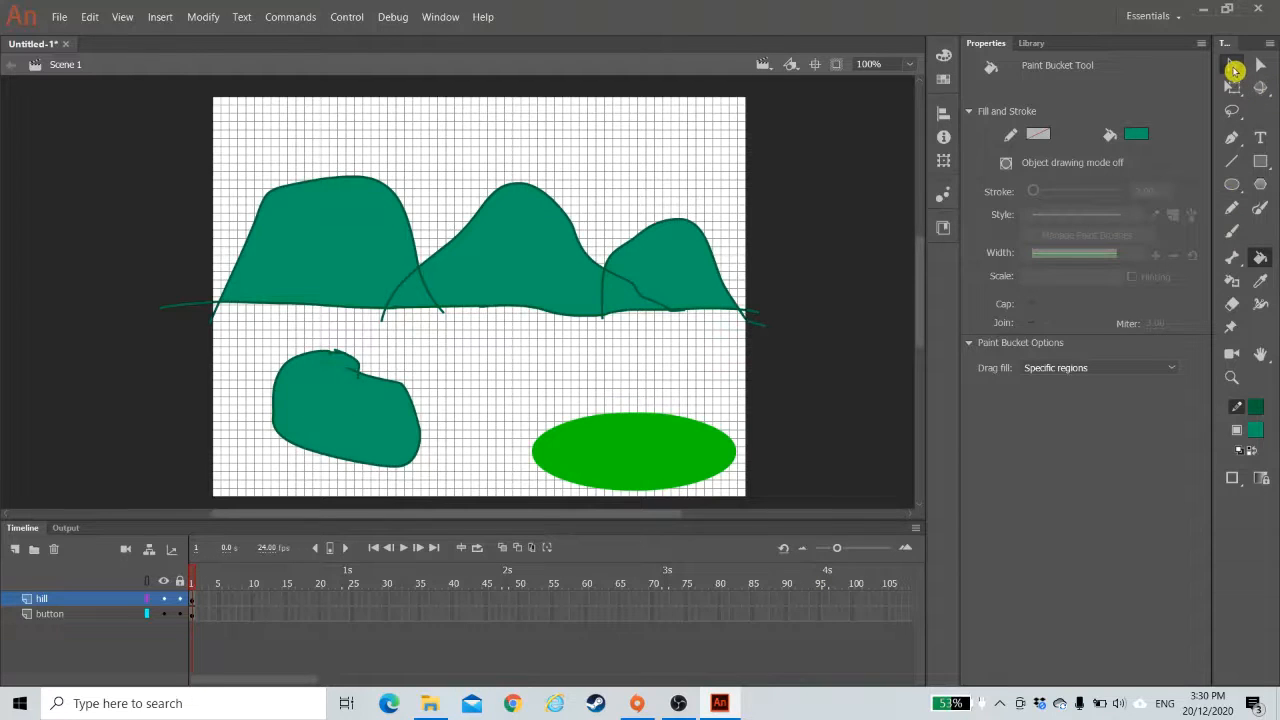
- Delete the rounded teal shape below the left hill together with its leftover stroke fragments
left_click(1232, 64)
left_click(350, 402)
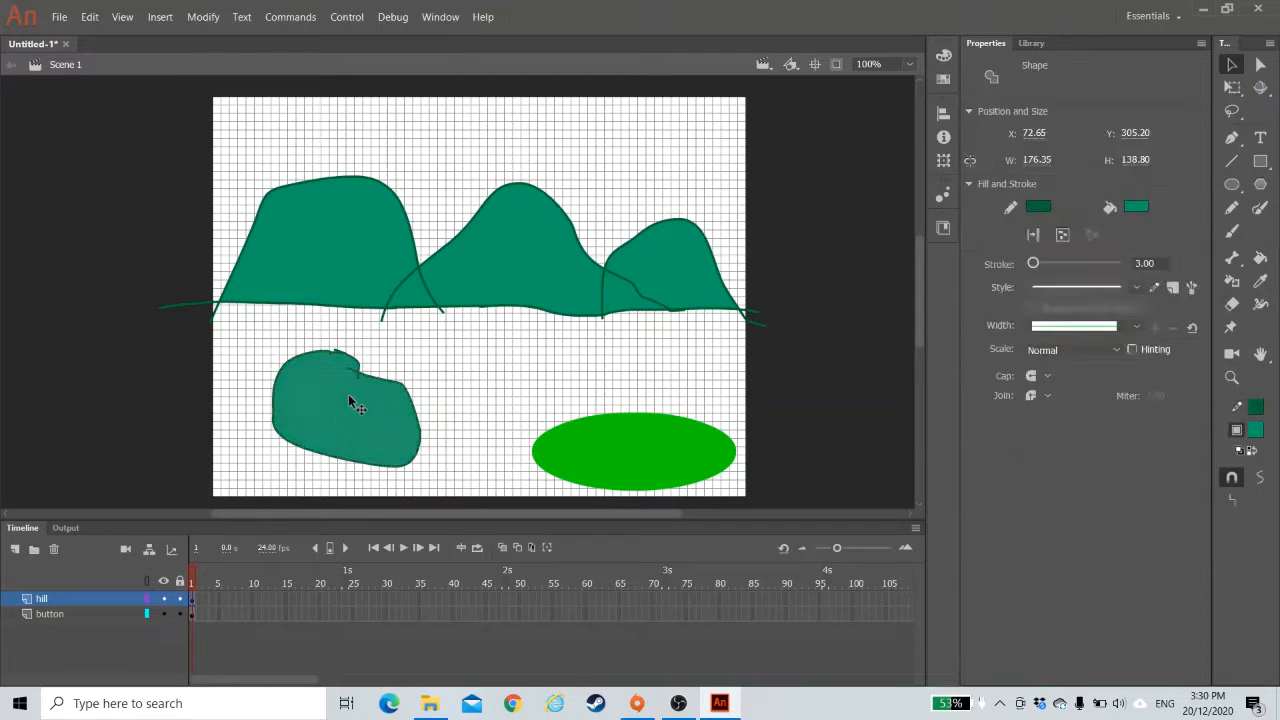
key("Delete")
left_click_drag(324, 338, 378, 376)
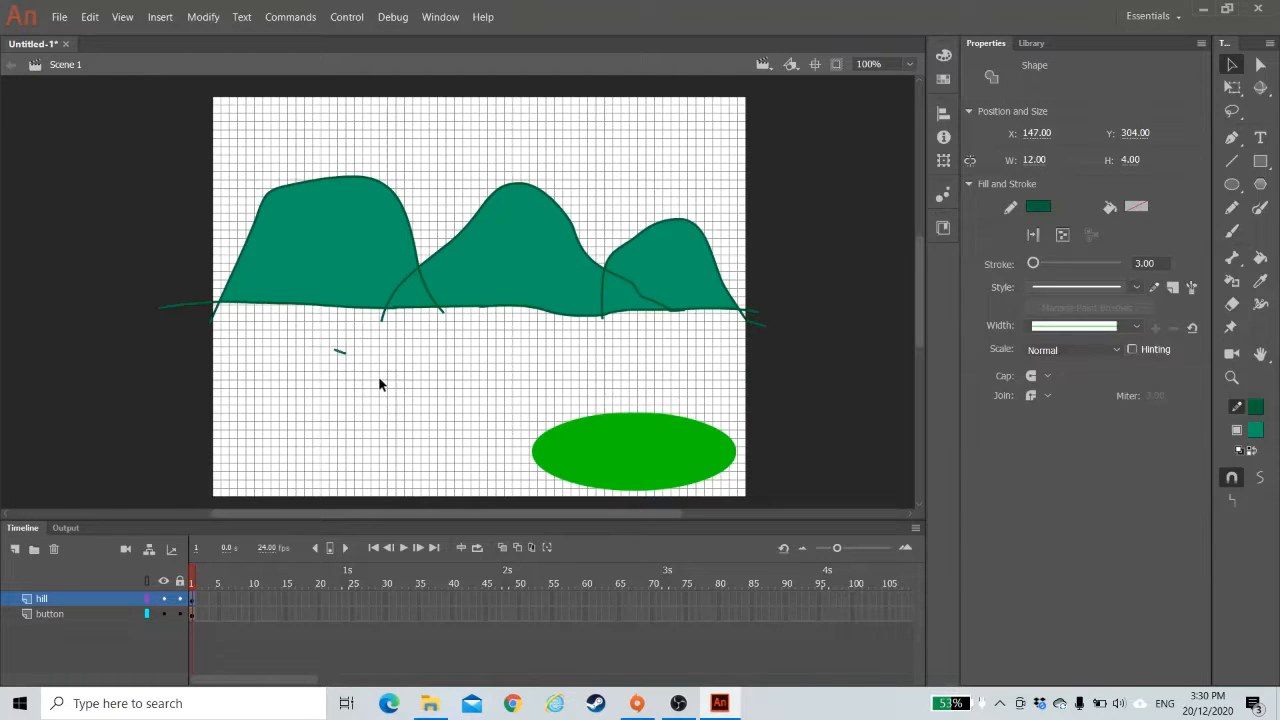
key("Delete")
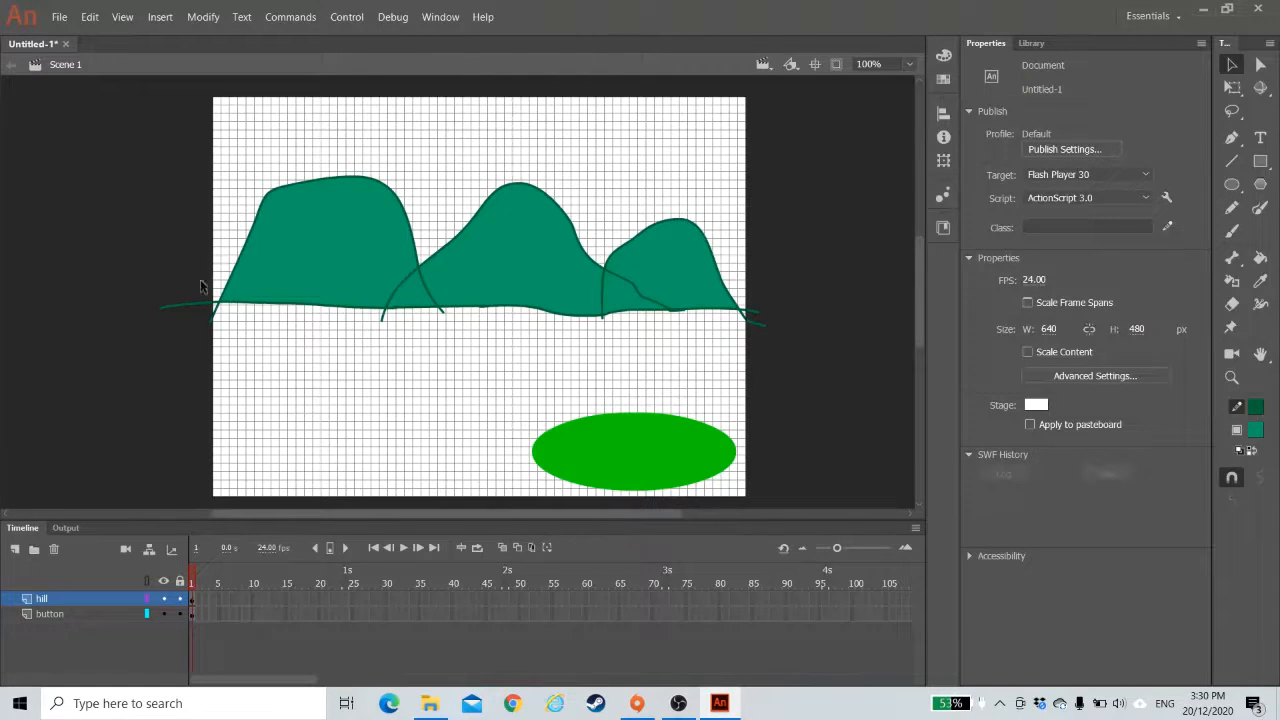
- Delete the stray stroke ends beyond the left hill's outer corner and below the baseline where the left and middle hills overlap
left_click(187, 308)
key("Delete")
left_click(213, 320)
key("Delete")
left_click(381, 321)
key("Delete")
left_click(443, 319)
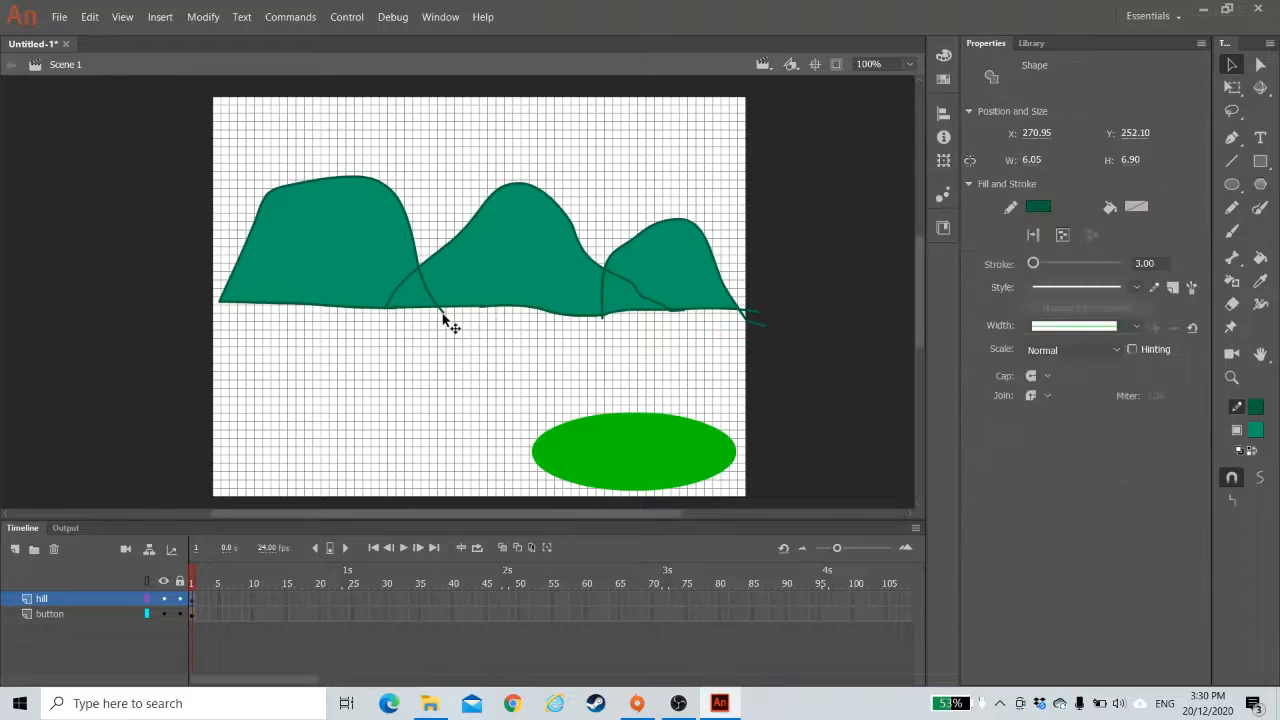
key("Delete")
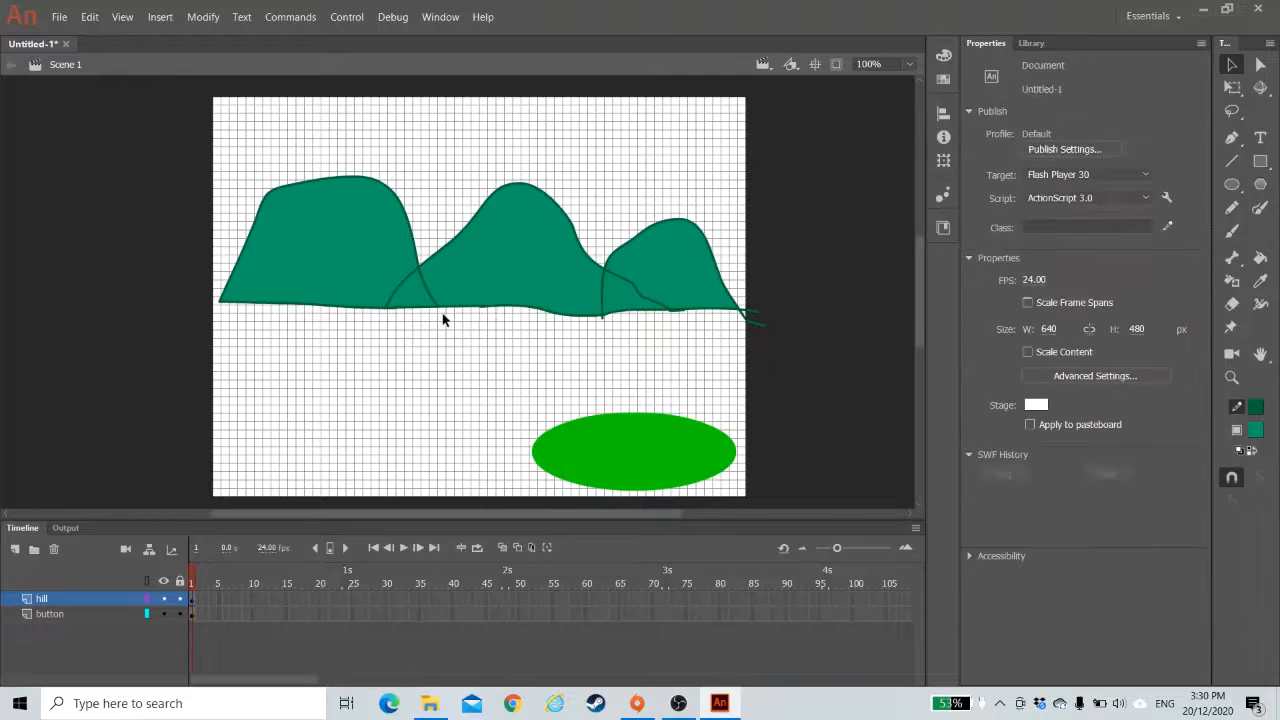
- Delete the stray stroke ends past the right hill's outer corner and below its inner edge
left_click(743, 314)
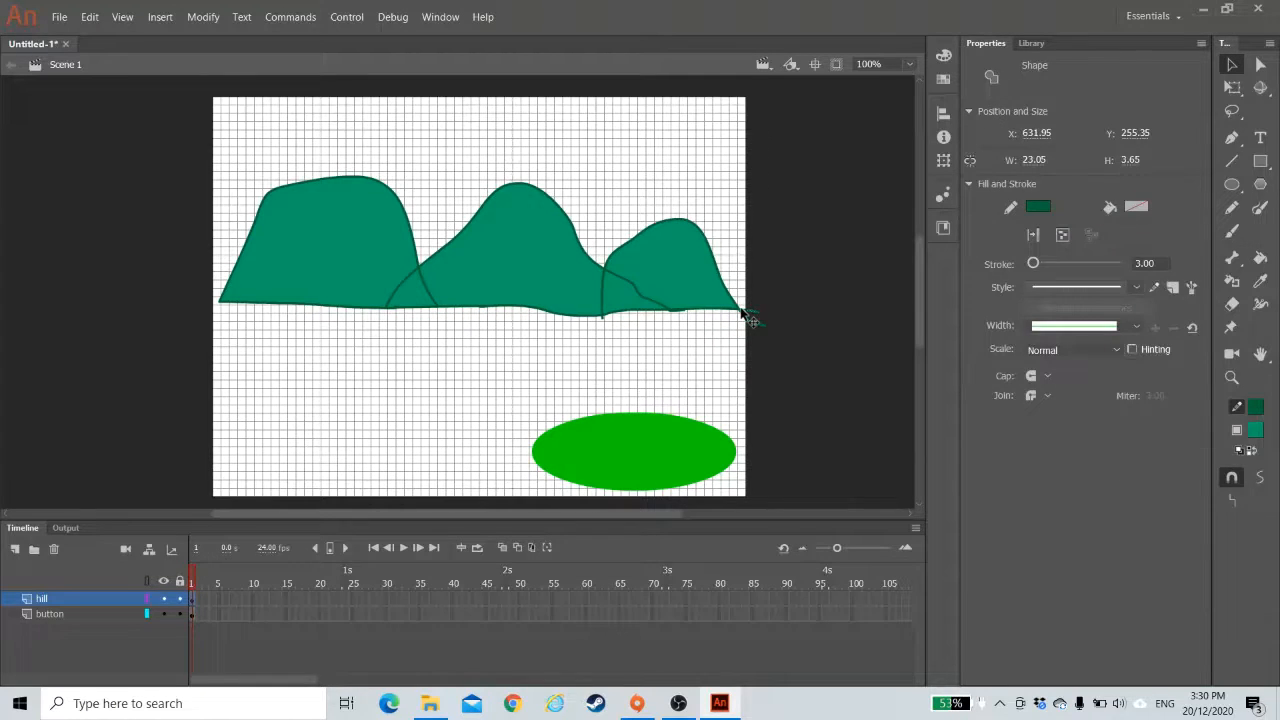
key("Delete")
left_click(754, 327)
key("Delete")
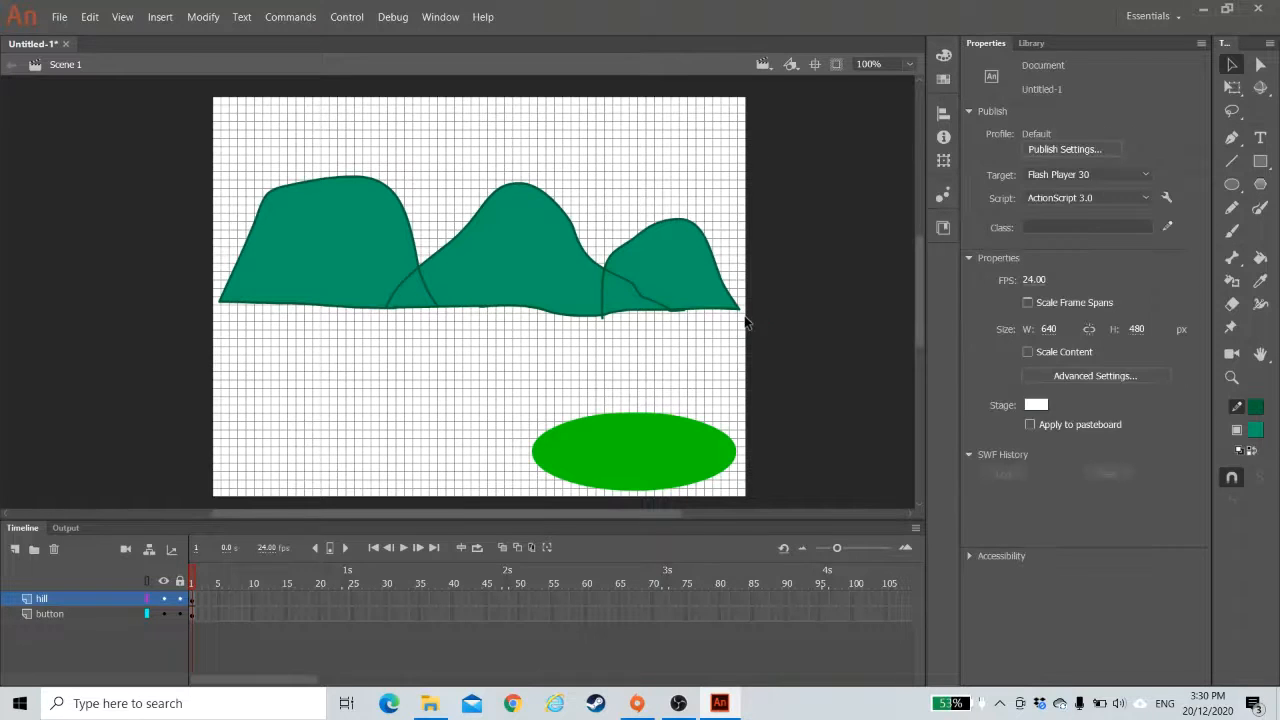
left_click(603, 318)
key("Delete")
- Select all the hills, widen them to about 662 px with Free Transform, and position them at about X -14, Y 92
left_click_drag(181, 152, 769, 368)
left_click_drag(689, 242, 686, 228)
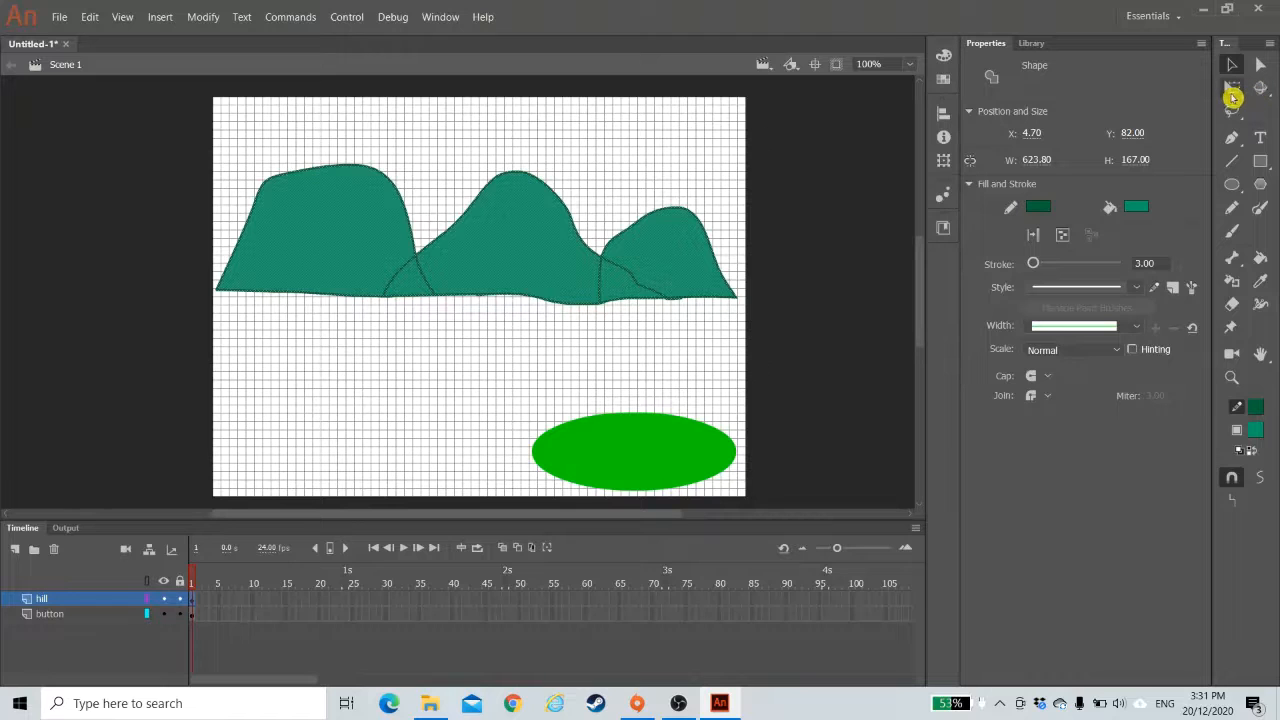
left_click(1232, 92)
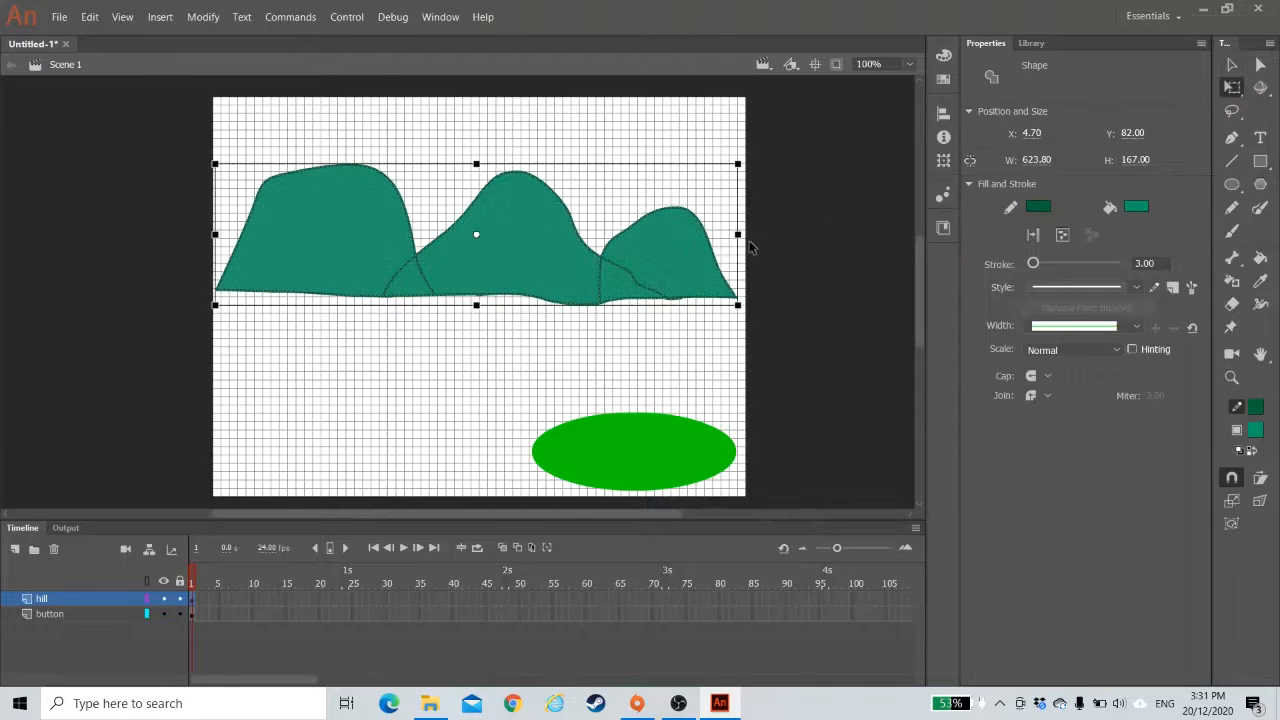
left_click_drag(744, 235, 752, 235)
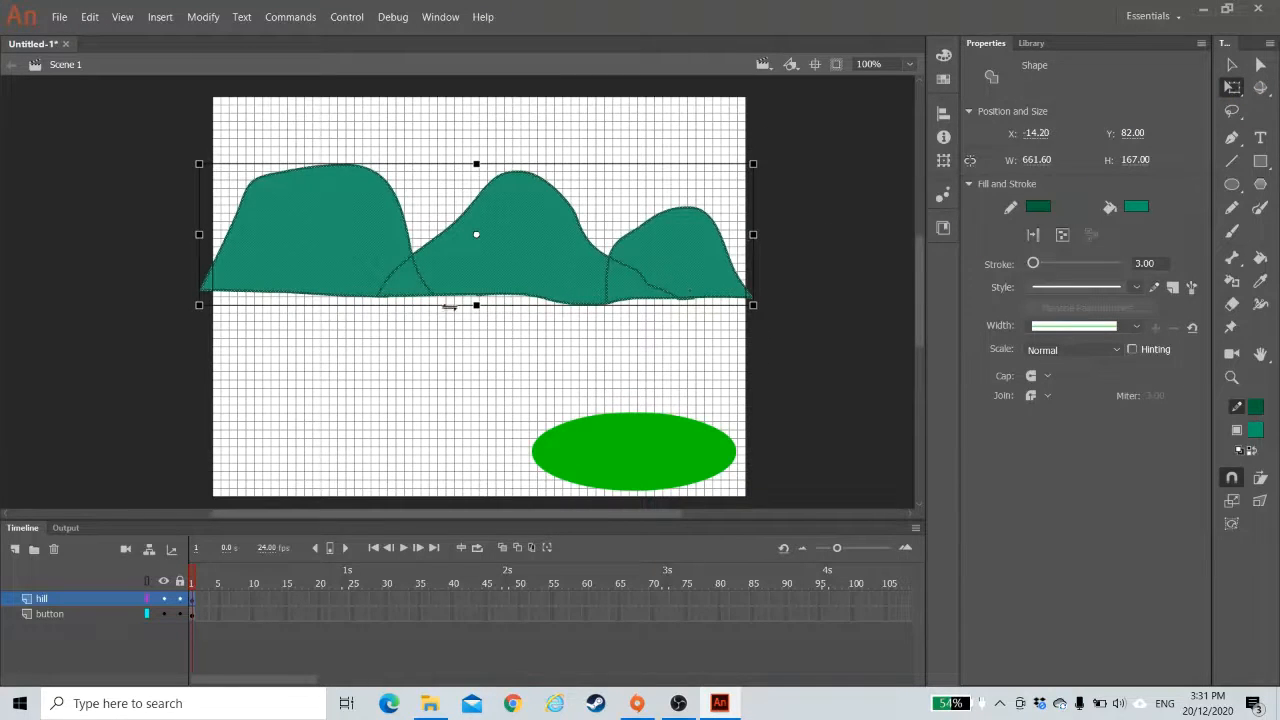
left_click_drag(433, 278, 440, 292)
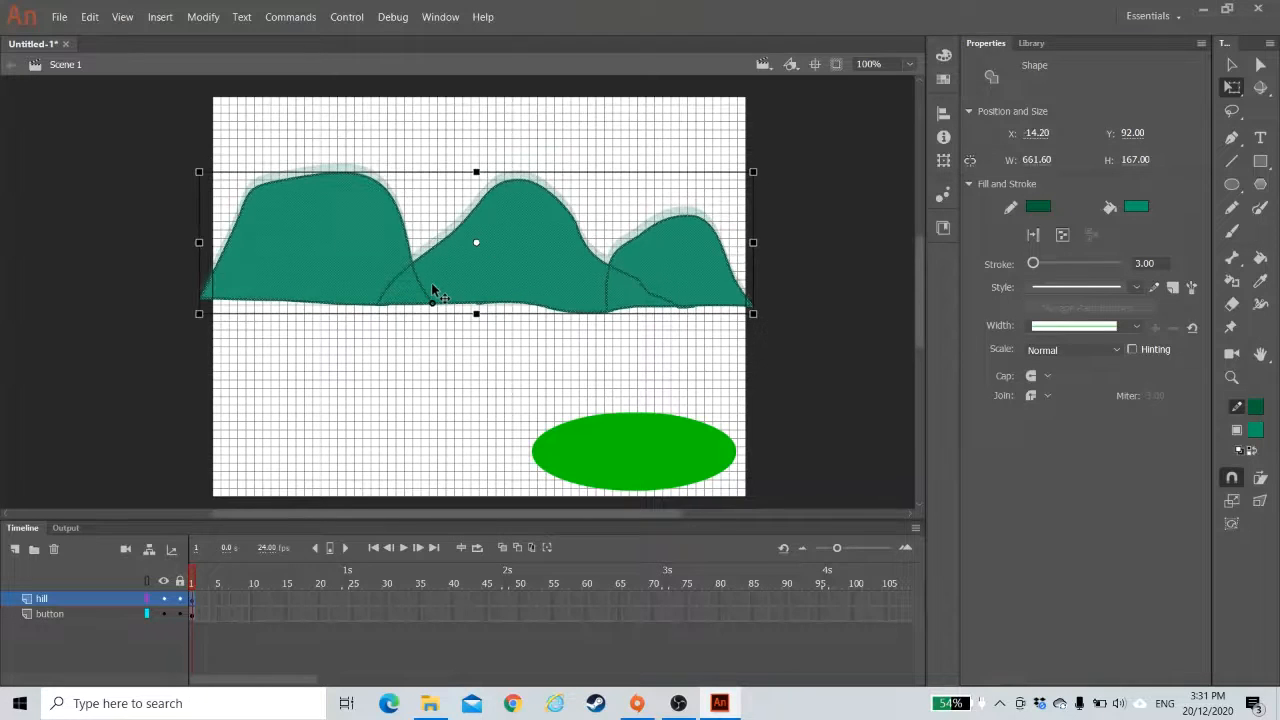
left_click(766, 345)
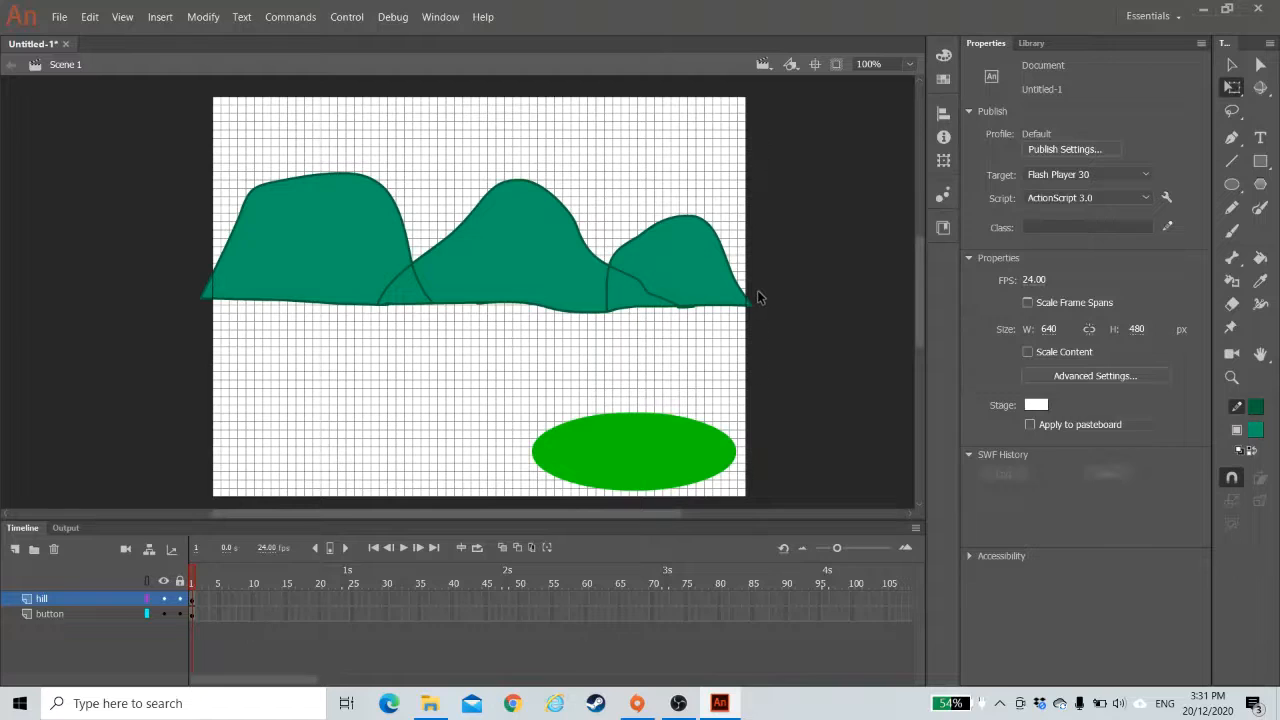
- Add a new layer above the hill layer and name it sun
left_click(16, 550)
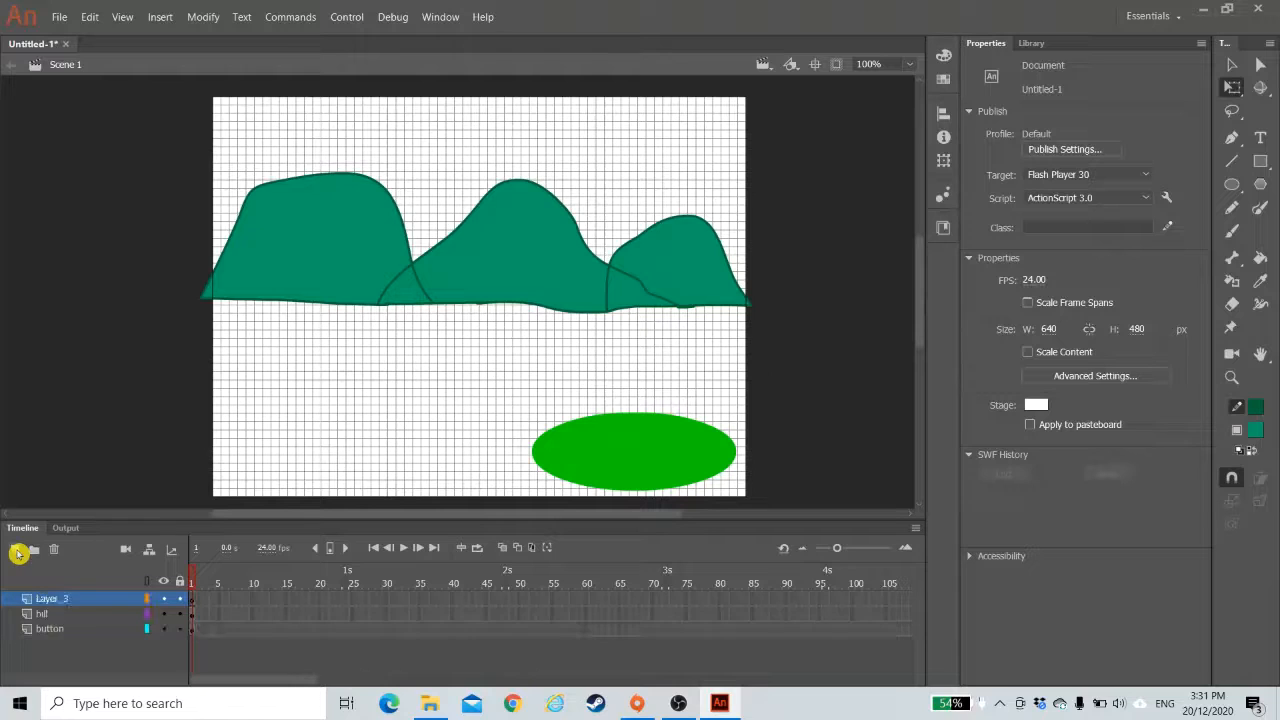
double_click(42, 598)
type("s")
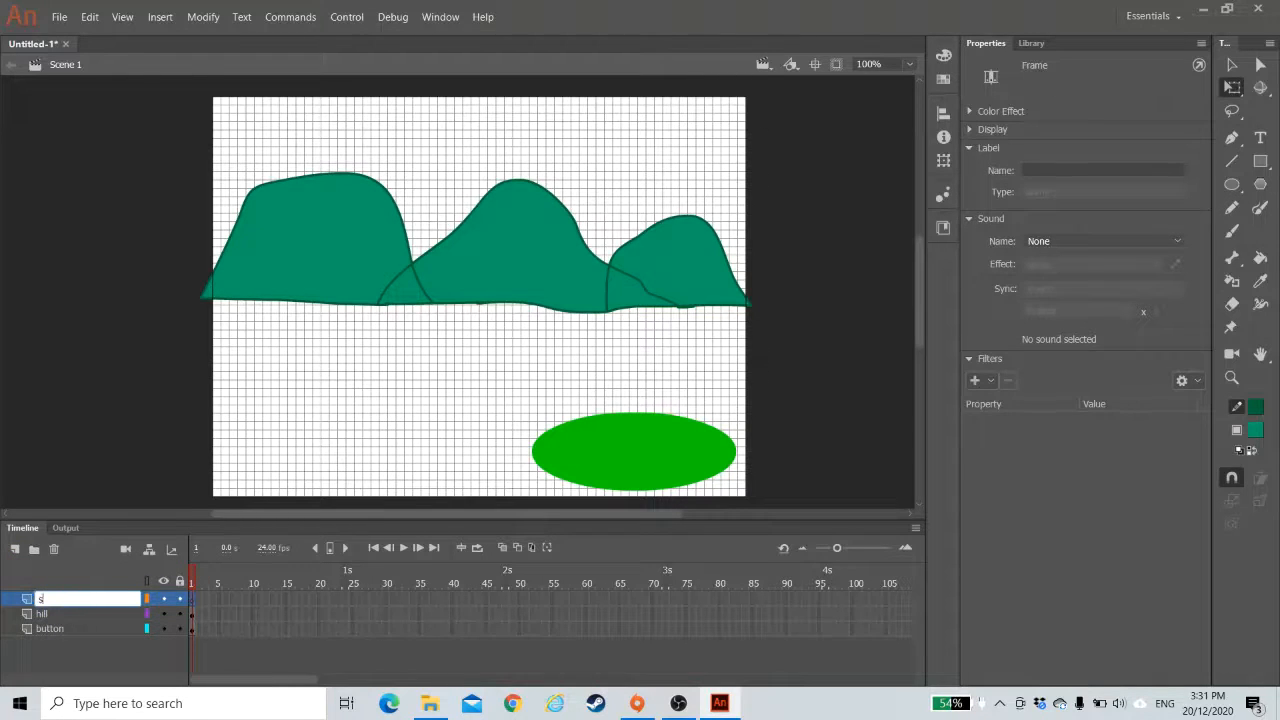
type("un")
key("Return")
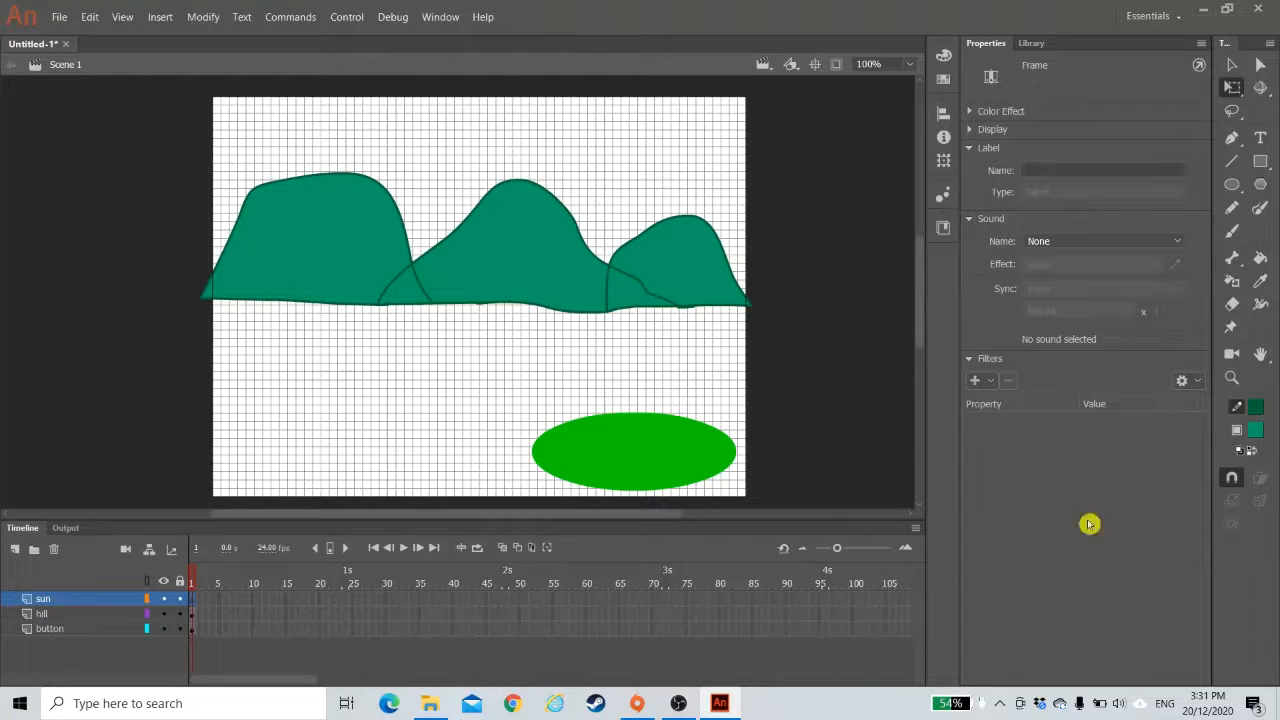
- Activate the Oval tool and set its fill to the yellow-to-orange radial gradient
left_click(1231, 191)
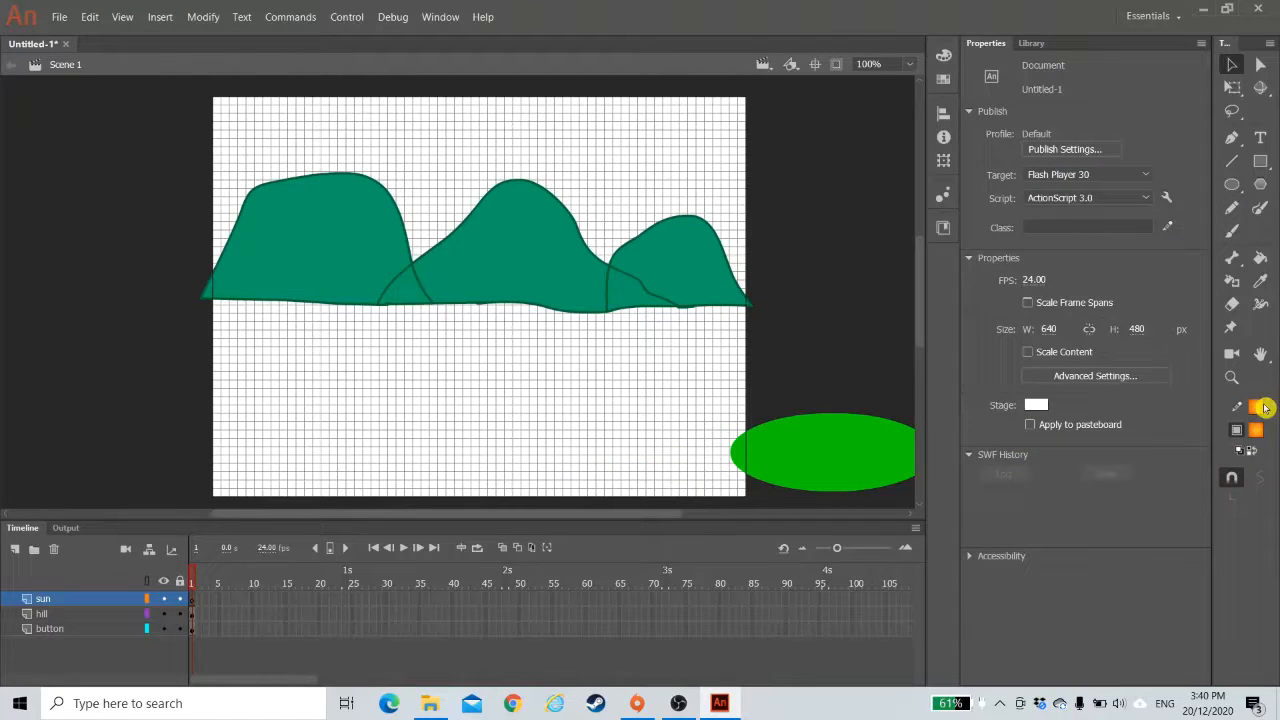
left_click(1231, 186)
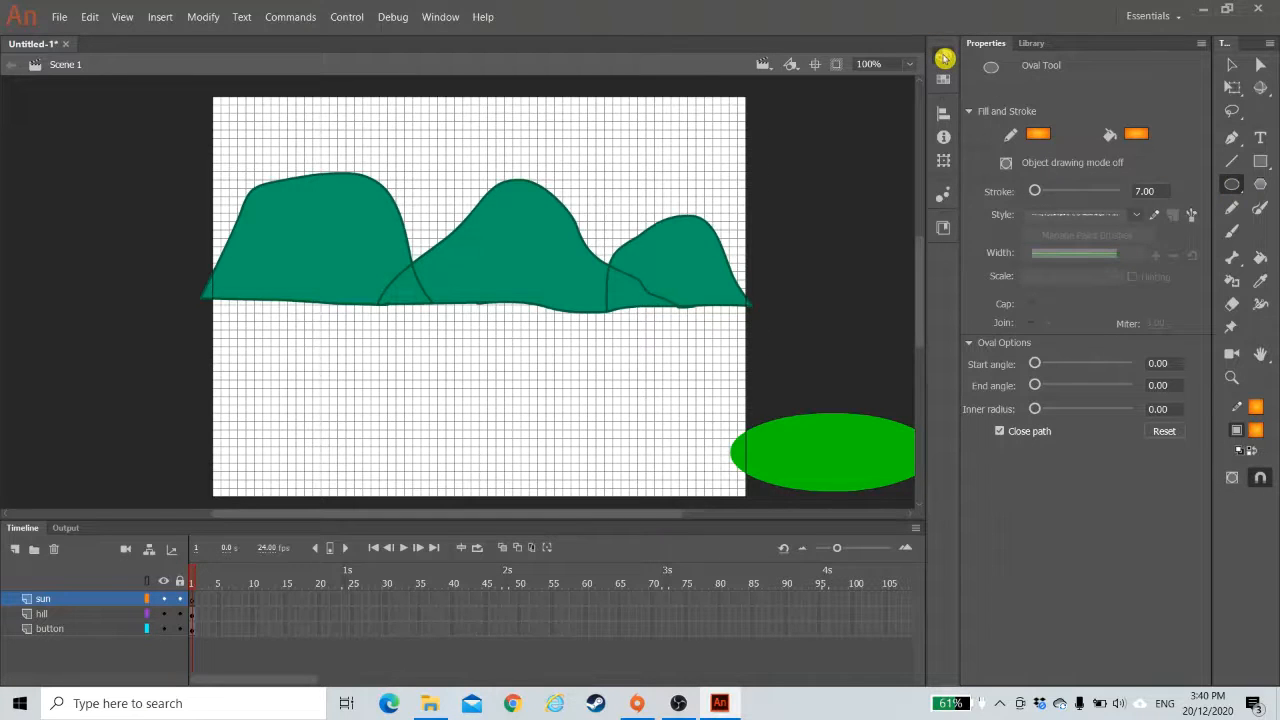
left_click(941, 54)
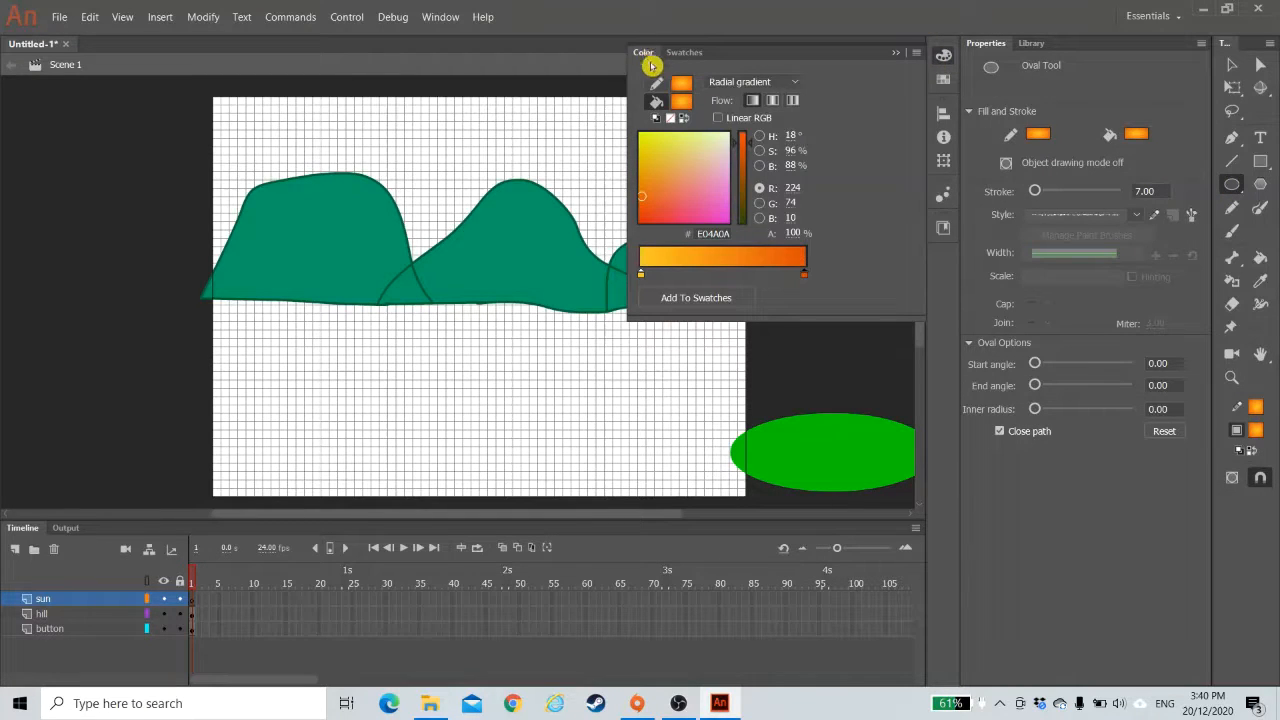
left_click(743, 83)
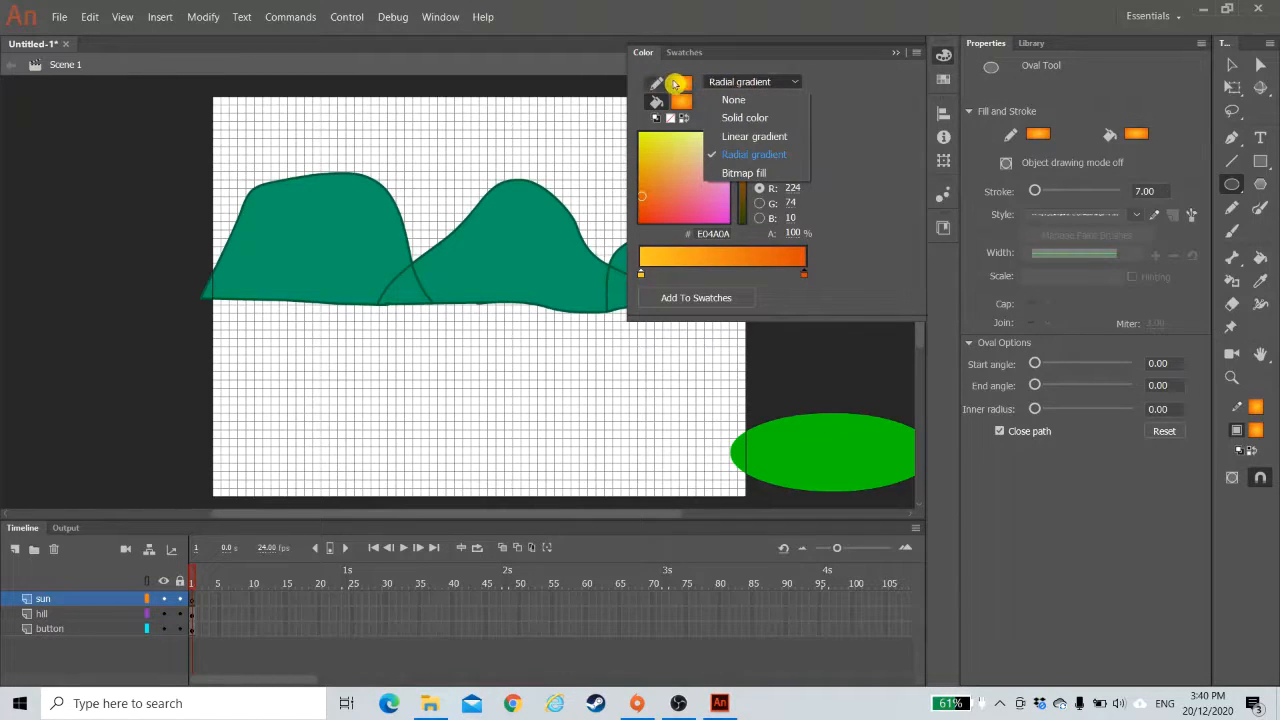
left_click(766, 80)
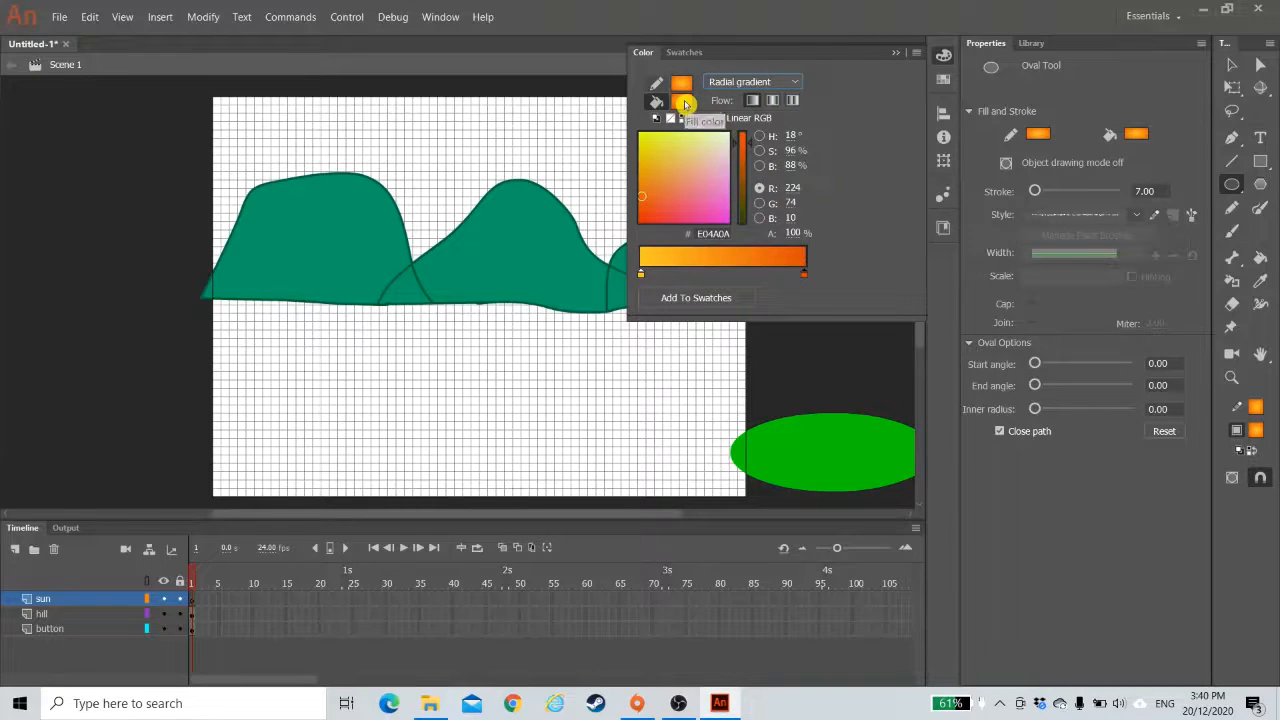
left_click(681, 101)
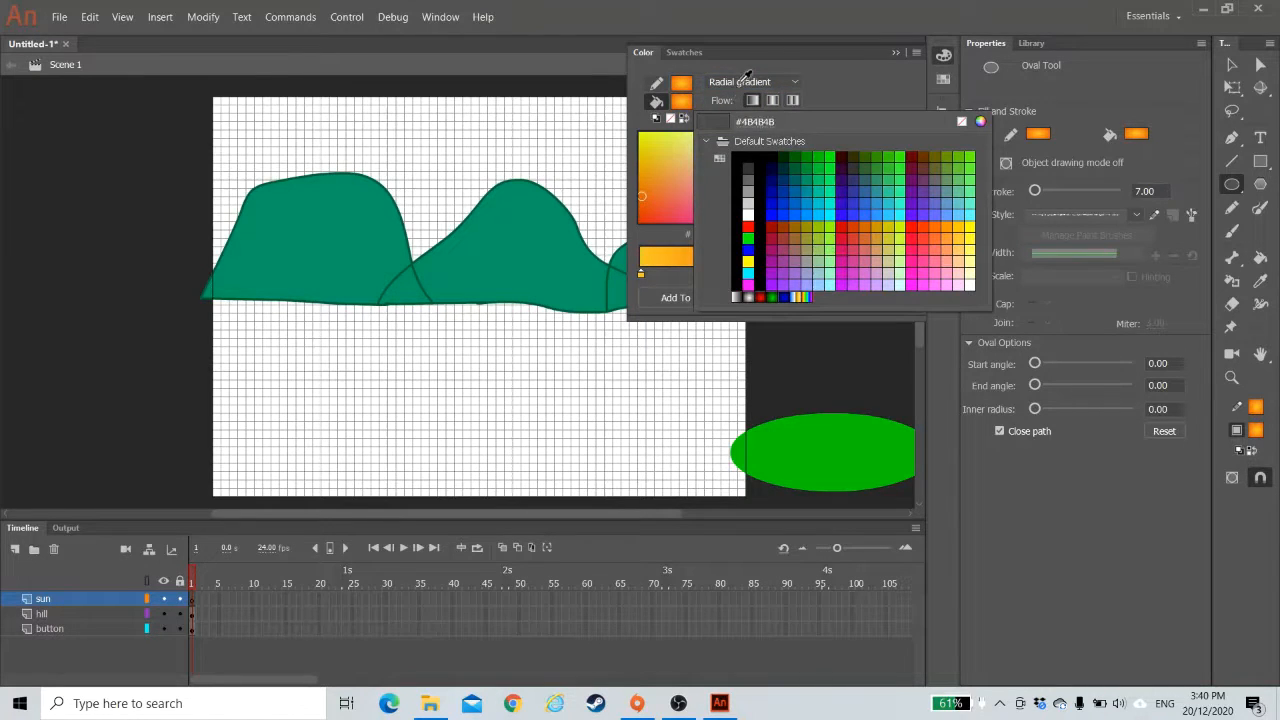
left_click(835, 118)
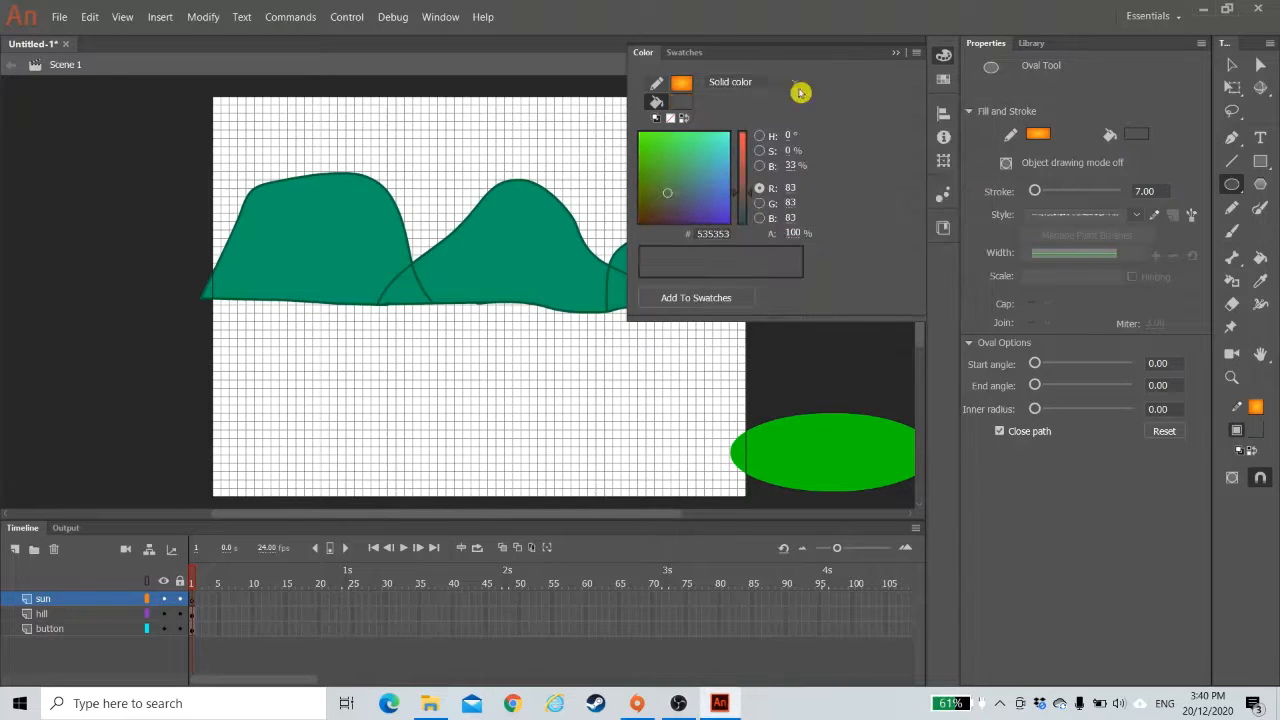
left_click(684, 104)
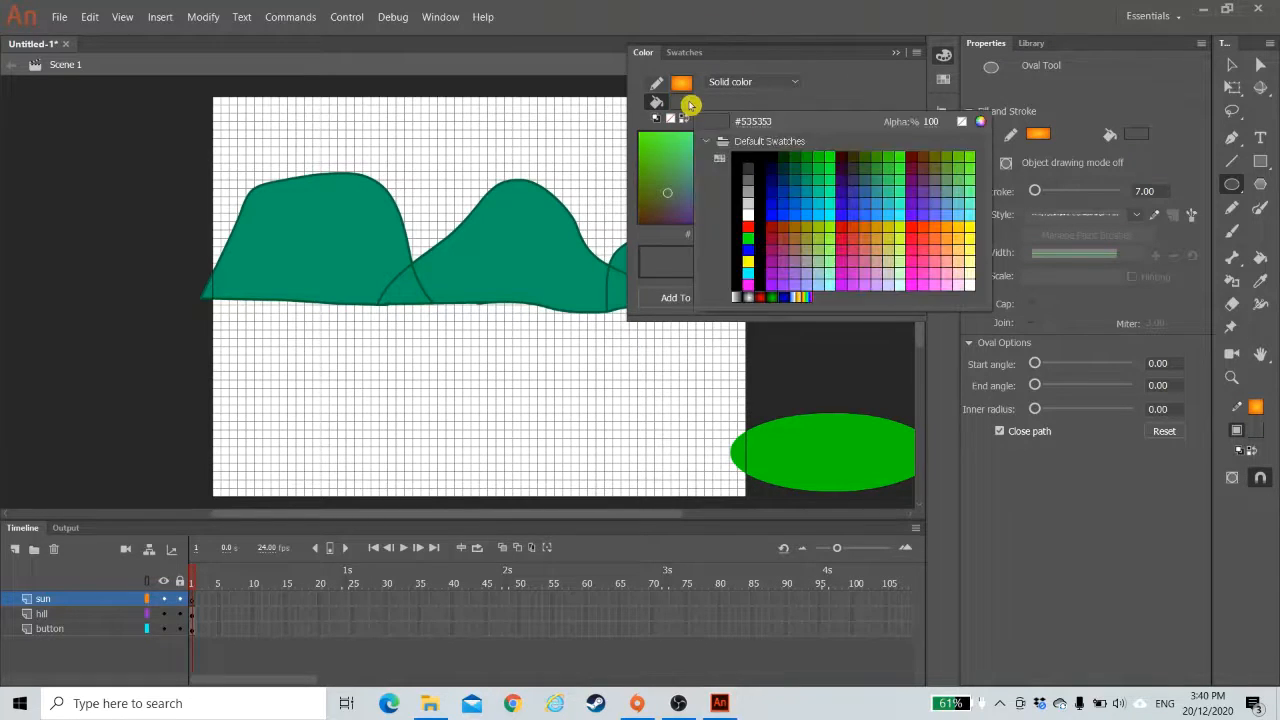
left_click(753, 70)
left_click(750, 88)
left_click(745, 150)
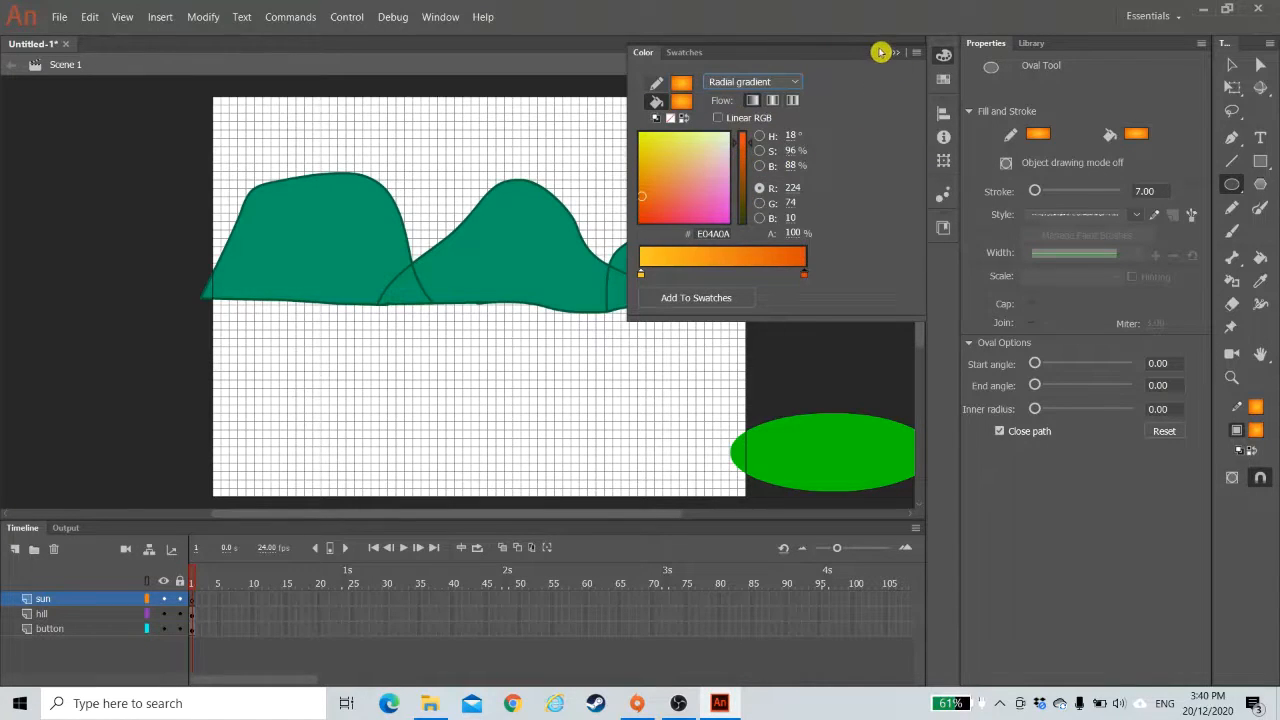
left_click(901, 53)
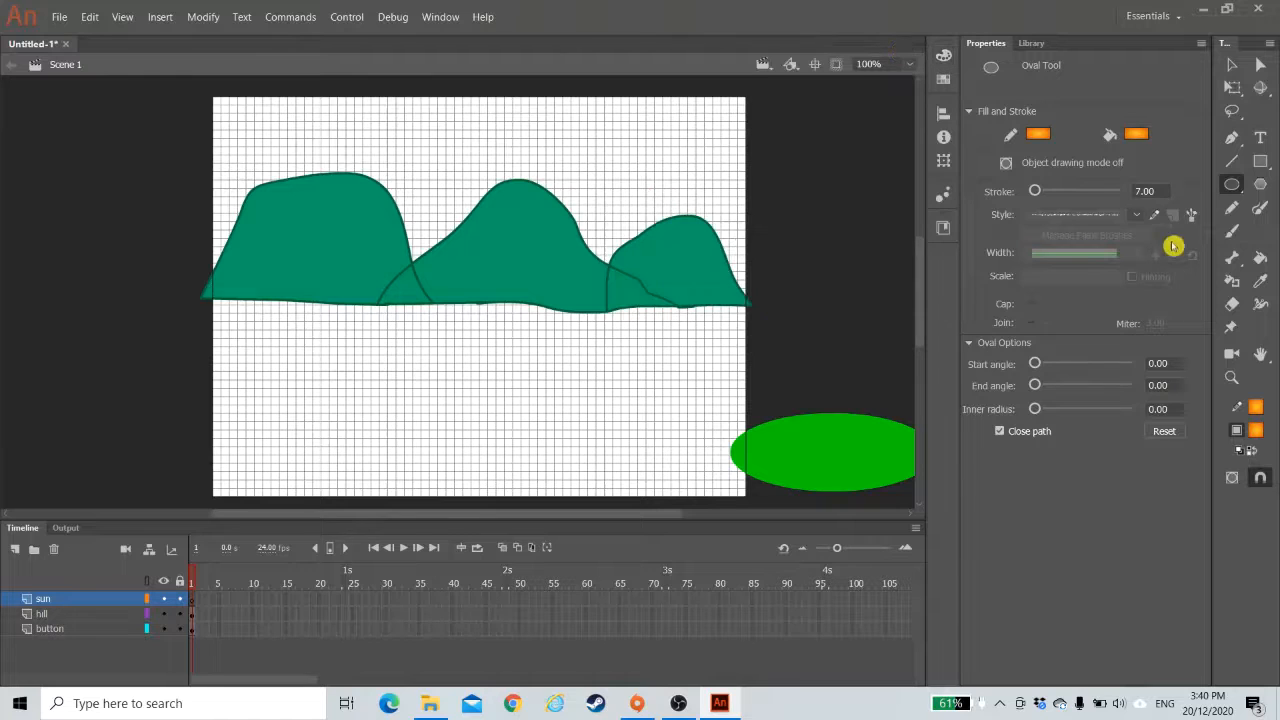
- Set the stroke size to 10 and draw a sun circle about 122 px in diameter above the right hill
left_click(1110, 219)
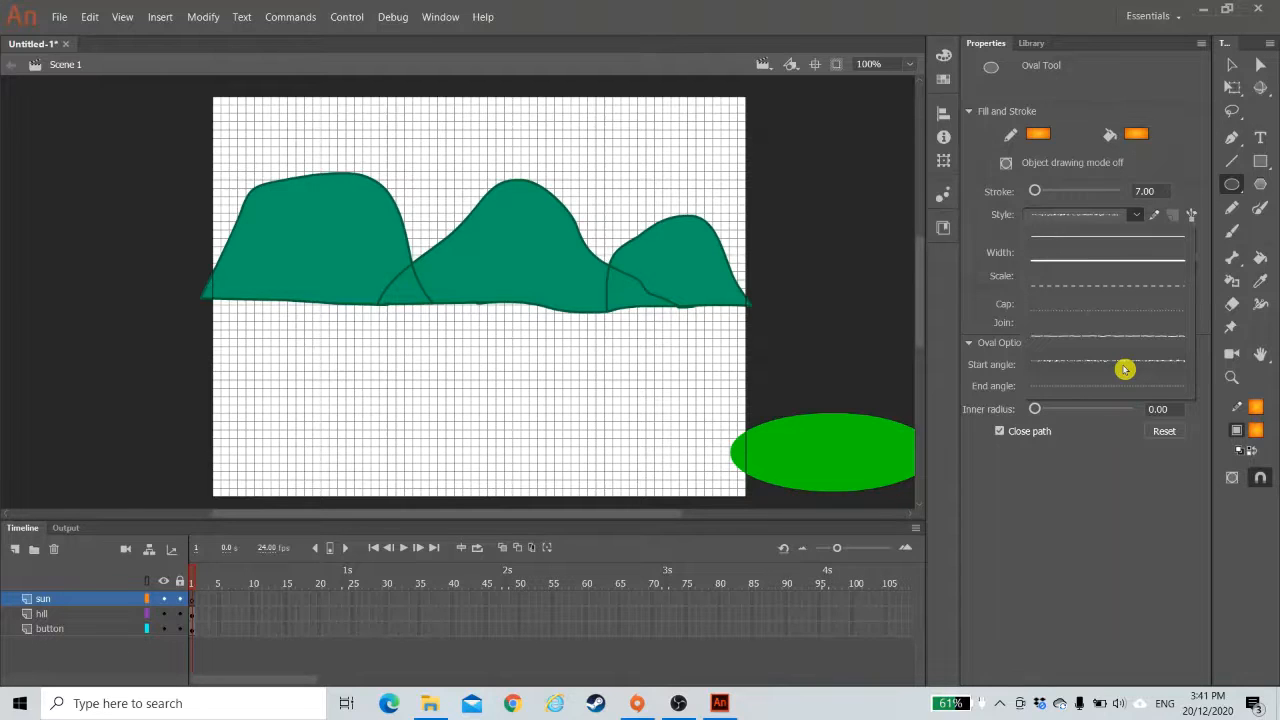
left_click(1158, 190)
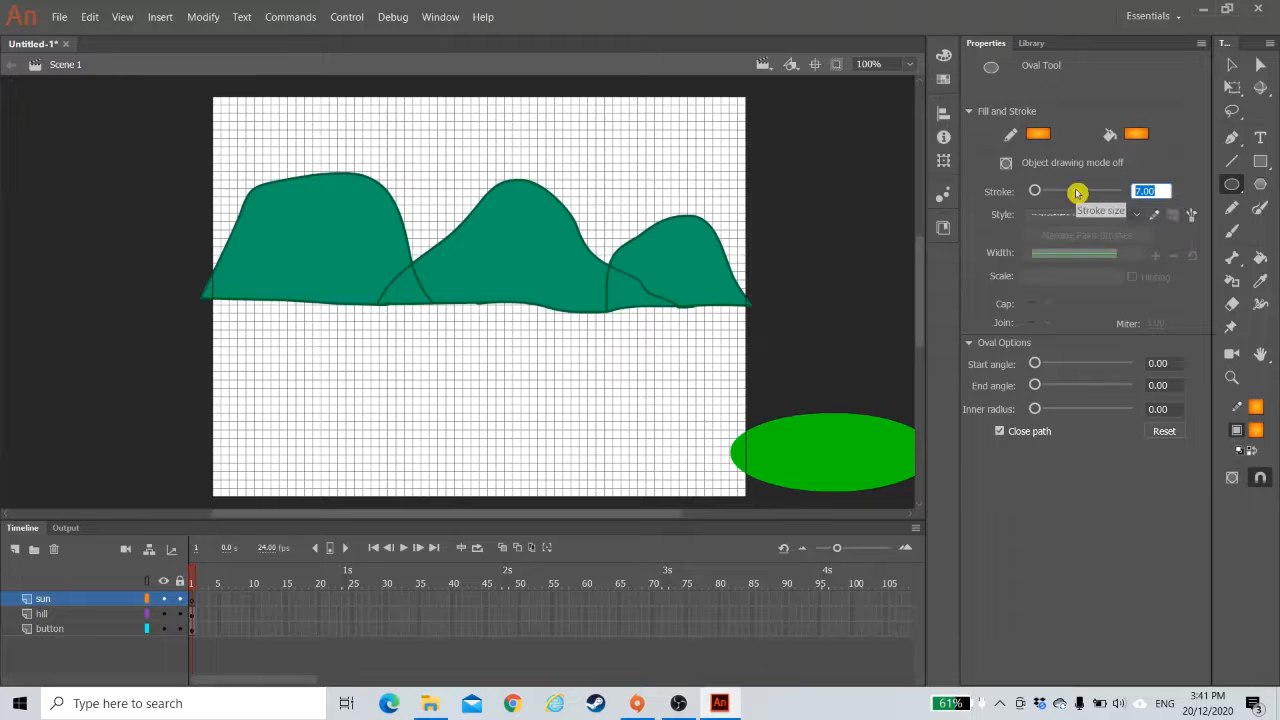
type("10")
key("Return")
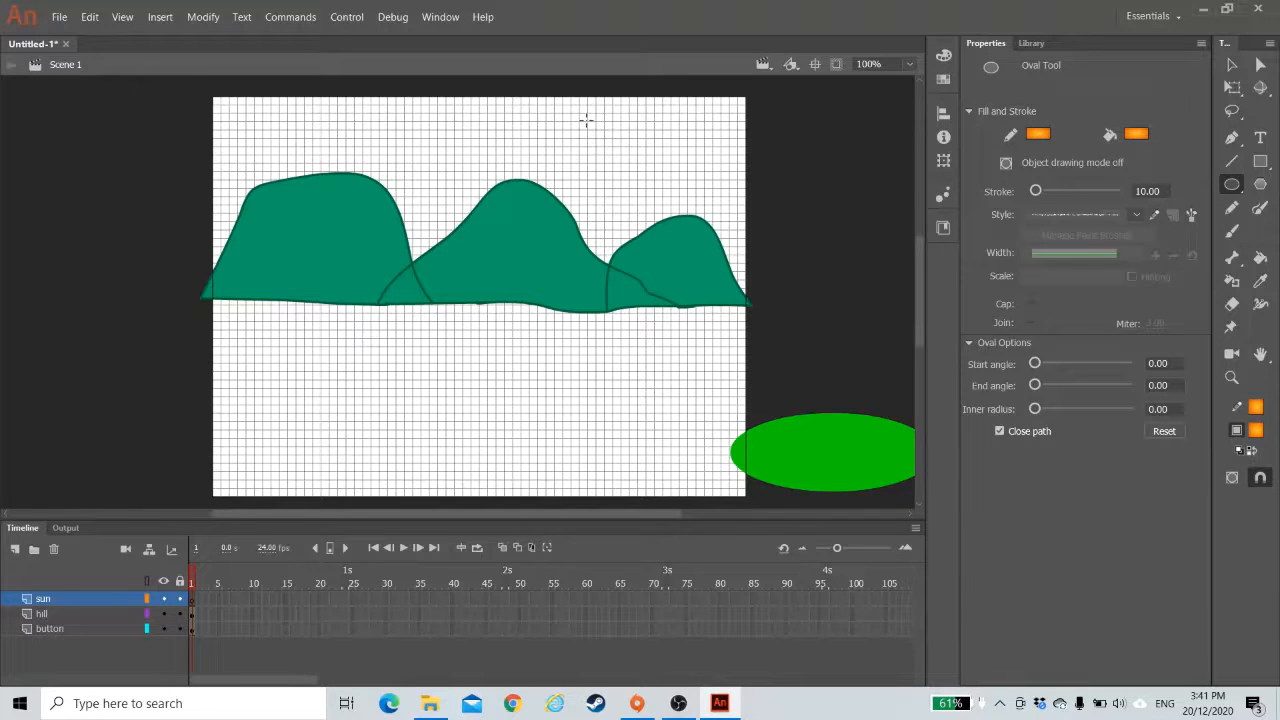
left_click_drag(586, 120, 695, 226)
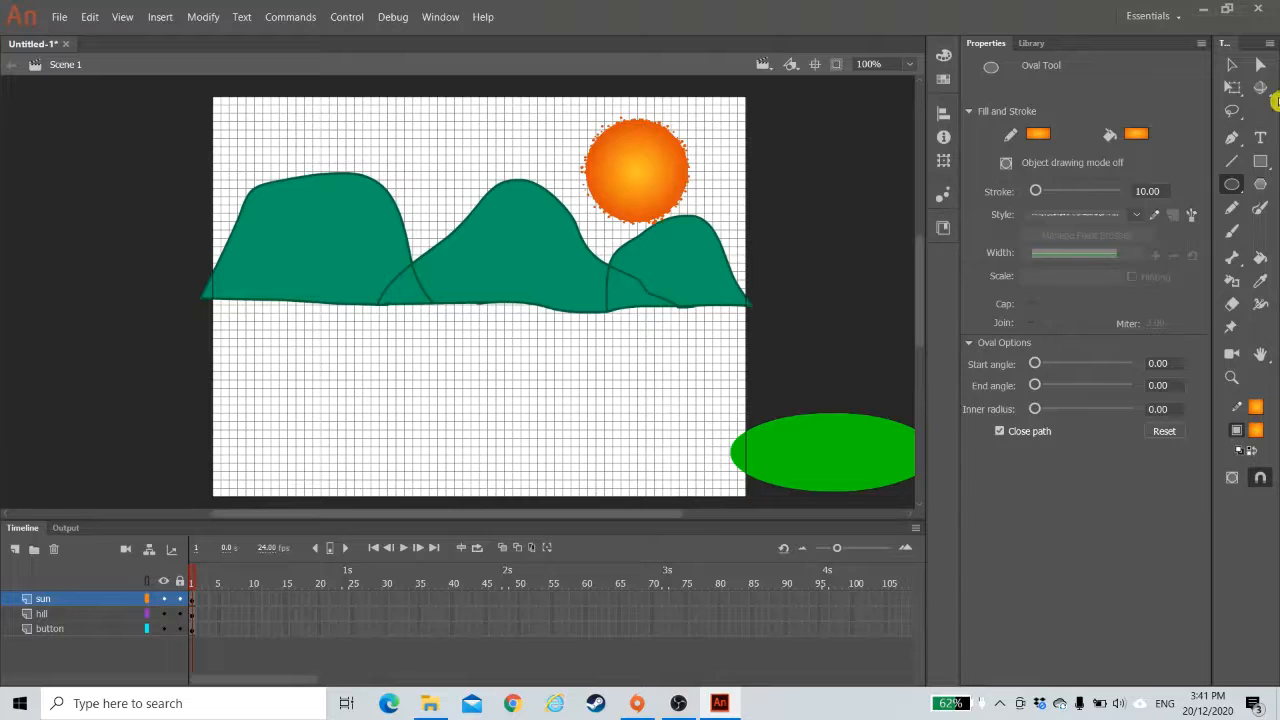
- Move the sun down between the middle and right hills, to about X 410, Y 100
left_click(1232, 64)
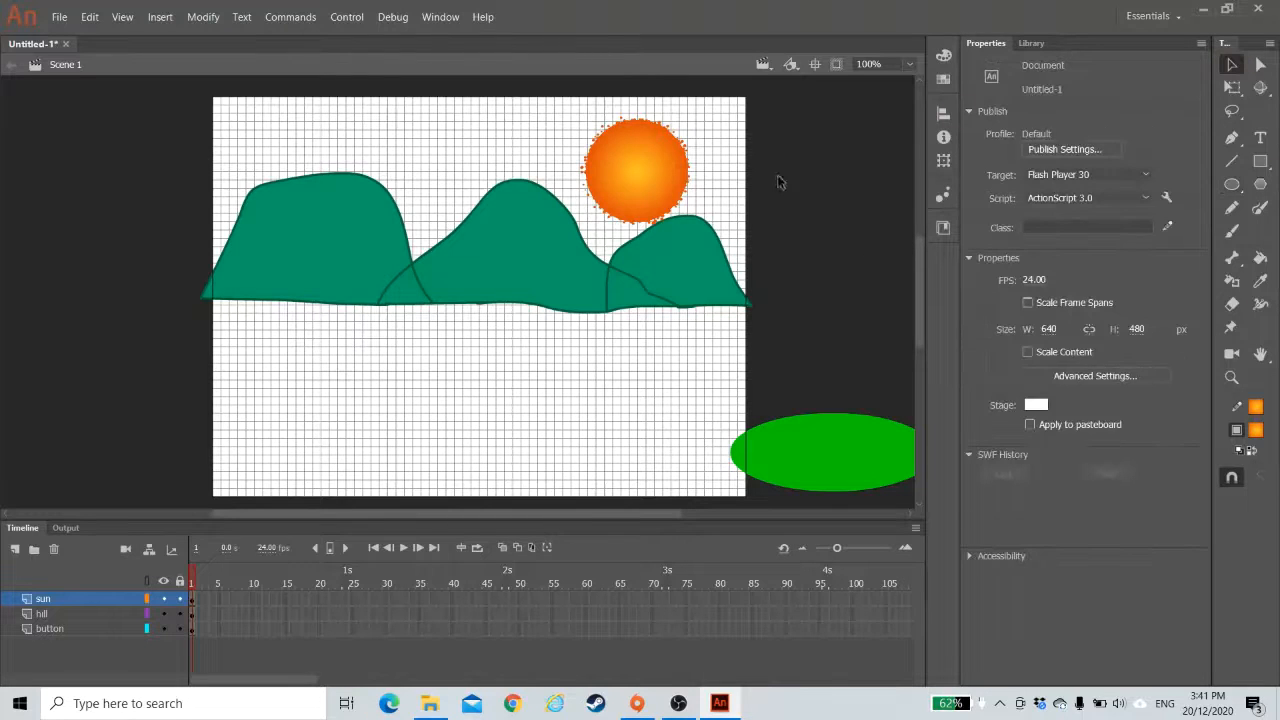
left_click(623, 164)
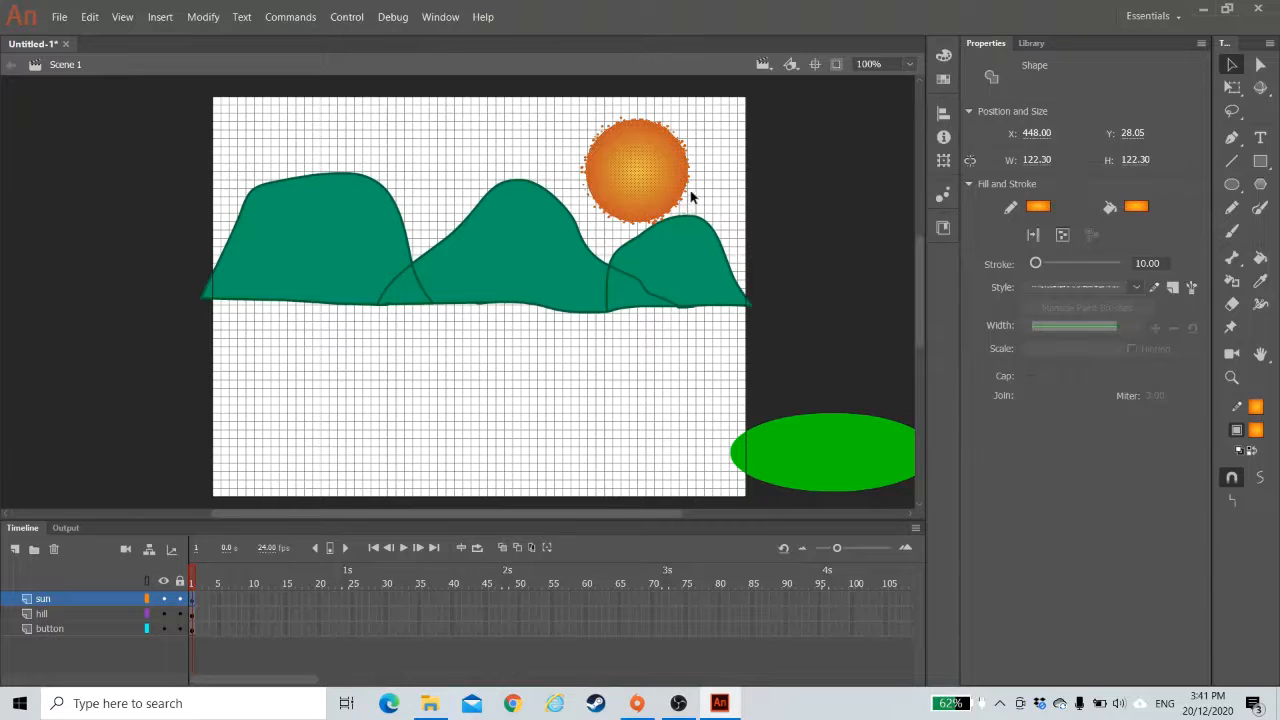
left_click_drag(652, 172, 617, 221)
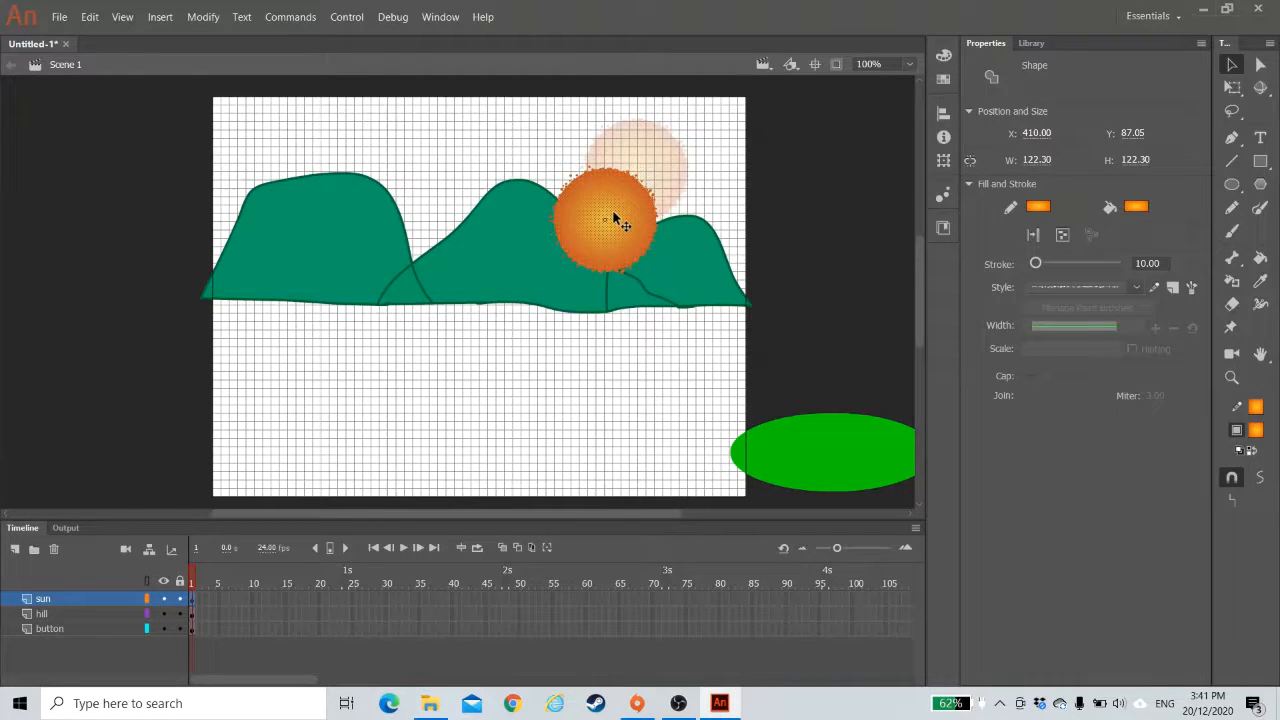
left_click_drag(617, 221, 618, 230)
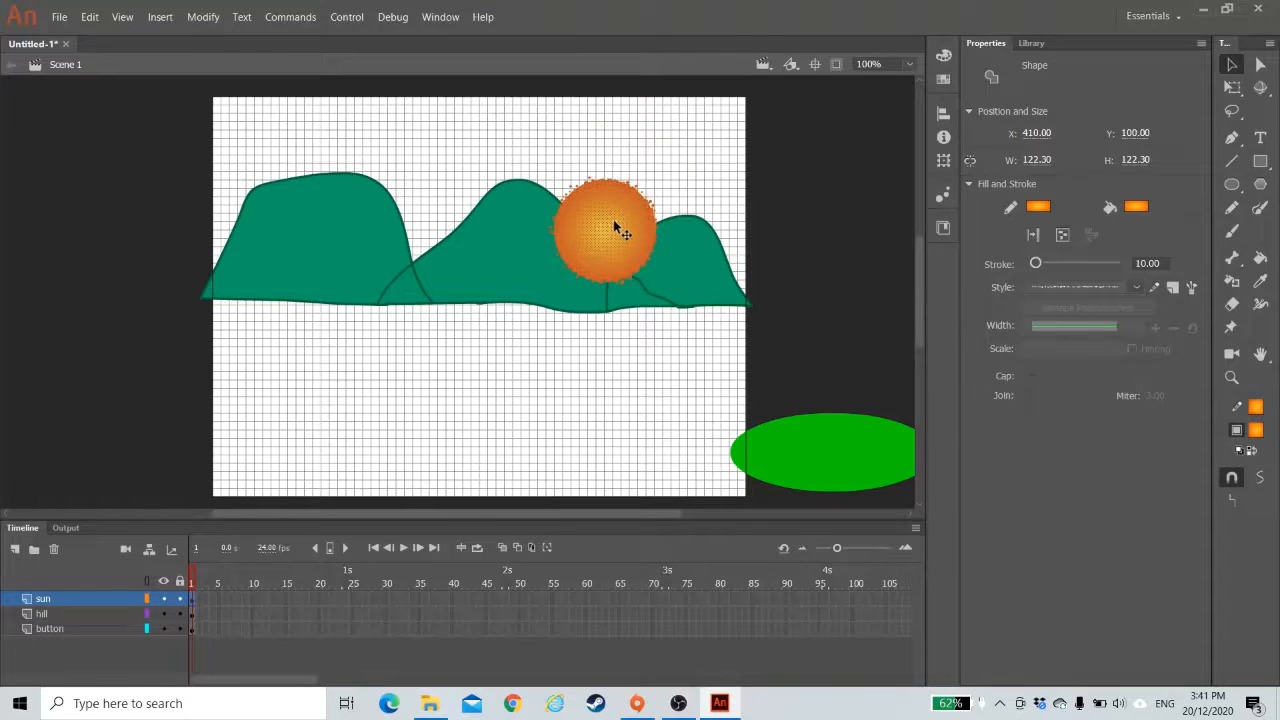
left_click(731, 190)
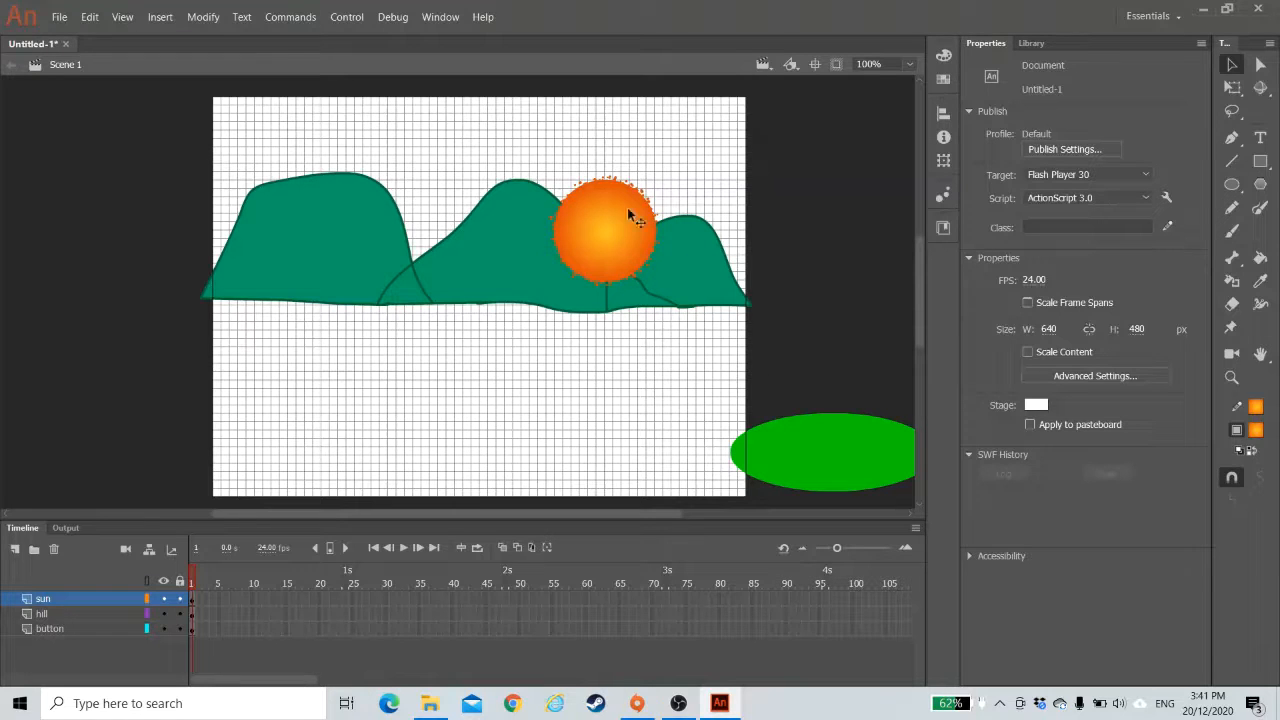
- Move the hill layer above the sun layer so the hills overlap the lower part of the sun
left_click(53, 614)
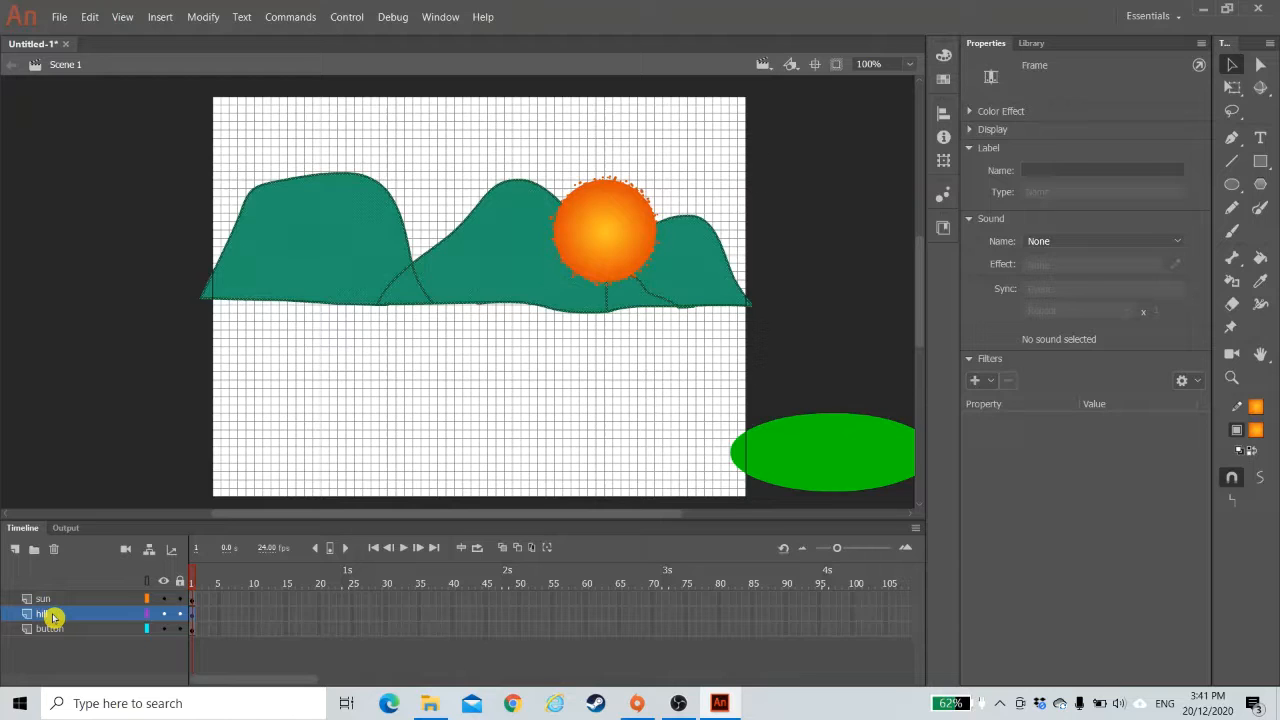
left_click_drag(53, 614, 57, 597)
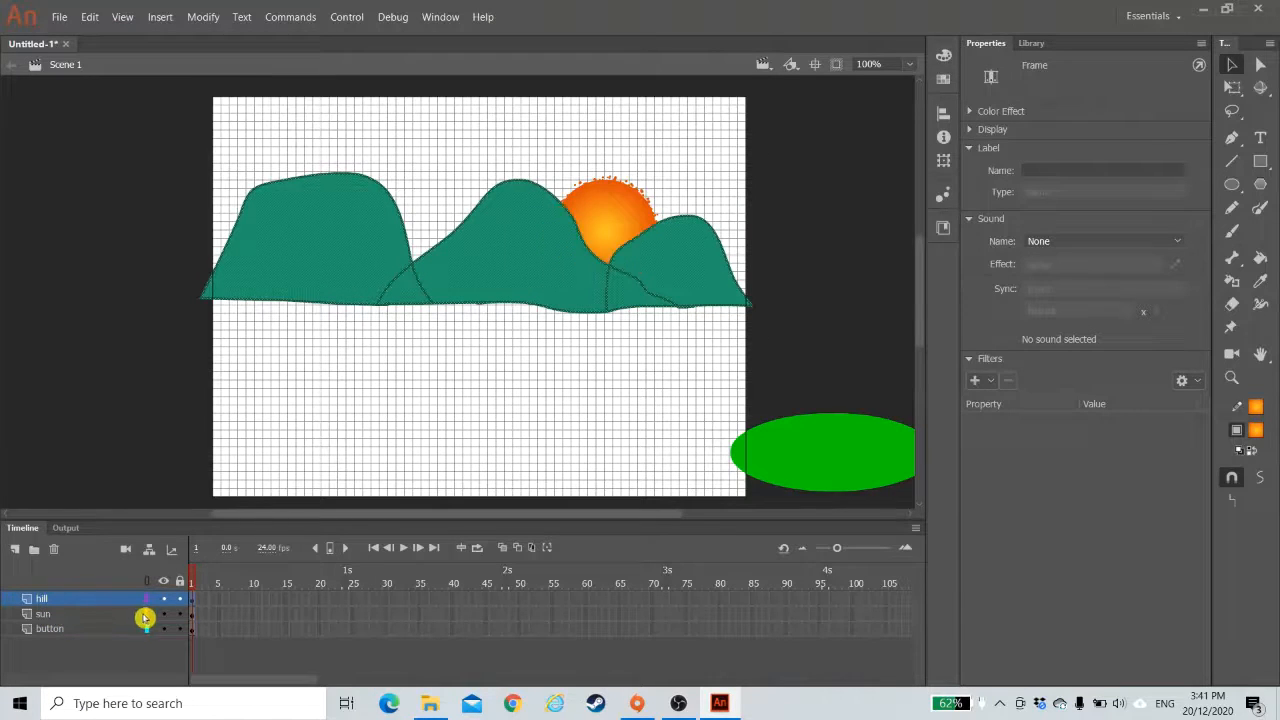
left_click(622, 429)
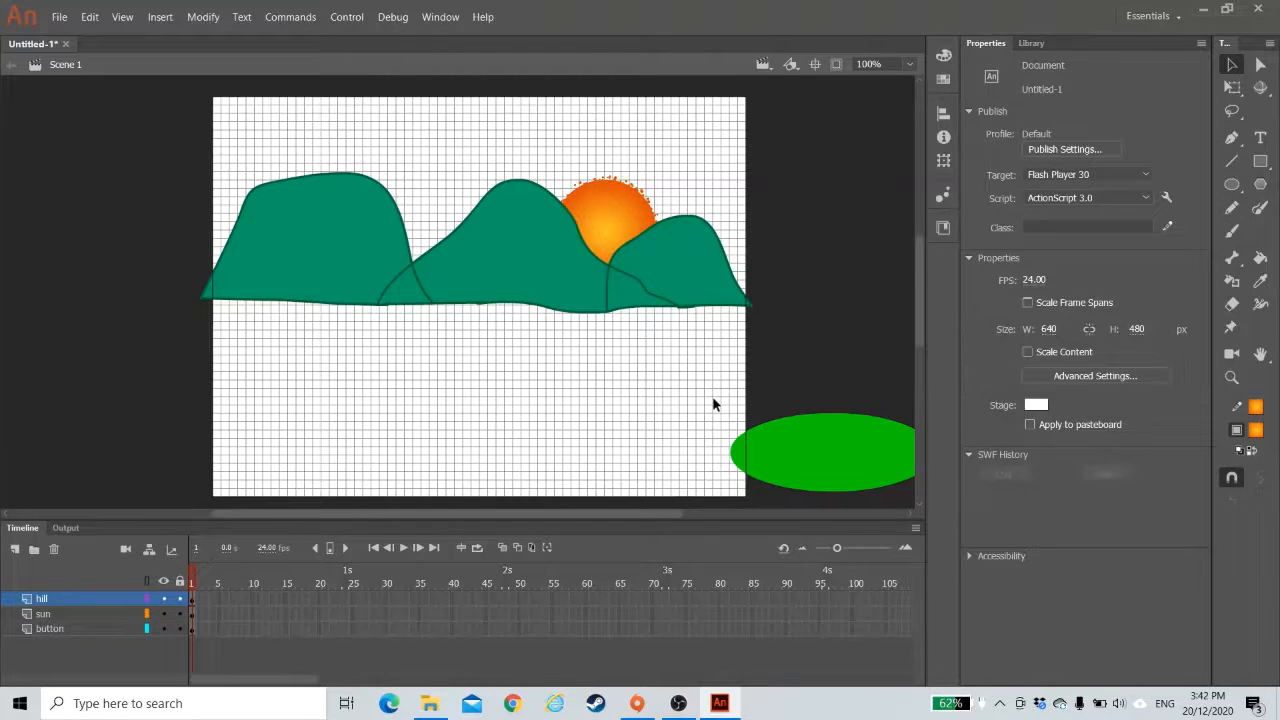
- Add a new layer above the hill layer
scroll(713, 399, "down", 3)
scroll(713, 399, "up", 3)
left_click(20, 550)
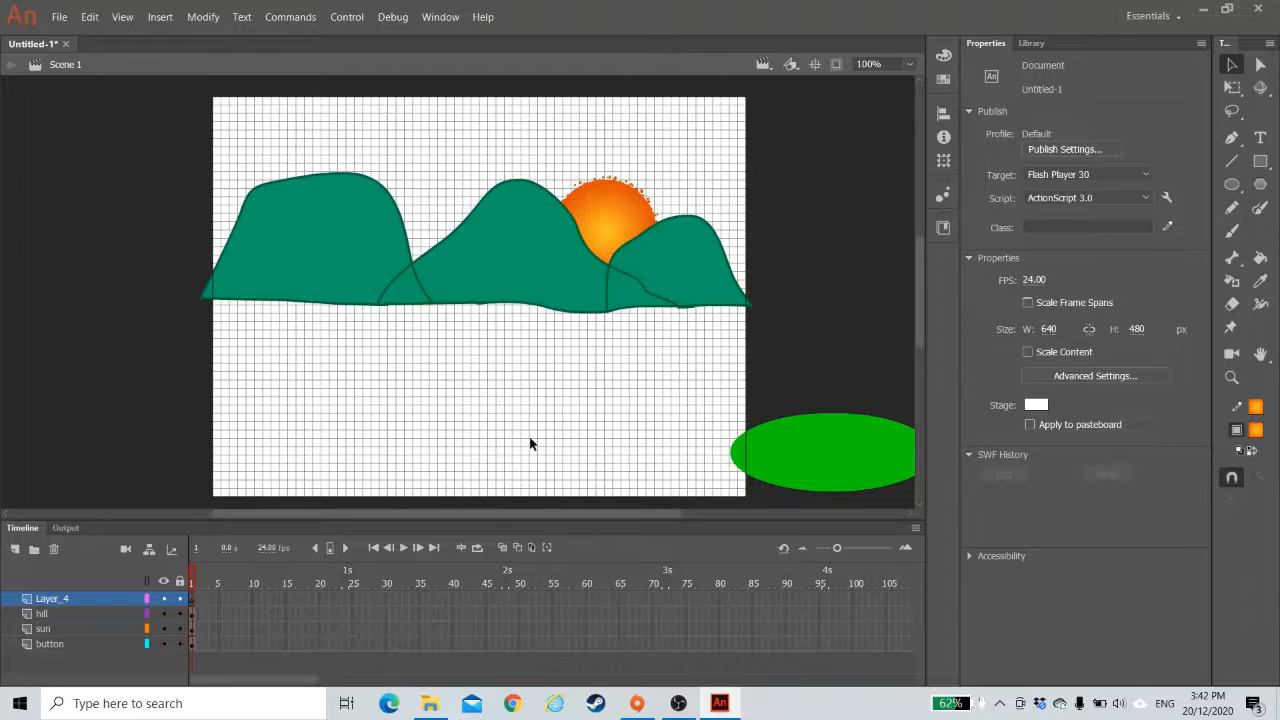
- Activate the Pencil tool with a brown #663300 stroke, solid line style and stroke size 3
scroll(530, 443, "down", 5)
scroll(530, 443, "down", 3)
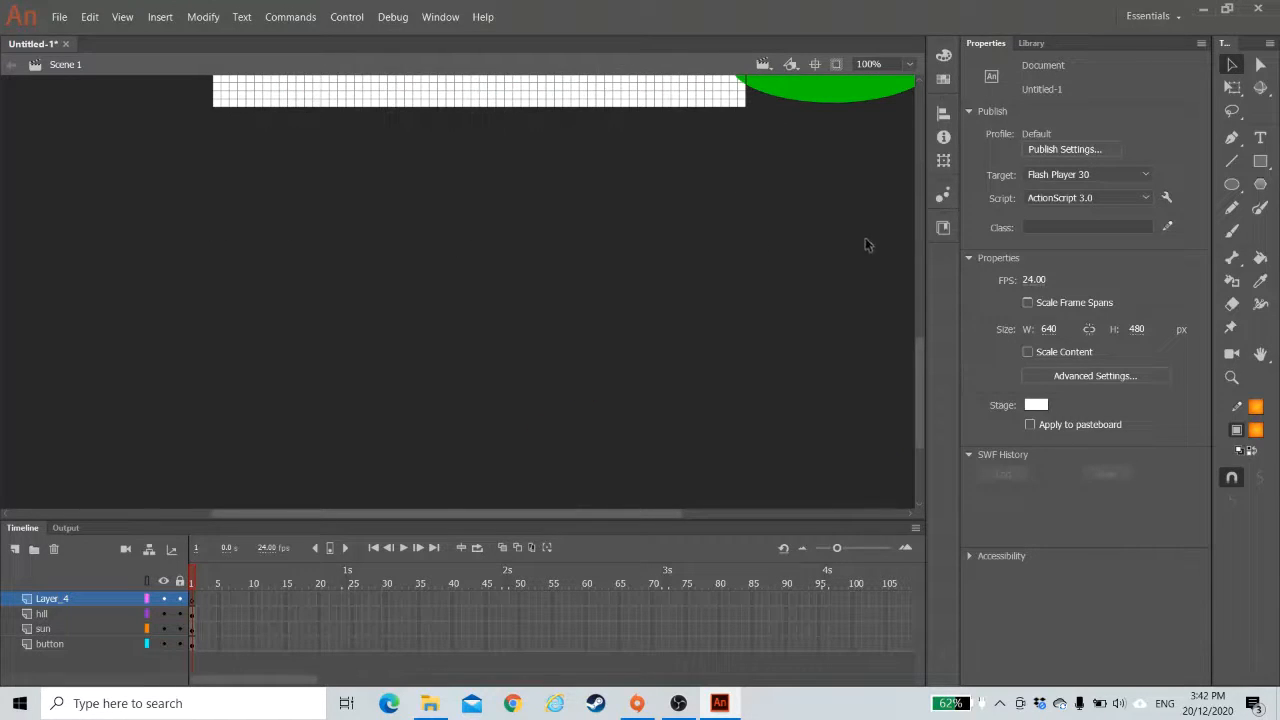
left_click(1234, 209)
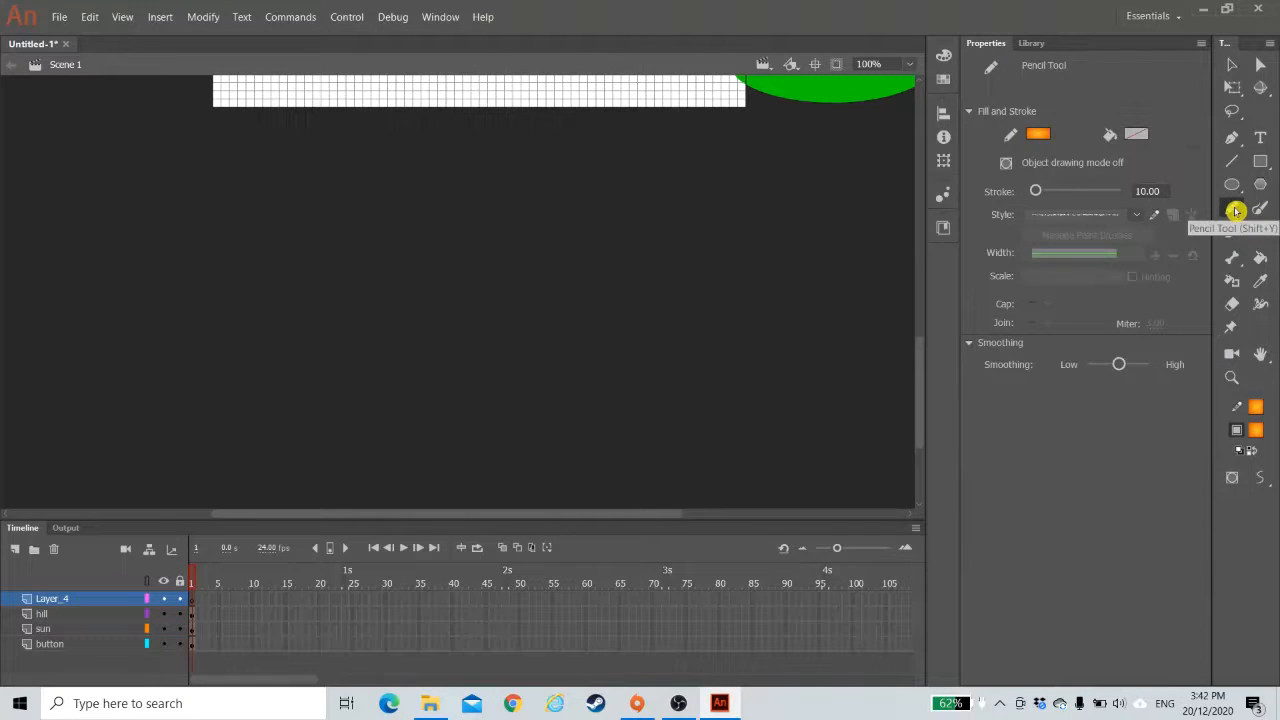
left_click(1038, 133)
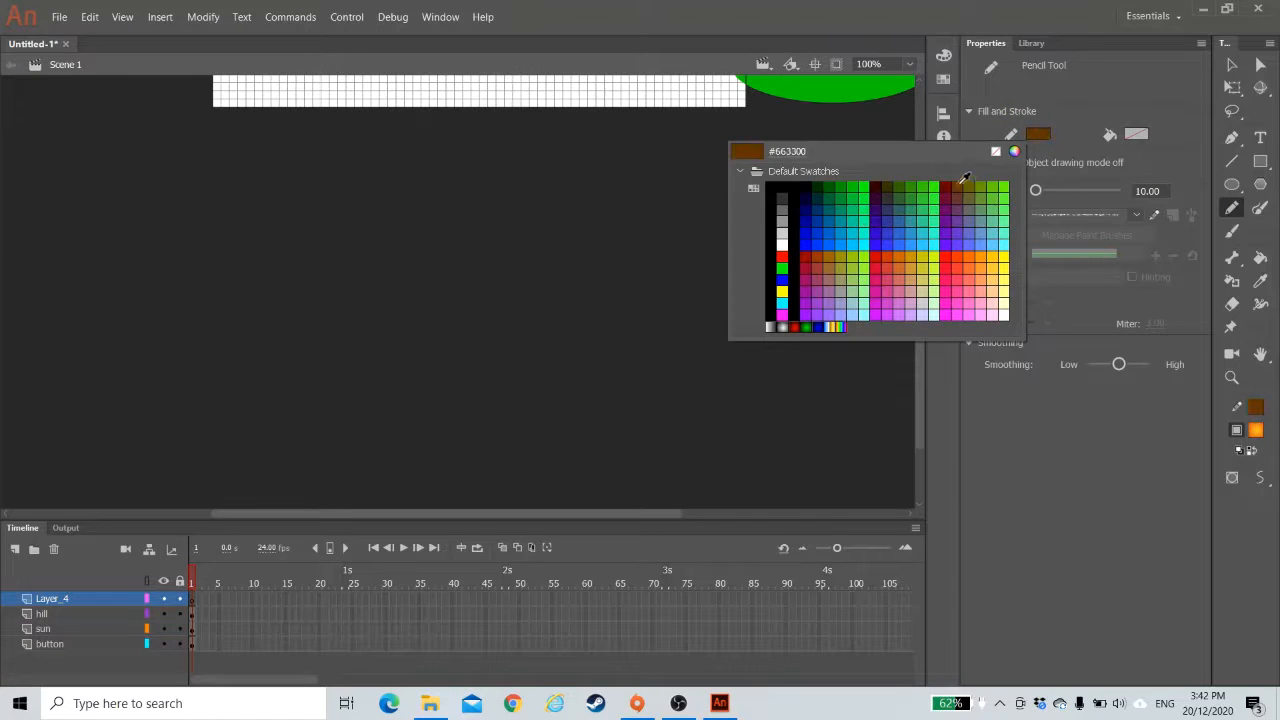
left_click(957, 185)
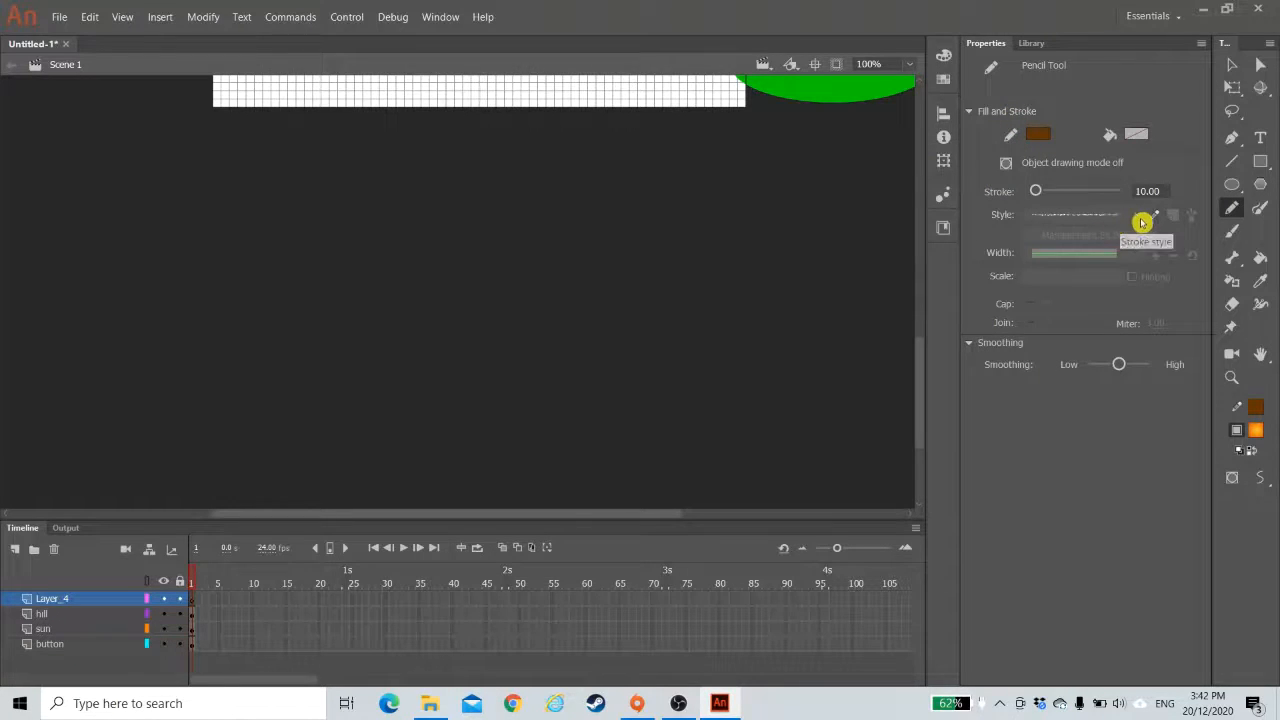
left_click(1138, 219)
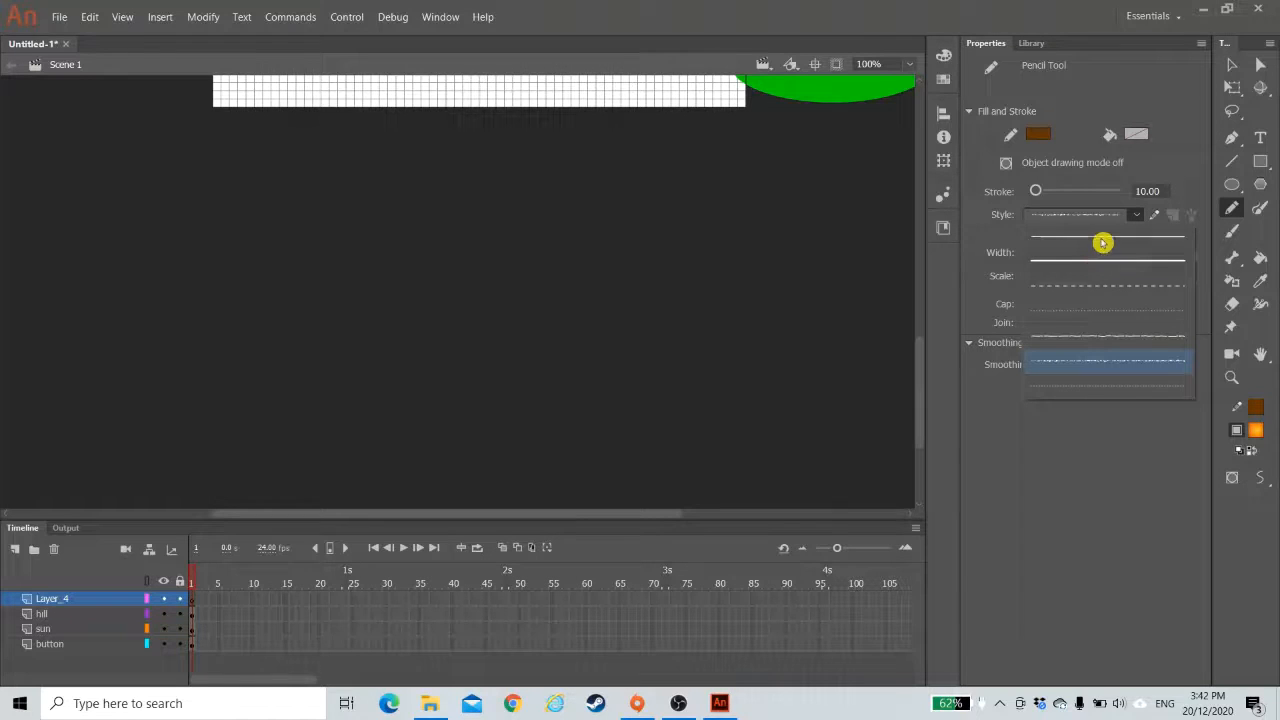
left_click(1100, 270)
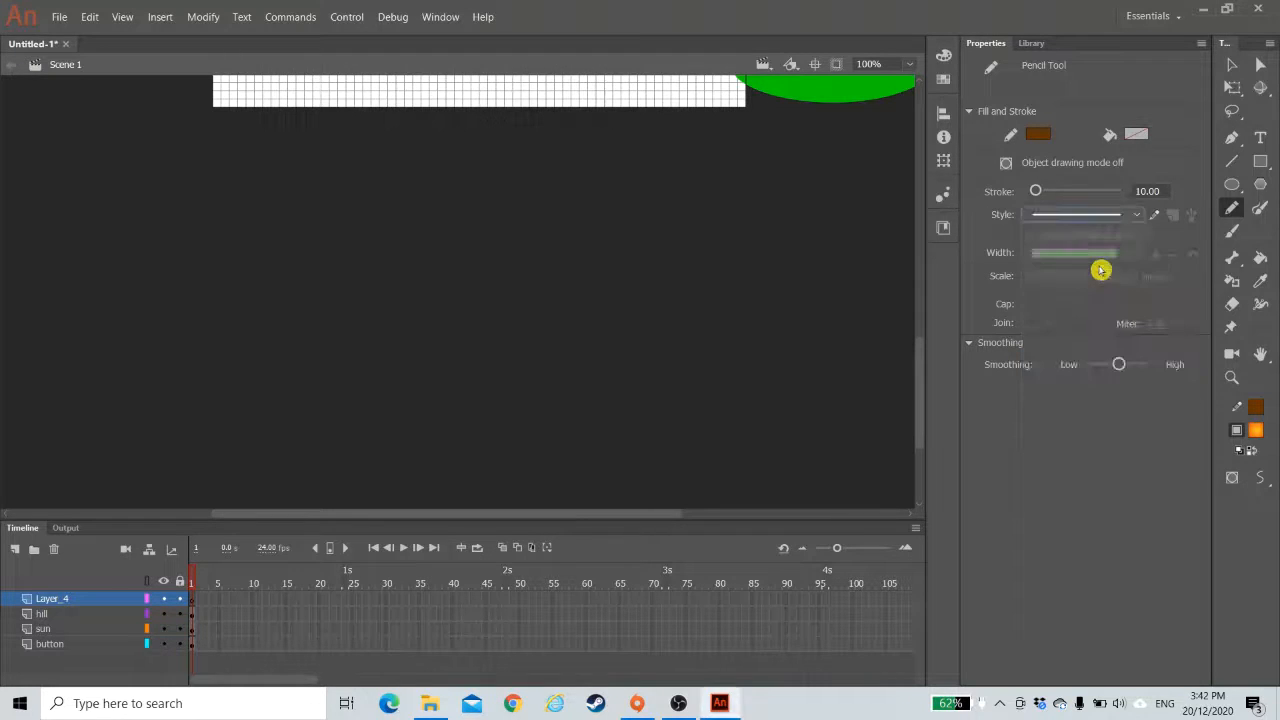
left_click(1147, 191)
left_click(1069, 193)
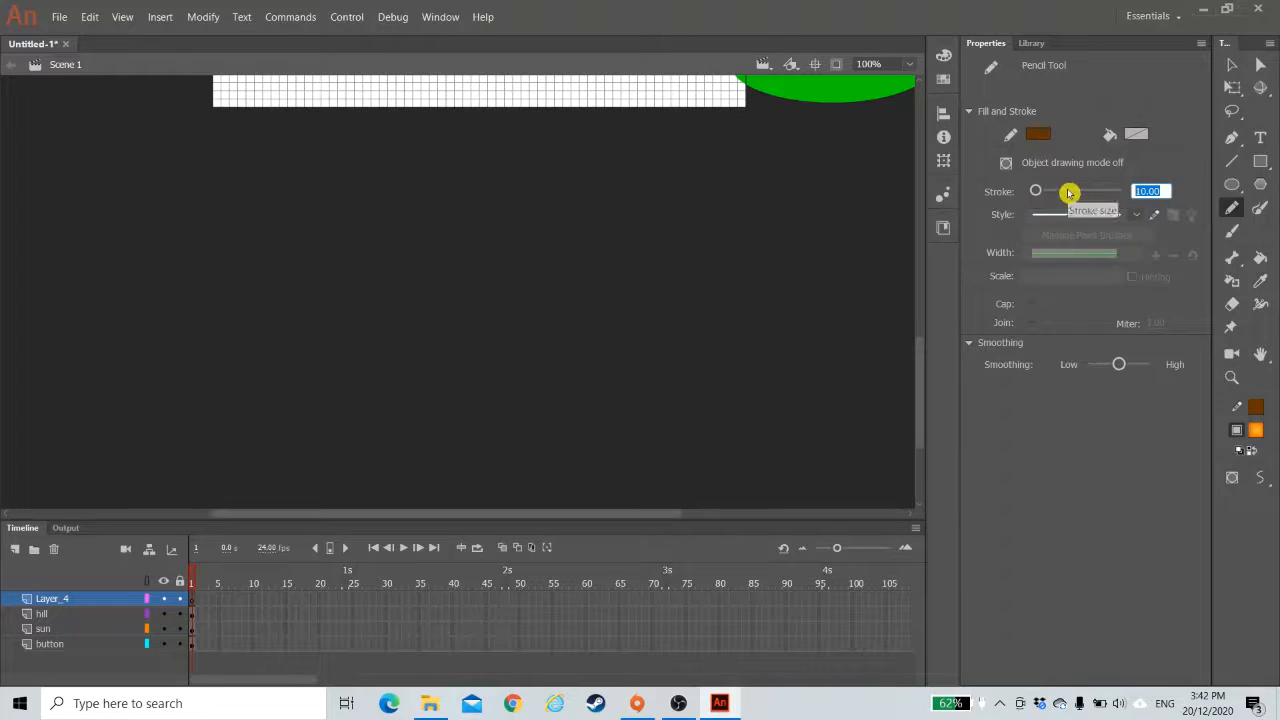
type("3")
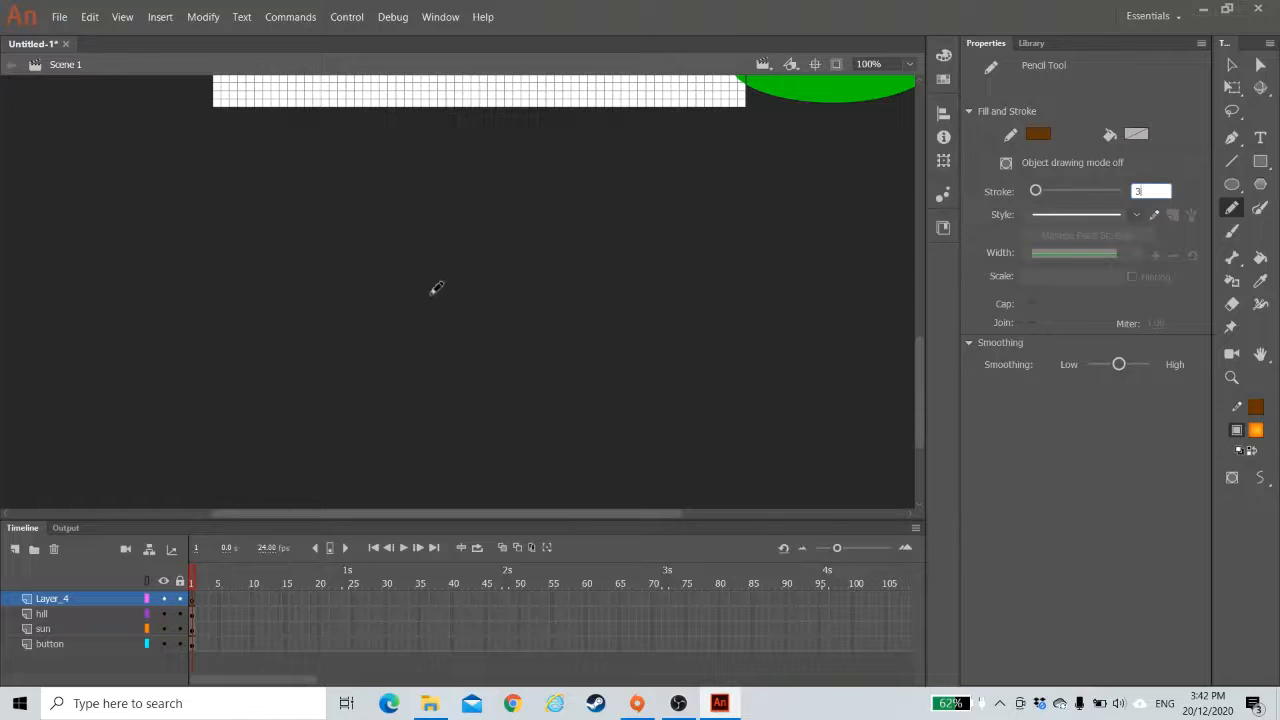
- Draw a curved, tapering palm trunk below the stage, with a root on each side of its base and five short bark lines
left_click_drag(371, 447, 380, 412)
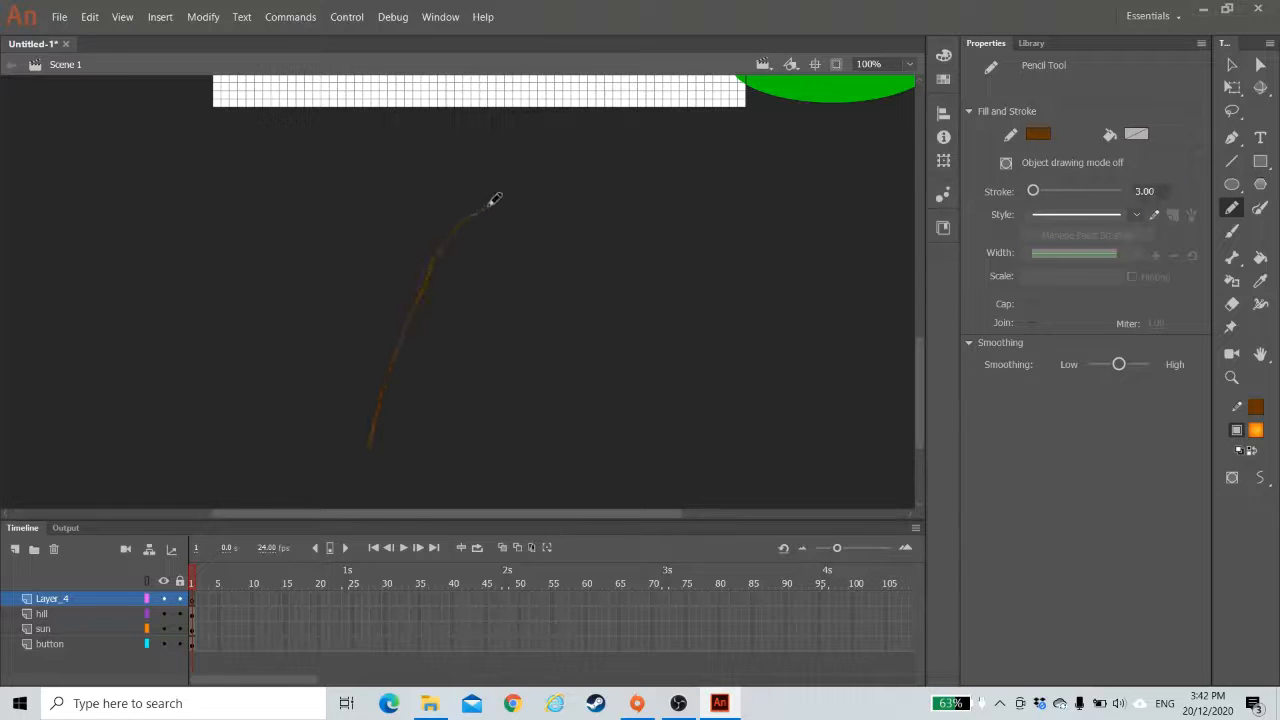
left_click_drag(494, 200, 465, 392)
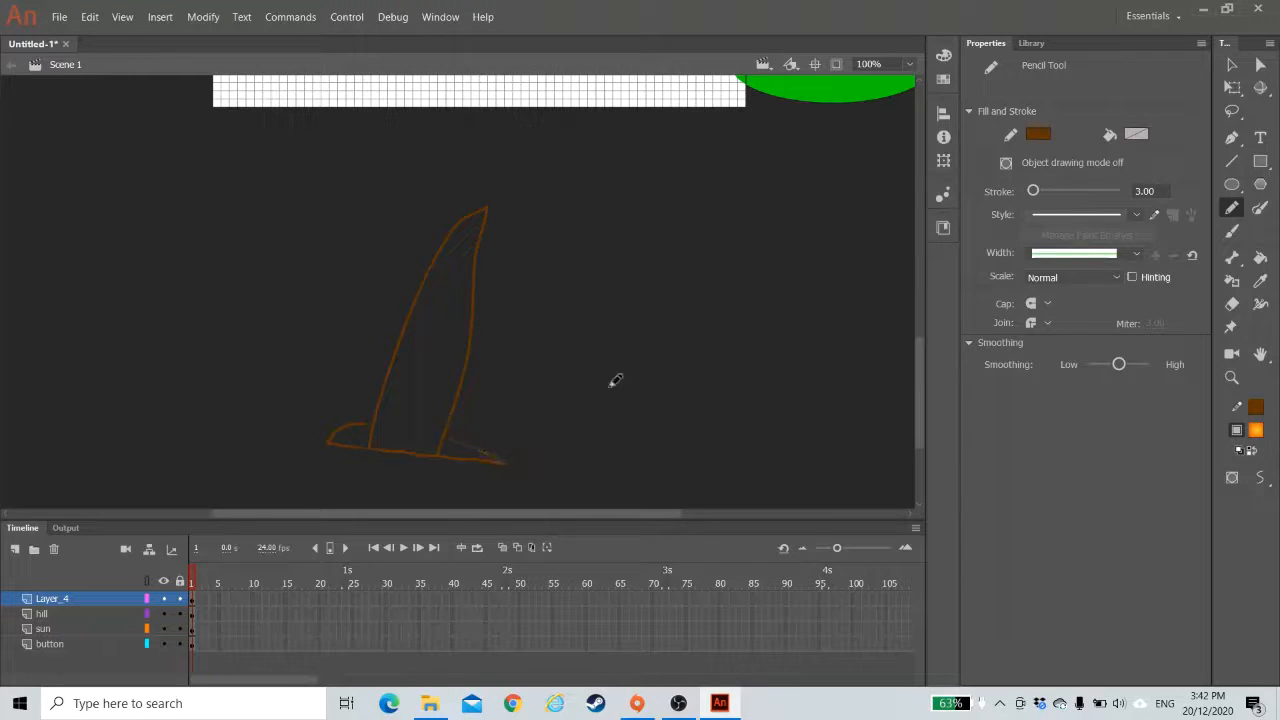
scroll(605, 381, "up", 2)
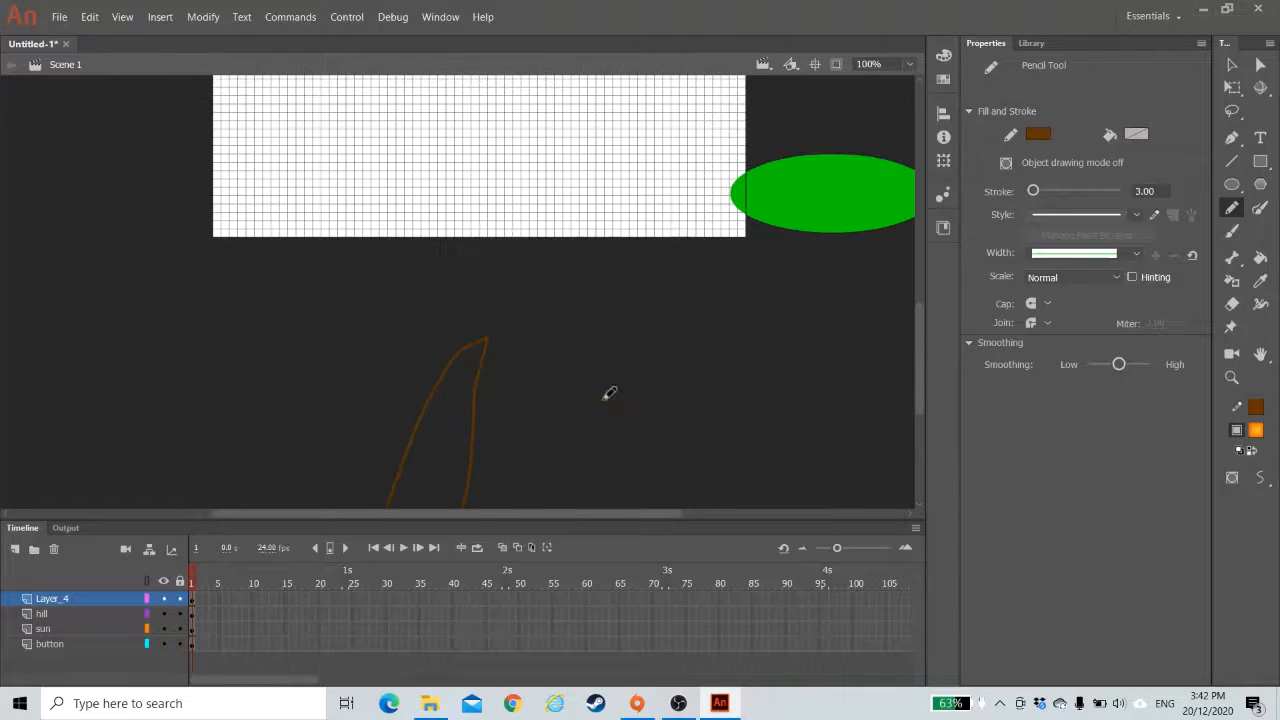
scroll(600, 385, "down", 2)
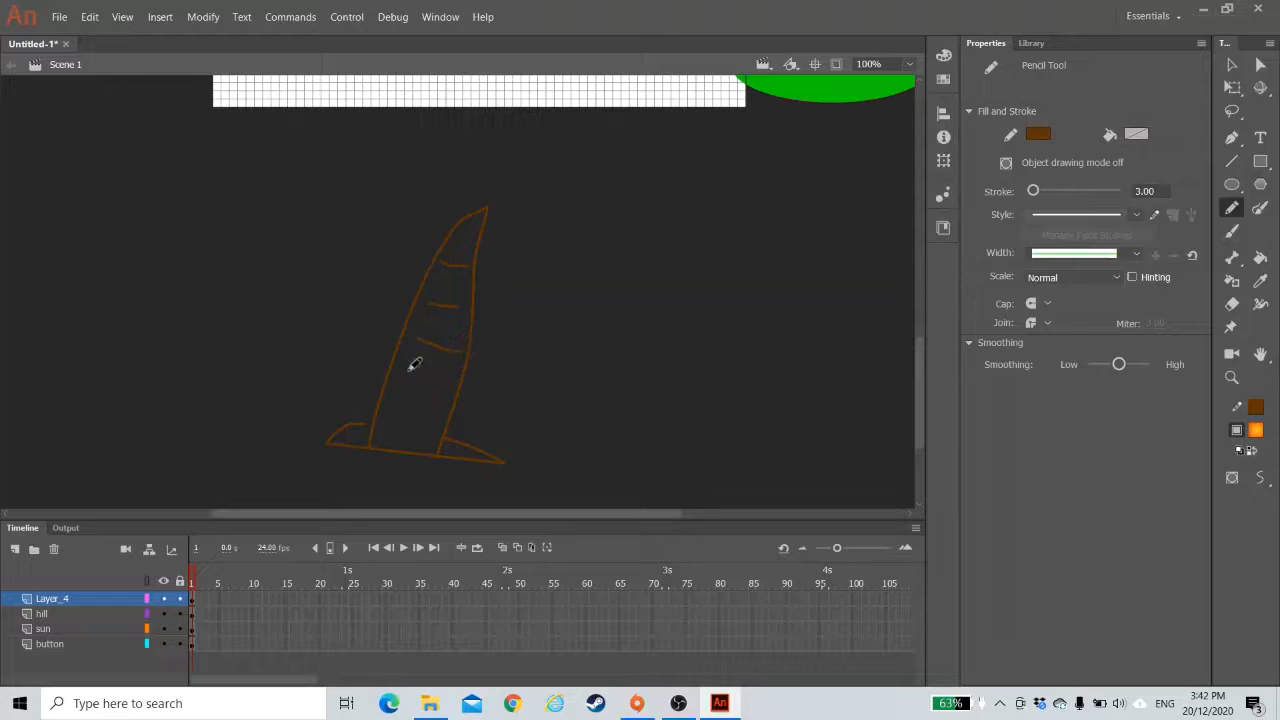
left_click_drag(401, 376, 449, 379)
scroll(590, 420, "up", 2)
scroll(600, 420, "down", 2)
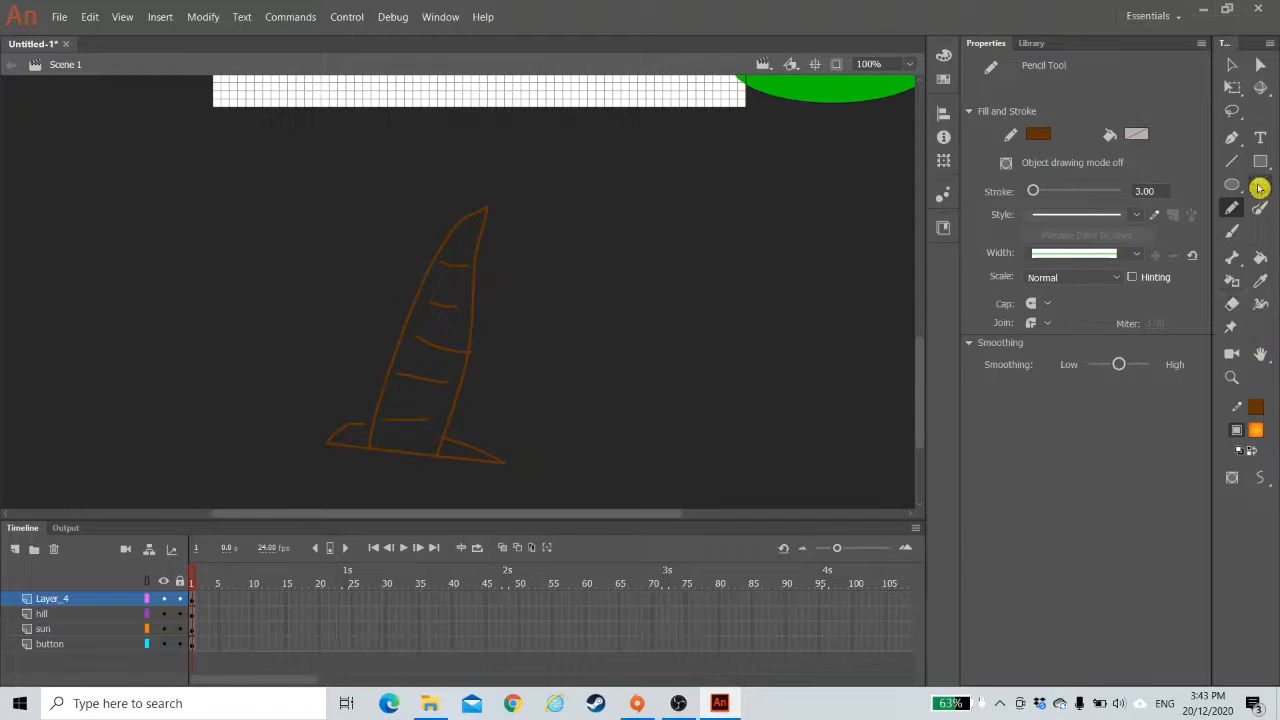
- Fill the palm trunk with golden brown using the Paint Bucket tool
left_click(1260, 258)
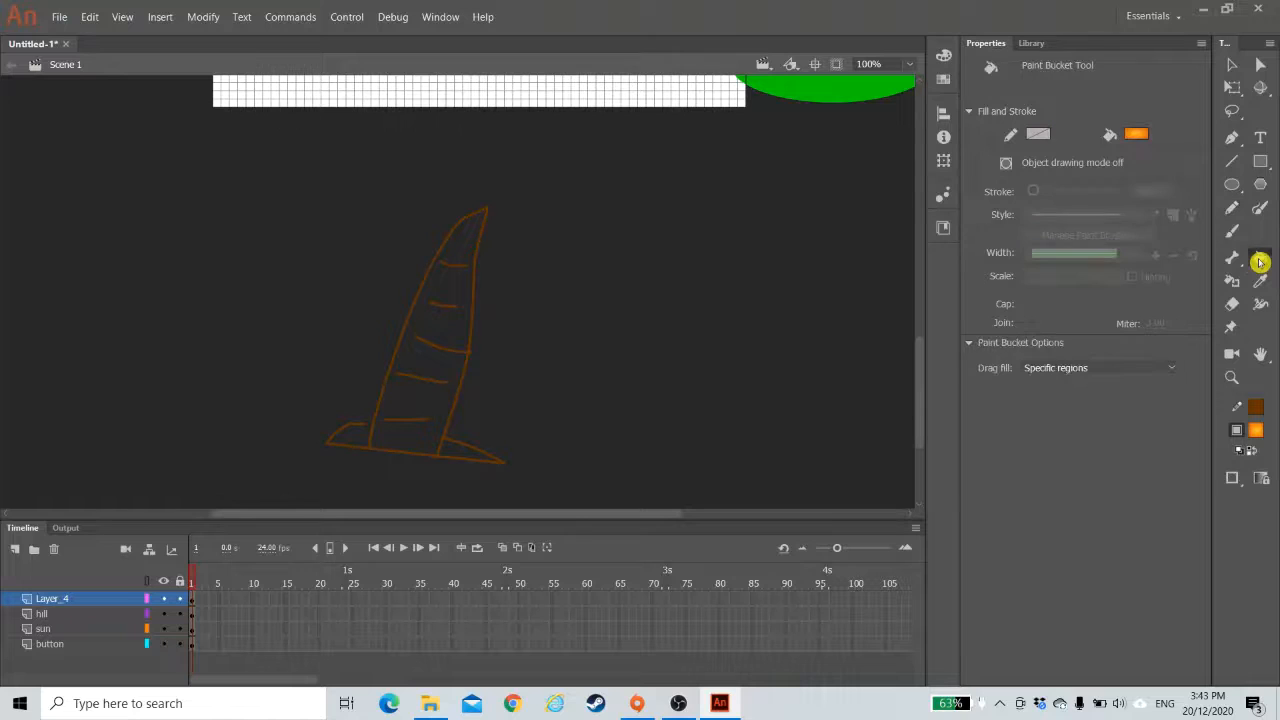
left_click(1128, 138)
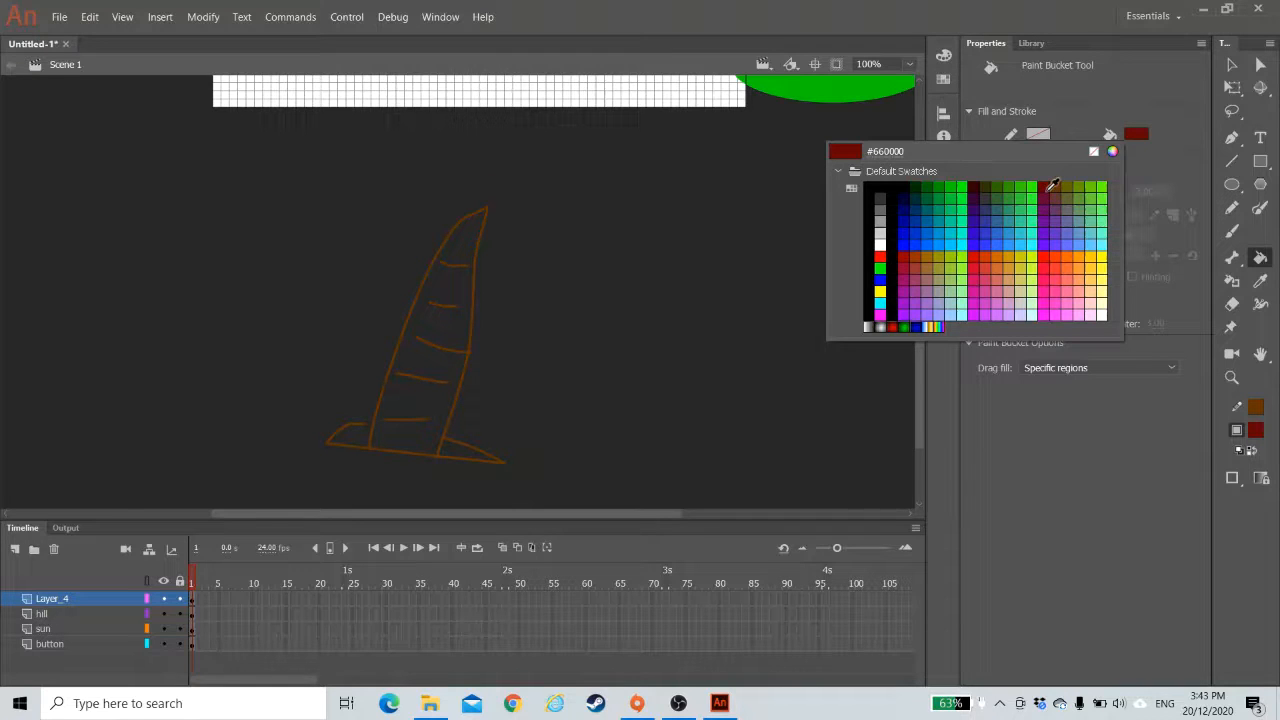
left_click(993, 181)
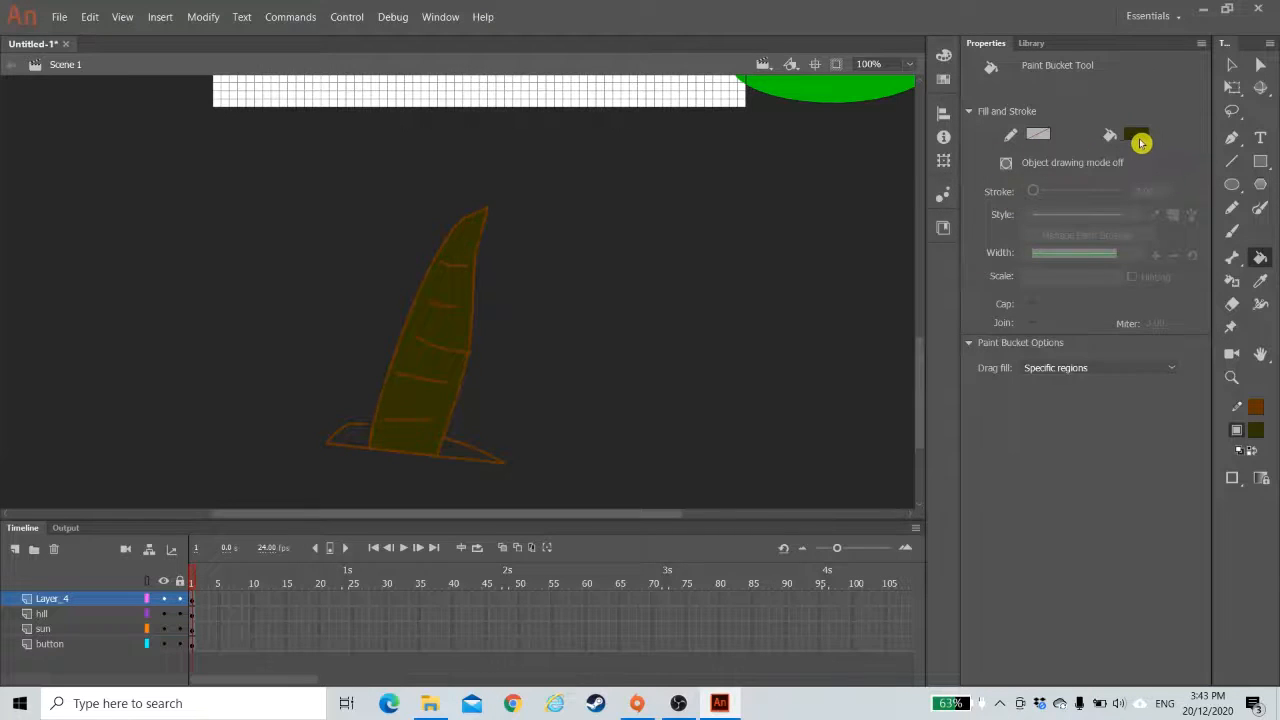
left_click(1138, 136)
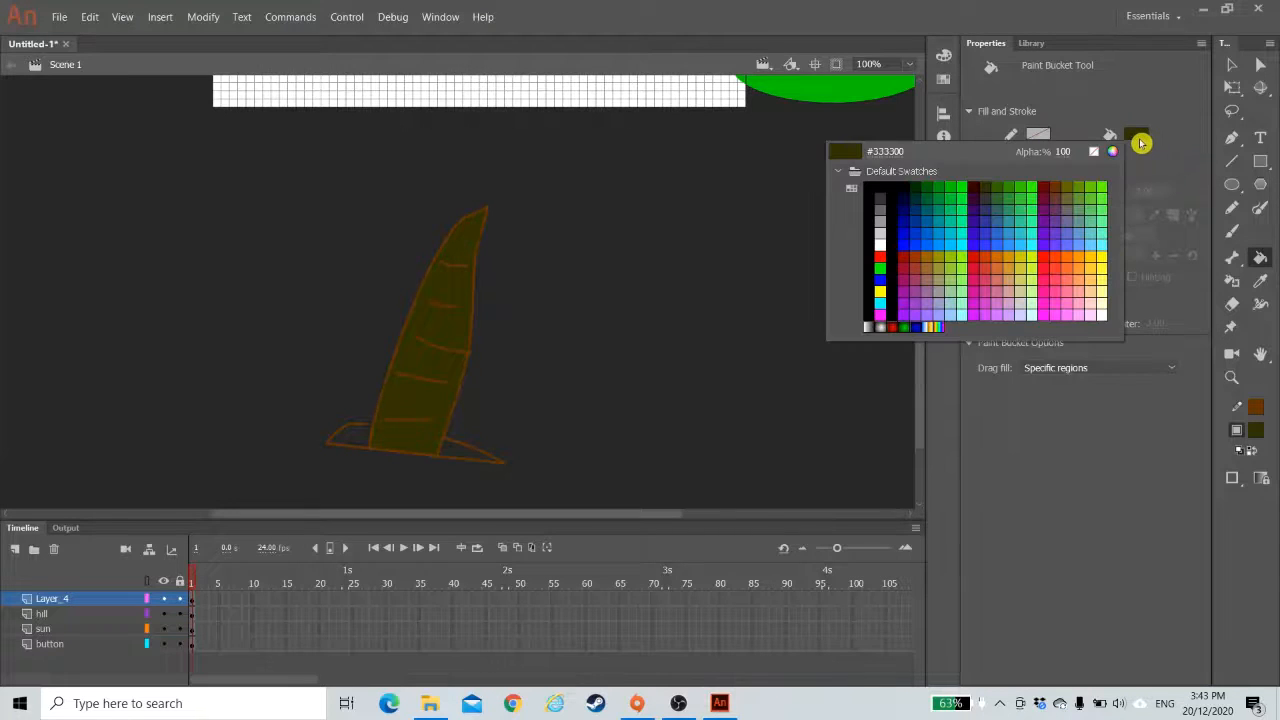
left_click(921, 278)
left_click(446, 330)
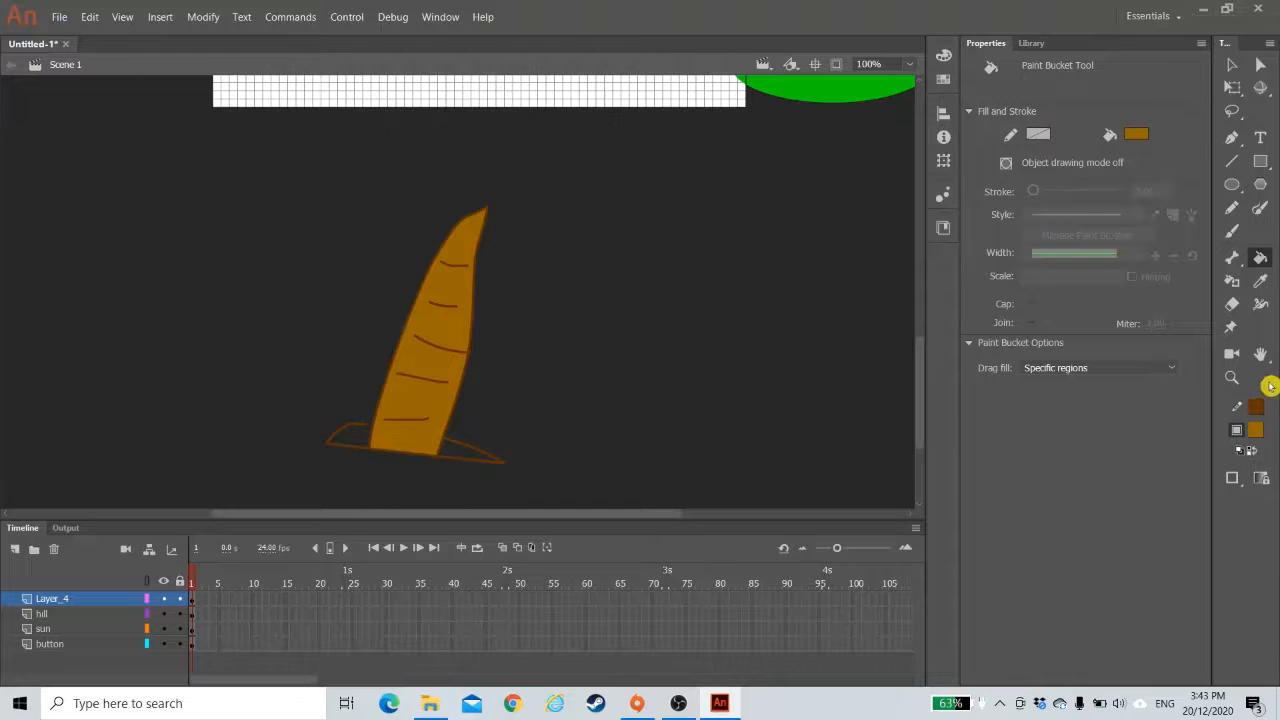
- Close the outline gaps where the roots meet the trunk with the Pencil tool and fill the left root golden brown
left_click(1233, 210)
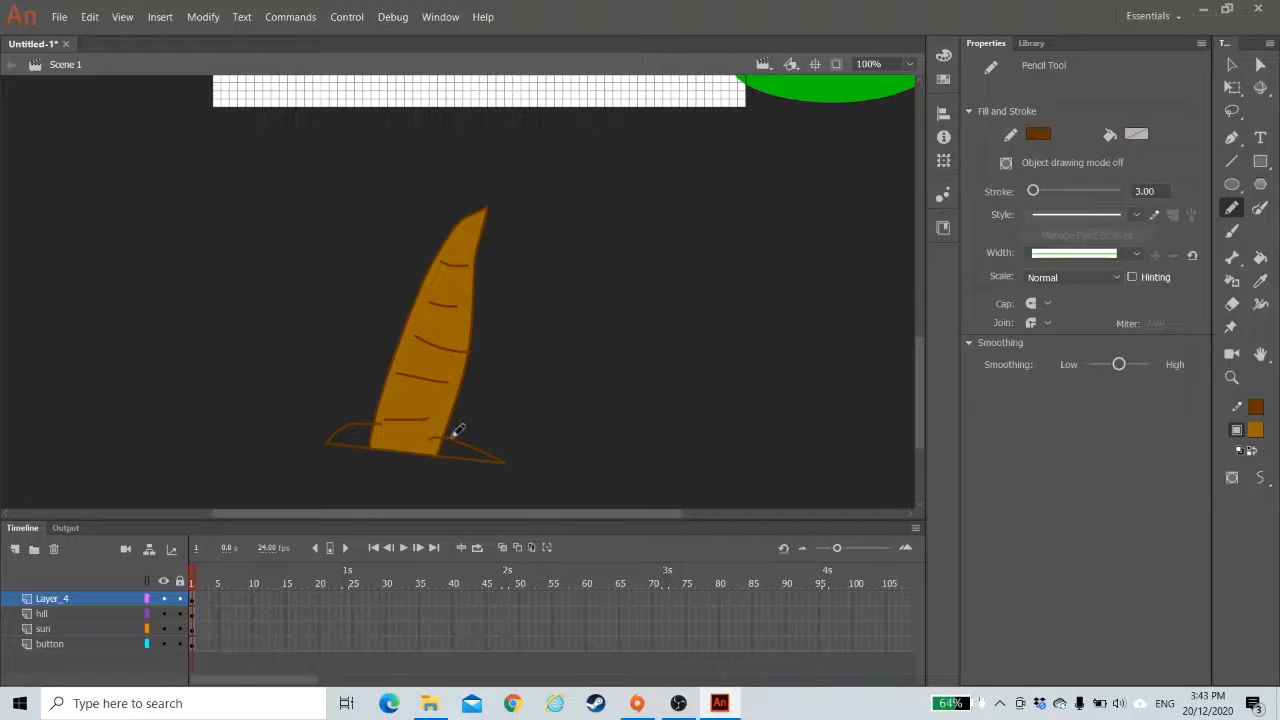
left_click(1261, 258)
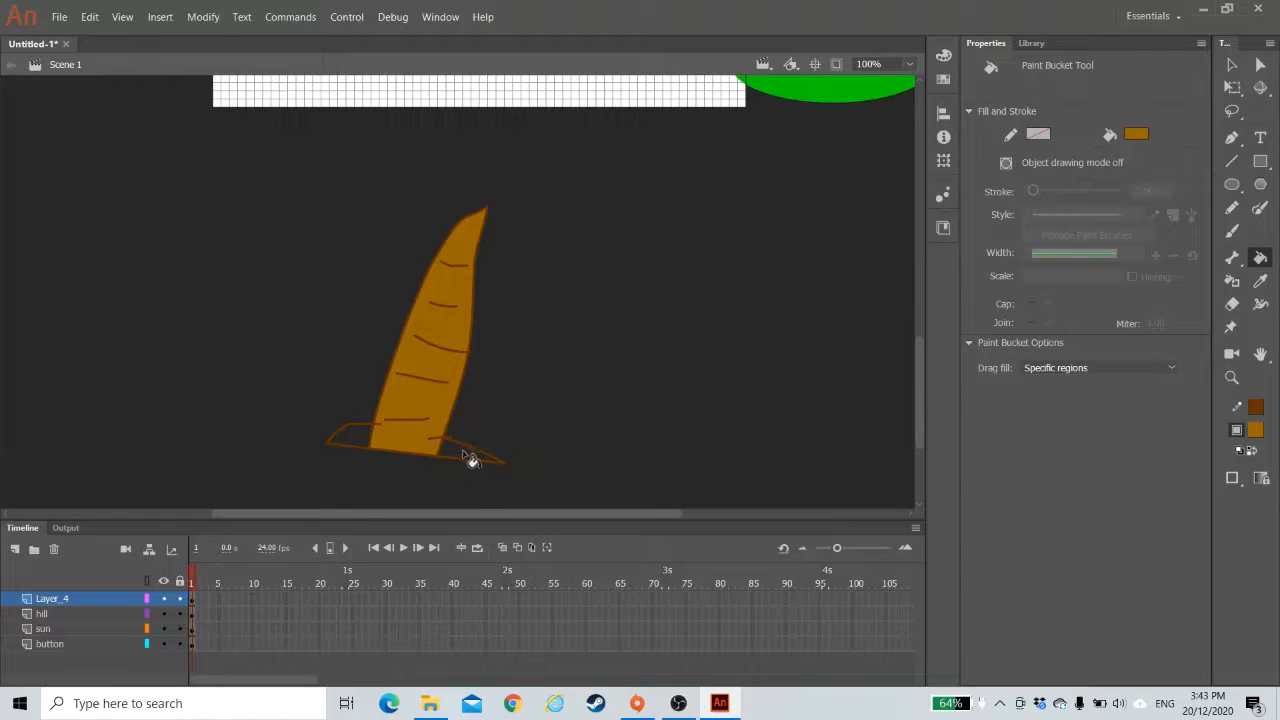
left_click(355, 440)
- Pencil extra brown lines along the right root and its joint with the trunk, and fill its enclosed areas golden brown
left_click(1235, 213)
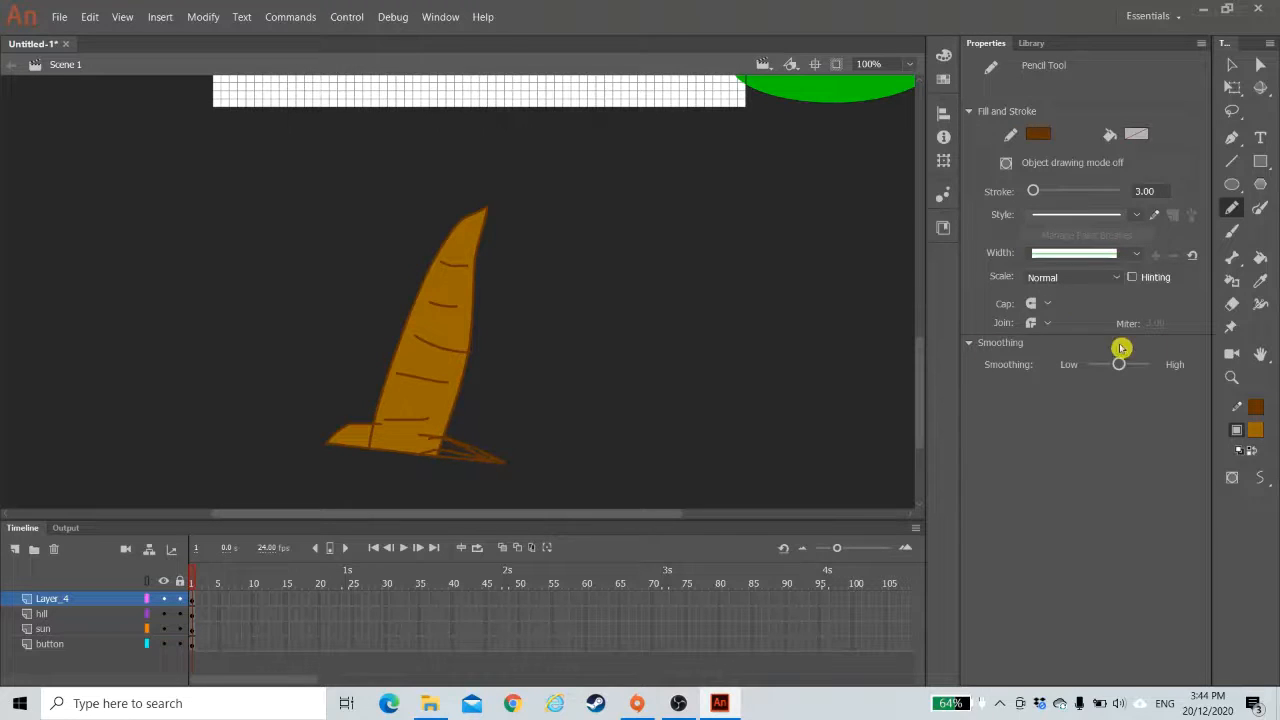
left_click(1260, 258)
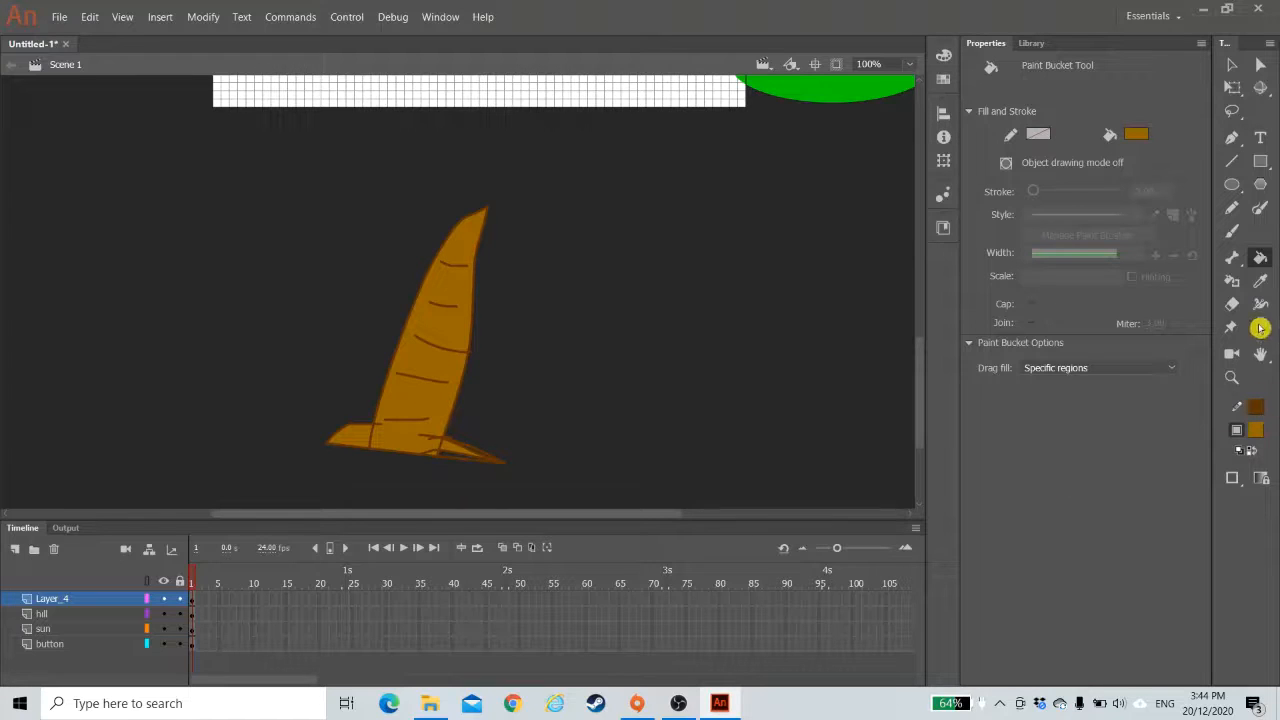
left_click(1234, 212)
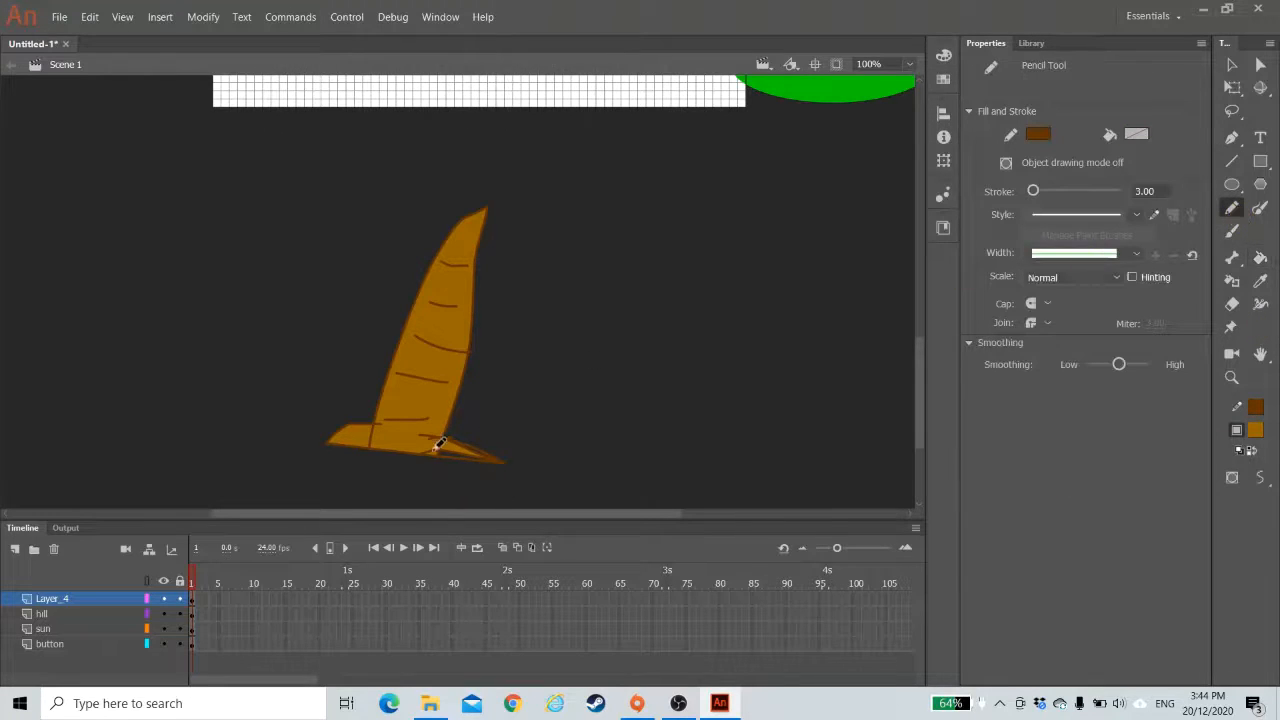
left_click(1260, 262)
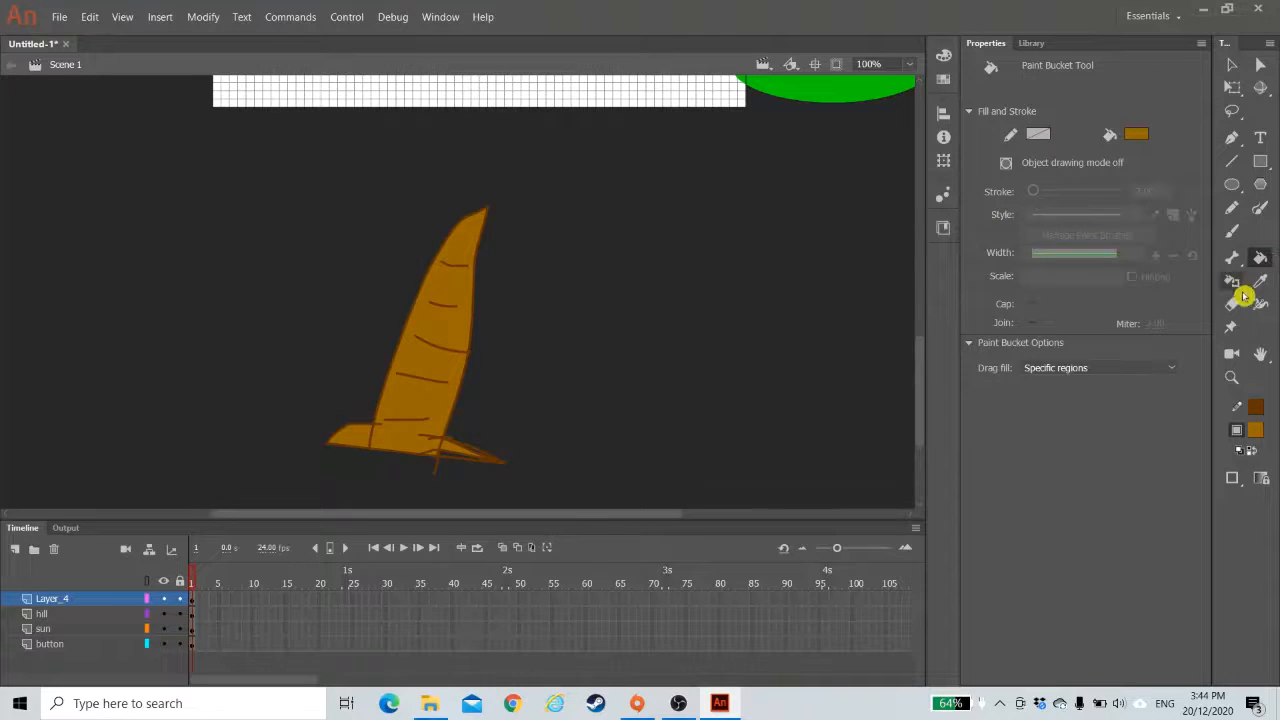
- Set the Pencil stroke to green and draw a crown of long looping palm leaves radiating from the top of the trunk
scroll(589, 278, "up", 3)
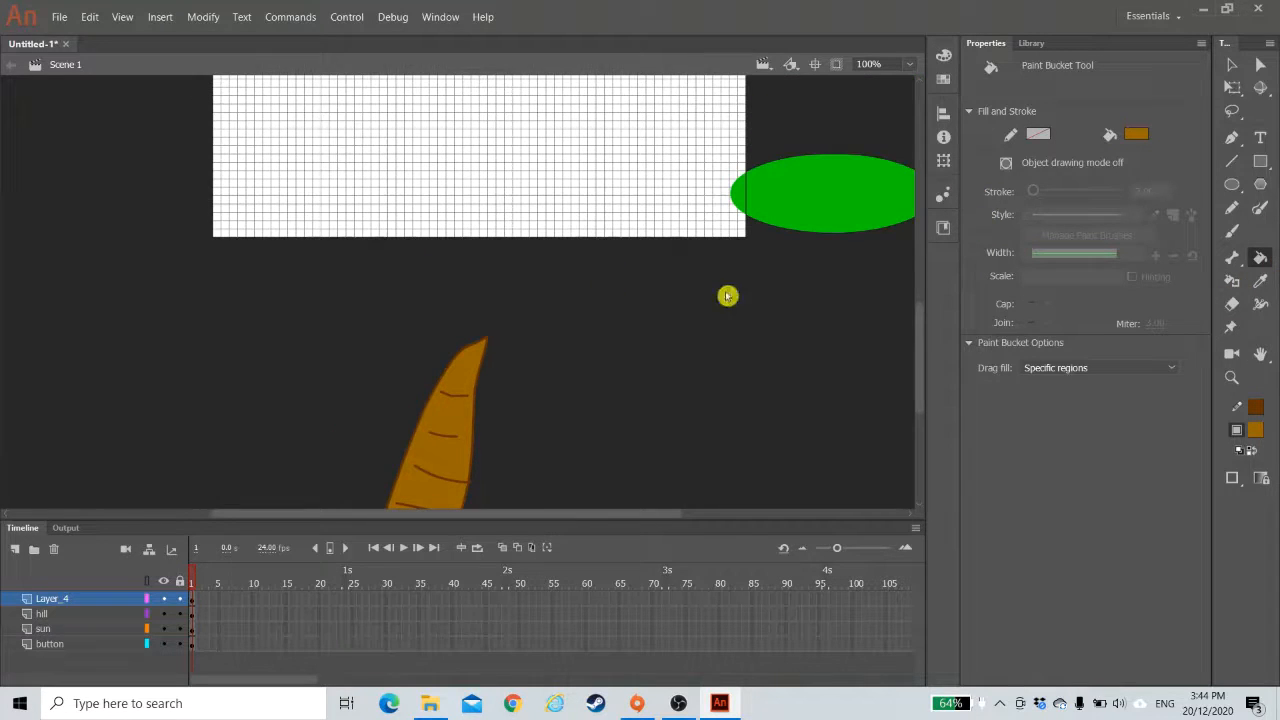
left_click(1233, 209)
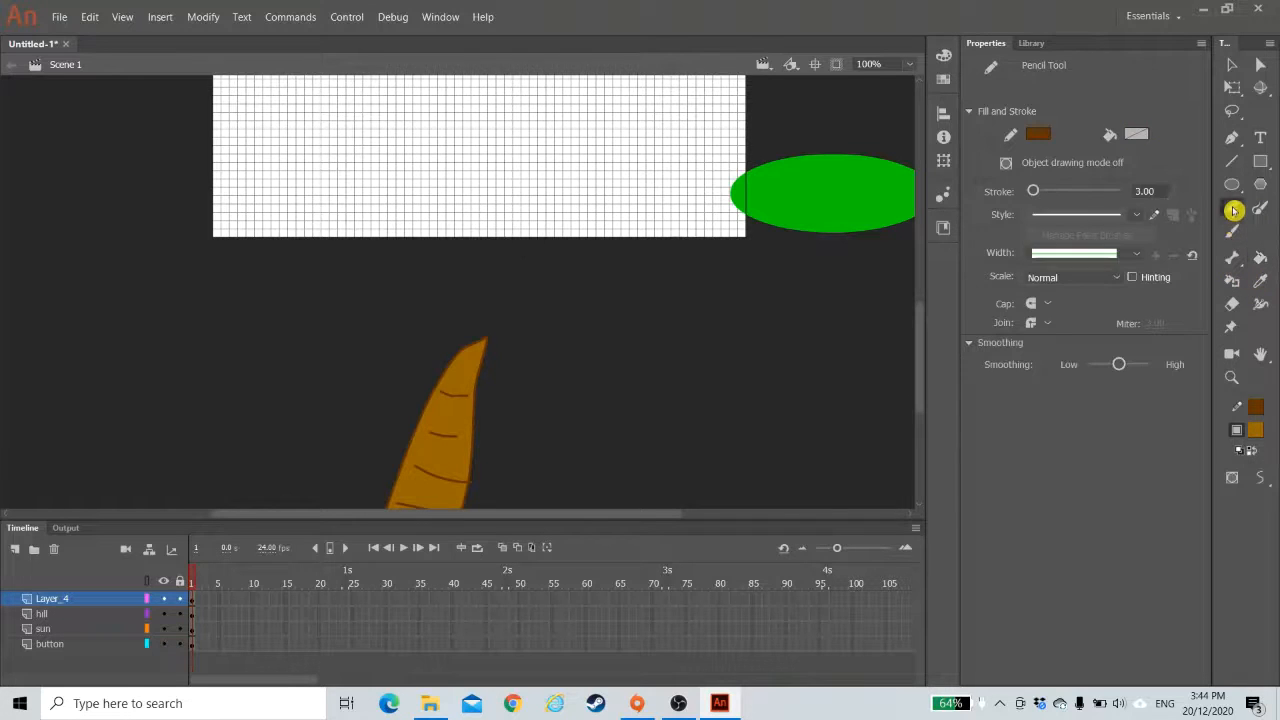
left_click(1040, 135)
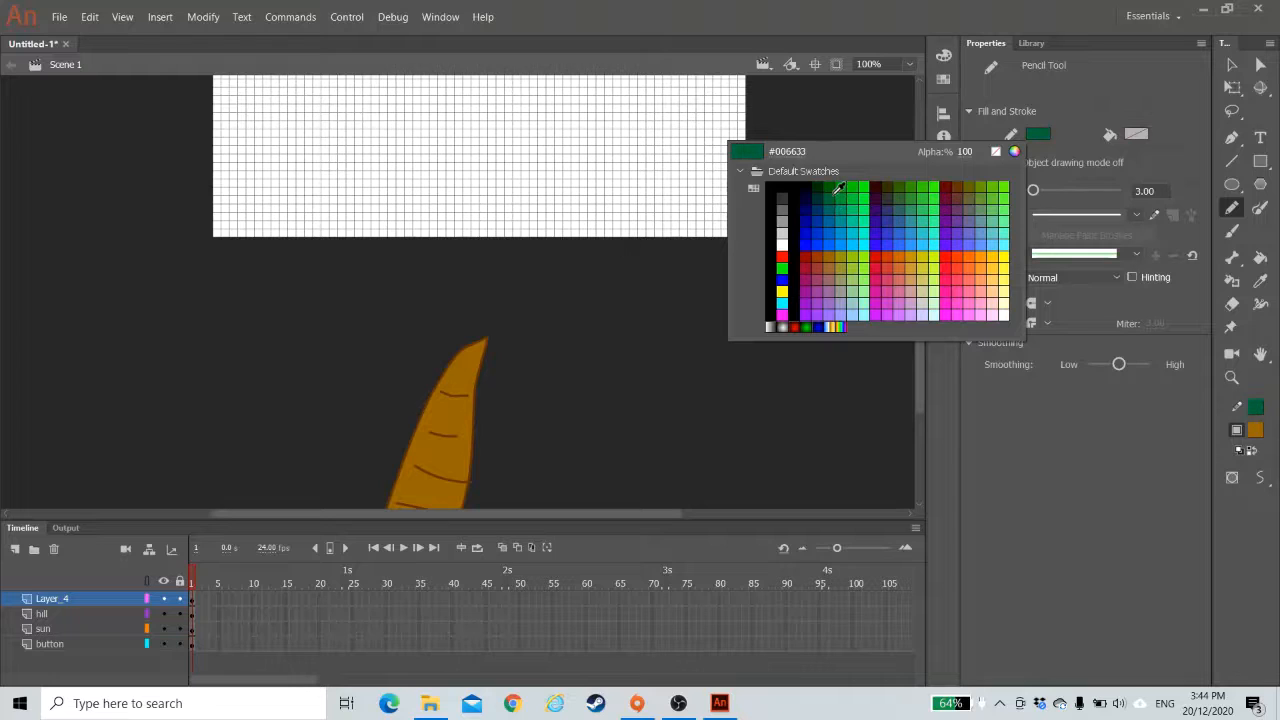
left_click(845, 187)
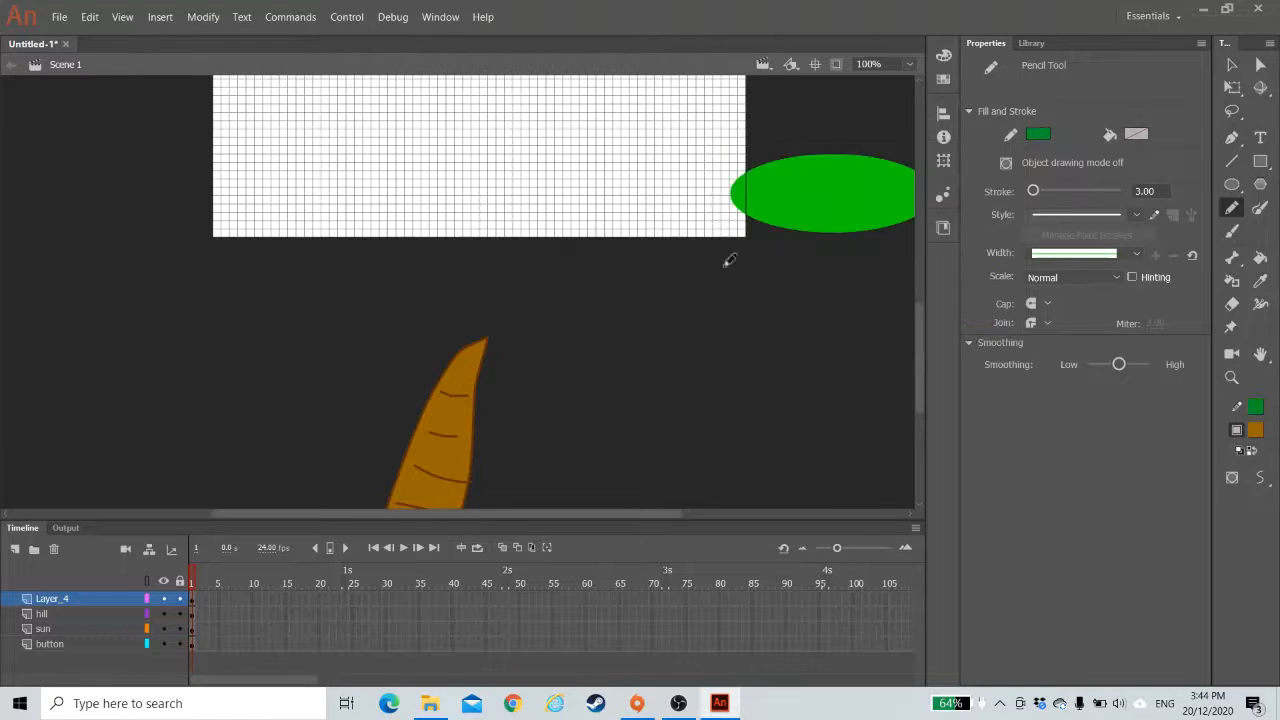
mouse_move(491, 333)
left_mouse_down()
mouse_move(353, 403)
mouse_move(313, 398)
mouse_move(335, 347)
mouse_move(456, 323)
mouse_move(516, 337)
mouse_move(504, 349)
mouse_move(489, 332)
mouse_move(508, 465)
mouse_move(499, 330)
mouse_move(565, 338)
mouse_move(584, 453)
mouse_move(637, 434)
mouse_move(623, 330)
mouse_move(503, 326)
mouse_move(503, 275)
mouse_move(399, 194)
mouse_move(357, 199)
mouse_move(475, 263)
mouse_move(543, 341)
mouse_move(497, 322)
mouse_move(430, 257)
mouse_move(345, 240)
mouse_move(501, 330)
mouse_move(534, 265)
mouse_move(631, 262)
mouse_move(491, 325)
mouse_move(567, 308)
mouse_move(504, 308)
mouse_move(564, 161)
mouse_move(601, 219)
mouse_move(508, 290)
mouse_move(502, 322)
mouse_move(526, 301)
mouse_move(501, 330)
mouse_move(498, 305)
mouse_move(498, 323)
mouse_move(376, 263)
mouse_move(323, 288)
mouse_move(530, 316)
mouse_move(580, 440)
mouse_move(512, 326)
mouse_move(372, 467)
left_mouse_up()
left_click_drag(477, 376, 524, 318)
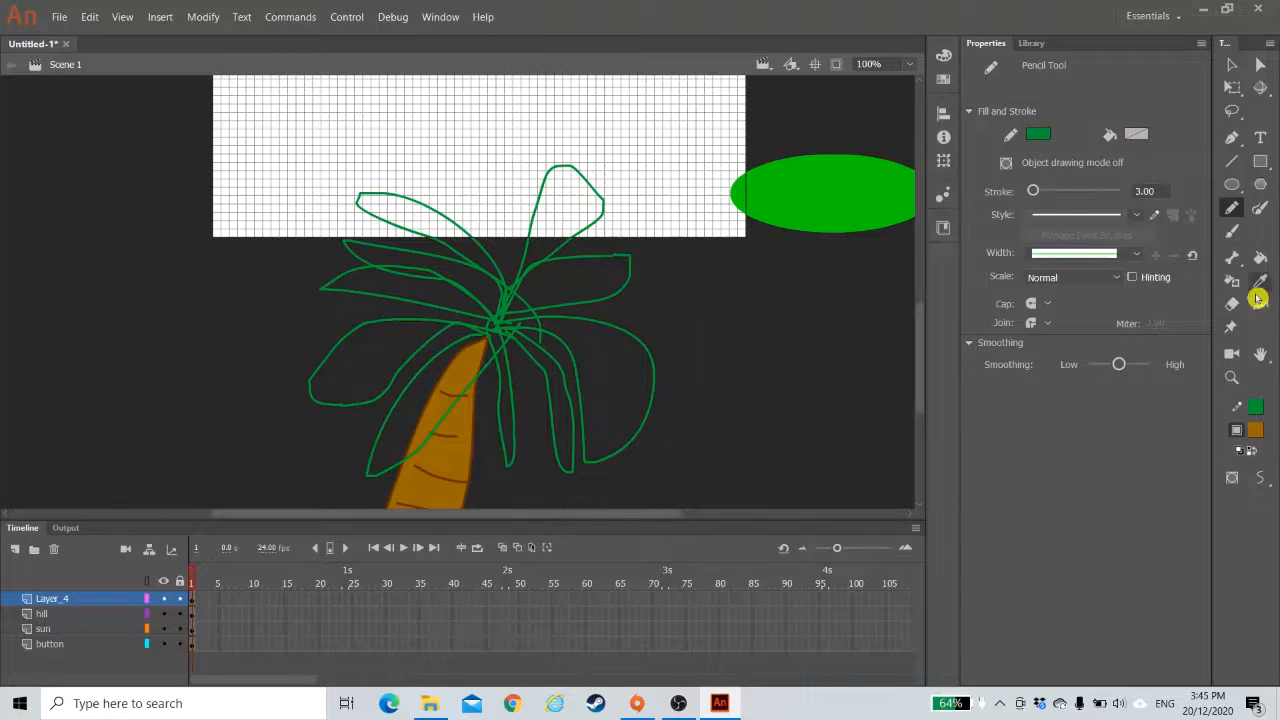
- Set the Paint Bucket fill to teal green #009966 and fill the closed palm leaves around the crown
left_click(1259, 257)
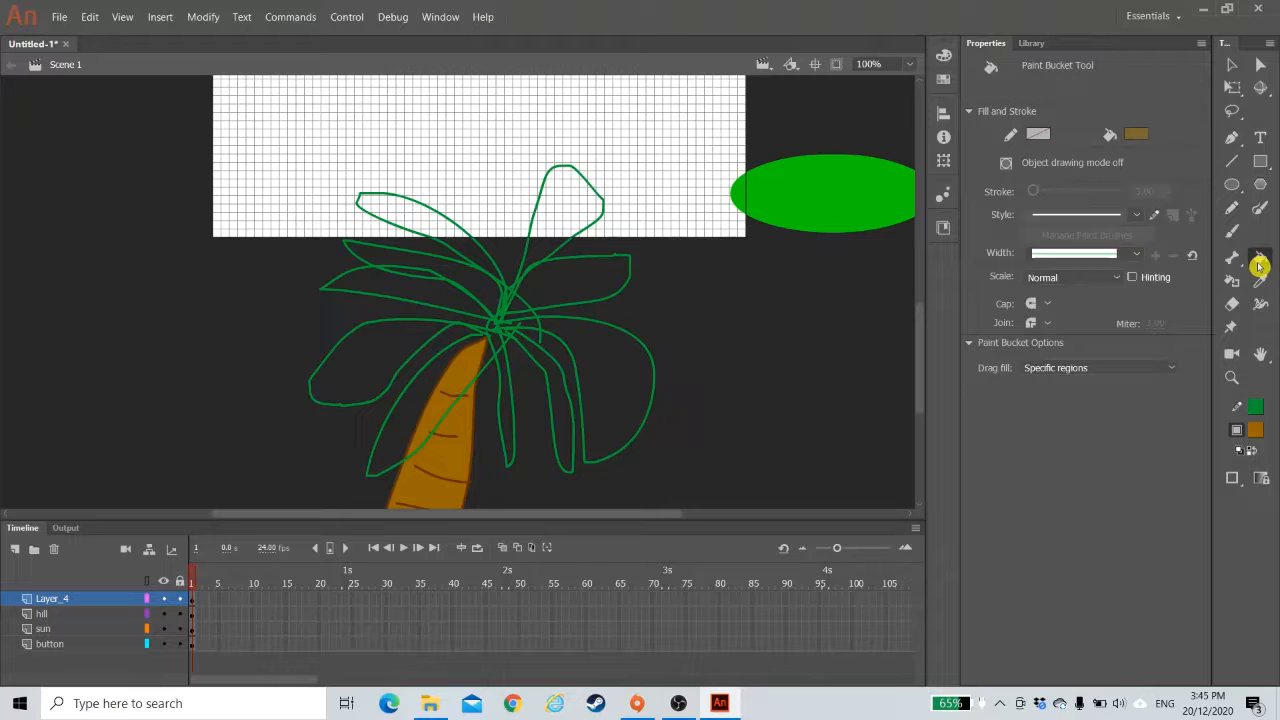
left_click(1135, 131)
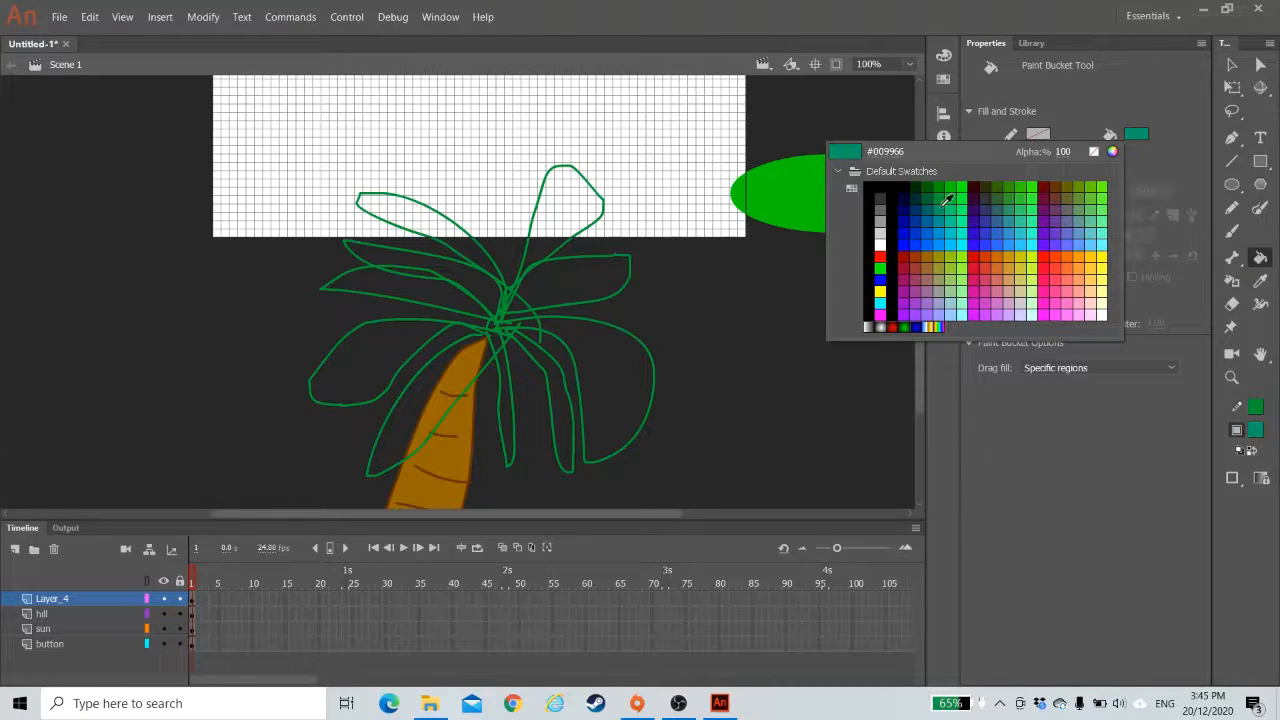
left_click(942, 204)
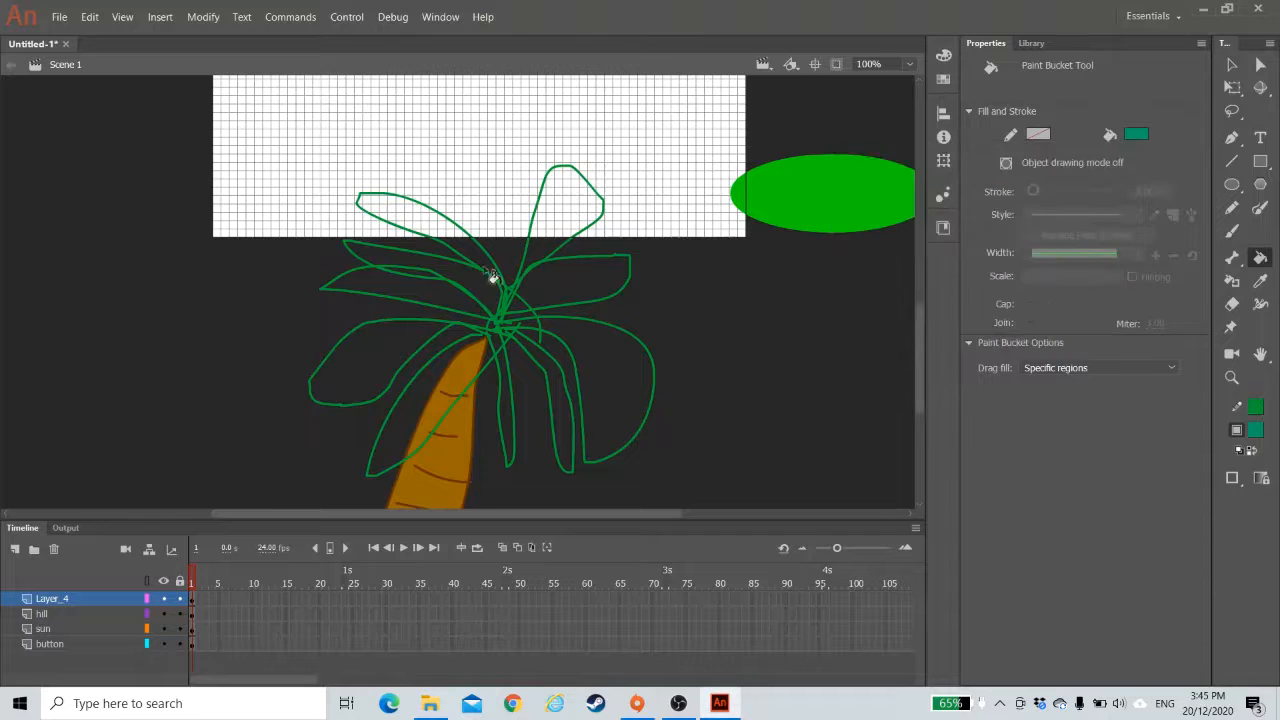
left_click(557, 194)
left_click(594, 286)
left_click(587, 352)
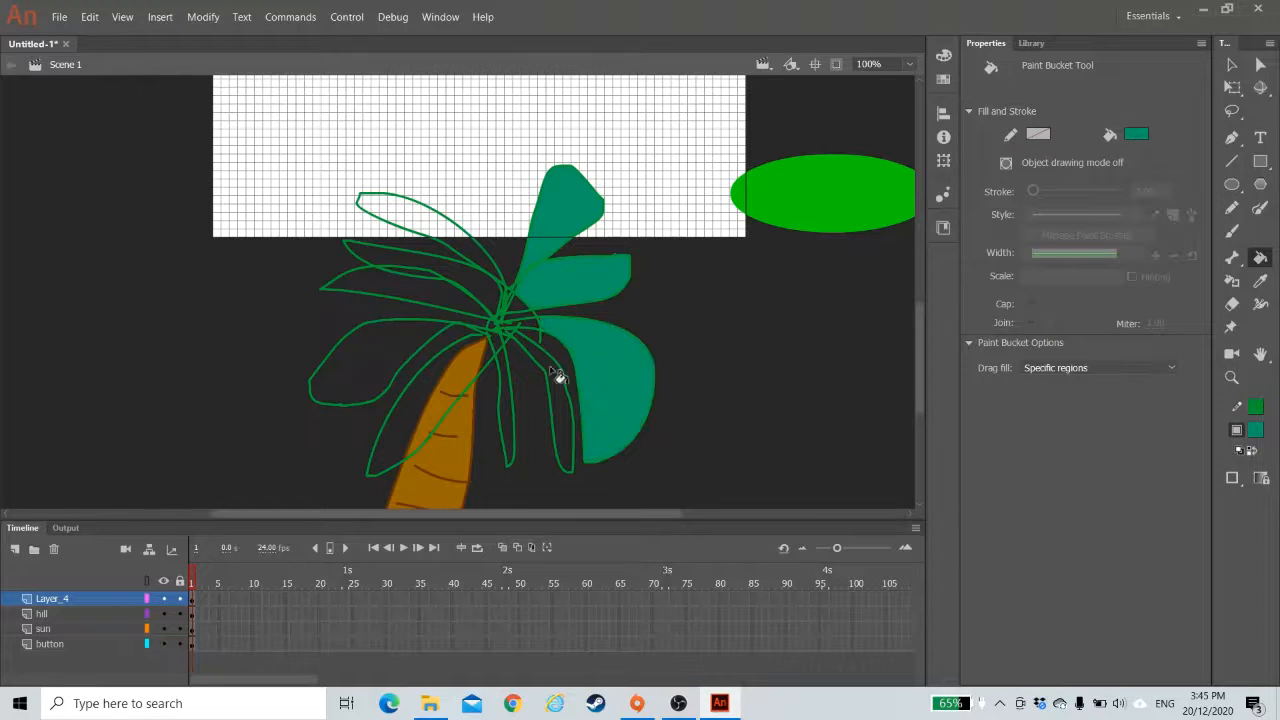
left_click(556, 378)
left_click(512, 391)
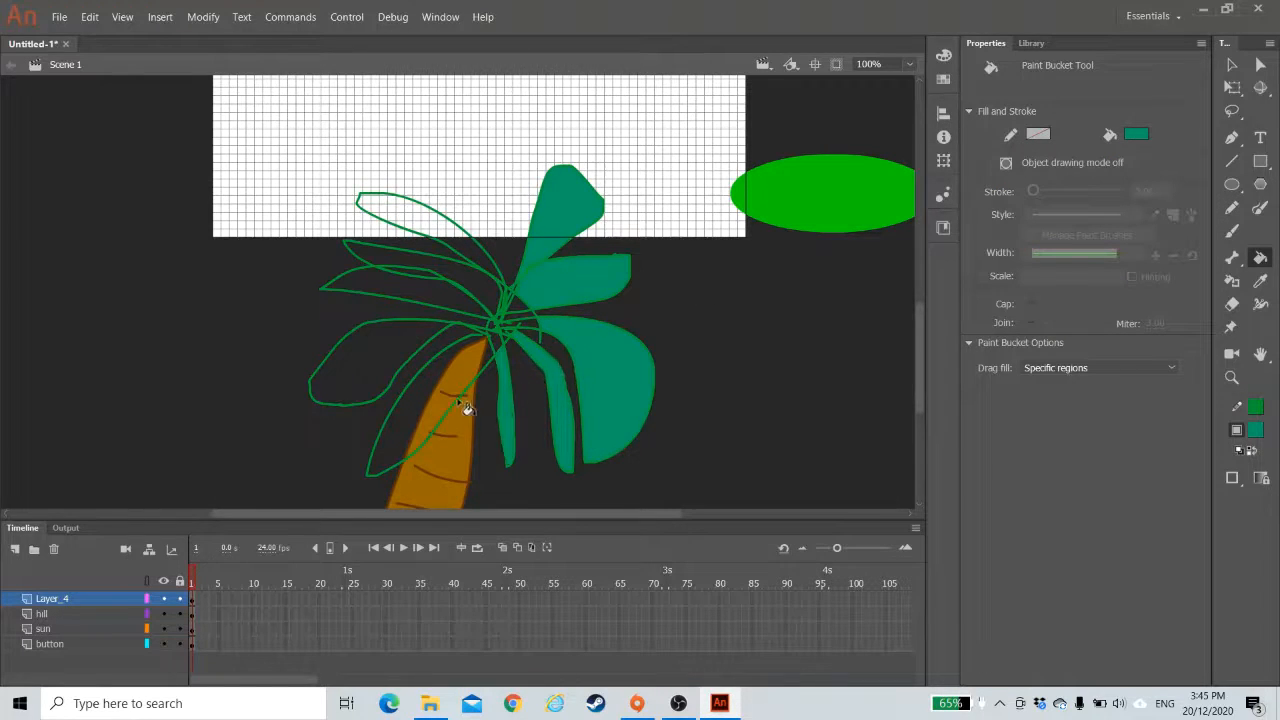
left_click(375, 357)
left_click(405, 276)
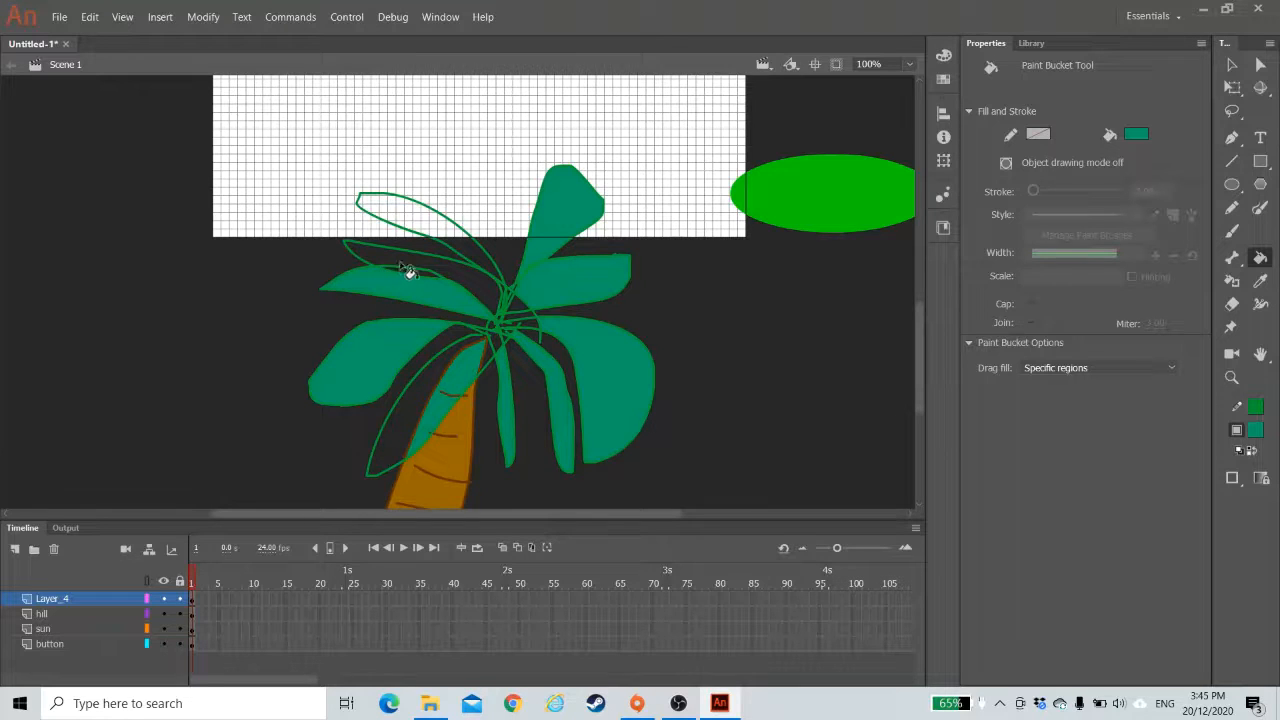
left_click(418, 282)
left_click(440, 242)
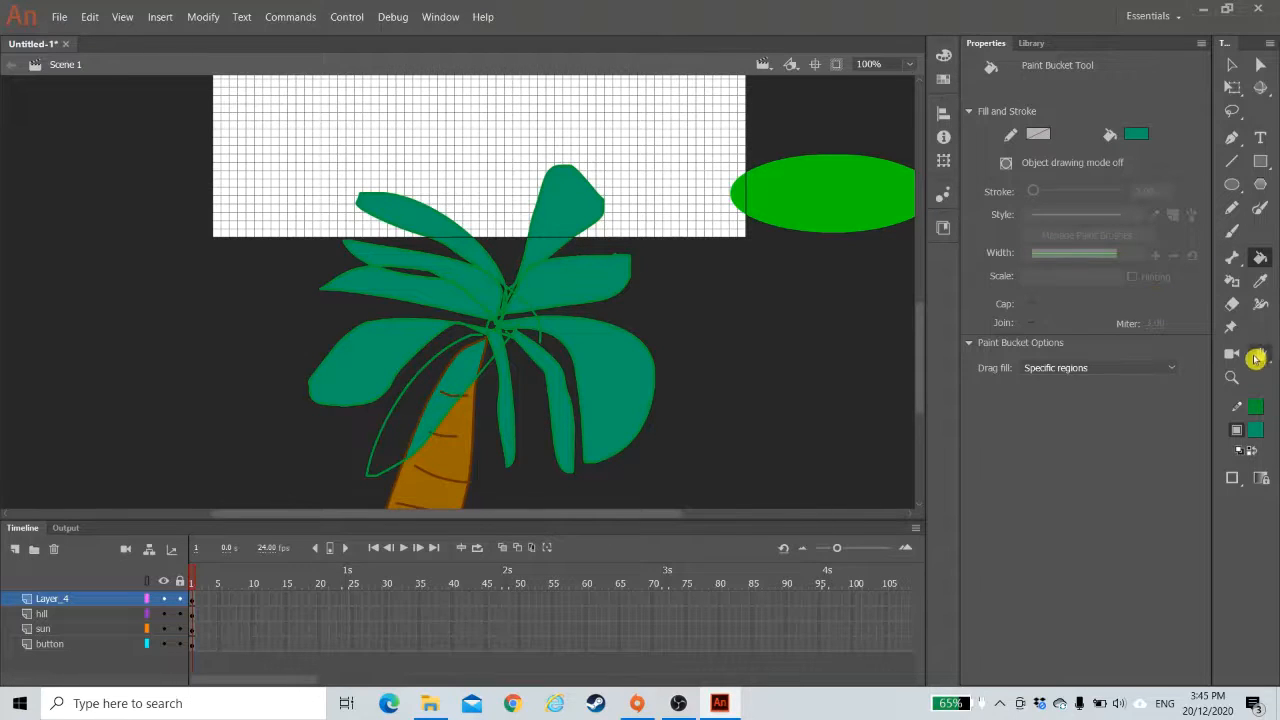
- Fill the remaining empty part of the palm leaf that overlaps the trunk's left edge with the same teal green
left_click(1233, 207)
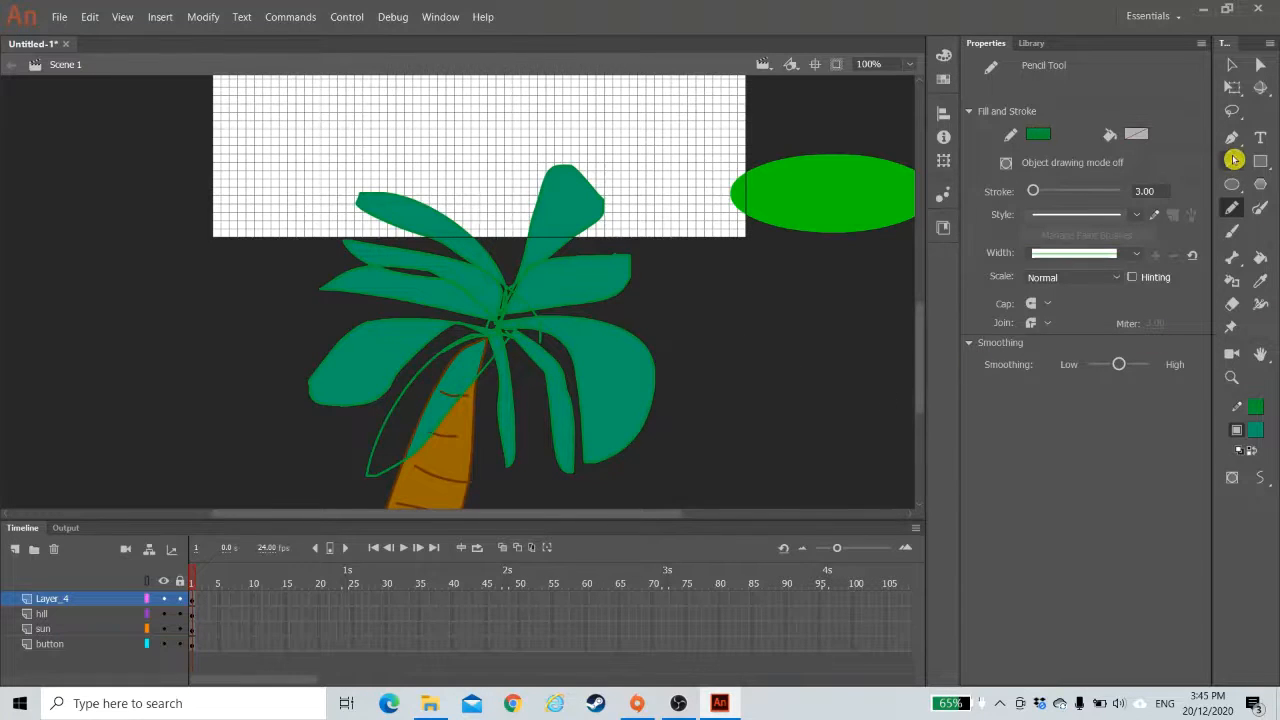
left_click(1260, 257)
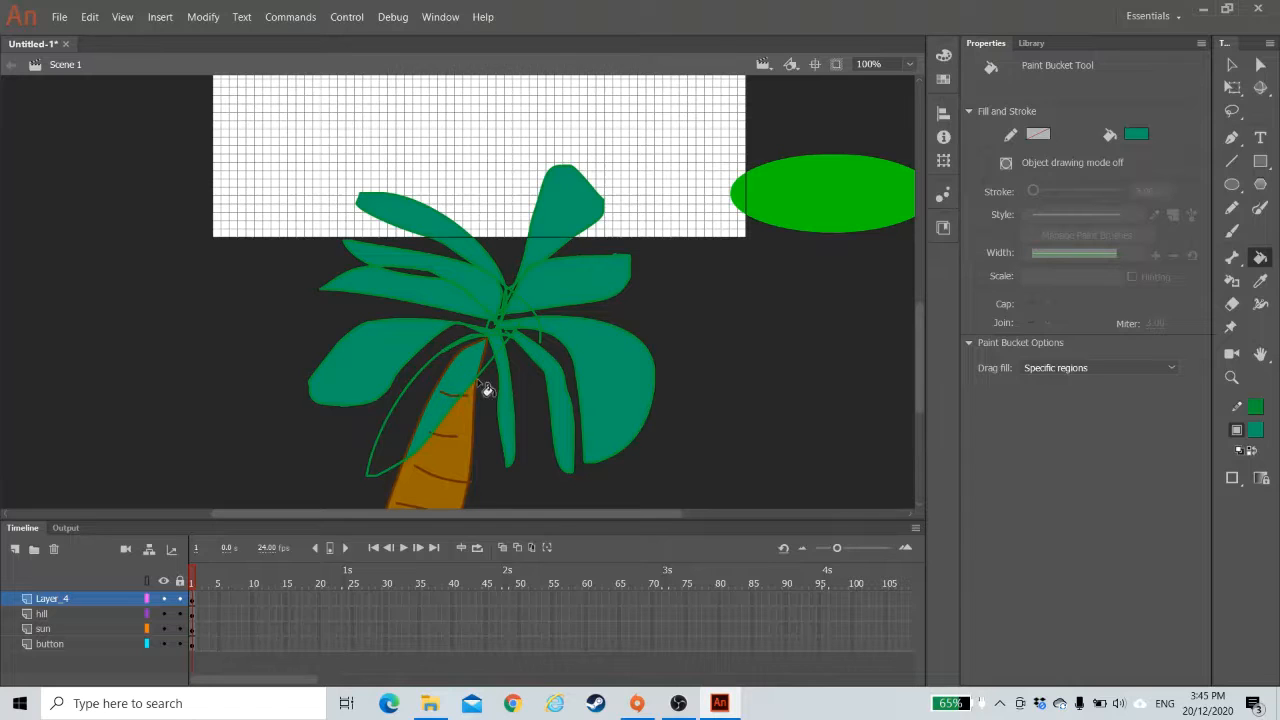
left_click(1232, 207)
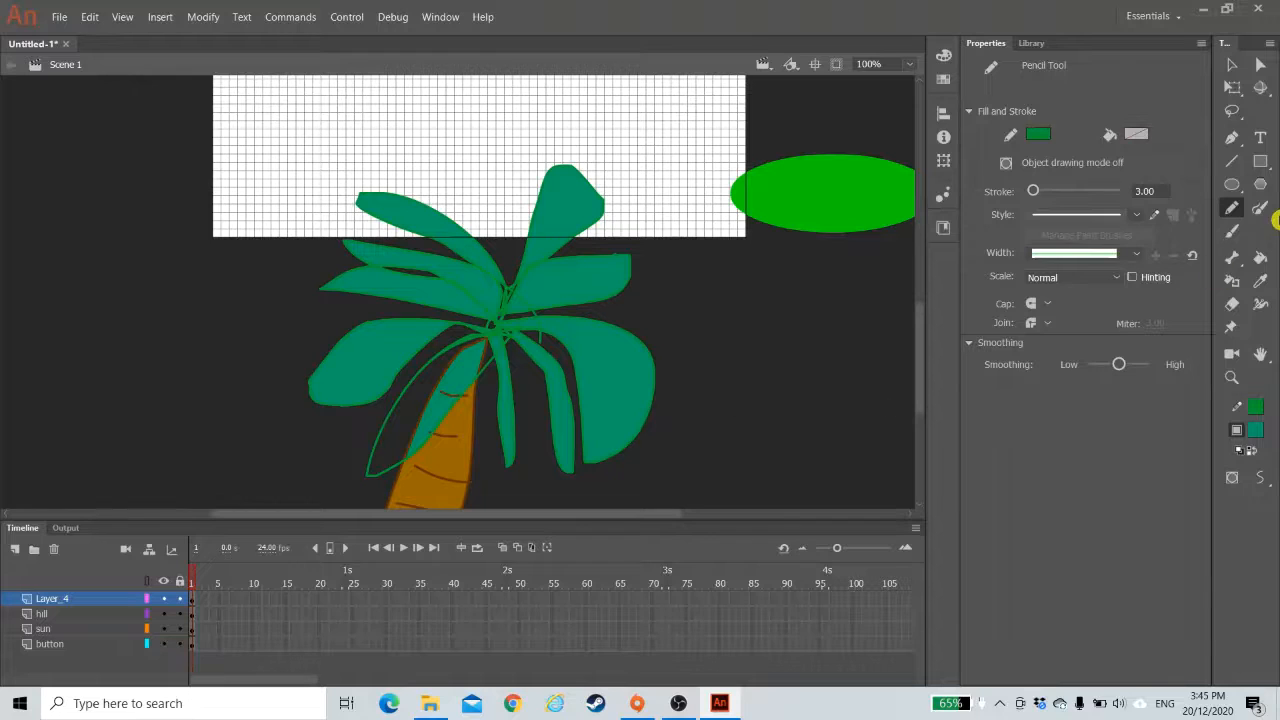
left_click(1260, 257)
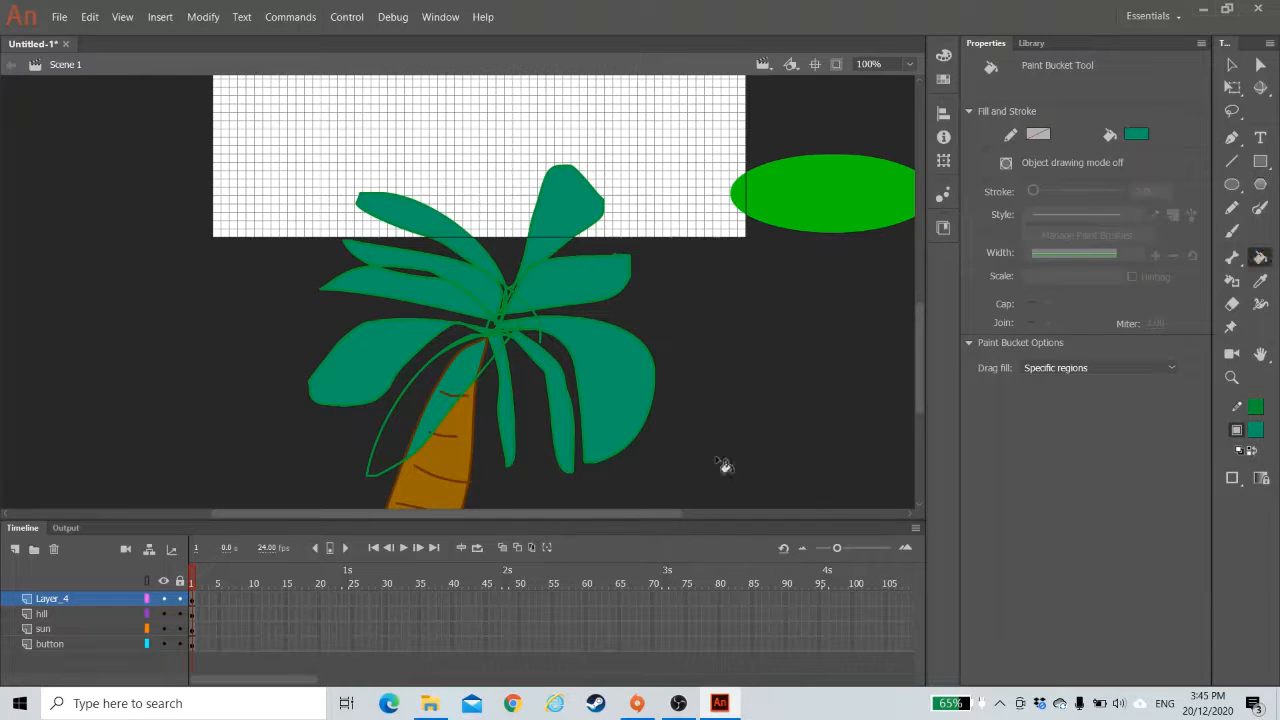
left_click(425, 398)
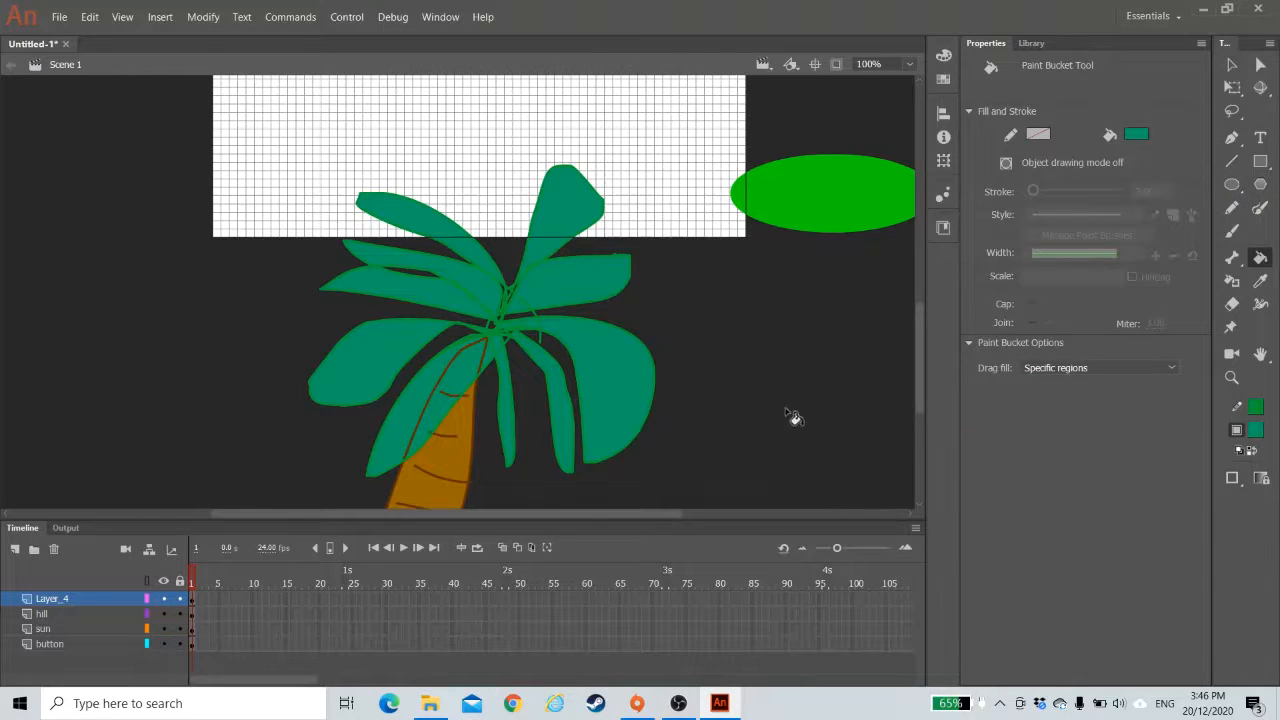
- Select and delete the stray brown lines hanging below the trunk base and along the underside of the right root
left_click(1232, 64)
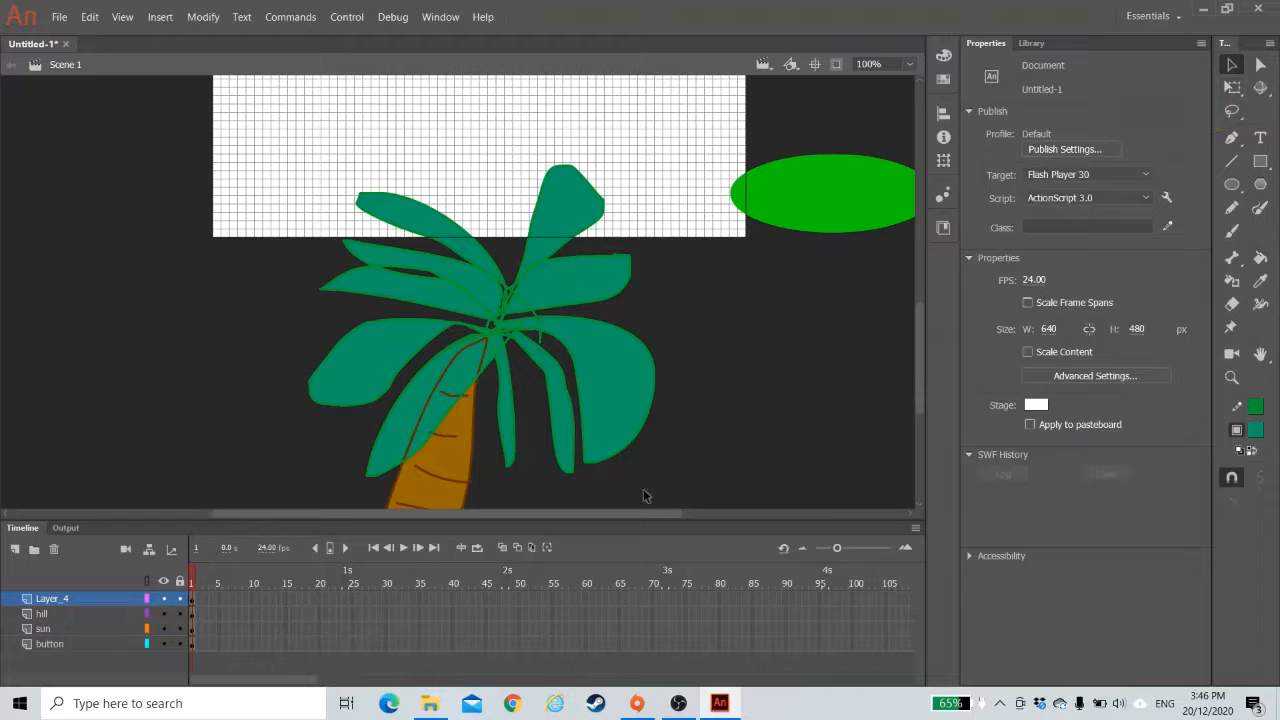
scroll(743, 387, "down", 4)
scroll(743, 385, "up", 4)
scroll(743, 385, "down", 2)
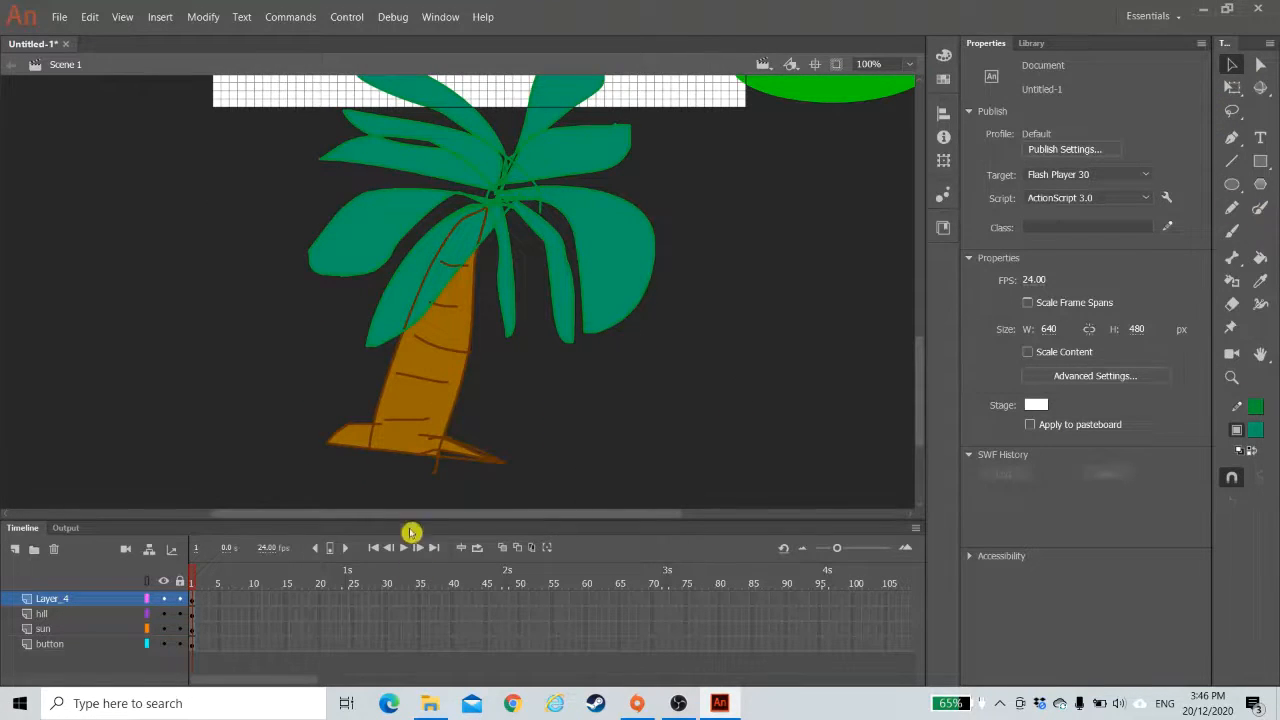
left_click(434, 480)
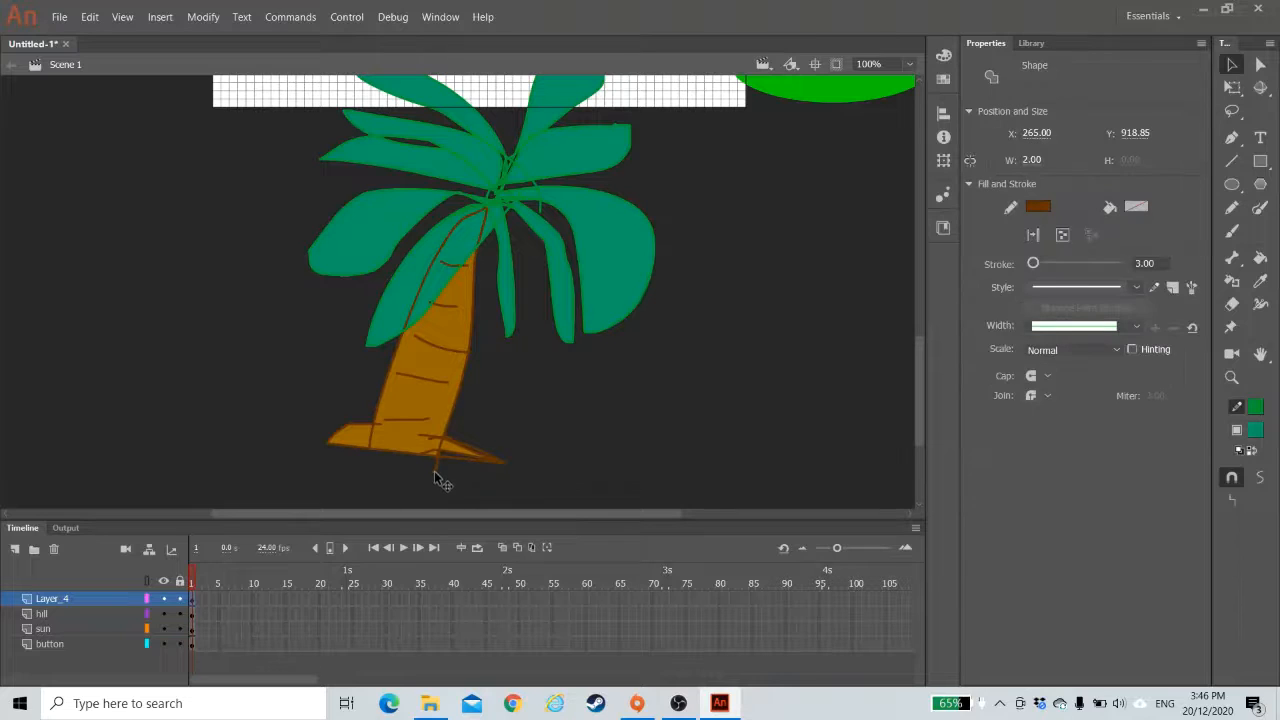
left_click(445, 473)
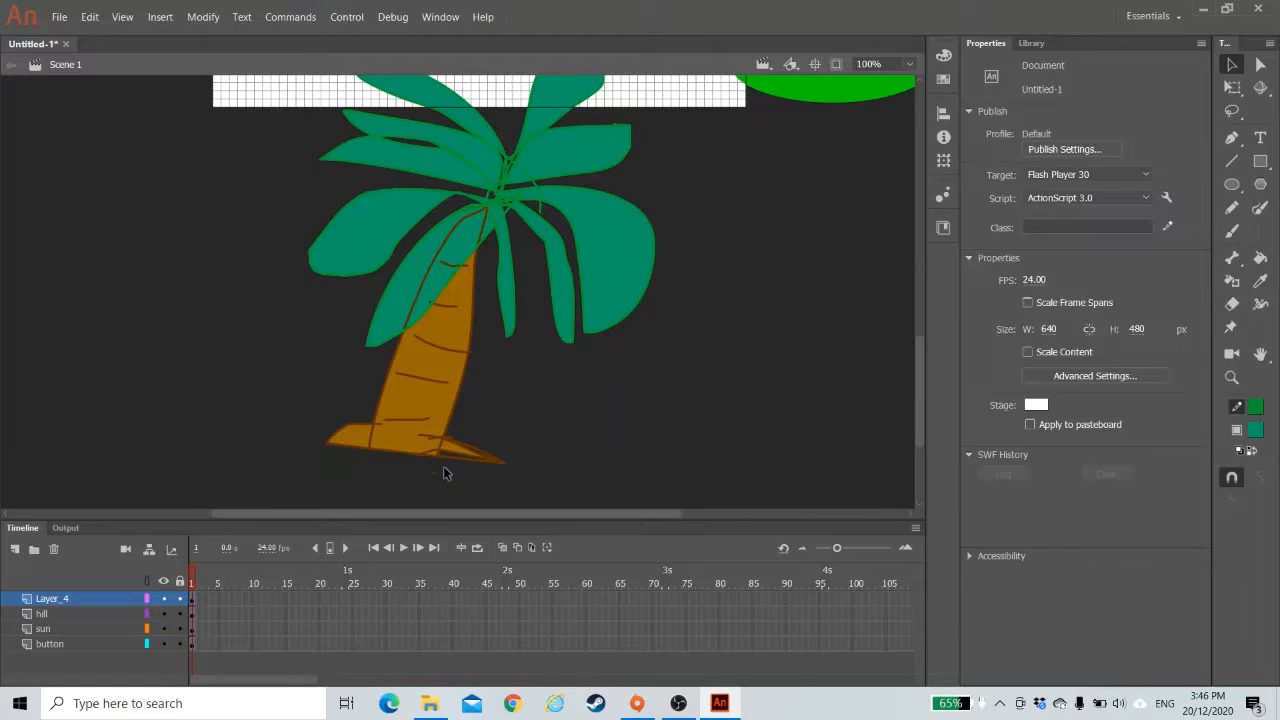
left_click(465, 467)
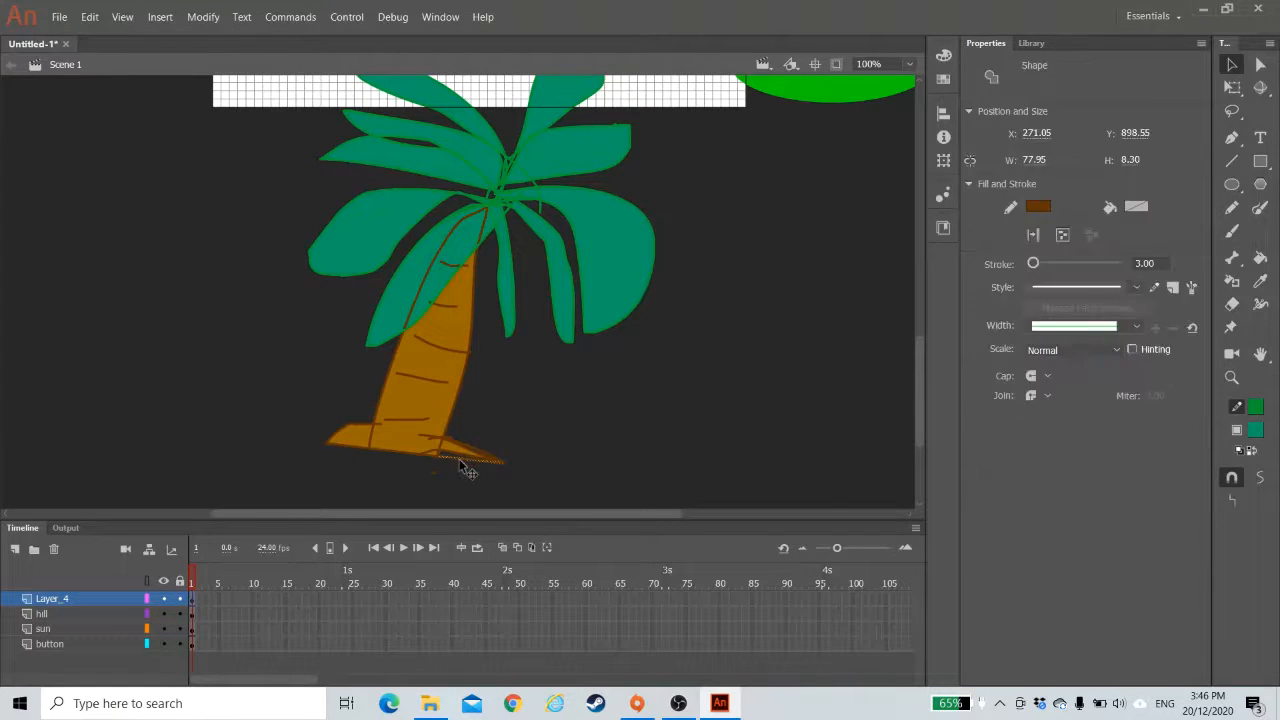
left_click(461, 465)
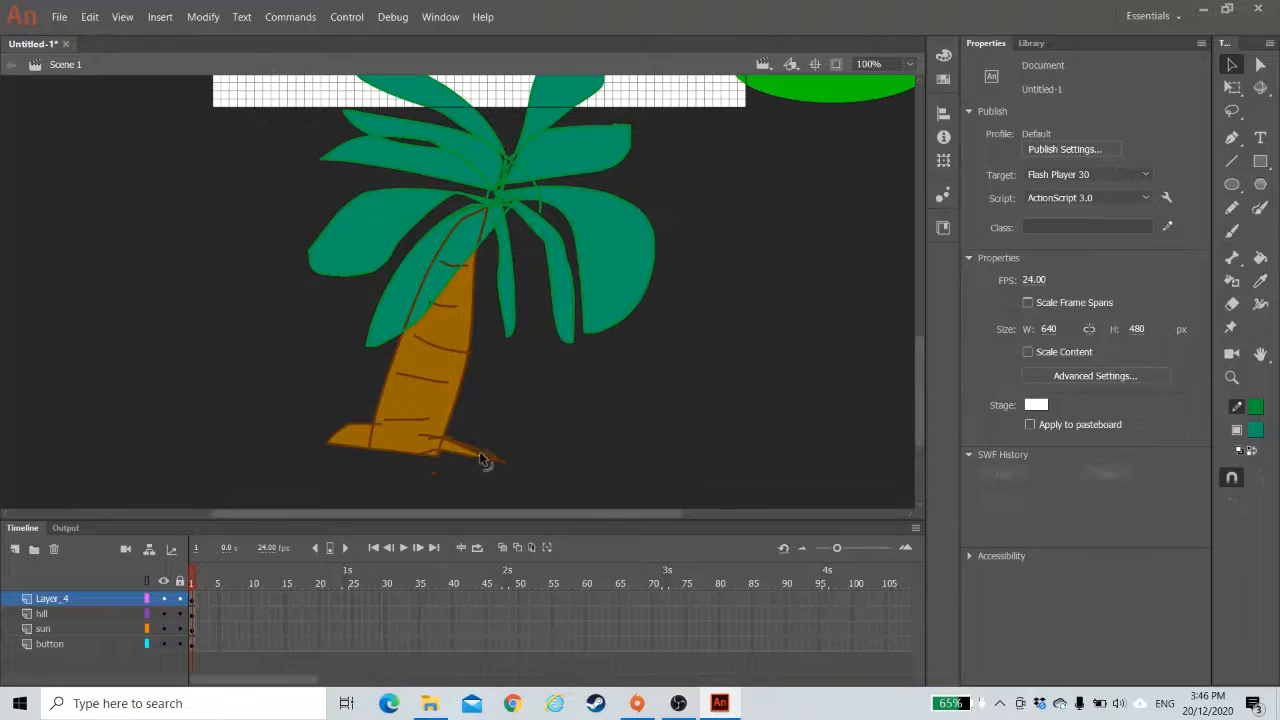
left_click(481, 459)
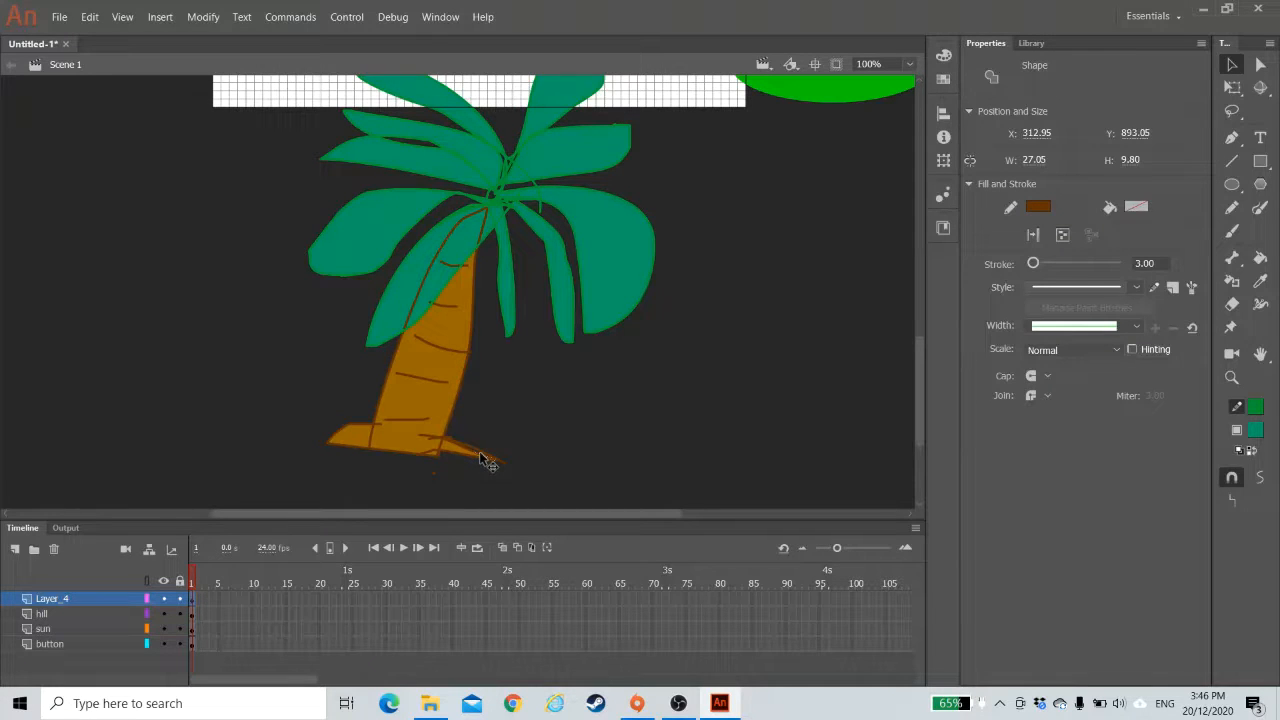
left_click(481, 460)
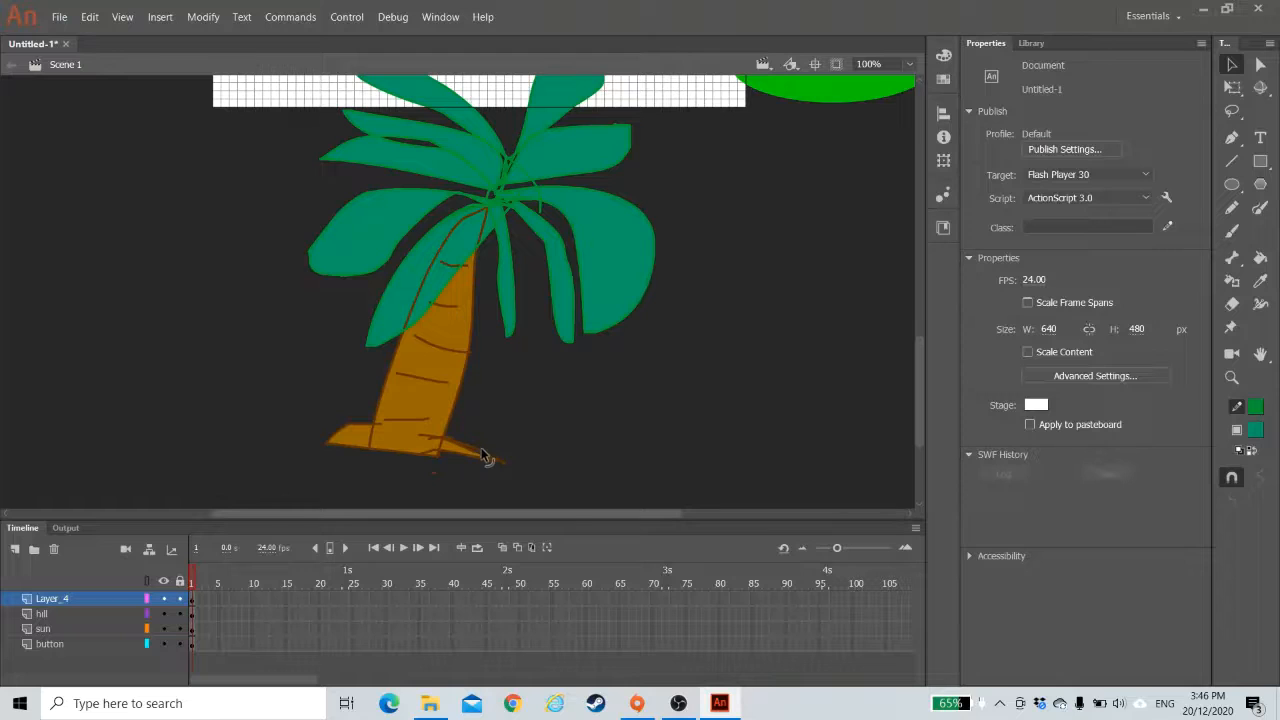
- Delete the stray line end at the trunk's right root and the stray mark beneath the trunk
left_click(485, 457)
left_click(485, 459)
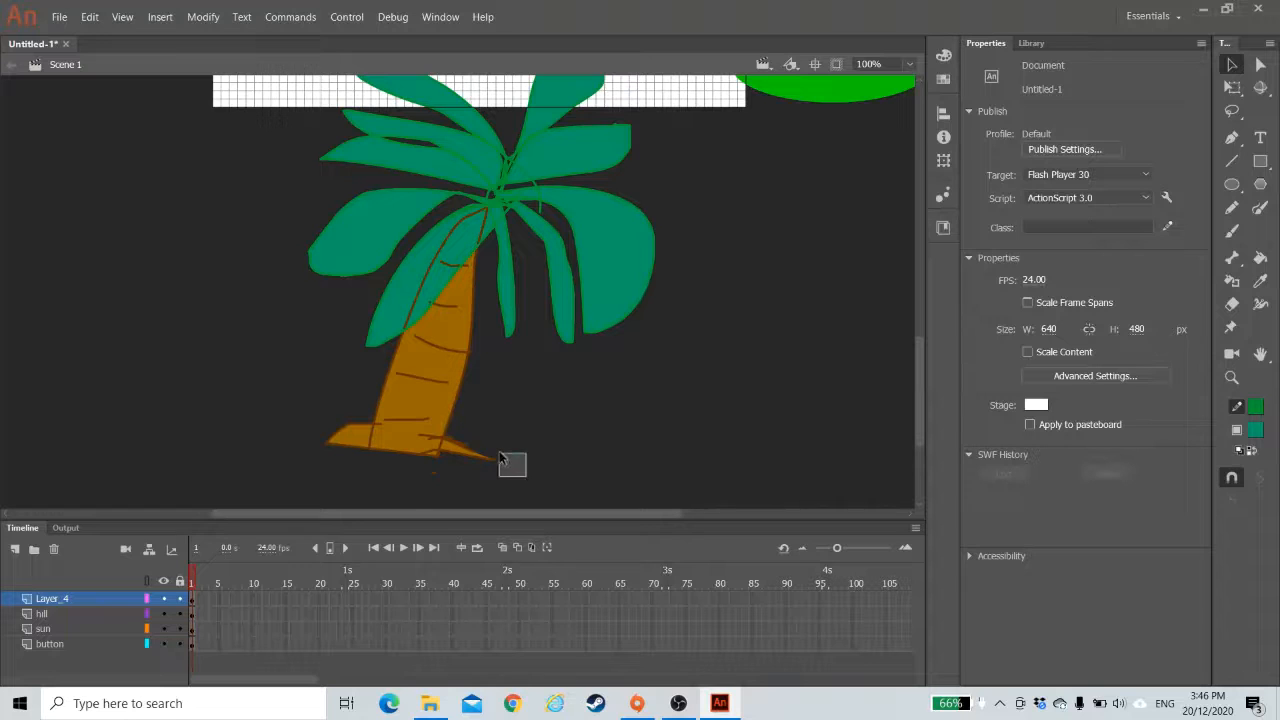
left_click(500, 458)
key("Delete")
left_click_drag(462, 483, 392, 471)
key("Delete")
- Scale the whole palm tree down to about 205 by 295 px with Free Transform
left_click(114, 601)
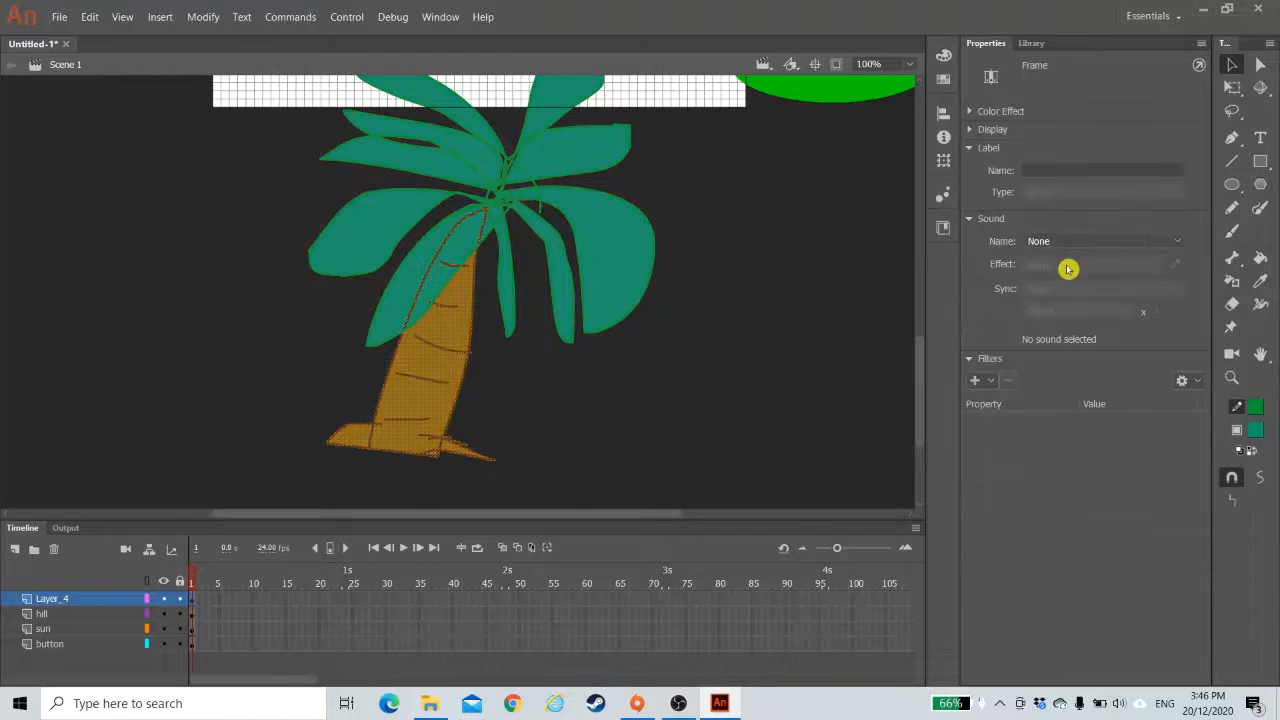
left_click(1233, 88)
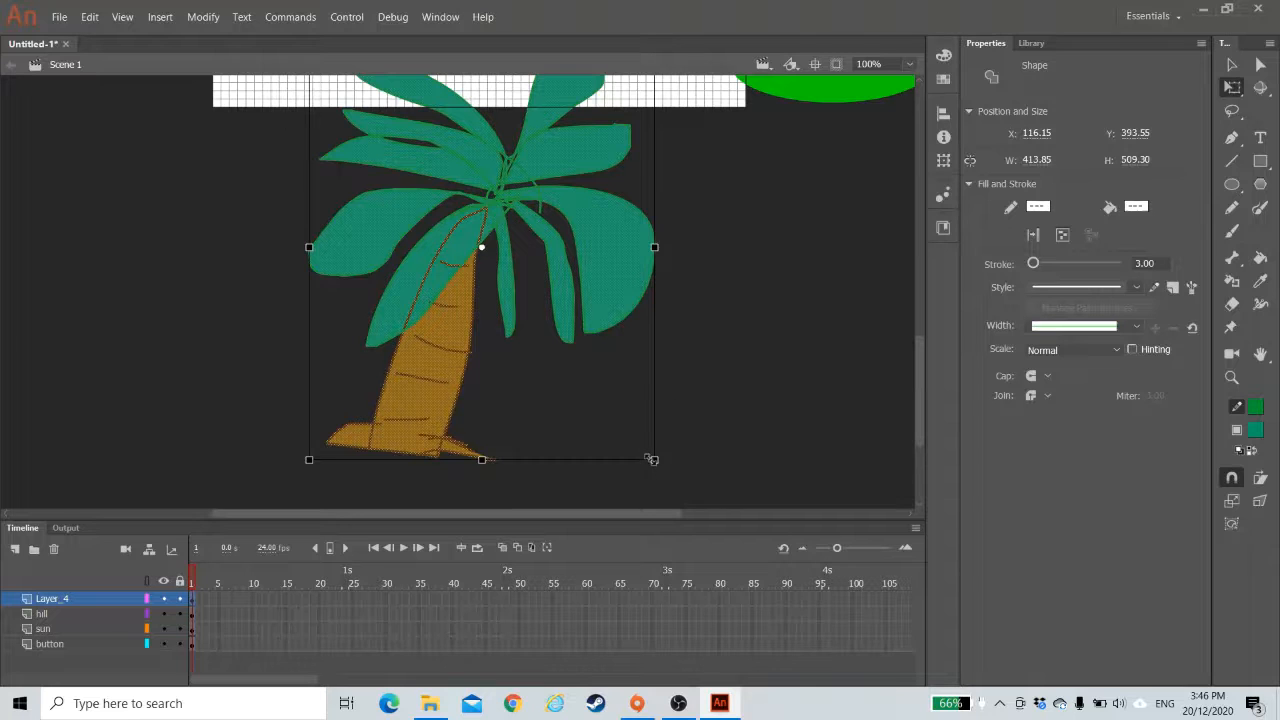
left_click_drag(651, 457, 555, 363)
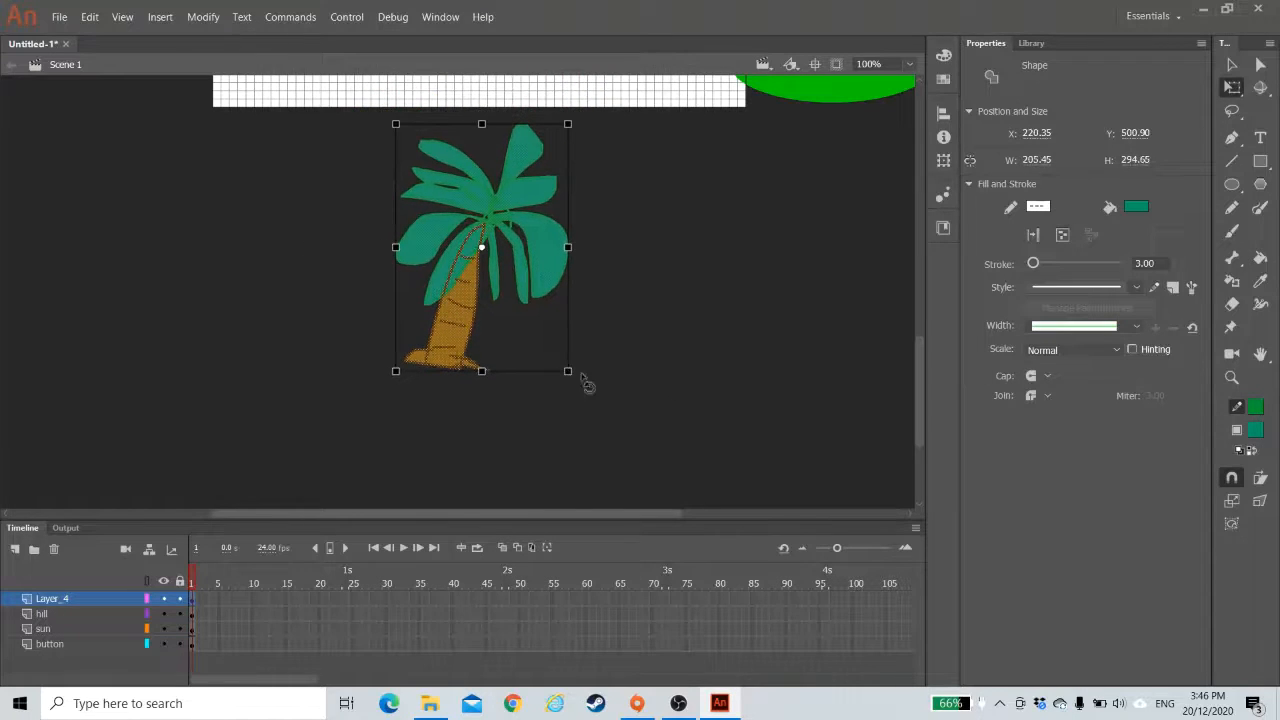
left_click(738, 404)
scroll(723, 431, "up", 5)
scroll(723, 431, "down", 5)
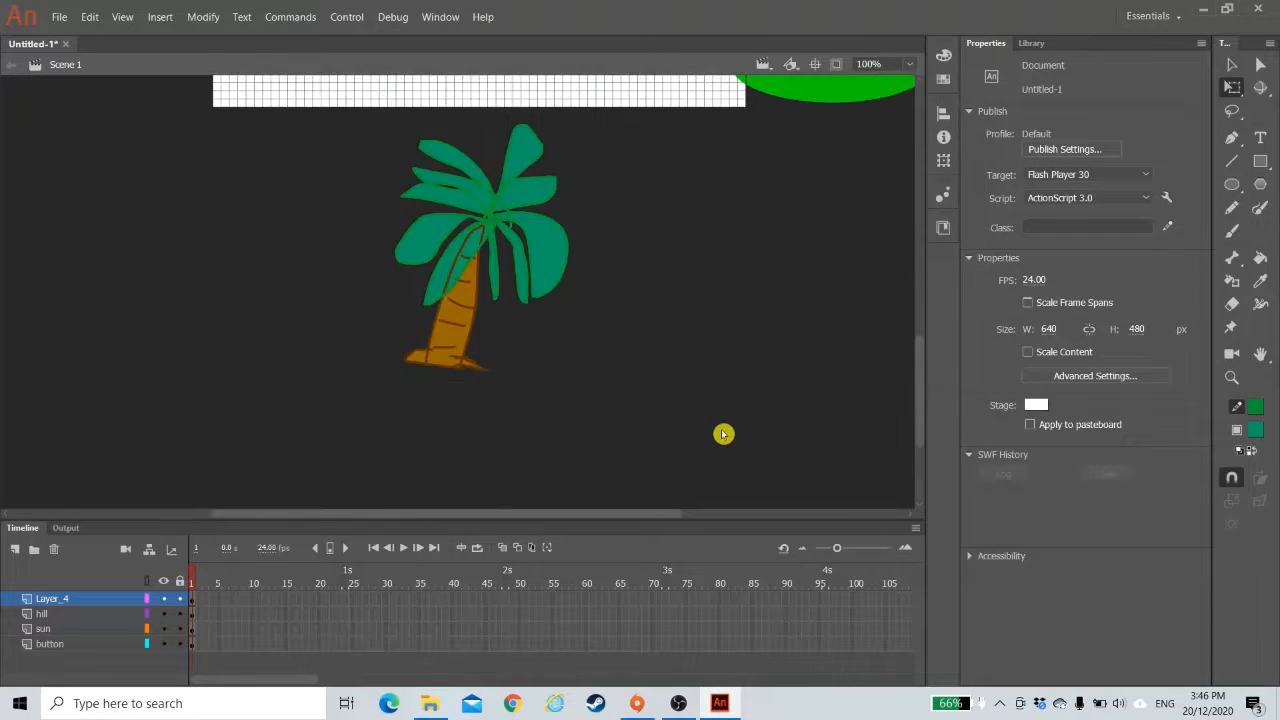
- Move the whole palm tree onto the stage's lower-left corner, at about X 22, Y 185
left_click(147, 598)
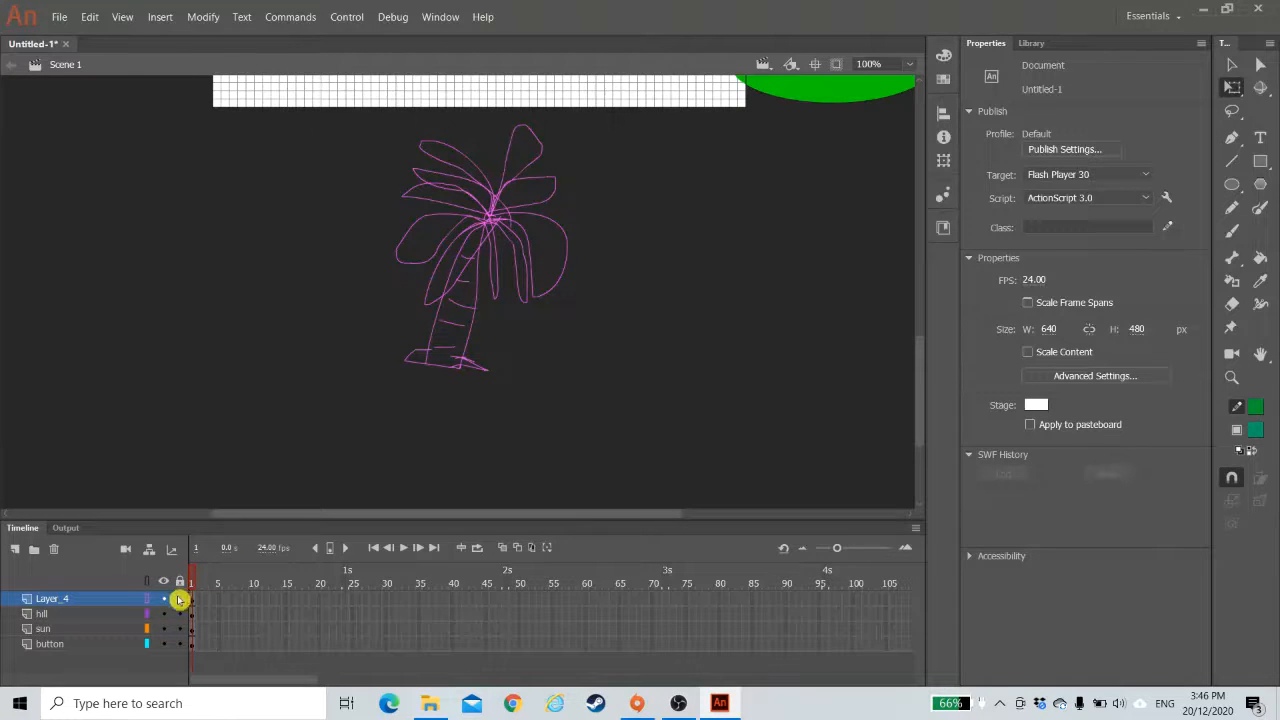
left_click(148, 600)
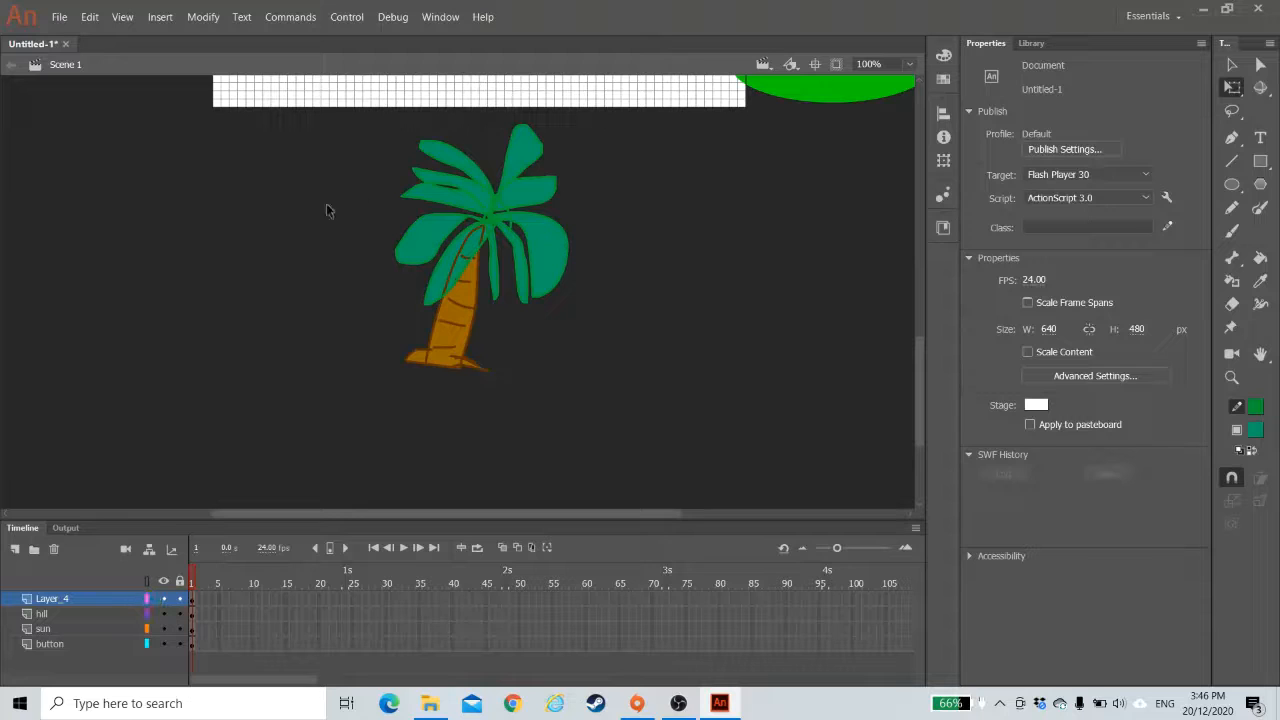
left_click_drag(358, 113, 689, 463)
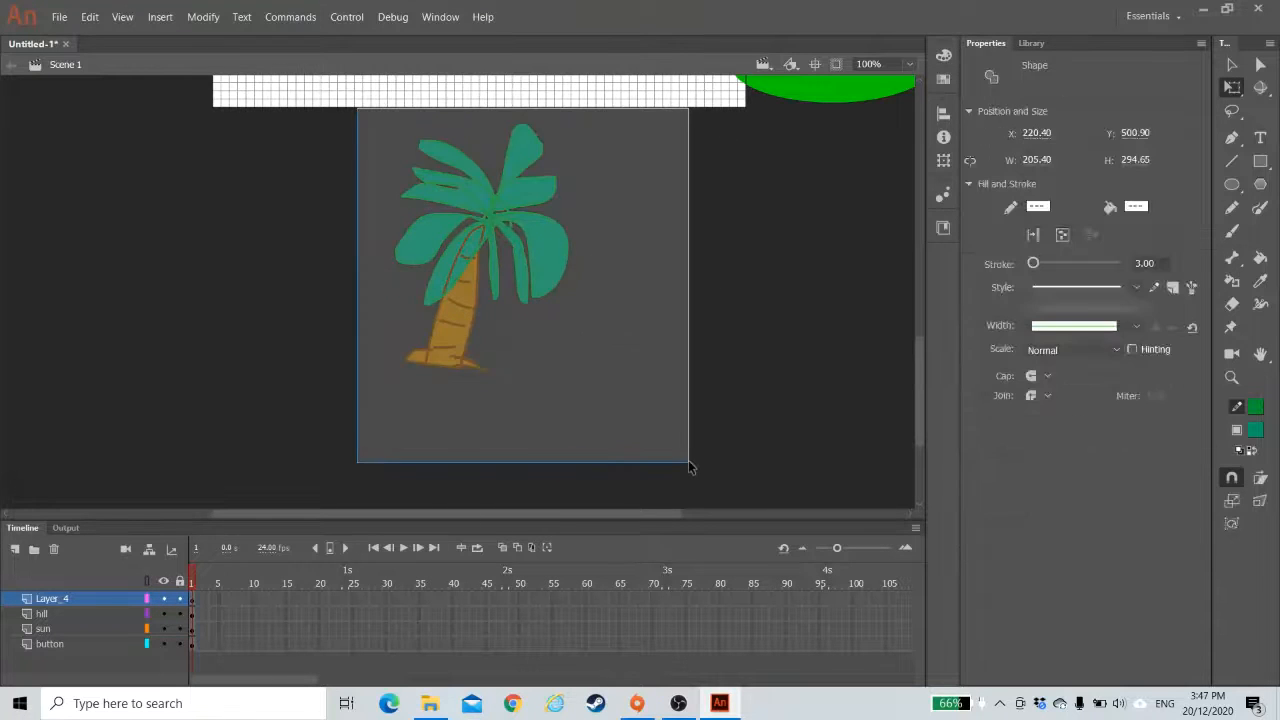
scroll(711, 463, "up", 5)
scroll(672, 444, "down", 5)
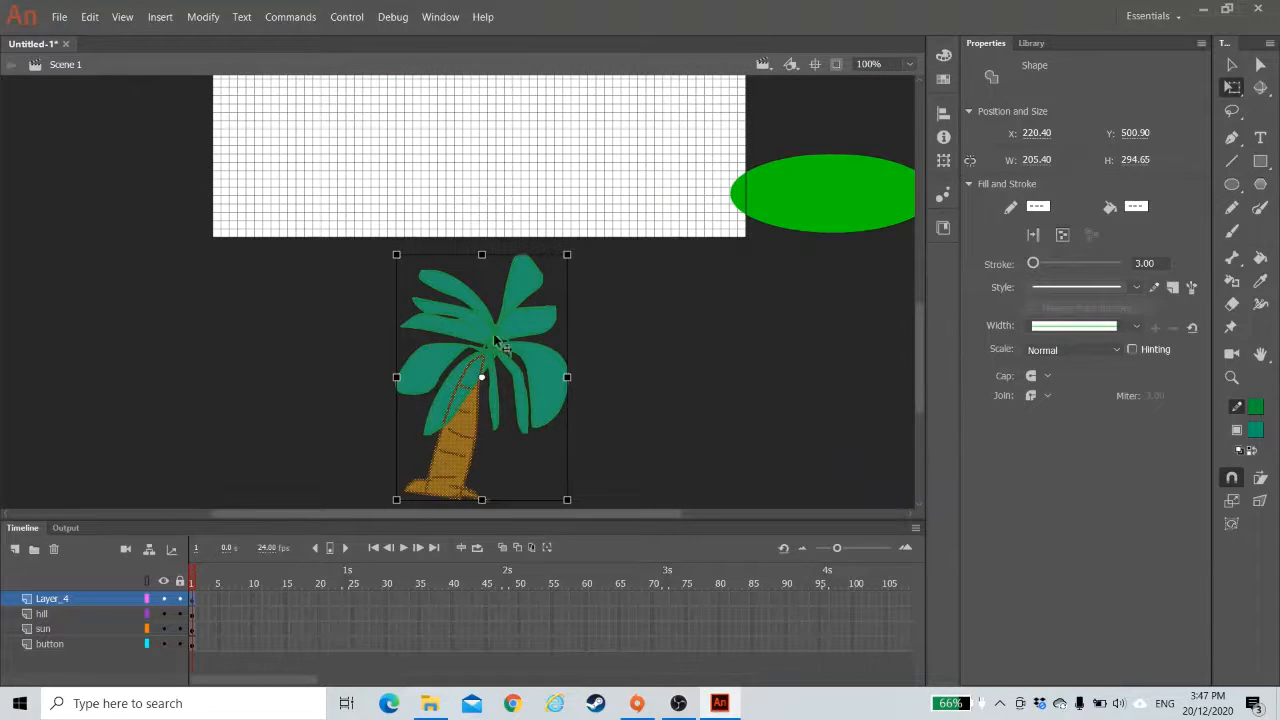
left_click_drag(505, 360, 378, 100)
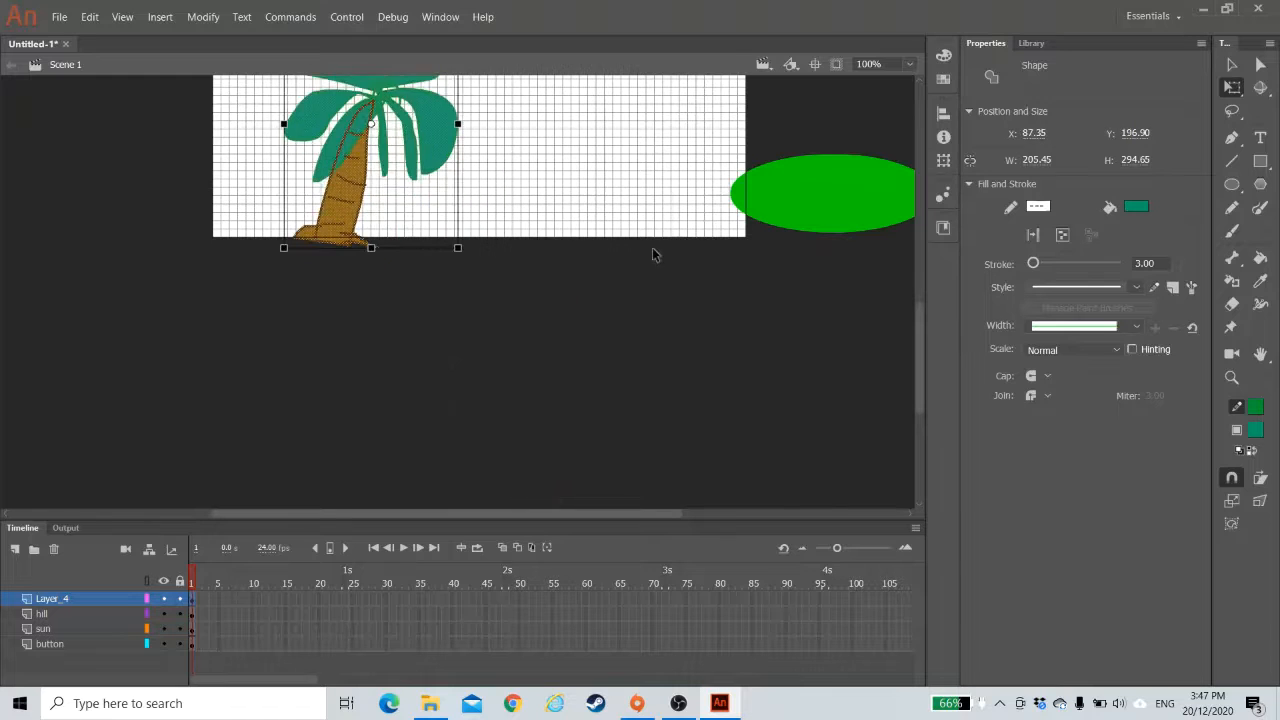
scroll(652, 247, "up", 5)
scroll(423, 431, "down", 5)
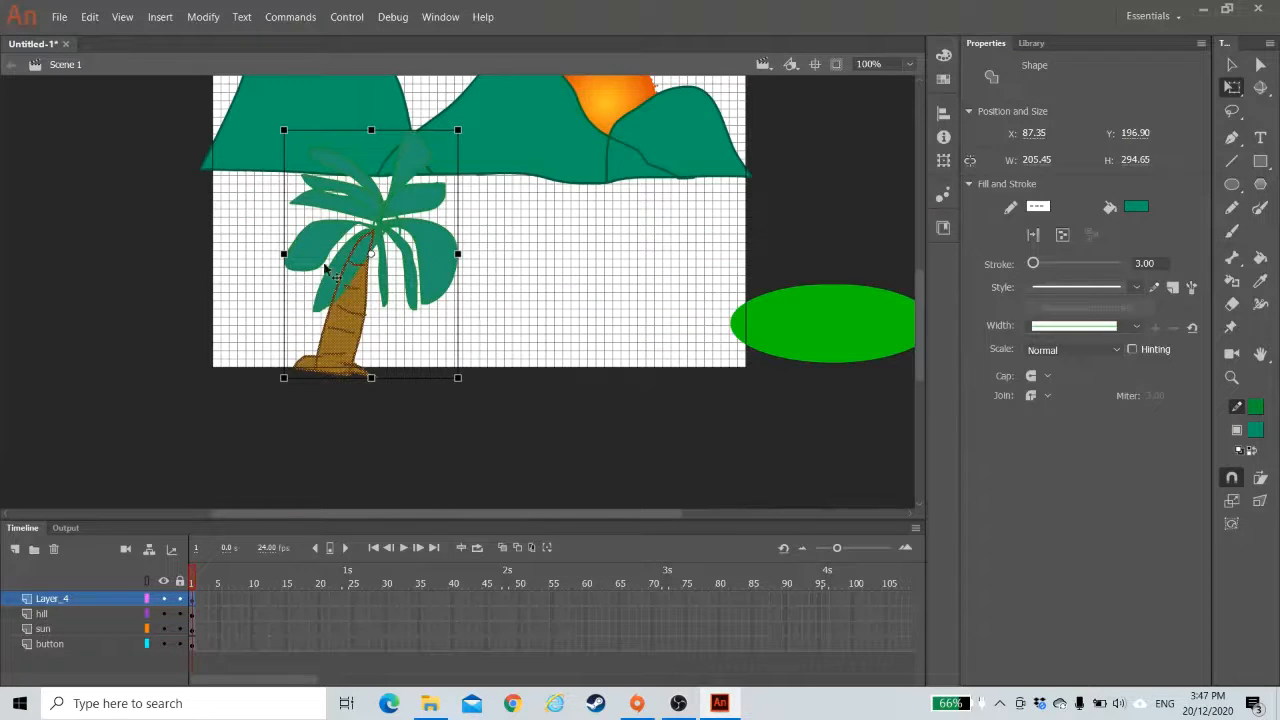
left_click_drag(358, 293, 306, 281)
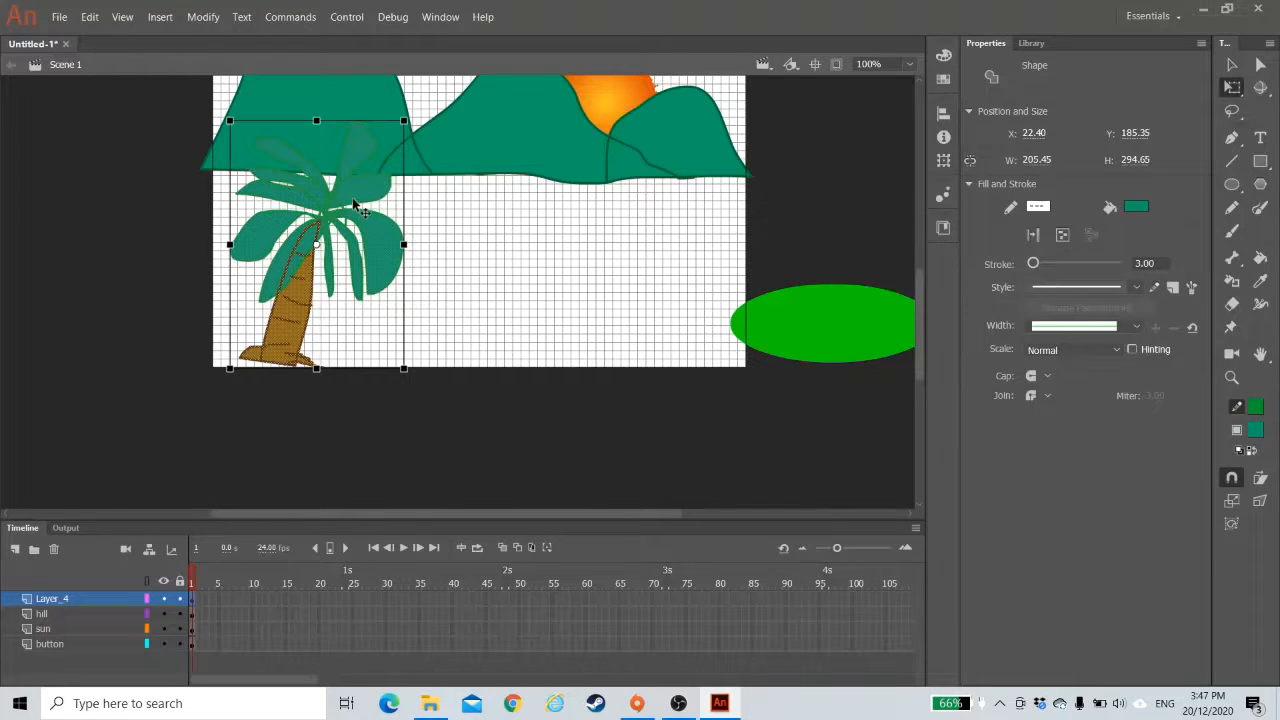
left_click(503, 330)
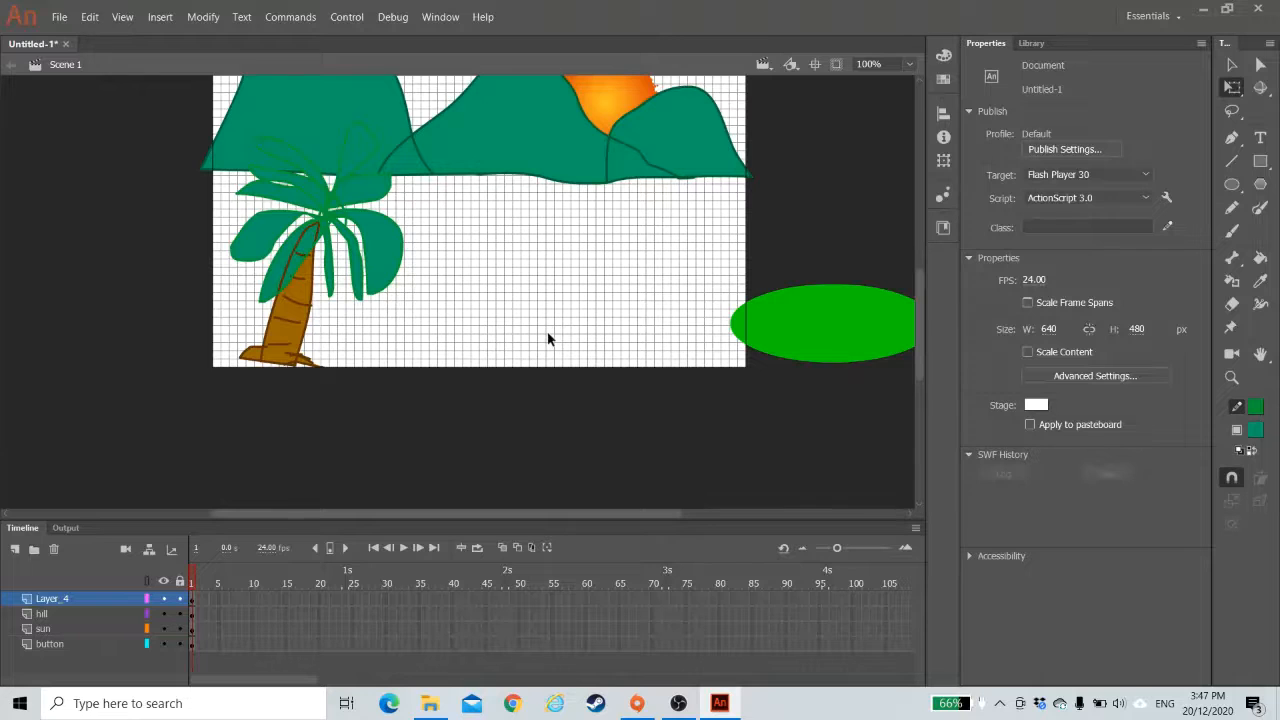
- Fill all the hills on the hill layer with dark green #003300 using the Paint Bucket
scroll(610, 362, "up", 3)
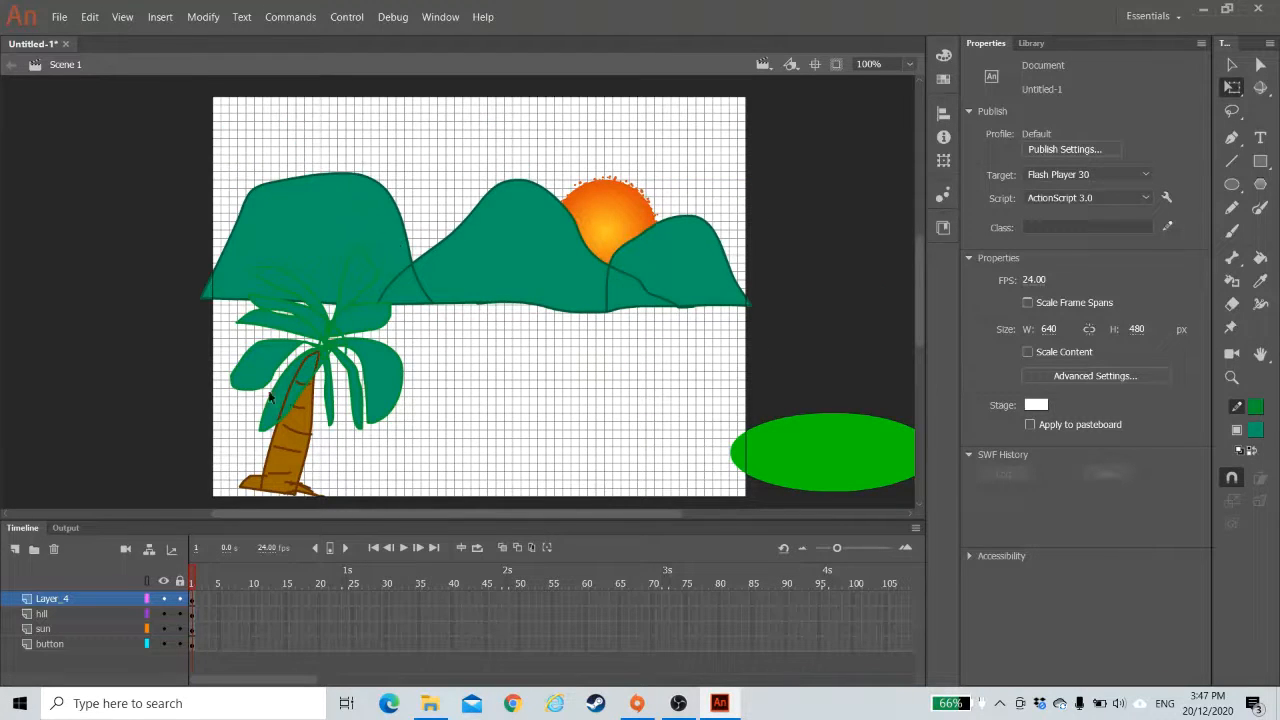
left_click(66, 615)
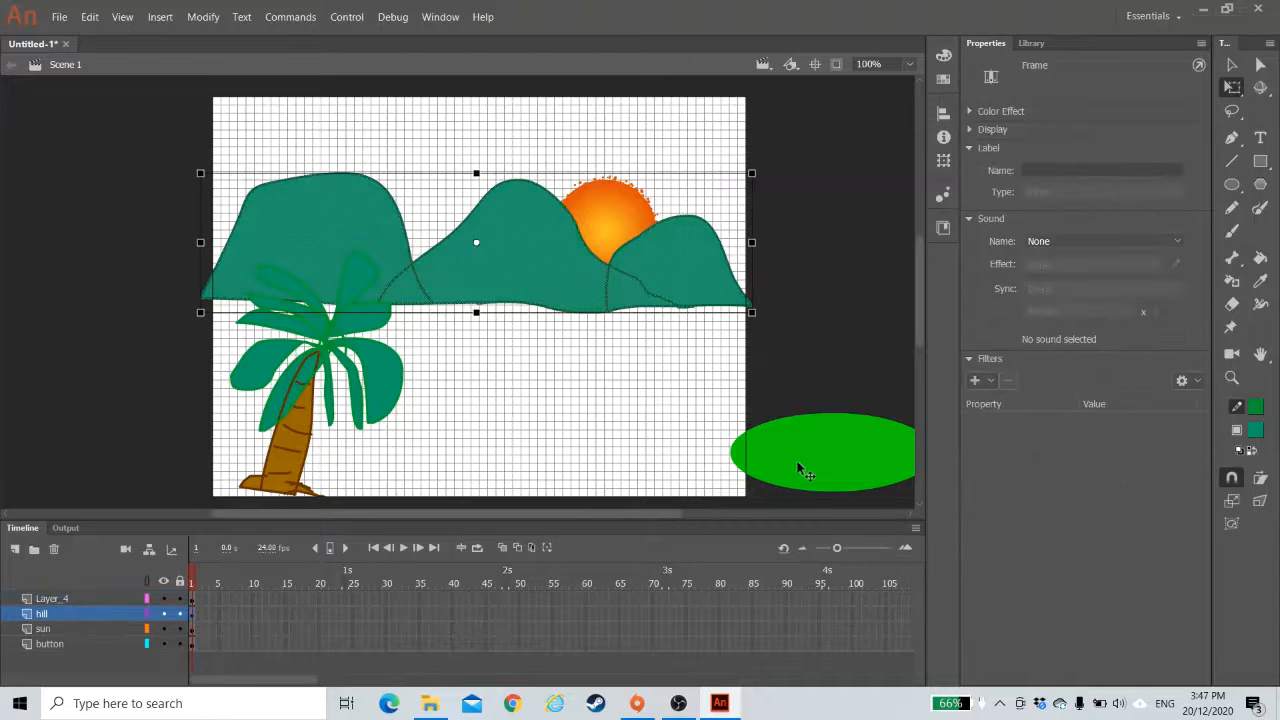
left_click(716, 462)
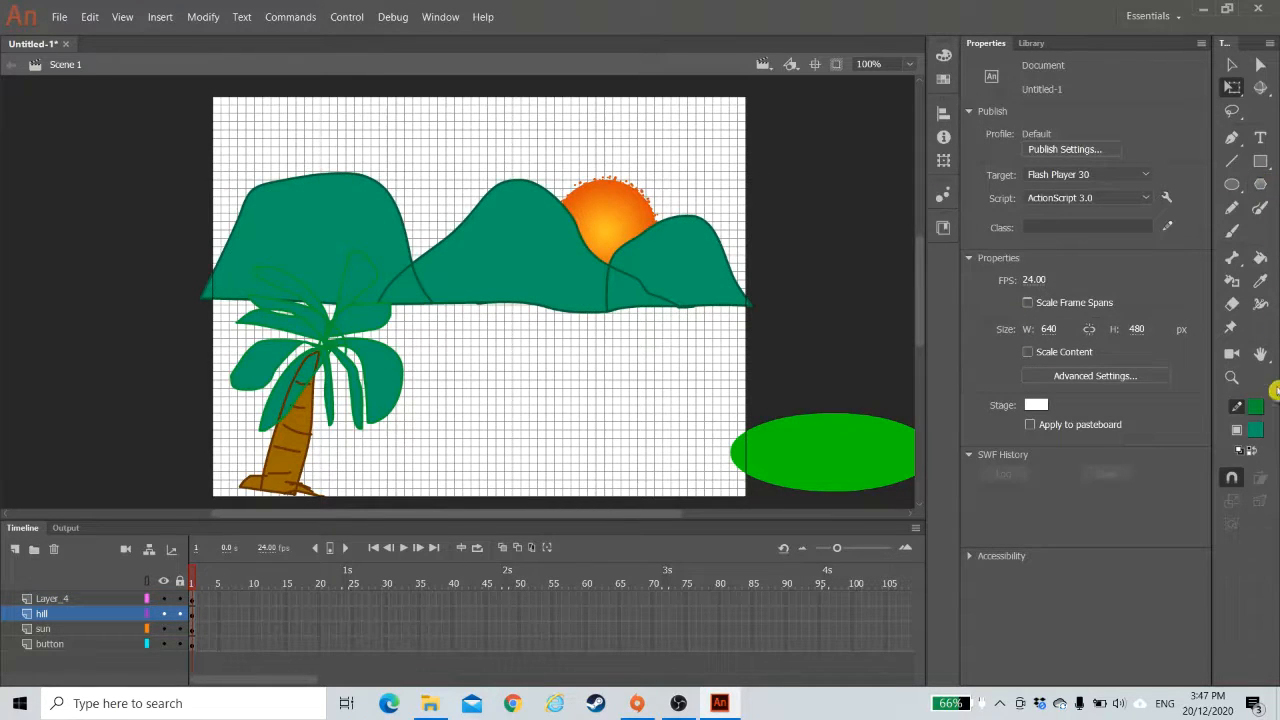
left_click(1260, 258)
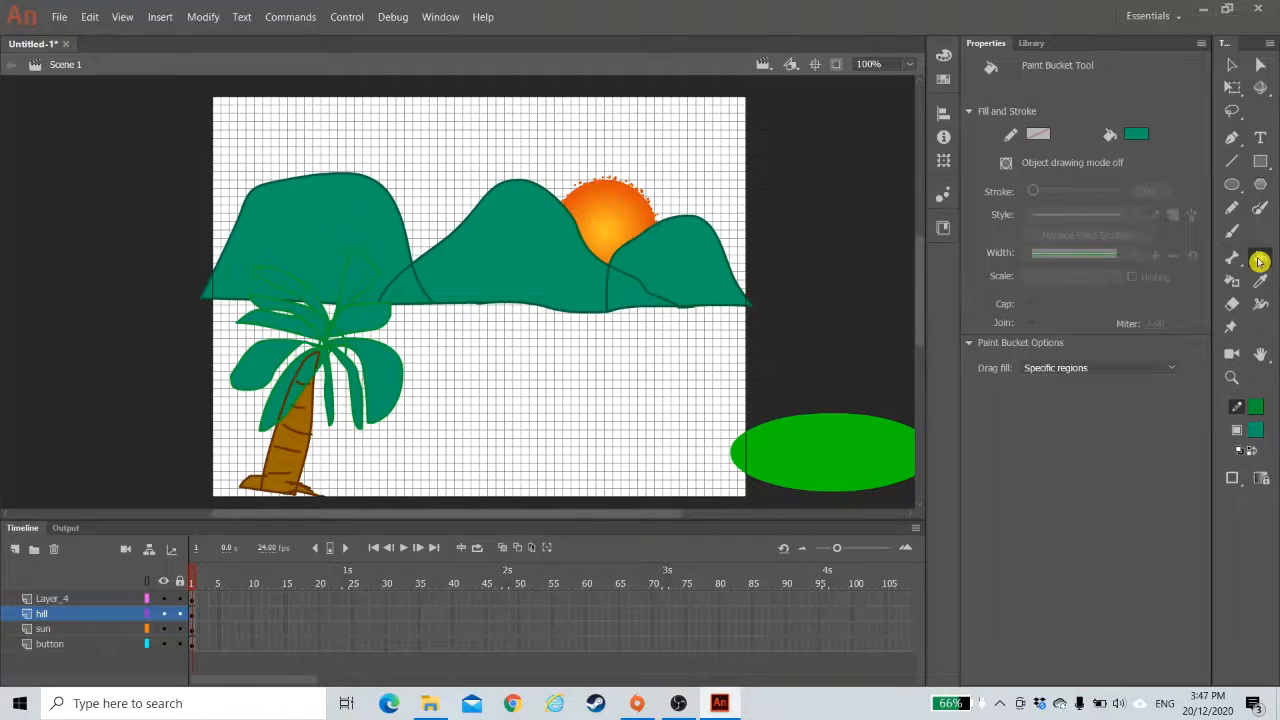
left_click(1138, 134)
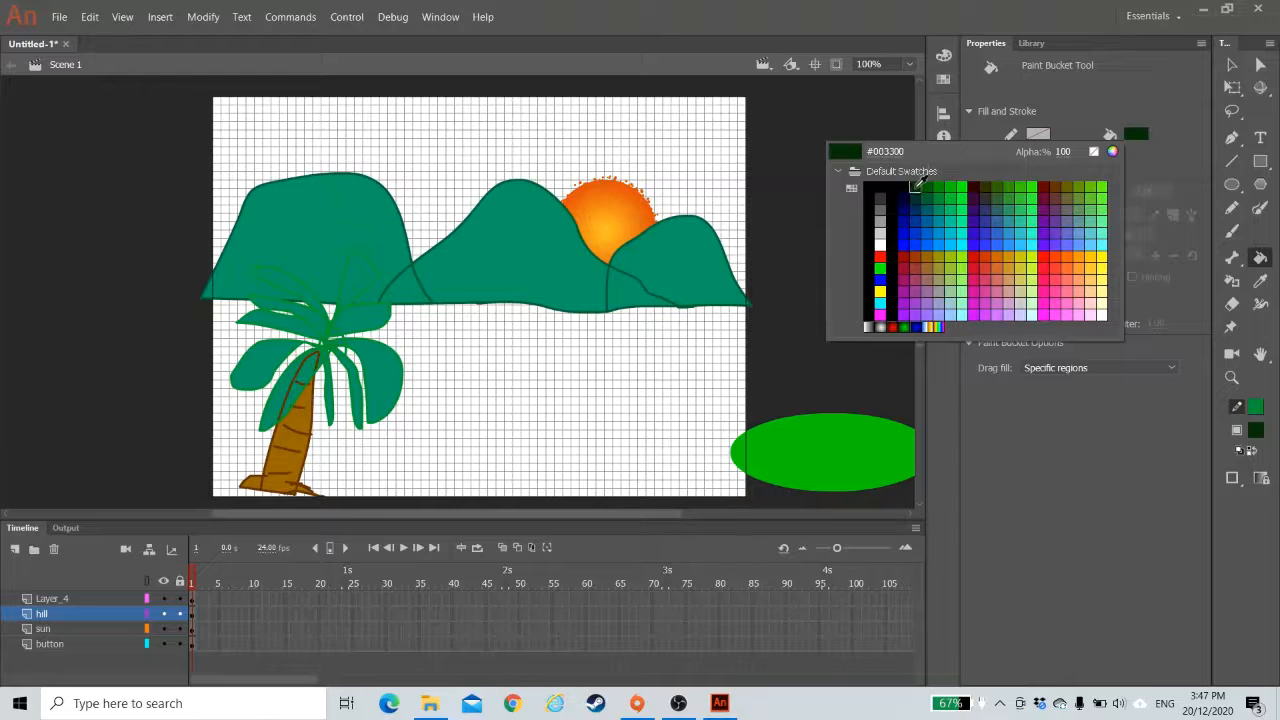
left_click(915, 186)
left_click(293, 207)
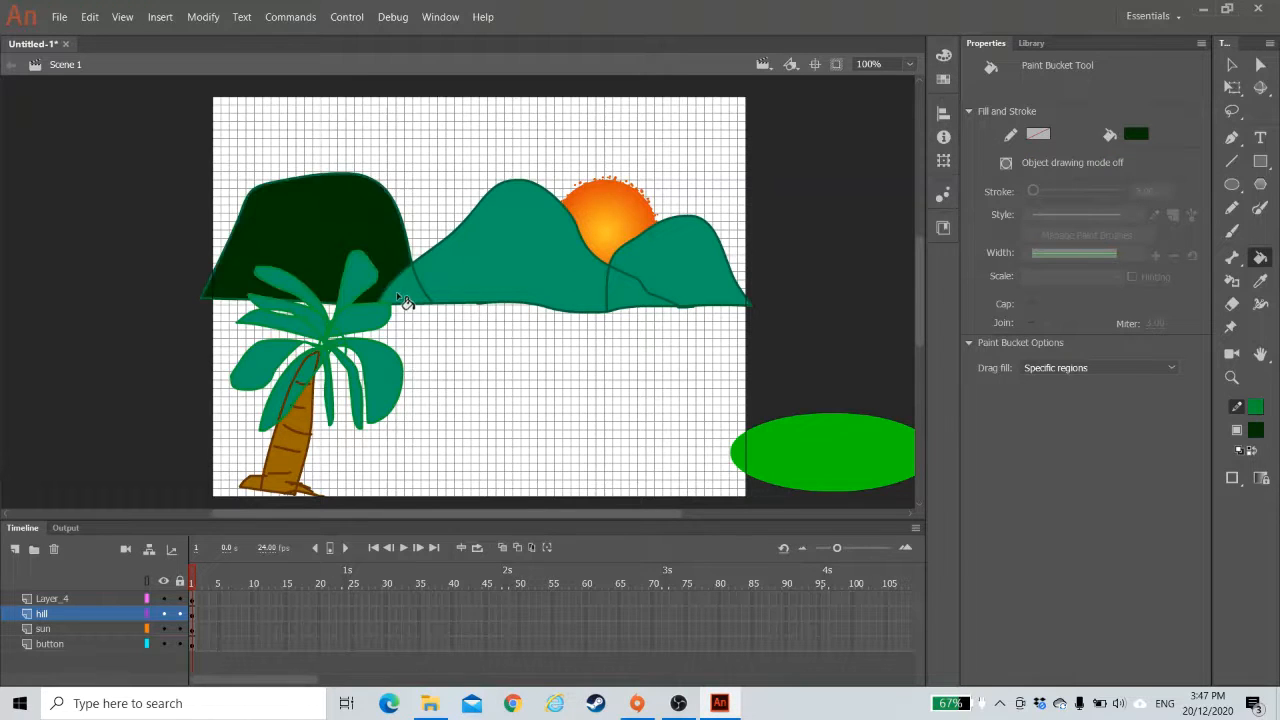
left_click(510, 249)
left_click(619, 293)
left_click(660, 273)
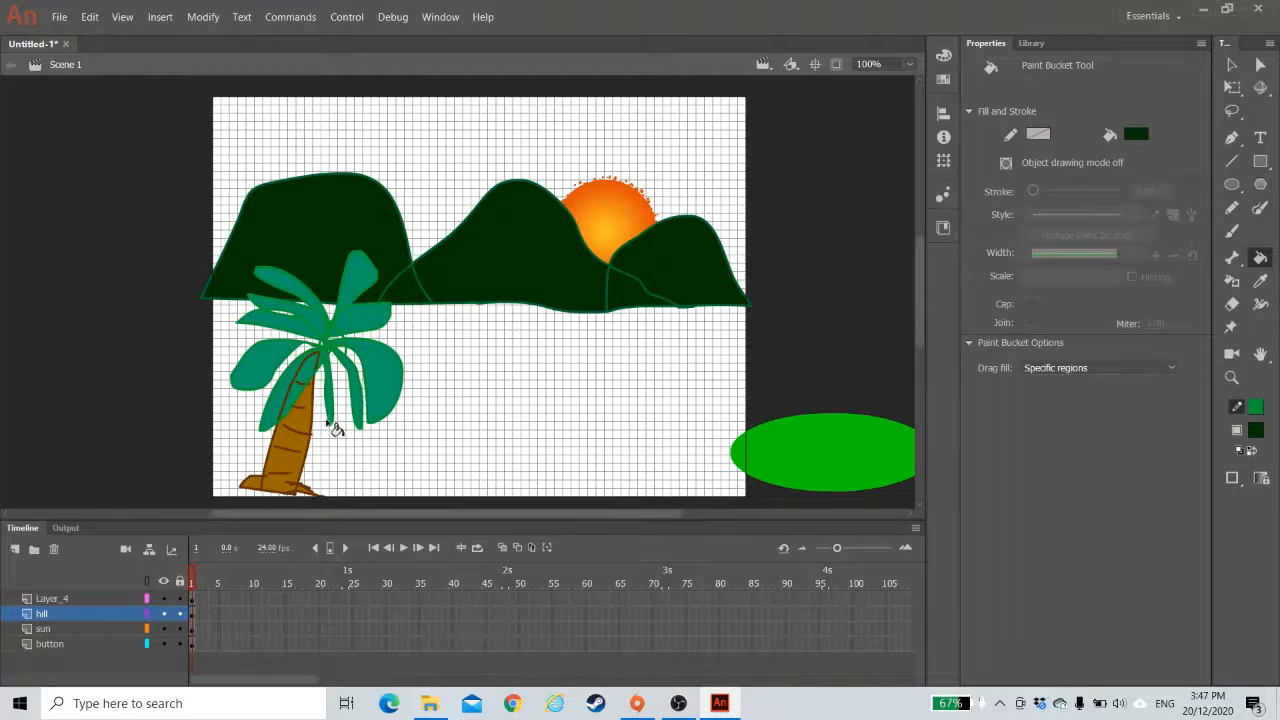
- Shrink the palm tree to about 127 by 150 px and move it into the stage's lower-left corner
left_click(54, 598)
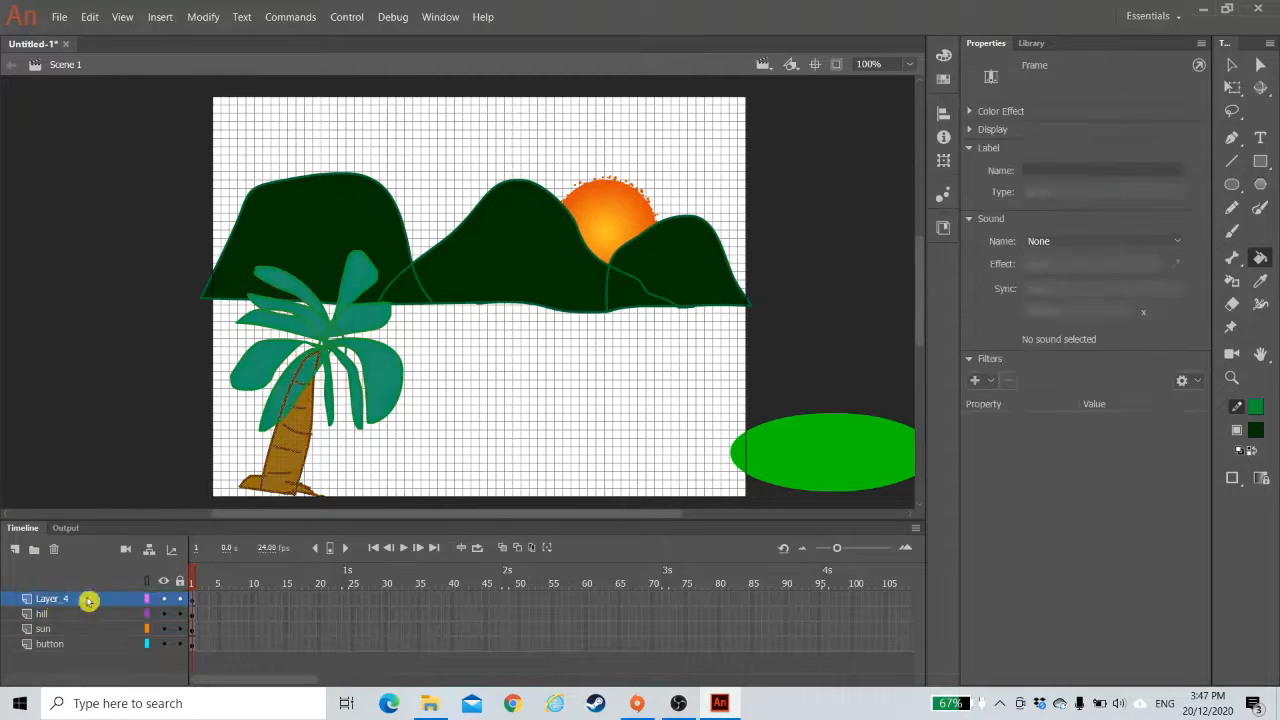
left_click(1232, 68)
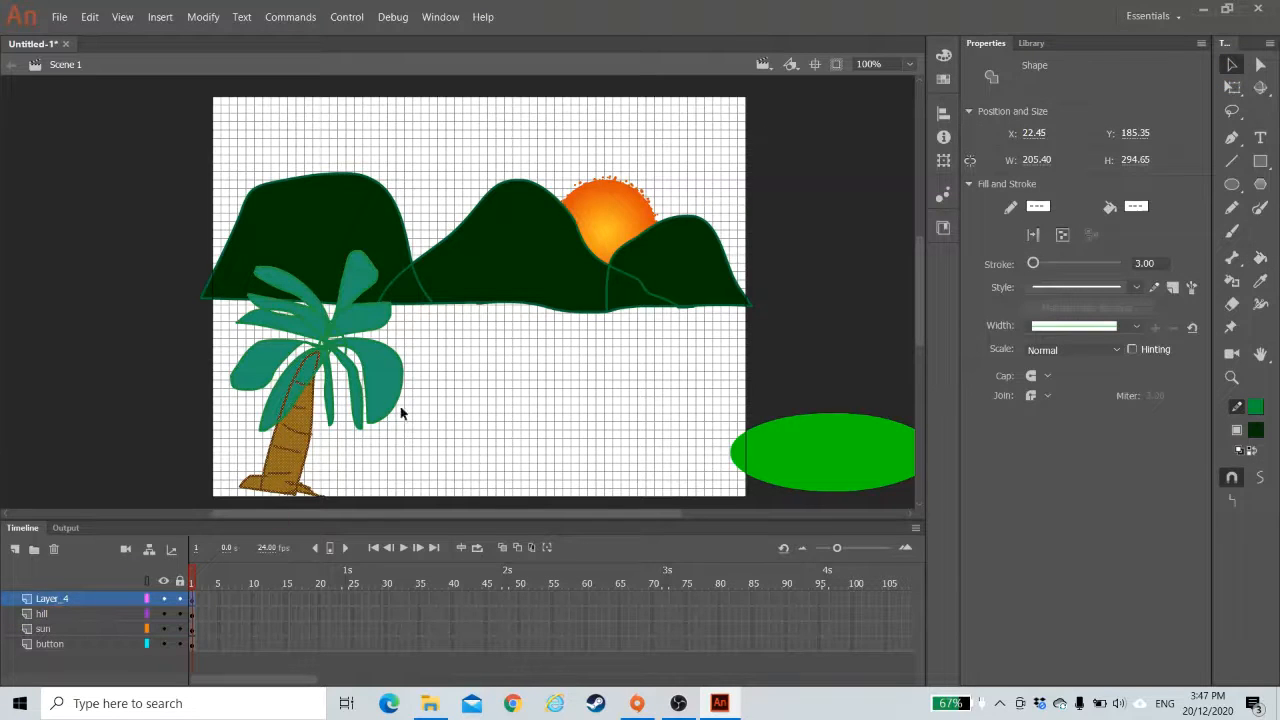
left_click(482, 414)
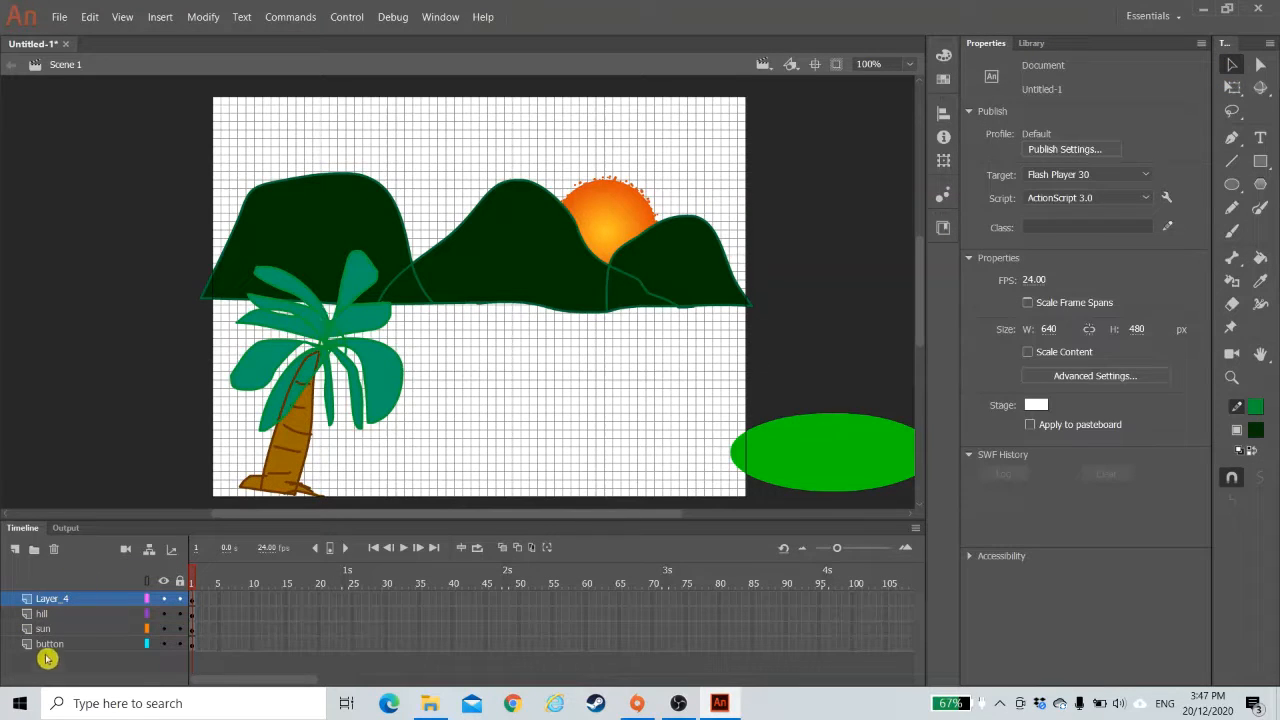
left_click(1236, 90)
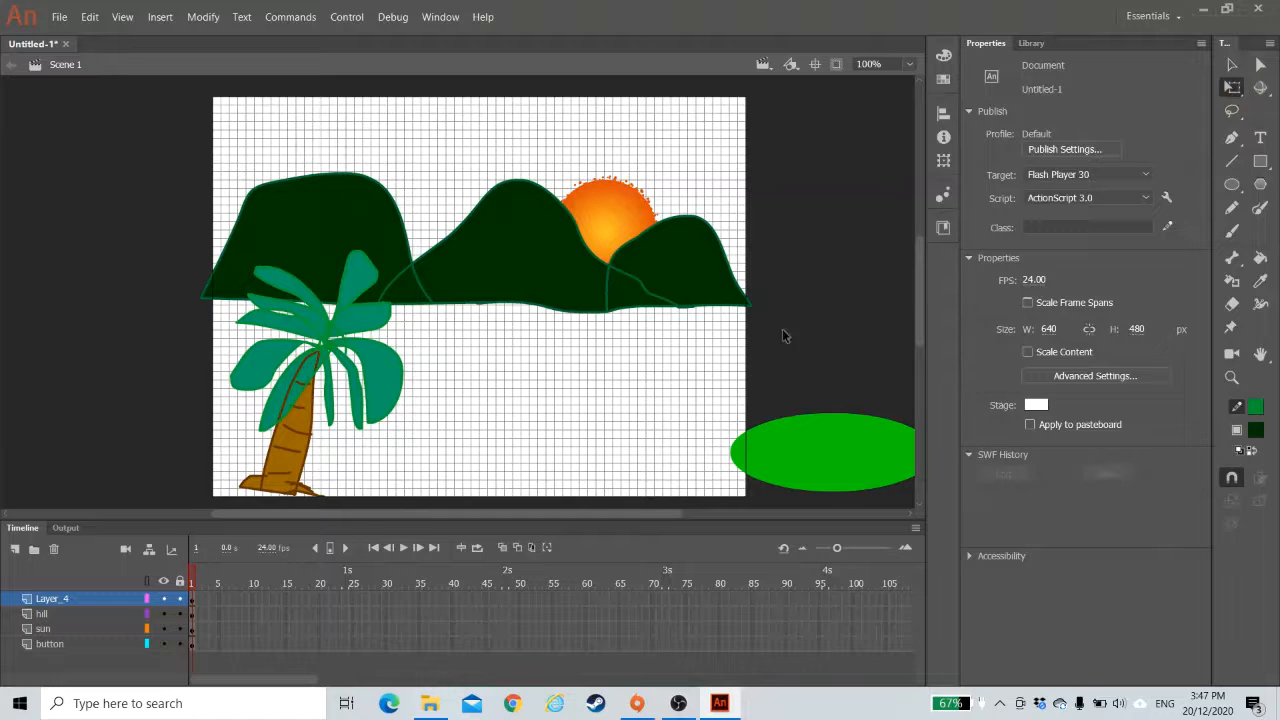
left_click(74, 600)
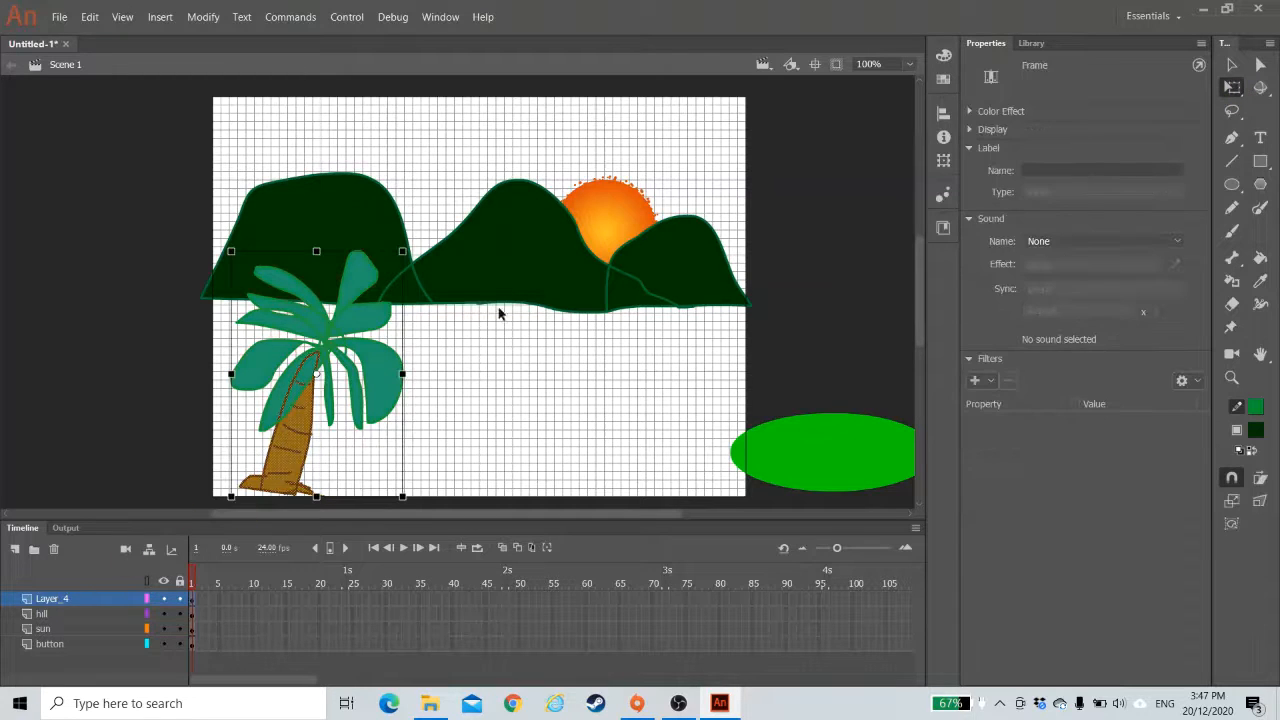
left_click_drag(345, 322, 334, 351)
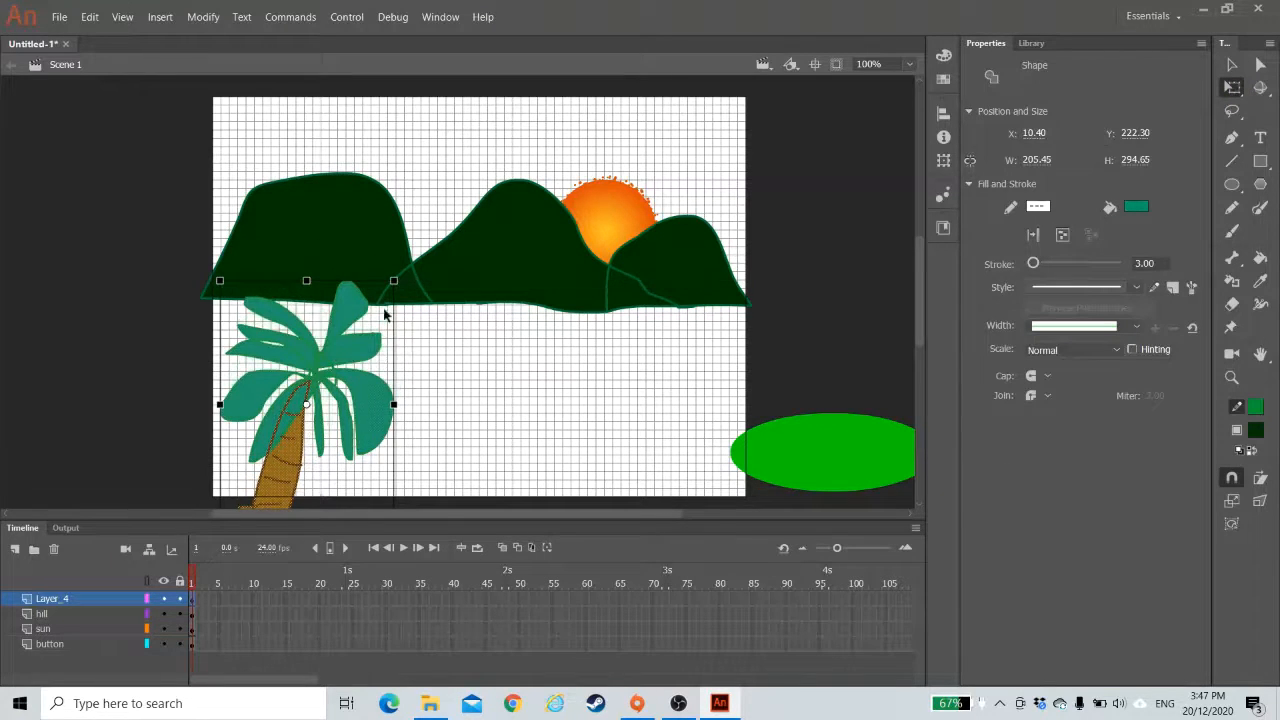
left_click_drag(393, 280, 361, 341)
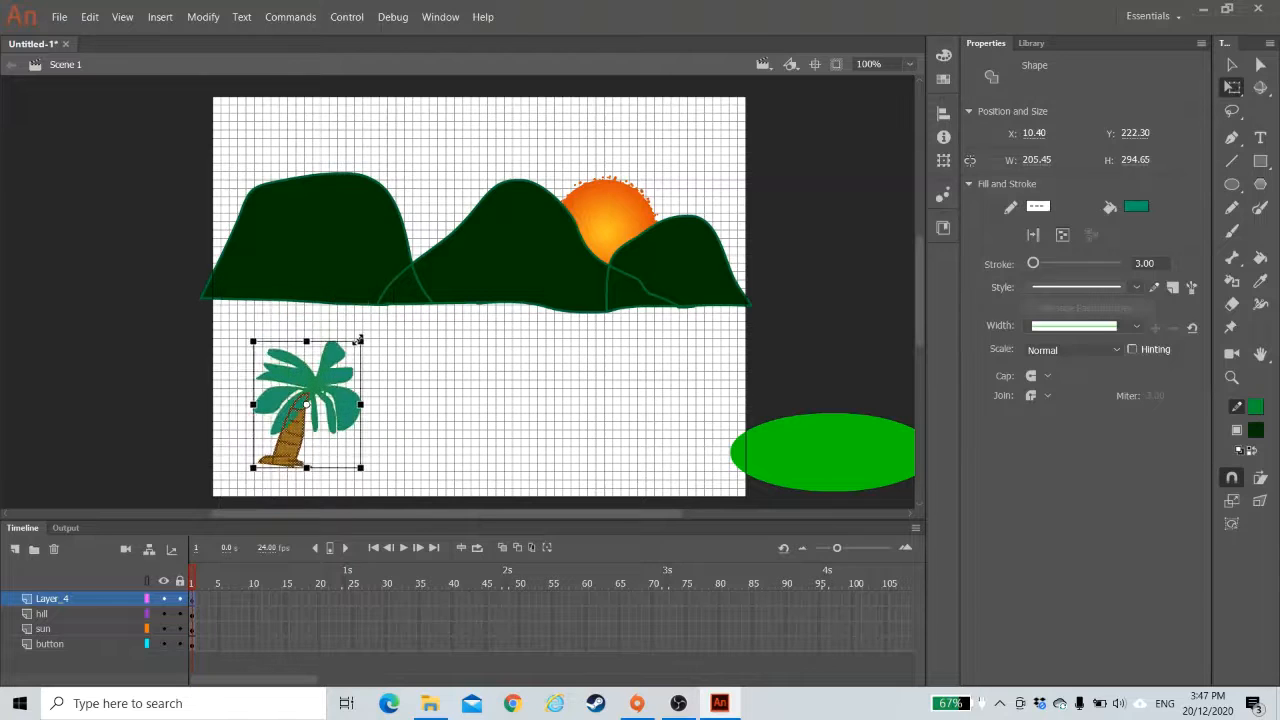
left_click_drag(310, 388, 280, 415)
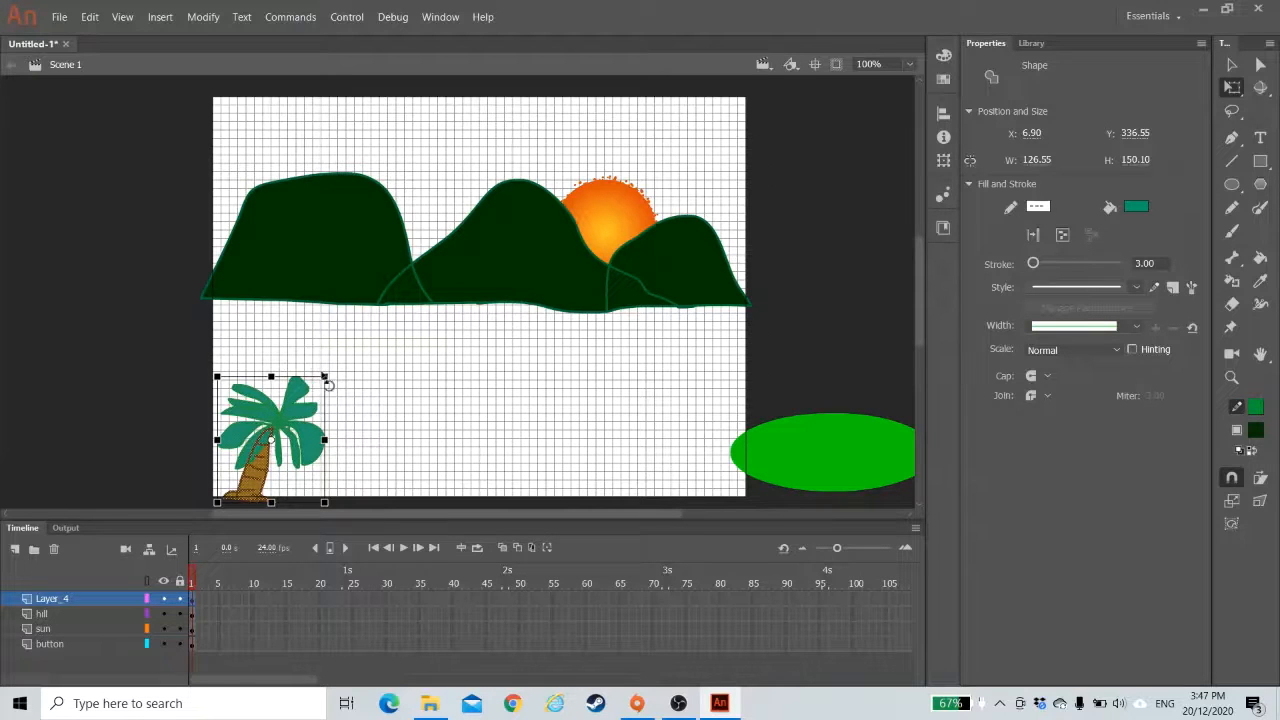
- Enlarge the palm tree to about 269 by 285 px and reposition it at about X -20, Y 205
left_click_drag(324, 374, 384, 318)
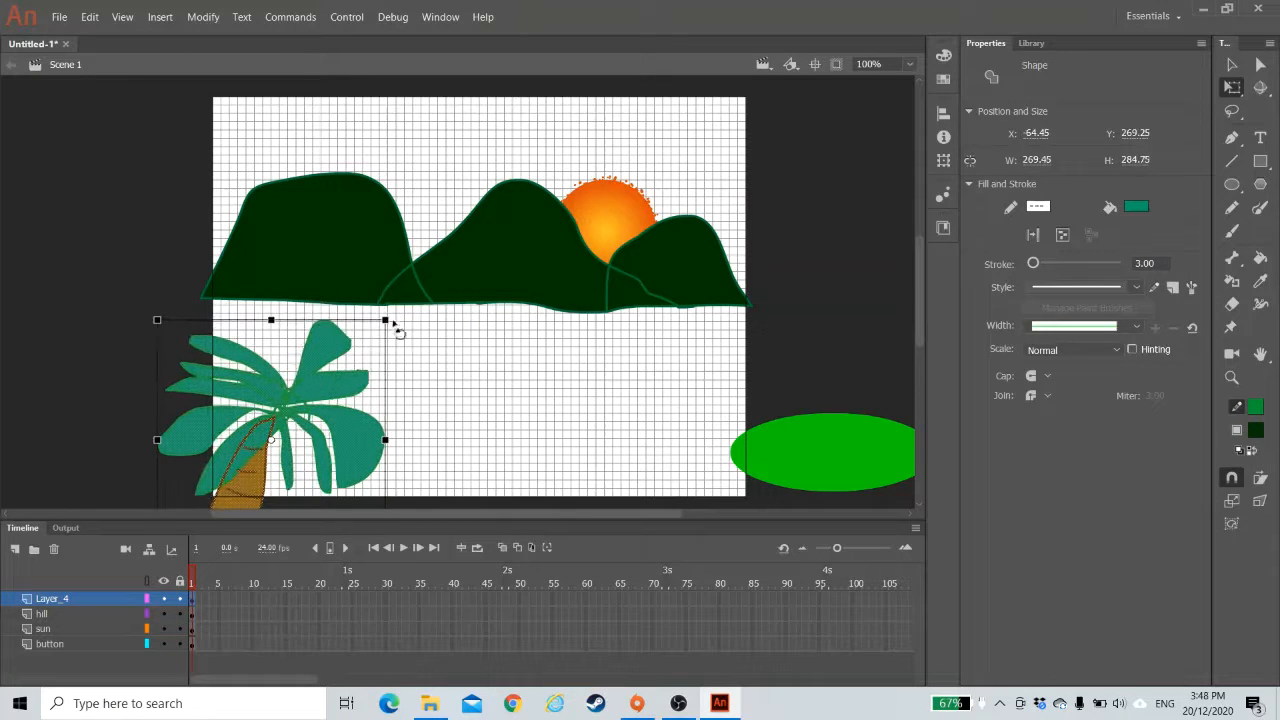
left_click_drag(340, 357, 361, 302)
key("Right")
key("Right")
key("Right")
key("Right")
key("Right")
key("Right")
key("Right")
key("Right")
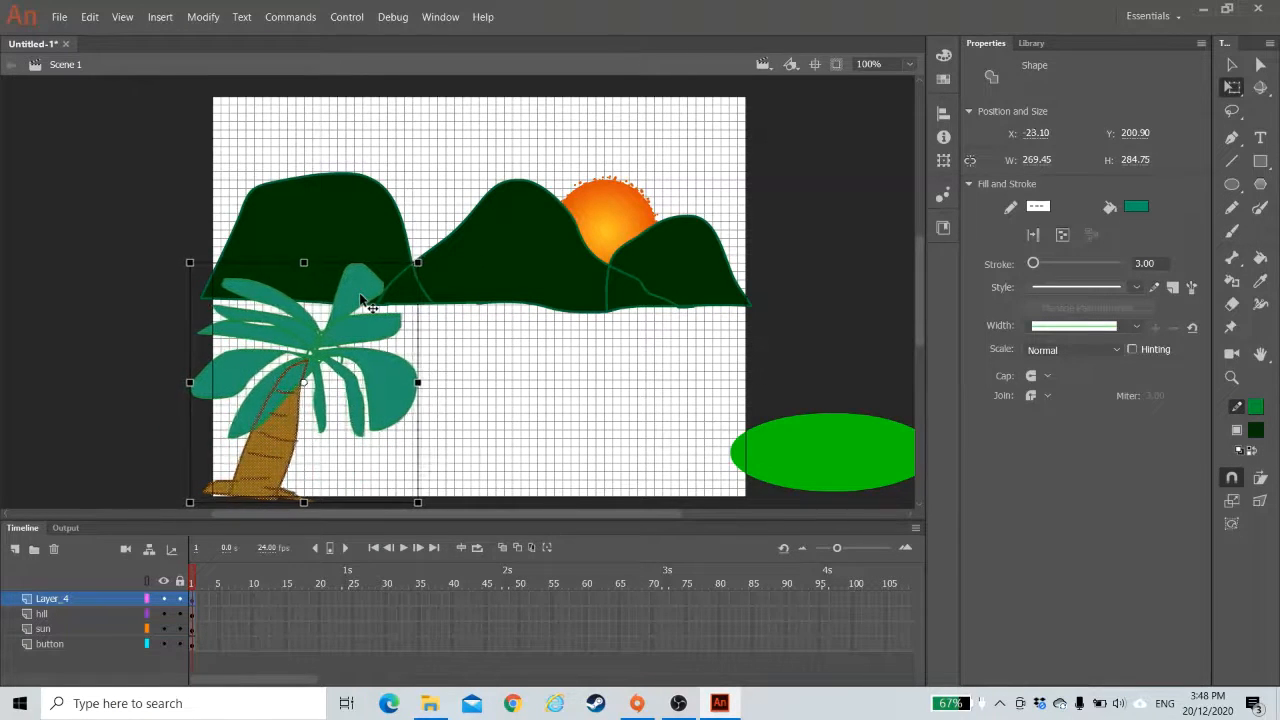
key("Down")
key("Down")
key("Down")
key("Down")
key("Right")
key("Right")
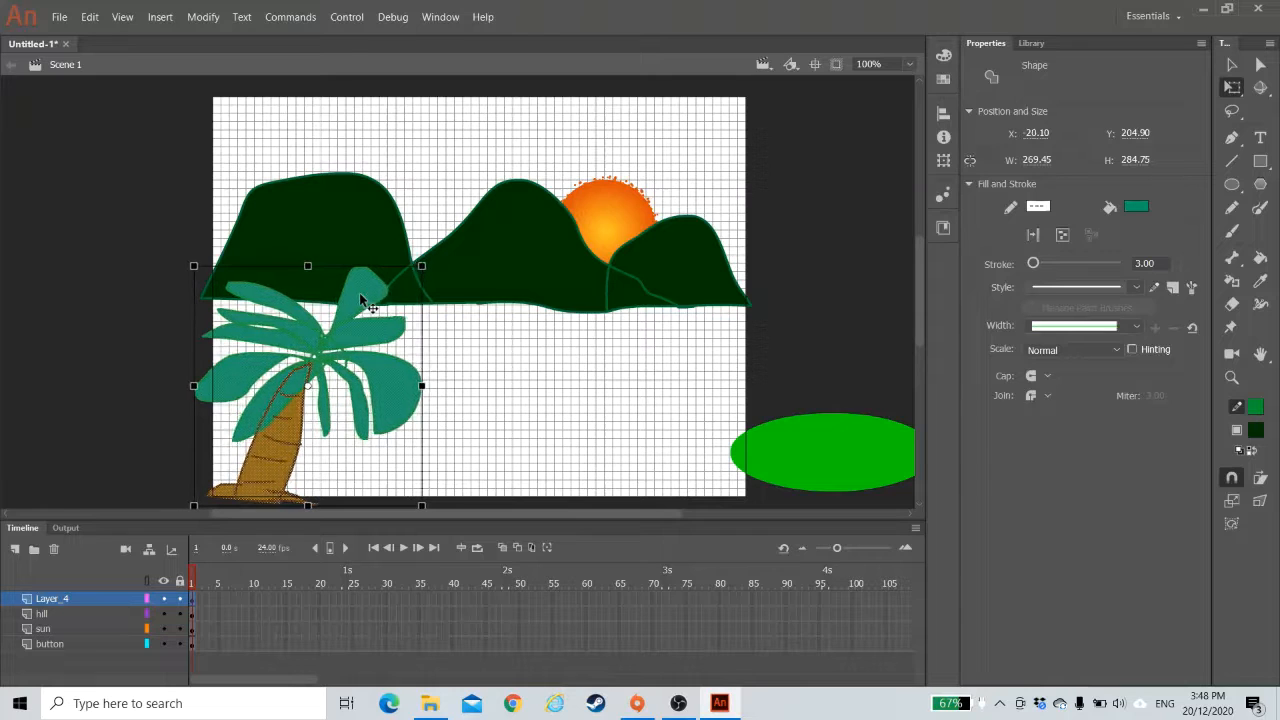
left_click(494, 451)
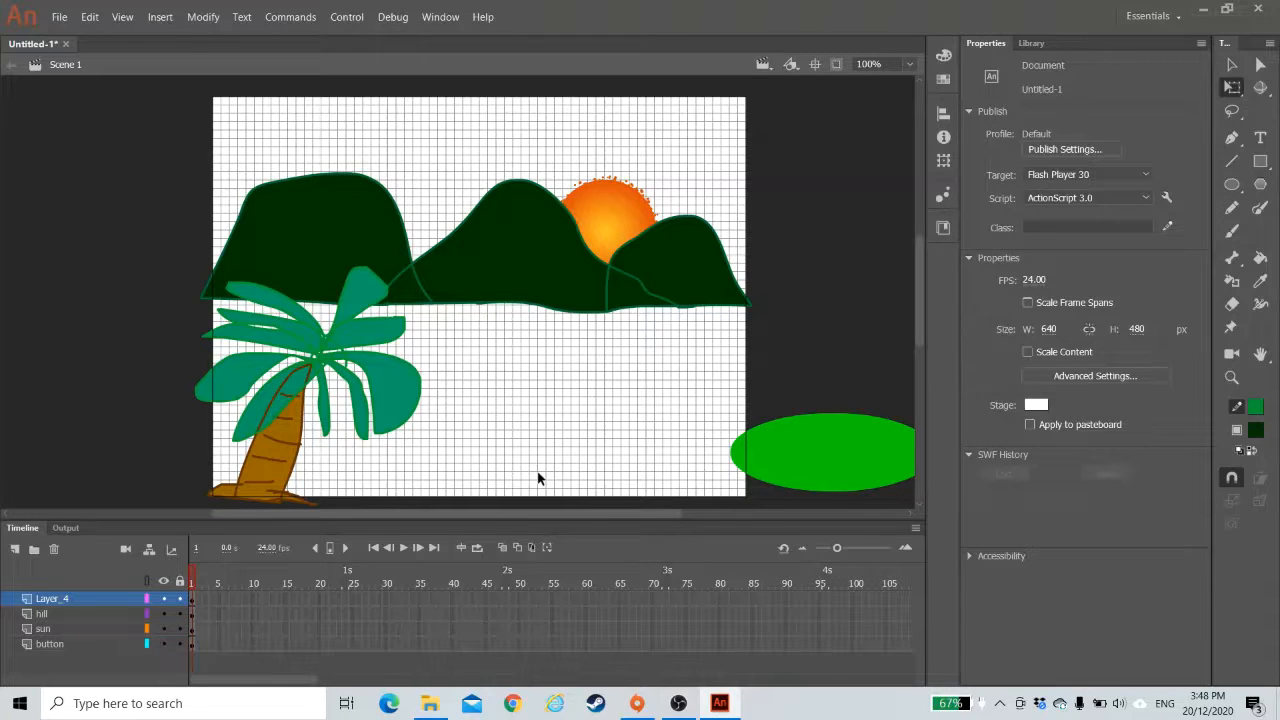
- Add a new layer above the palm tree's layer and rename Layer_4 to "tree"
left_click(15, 550)
left_click(60, 613)
double_click(50, 612)
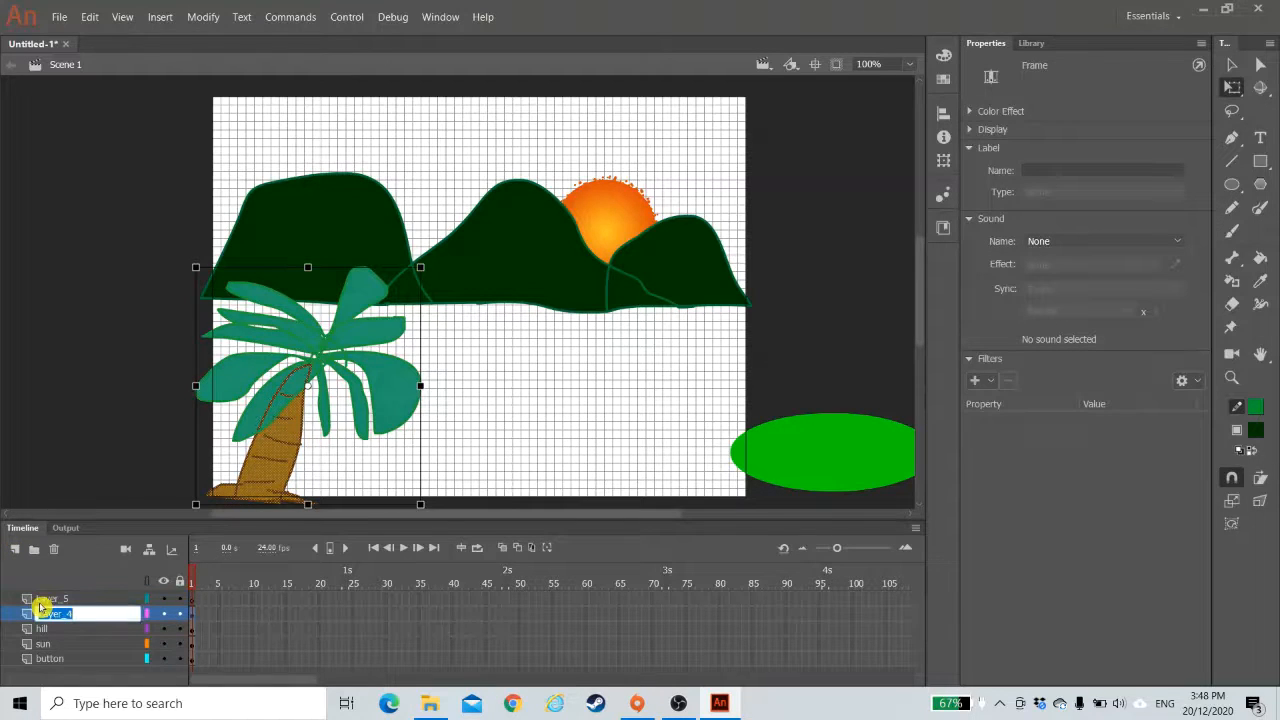
type("tree")
- Rename Layer_5, directly above the tree layer, to "beach"
double_click(55, 598)
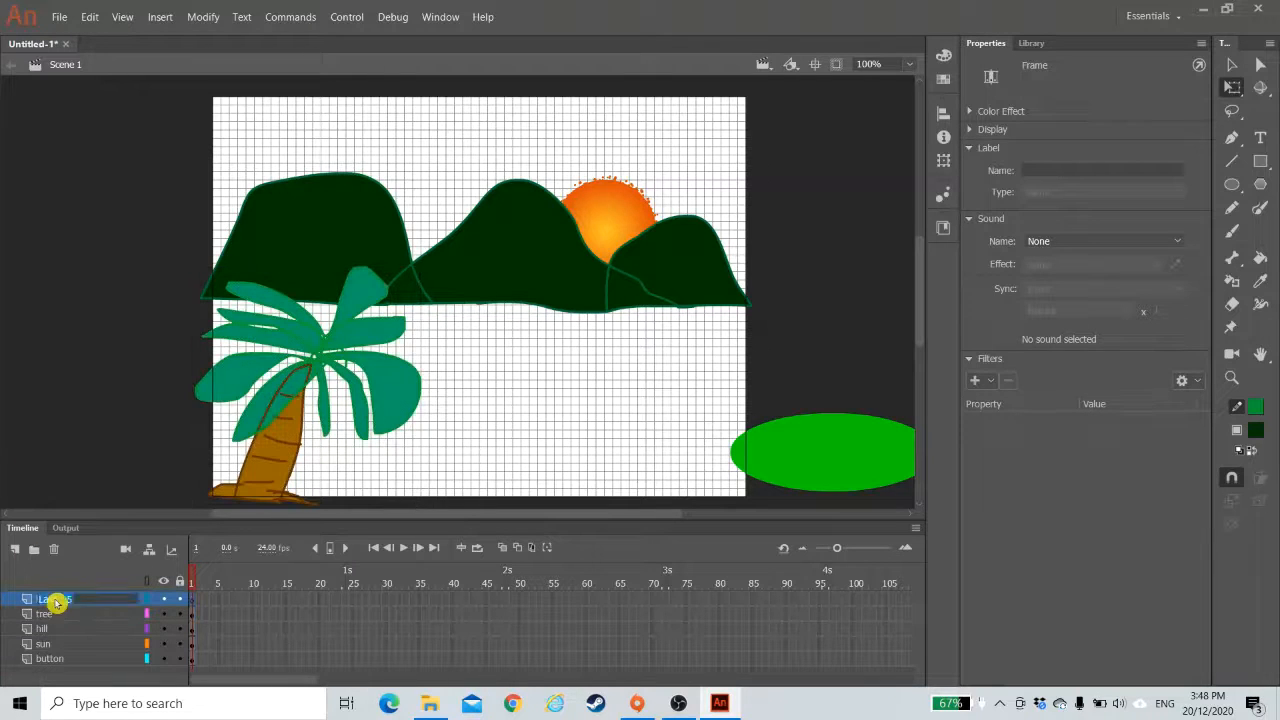
type("be")
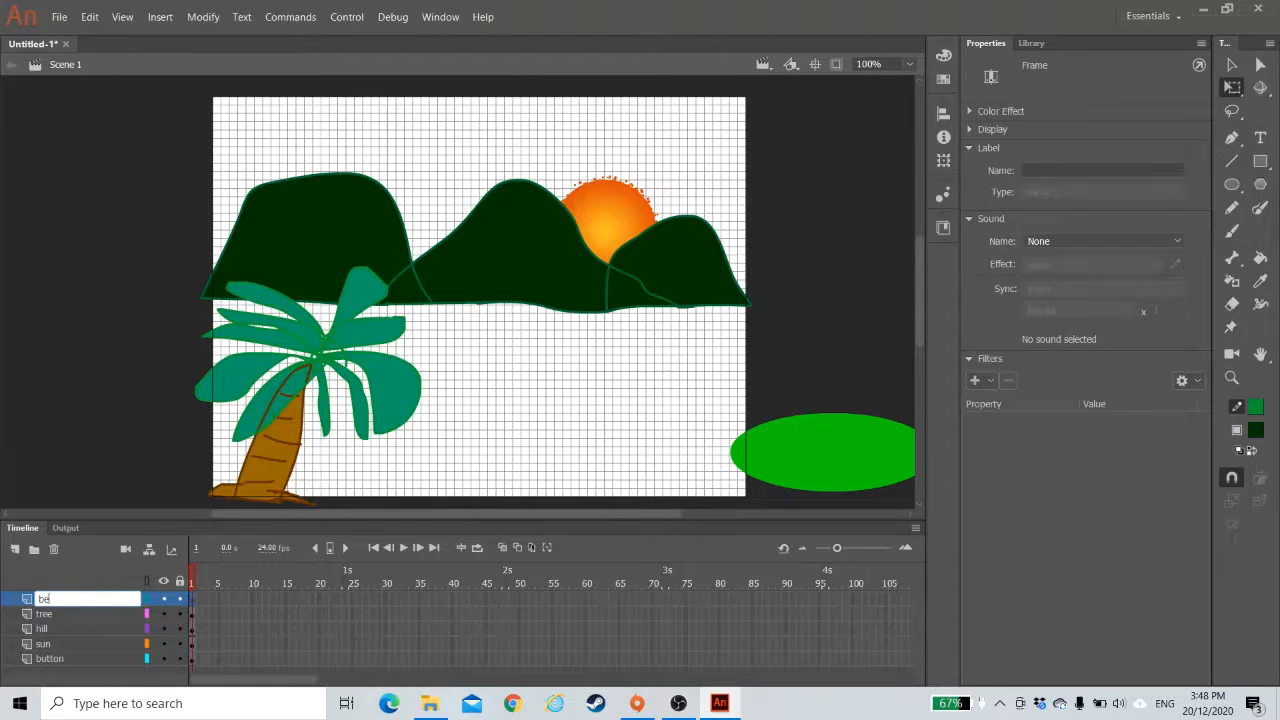
type("ach")
left_click(510, 428)
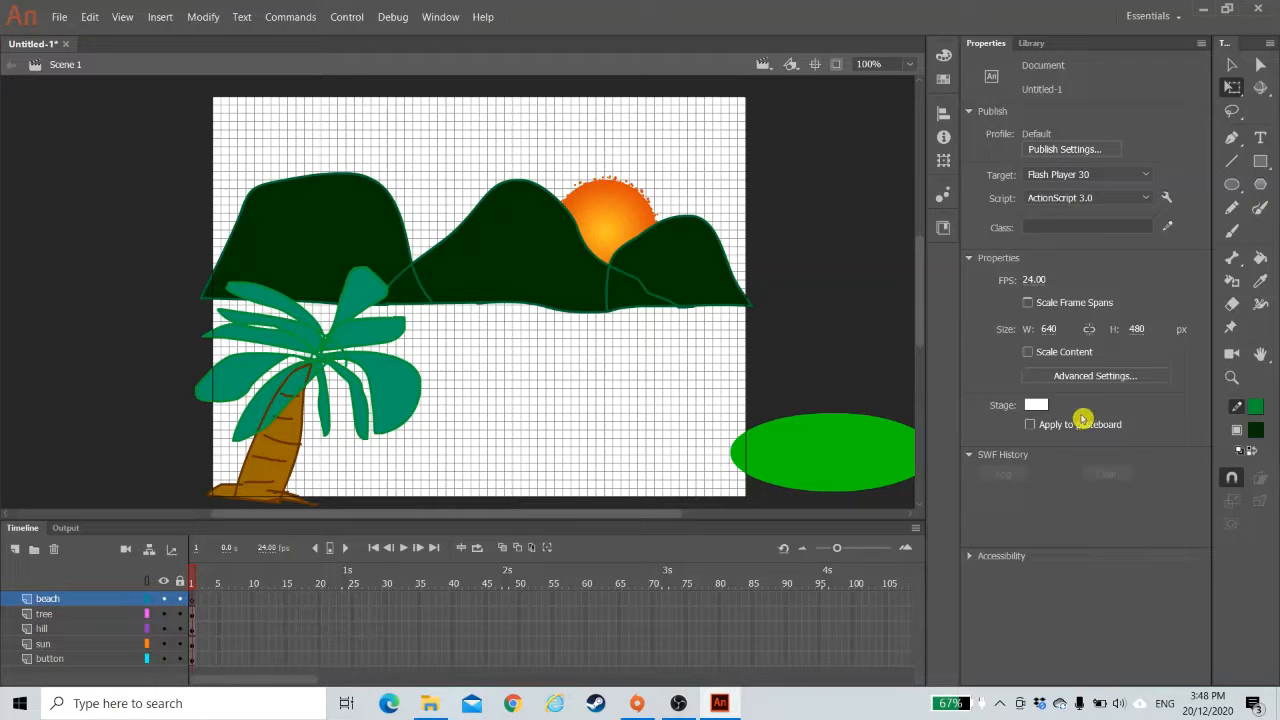
left_click(1261, 163)
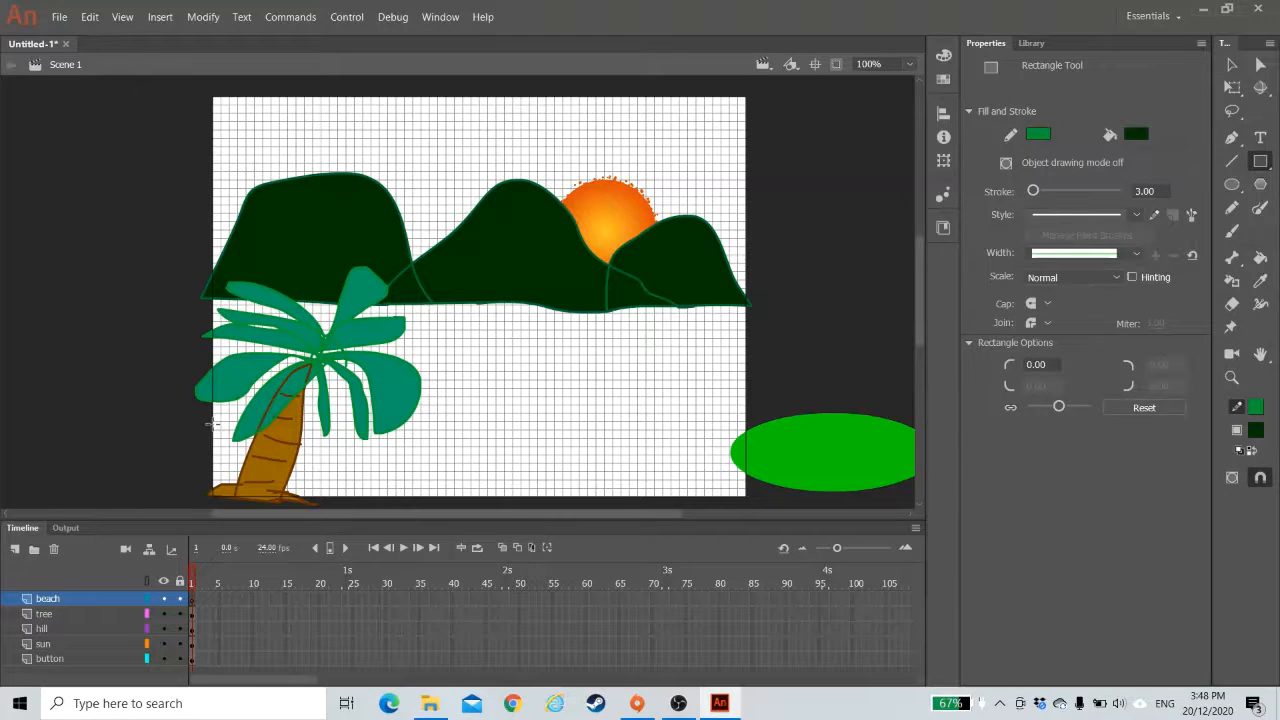
mouse_move(211, 424)
left_mouse_down()
mouse_move(690, 498)
mouse_move(757, 488)
mouse_move(742, 502)
mouse_move(753, 503)
left_mouse_up()
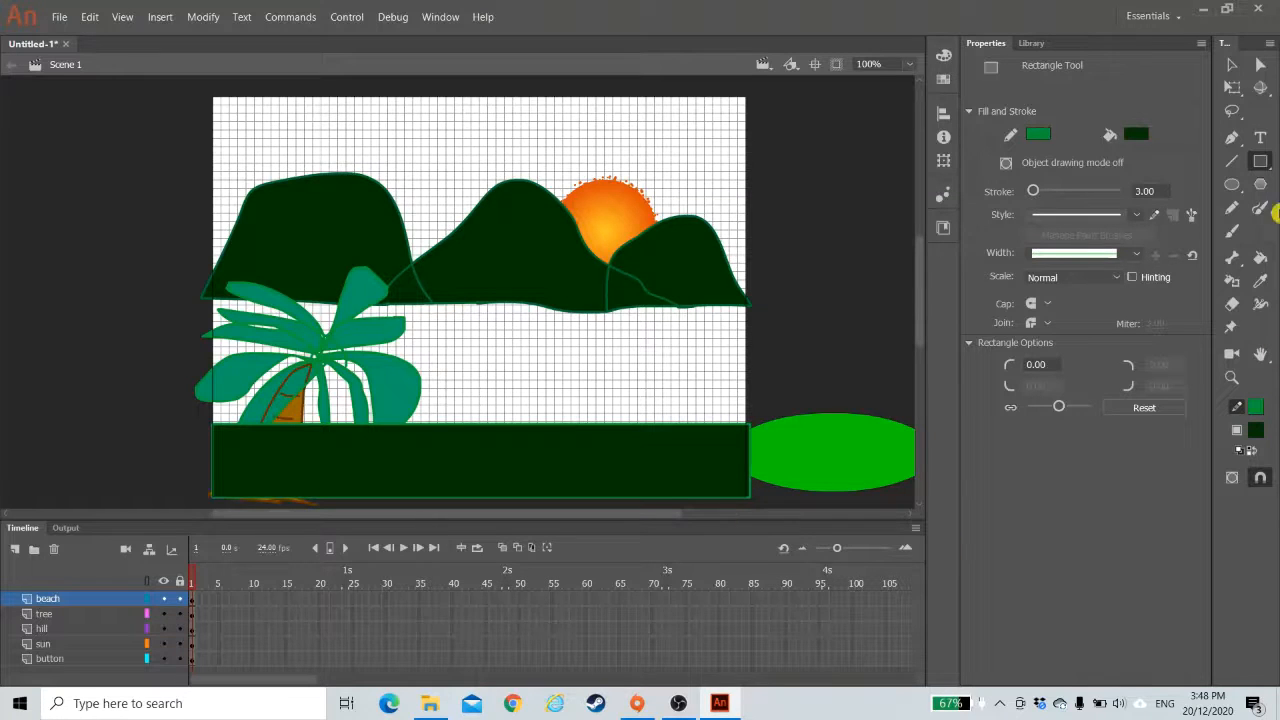
left_click(1135, 136)
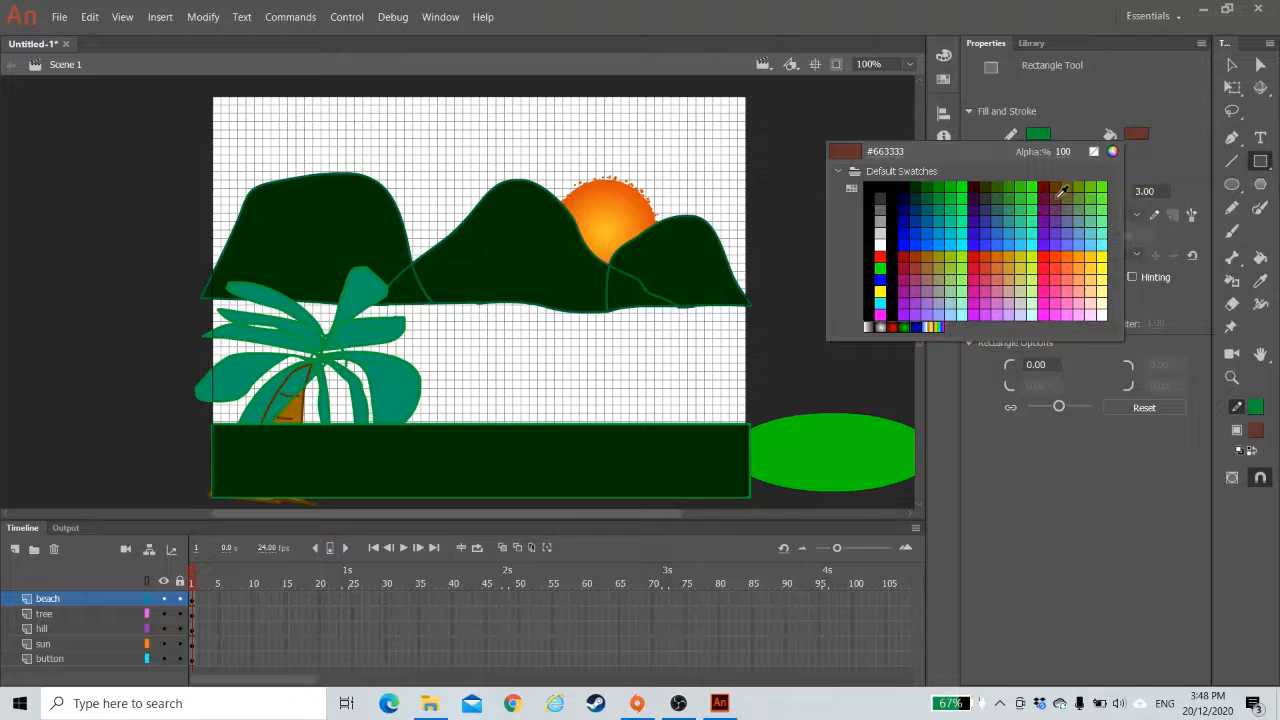
left_click(1095, 250)
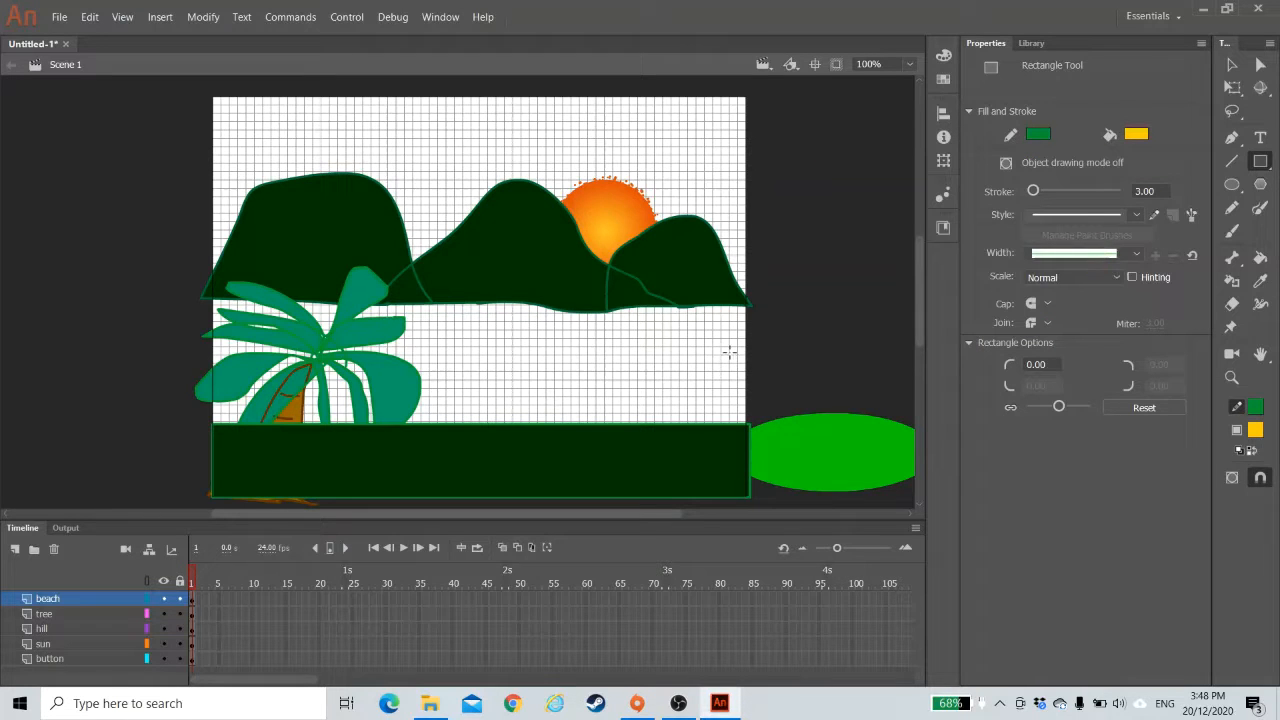
key("ctrl+z")
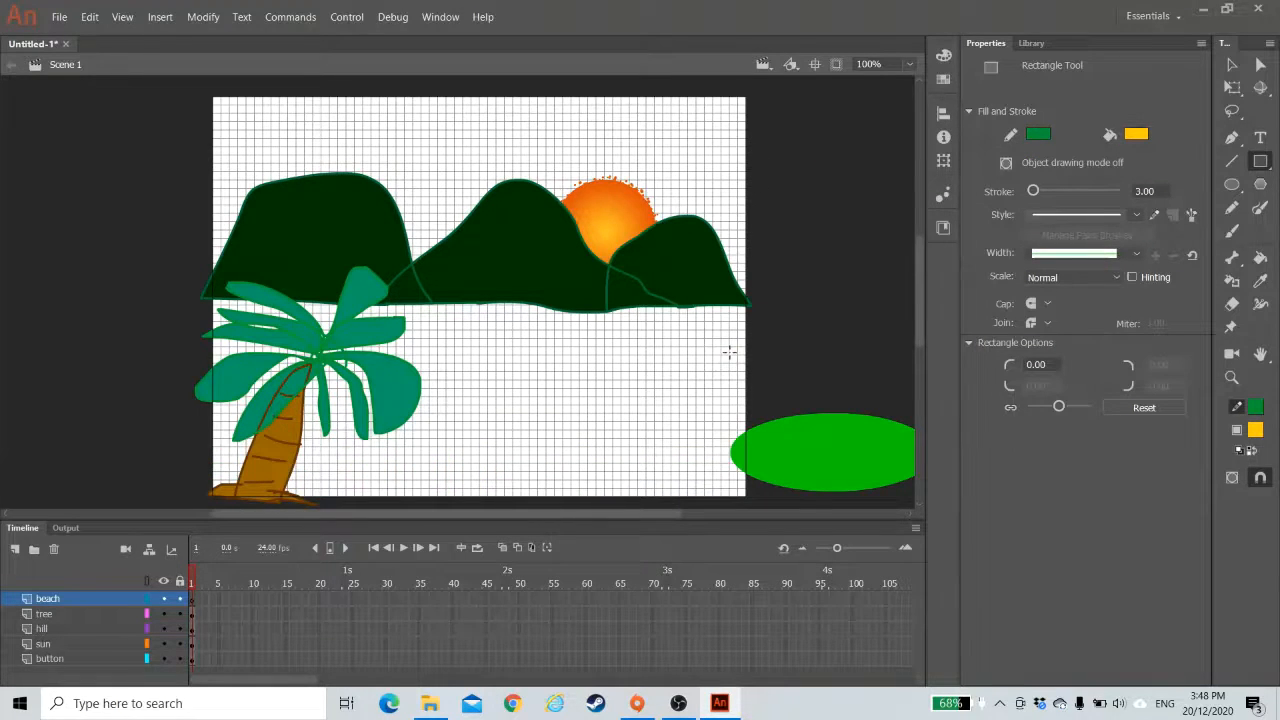
- Draw a peach rectangle about 646 by 72 px without stroke along the stage's lower edge and move the beach layer below all other layers
left_click(1139, 141)
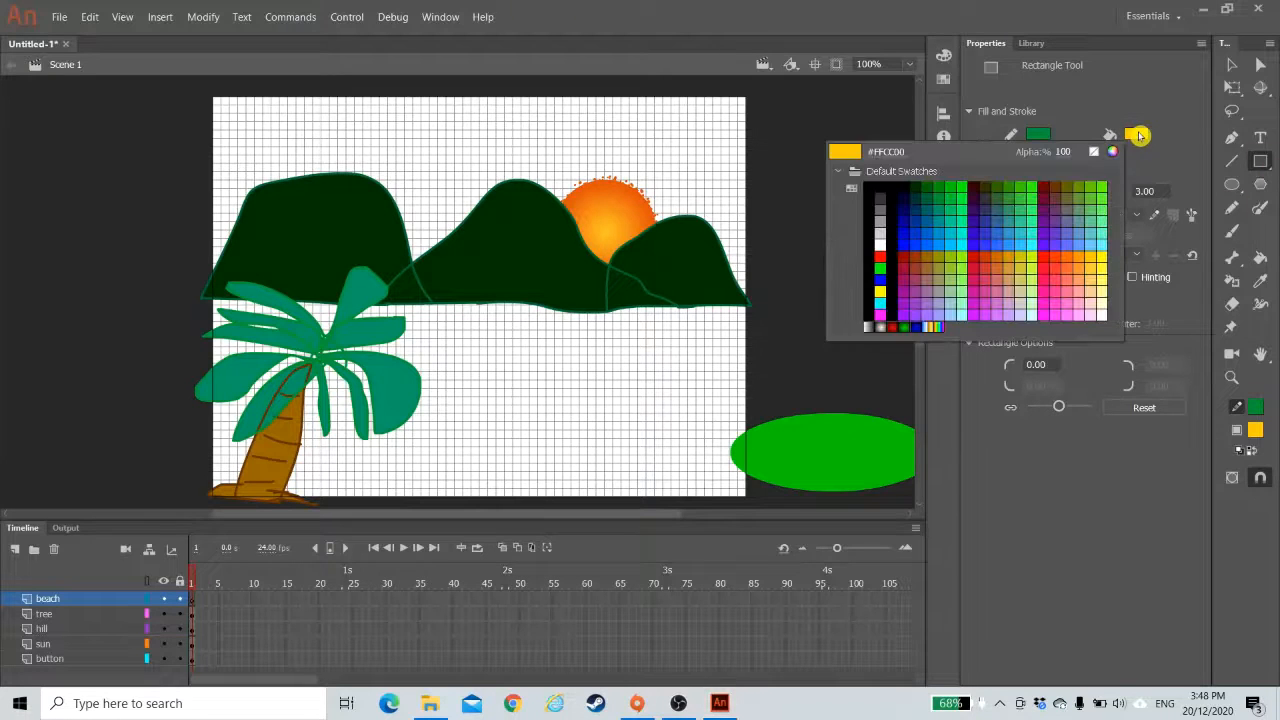
left_click(1087, 285)
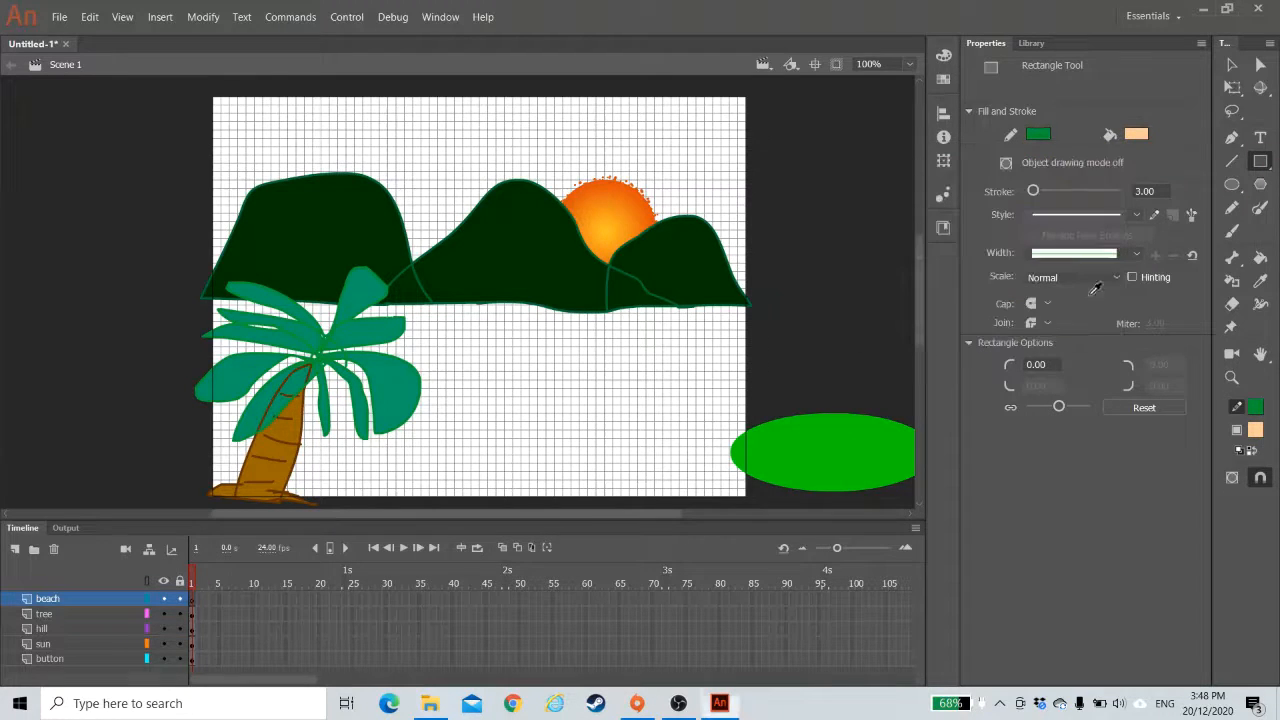
left_click(1045, 136)
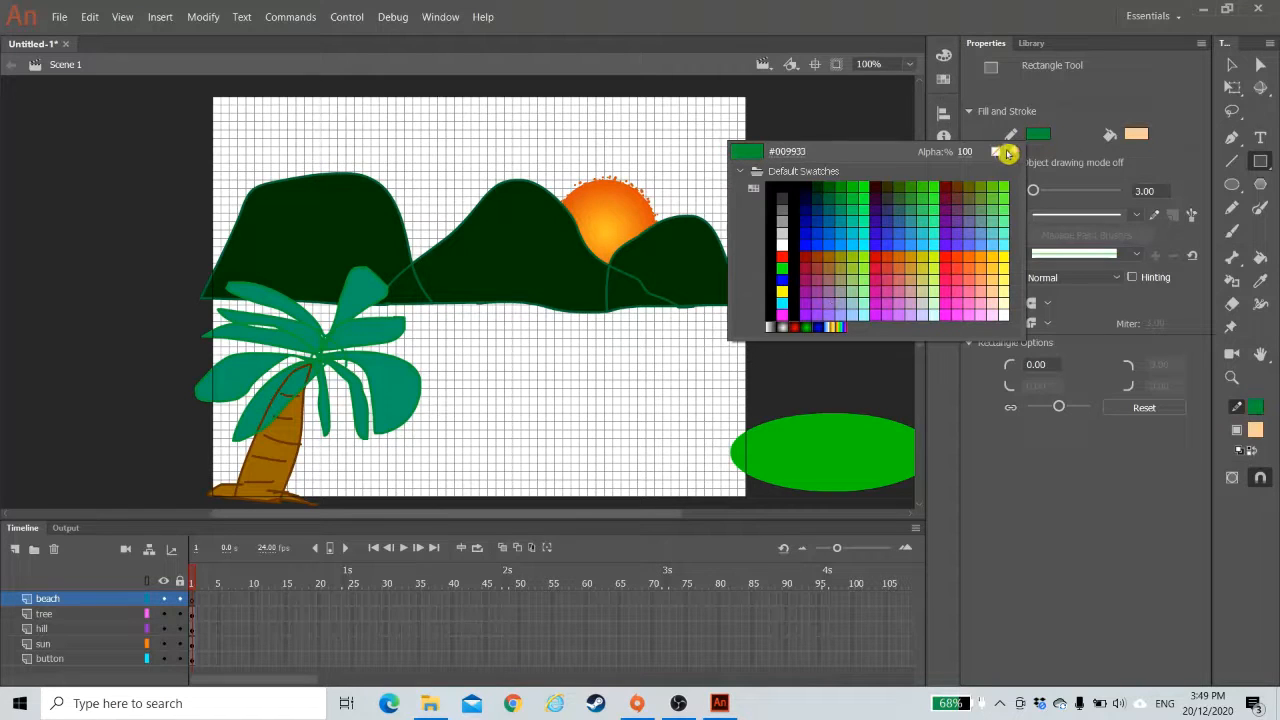
left_click(997, 152)
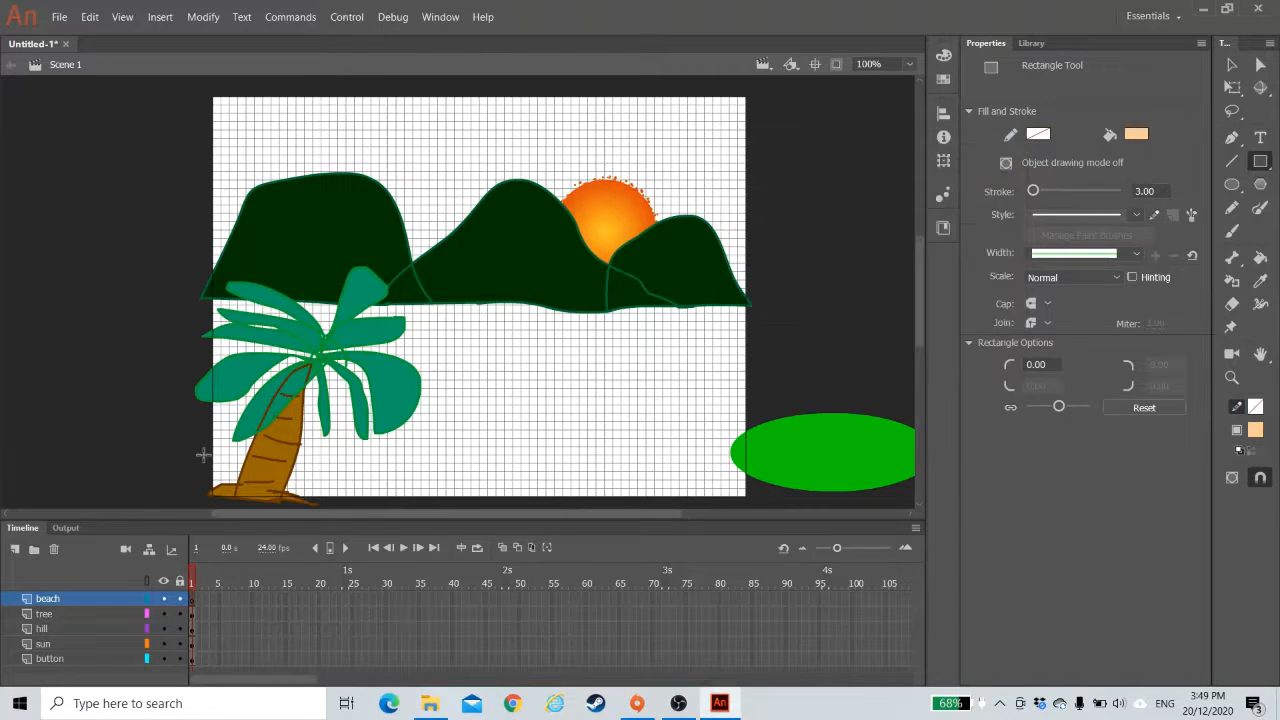
left_click_drag(210, 435, 753, 501)
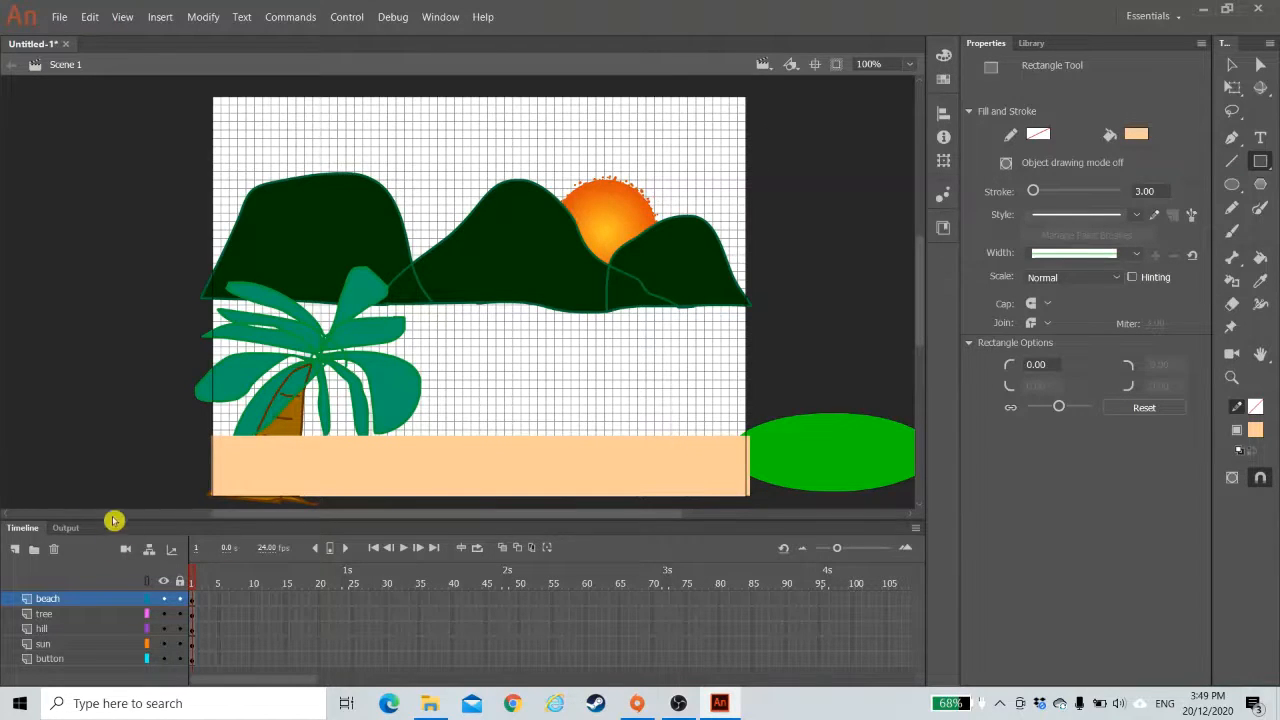
left_click(52, 600)
mouse_move(52, 600)
left_mouse_down()
mouse_move(46, 677)
mouse_move(40, 668)
left_mouse_up()
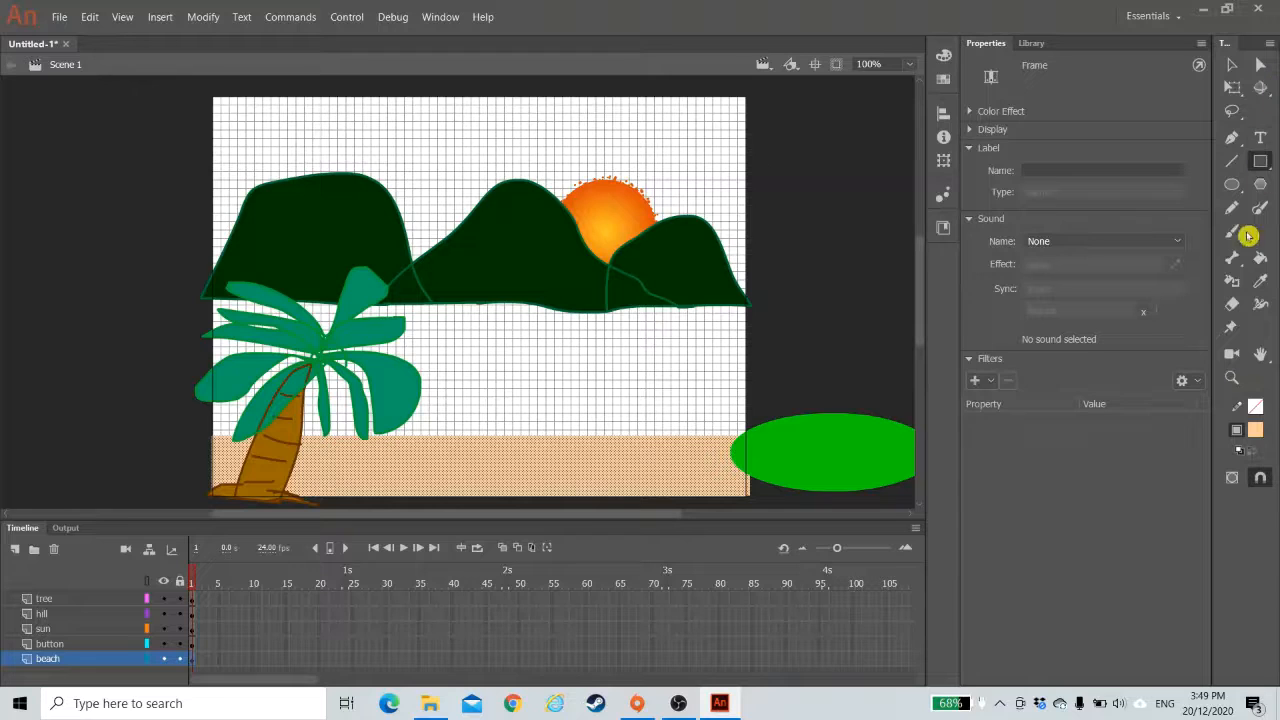
- Set the fill colour to bright blue and undo the recolouring it applies to the selected sand rectangle
left_click(1260, 165)
left_click(1135, 207)
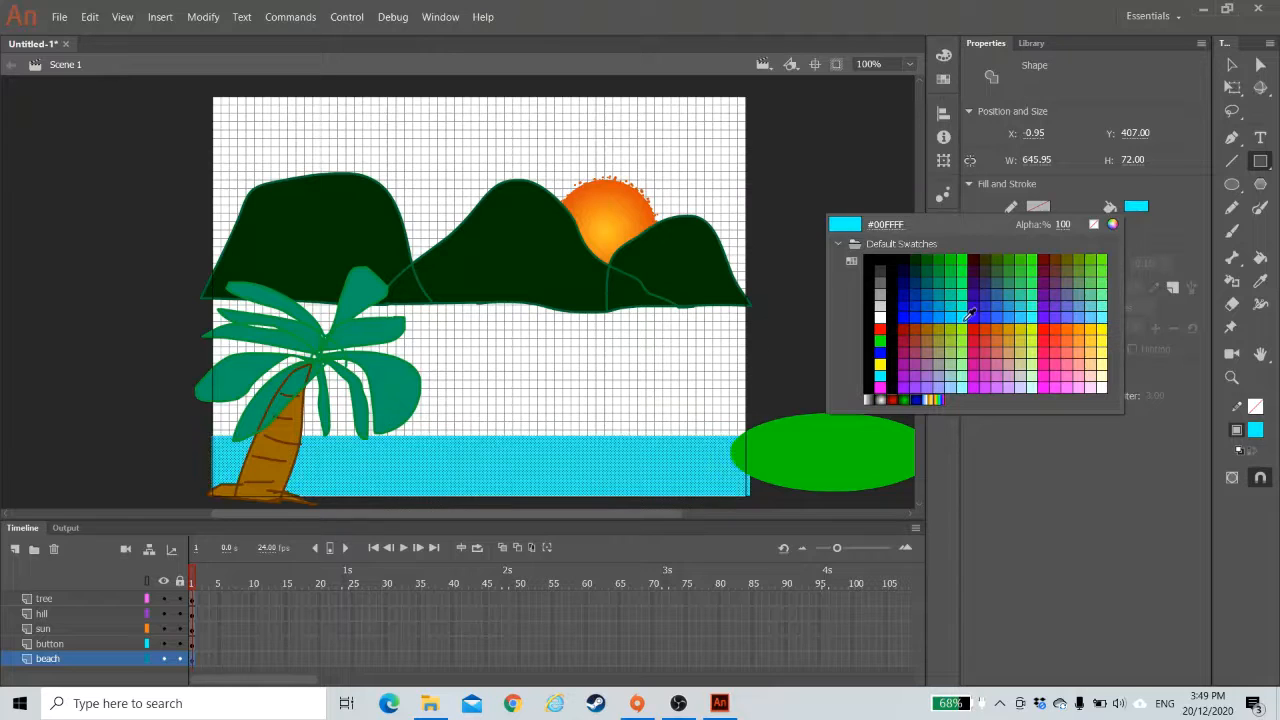
left_click(957, 314)
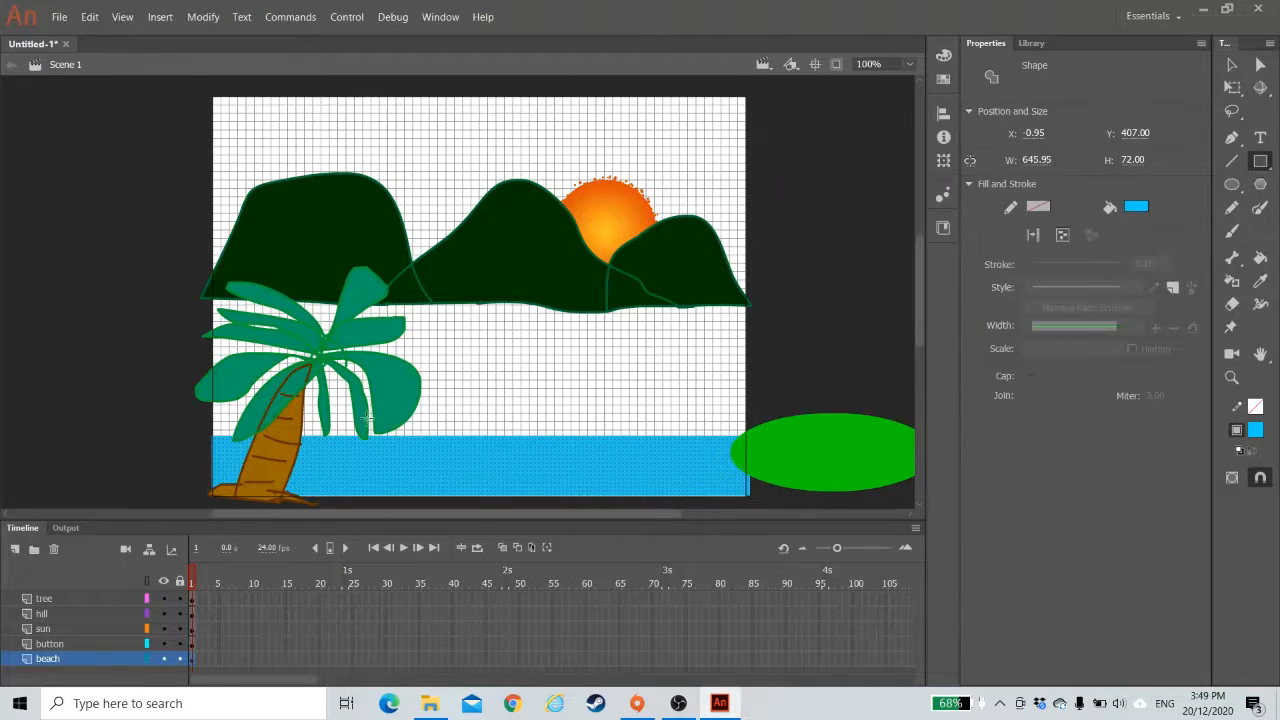
key("ctrl+z")
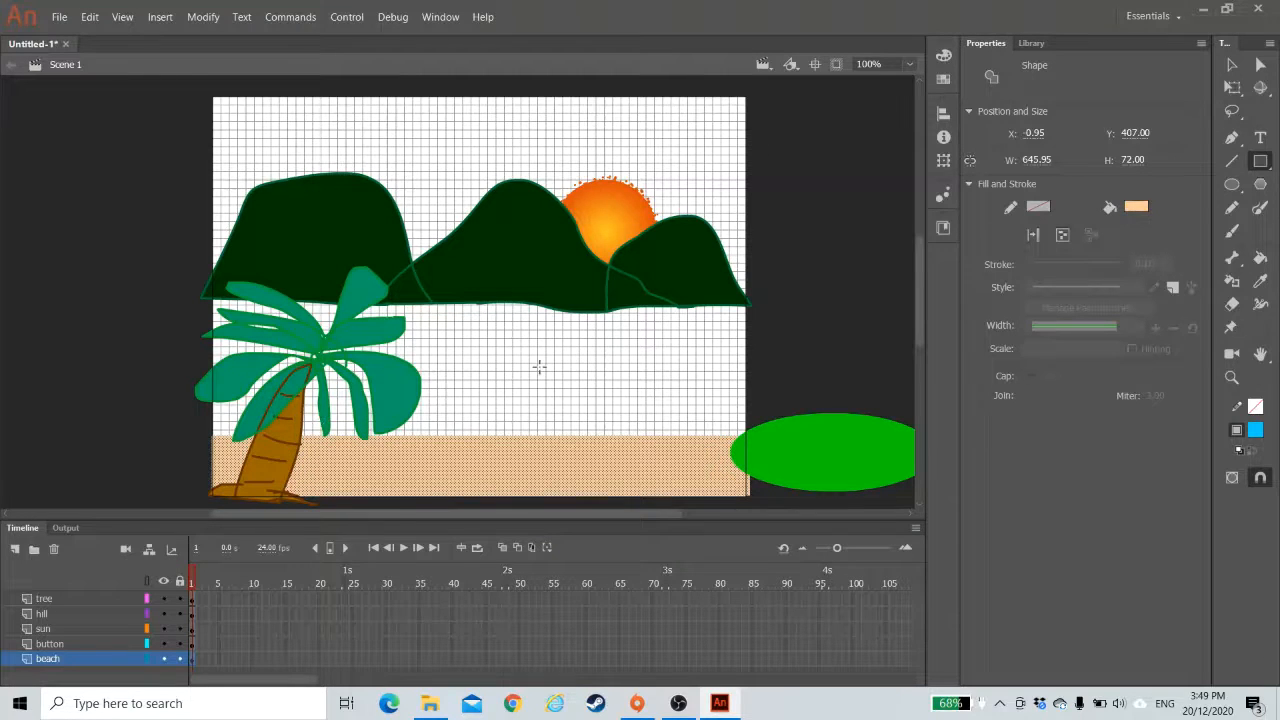
- Draw a bright blue rectangle about 650 by 184 px without stroke between the hills and the sand on the beach layer
left_click(1232, 64)
left_click(644, 410)
left_click(1260, 137)
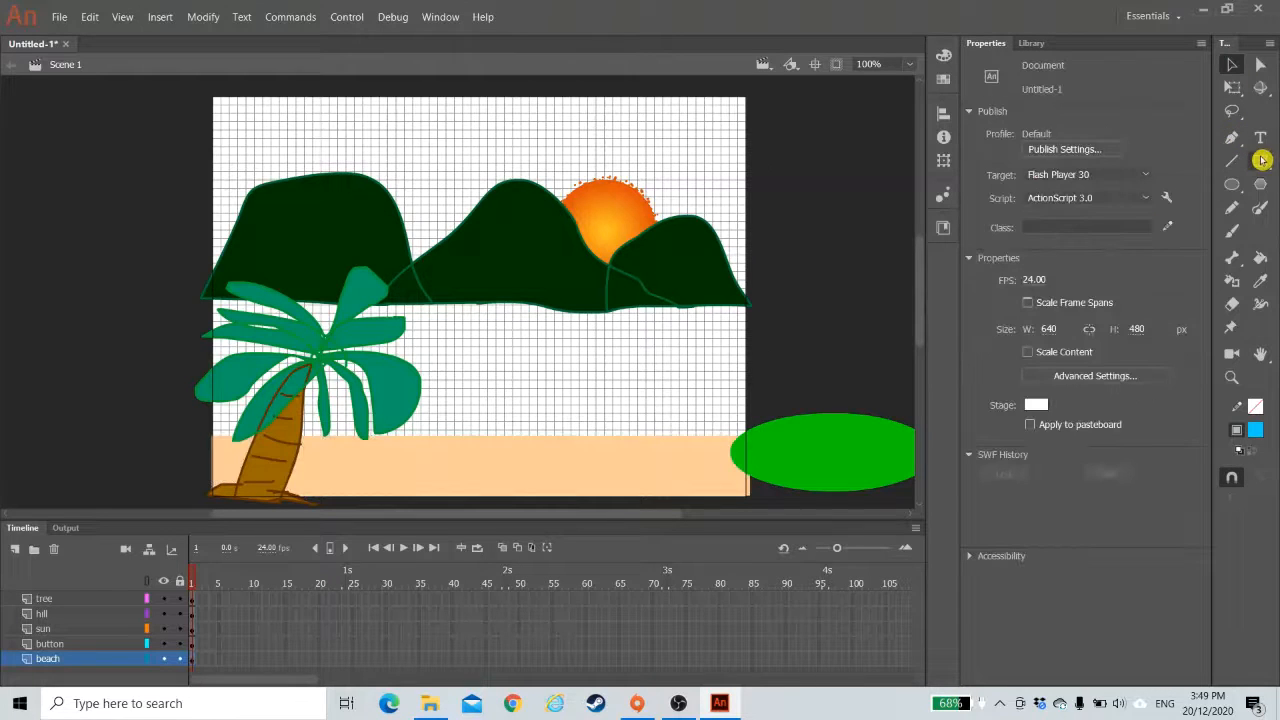
left_click(1260, 161)
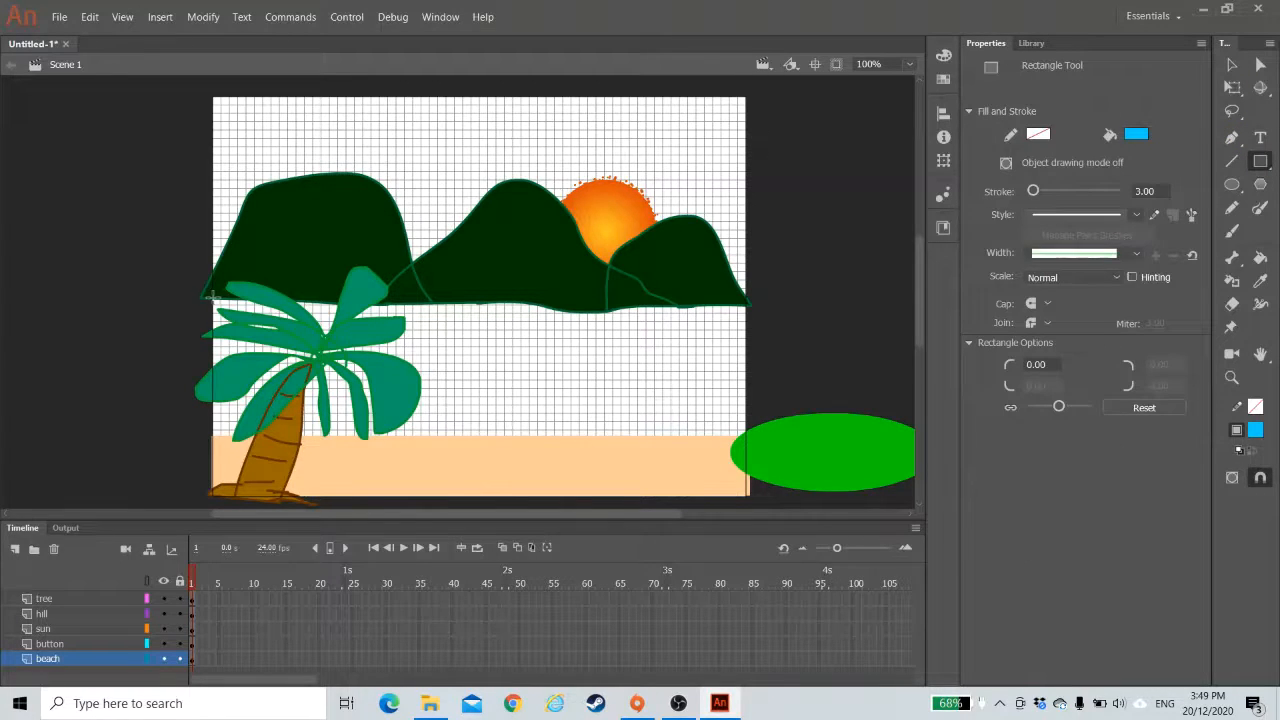
left_click_drag(210, 285, 750, 438)
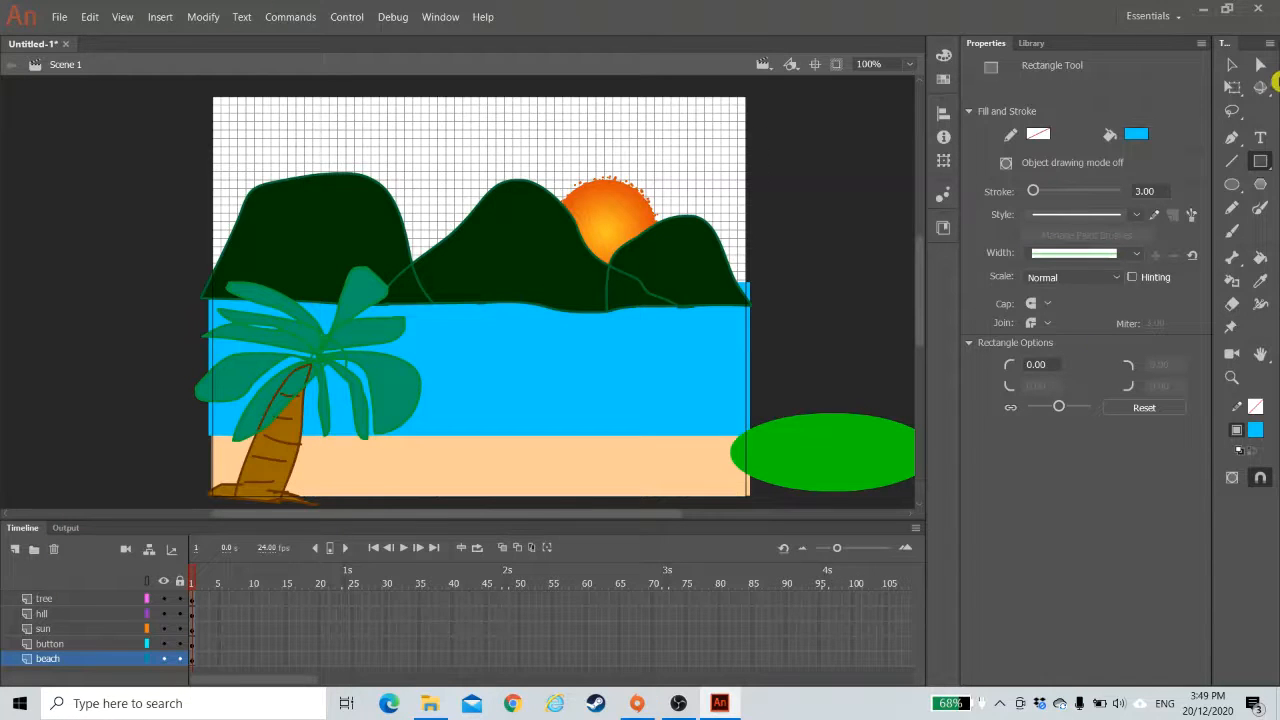
- Change the sea rectangle's fill colour to #0099CC and deselect it
left_click(1232, 64)
left_click(478, 378)
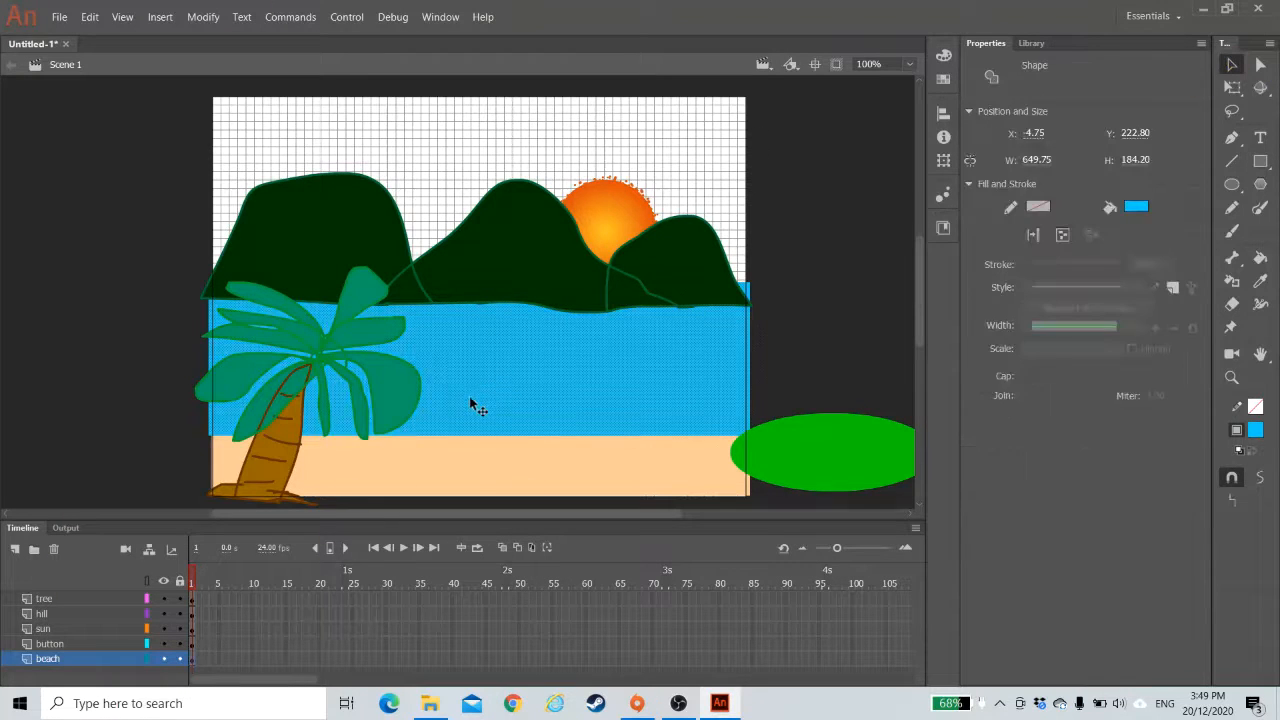
left_click(1140, 209)
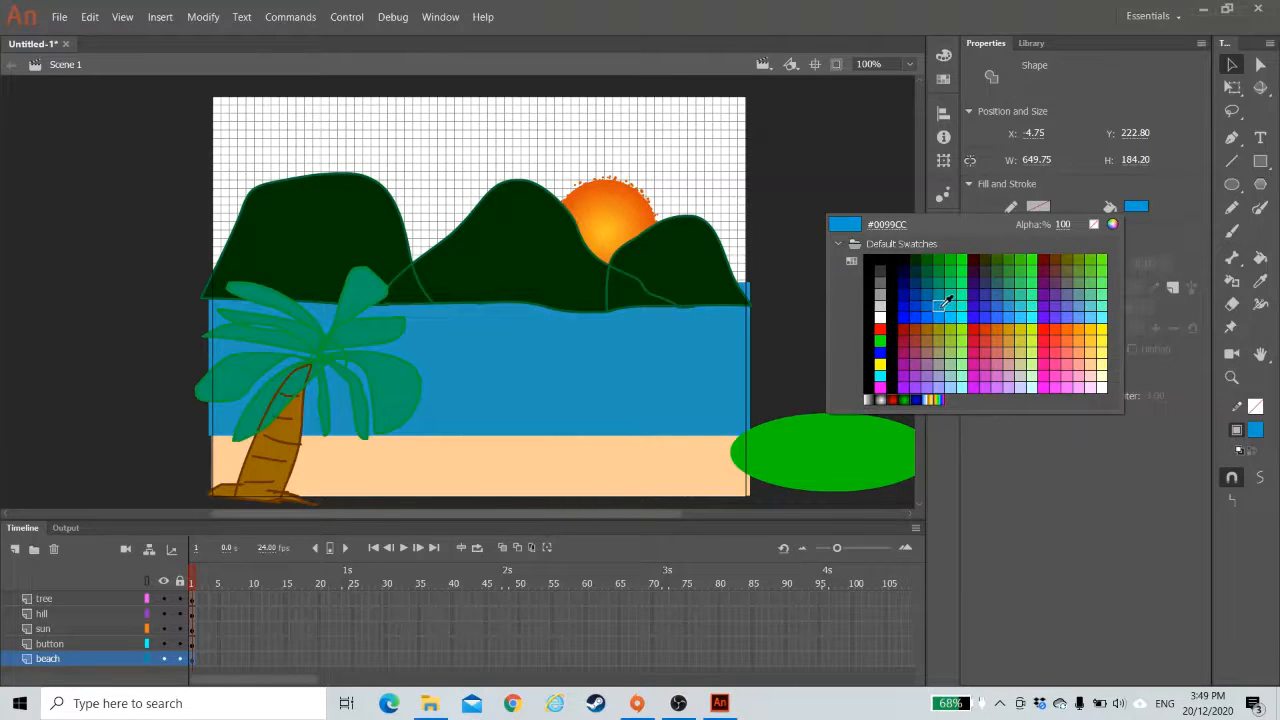
left_click(941, 304)
left_click(892, 264)
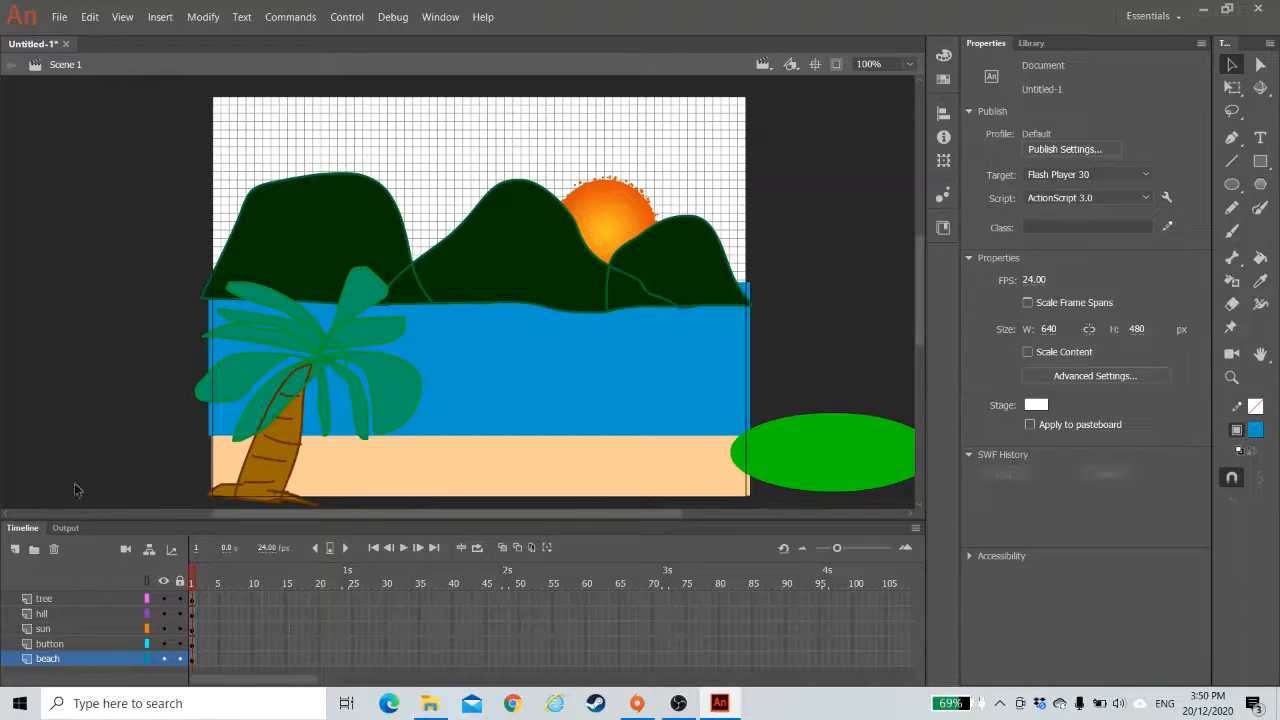
- Add a new layer directly above the beach layer and name it "sky"
left_click(15, 548)
scroll(110, 637, "down", 1)
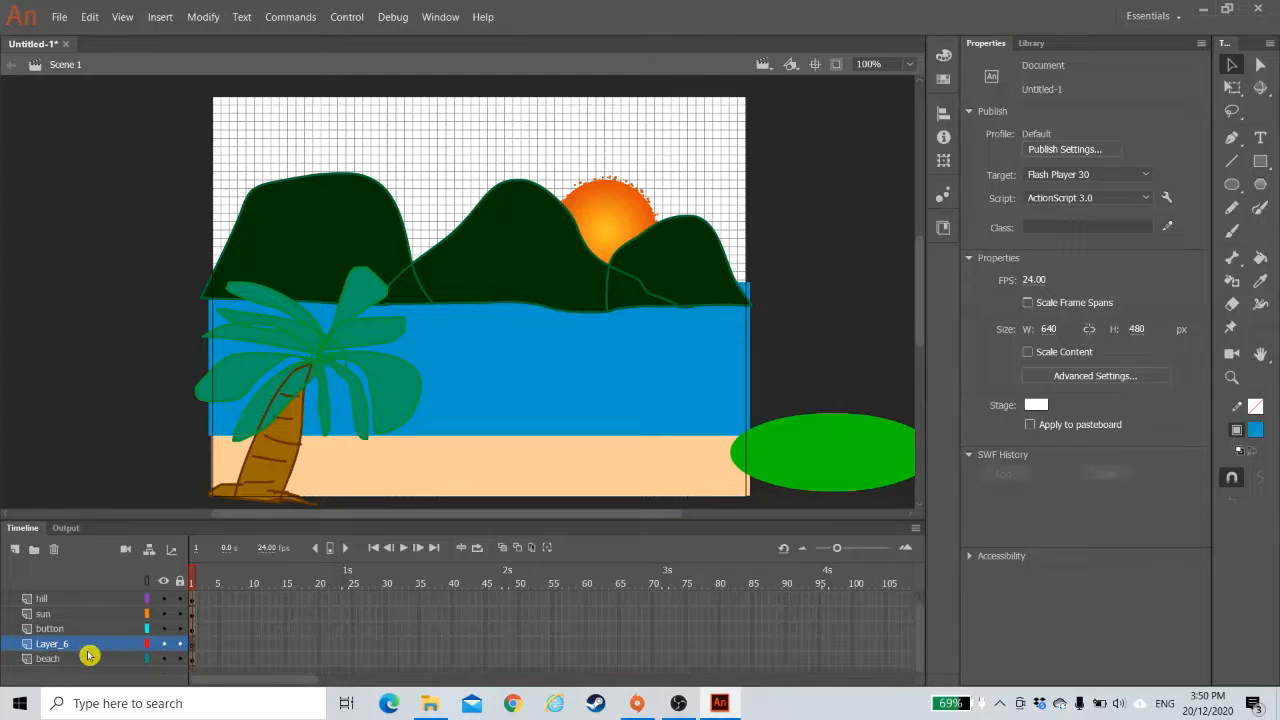
double_click(85, 643)
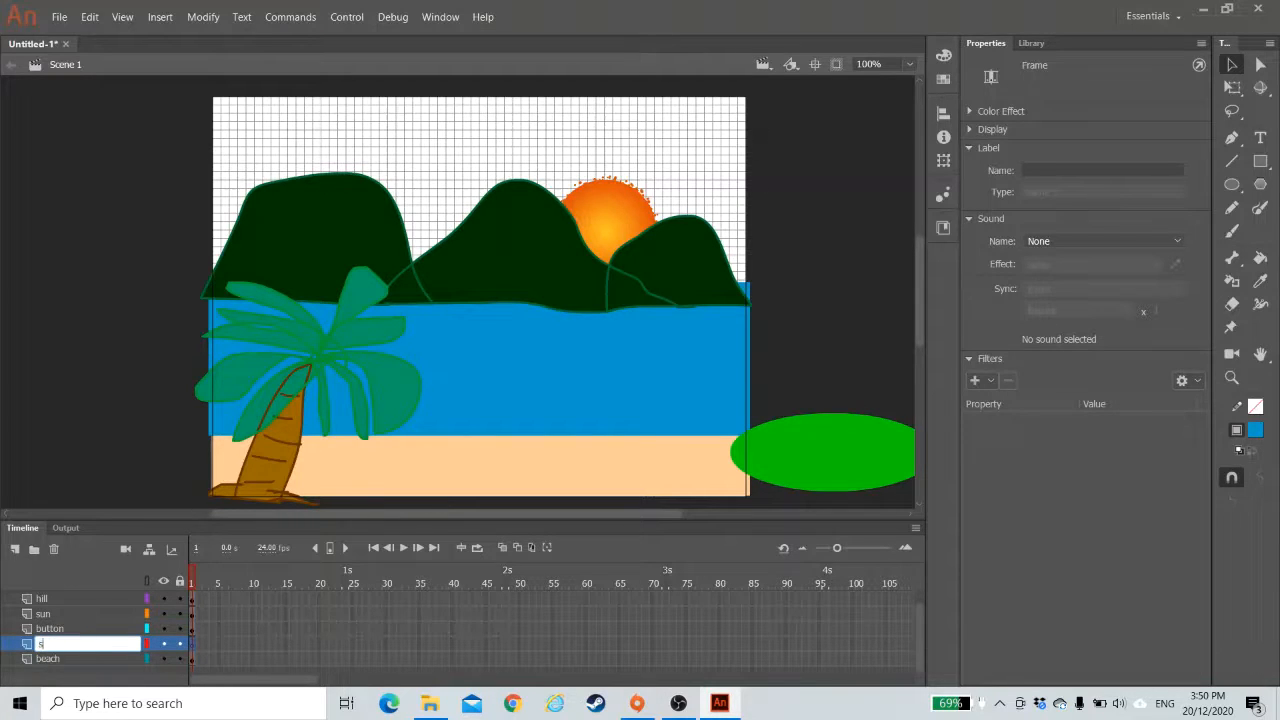
type("sky")
key("Return")
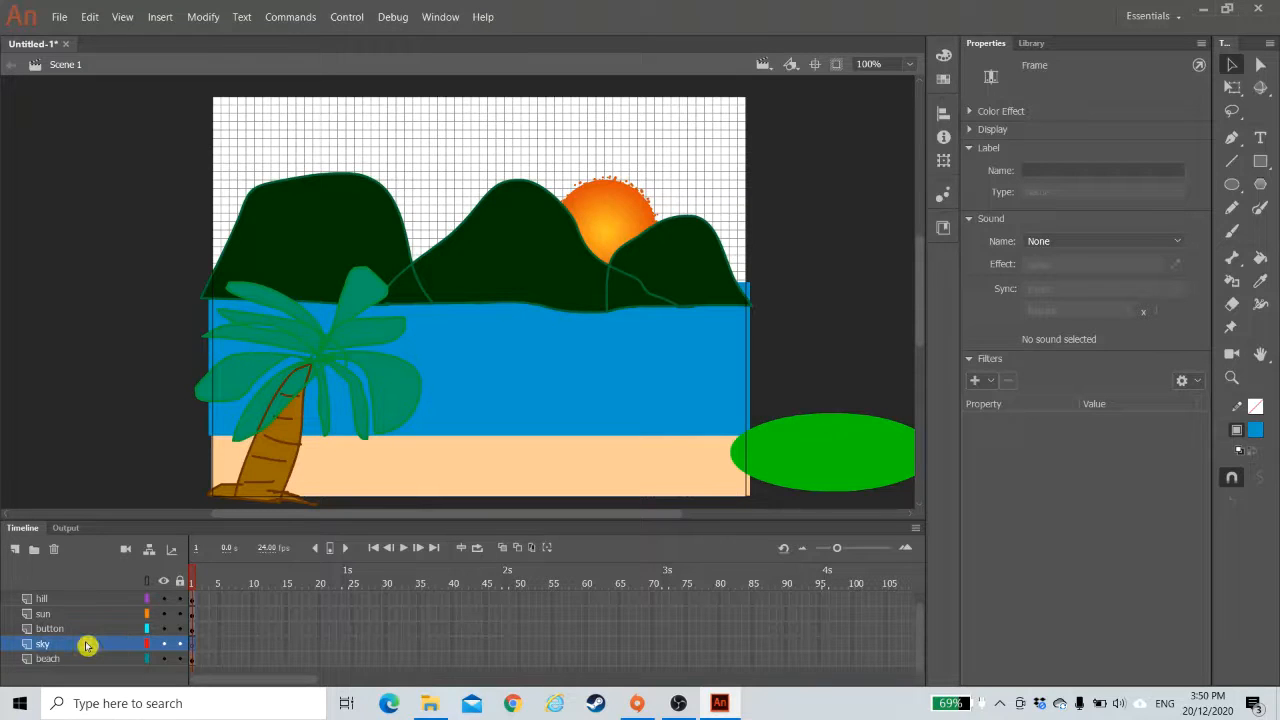
- Set the Rectangle tool's fill to a linear gradient running from light blue #66CCFF to white #FFFFFF
left_click(1262, 163)
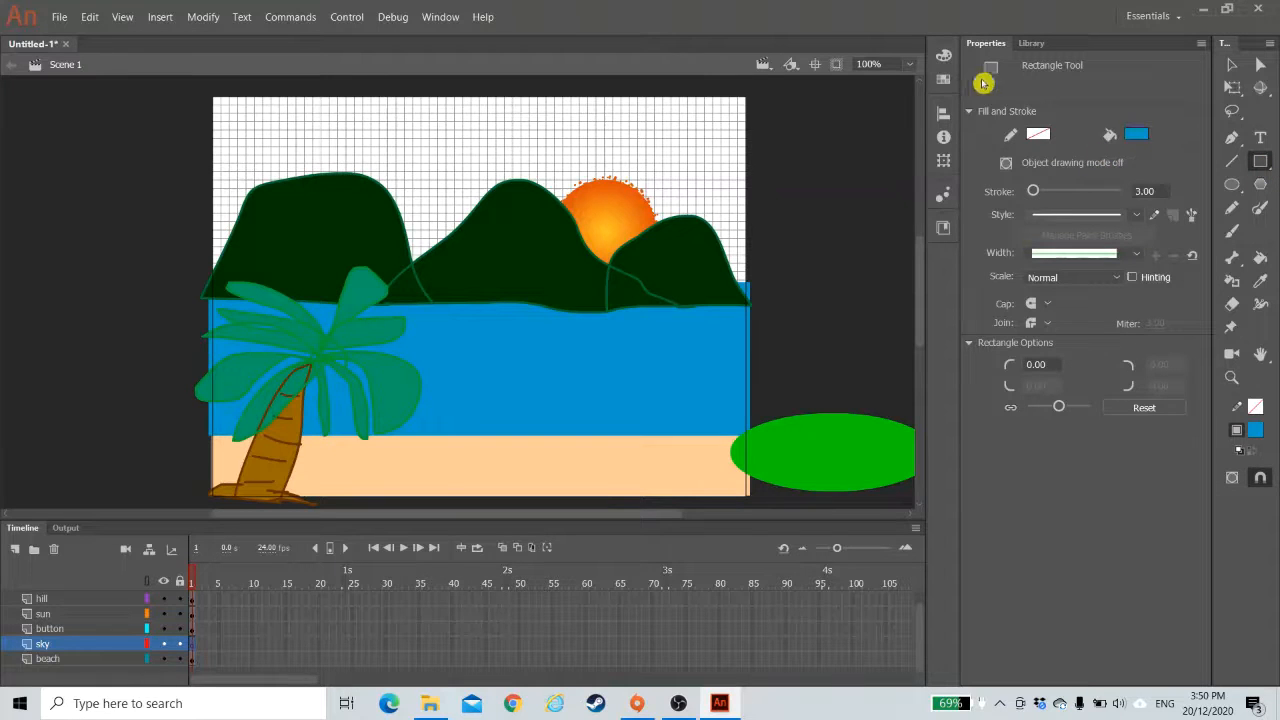
left_click(943, 55)
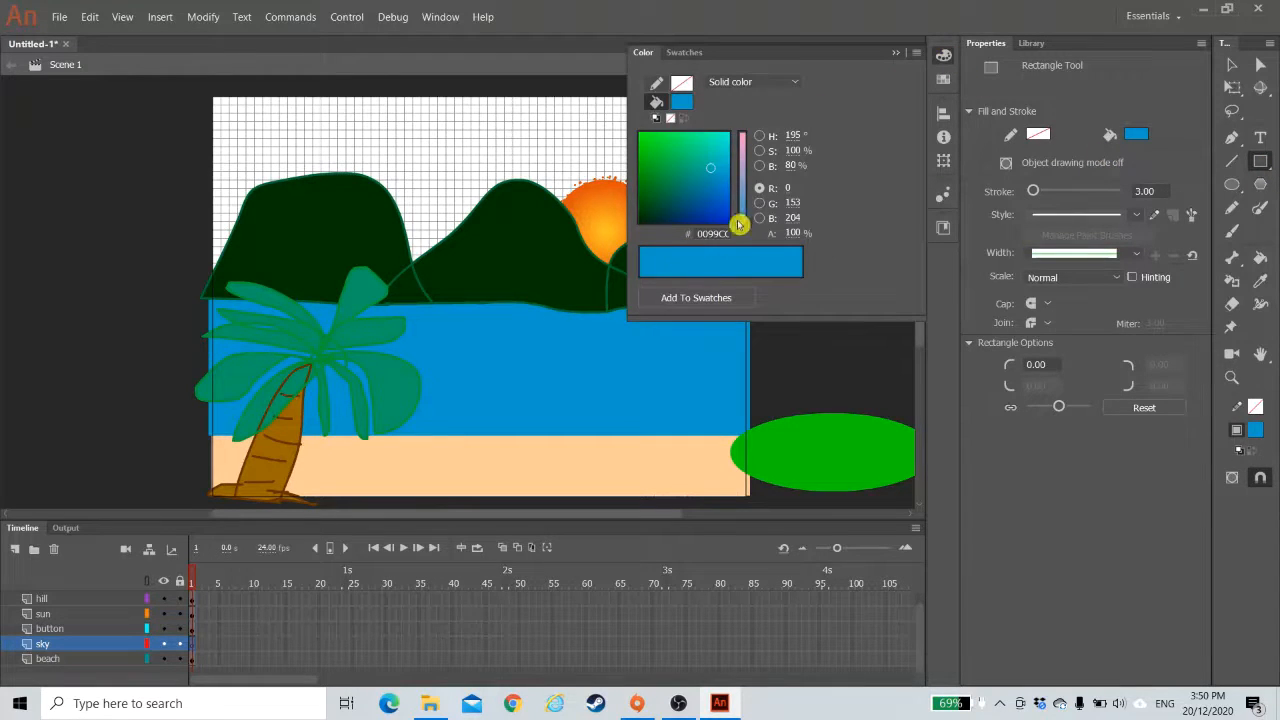
left_click(745, 85)
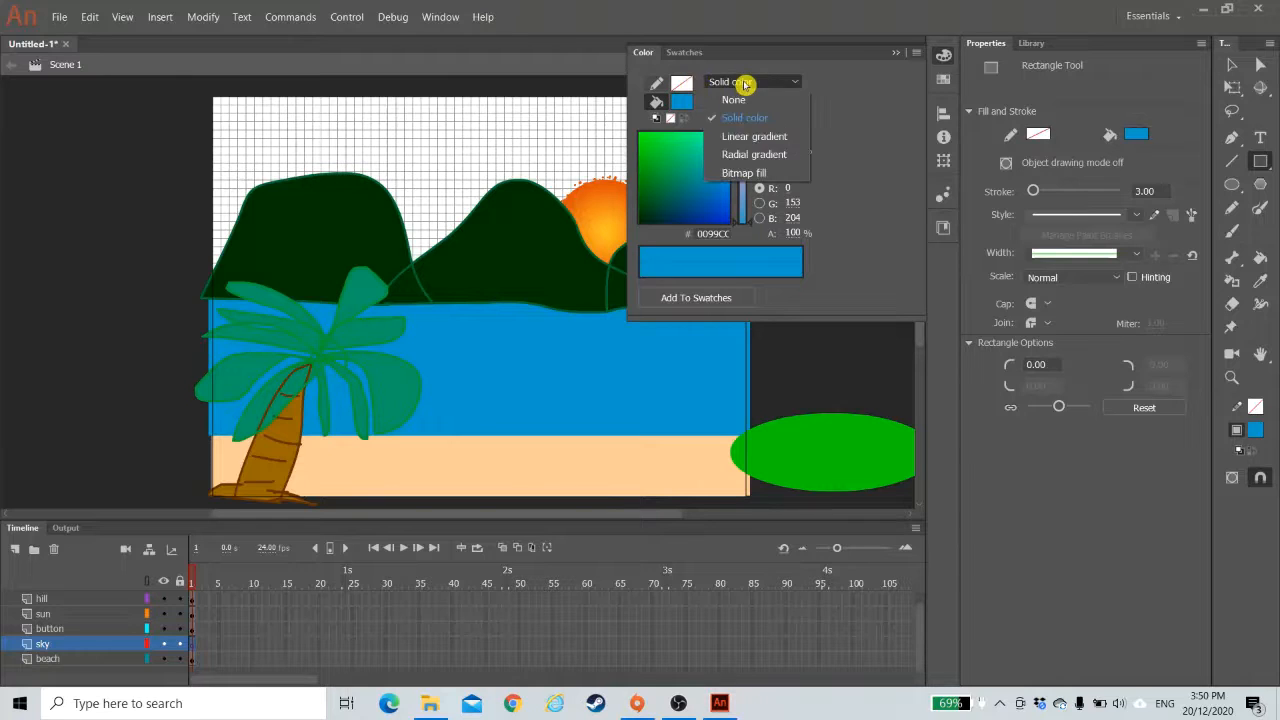
left_click(762, 136)
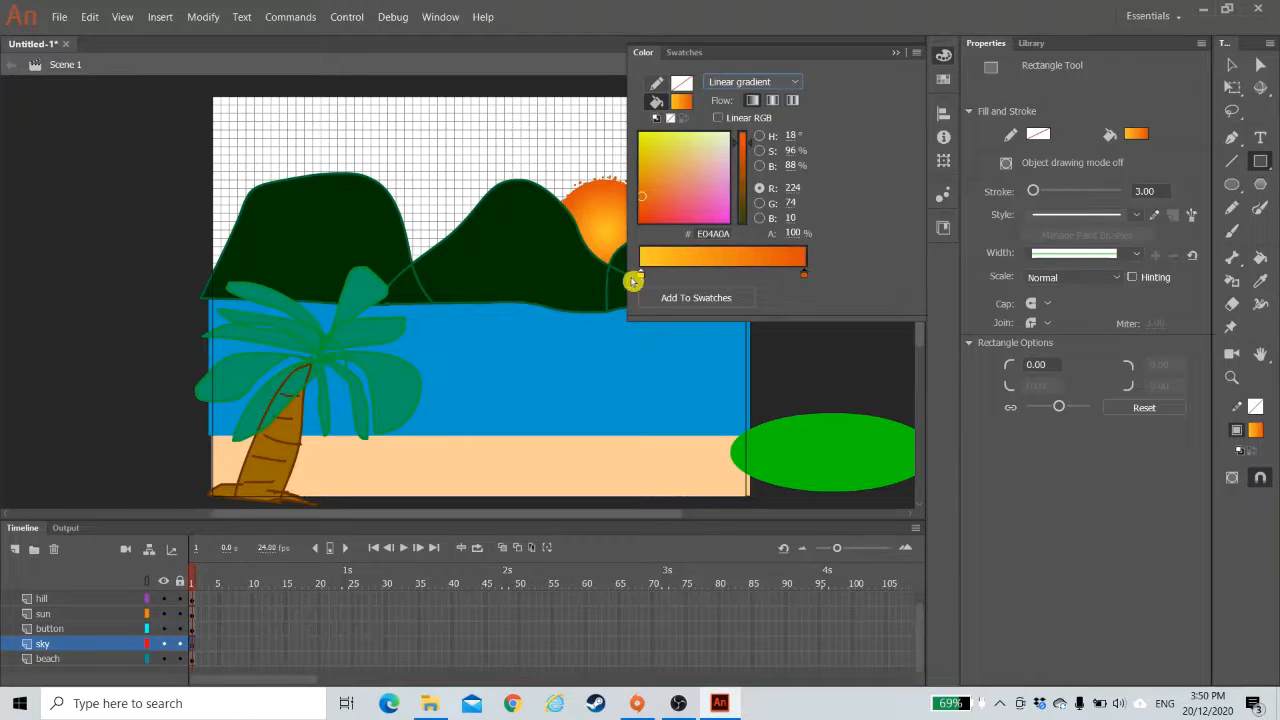
left_click(641, 276)
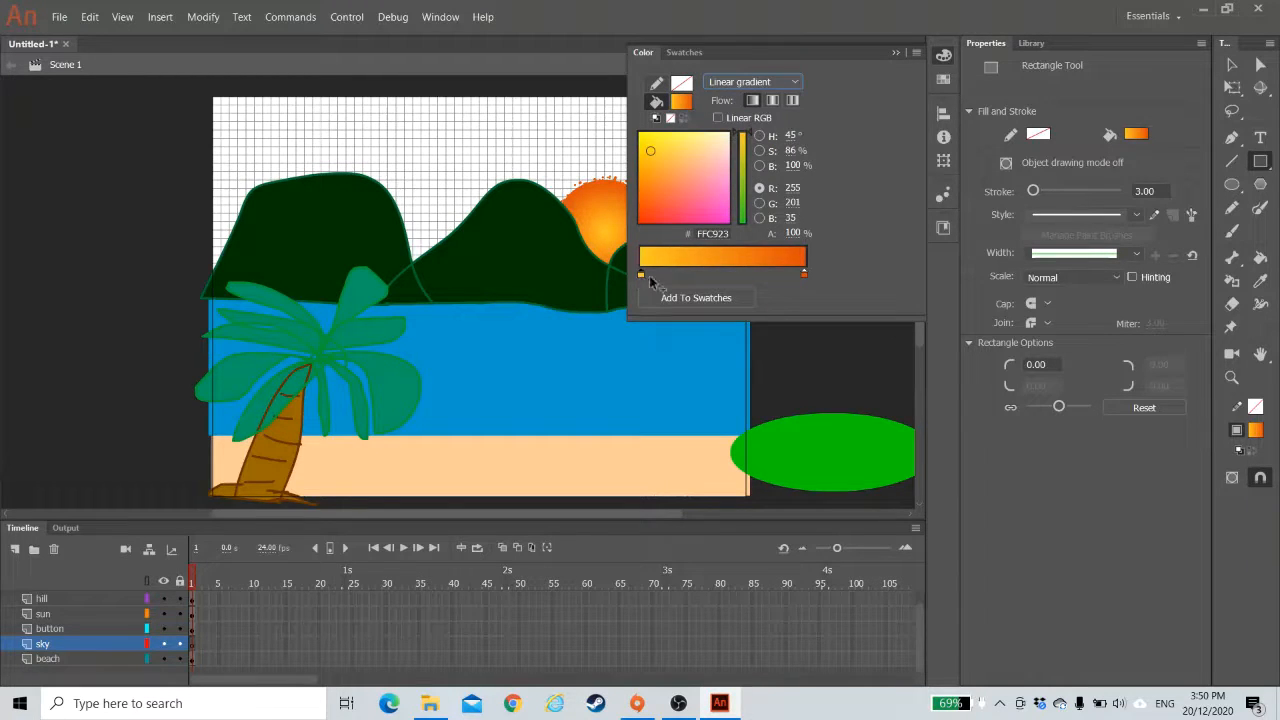
double_click(804, 280)
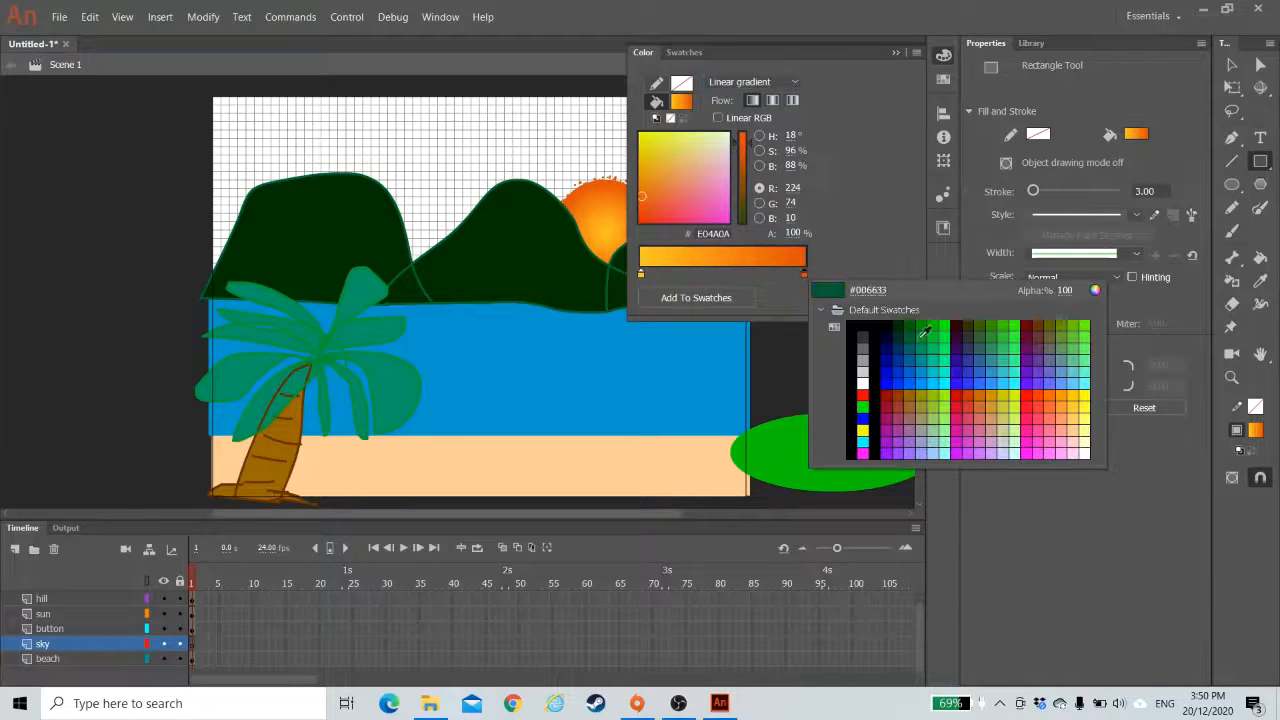
left_click(723, 316)
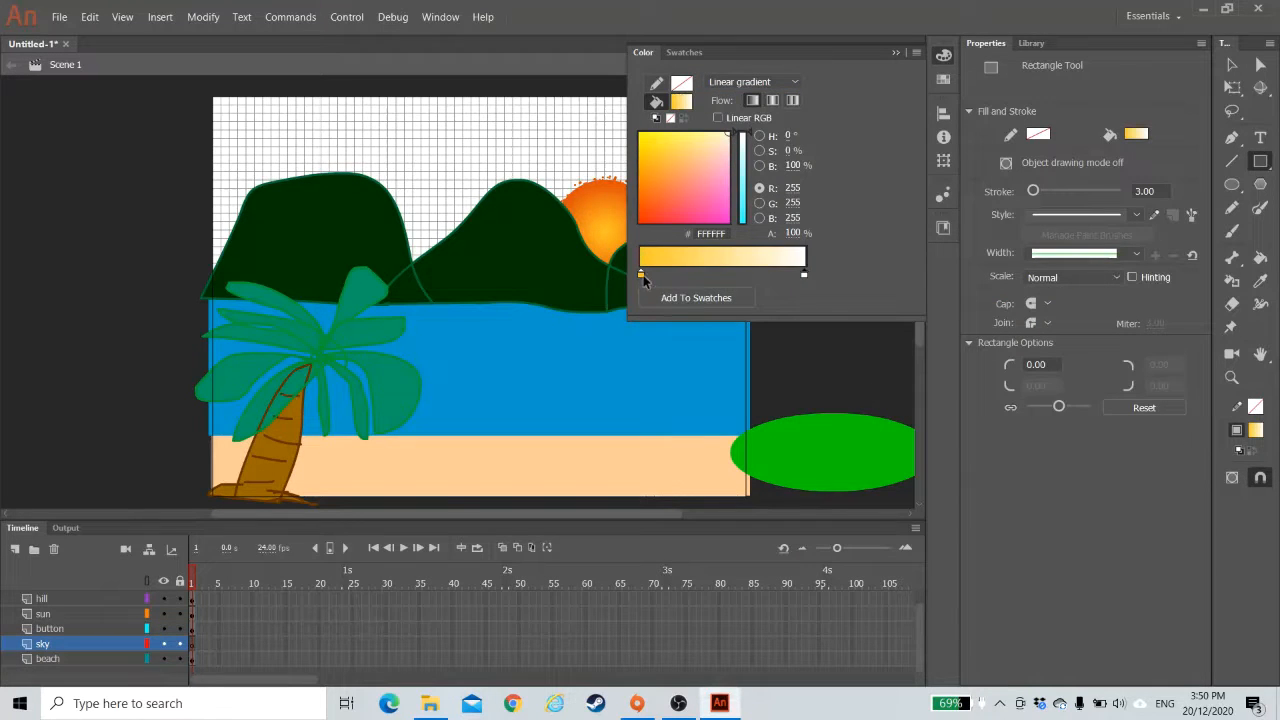
double_click(643, 279)
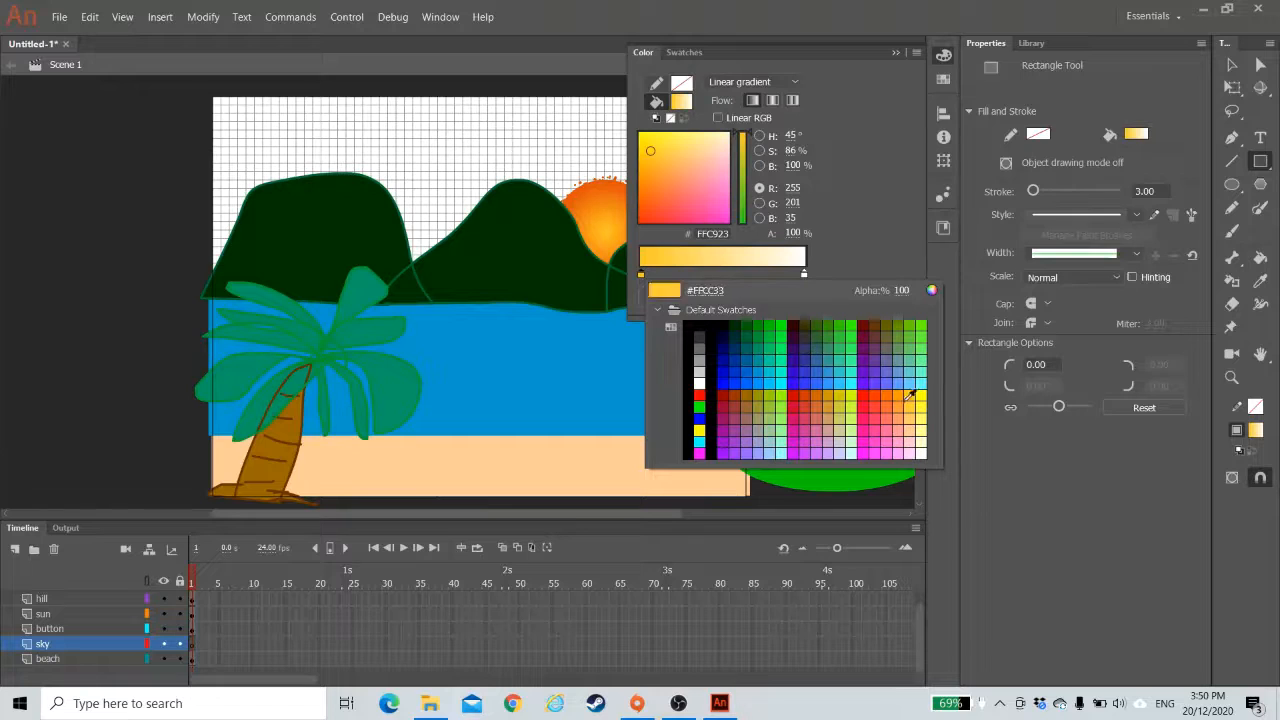
left_click(909, 384)
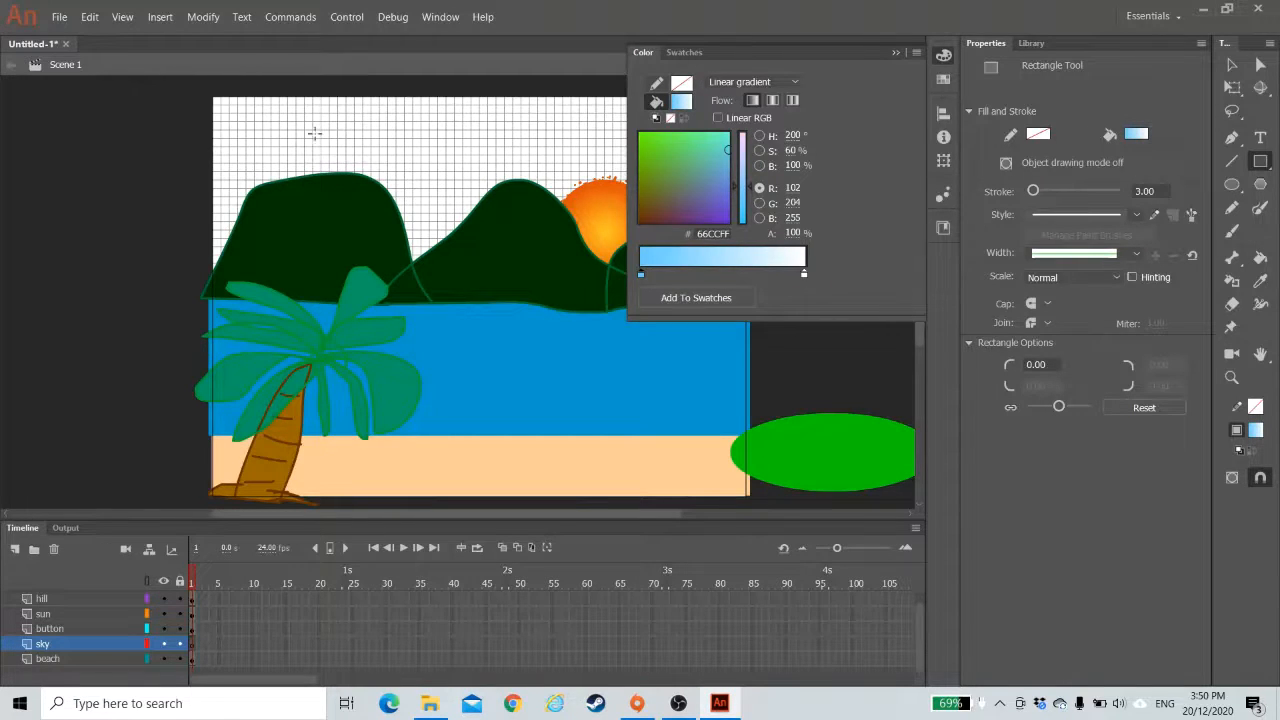
- Draw the sky gradient rectangle across the full stage width, from the stage's upper edge down behind the hills
left_click(896, 52)
left_click_drag(210, 93, 752, 278)
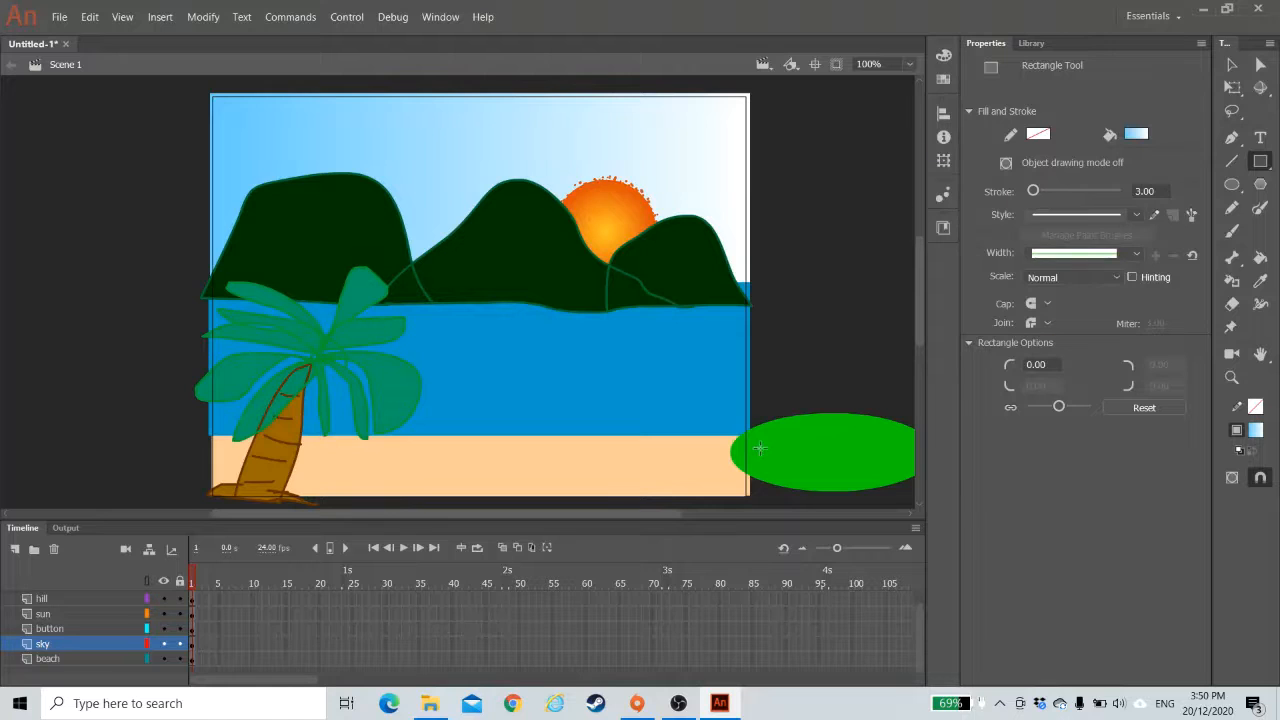
- Widen all the hills together to about 793 px, shift them slightly left and deselect them
left_click(78, 598)
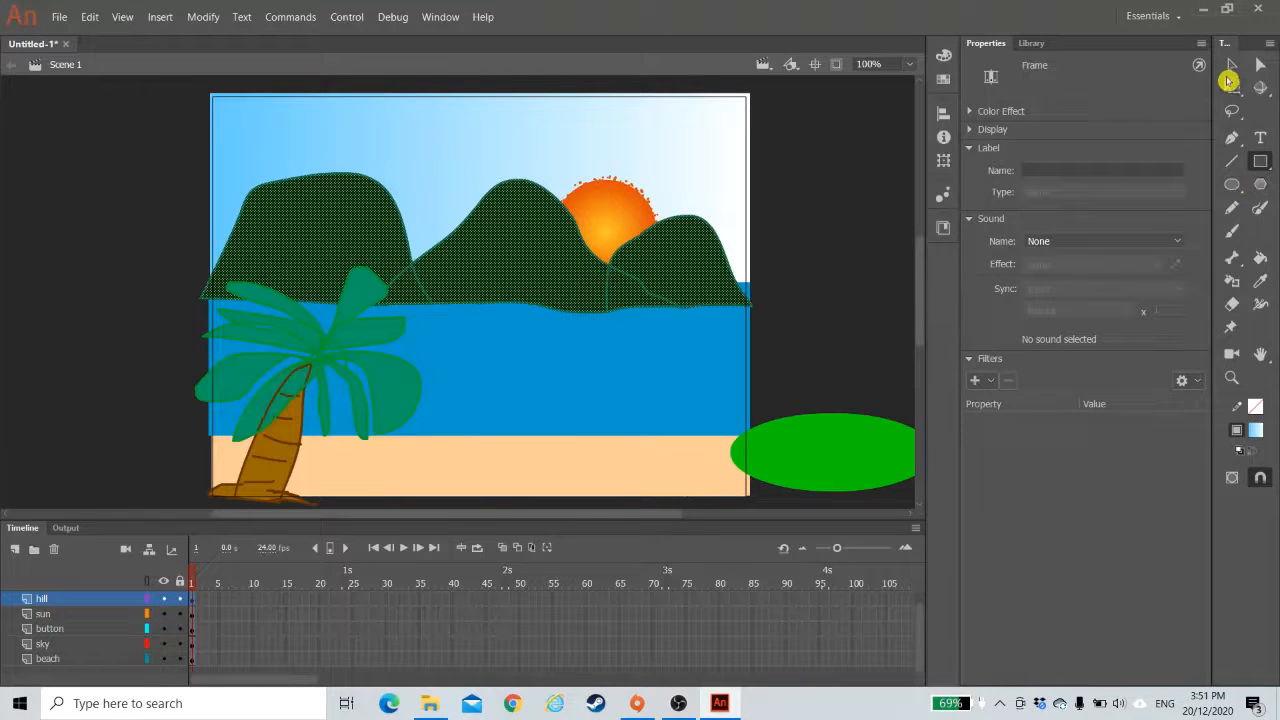
left_click(1231, 87)
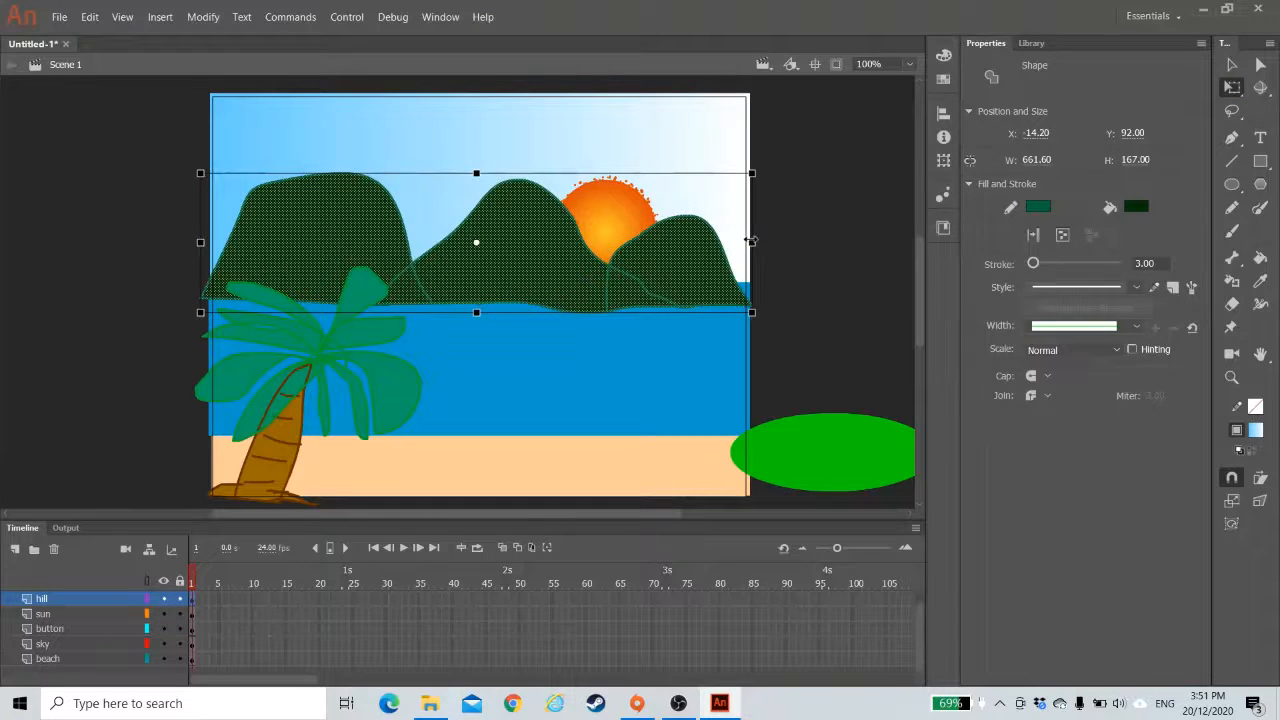
left_click_drag(751, 241, 806, 241)
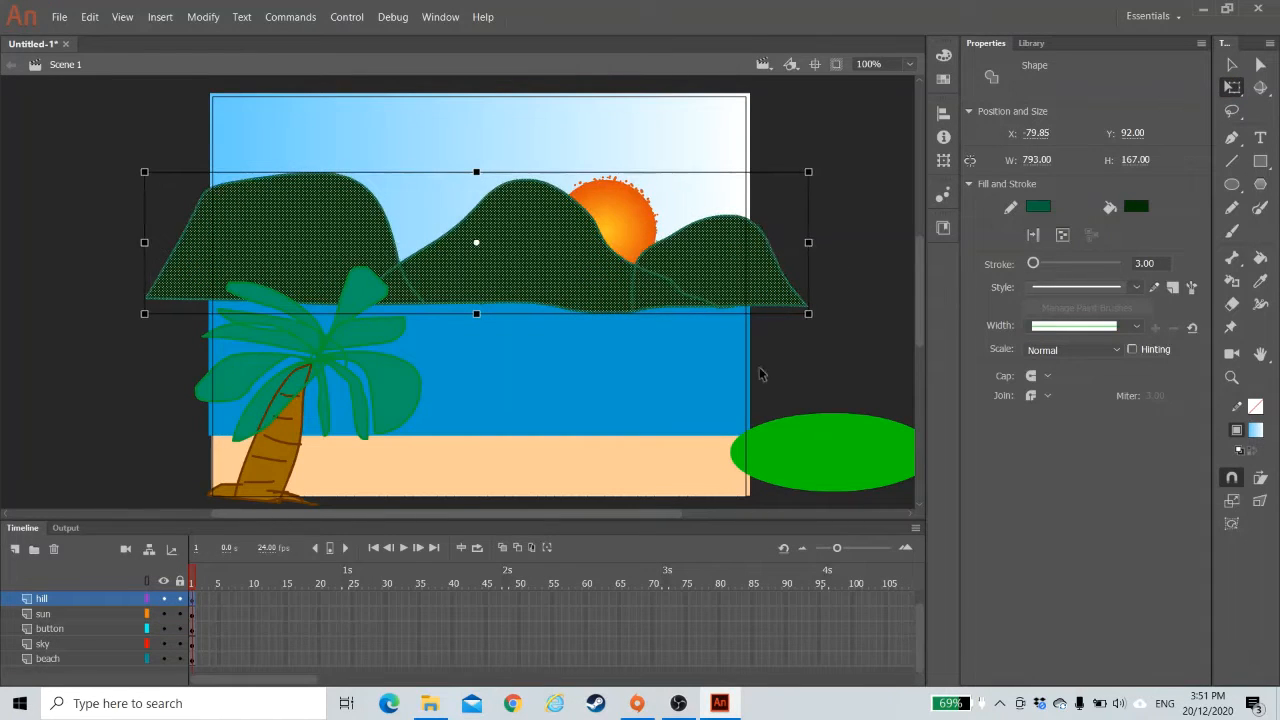
left_click_drag(548, 268, 522, 267)
left_click(831, 270)
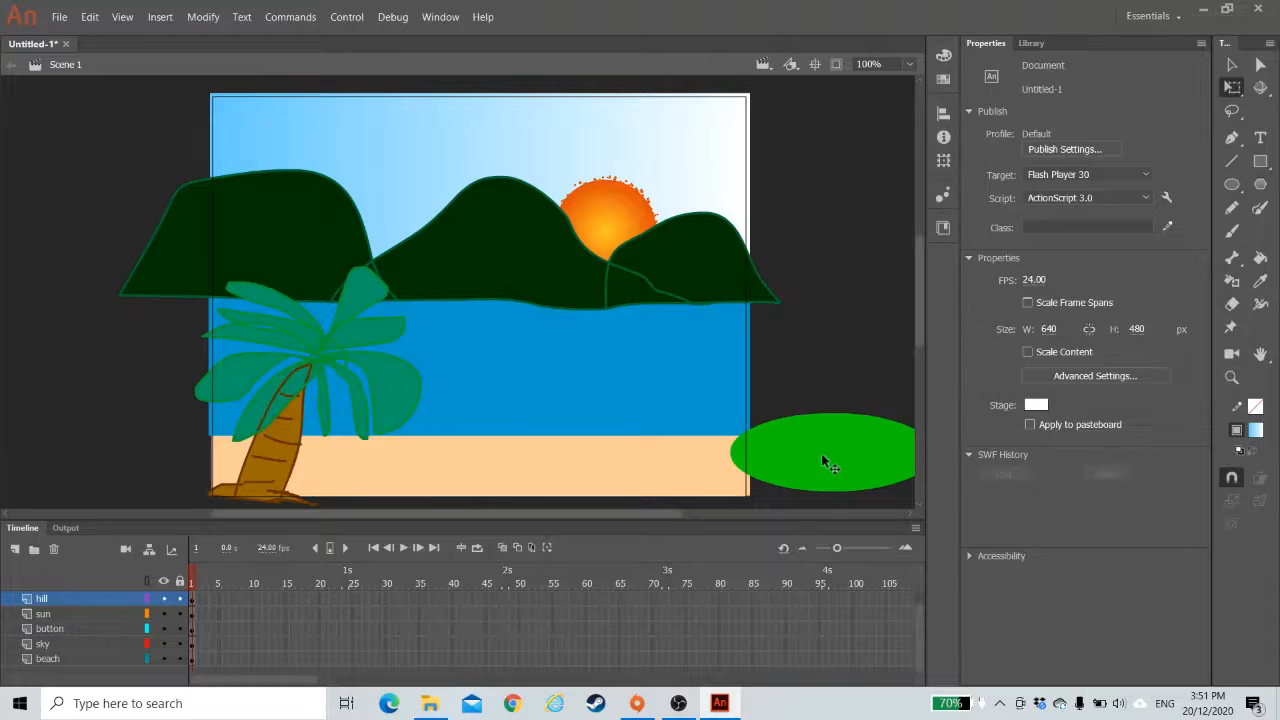
- Move the green oval button onto the sand at the stage's lower right and shrink it to about 85 by 41 px
left_click_drag(821, 453, 621, 453)
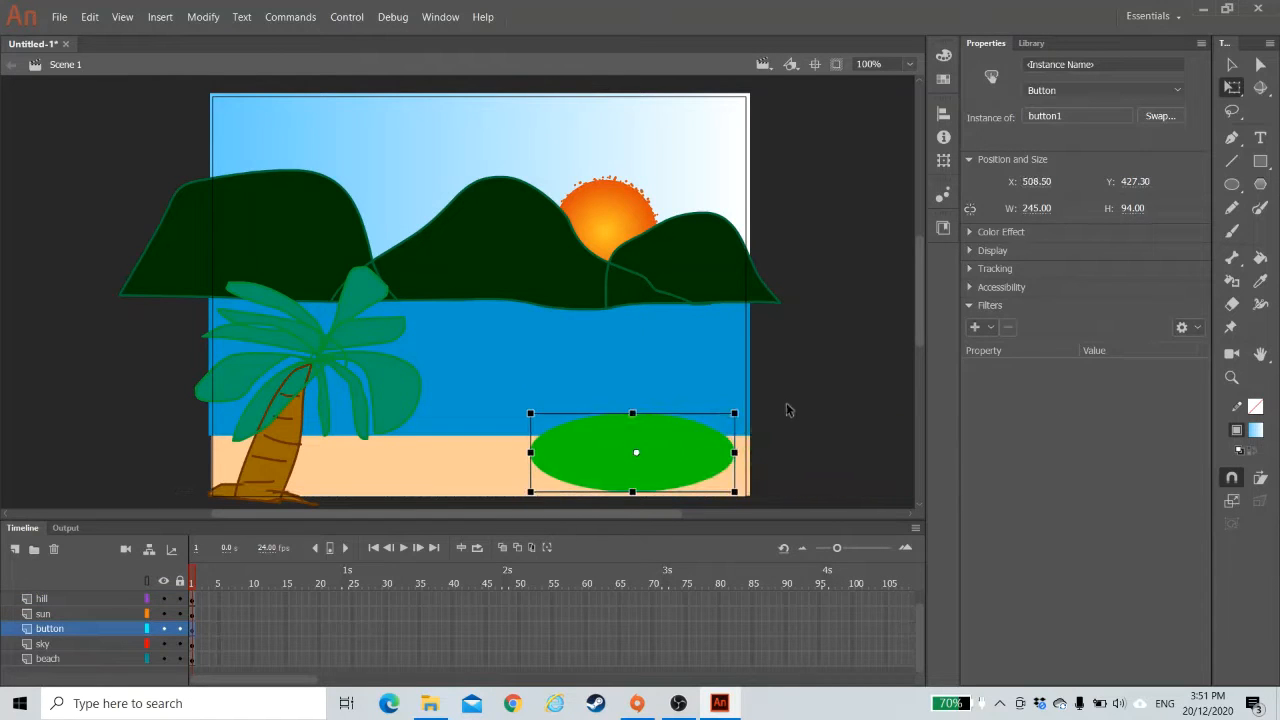
left_click_drag(733, 412, 697, 473)
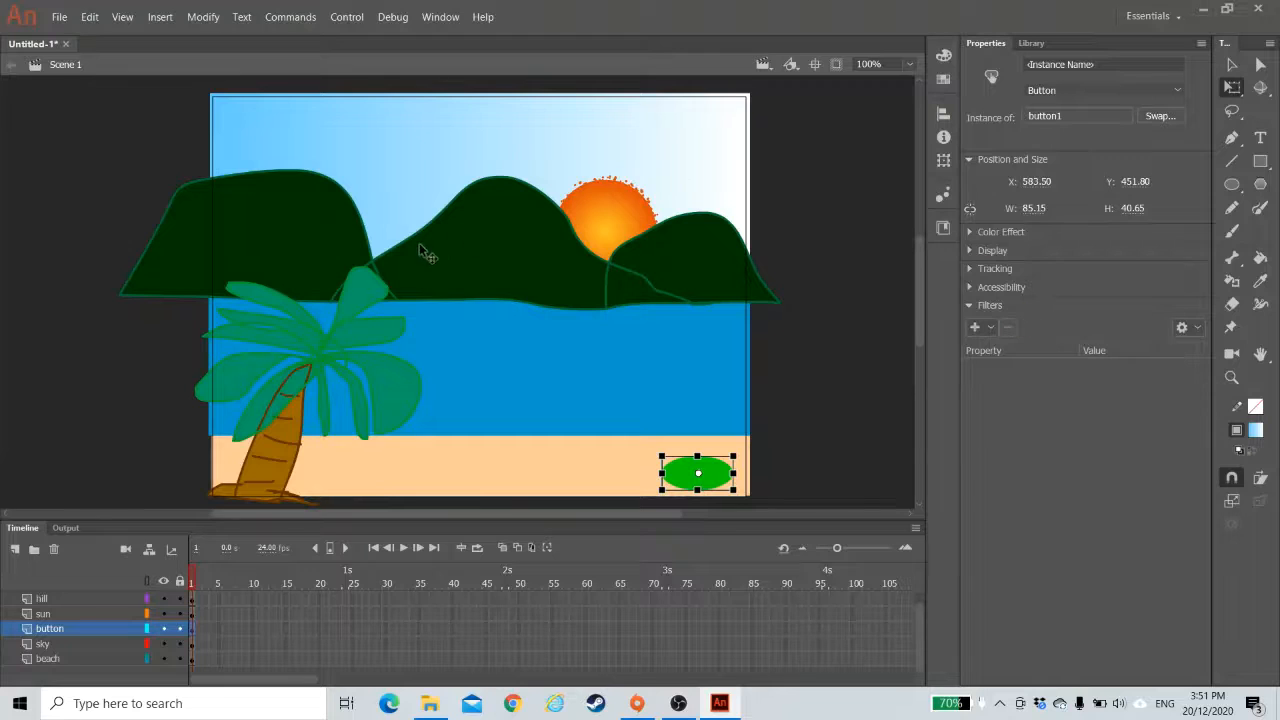
left_click(503, 250)
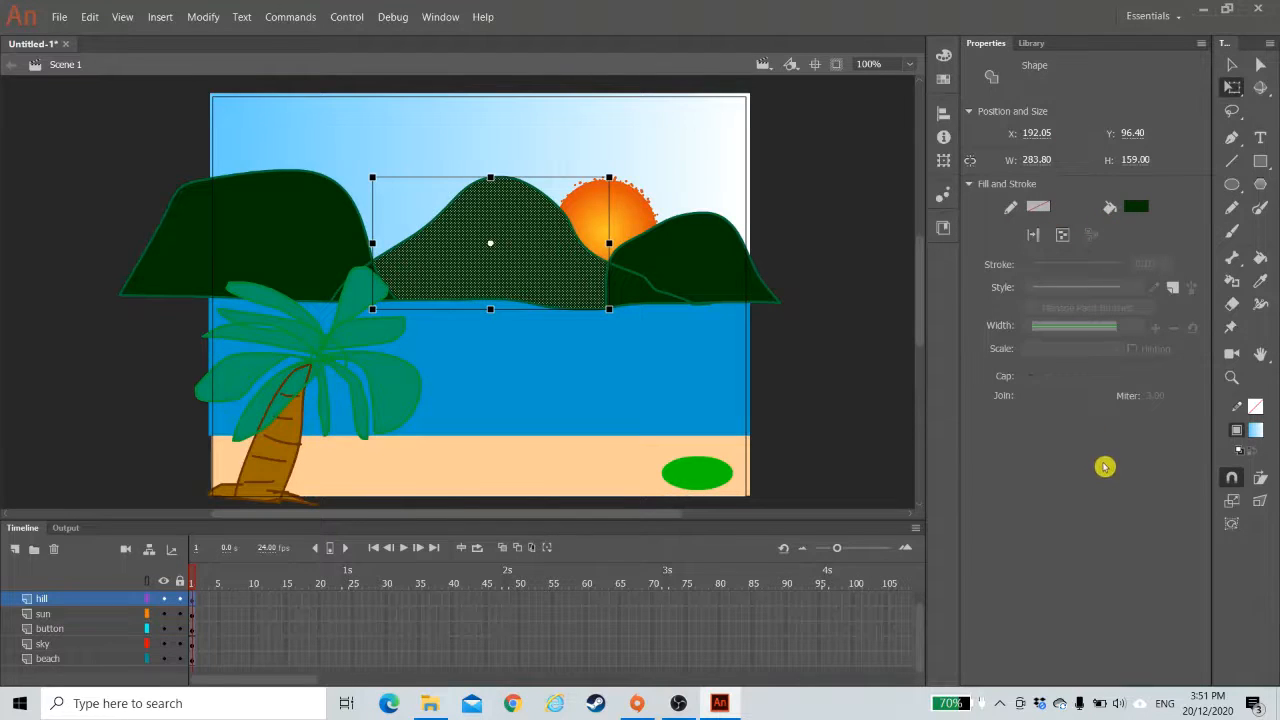
left_click(819, 346)
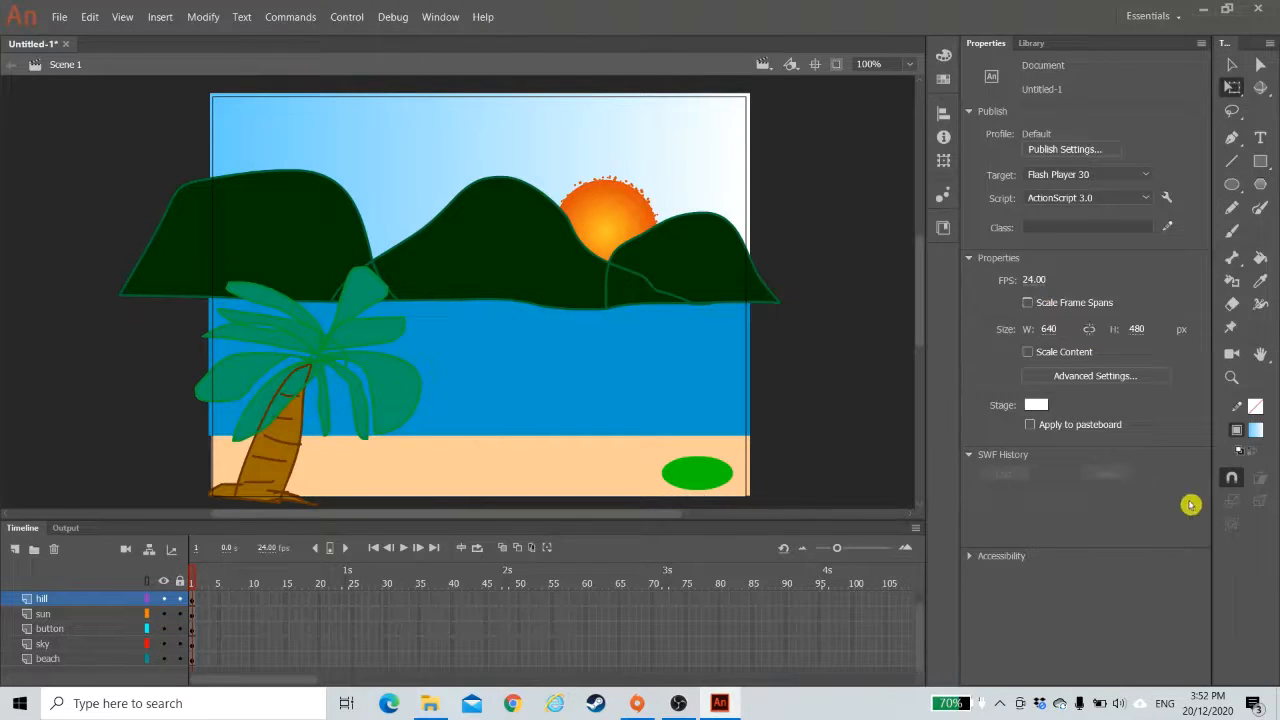
- Create a new Graphic symbol named "boat"
left_click(160, 17)
left_click(175, 38)
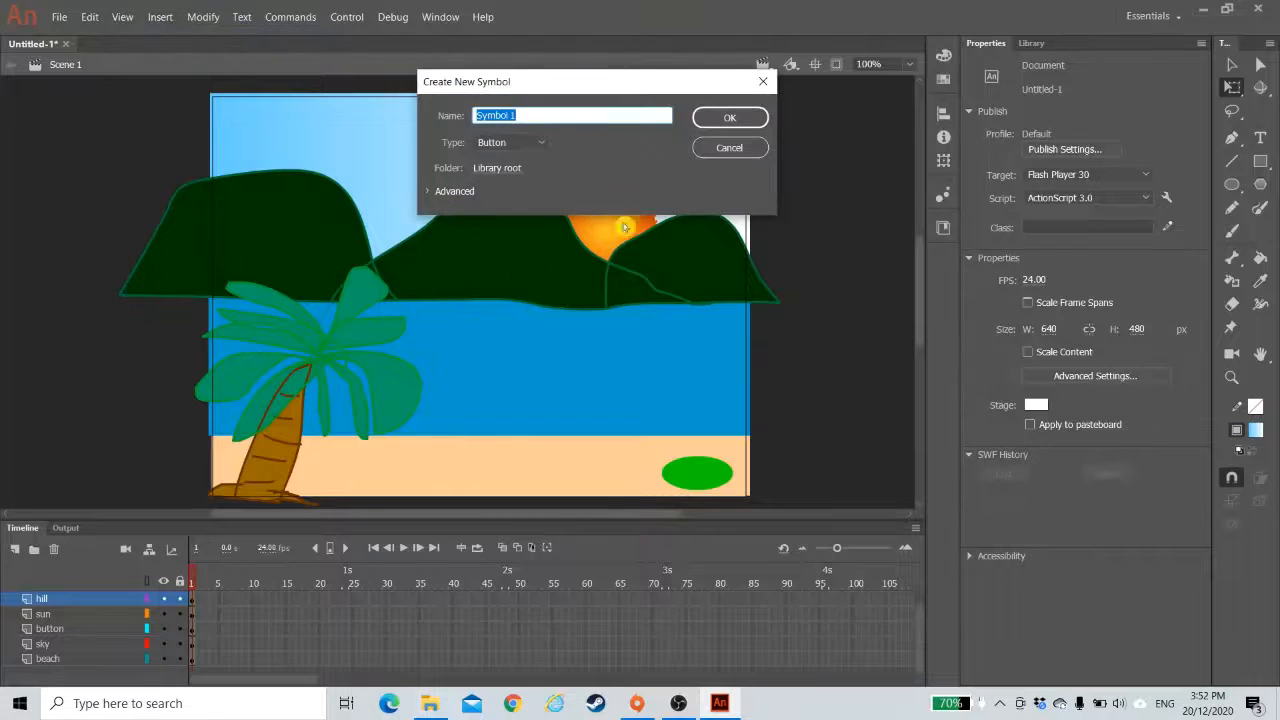
left_click(506, 143)
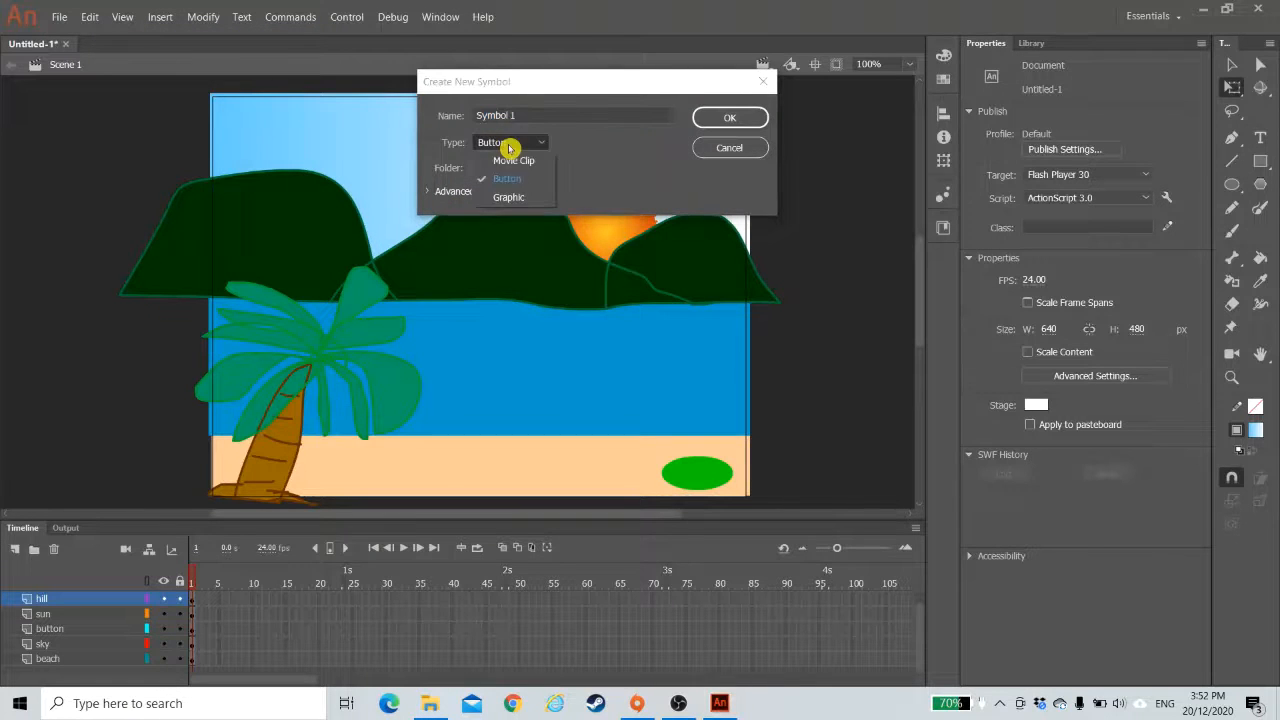
left_click(514, 196)
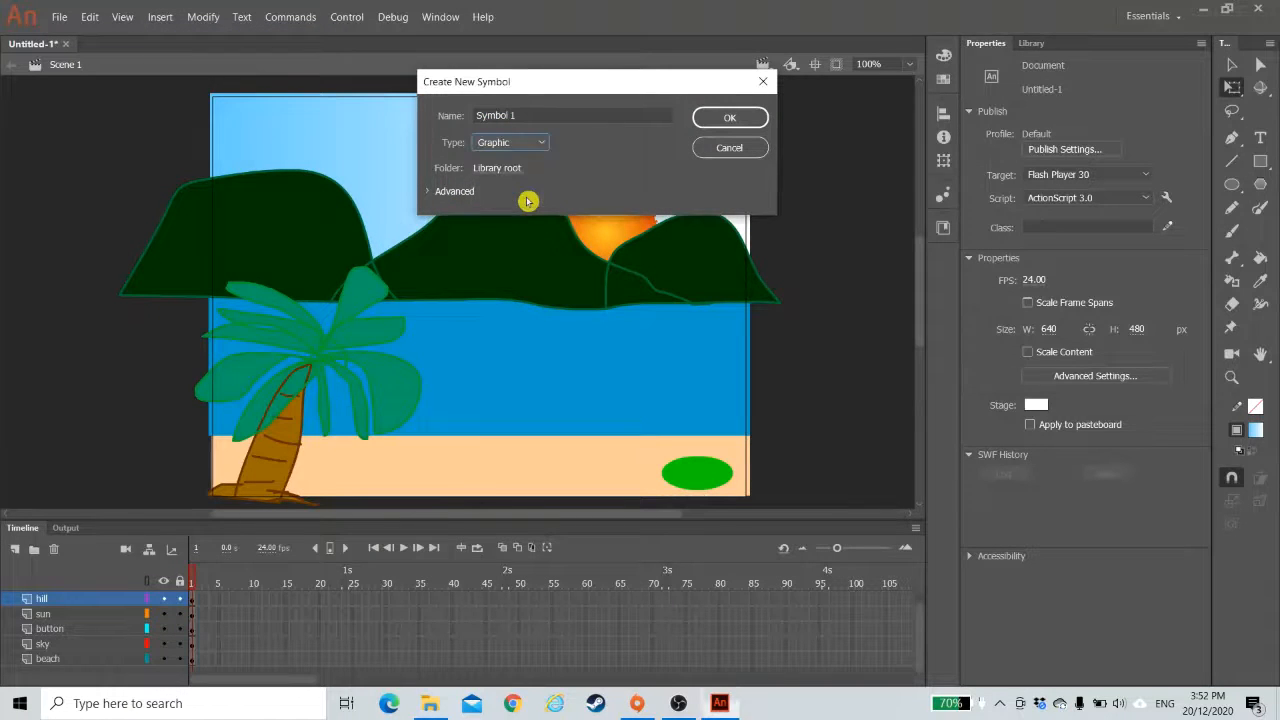
left_click(545, 115)
type("s")
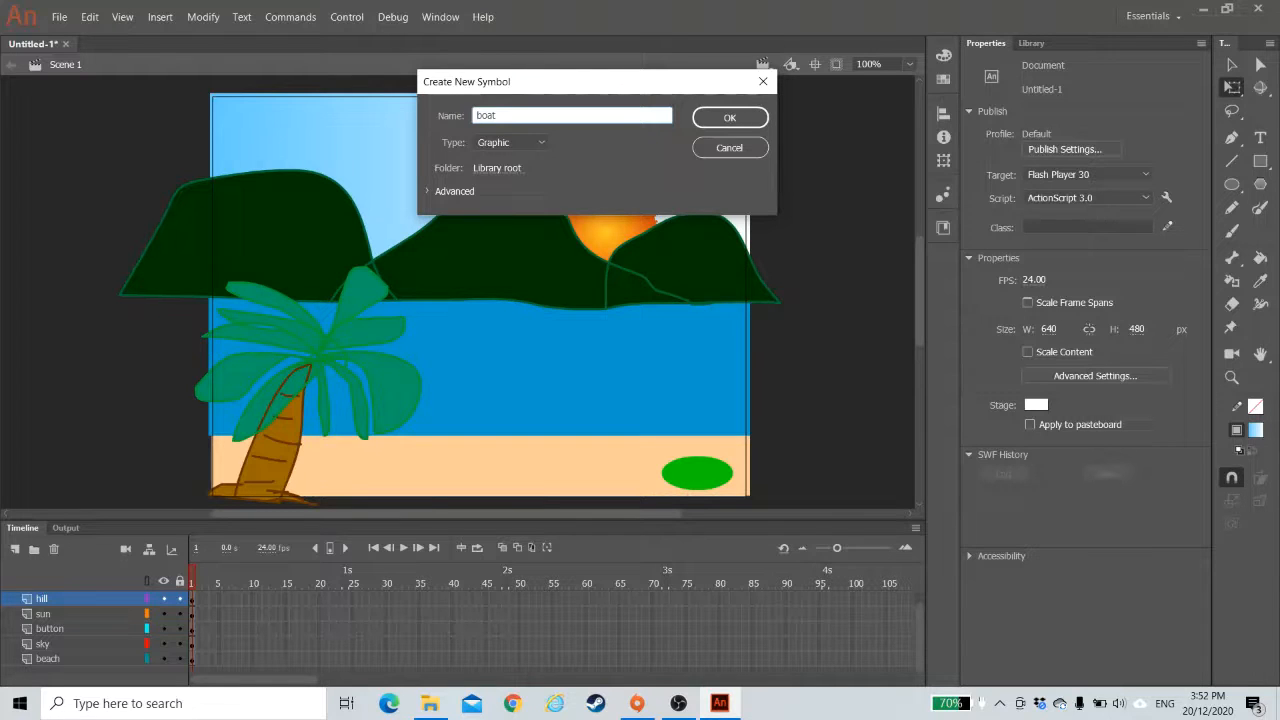
left_click(508, 143)
left_click(515, 197)
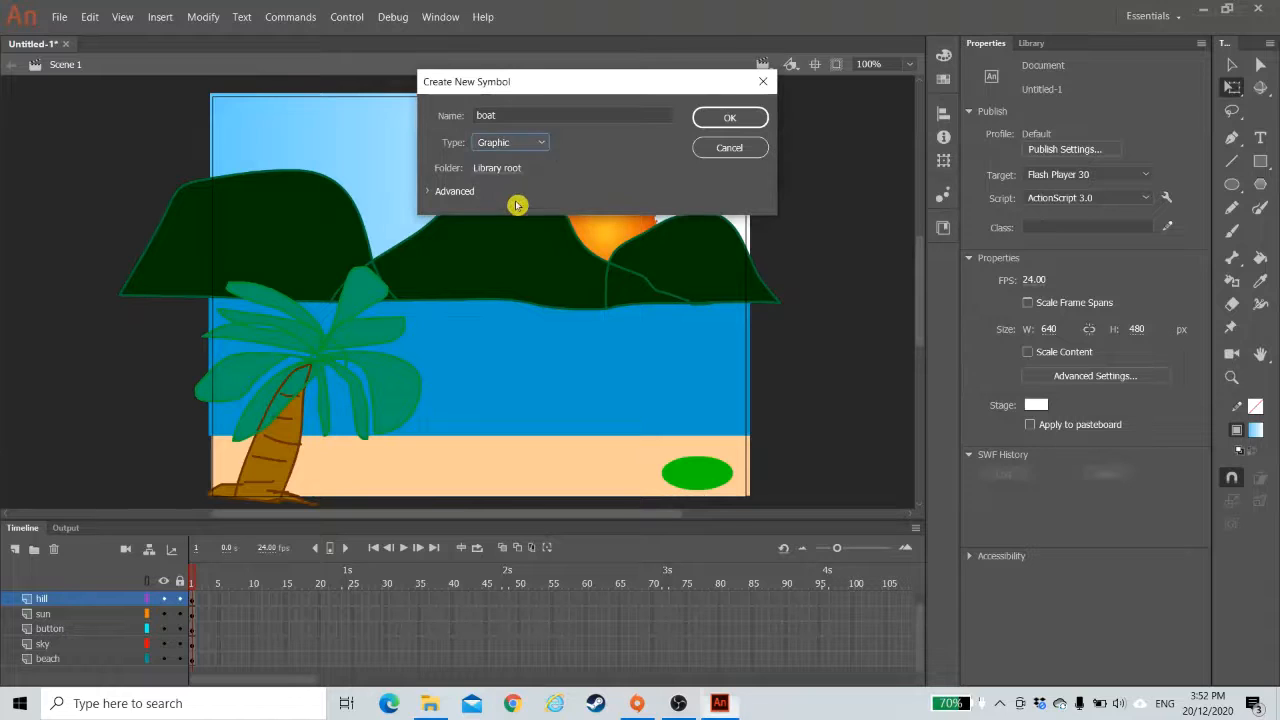
left_click(750, 122)
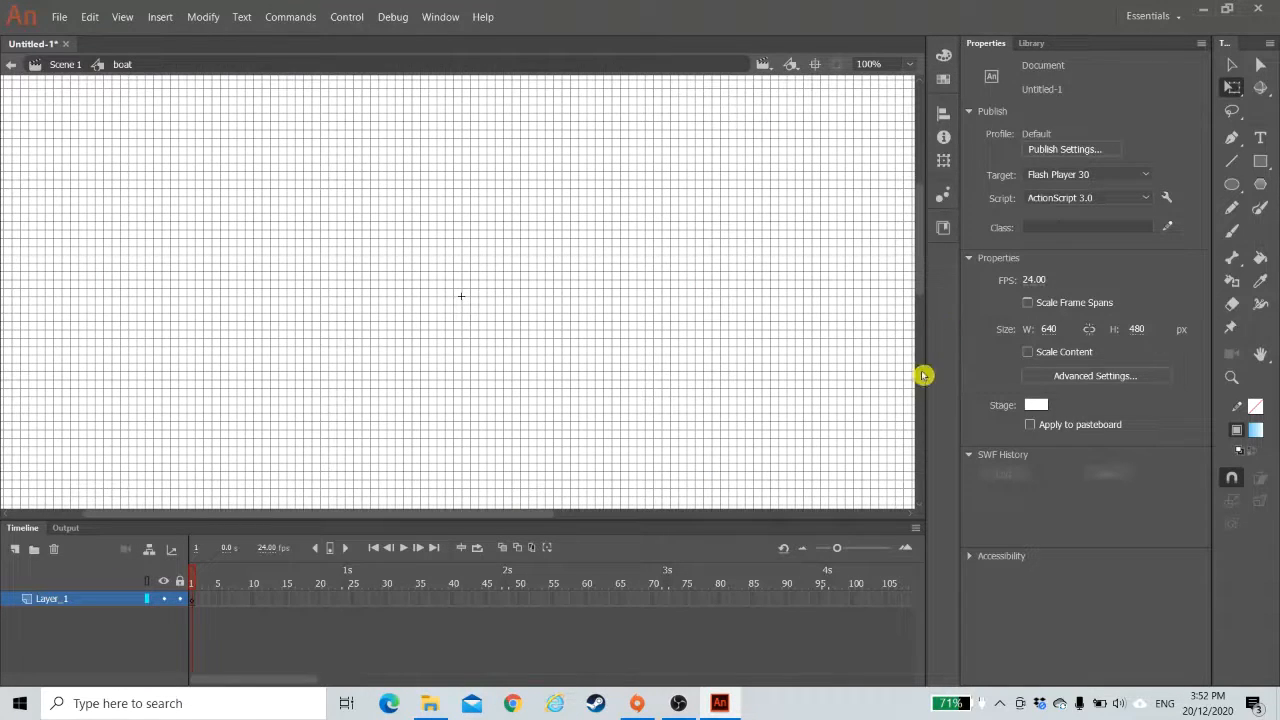
- Draw a wide purple #990099 rectangle without stroke around the symbol's centre as the boat's hull
left_click(1263, 168)
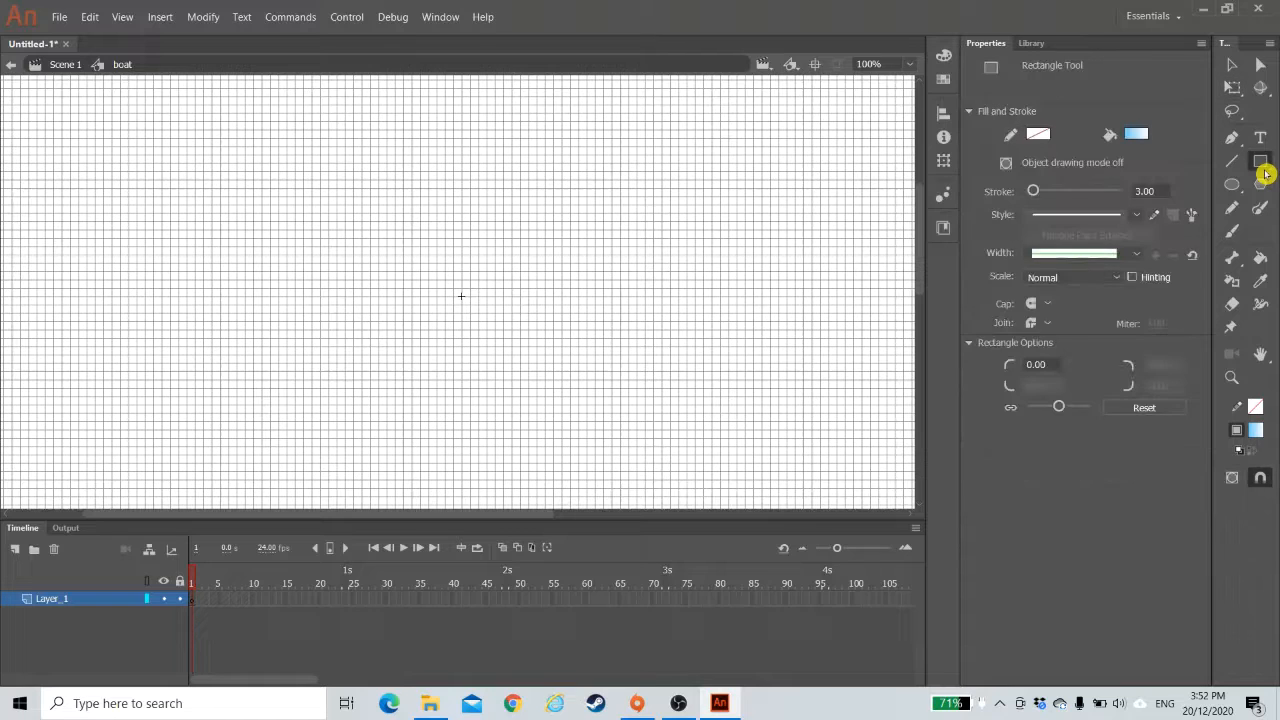
left_click(1138, 136)
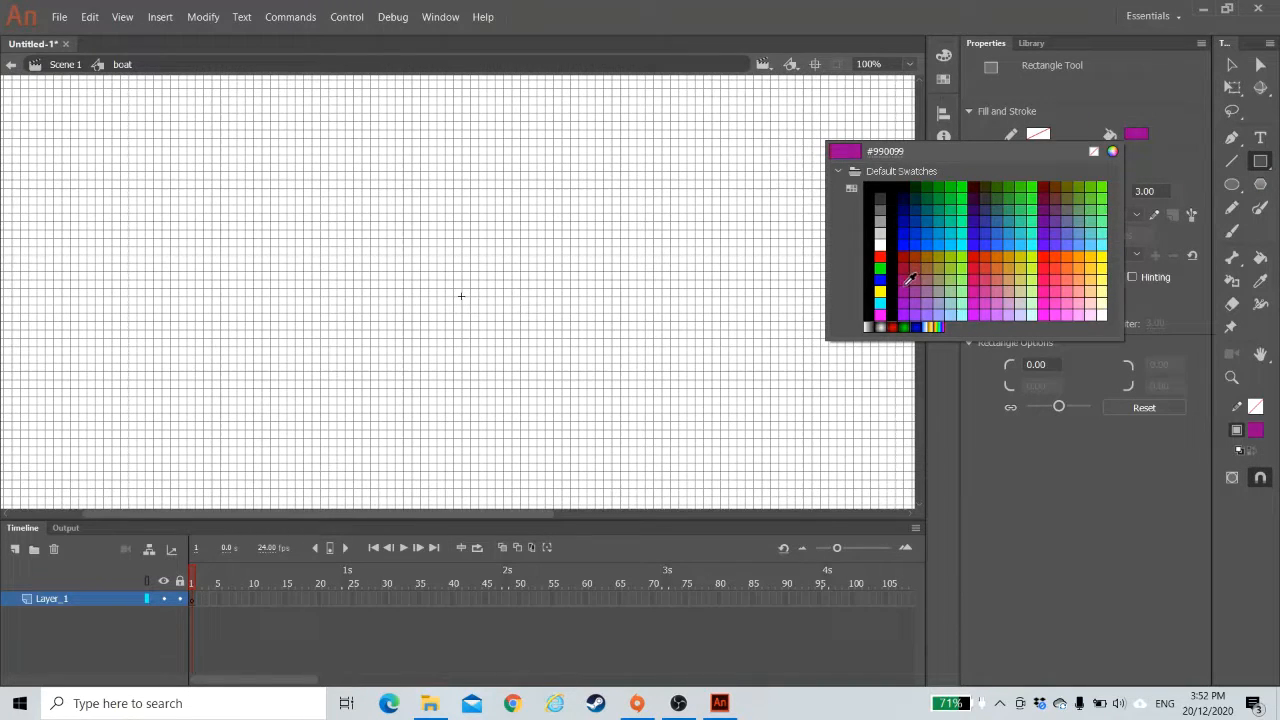
left_click(910, 280)
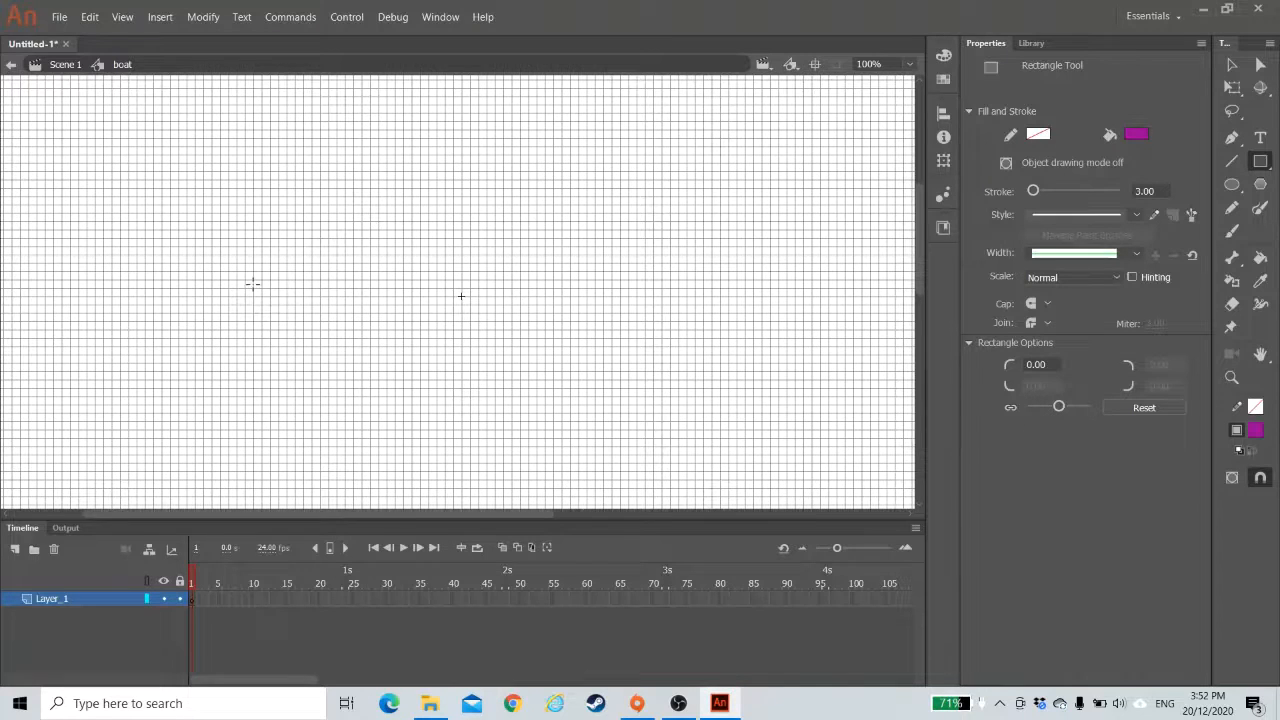
left_click_drag(253, 284, 674, 394)
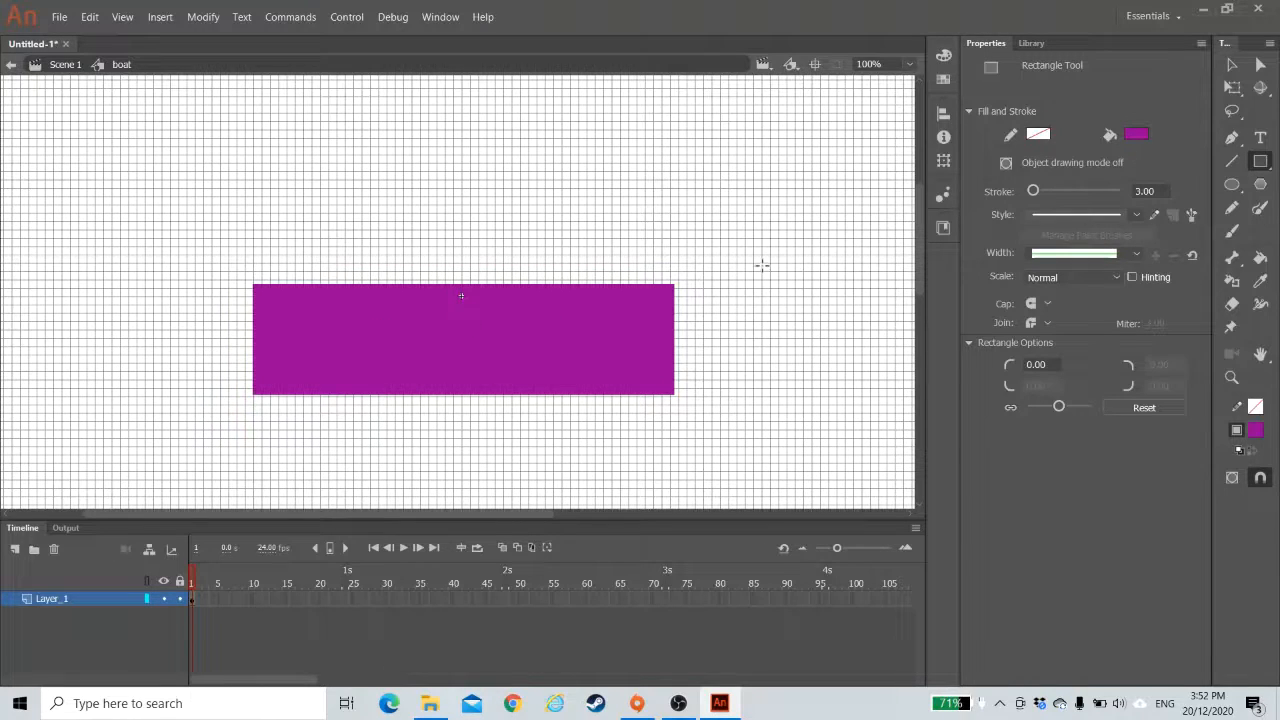
- Pull the hull rectangle's two lower corners inward to form a trapezoid that narrows towards the bottom
left_click(1231, 66)
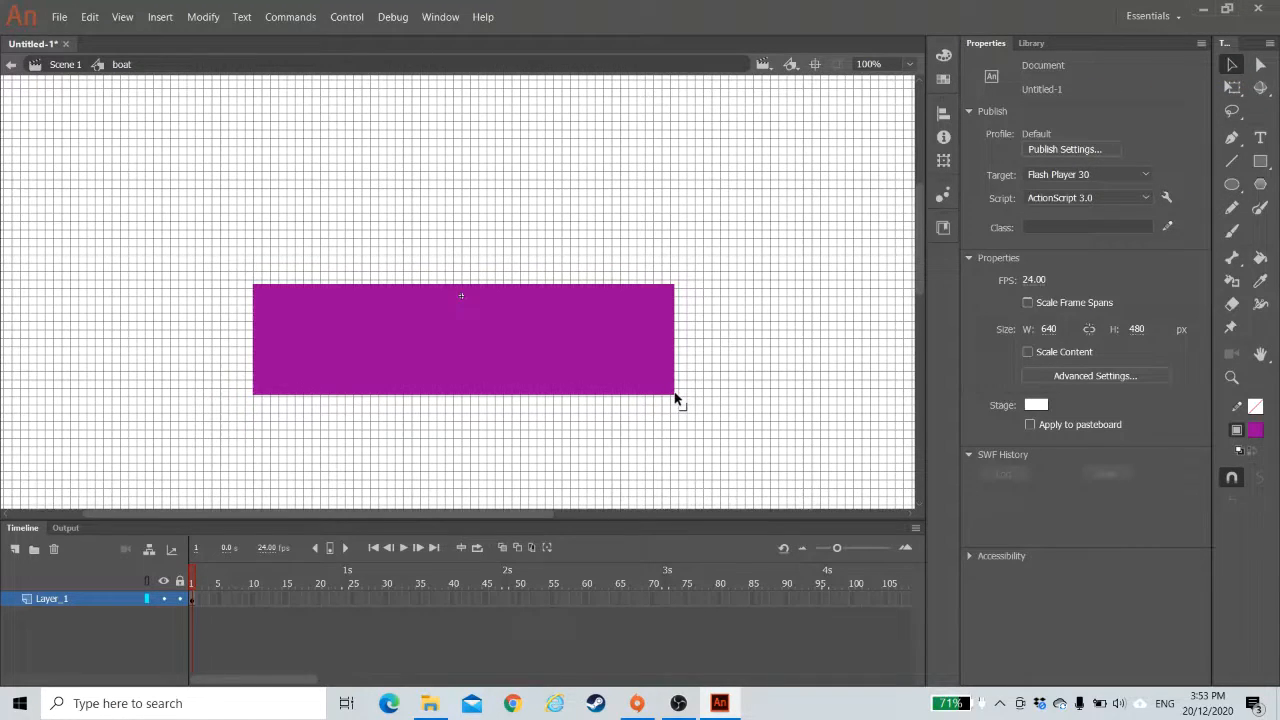
left_click_drag(674, 396, 614, 394)
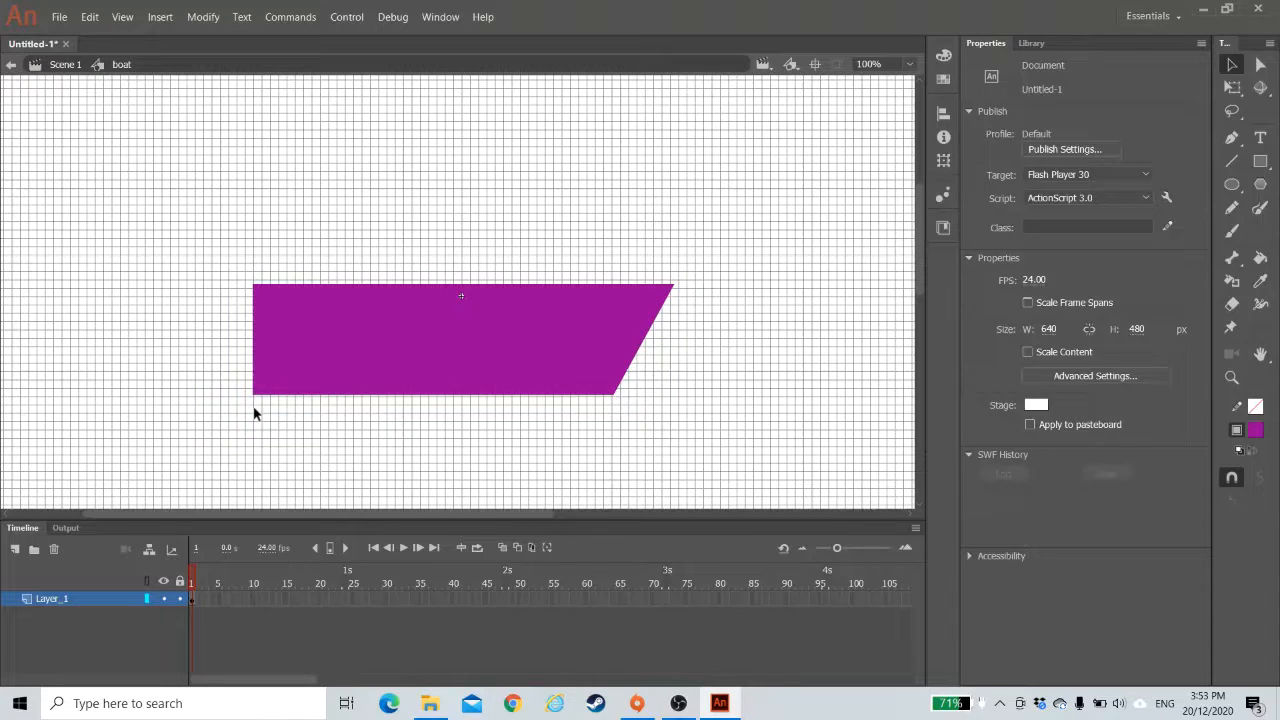
left_click_drag(254, 394, 336, 395)
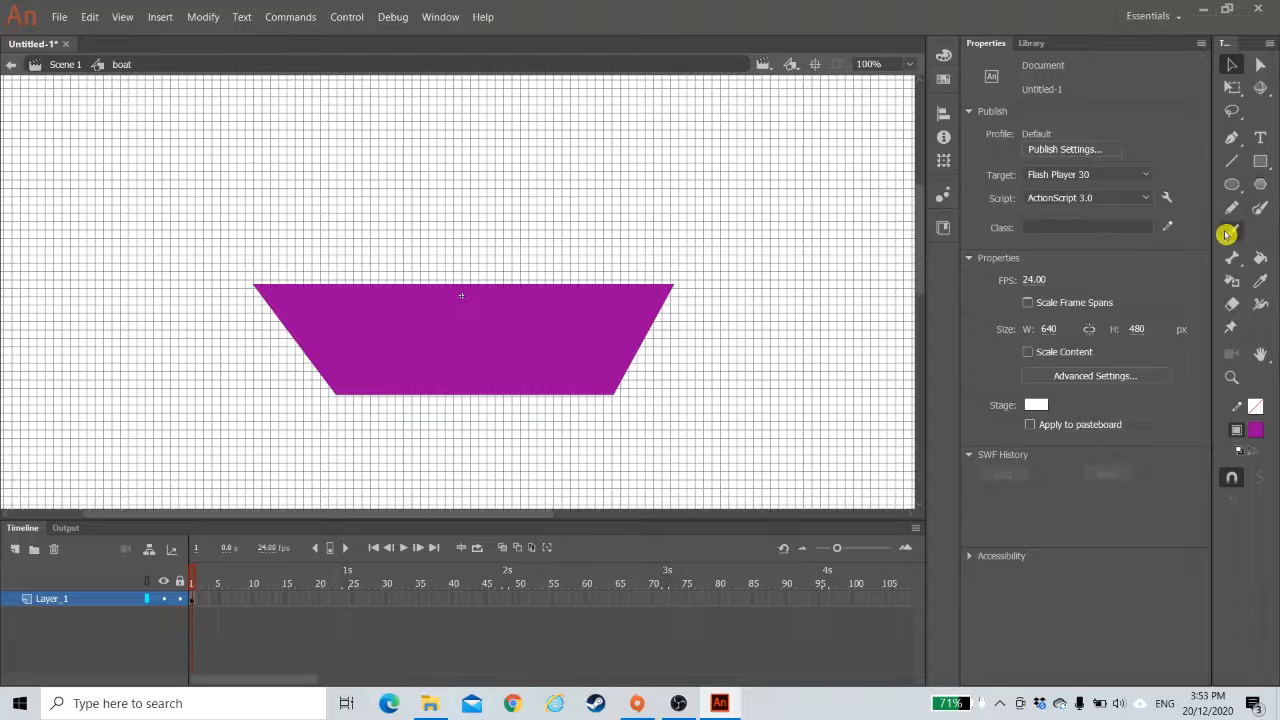
- Draw a tall, thin black rectangle without stroke as a mast standing near the left end of the hull
left_click(1258, 161)
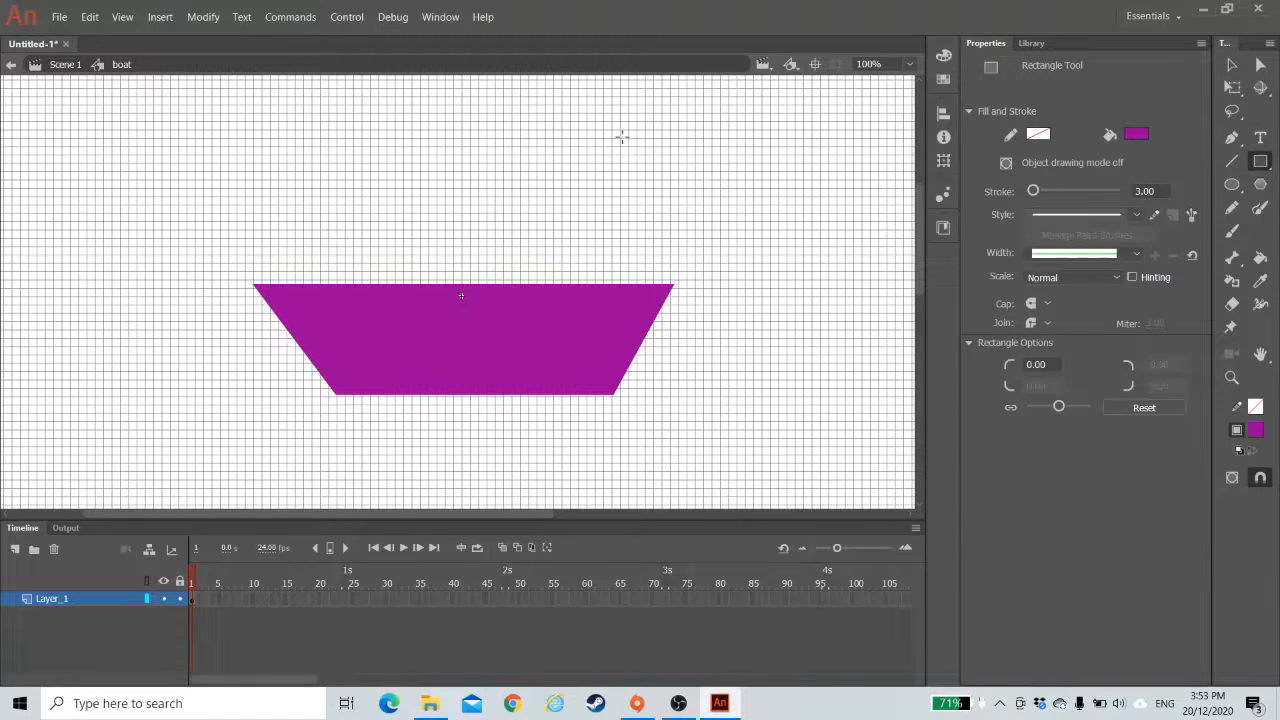
left_click(1137, 135)
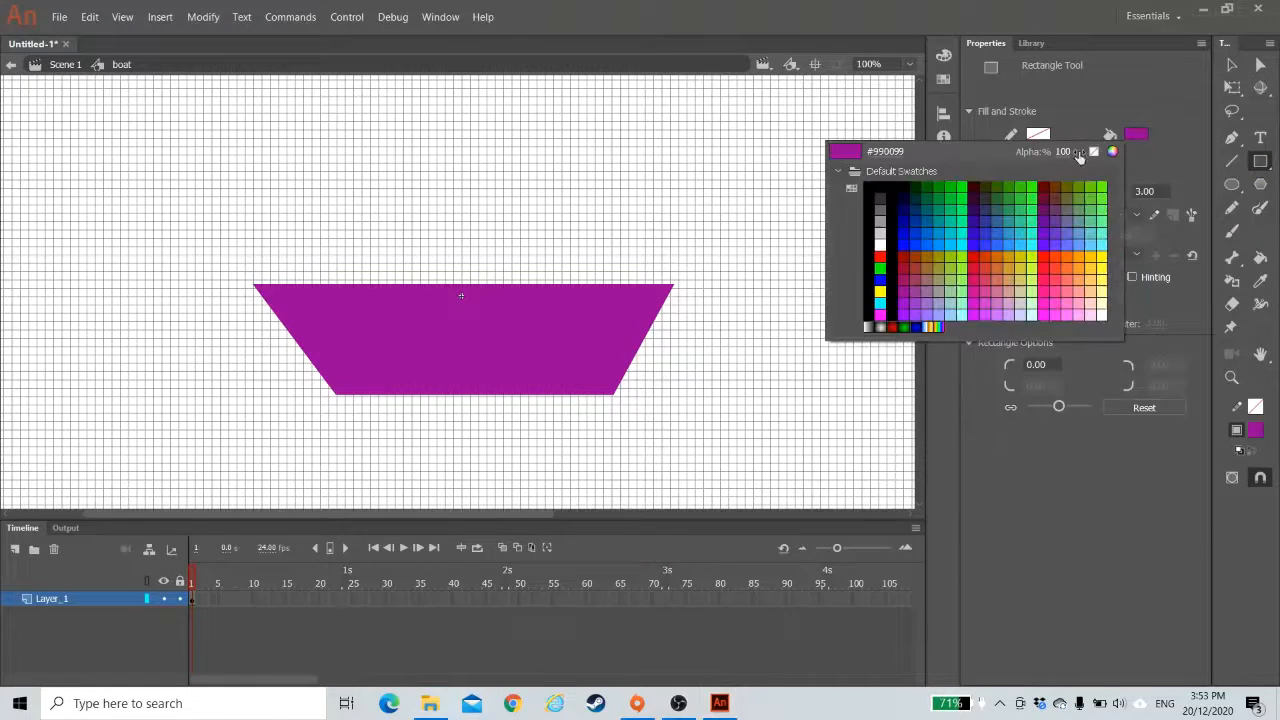
left_click(904, 188)
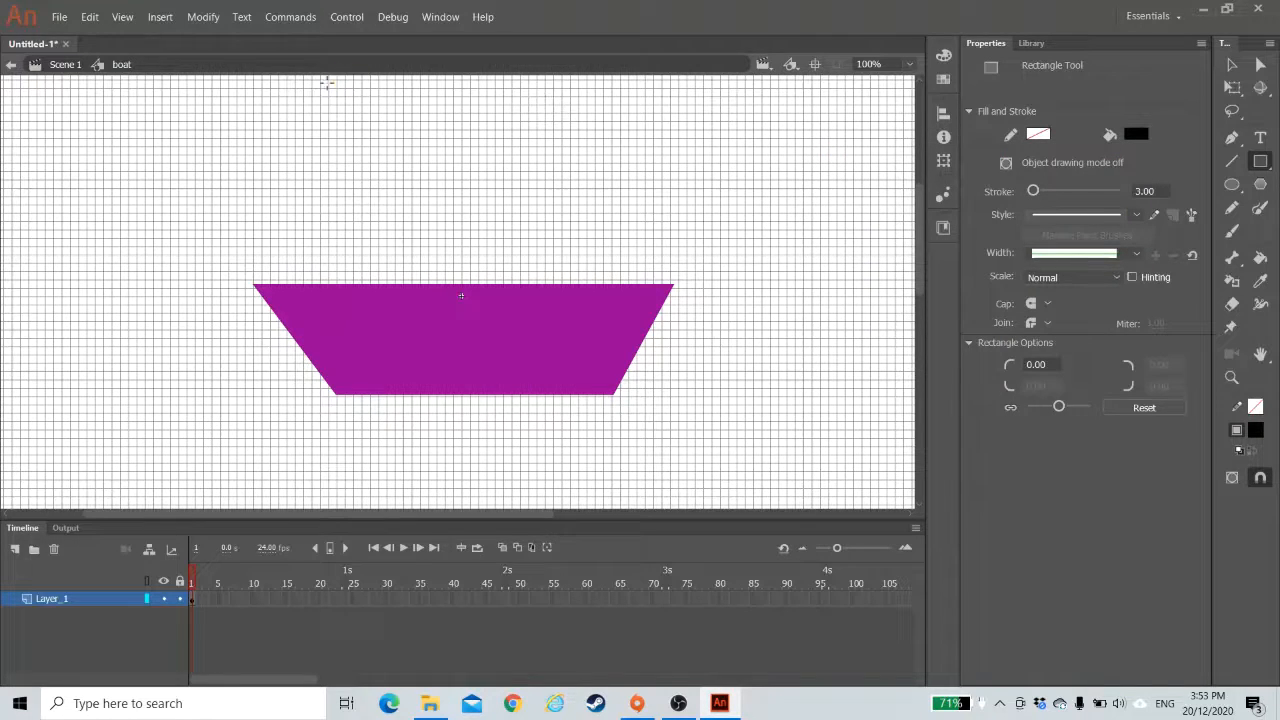
mouse_move(292, 86)
left_mouse_down()
mouse_move(340, 297)
mouse_move(303, 288)
left_mouse_up()
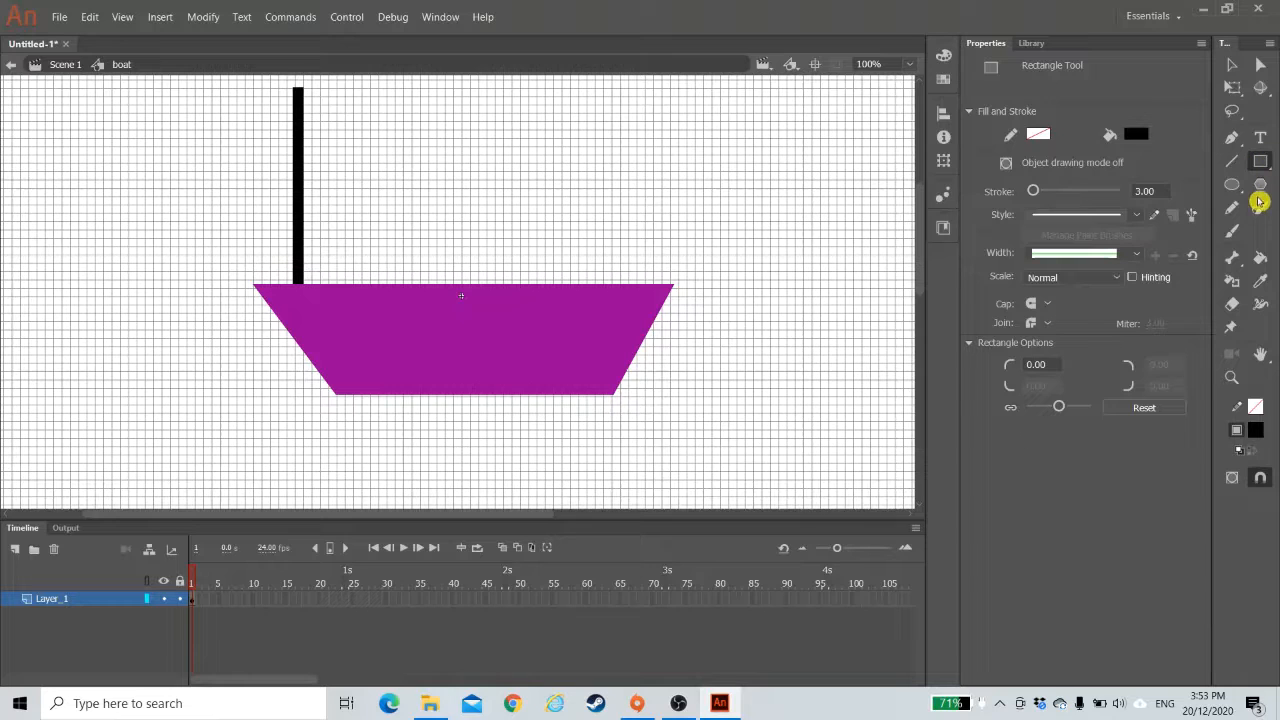
- Draw an orange three-sided polygon about 228 by 264 px with the PolyStar tool, pointing right above the hull
left_click(1140, 135)
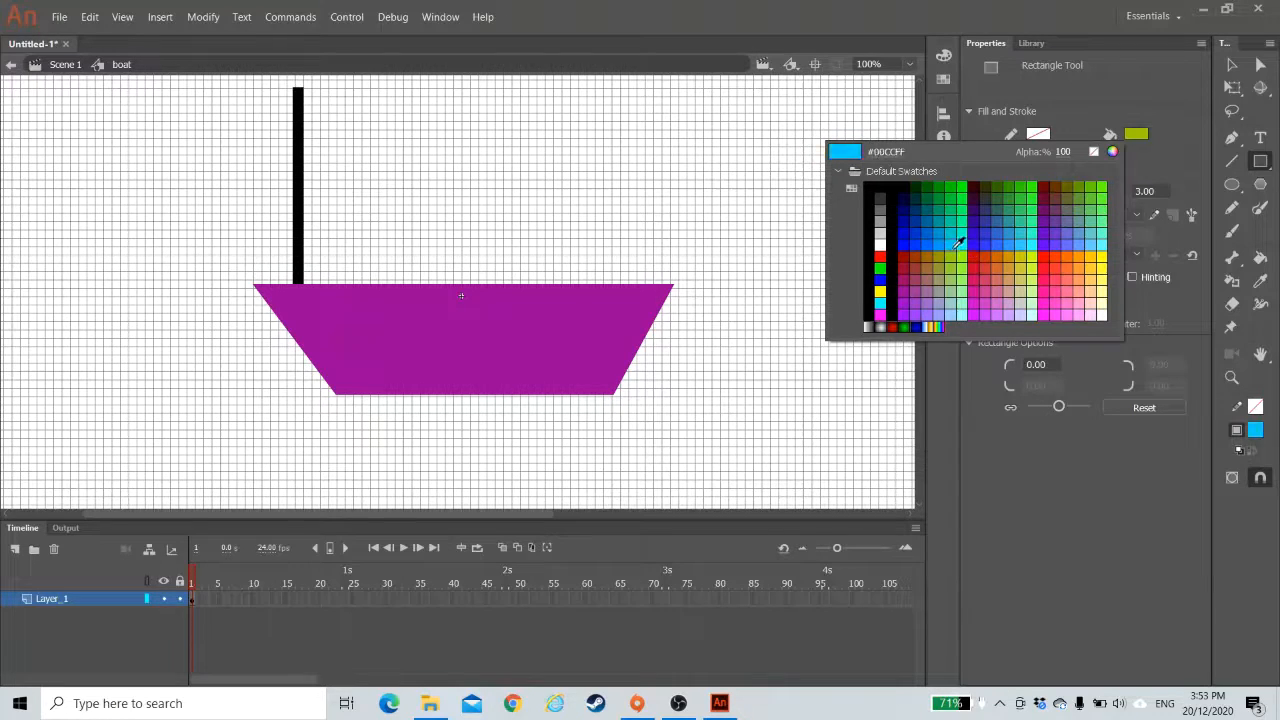
left_click(1084, 256)
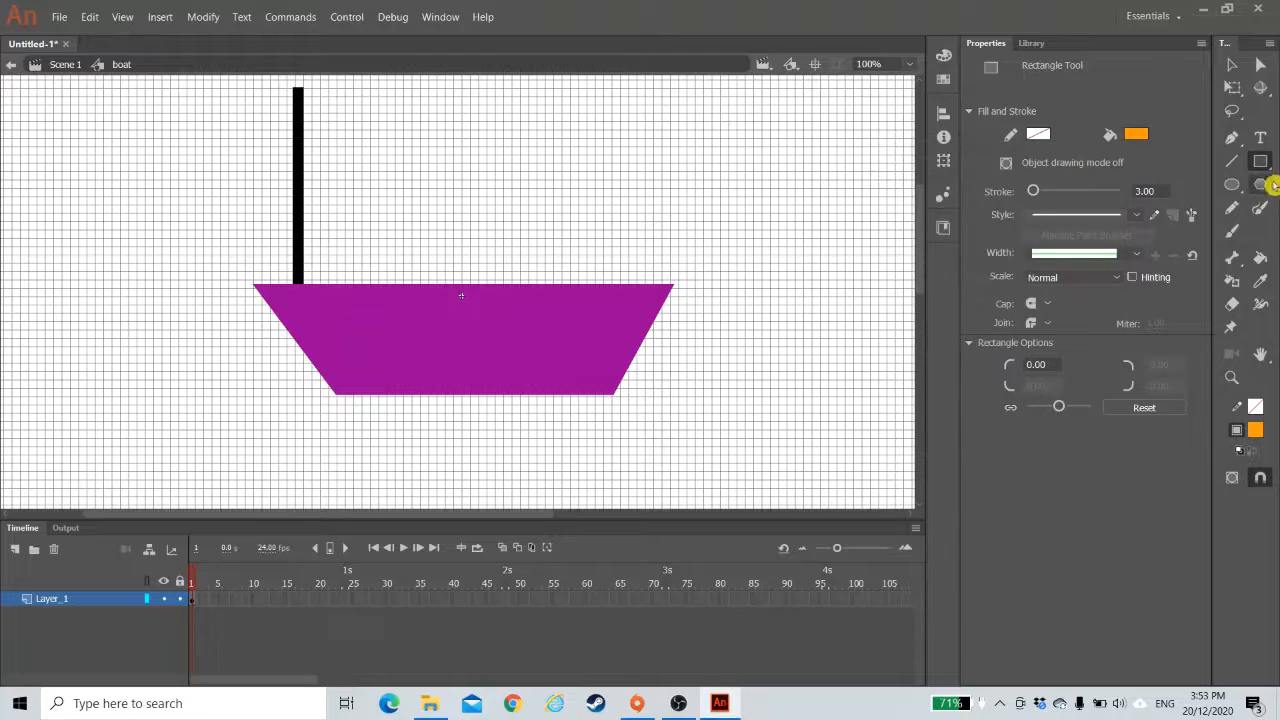
left_click(1259, 185)
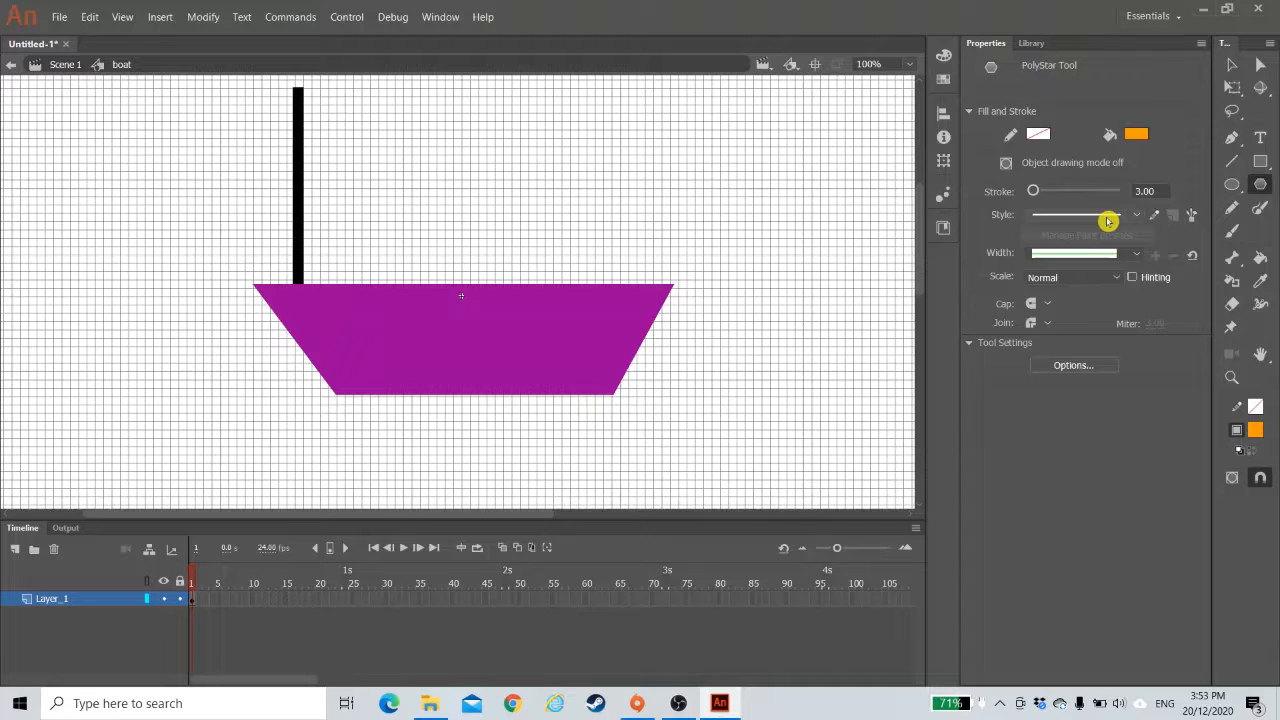
left_click(1069, 366)
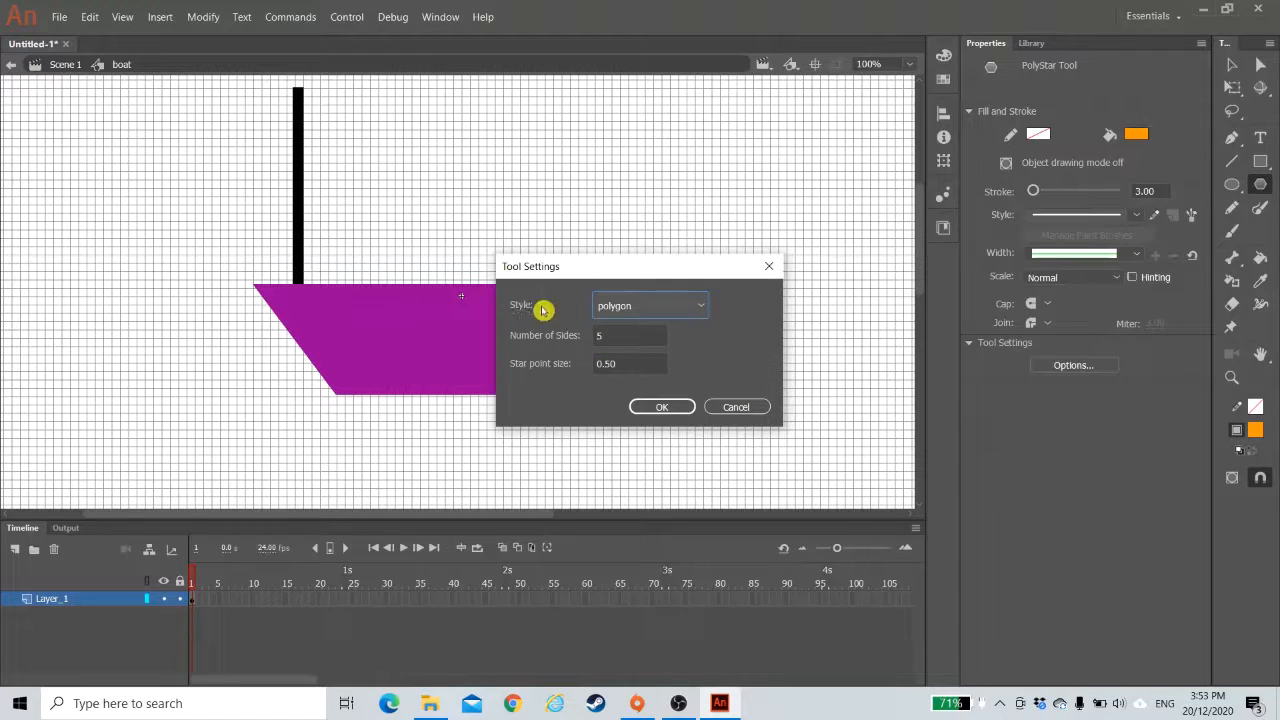
left_click_drag(618, 334, 550, 336)
type("3")
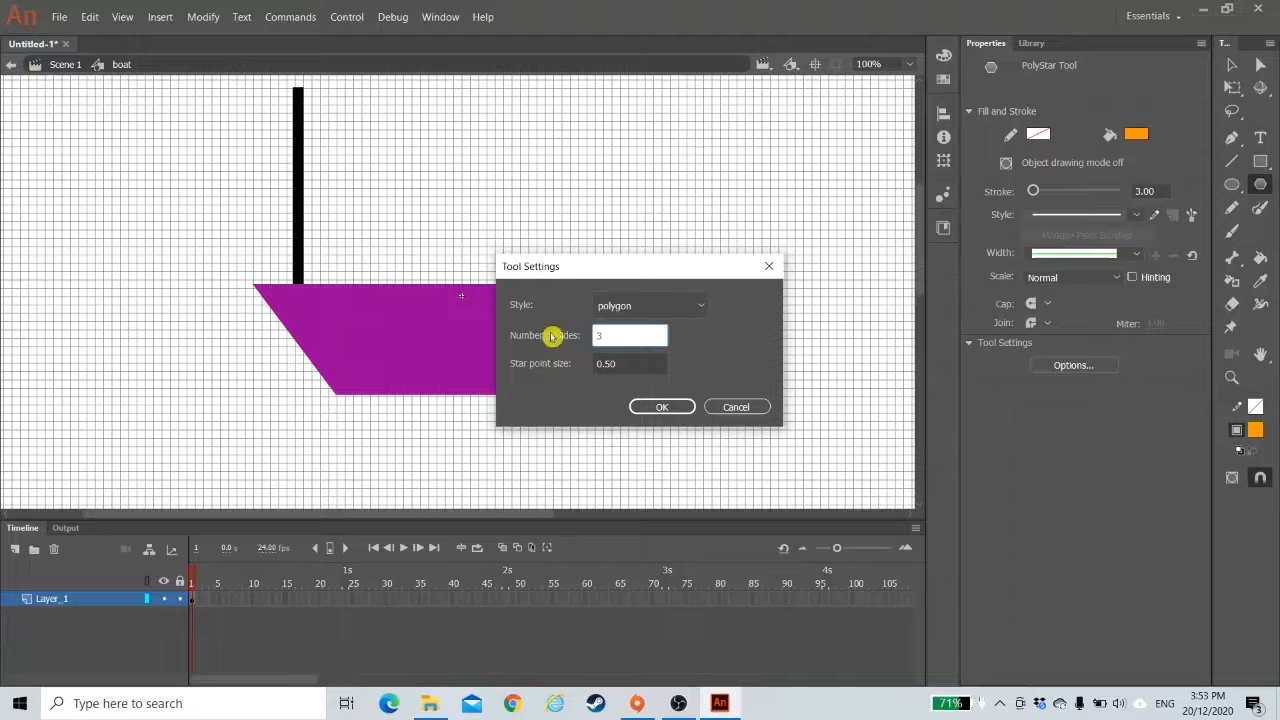
left_click(655, 406)
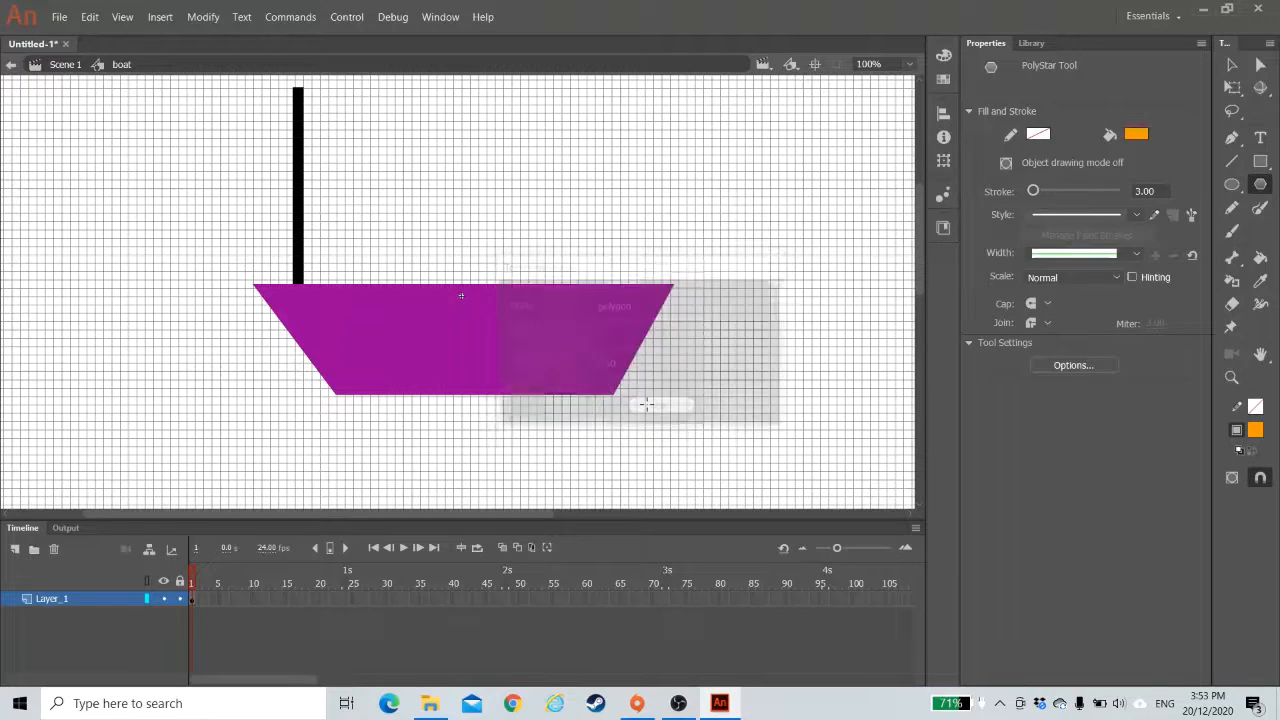
left_click_drag(560, 141, 643, 213)
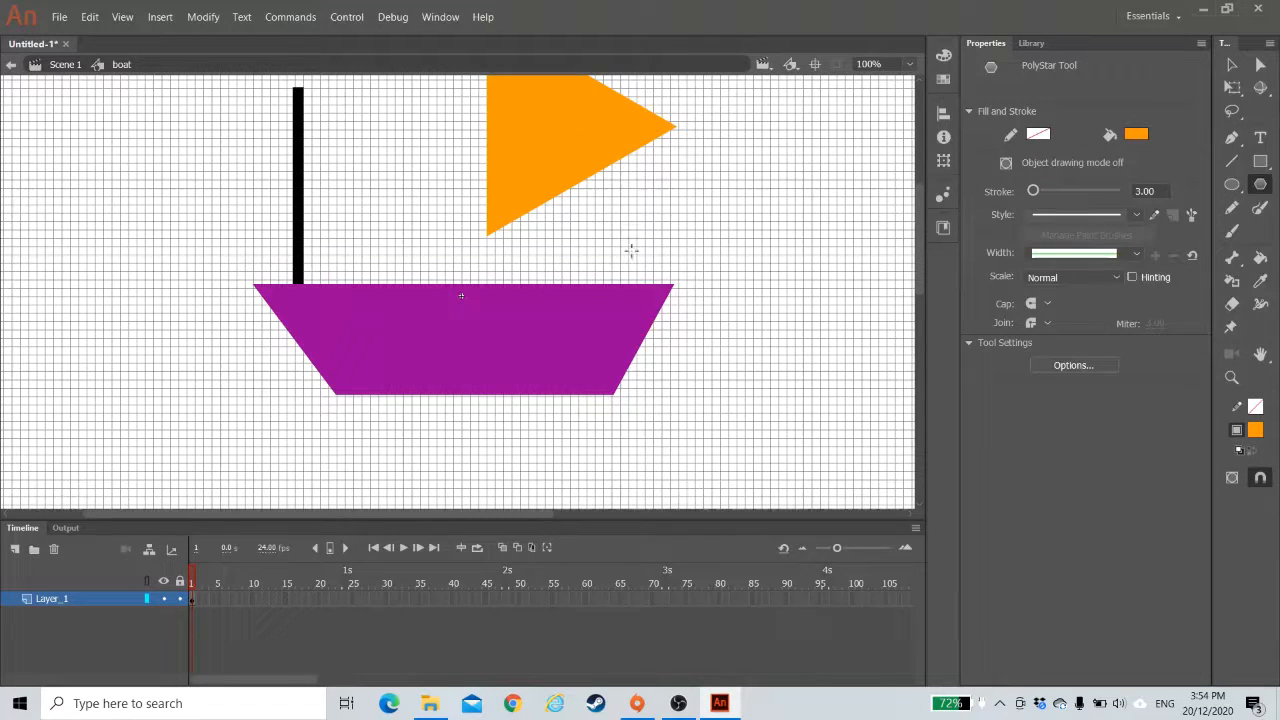
- Move the orange triangle against the mast's right side, with its upper corner level with the mast's top
left_click(1229, 68)
left_click(591, 157)
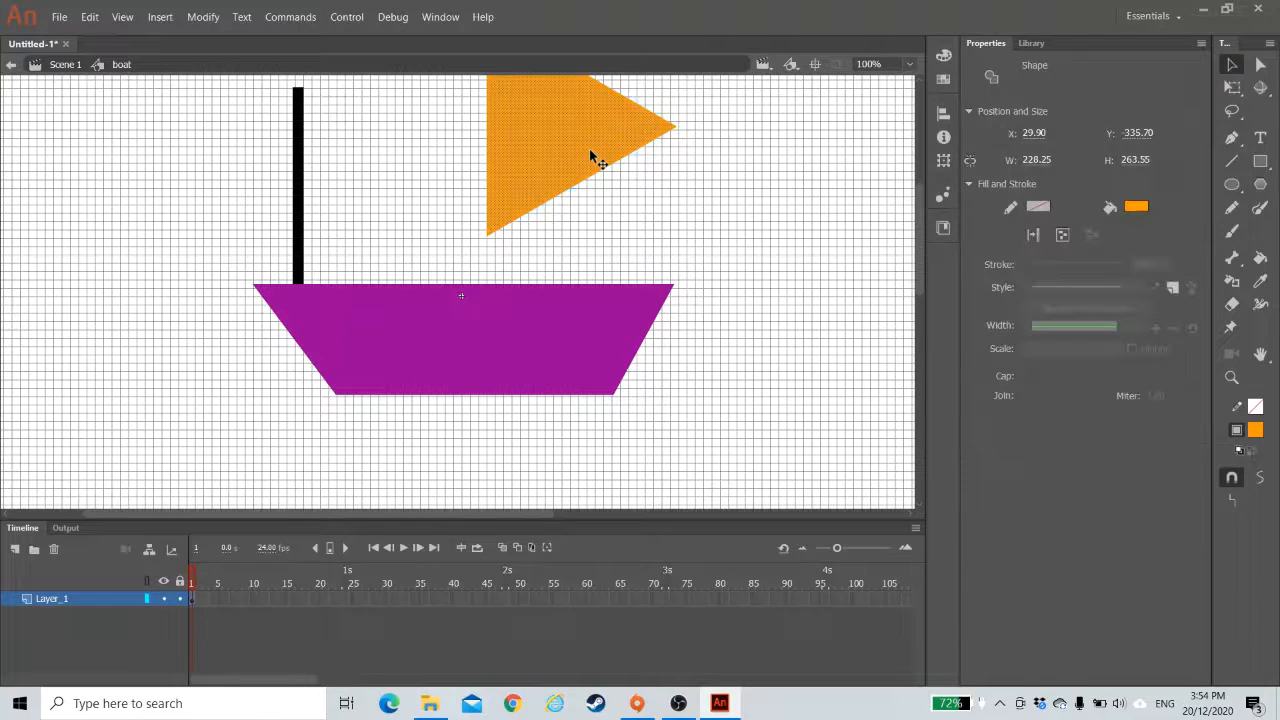
left_click_drag(571, 143, 401, 195)
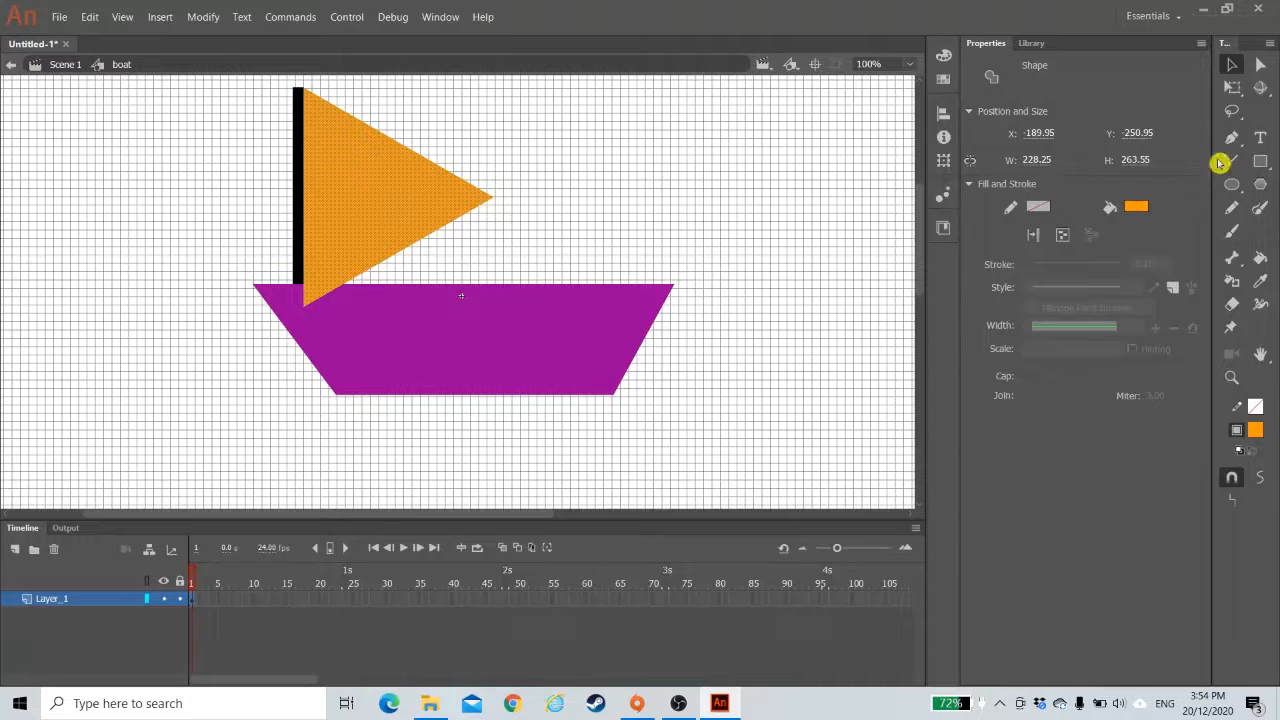
- Reshape the orange sail with Free Transform to about 324 by 206 px, its left edge against the mast just below the mast's top
left_click(1234, 90)
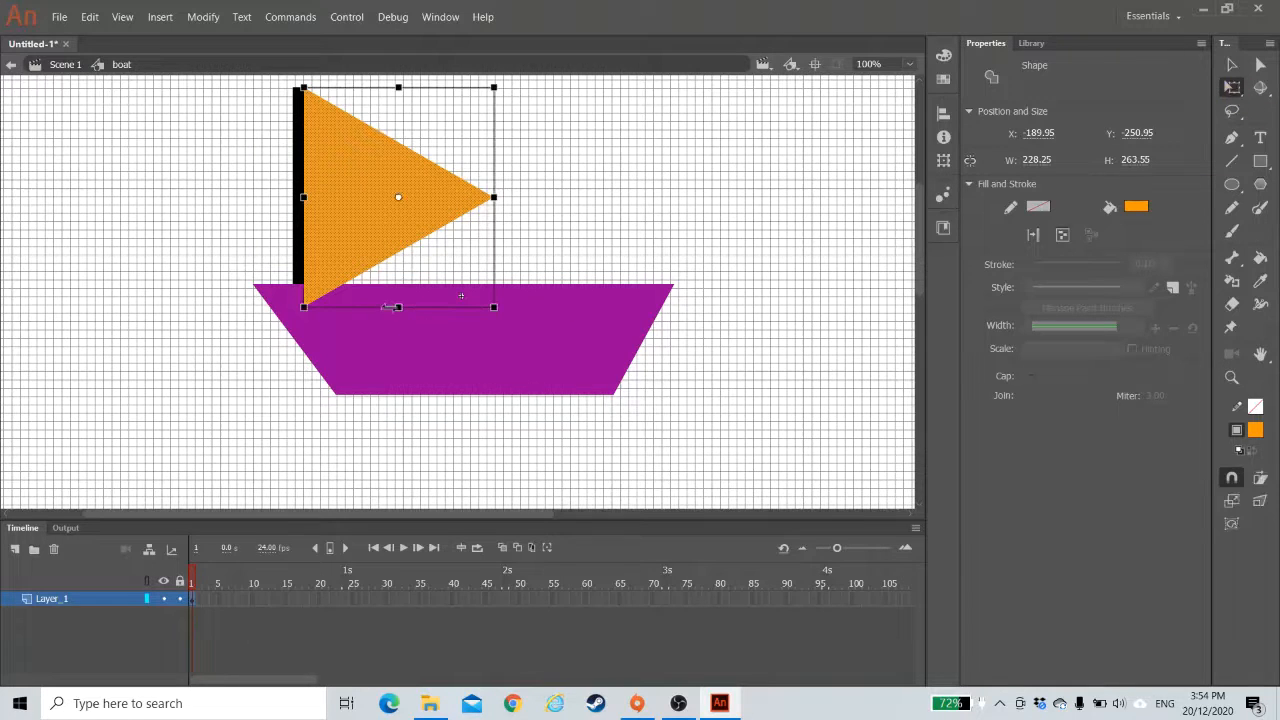
left_click_drag(397, 308, 396, 251)
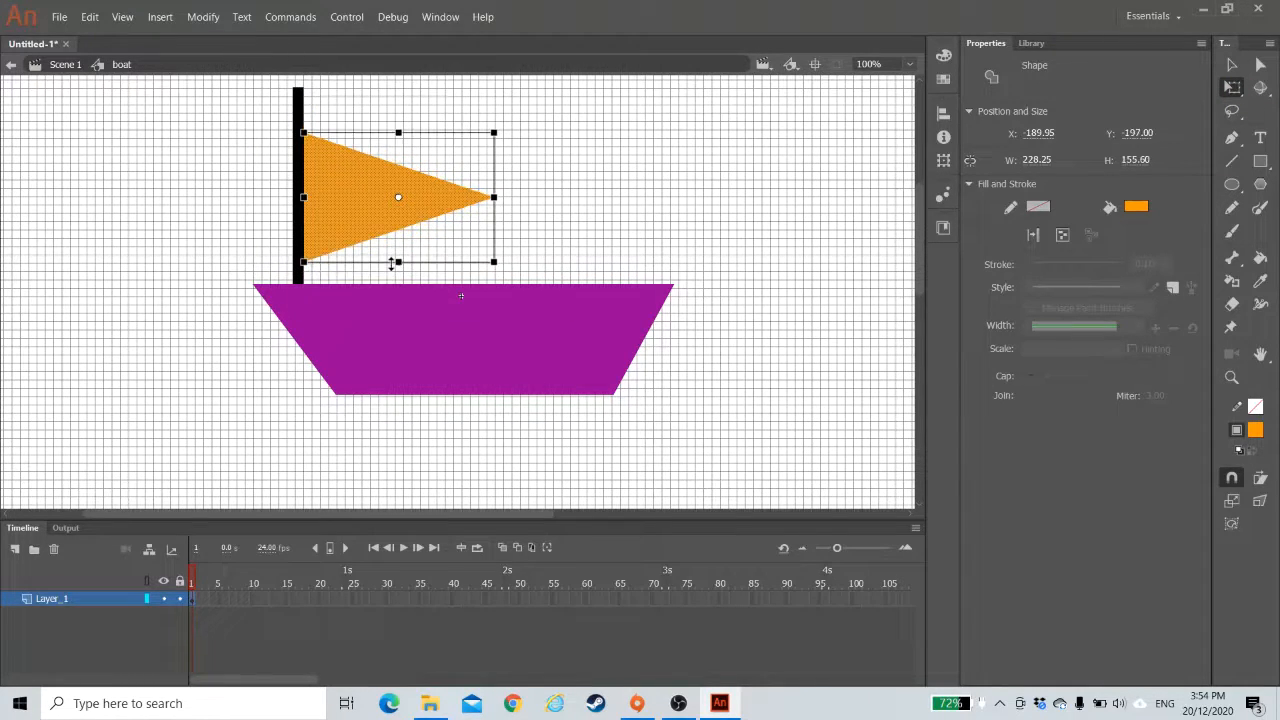
left_click_drag(373, 182, 377, 164)
left_click_drag(493, 160, 588, 168)
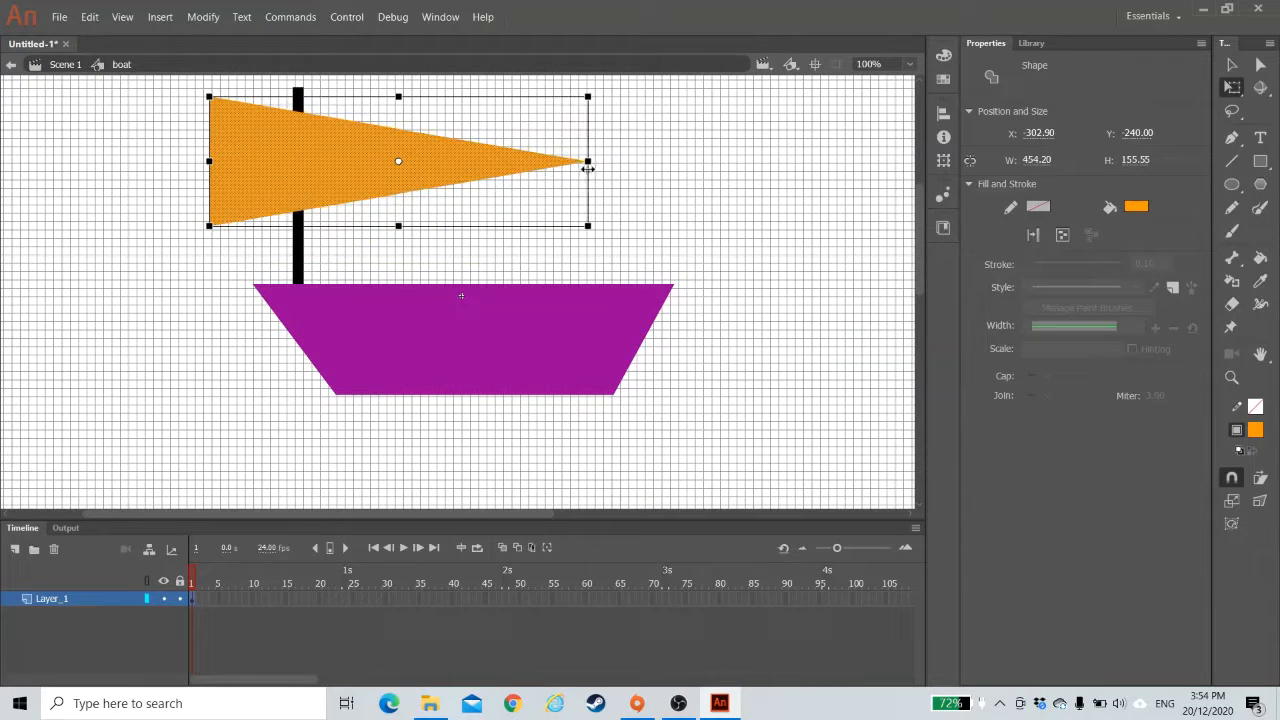
left_click_drag(398, 229, 394, 257)
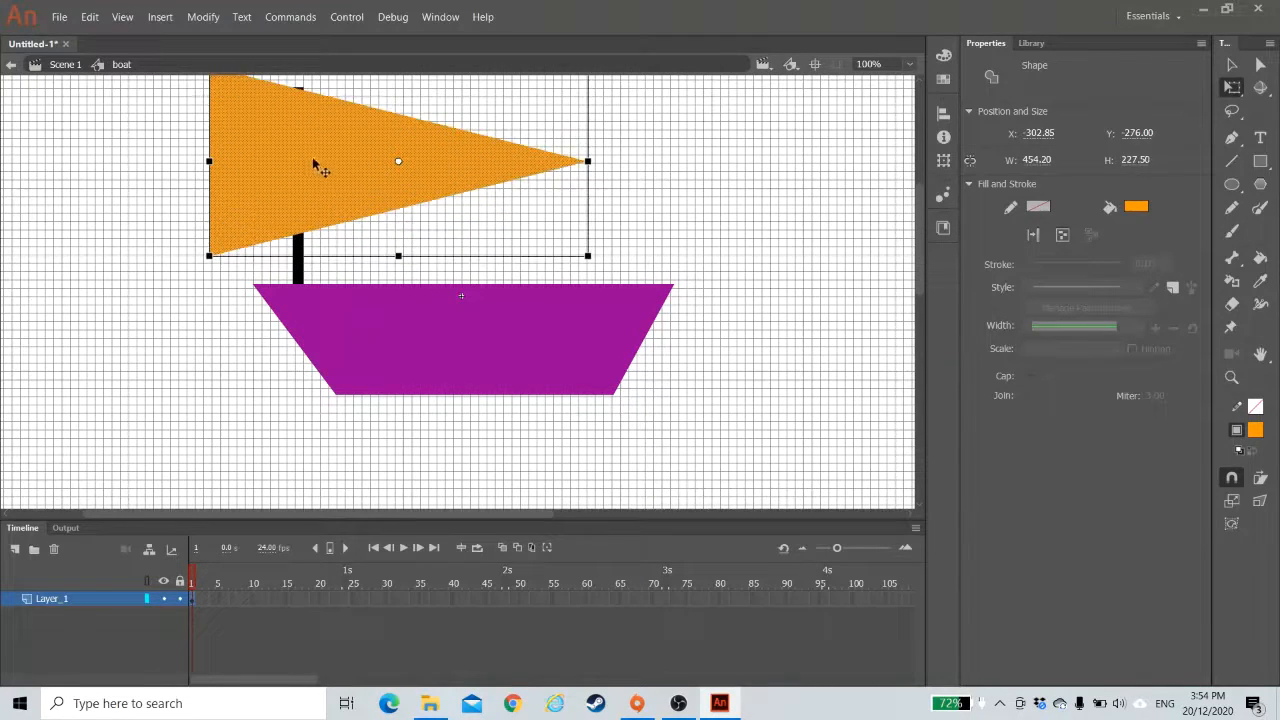
left_click_drag(320, 166, 404, 186)
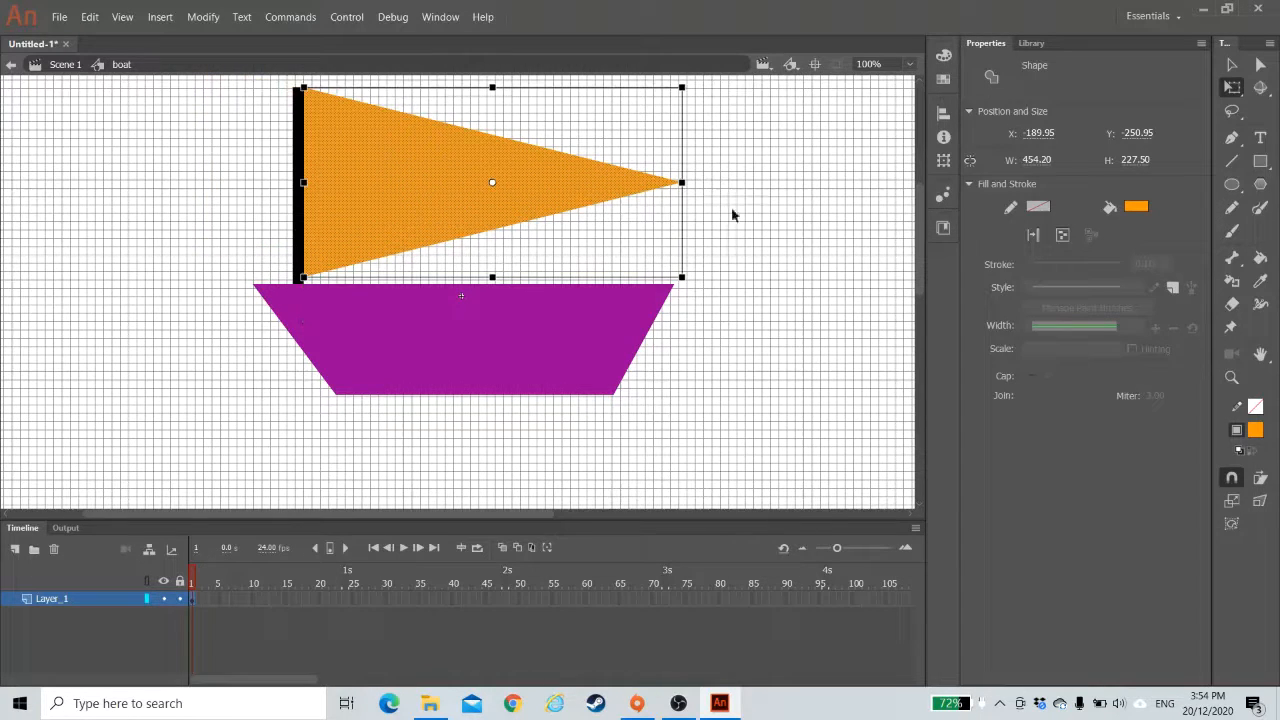
left_click_drag(686, 182, 628, 183)
left_click_drag(548, 185, 493, 191)
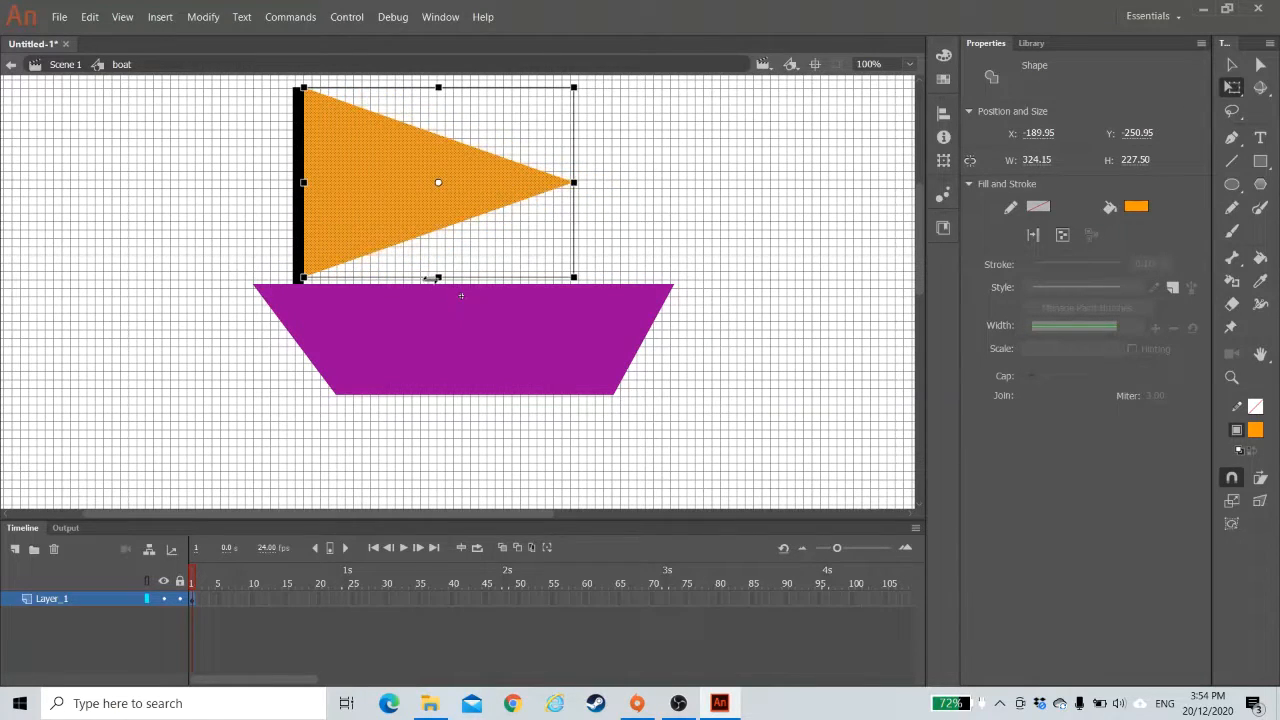
left_click_drag(437, 278, 437, 270)
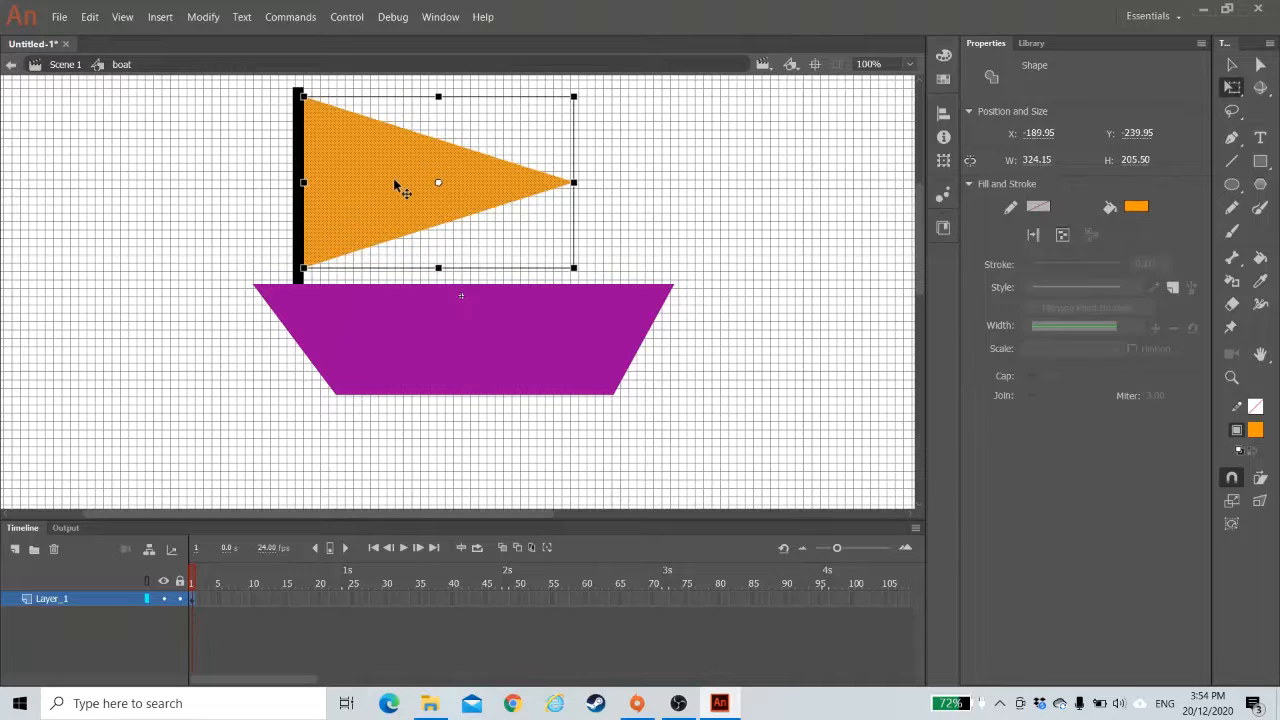
left_click(745, 254)
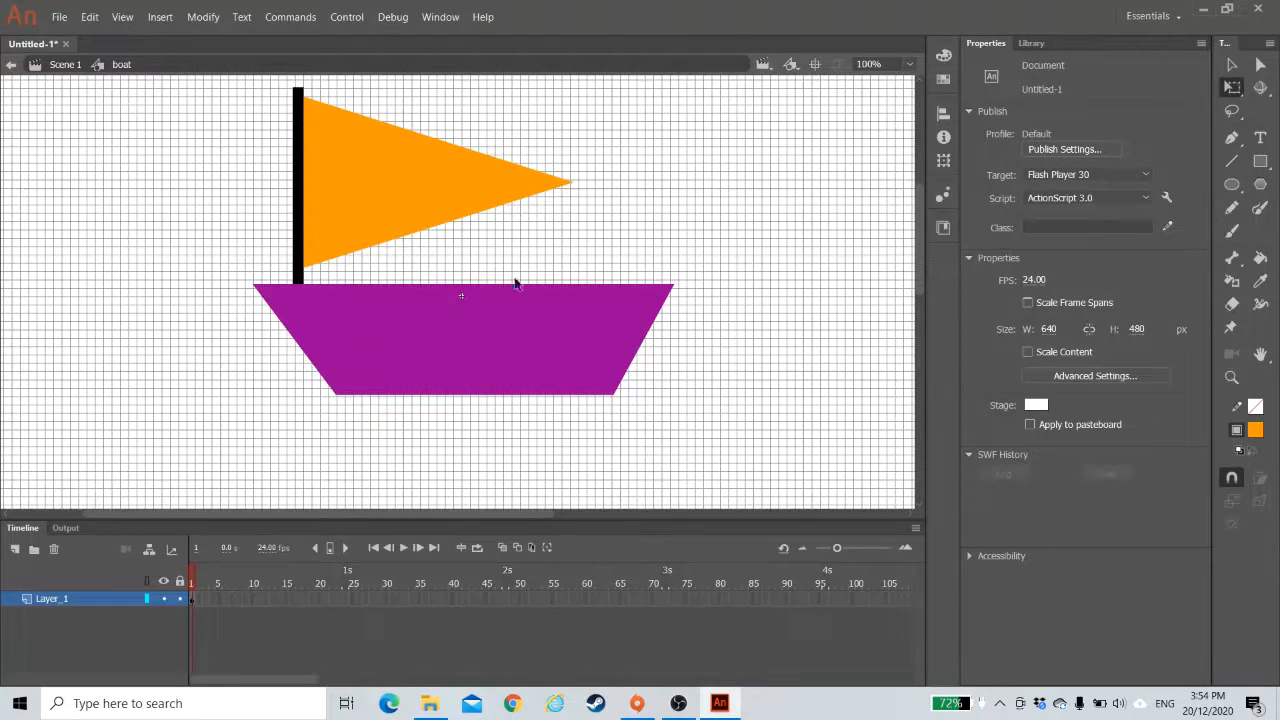
- Move the mast and sail together to the right along the hull until the mast stands just past the hull's lower-left corner
left_click_drag(267, 84, 612, 284)
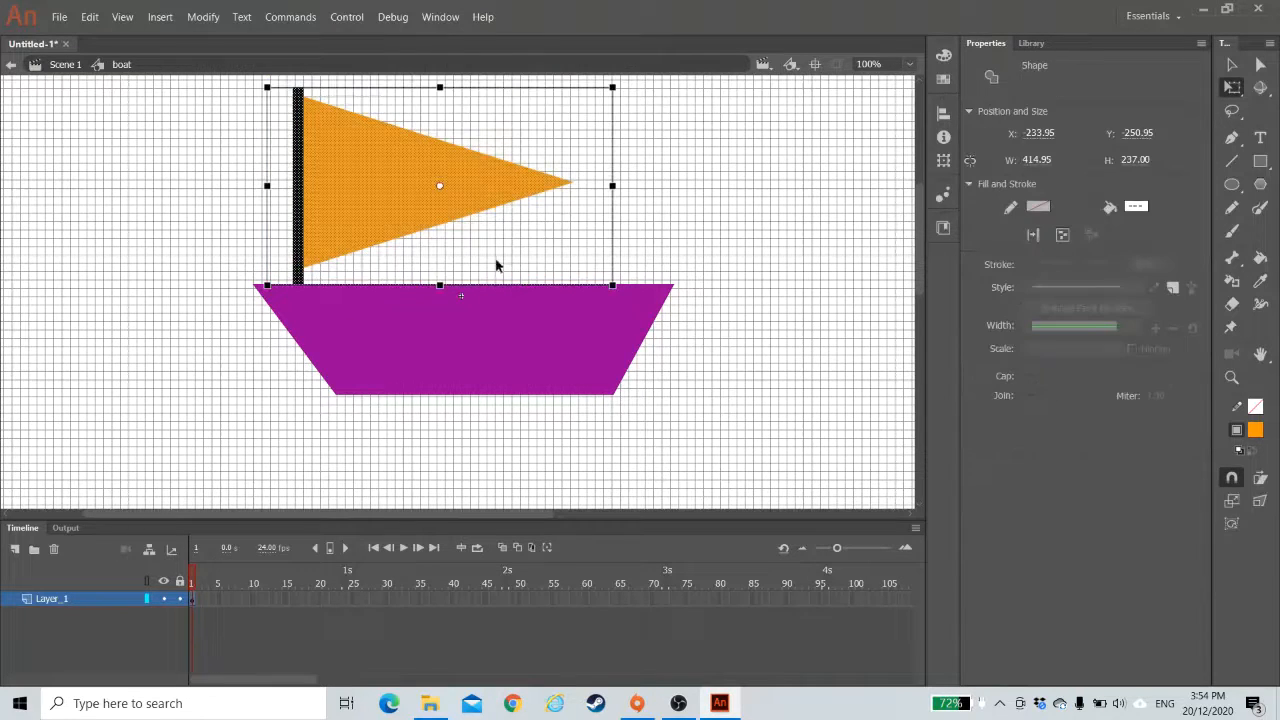
left_click(603, 261)
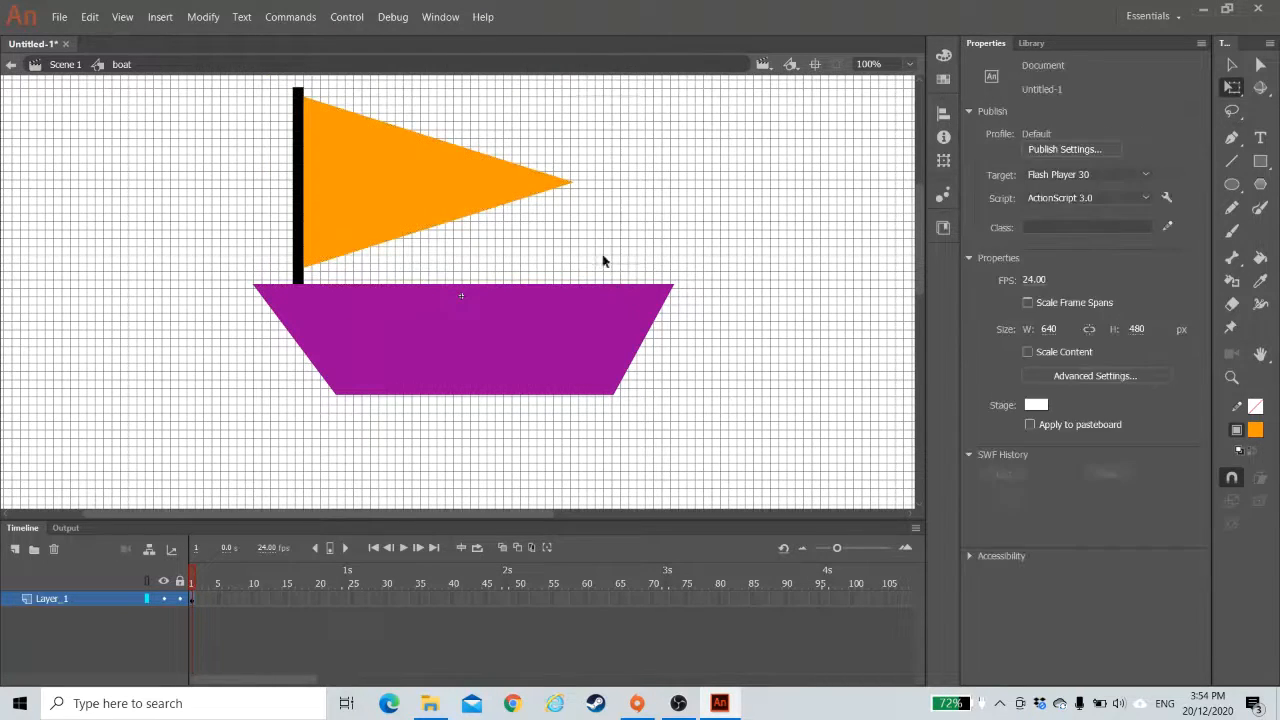
left_click(300, 205)
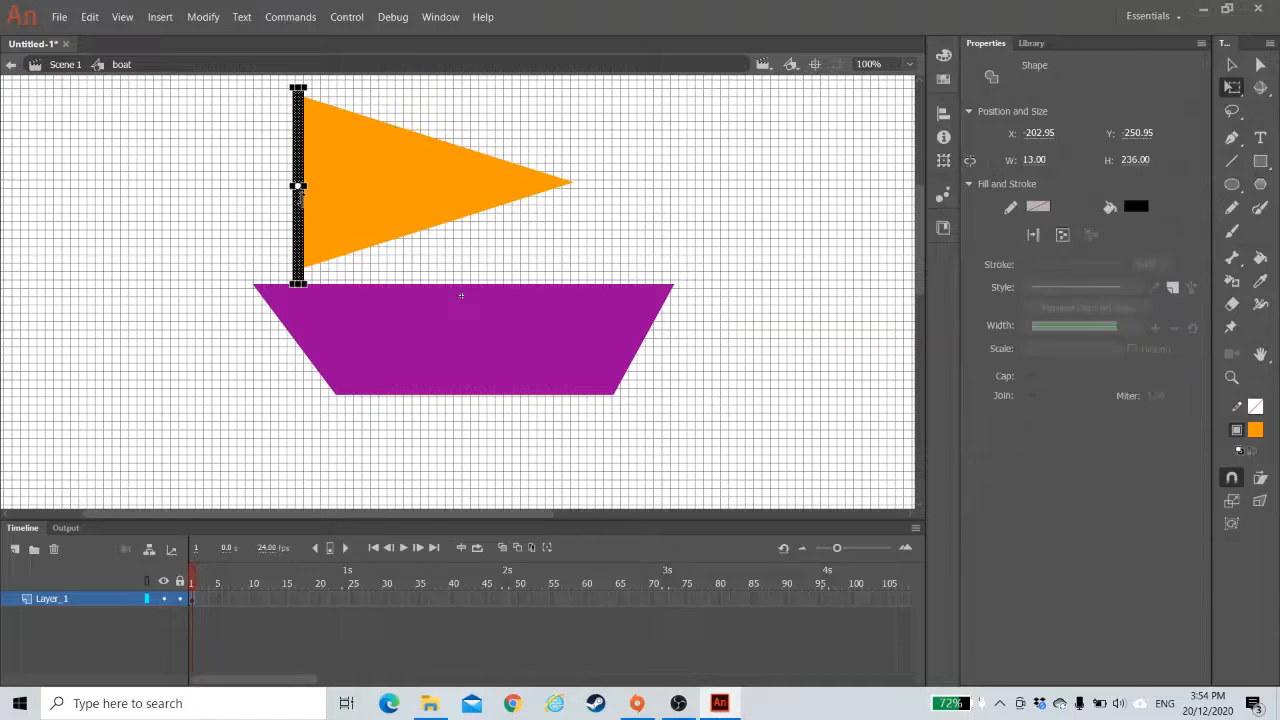
left_click(380, 213, "shift")
key("Right")
key("Right")
key("Right")
key("Right")
key("Right")
key("Right")
key("Right")
key("Right")
key("Right")
key("Right")
key("Right")
key("Right")
key("Right")
key("Right")
key("Right")
key("Right")
key("Right")
key("Right")
key("Right")
key("Right")
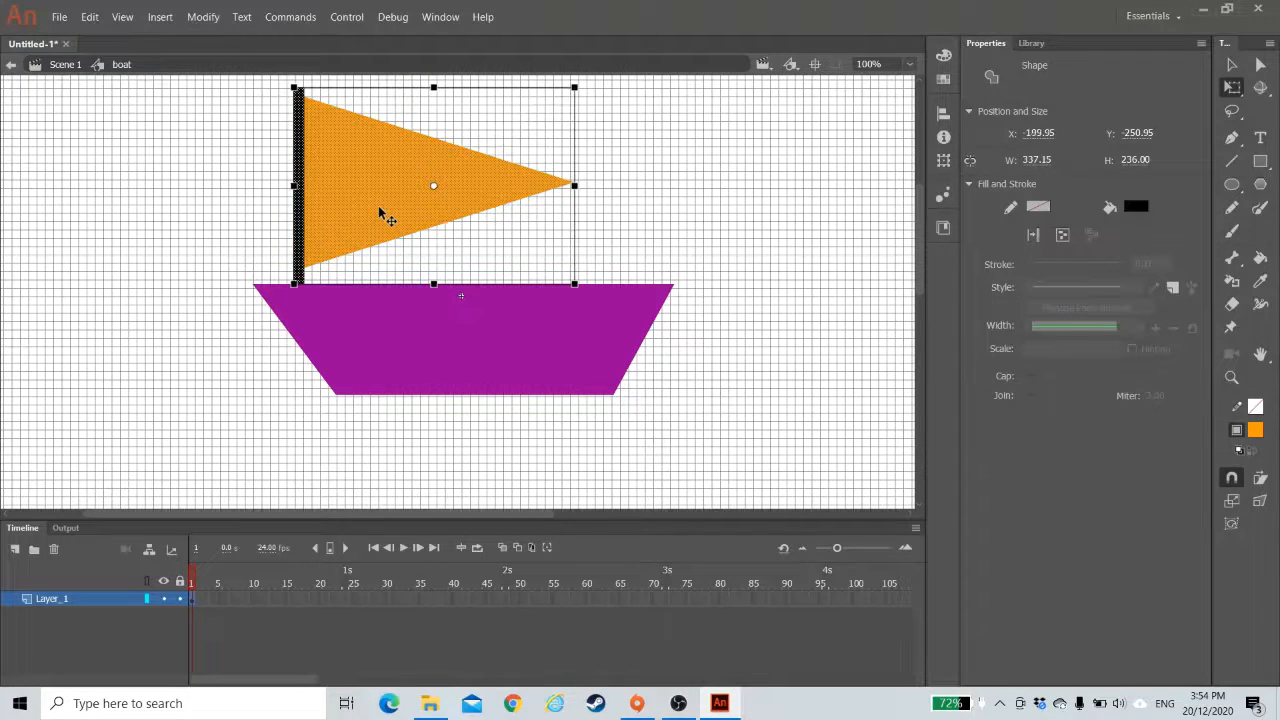
key("Right")
key("Right")
key("Right")
key("Right")
key("Right")
key("Right")
key("Right")
key("Right")
key("Right")
key("Right")
key("Right")
key("Right")
key("Right")
key("Right")
key("Right")
key("Right")
key("Right")
key("Right")
key("Right")
key("Right")
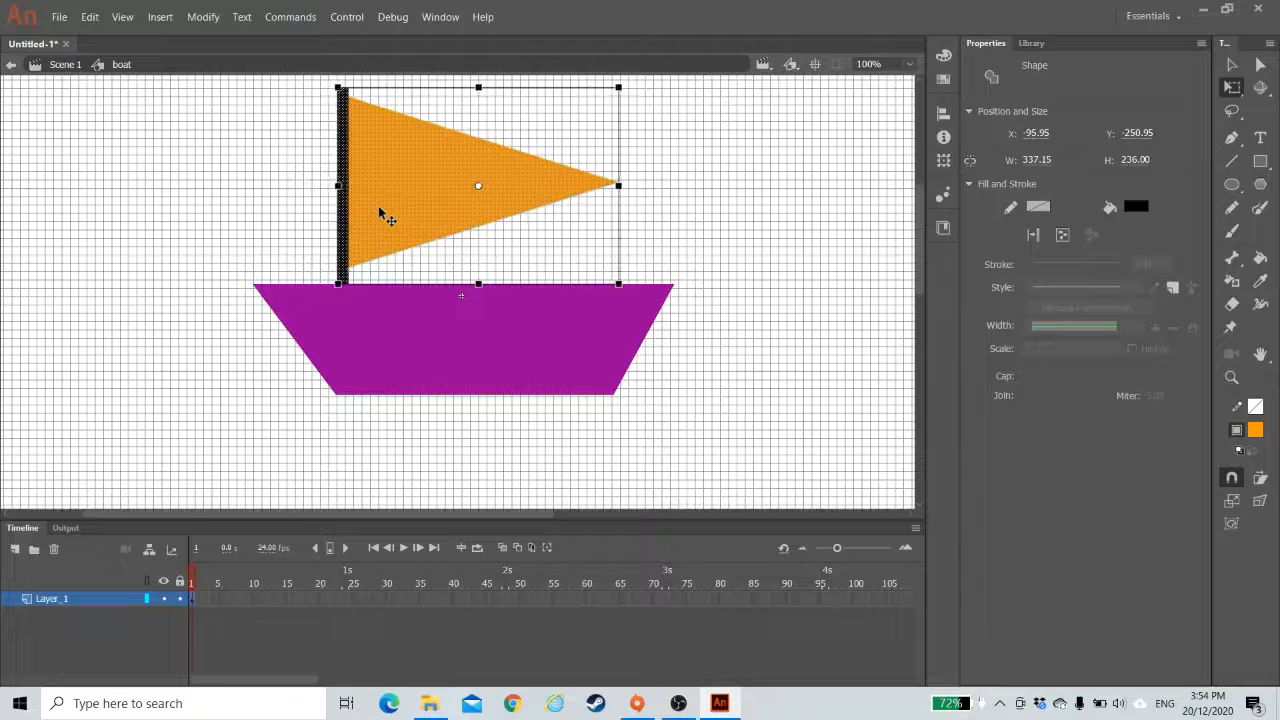
left_click(773, 421)
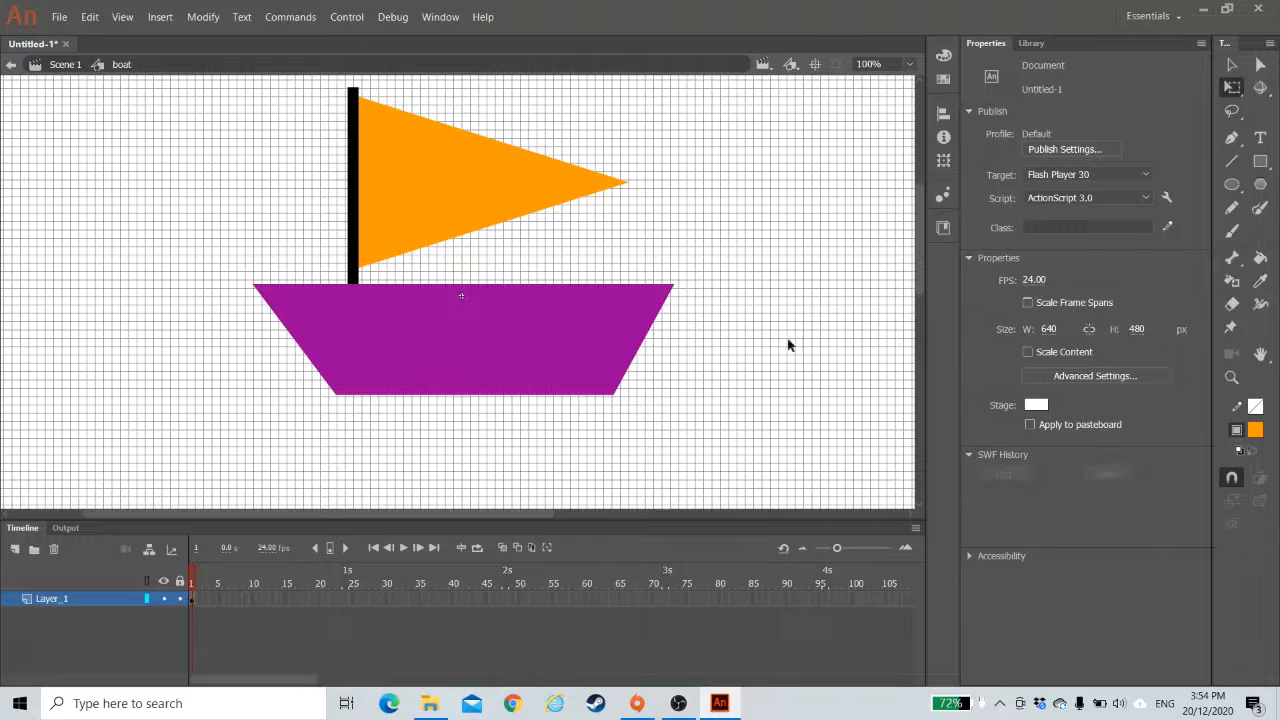
- Add the text "Happy Boat" as Static Text in the empty area below the hull
left_click(1260, 138)
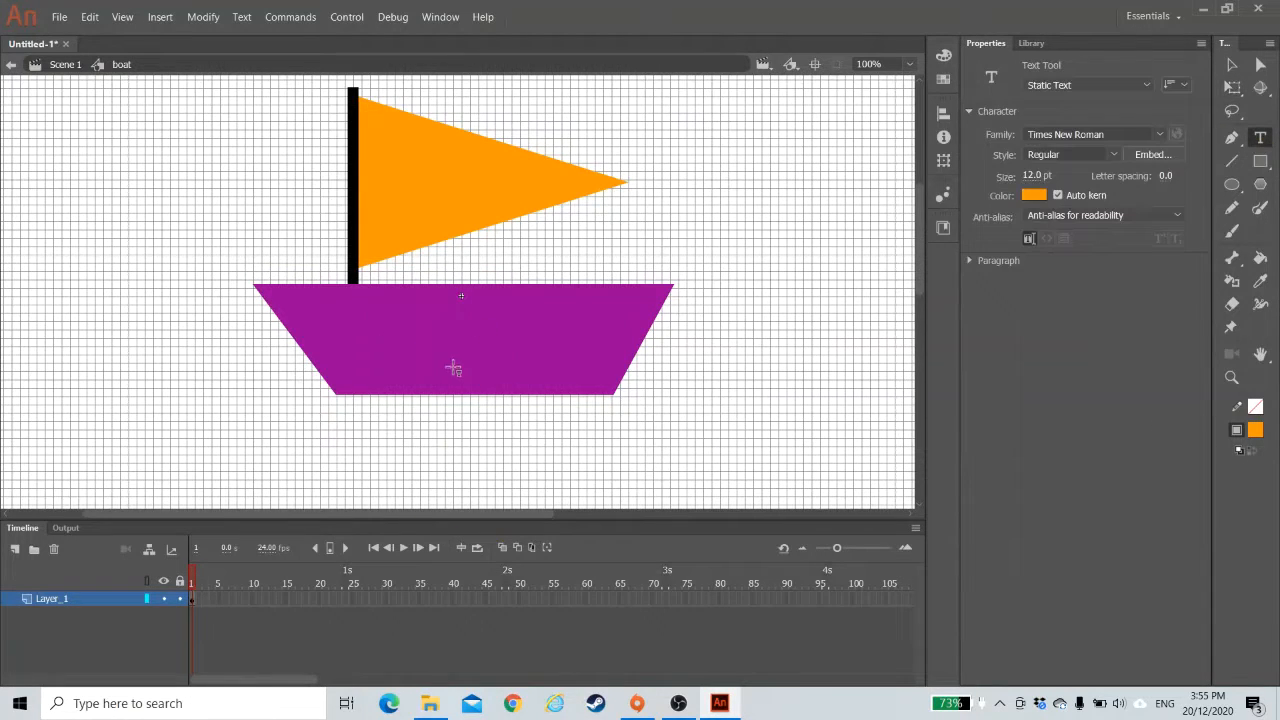
left_click(441, 446)
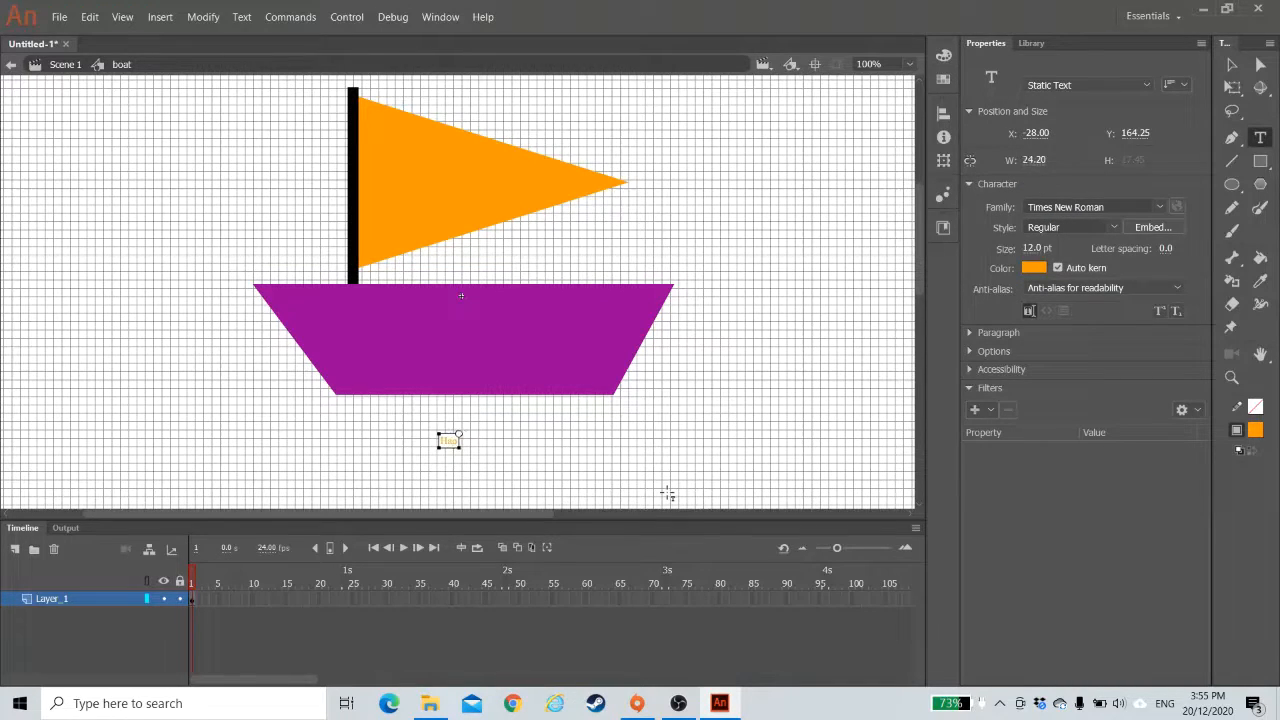
type("Happy Boat")
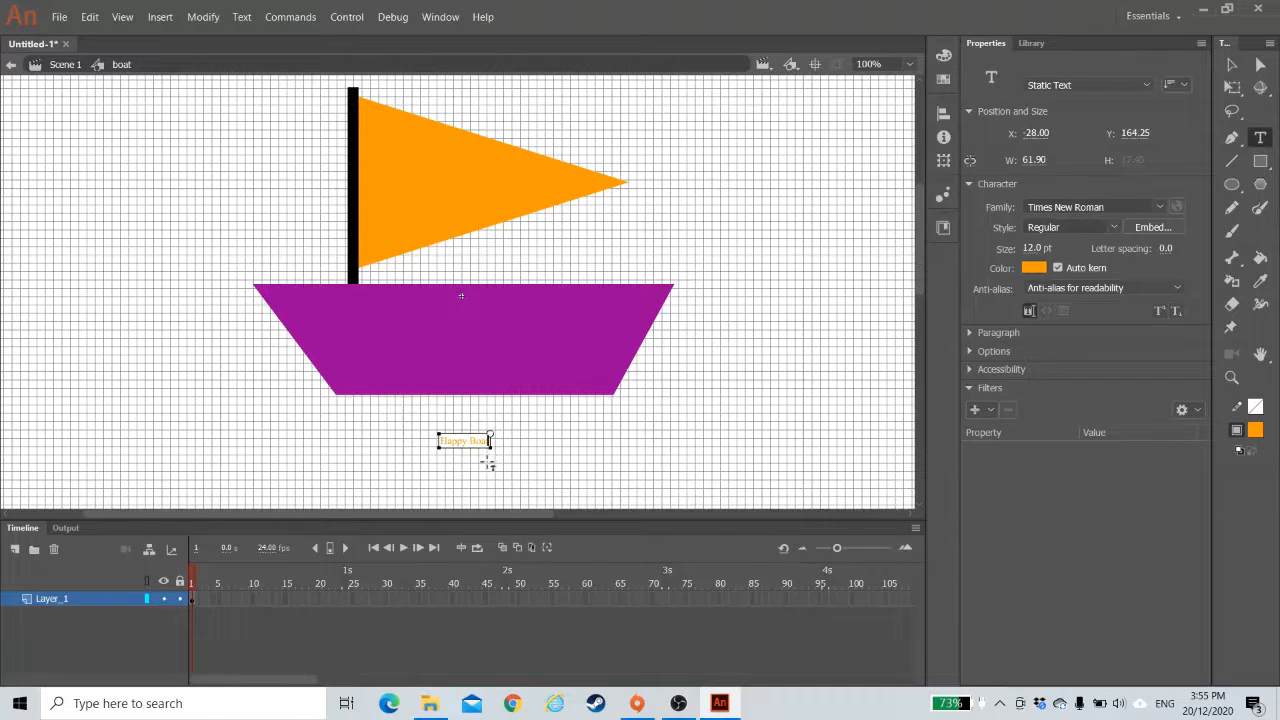
left_click(1232, 64)
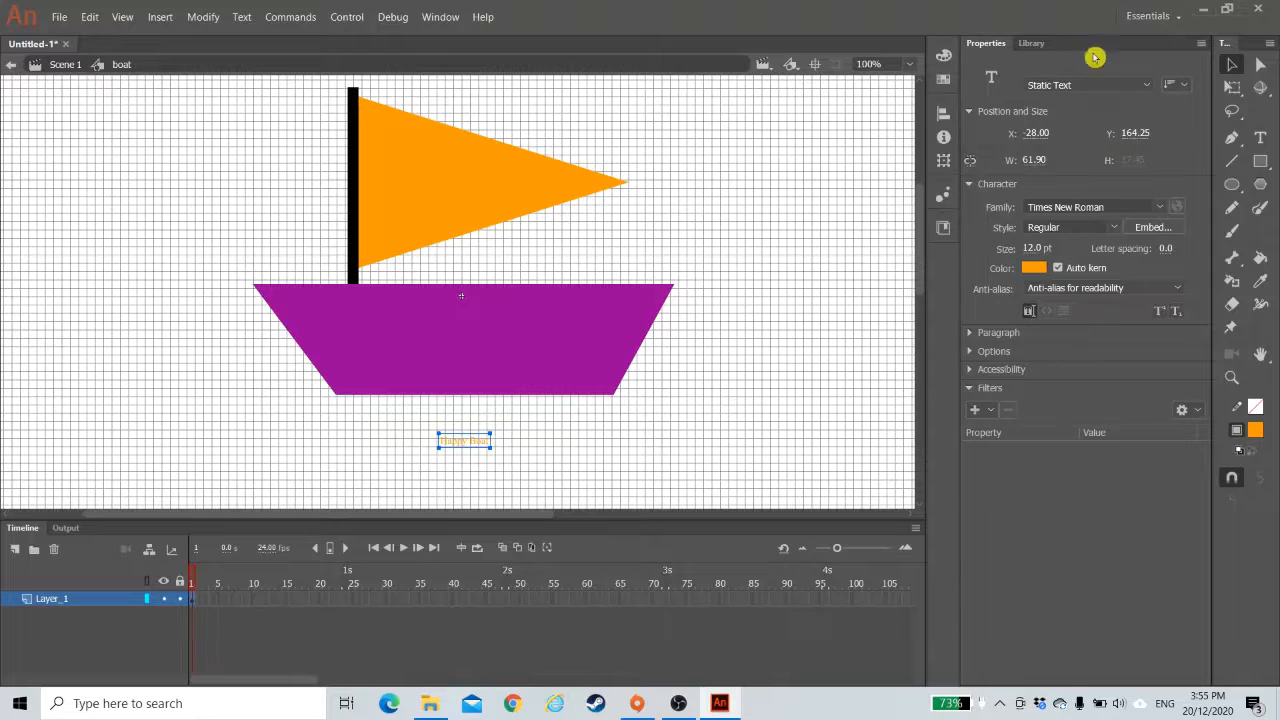
left_click(1154, 84)
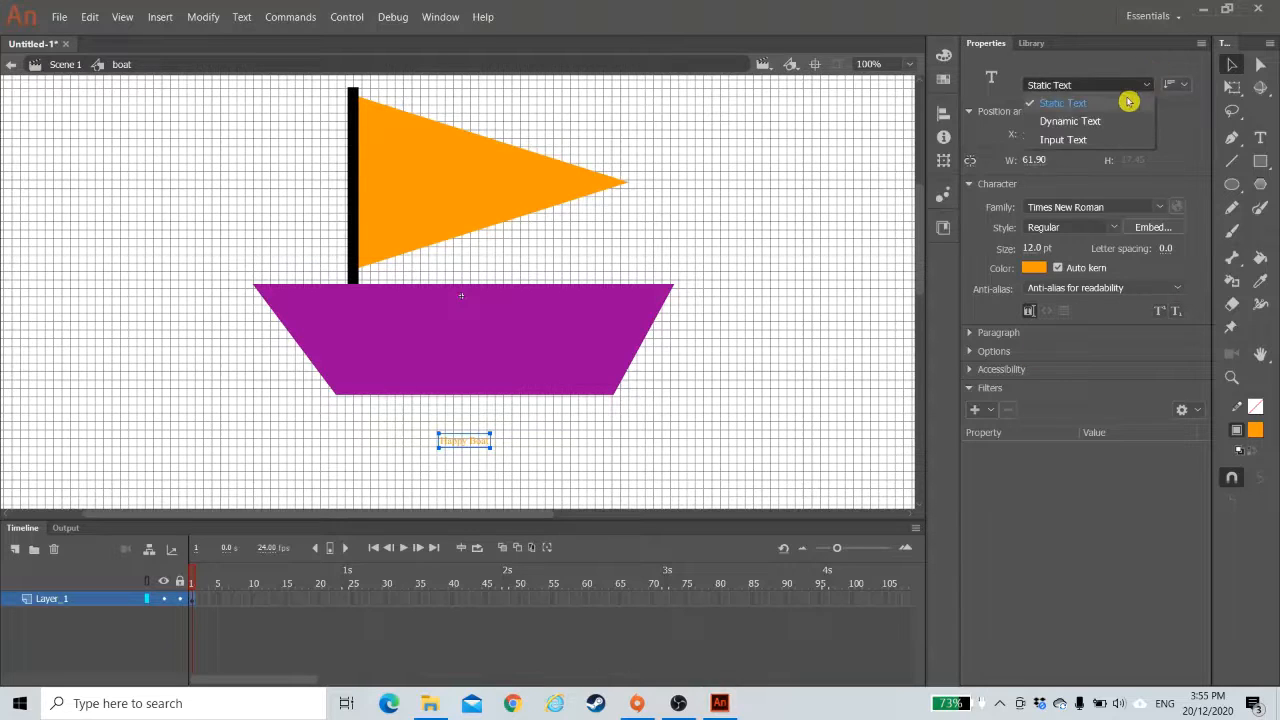
left_click(1140, 102)
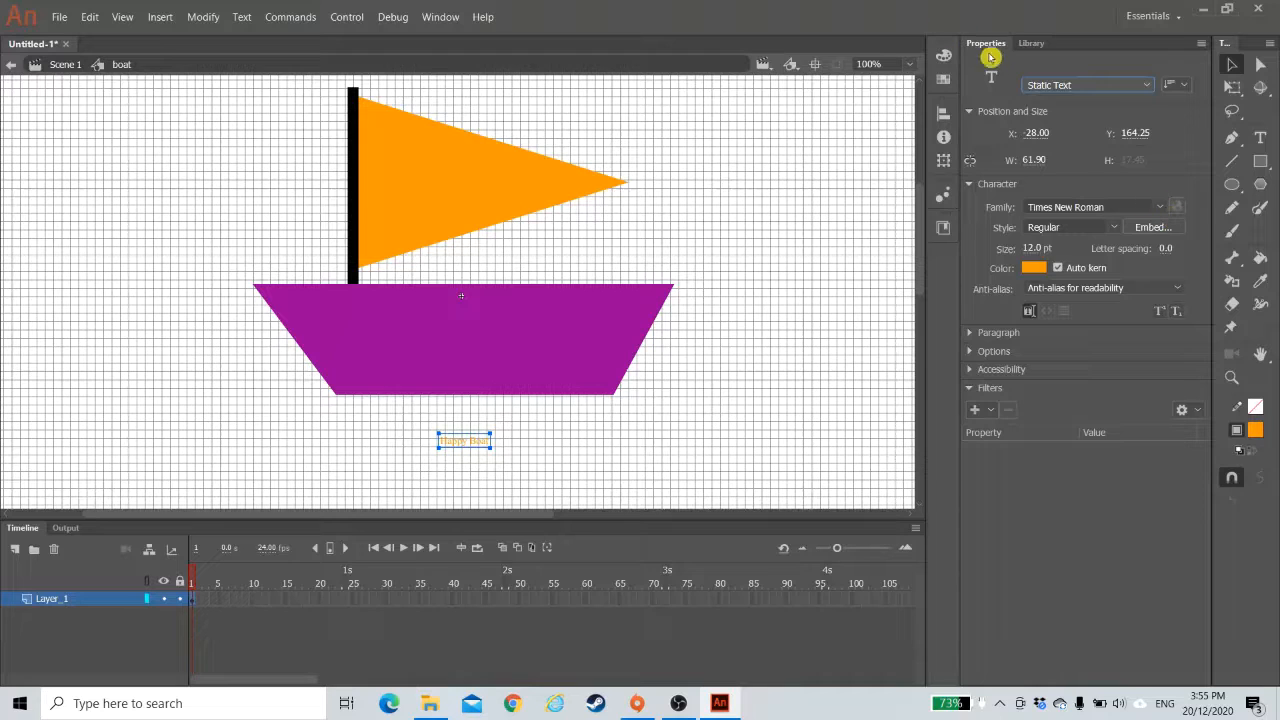
- Format the "Happy Boat" text in Century Gothic, Bold style, at 20 pt
left_click(1167, 208)
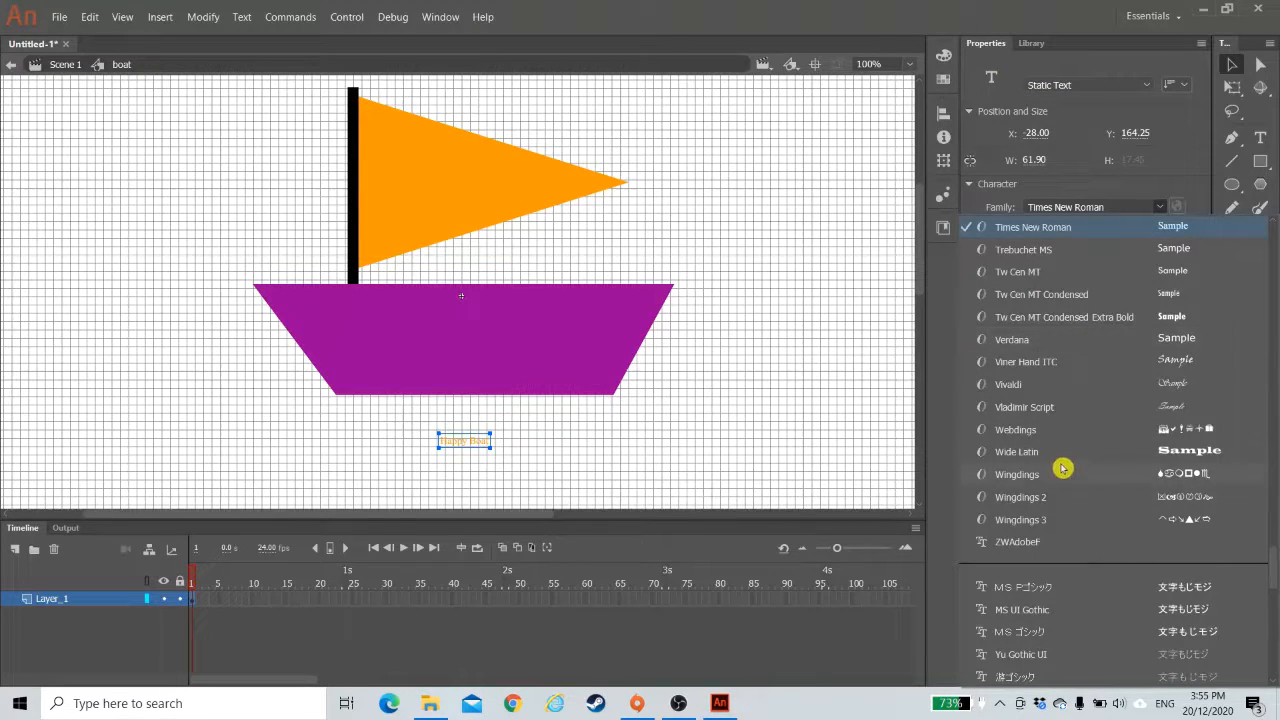
scroll(1060, 466, "down", 3)
scroll(1060, 463, "up", 5)
scroll(1062, 468, "up", 20)
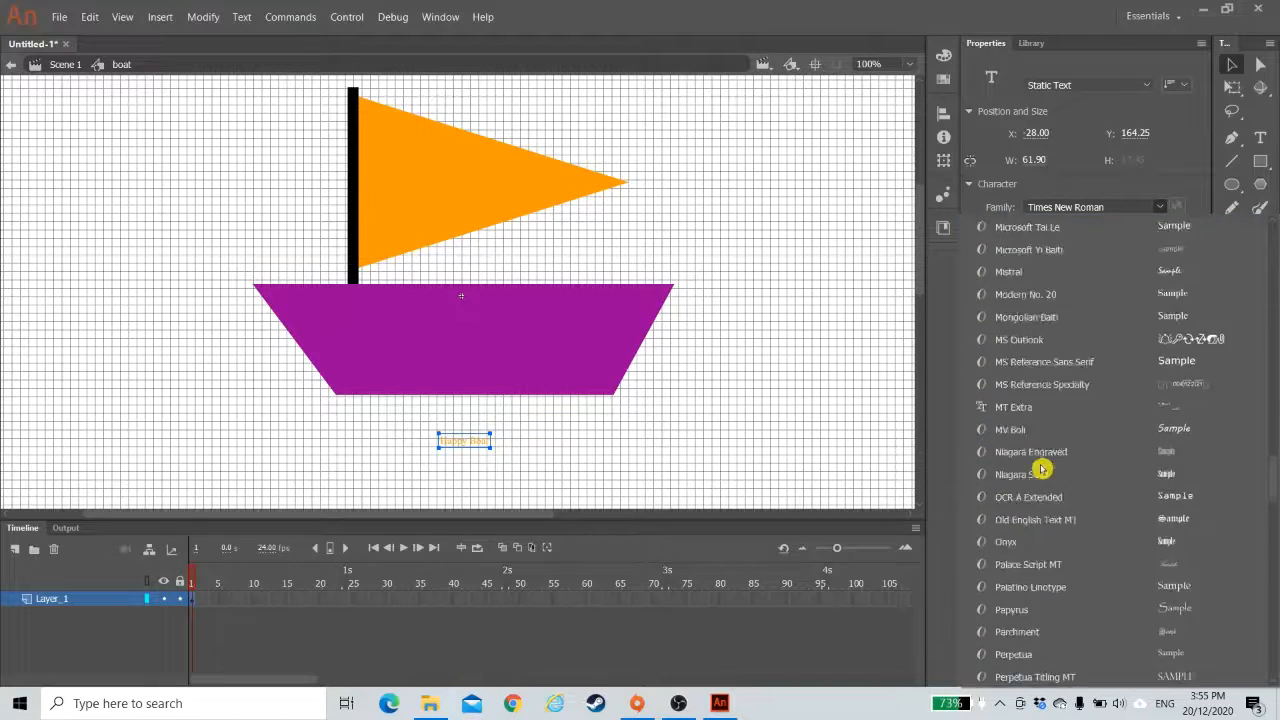
scroll(1000, 450, "up", 10)
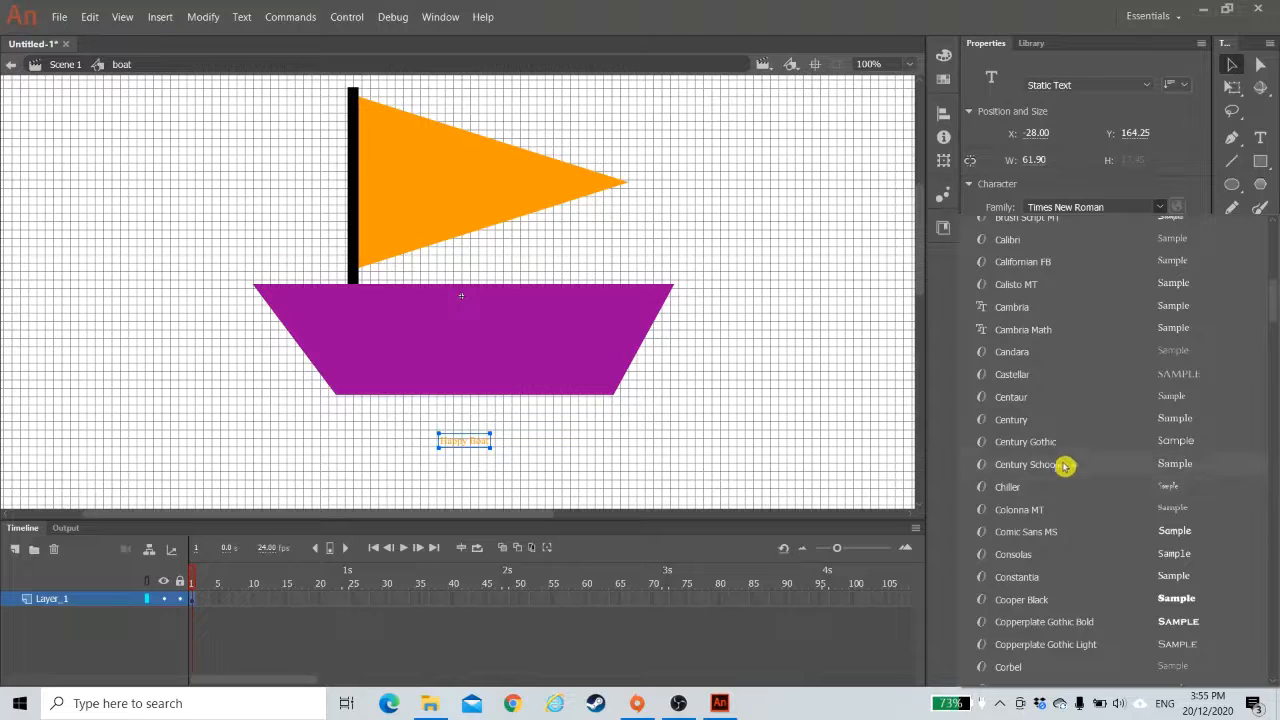
left_click(1064, 450)
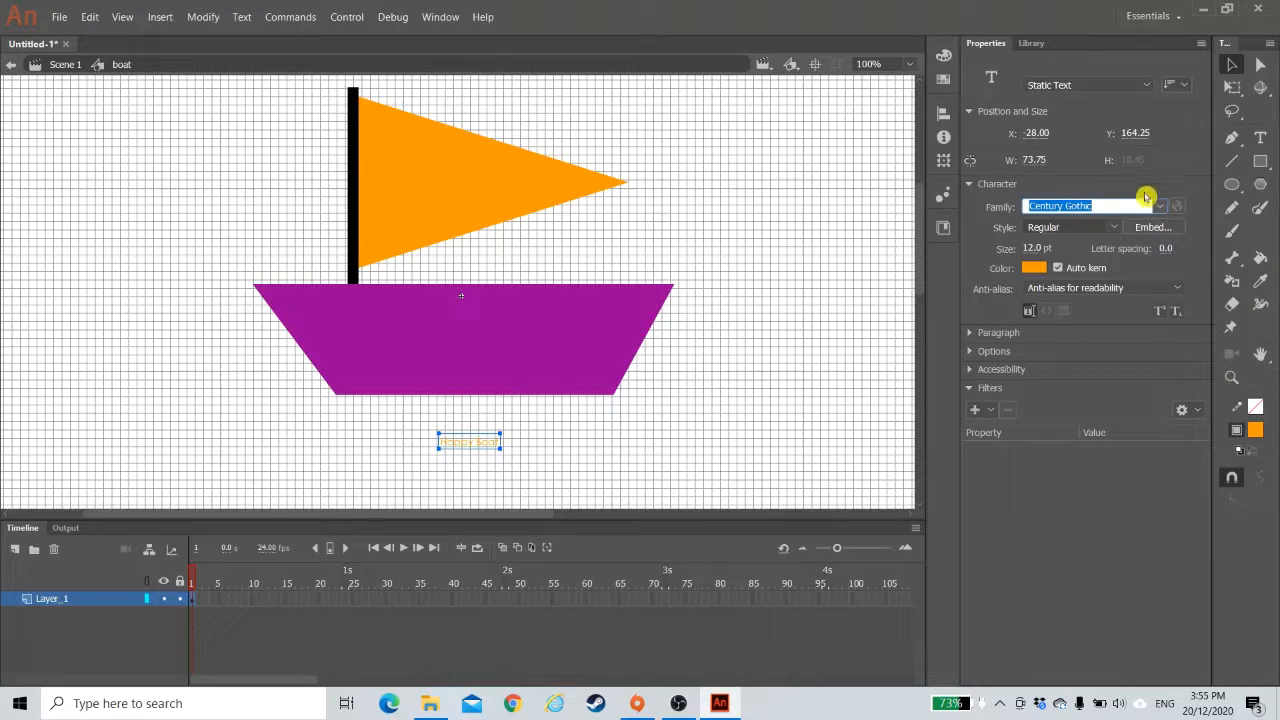
left_click(1075, 228)
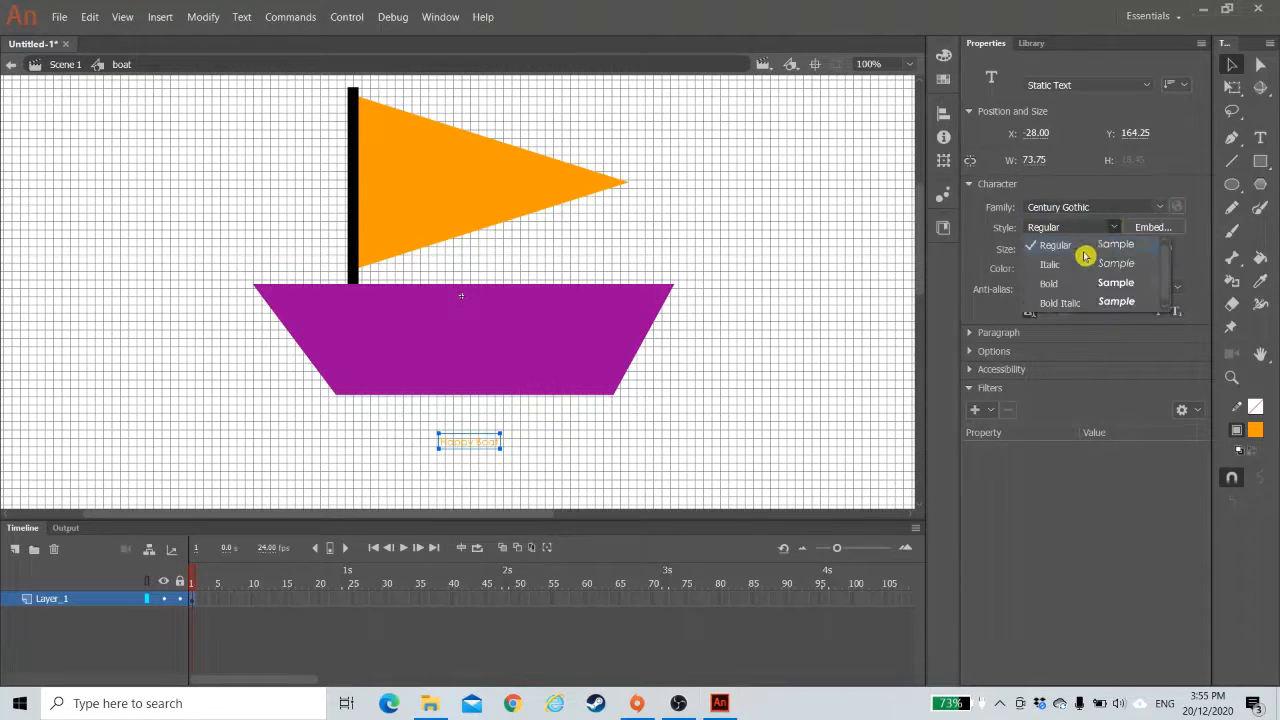
left_click(1058, 290)
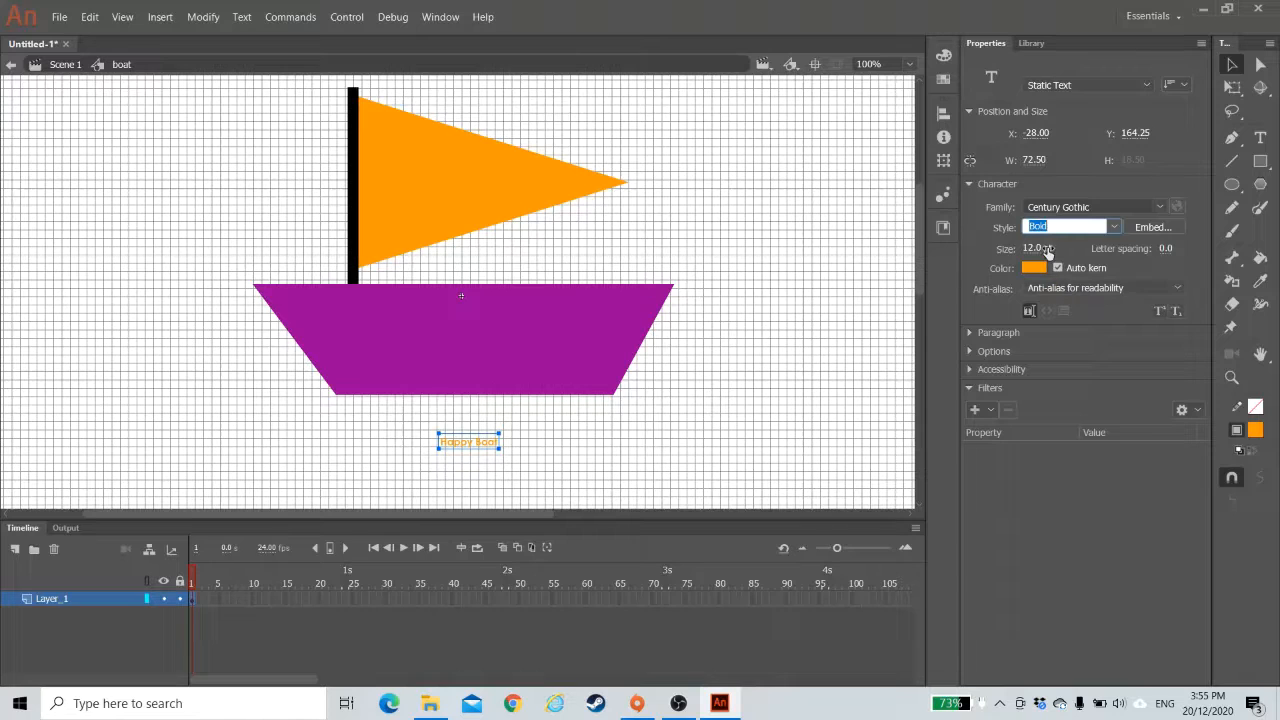
left_click(1045, 249)
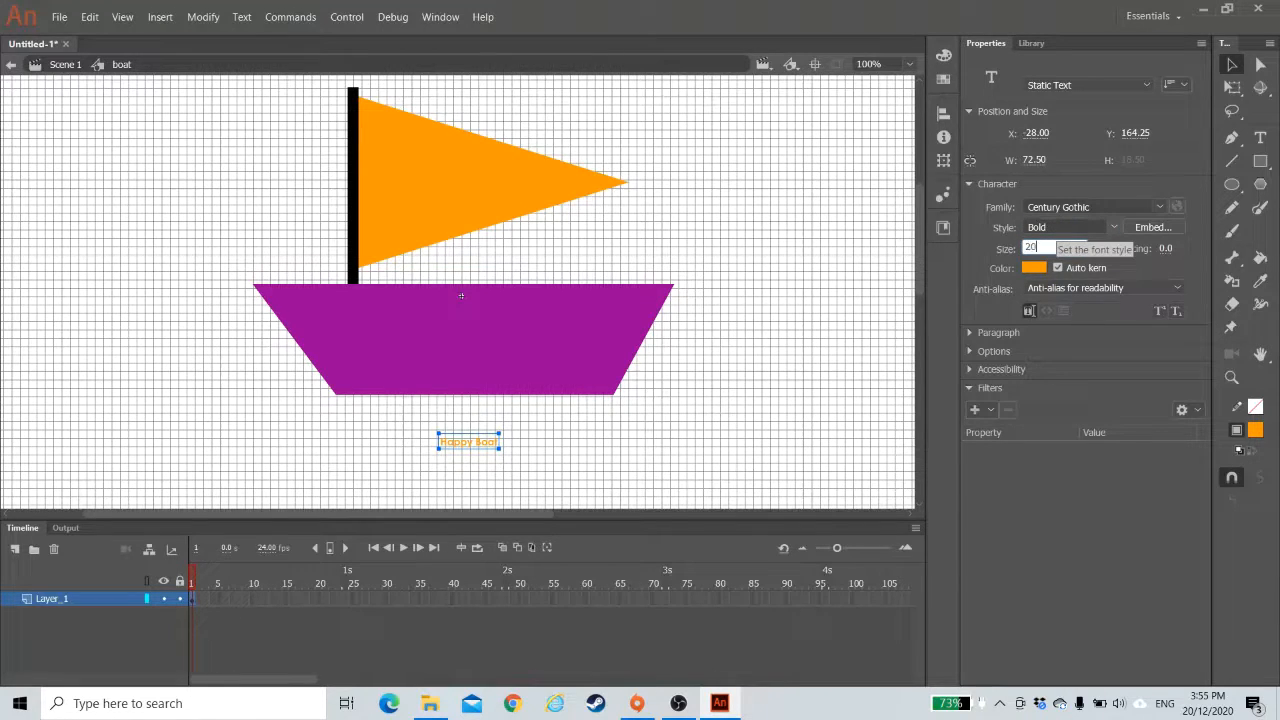
key("Return")
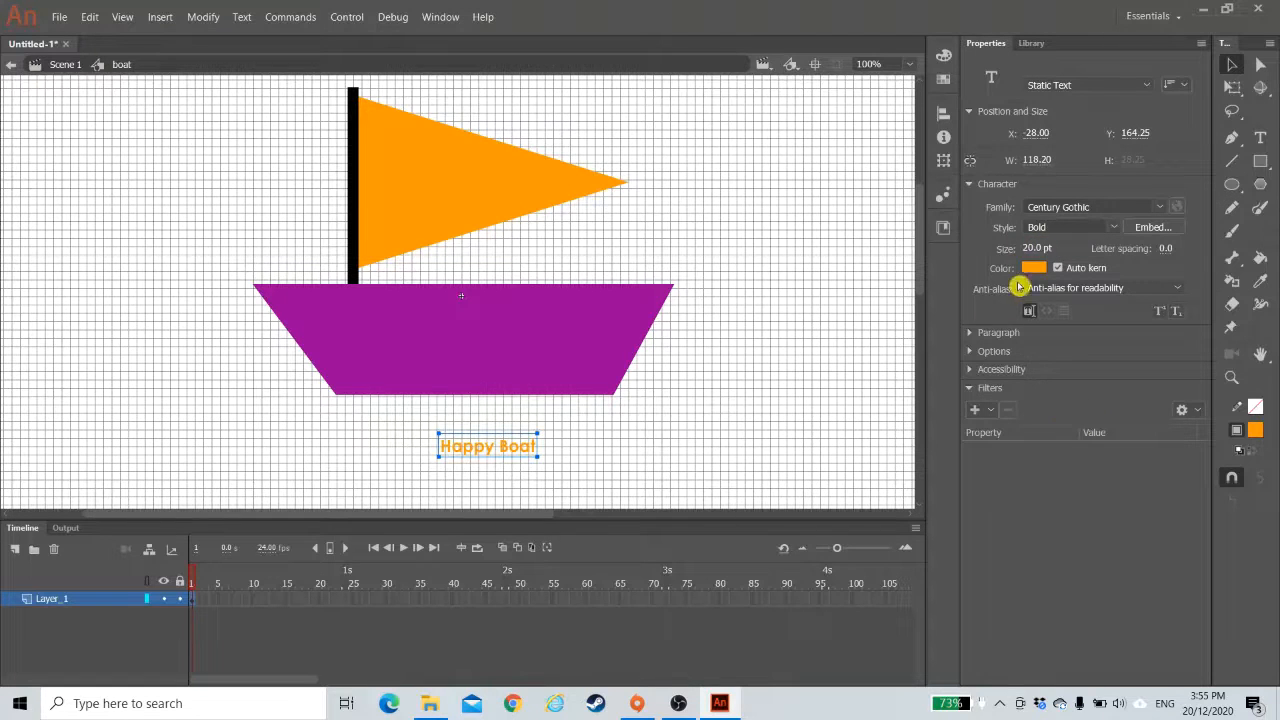
- Move the "Happy Boat" text onto the middle of the purple hull
left_click_drag(499, 447, 481, 340)
left_click_drag(467, 340, 461, 340)
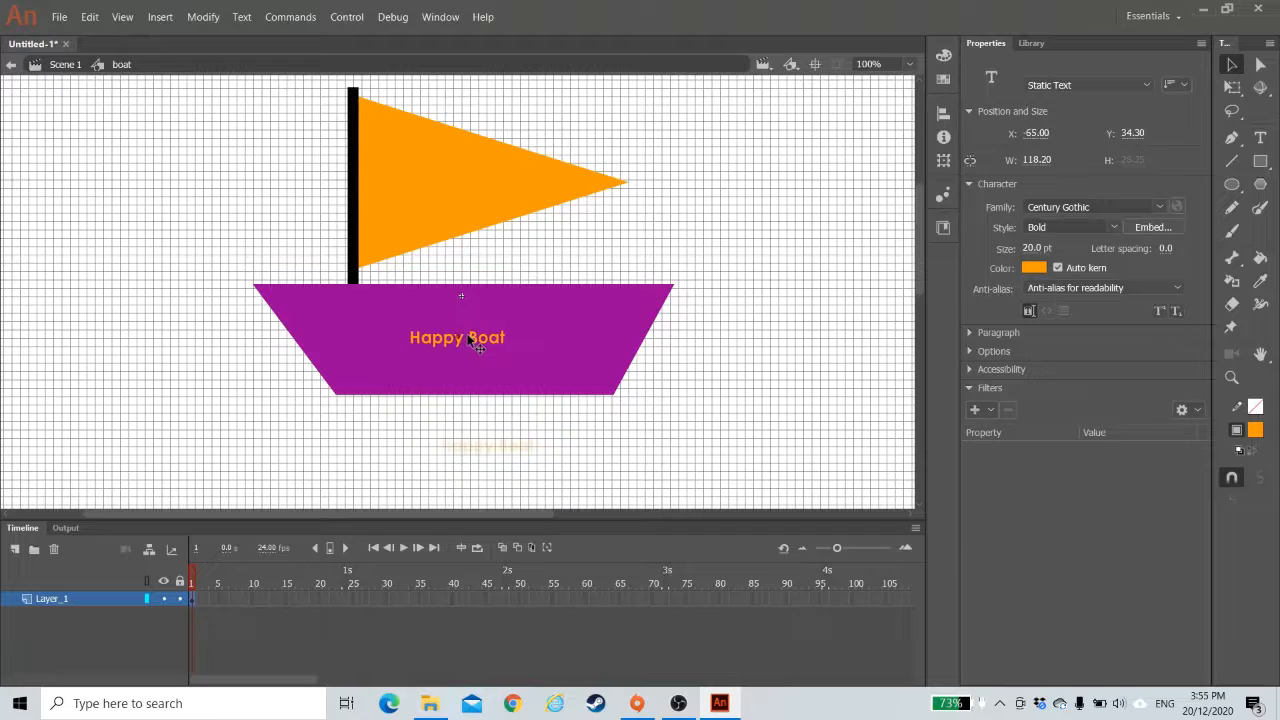
left_click(882, 433)
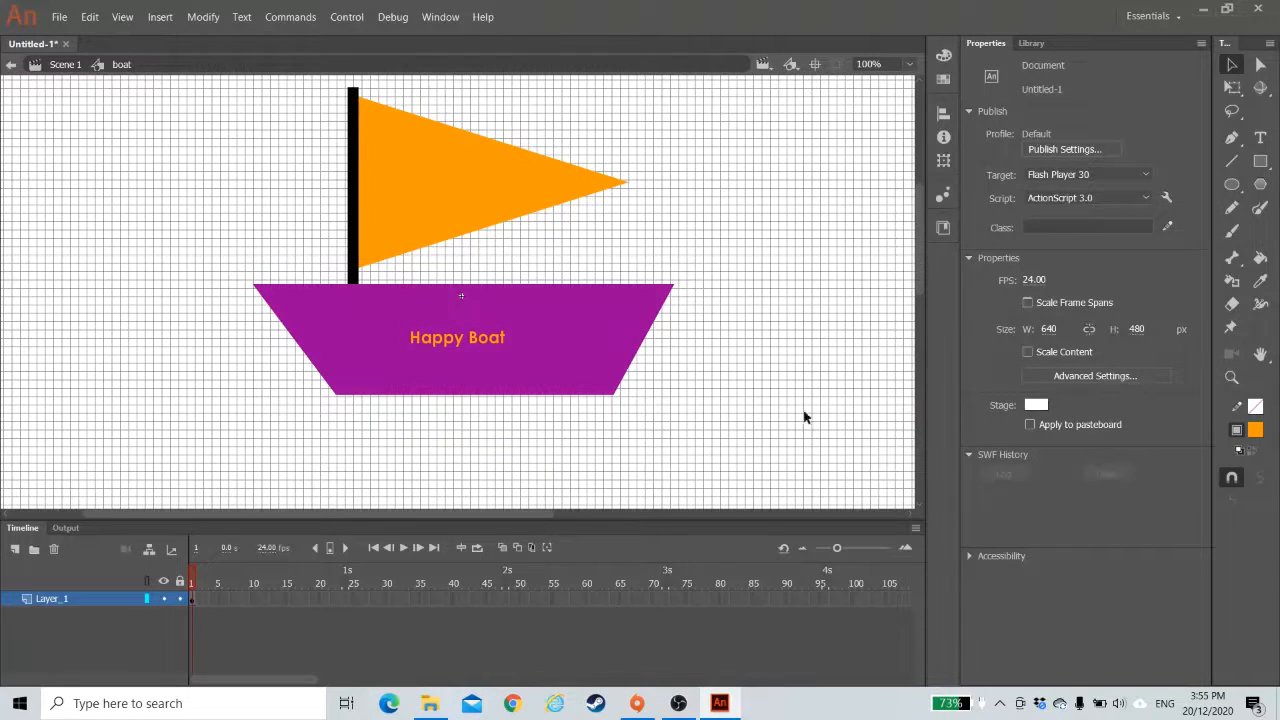
- Return from the boat symbol to Scene 1 and add a new layer named boat above the tree layer
left_click(63, 66)
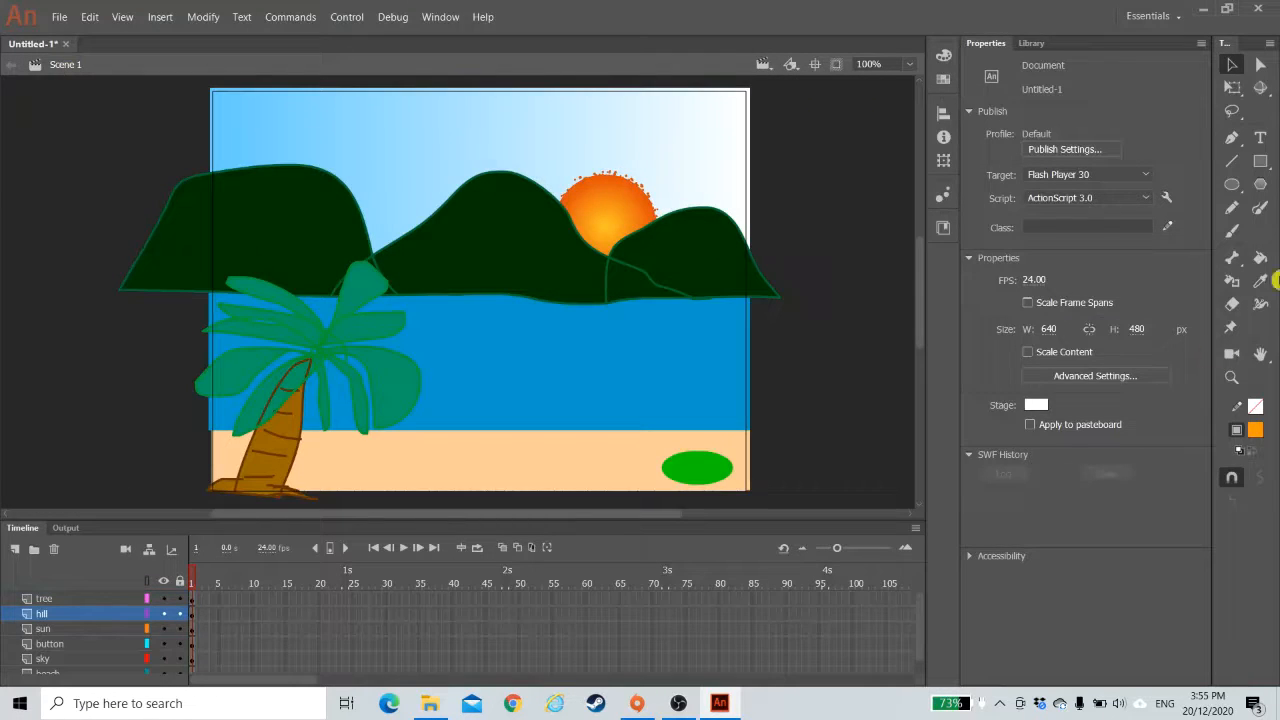
left_click(1040, 45)
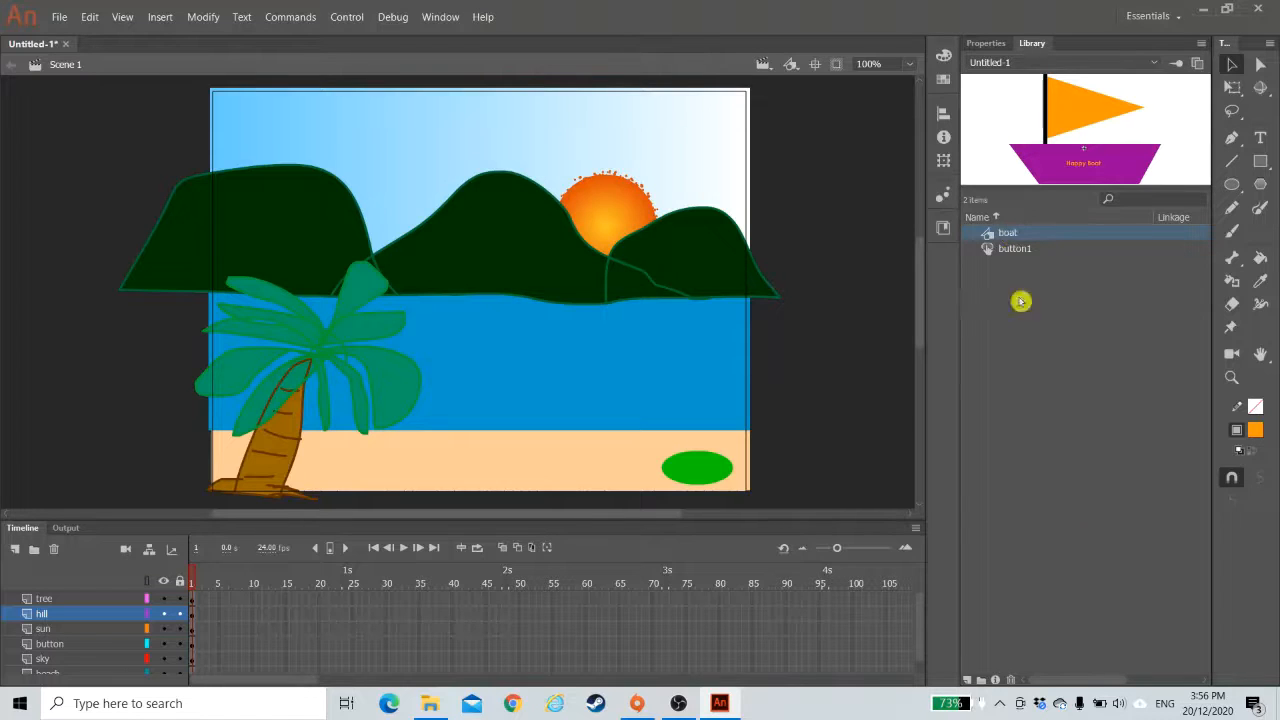
left_click(107, 599)
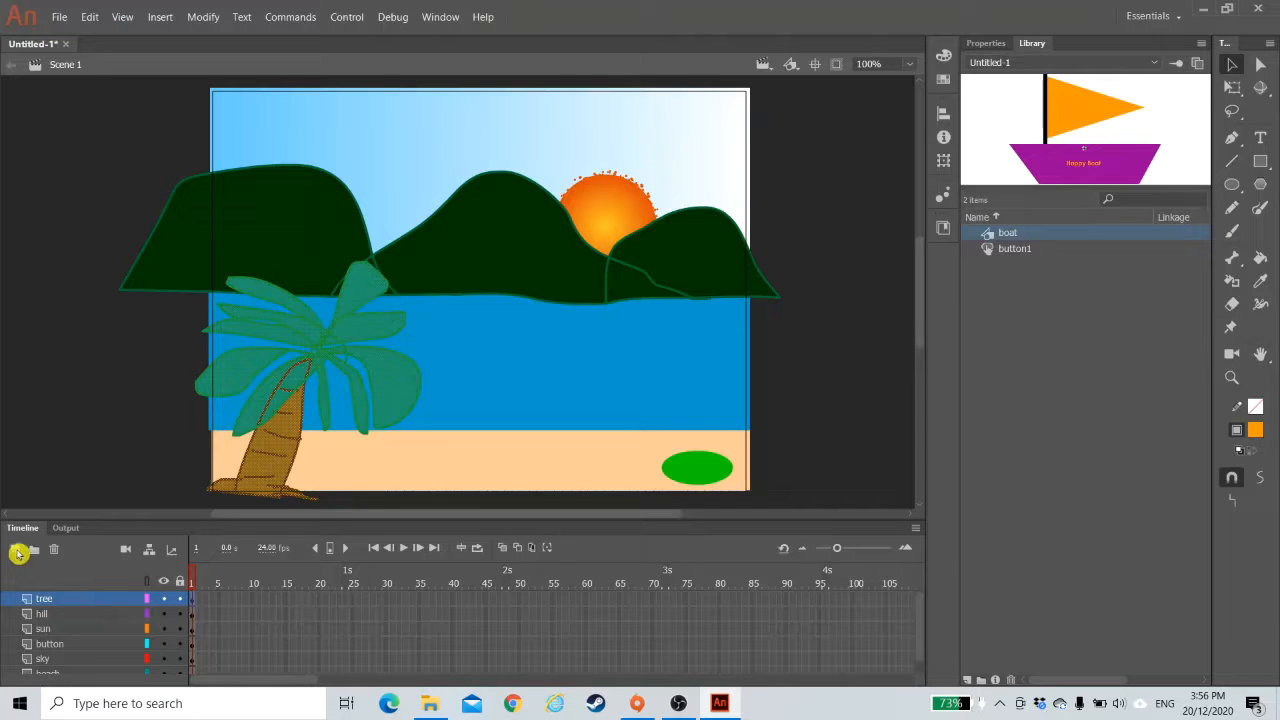
left_click(18, 553)
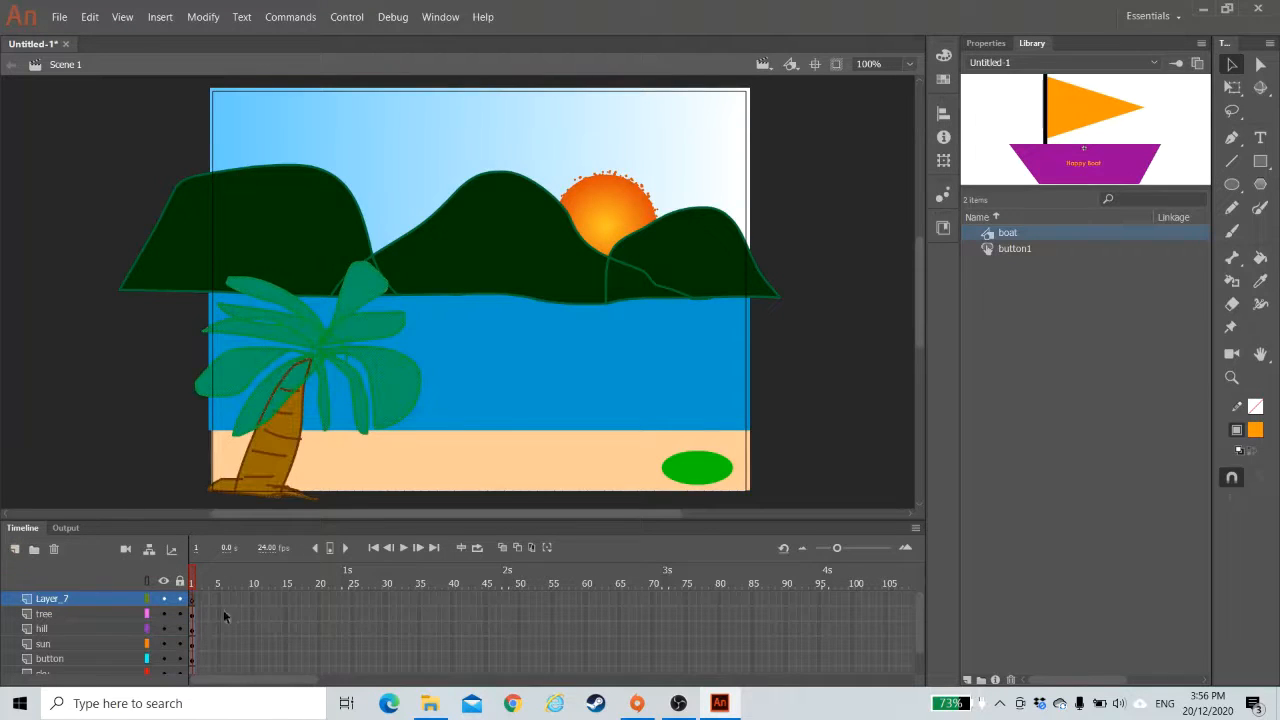
double_click(49, 600)
type("boat")
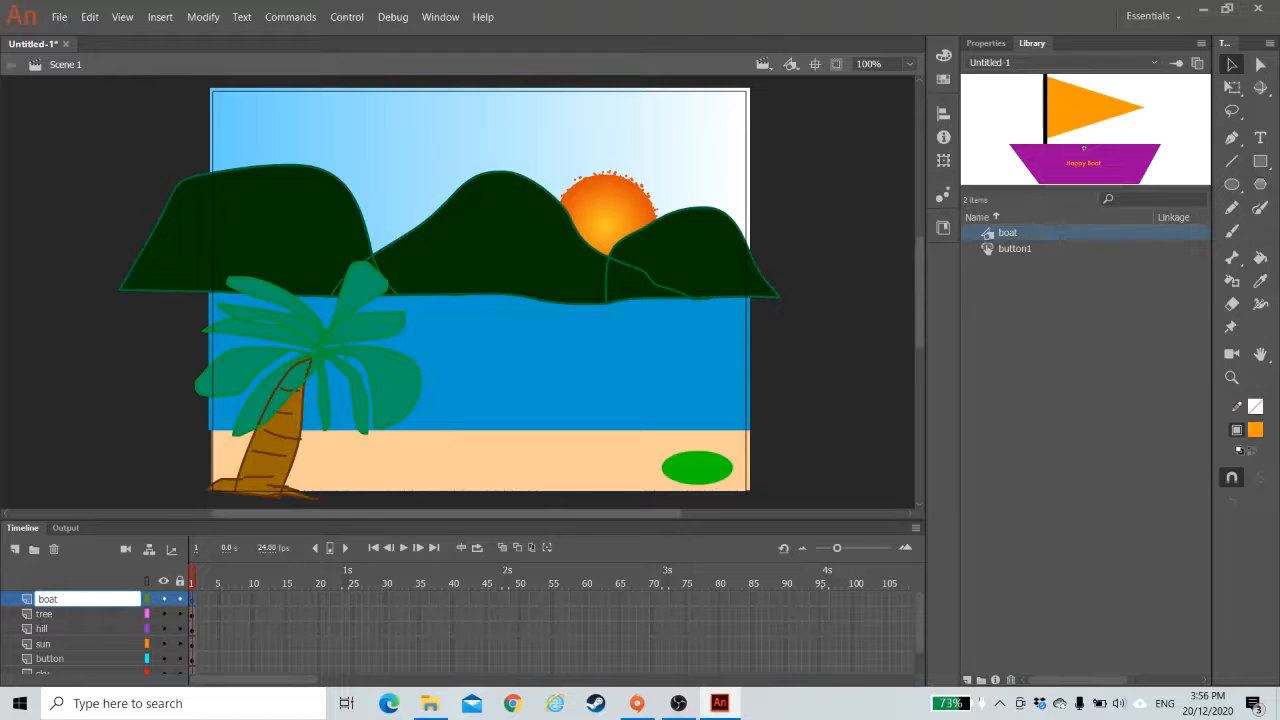
- Place an instance of the library's boat symbol on the boat layer, over the right half of the scene
key("Return")
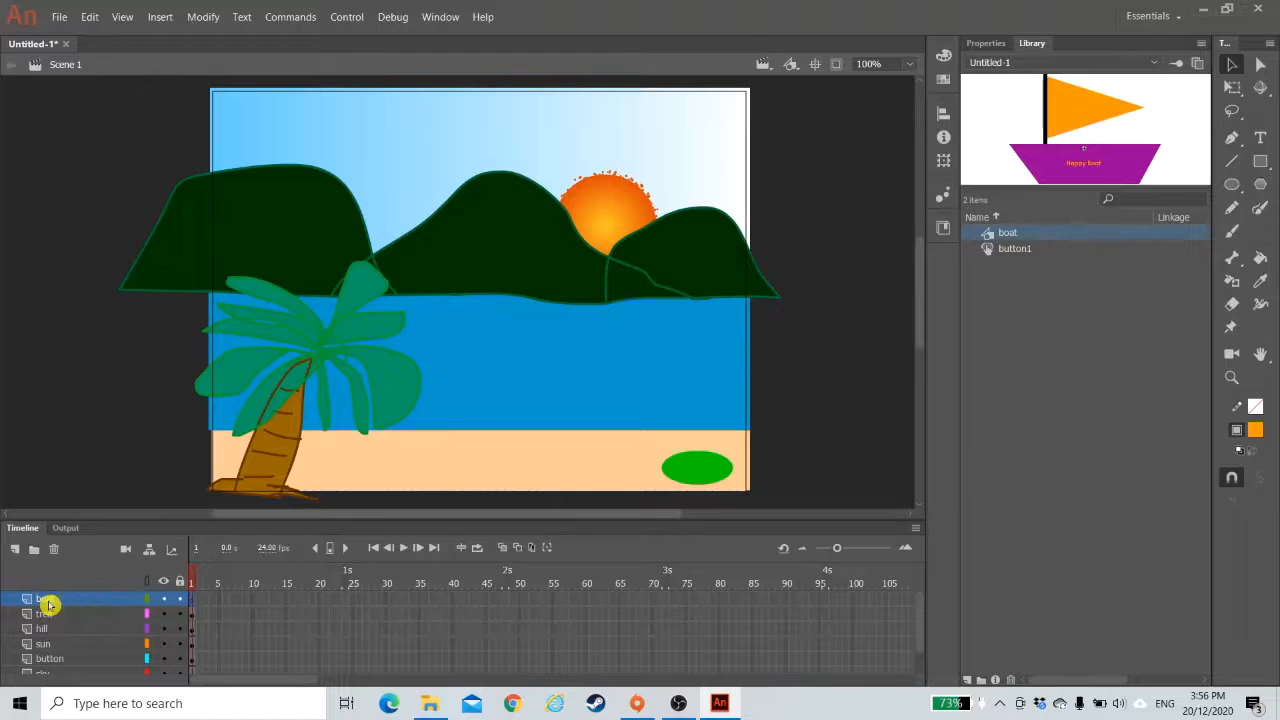
left_click_drag(1088, 106, 602, 360)
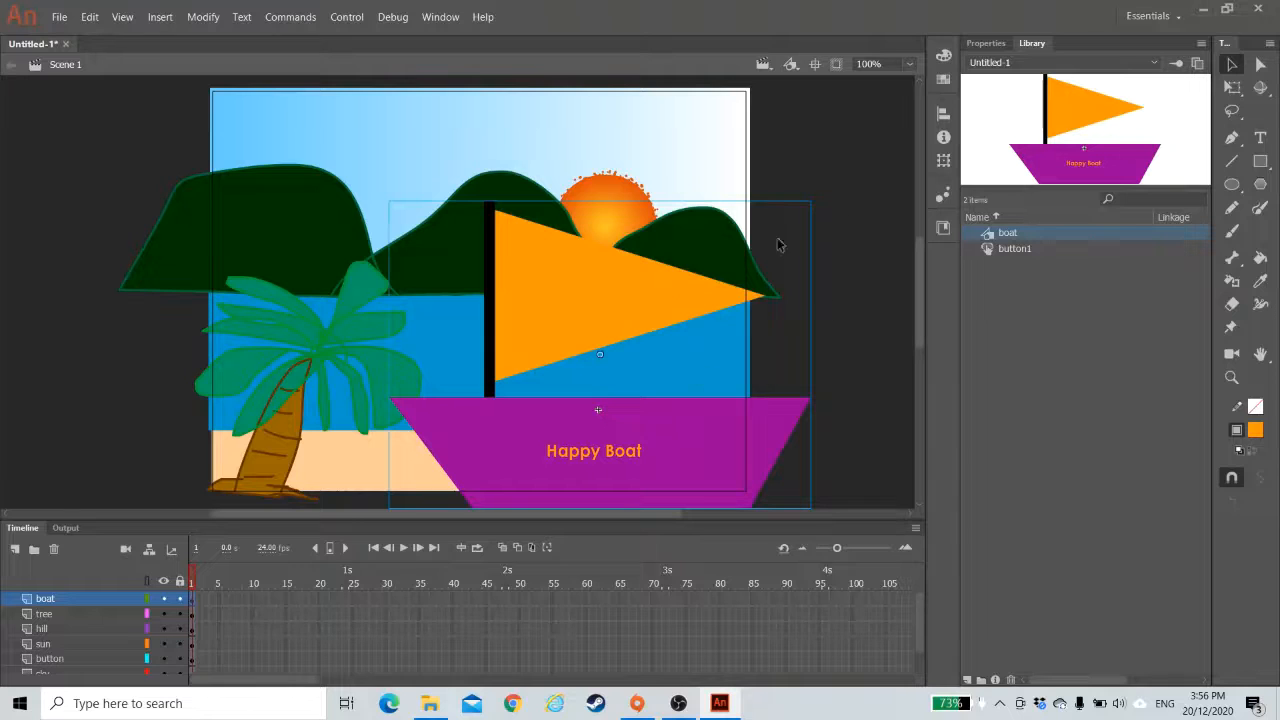
left_click_drag(578, 302, 577, 269)
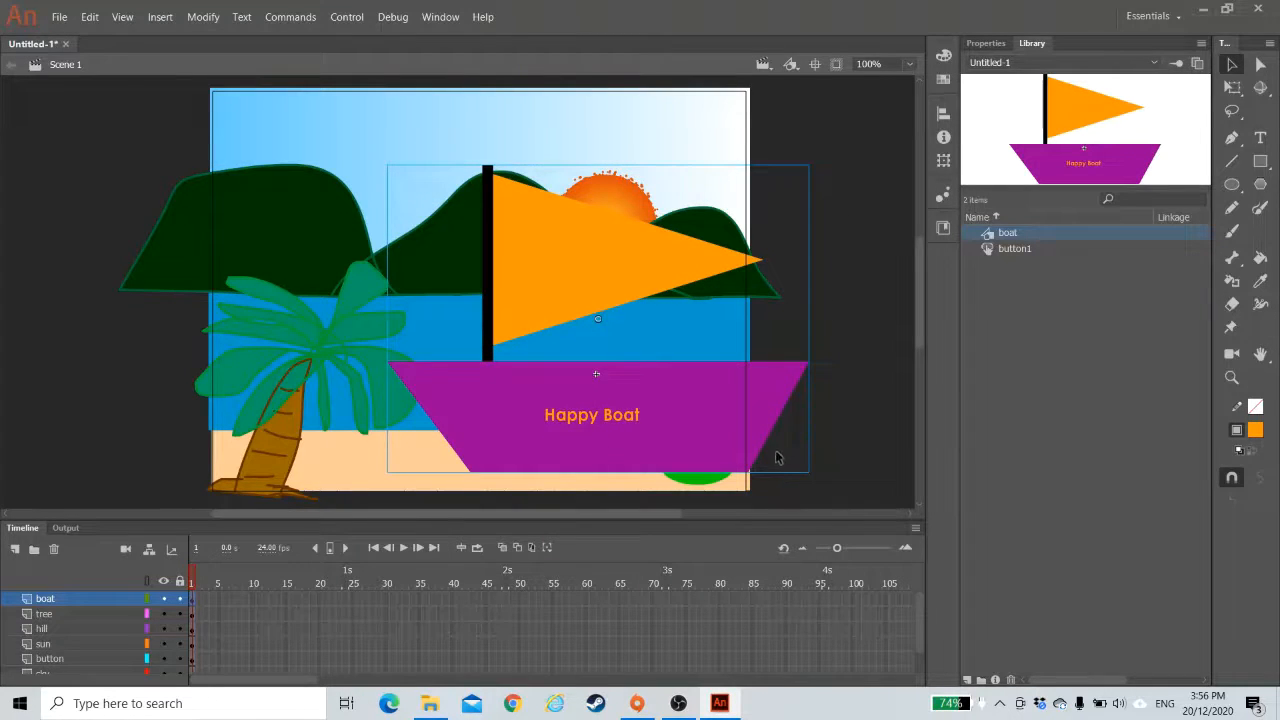
- Scale the boat down proportionally to less than half its size and move it onto the water, straddling the stage's right edge
left_click(1234, 90)
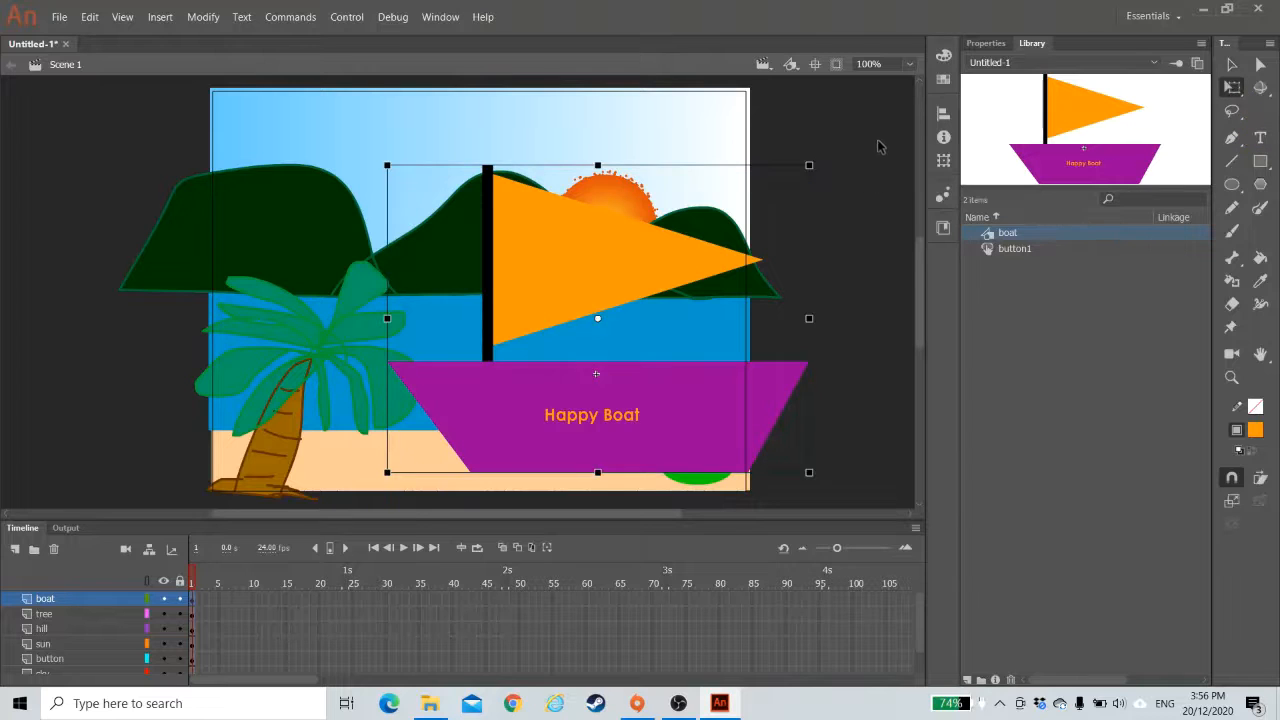
left_click_drag(807, 167, 683, 265)
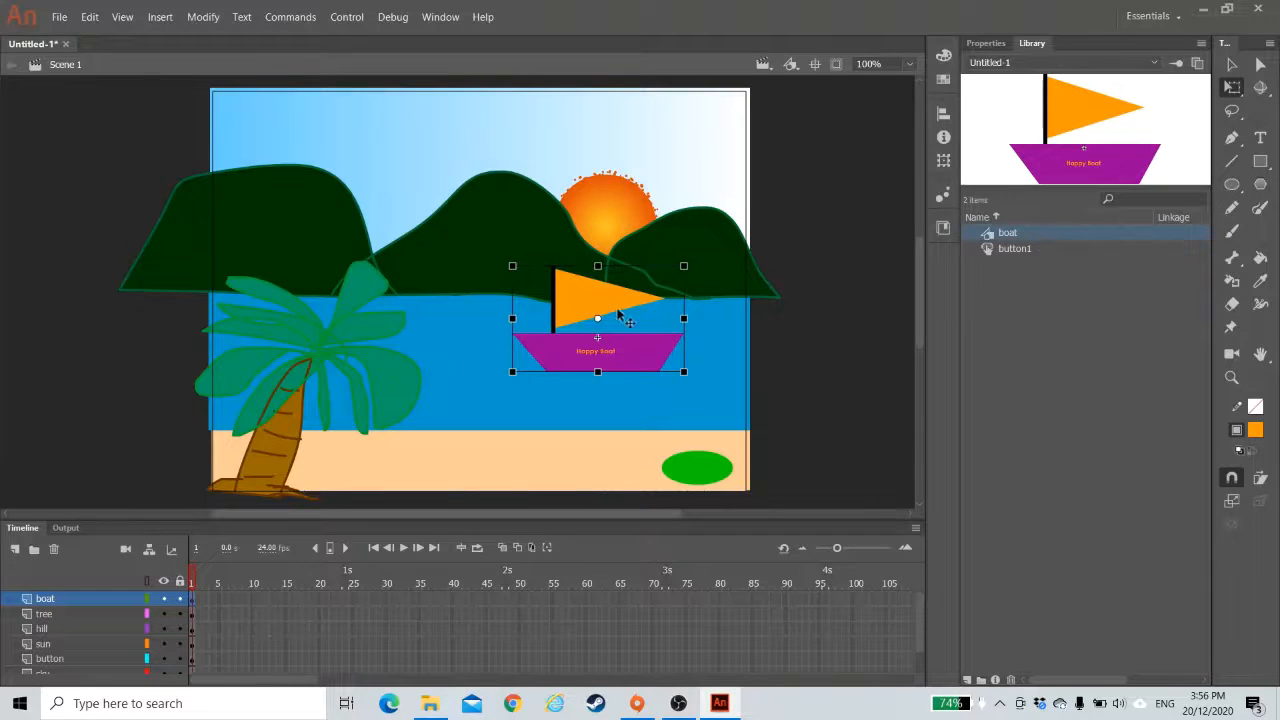
left_click_drag(614, 302, 688, 336)
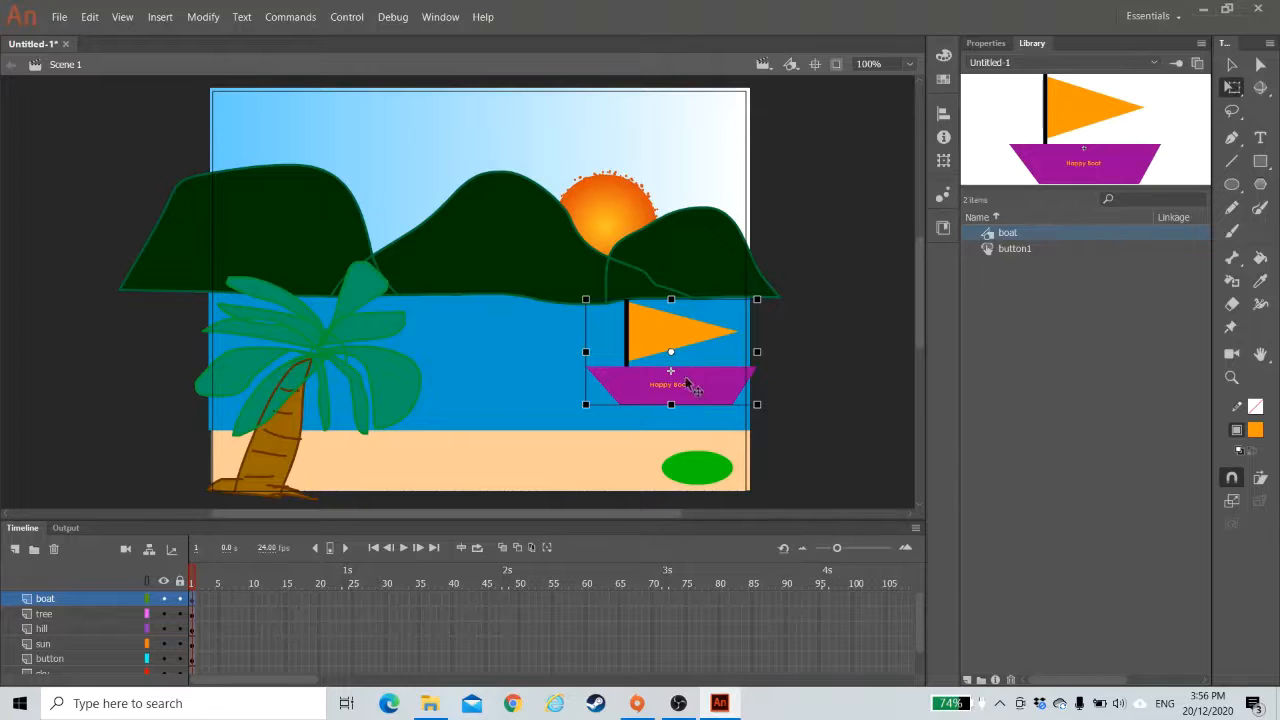
left_click_drag(728, 395, 697, 395)
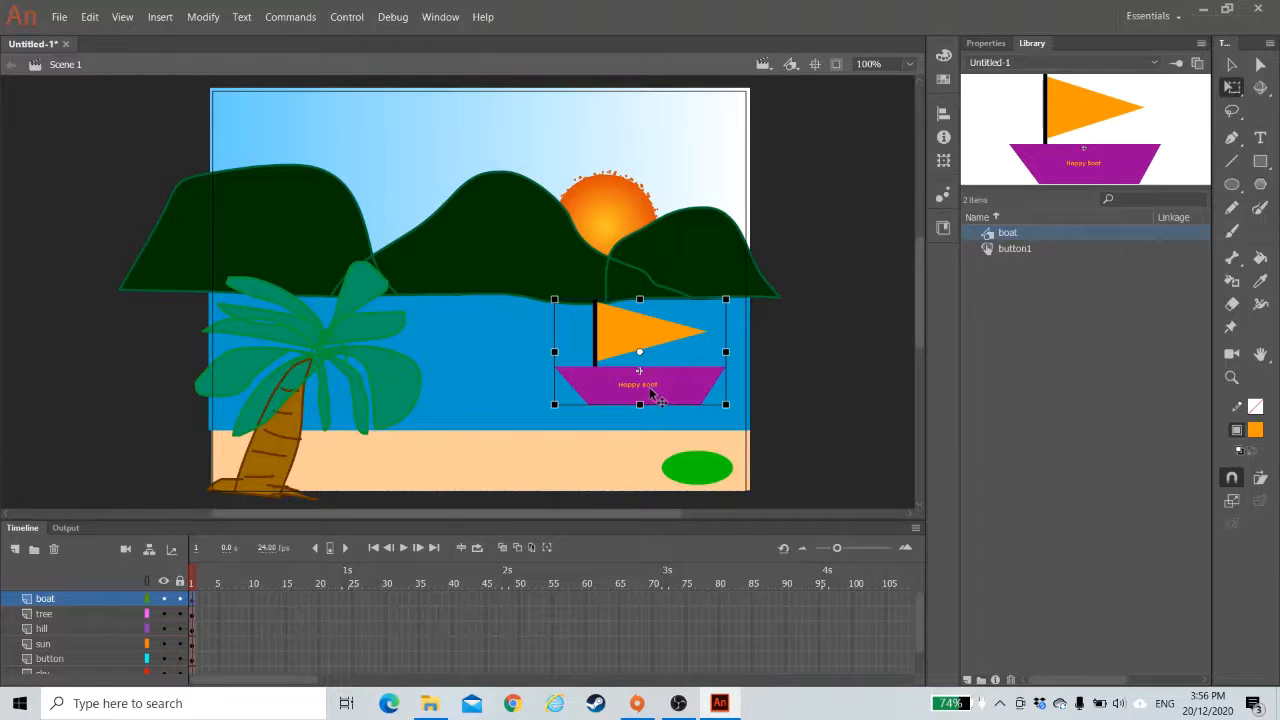
left_click_drag(658, 394, 785, 401)
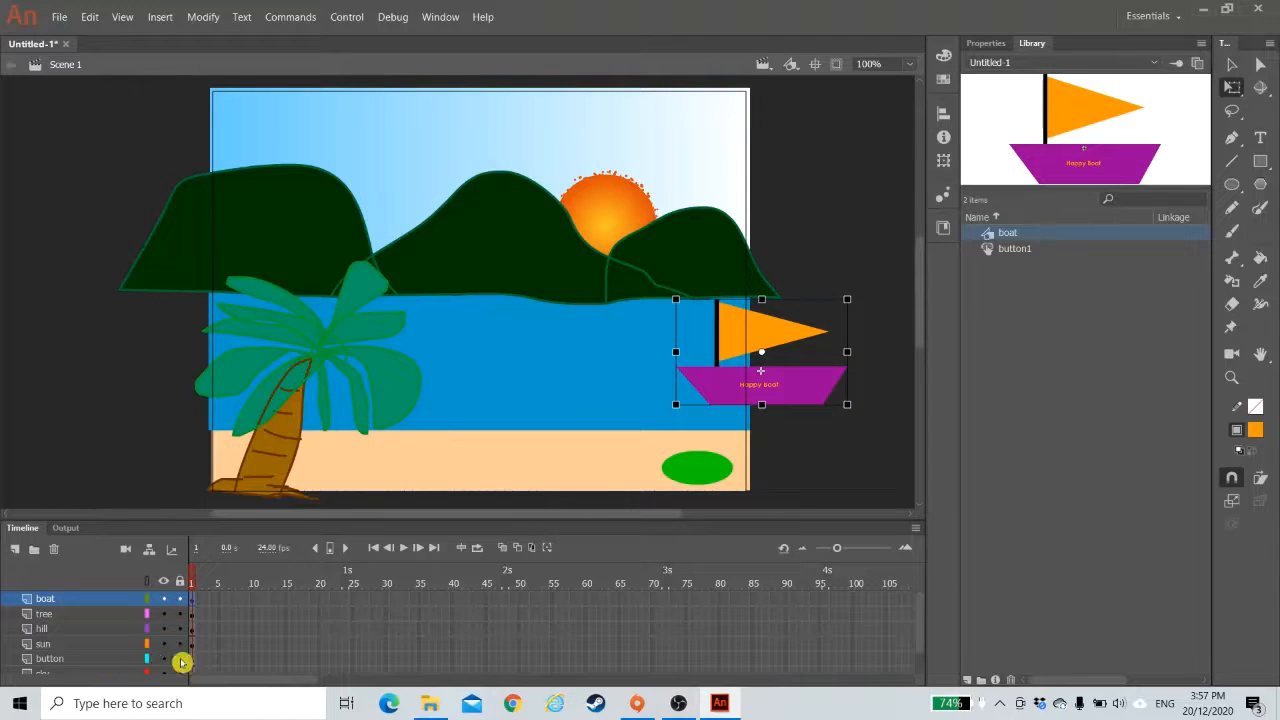
- Extend the boat layer frame by frame to frame 3 and compare the stage at frames 1 and 2
left_click(200, 607)
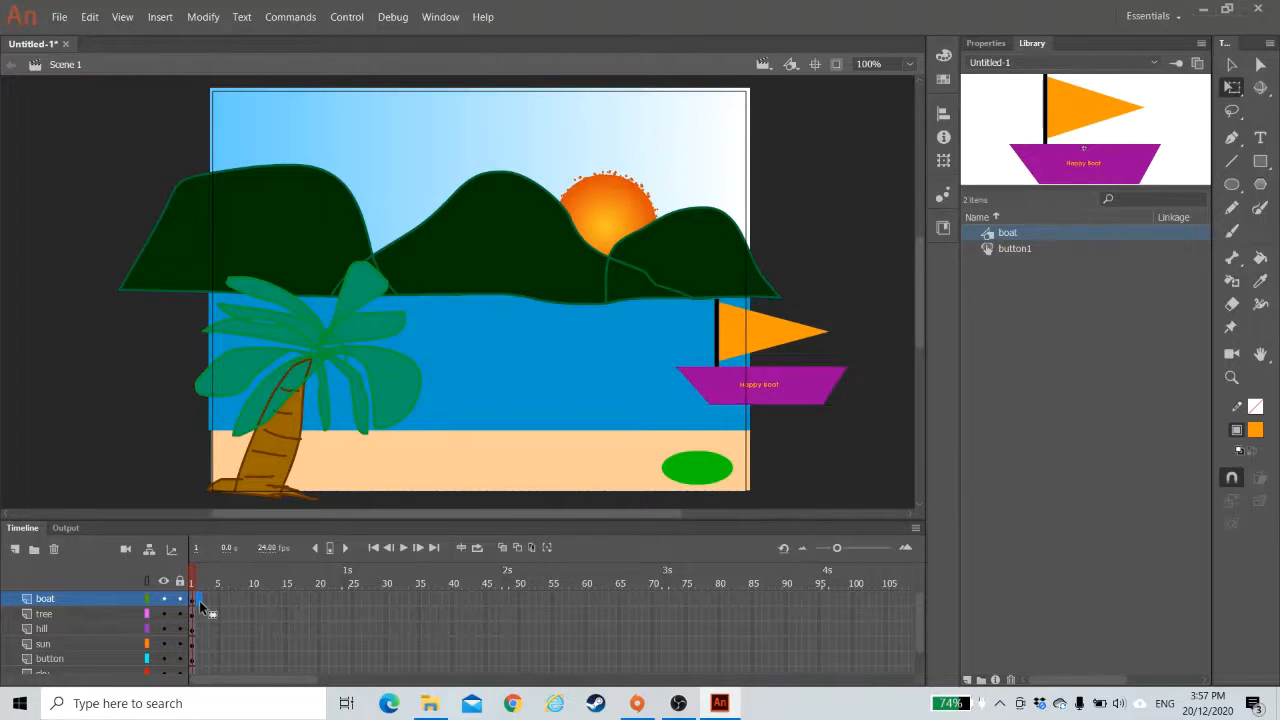
left_click(200, 600)
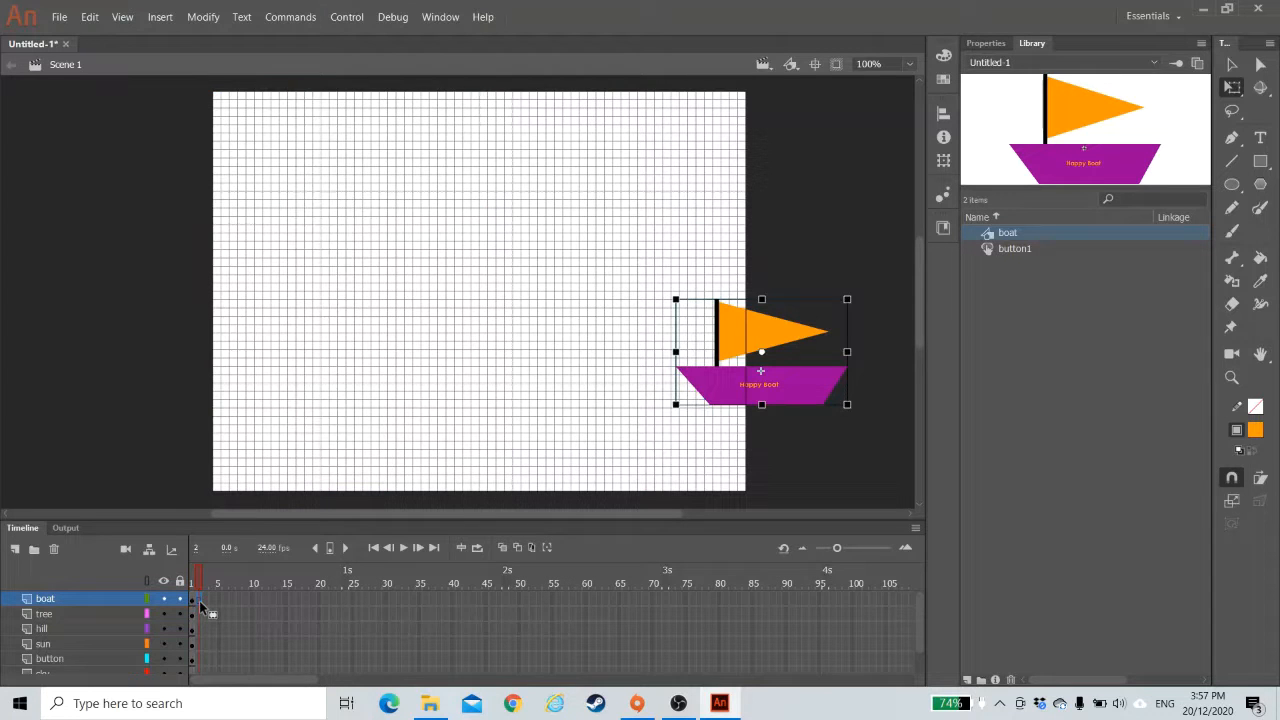
left_click(201, 613)
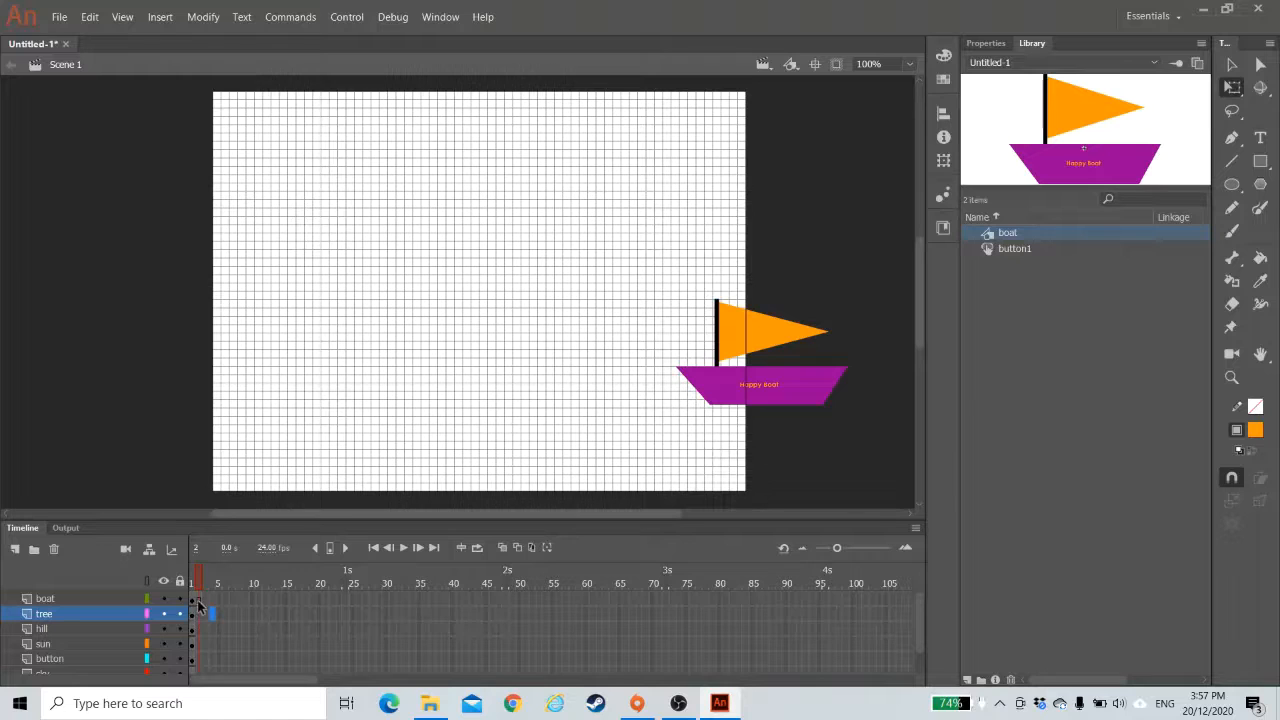
left_click(200, 599)
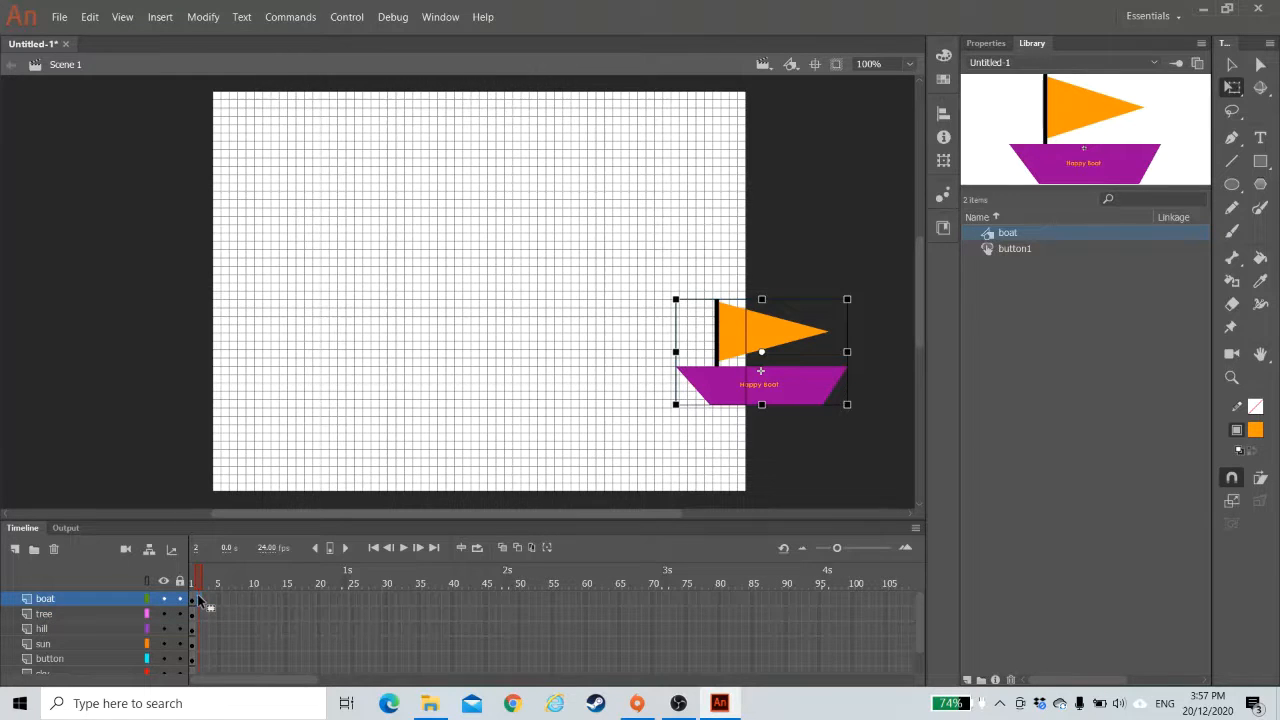
left_click(259, 640)
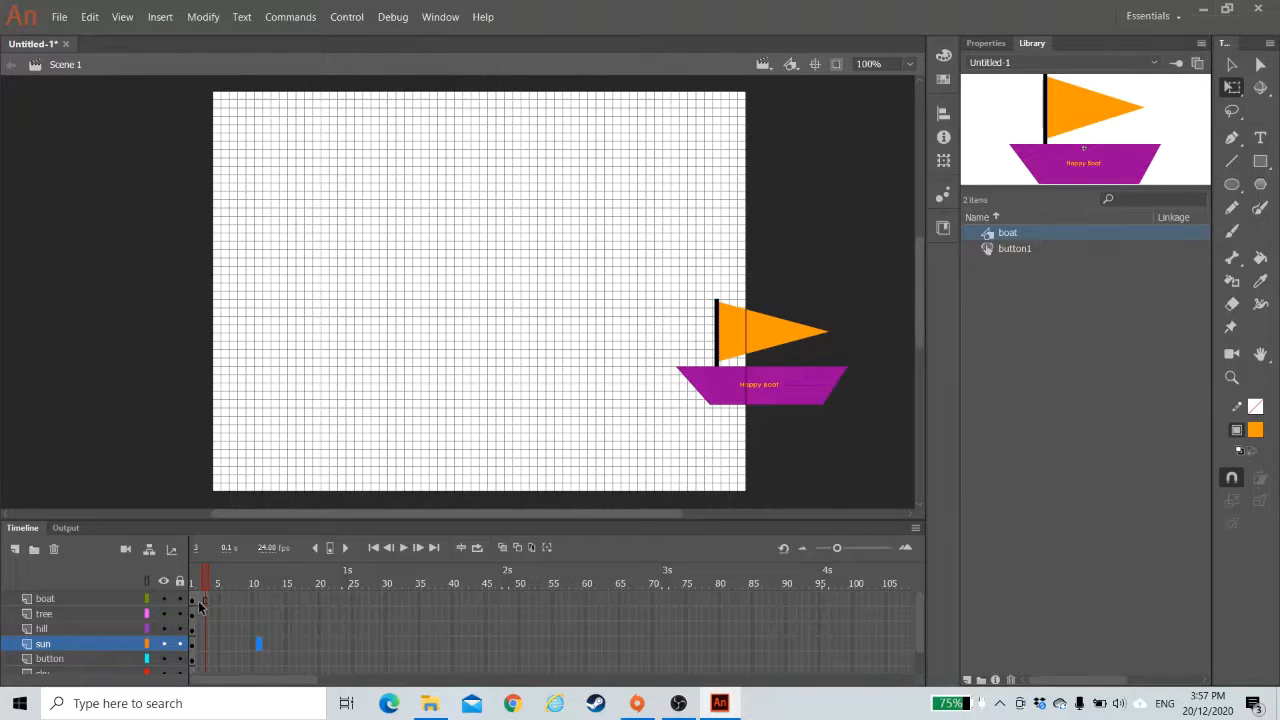
left_click(199, 600)
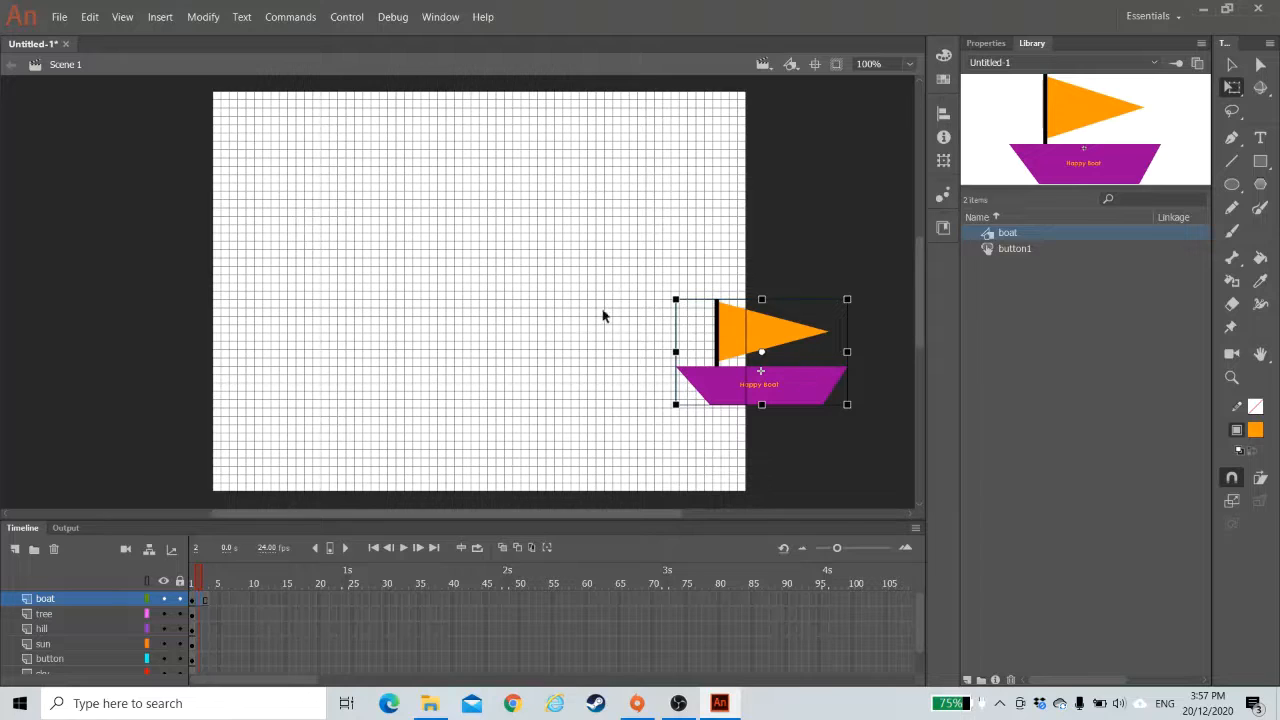
left_click(192, 603)
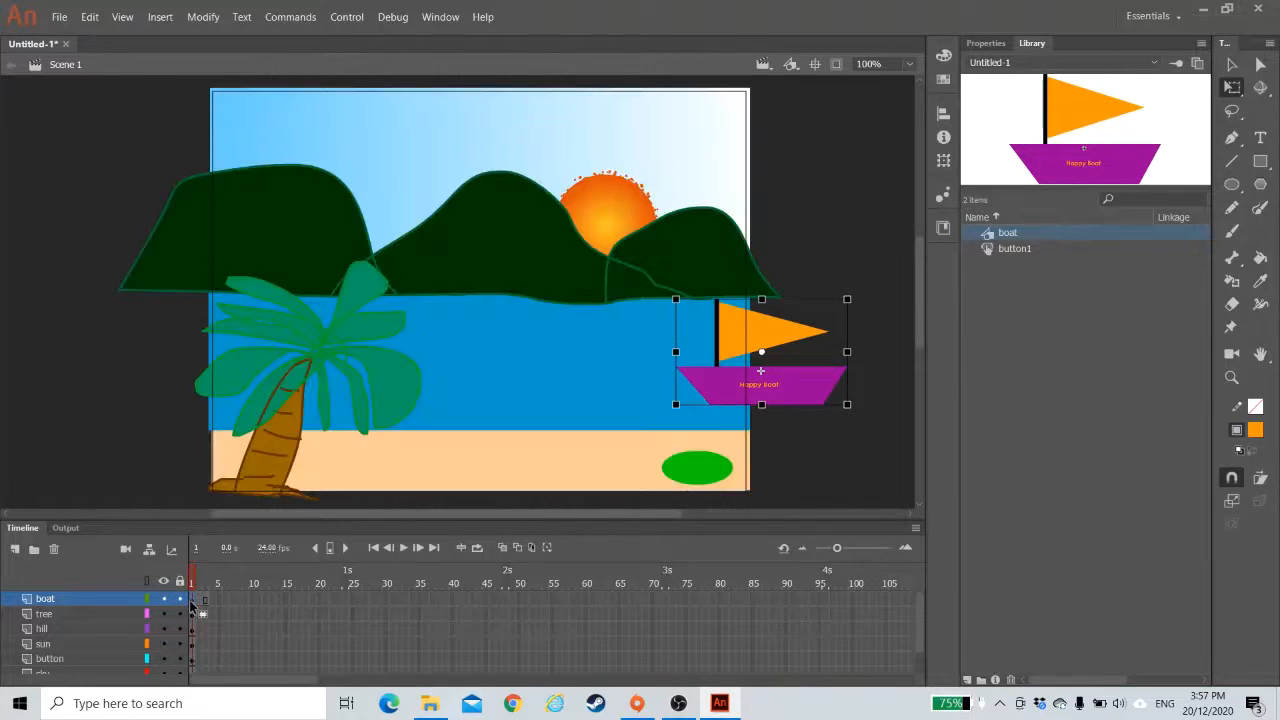
left_click(201, 604)
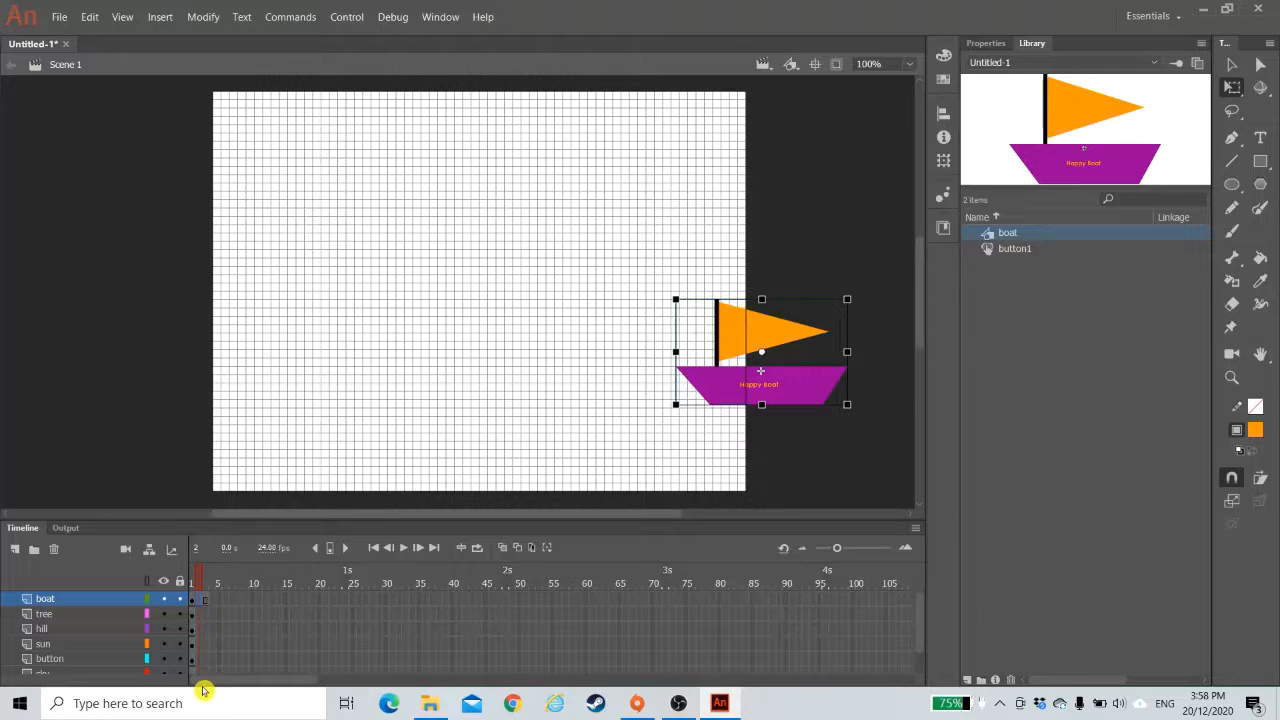
left_click(203, 602)
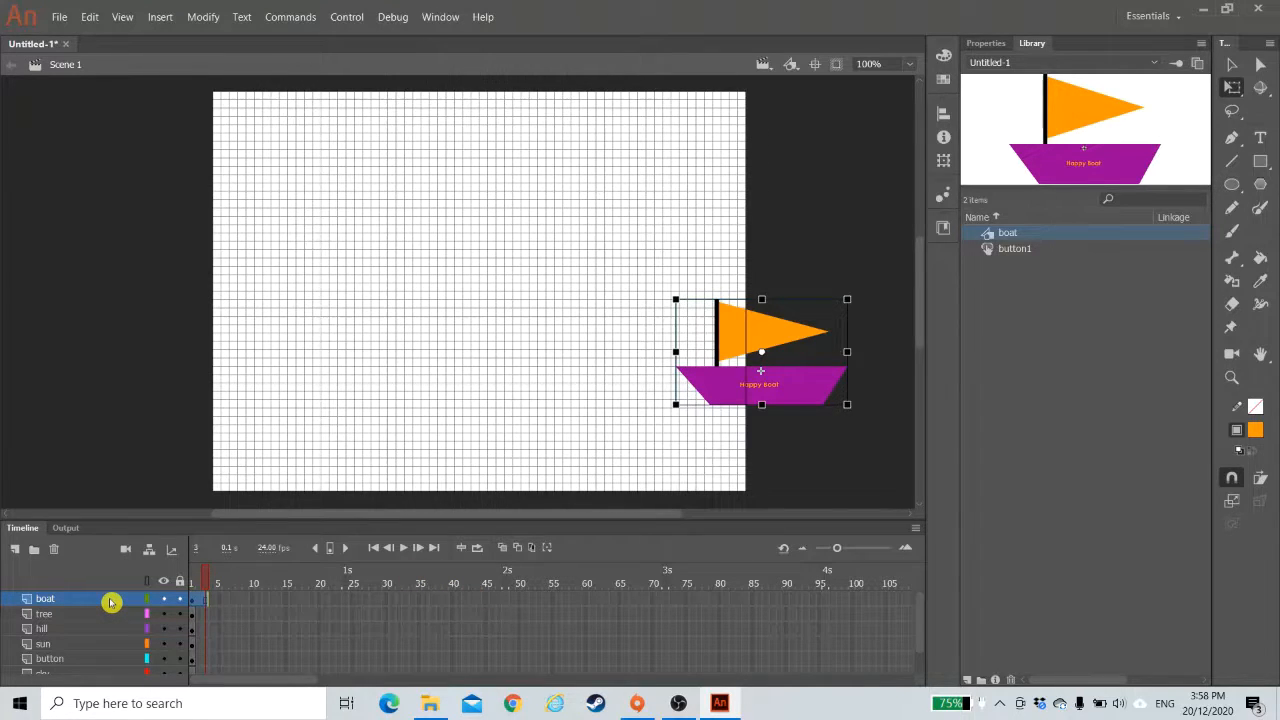
- Extend the boat layer with regular frames up to frame 25
left_click(354, 585)
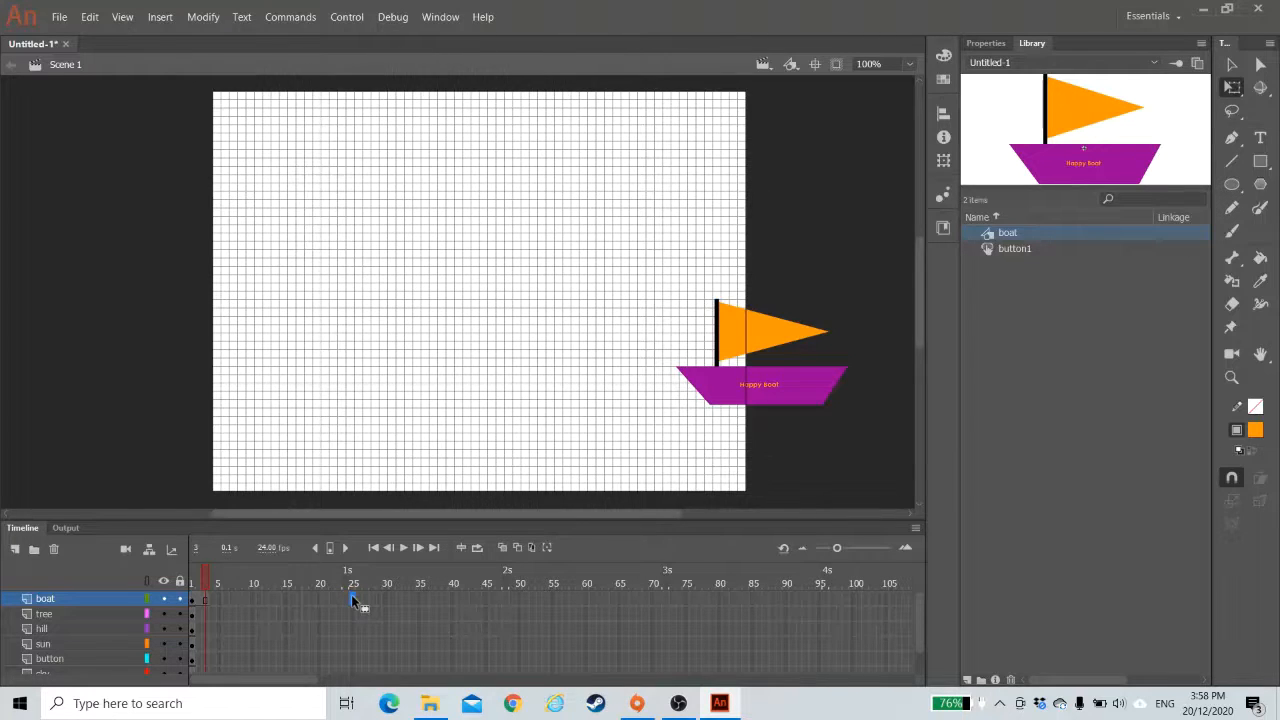
key("F5")
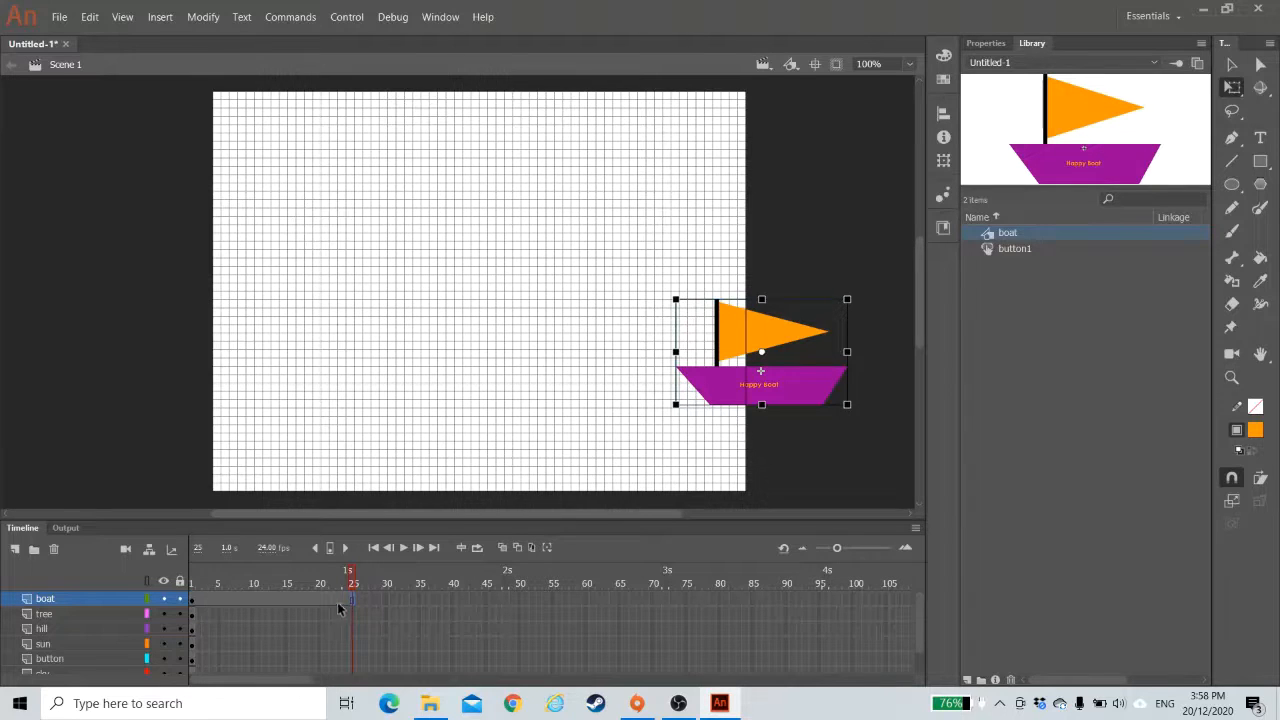
left_click_drag(192, 604, 354, 600)
- Extend the tree and hill layers with regular frames up to frame 25
left_click(352, 613)
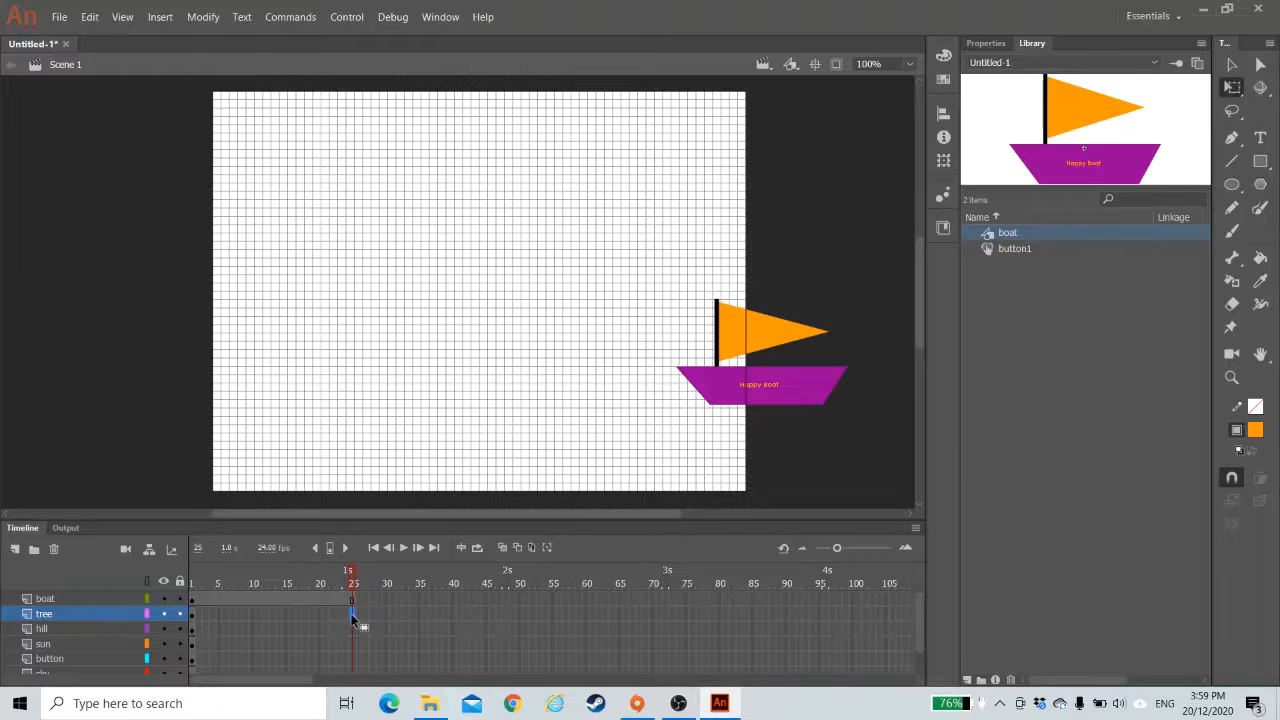
key("F6")
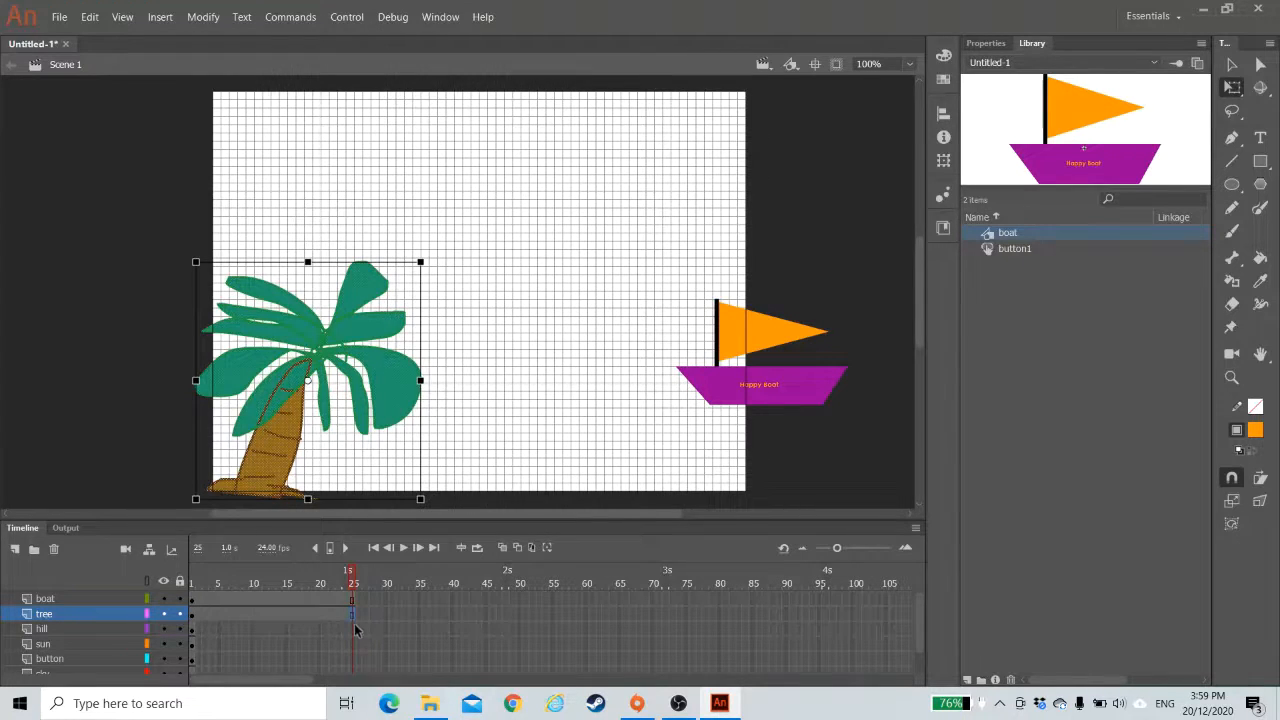
left_click(355, 630)
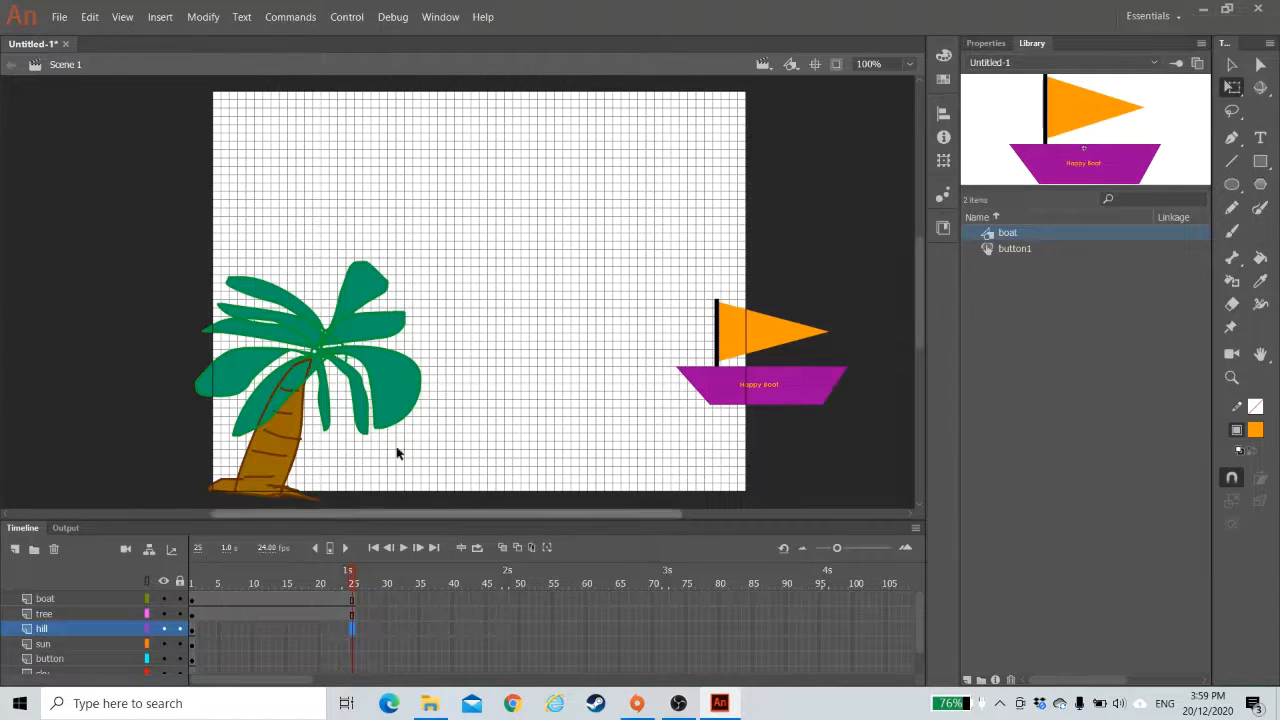
left_click(161, 20)
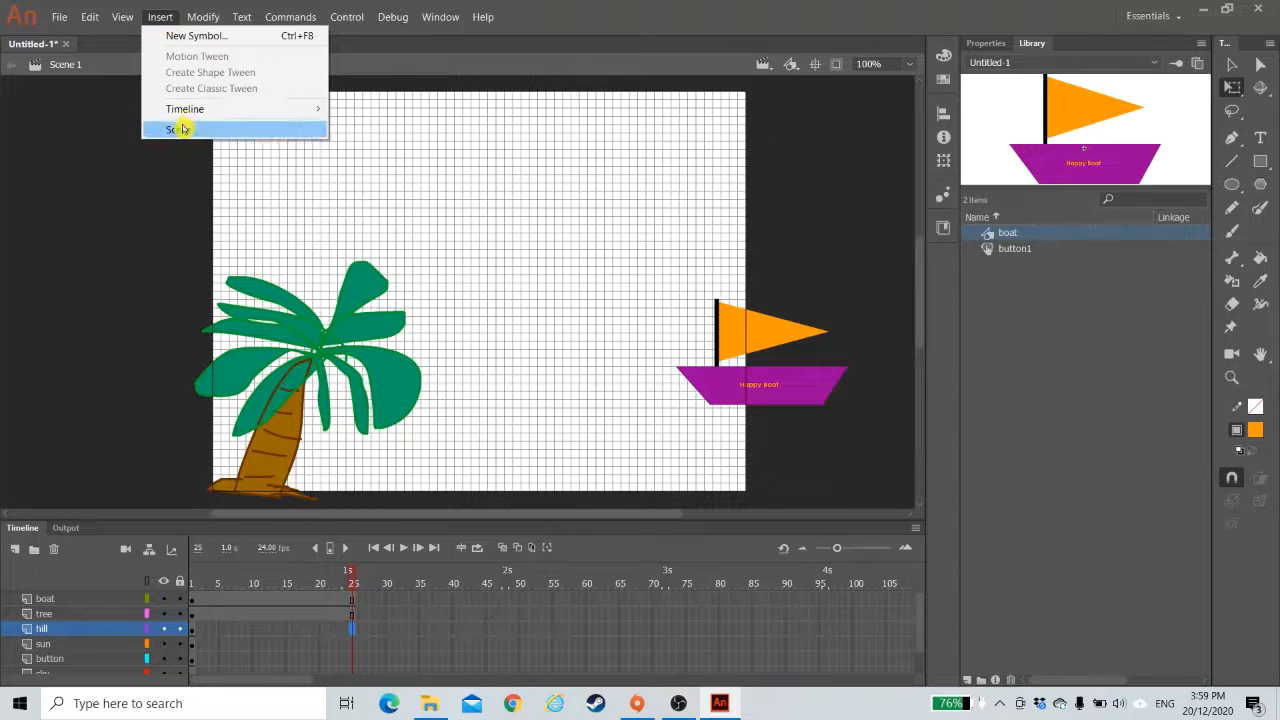
mouse_move(184, 112)
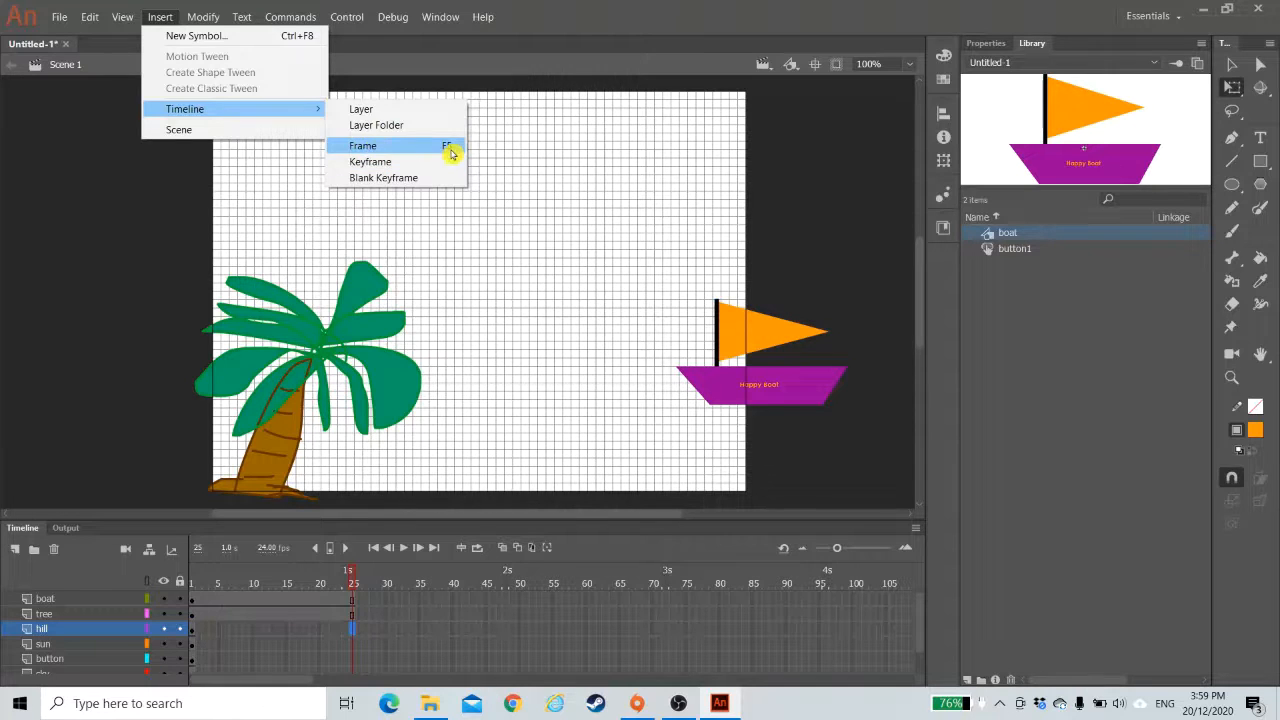
left_click(387, 148)
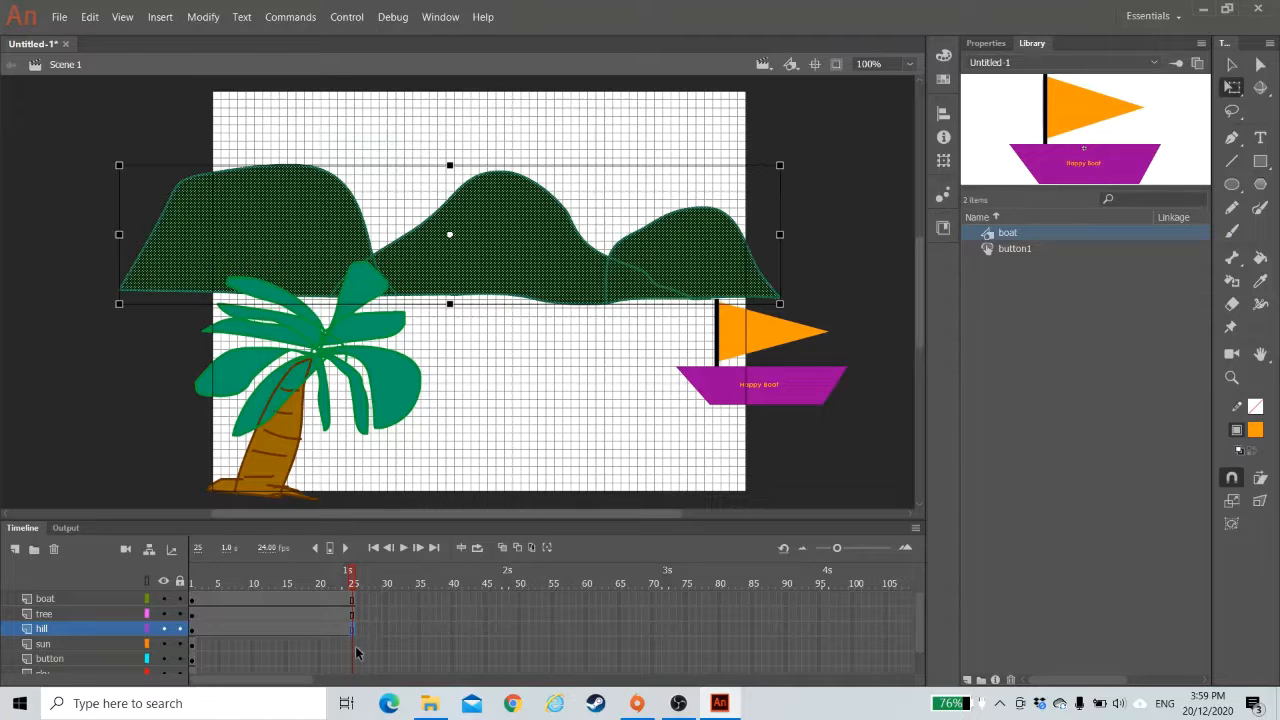
- Extend the sun and button layers with regular frames up to frame 25
scroll(357, 653, "down", 1)
left_click(355, 615)
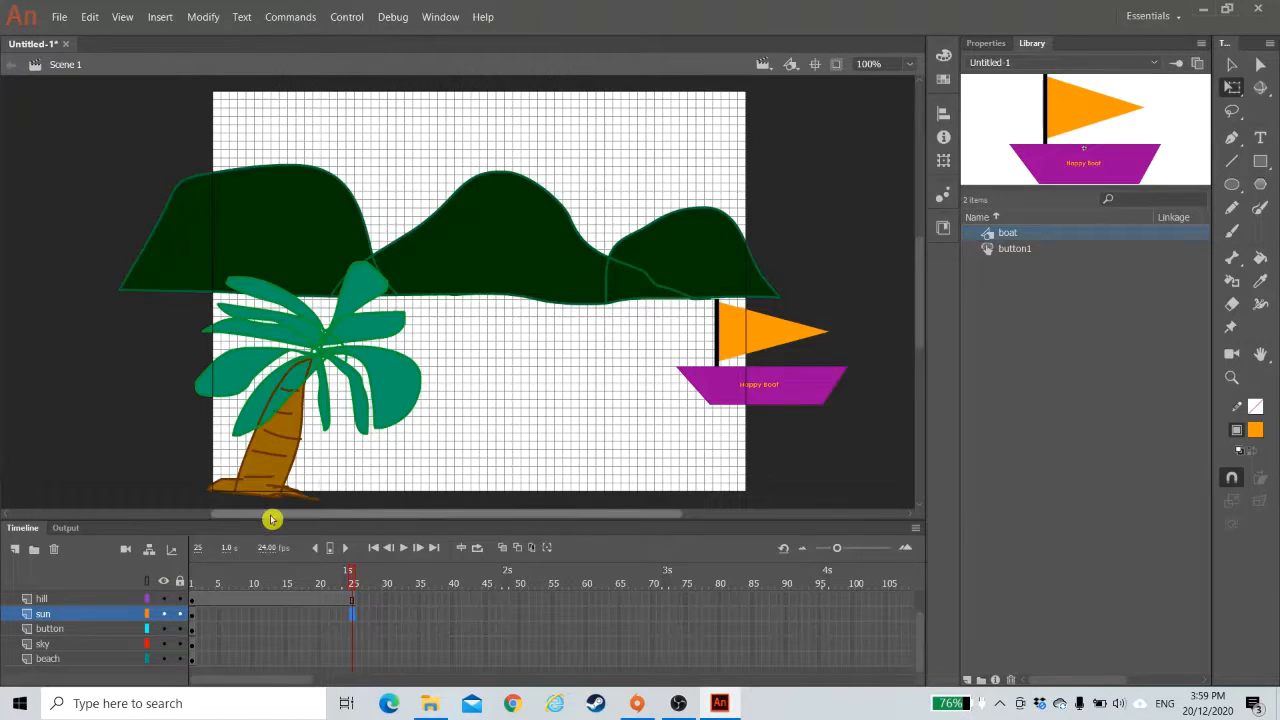
key("F5")
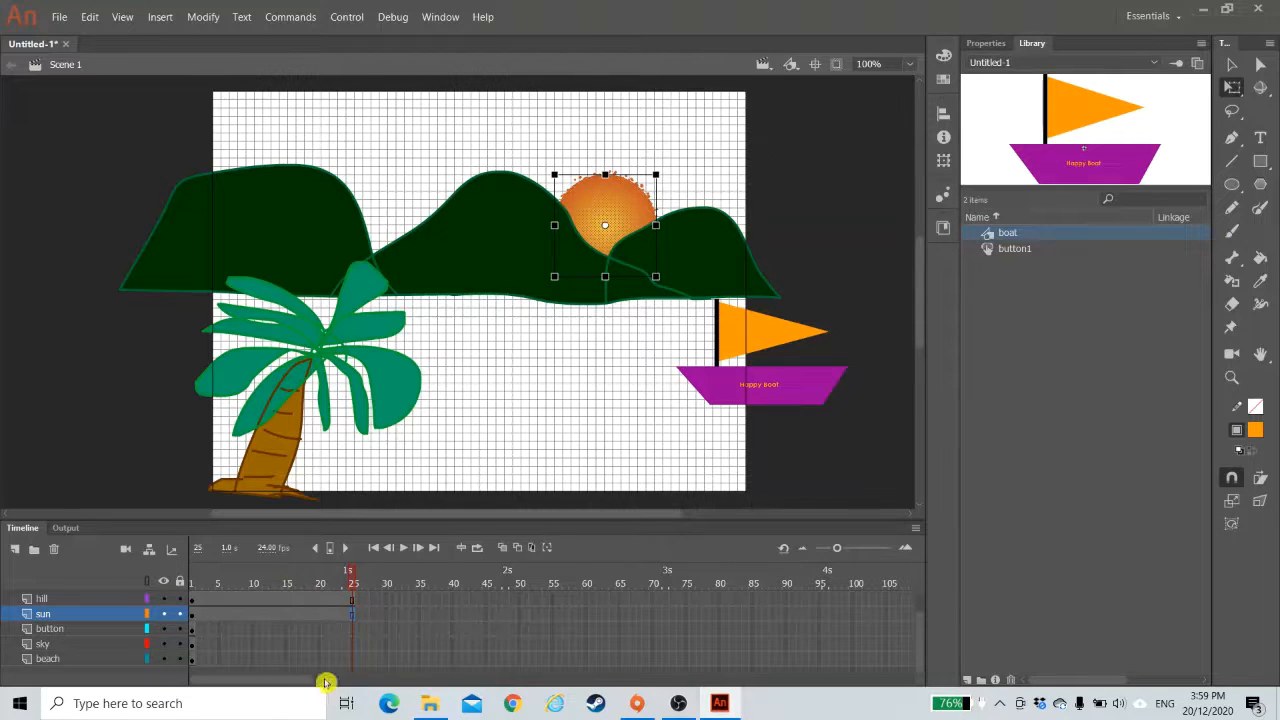
left_click(353, 629)
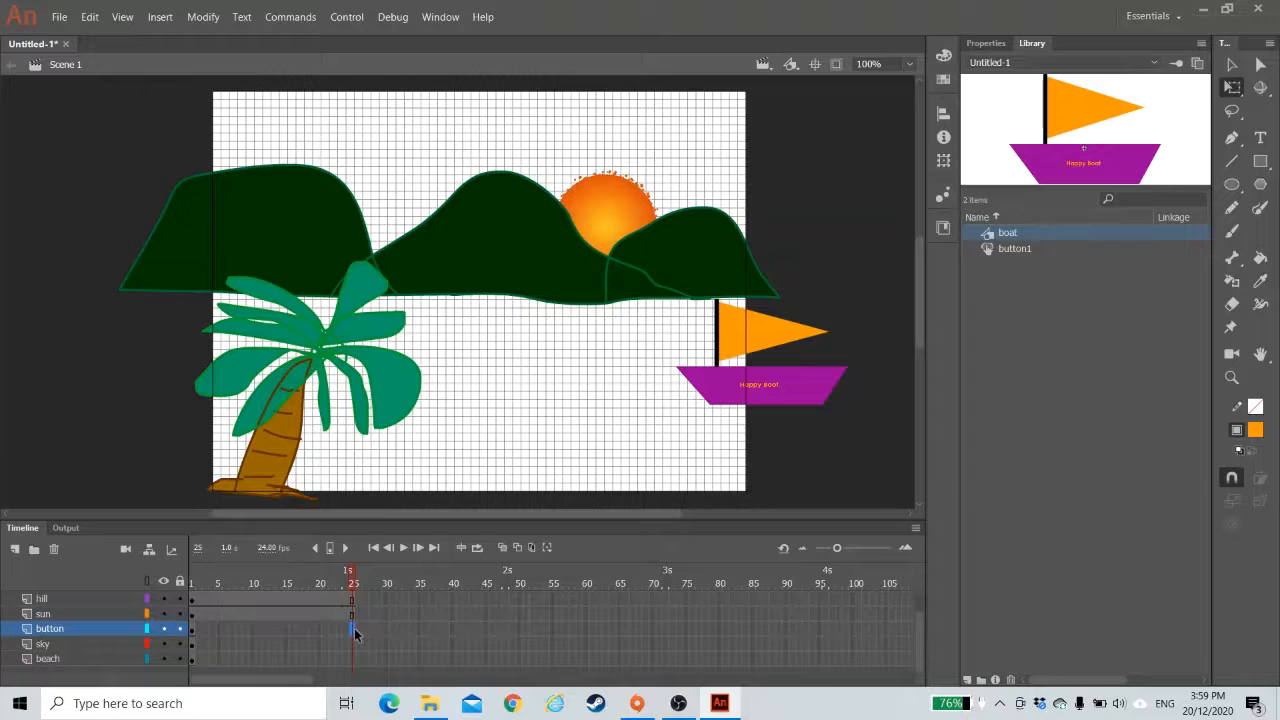
key("F5")
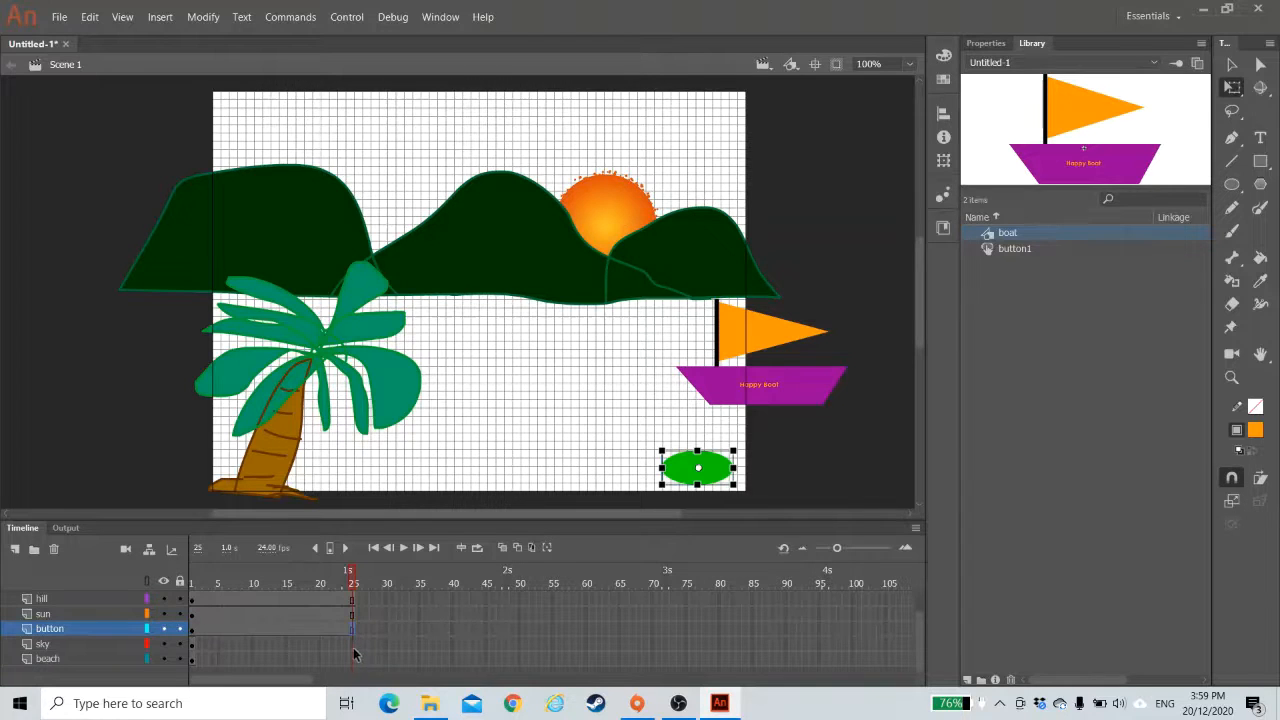
- Extend the sky and beach layers with regular frames up to frame 25
left_click(354, 645)
key("F5")
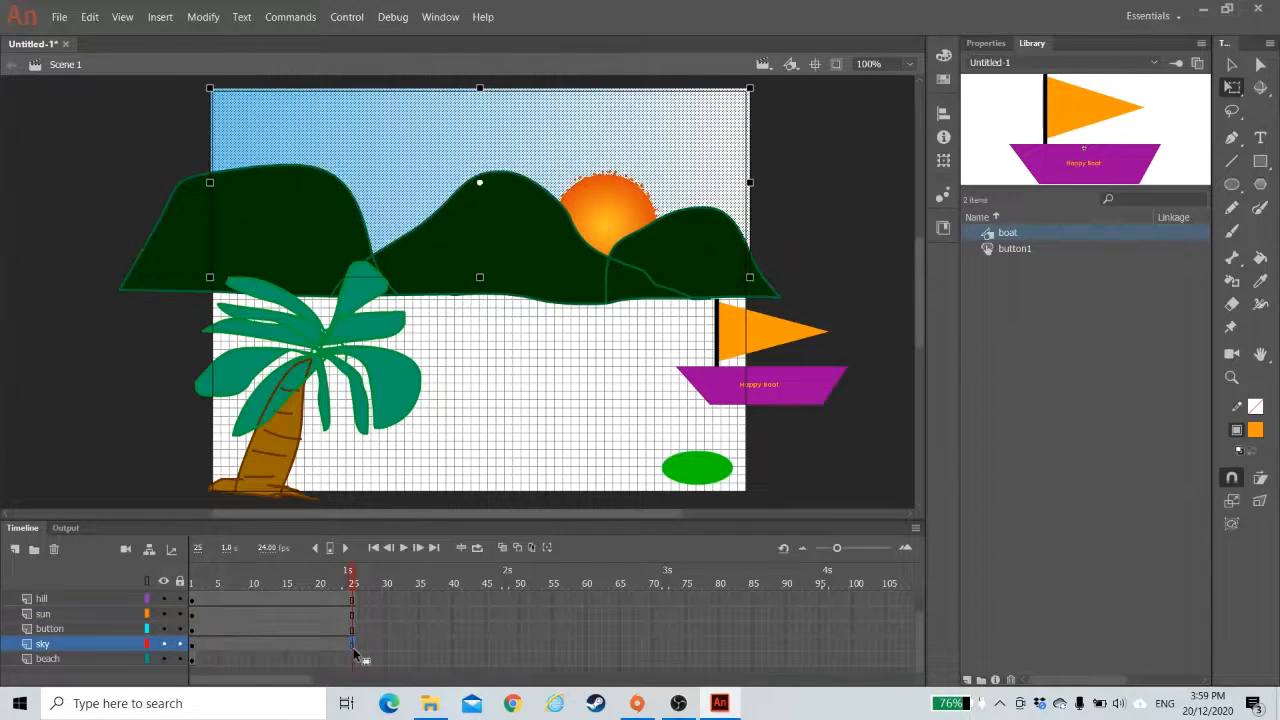
left_click(354, 660)
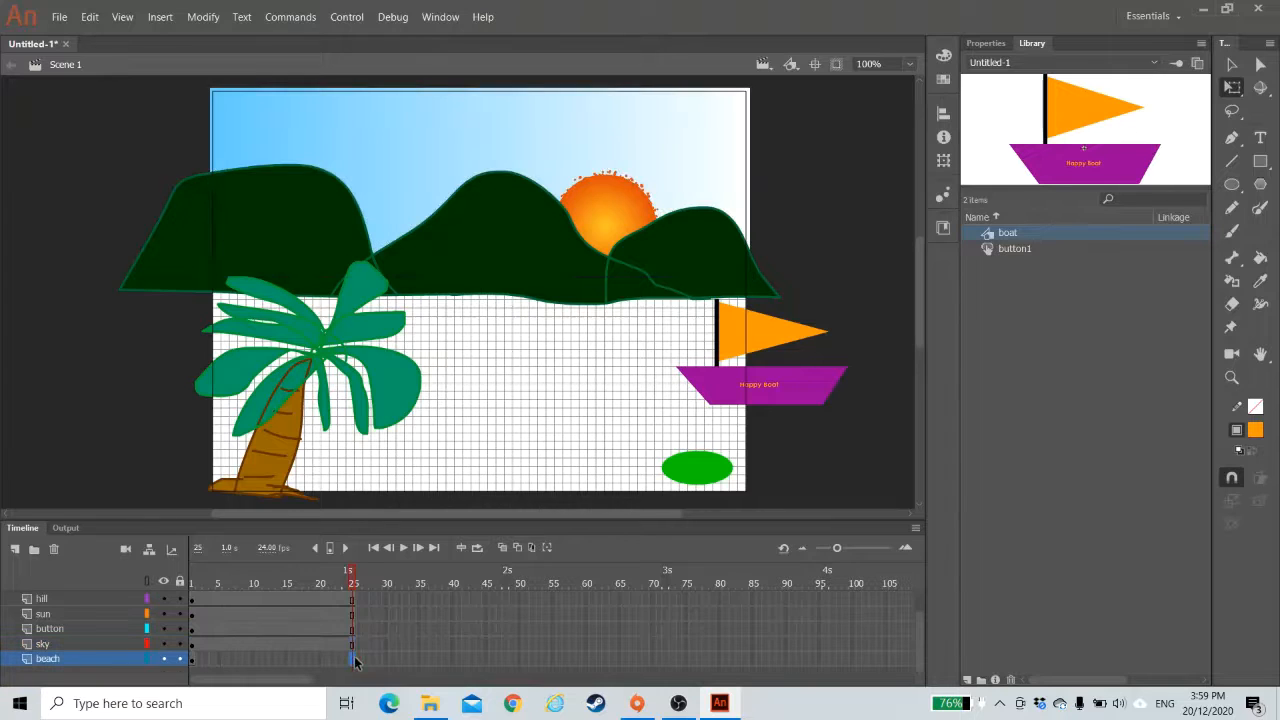
key("F5")
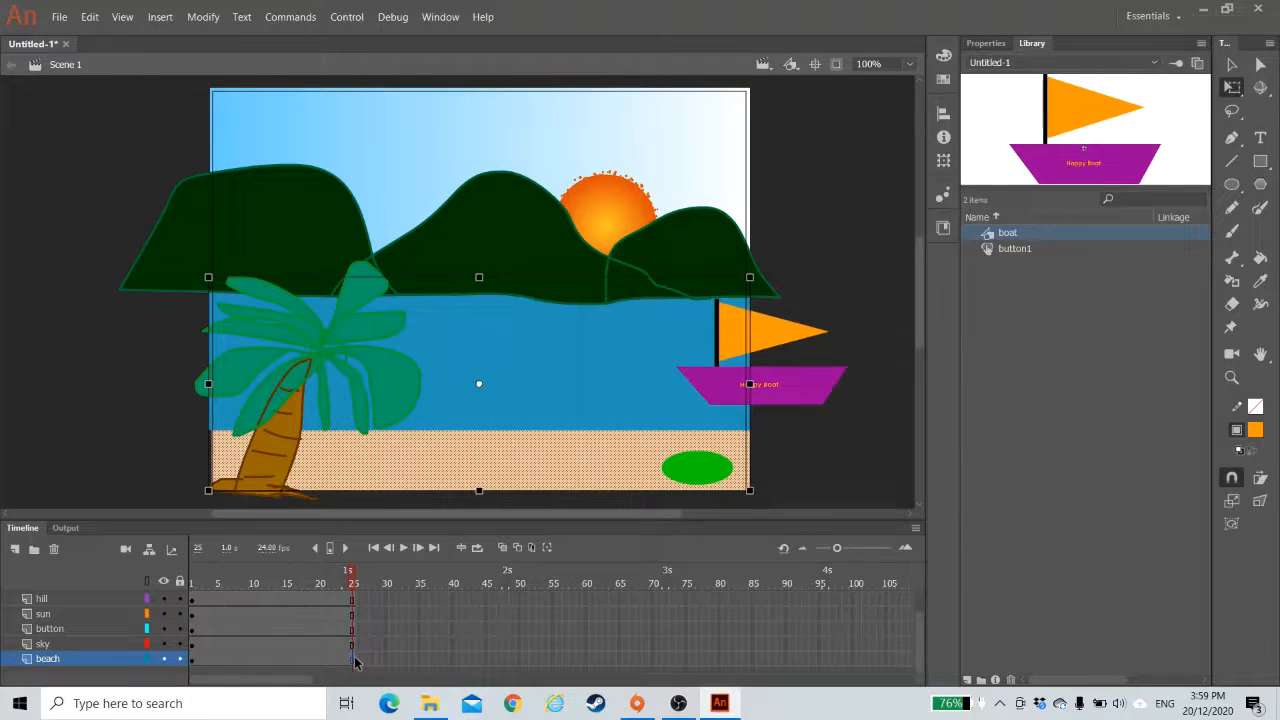
left_click(558, 658)
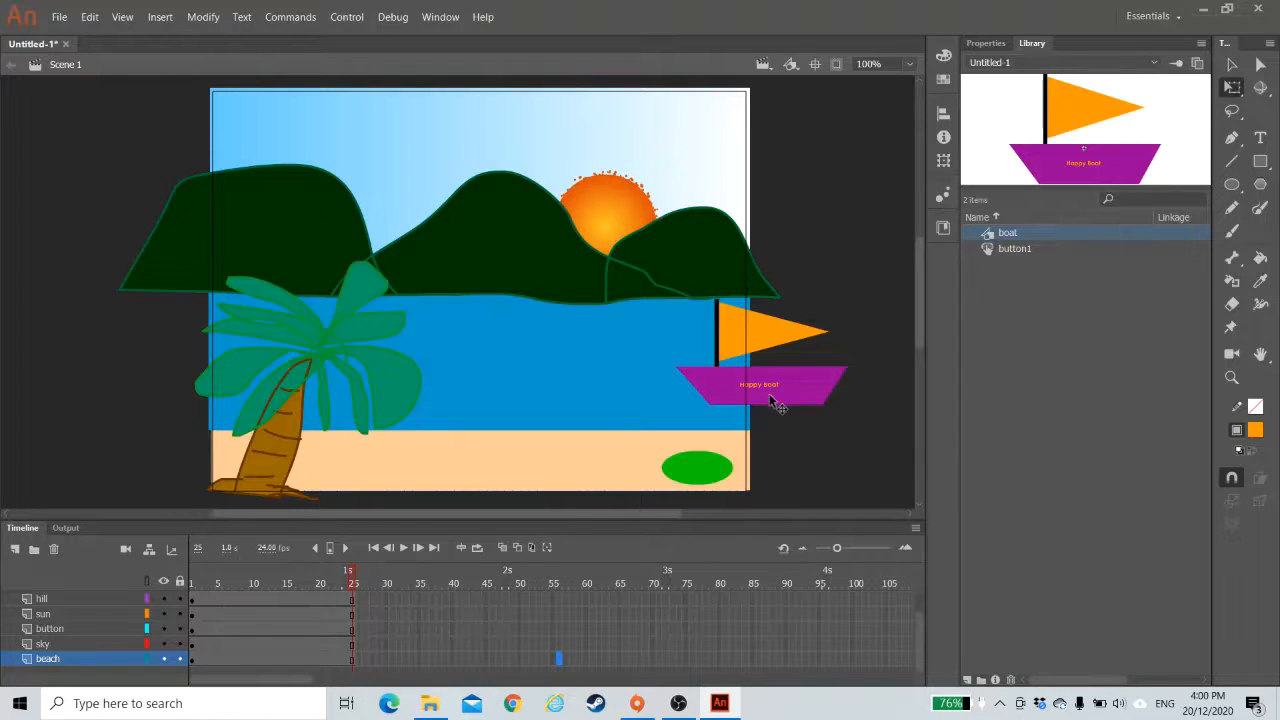
- Add a keyframe at frame 2 of the boat layer and move the boat a short distance left
scroll(381, 605, "up", 2)
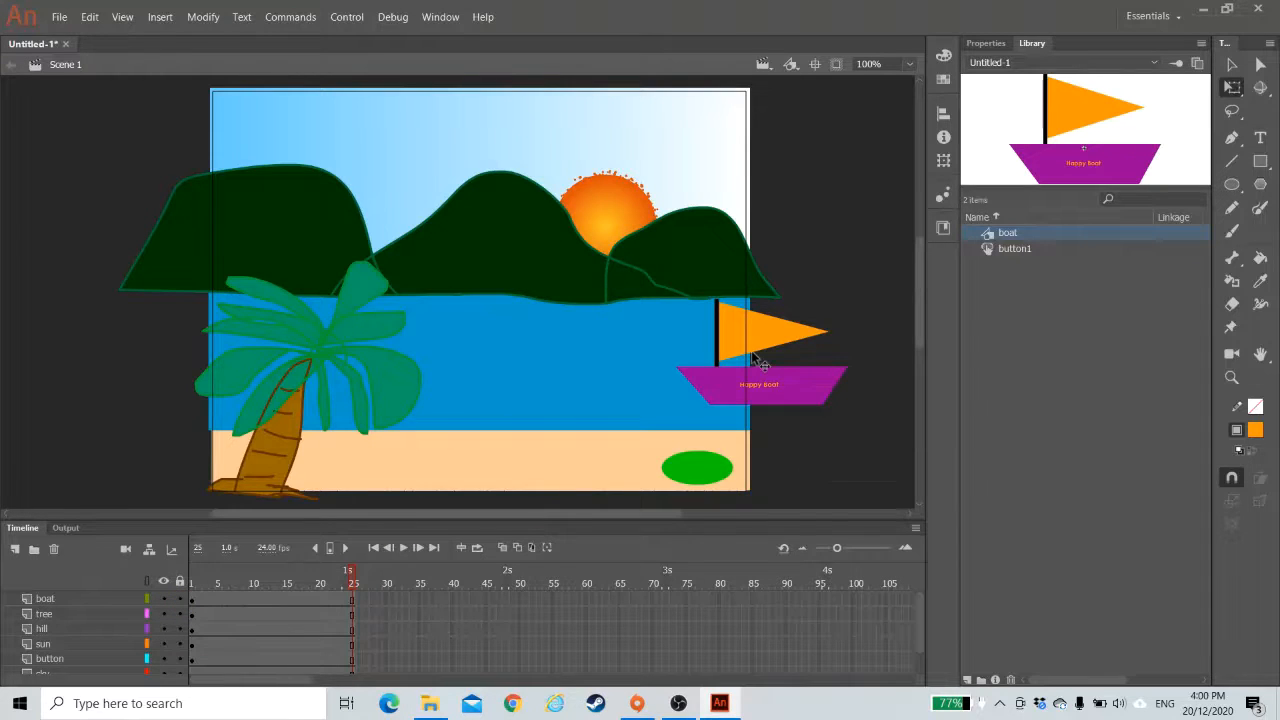
left_click(353, 600)
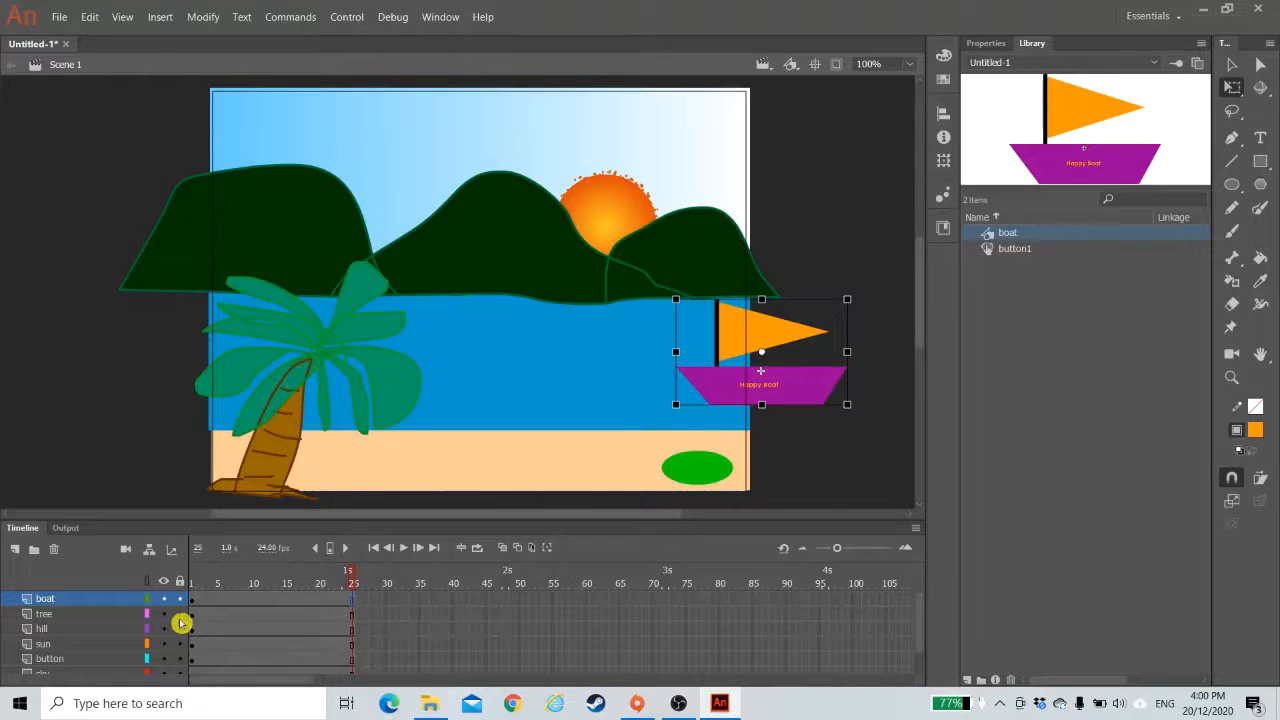
left_click(201, 600)
left_click_drag(692, 392, 648, 392)
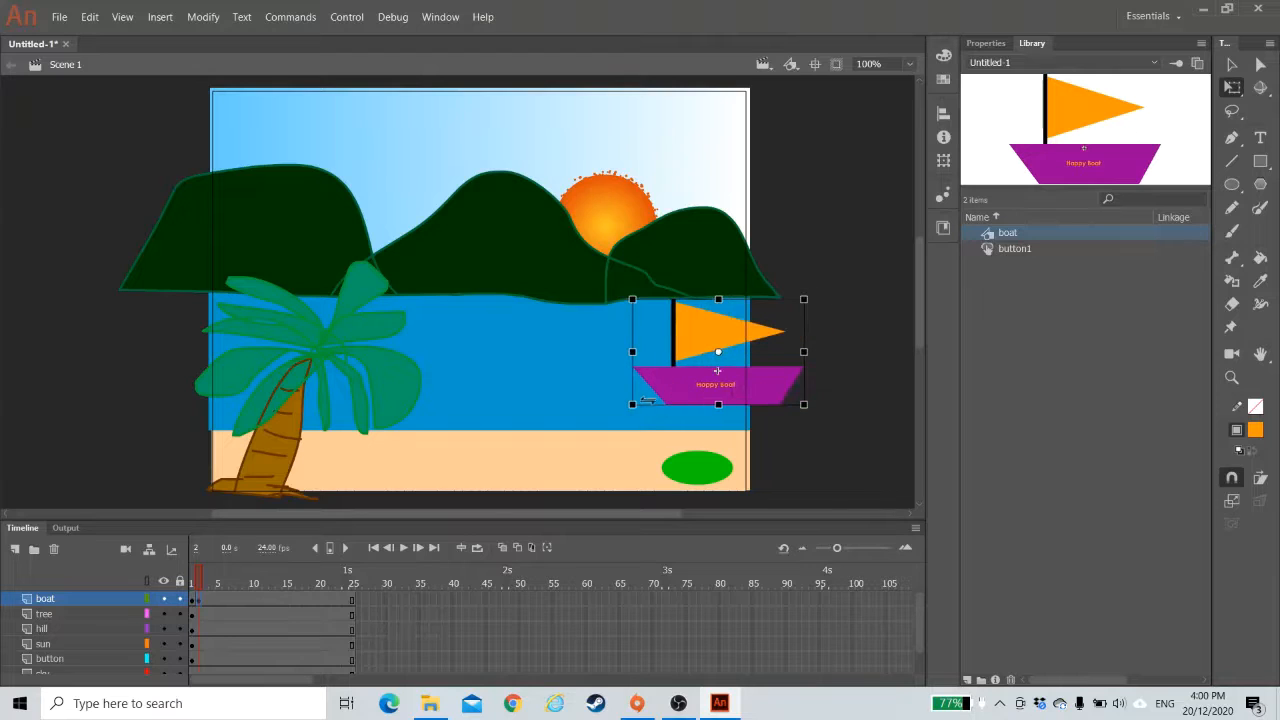
- Add a keyframe at frame 3 of the boat layer and nudge the boat farther left across the water
left_click(205, 599)
key("Left")
key("Left")
key("Left")
key("Left")
key("Left")
key("Left")
key("Left")
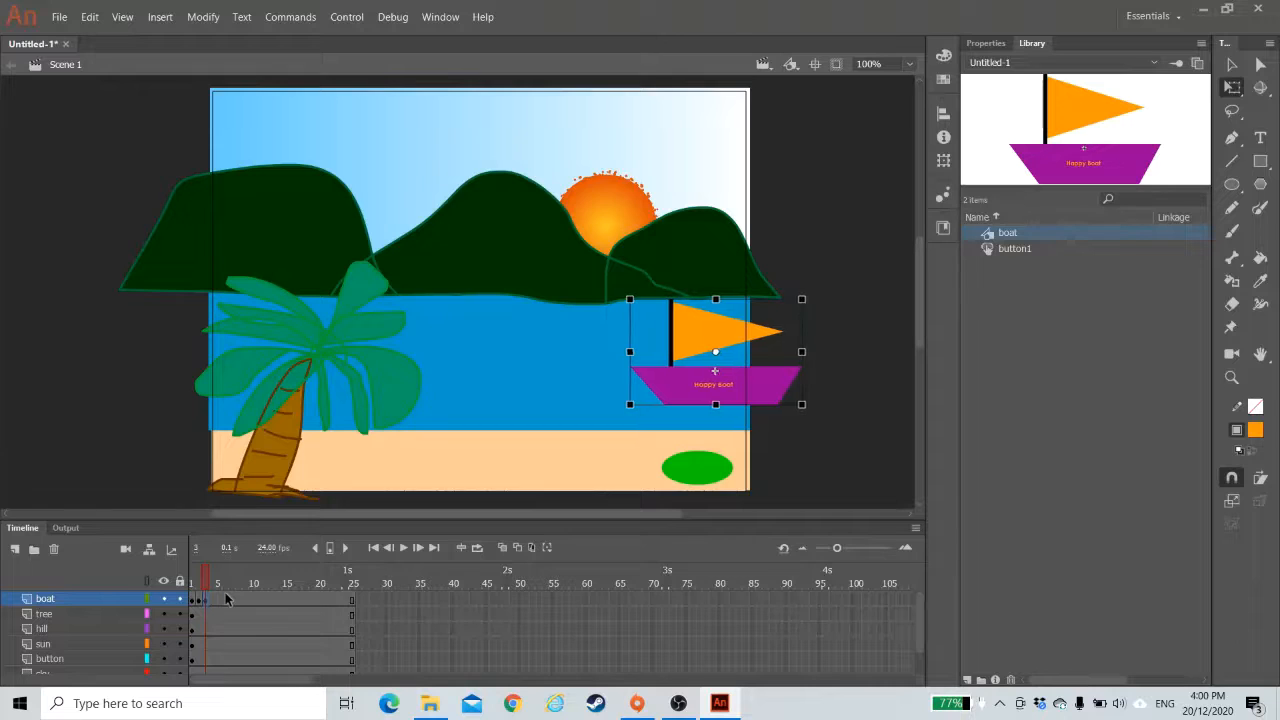
key("Left")
key("Left")
key("Left")
key("Left")
key("Left")
key("Left")
key("Left")
key("Left")
key("Left")
key("Left")
key("Left")
key("Left")
key("Left")
key("Left")
key("Left")
key("Left")
key("Left")
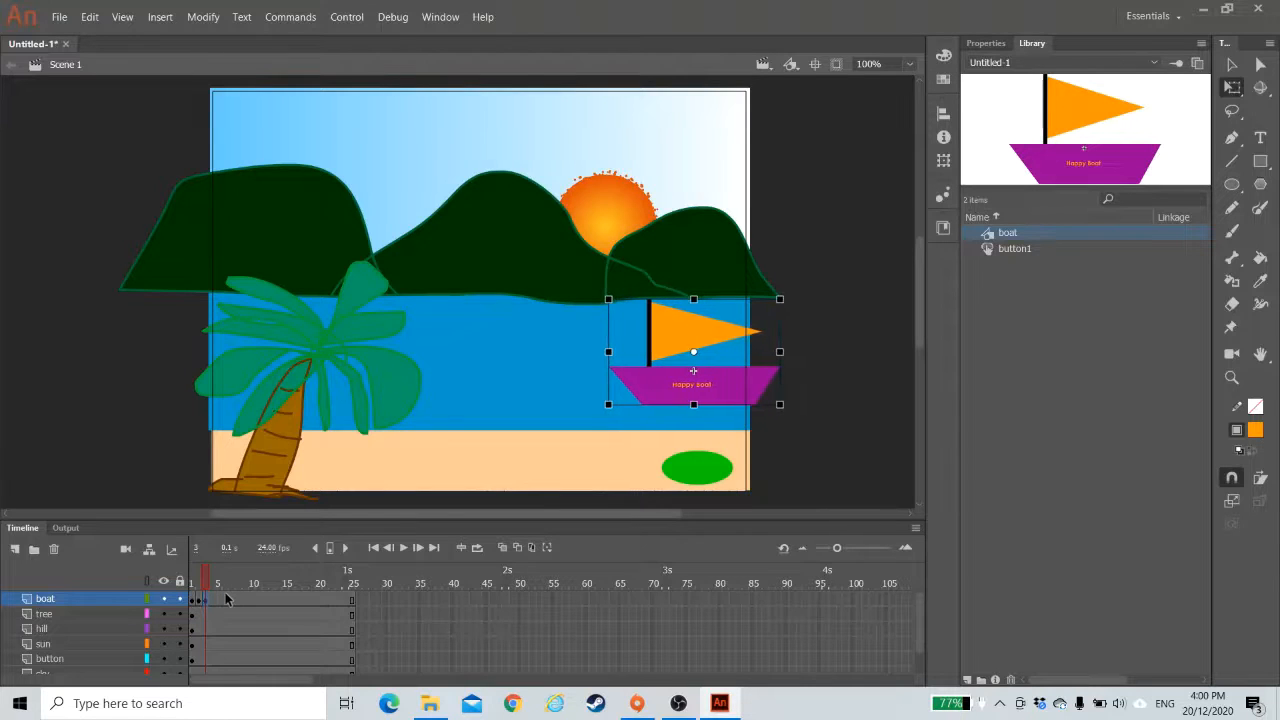
- Add a keyframe at frame 4 of the boat layer and nudge the boat left and slightly up
left_click(211, 599)
key("Left")
key("Left")
key("Left")
key("Left")
key("Left")
key("Left")
key("Left")
key("Left")
key("Left")
key("Left")
key("Left")
key("Left")
key("Left")
key("Left")
key("Left")
key("Left")
key("Left")
key("Left")
key("Left")
key("Left")
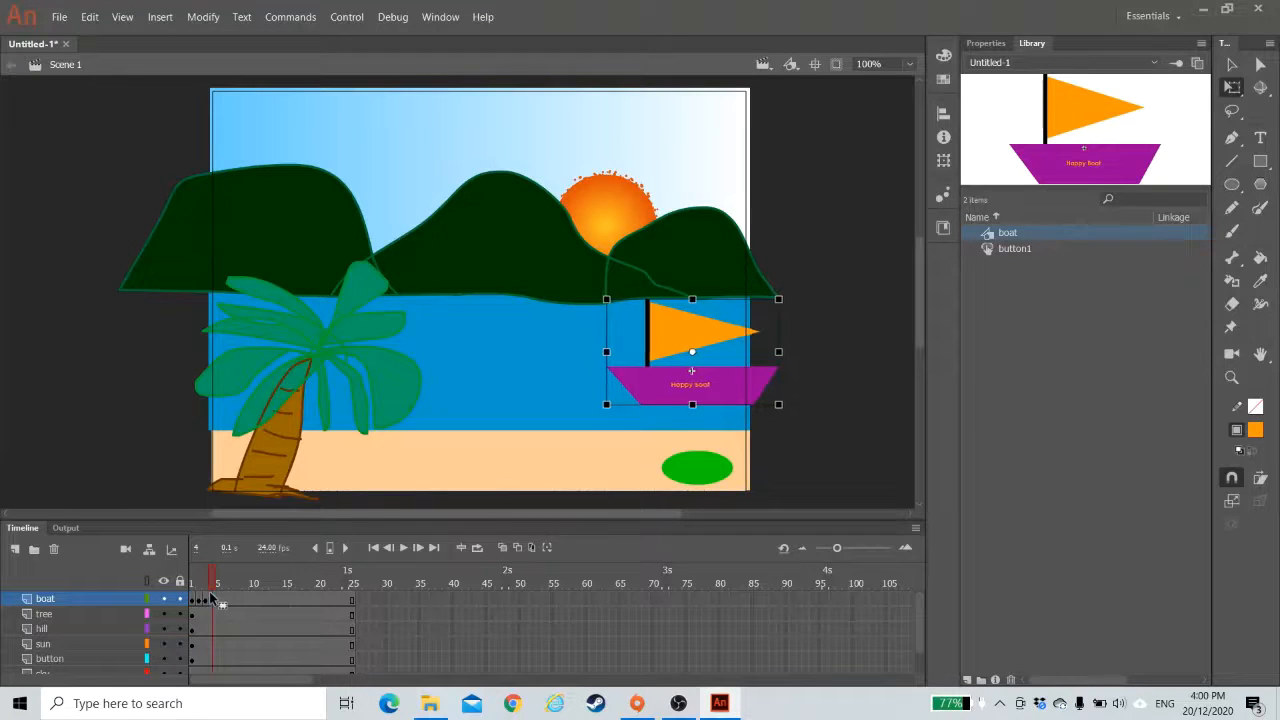
key("Up")
key("Up")
key("Up")
key("Up")
key("Up")
key("Up")
key("Up")
key("Up")
key("Up")
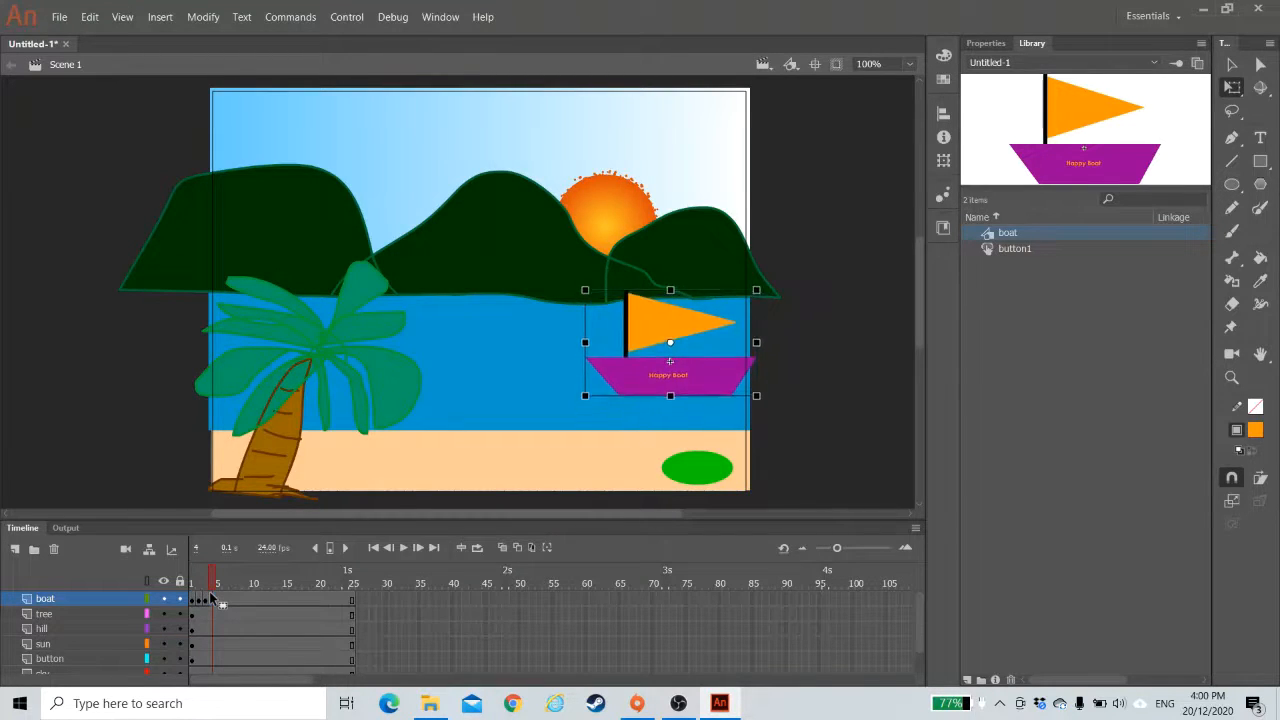
key("Left")
key("Left")
key("Left")
key("Left")
key("Left")
key("Left")
key("Left")
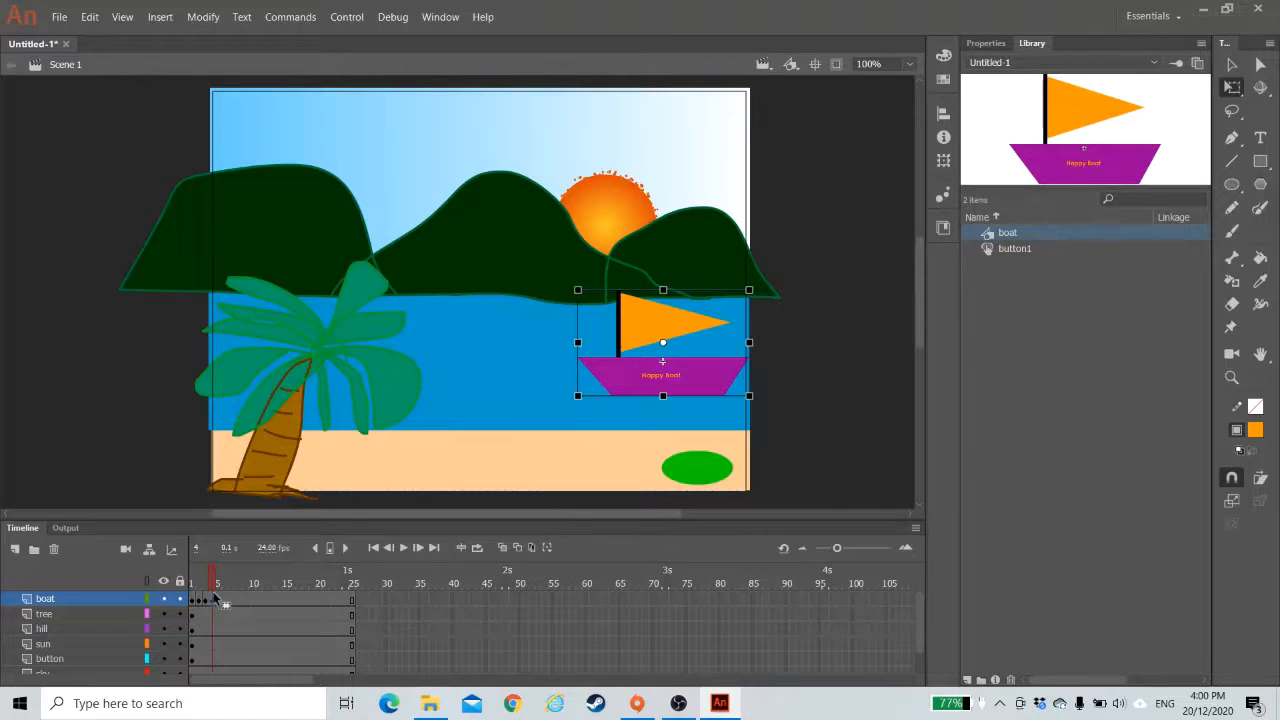
- Add boat keyframes at frames 5, 6 and 7, moving the boat farther left in each and slightly down in frame 6
left_click(221, 601)
left_click_drag(638, 378, 618, 378)
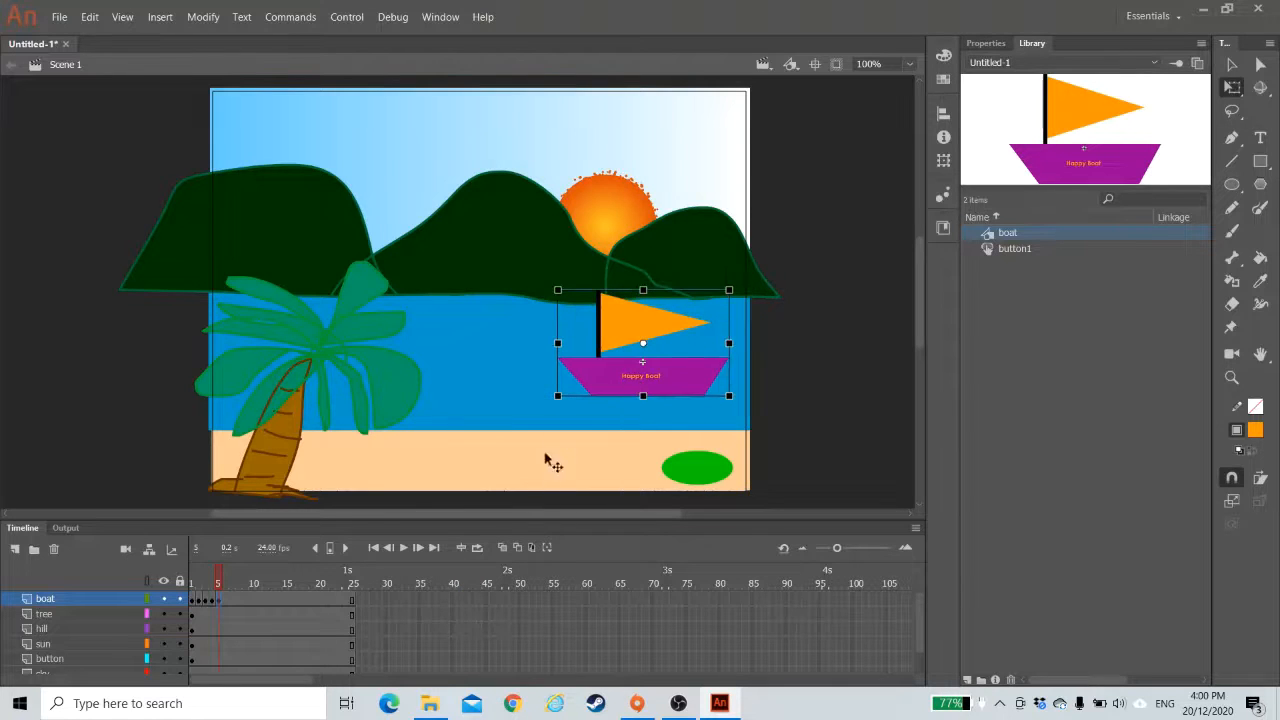
left_click(226, 602)
key("F6")
left_click_drag(622, 378, 586, 393)
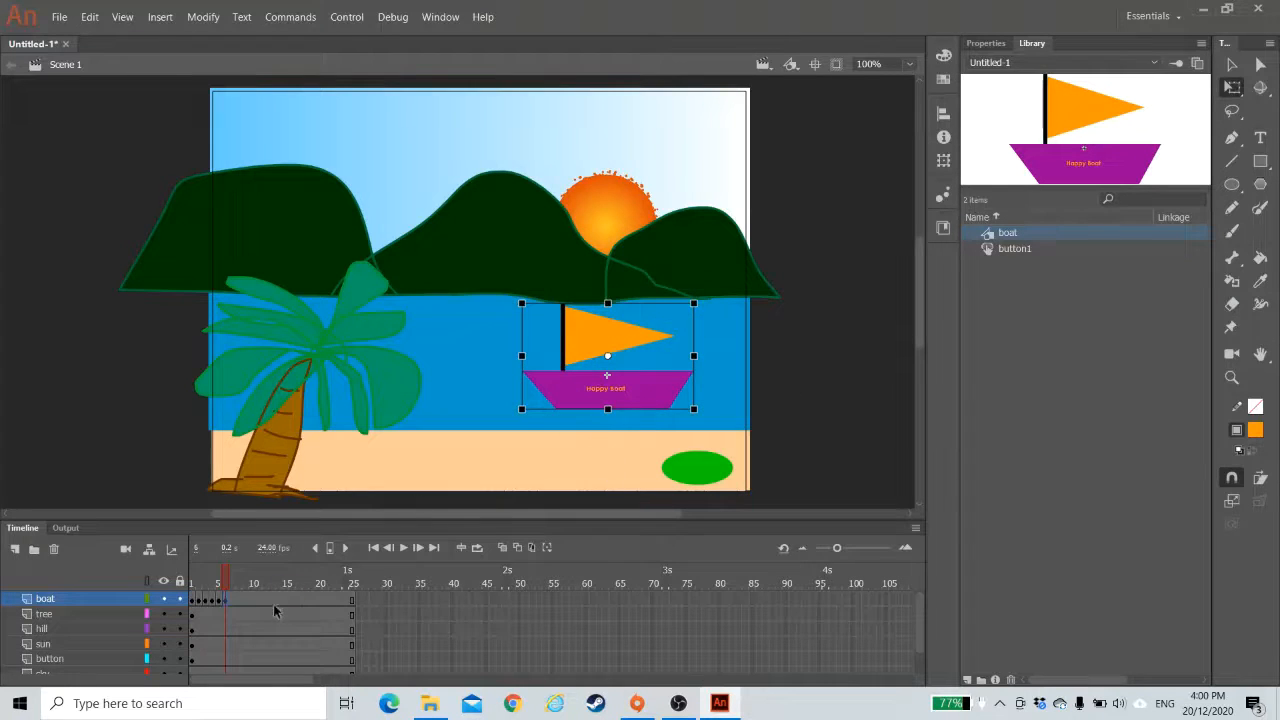
left_click(233, 601)
key("F6")
left_click_drag(570, 399, 552, 398)
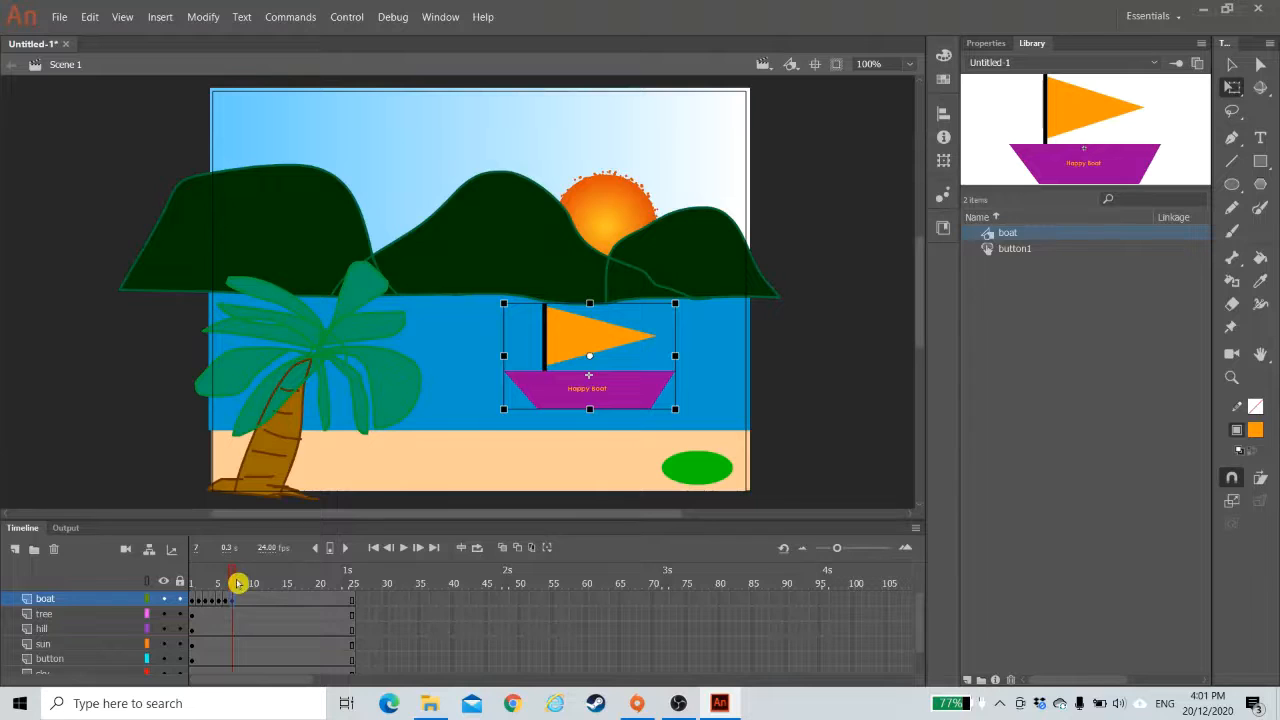
- Play the timeline from frame 1 to preview the frame-by-frame boat movement
left_click(190, 580)
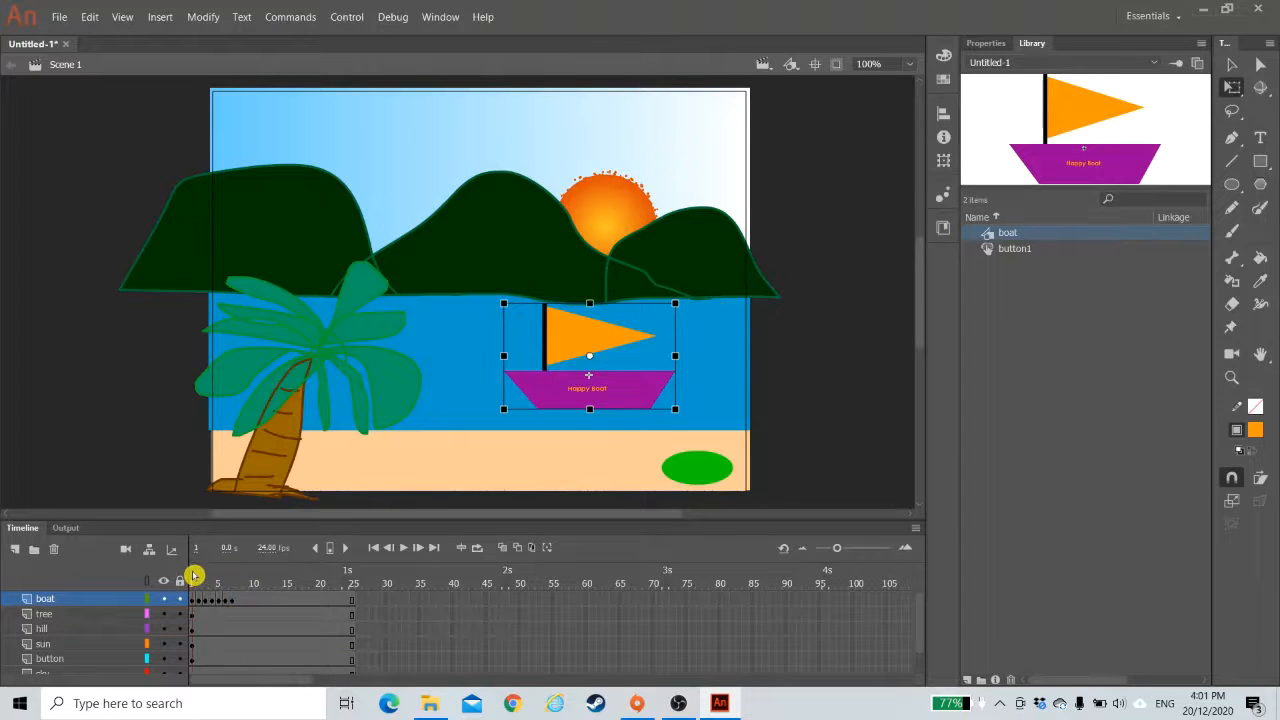
key("Return")
key("Return")
key("Return")
- Add boat keyframes at frames 8 through 12, moving the boat left and slightly up in frame 12
left_click(232, 599)
left_click(237, 600)
key("F6")
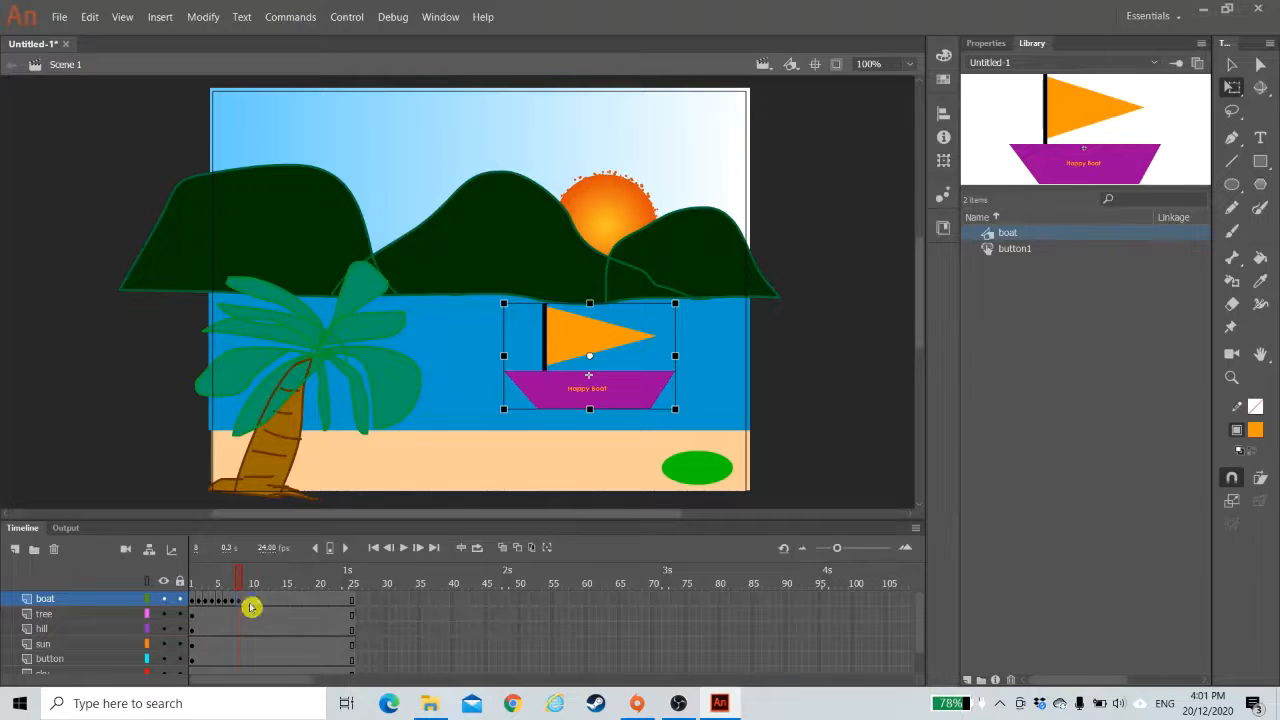
left_click(249, 601)
left_click(245, 601)
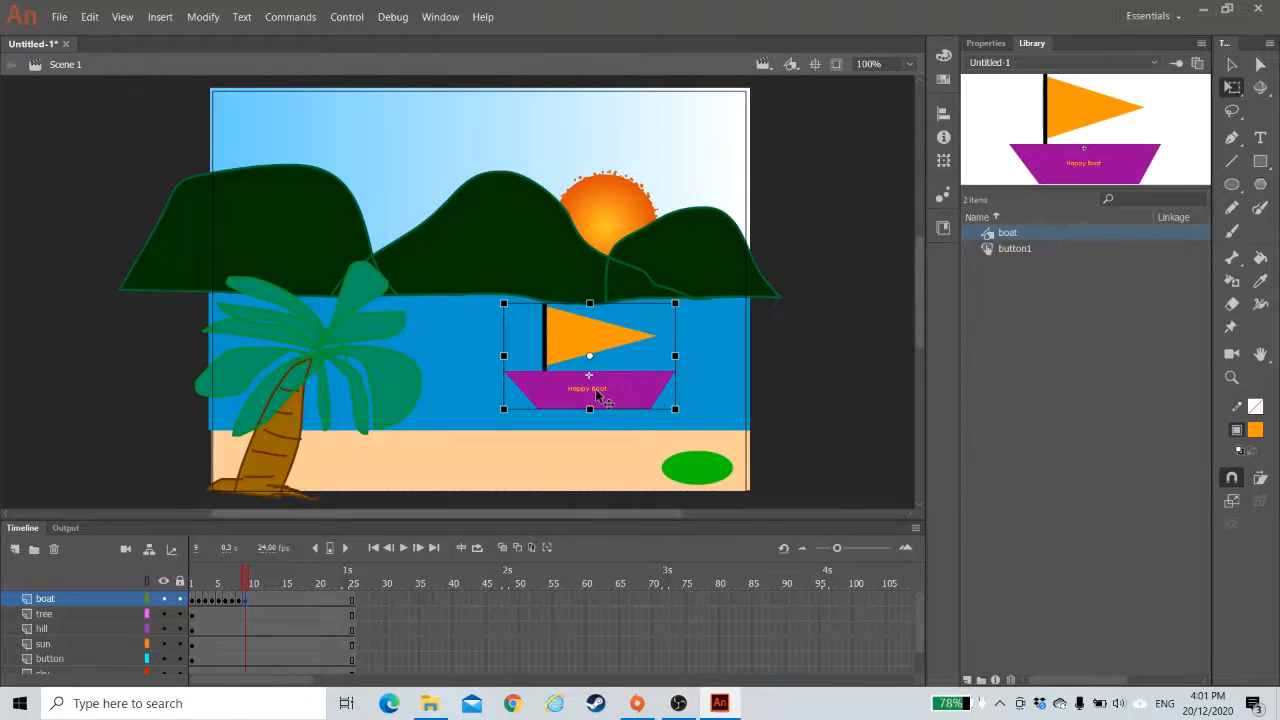
left_click(253, 603)
left_click(253, 601)
left_click(258, 600)
key("F6")
left_click(264, 599)
key("F6")
left_click_drag(551, 401, 531, 381)
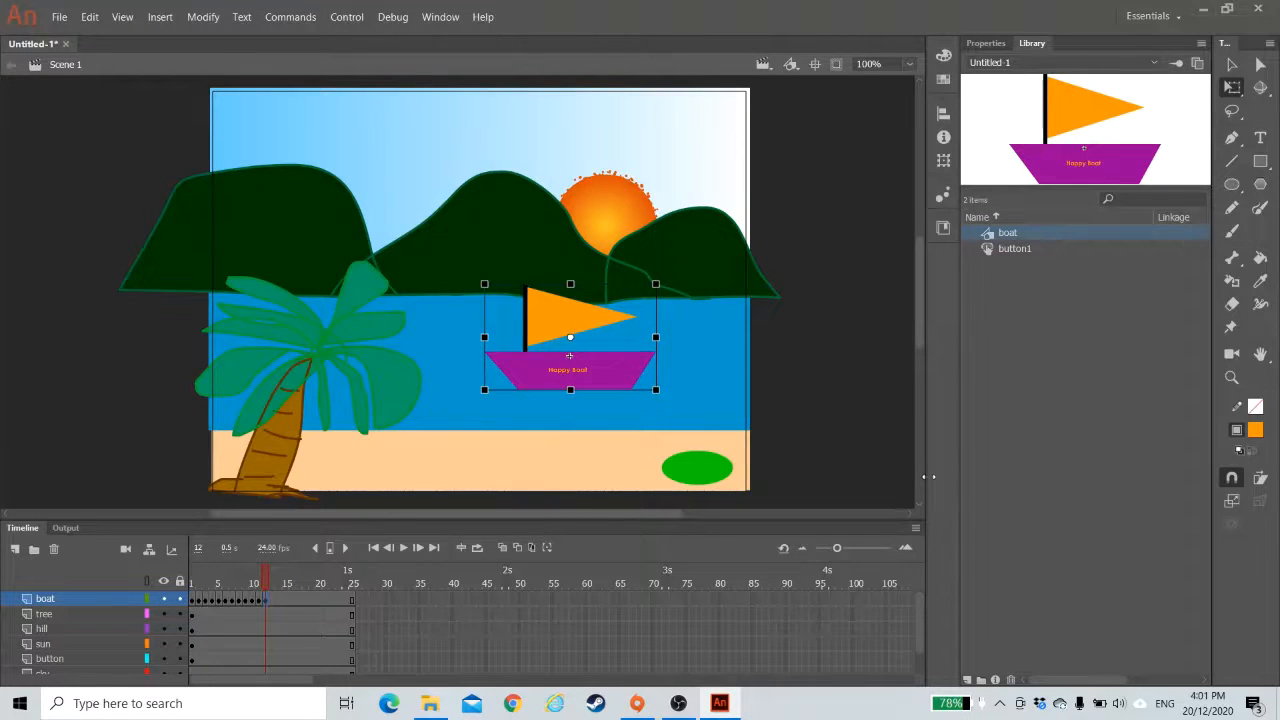
- Replay the boat animation on the timeline and test the movie
key("Return")
key("Return")
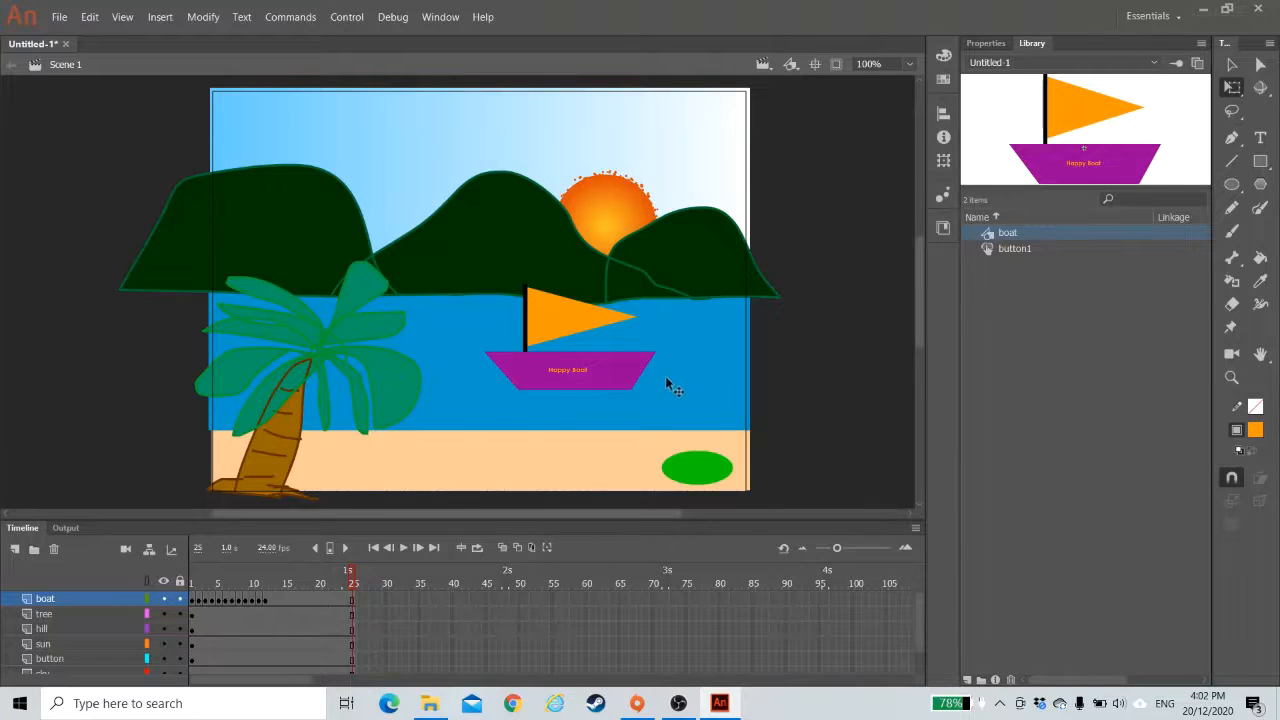
key("ctrl+Return")
- Clear the boat layer's keyframes from frame 2 through frame 12
left_click_drag(198, 607, 273, 610)
left_click_drag(237, 615, 274, 614)
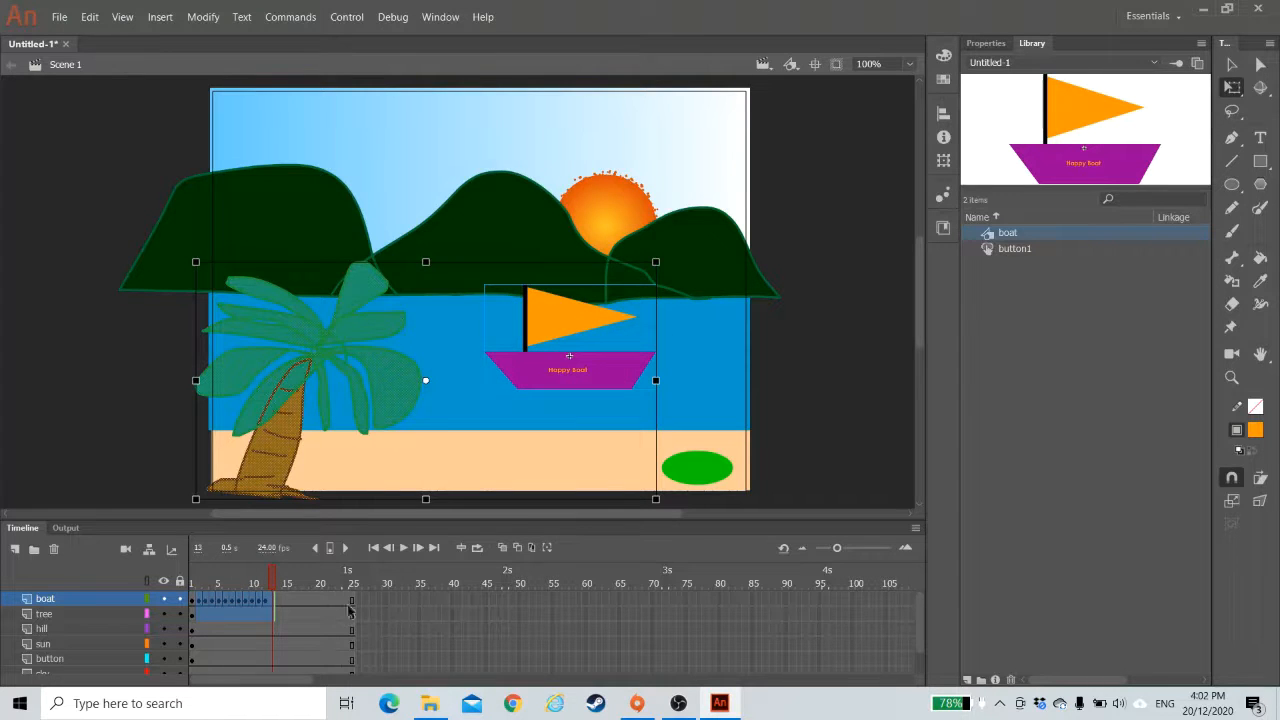
left_click(279, 600)
left_click_drag(197, 604, 267, 609)
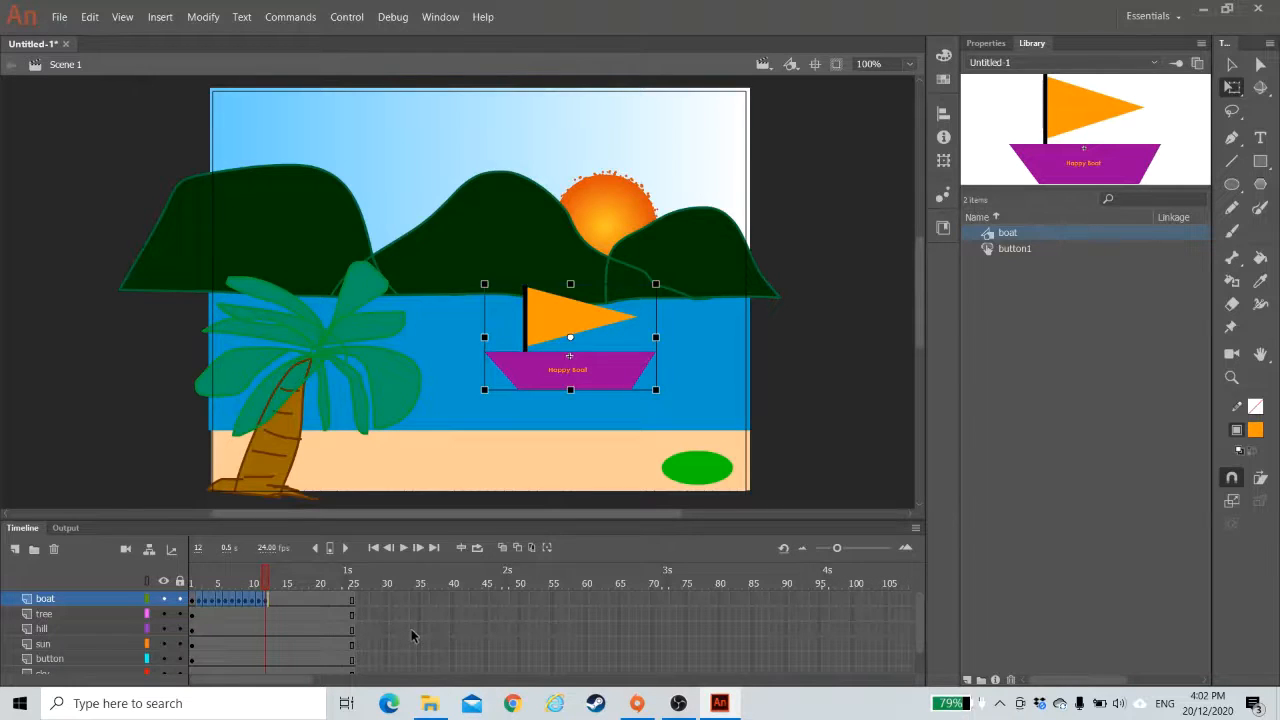
key("ctrl+z")
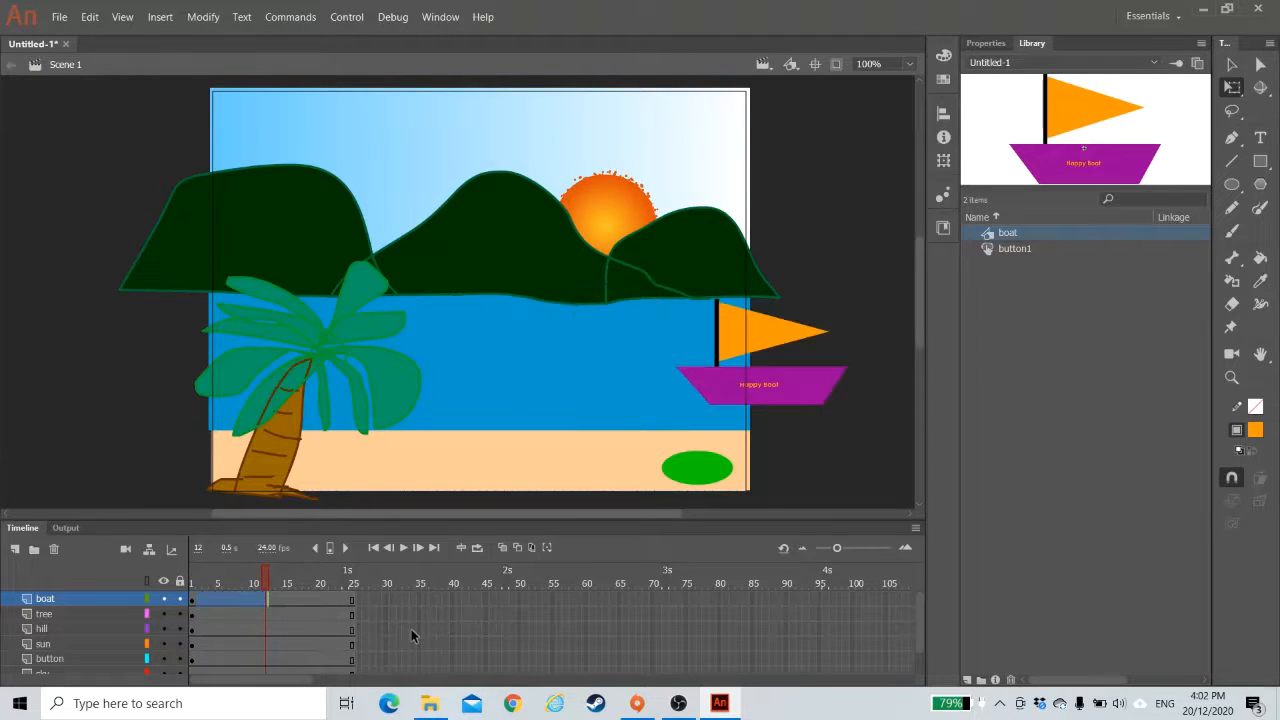
- In frame 1 of the boat layer, shift the boat slightly right and down at the water's right edge
left_click(322, 578)
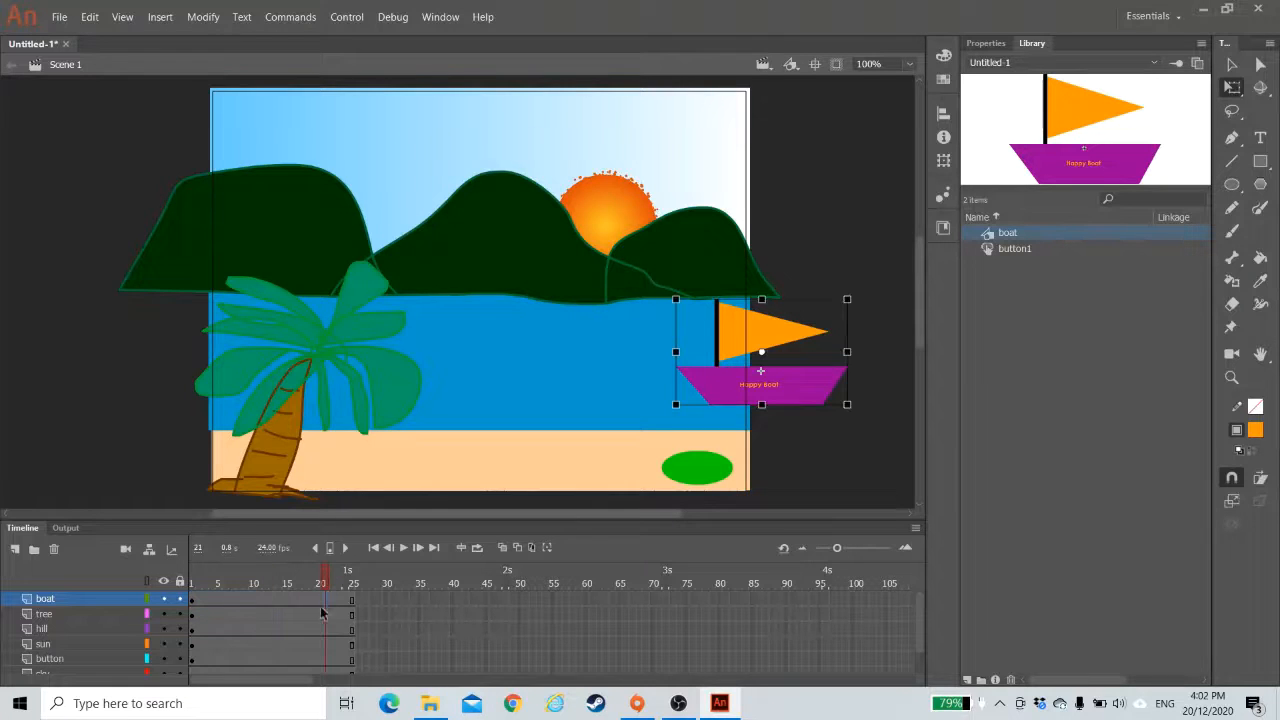
left_click(193, 600)
left_click(397, 531)
left_click_drag(718, 378, 754, 383)
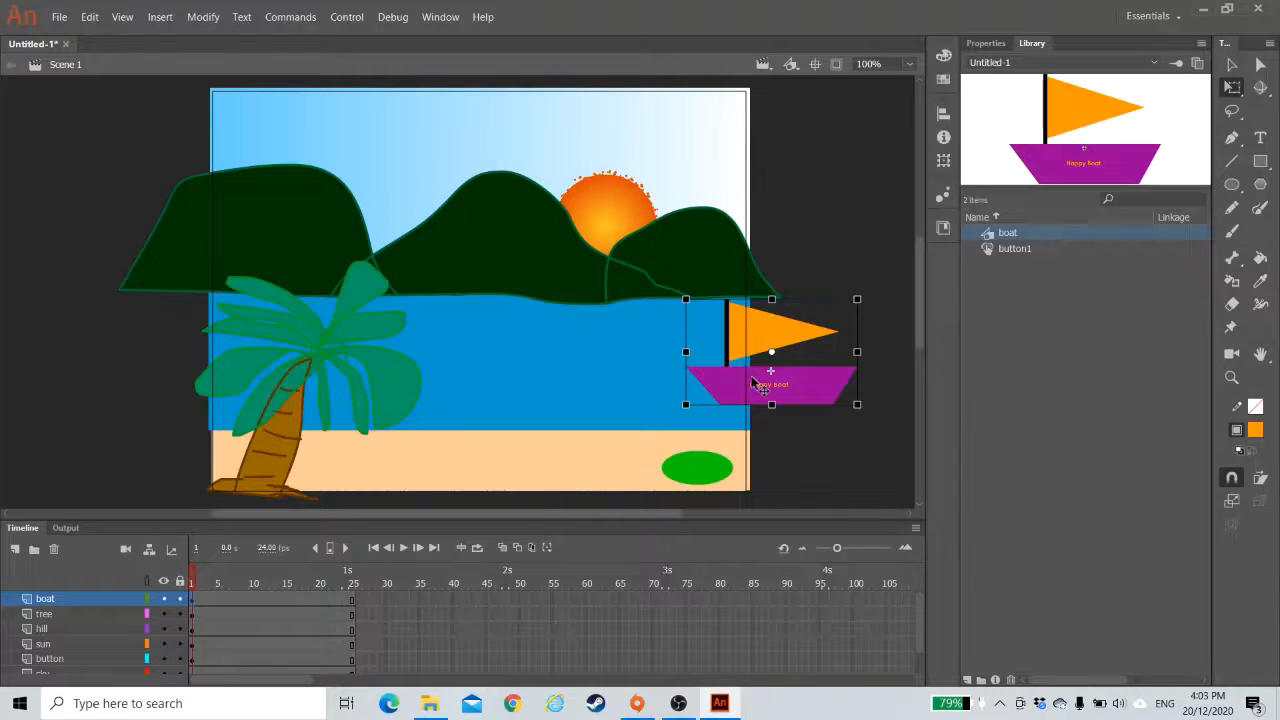
left_click_drag(795, 381, 795, 390)
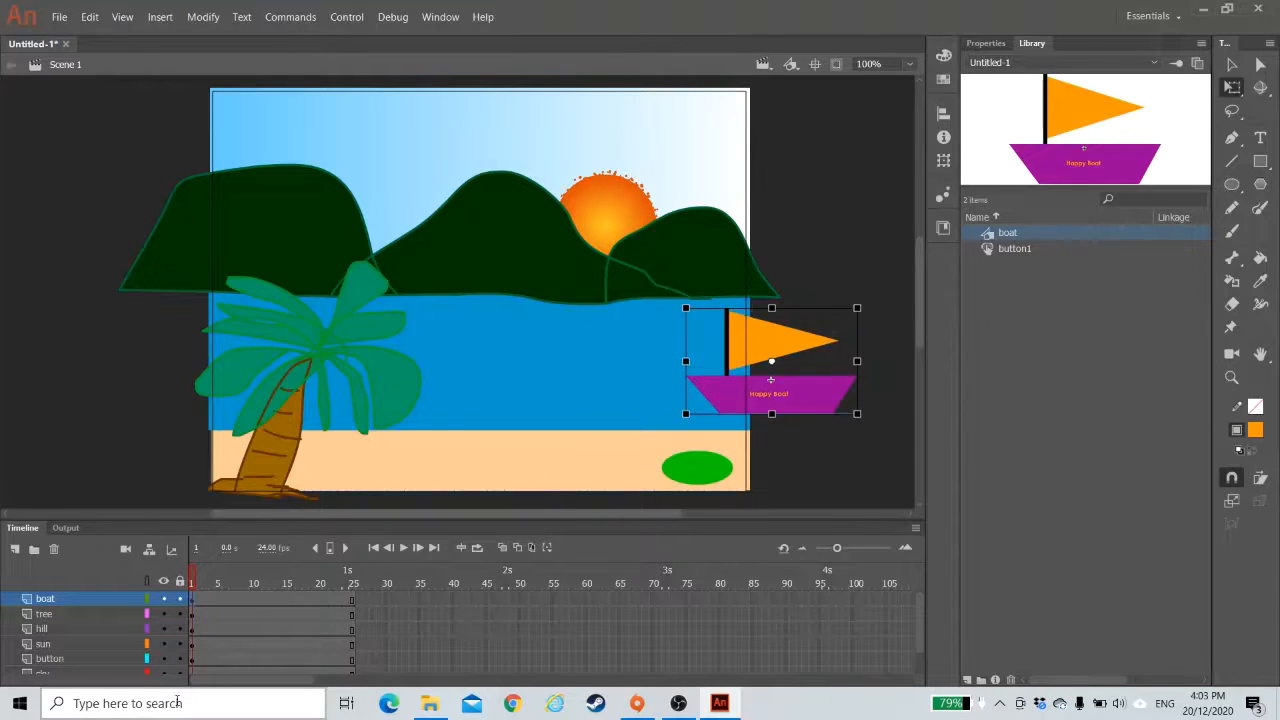
- In a new boat keyframe at frame 13, place the boat at the foot of the middle hill, shrunk to about half size
left_click(271, 605)
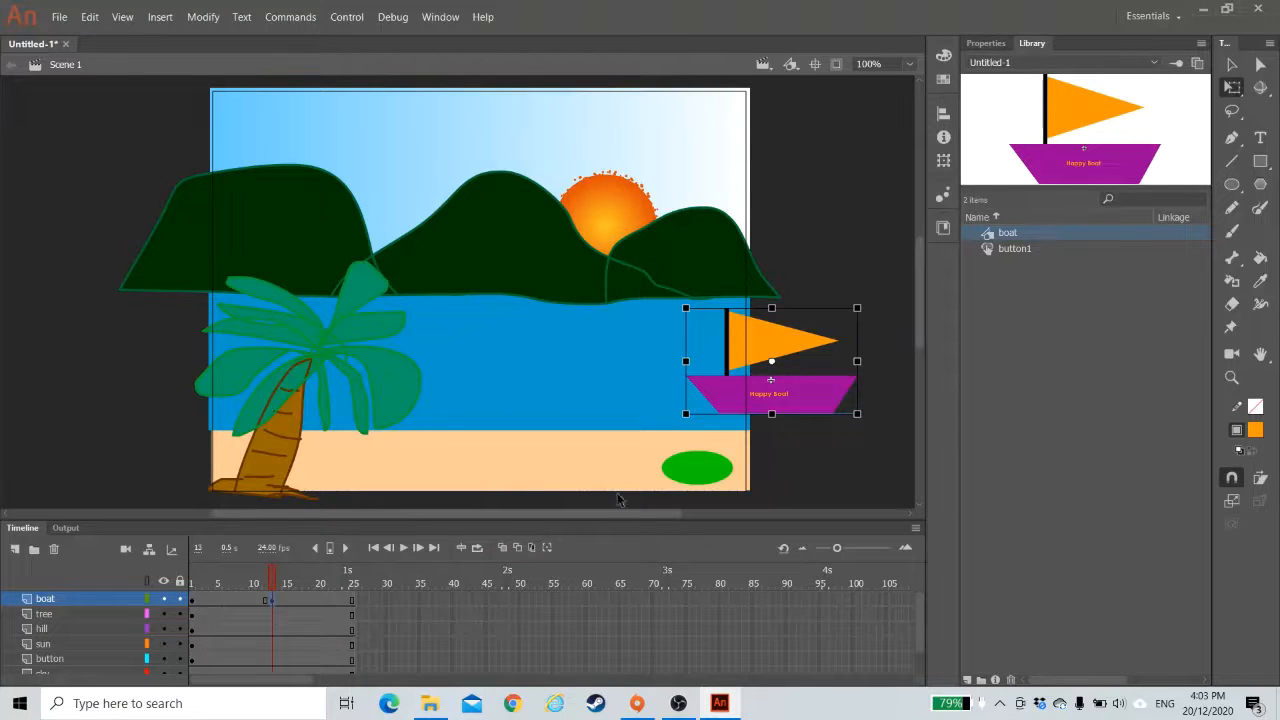
left_click_drag(800, 398, 553, 294)
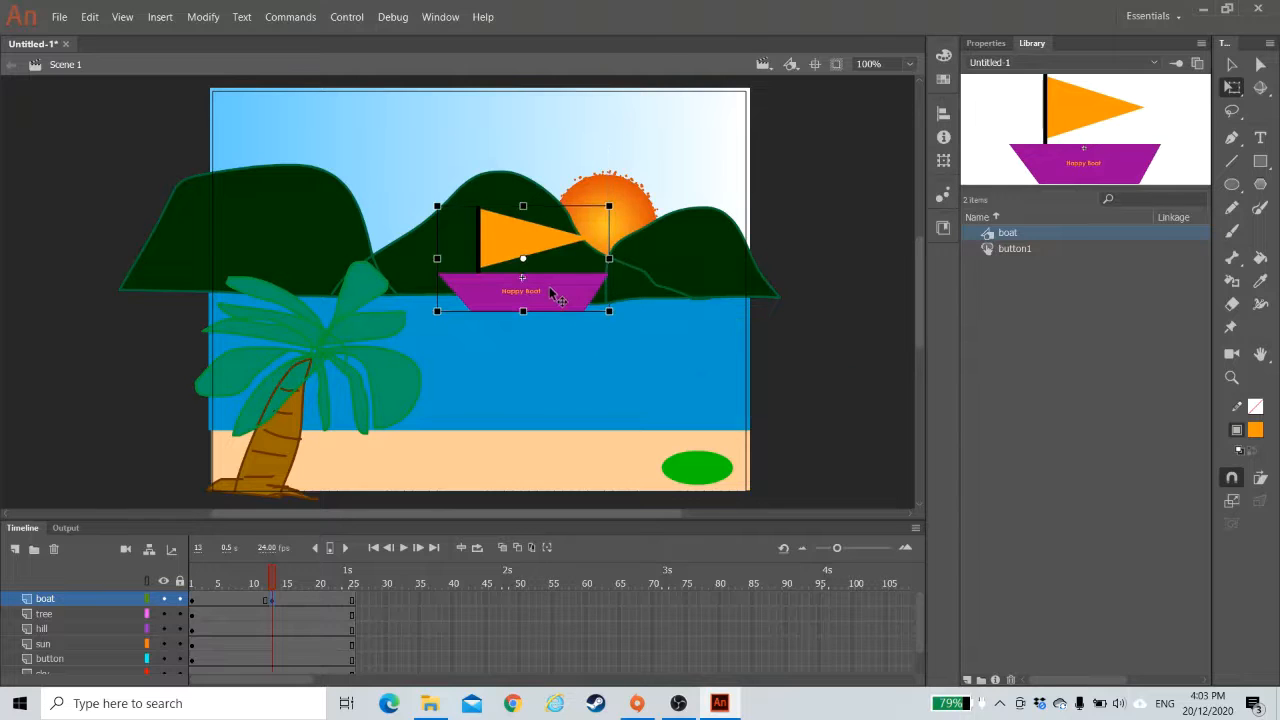
left_click_drag(610, 205, 578, 214)
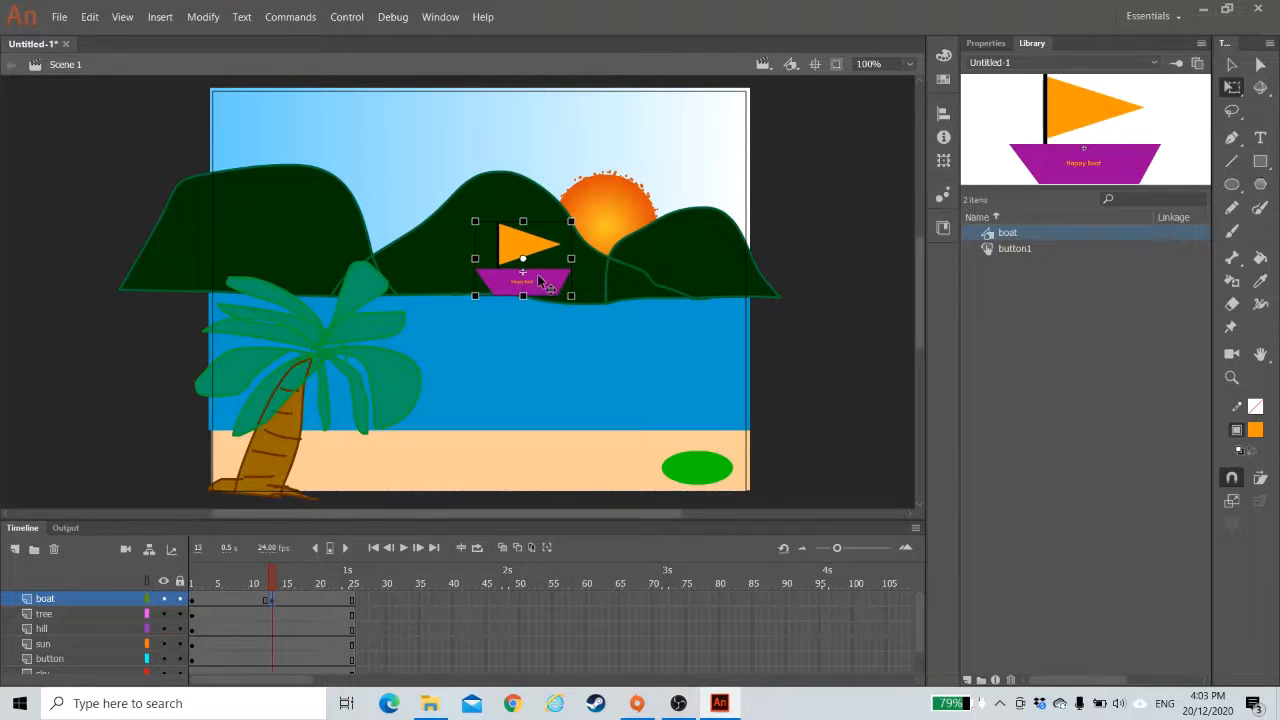
mouse_move(540, 283)
left_mouse_down()
mouse_move(514, 283)
mouse_move(517, 293)
mouse_move(519, 280)
left_mouse_up()
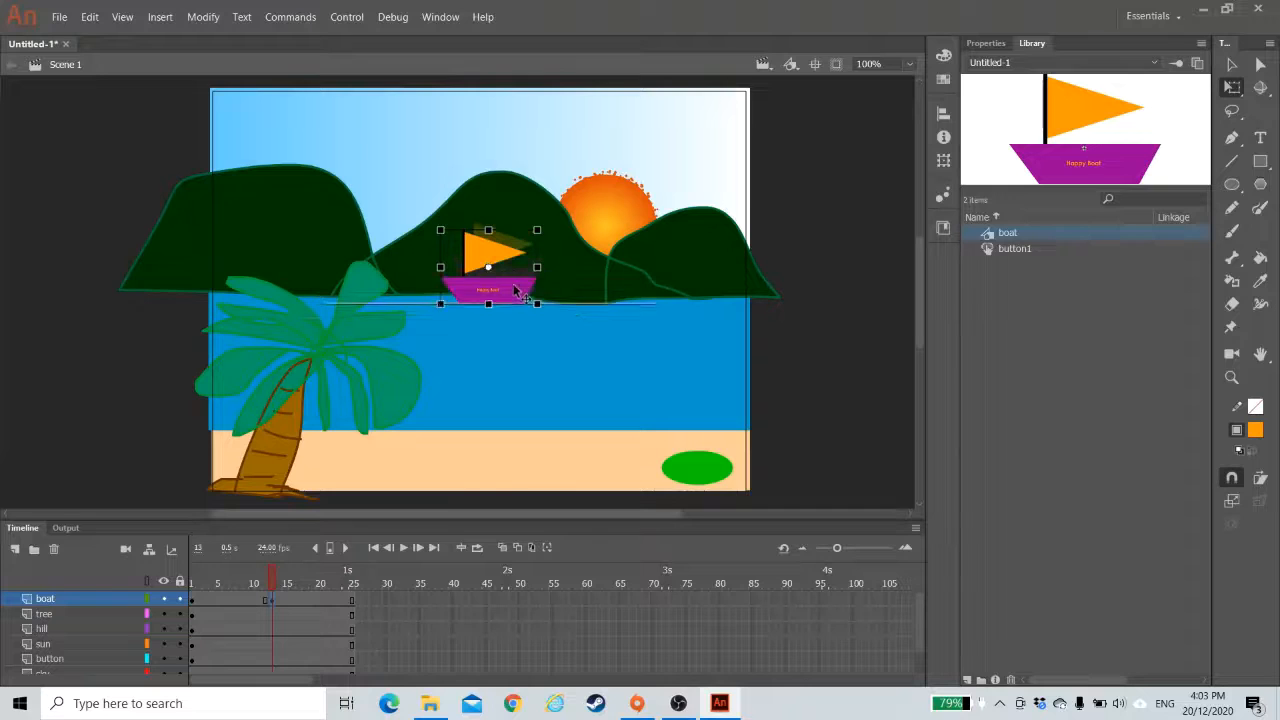
- In a new boat keyframe at frame 25, place the boat over the palm tree at the stage's left edge and enlarge it proportionally
left_click(352, 600)
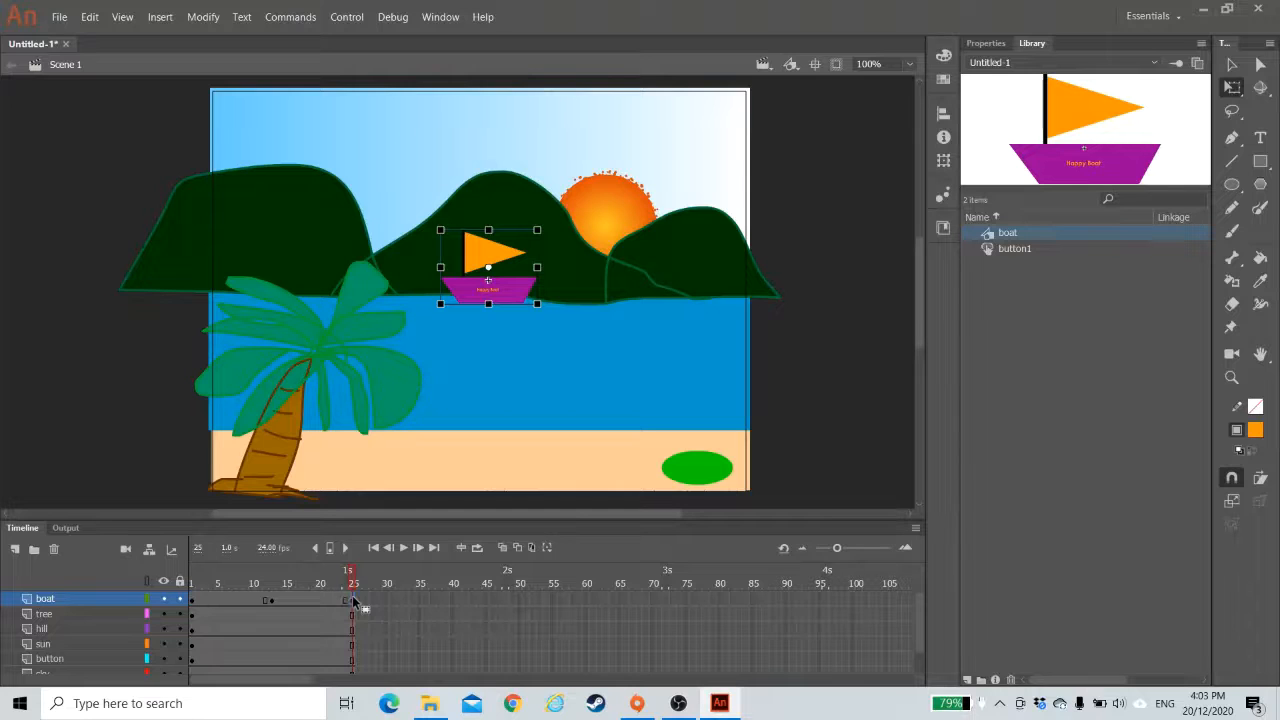
left_click_drag(462, 284, 224, 399)
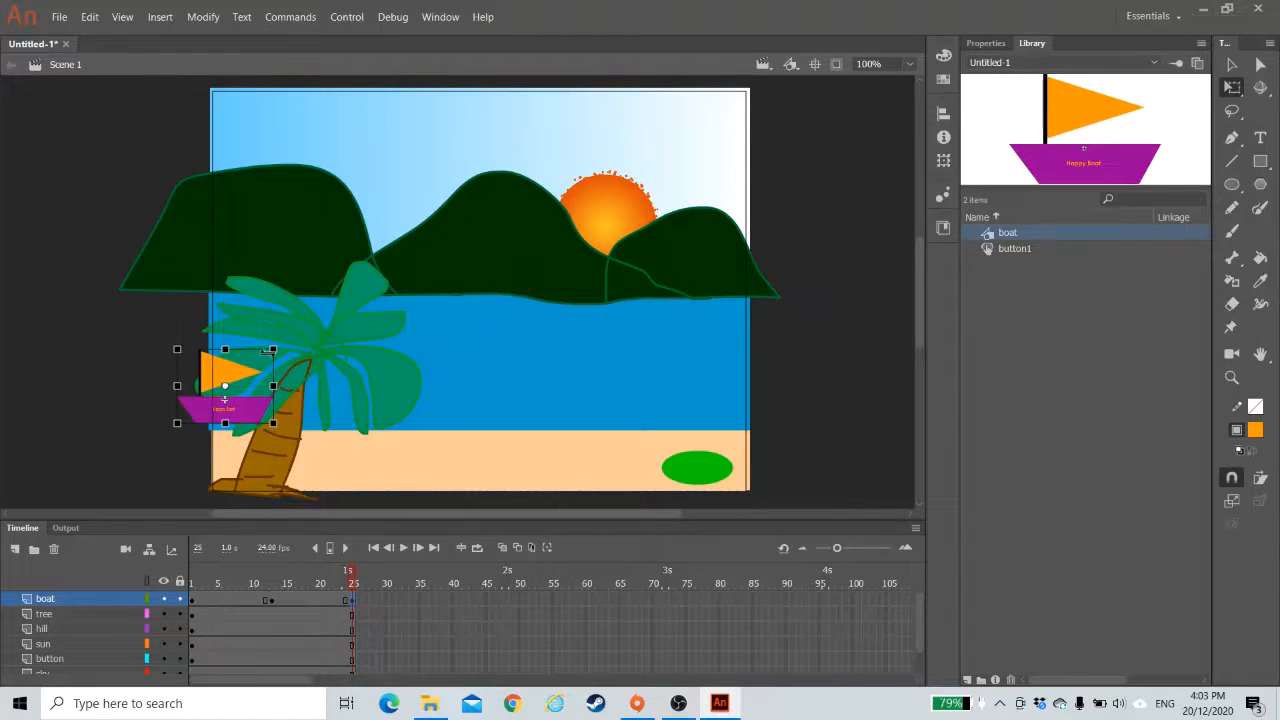
left_click(224, 399)
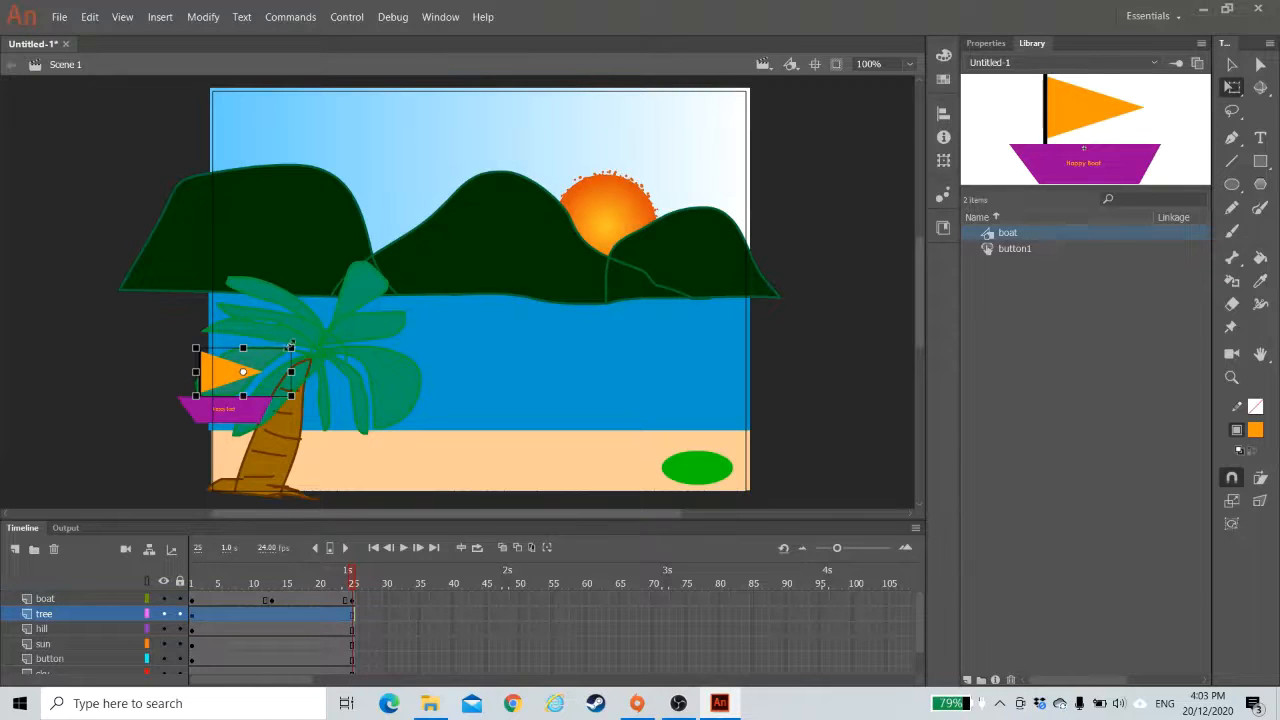
mouse_move(289, 345)
left_mouse_down()
mouse_move(305, 338)
mouse_move(293, 344)
left_mouse_up()
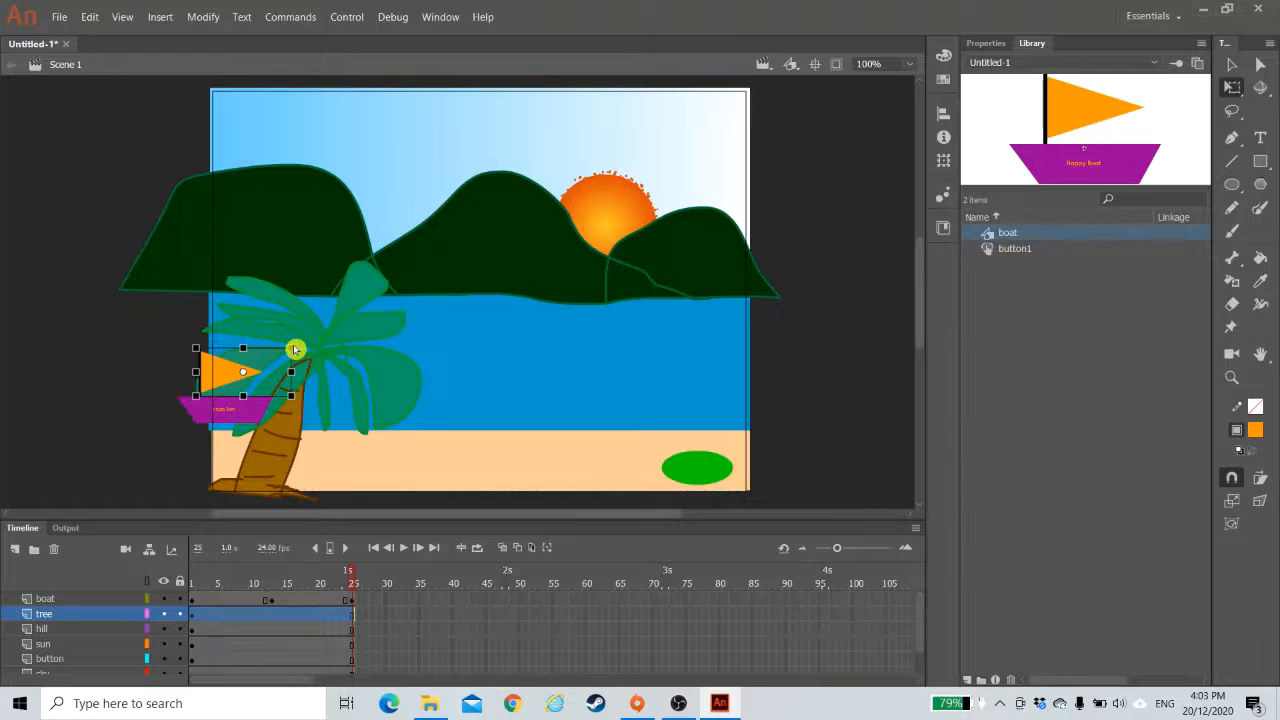
left_click(218, 422)
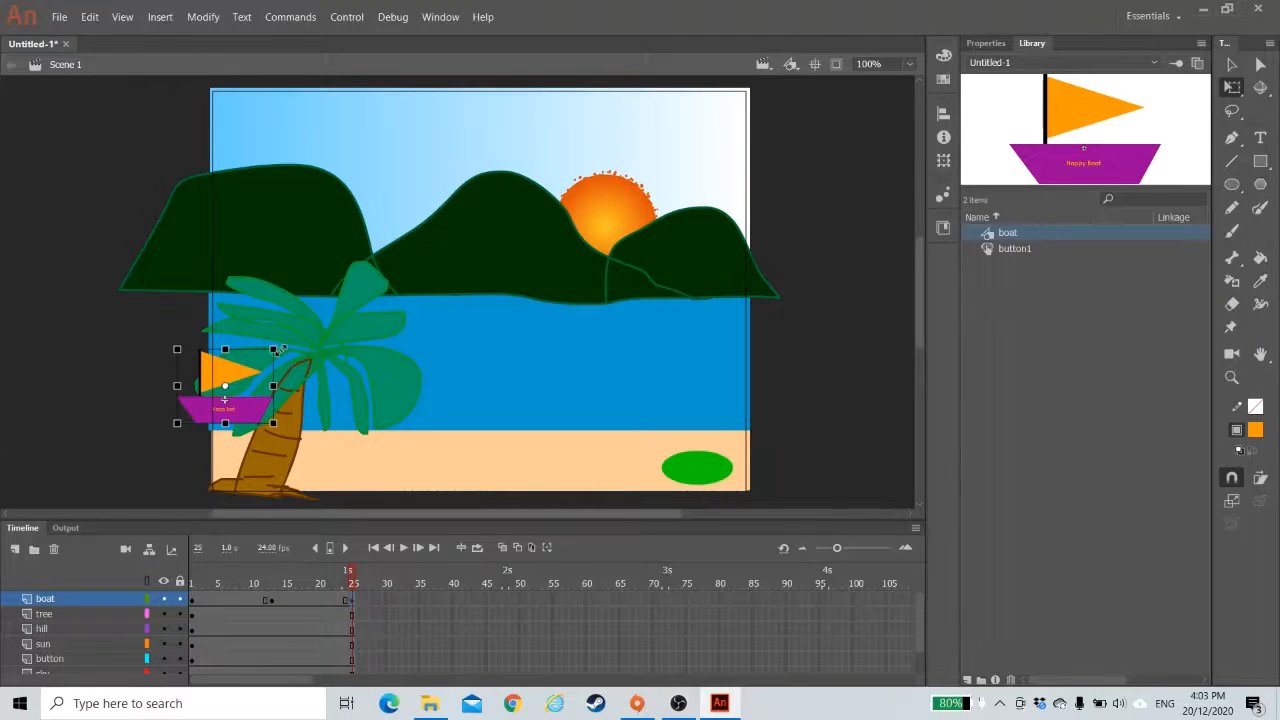
left_click_drag(275, 349, 305, 322)
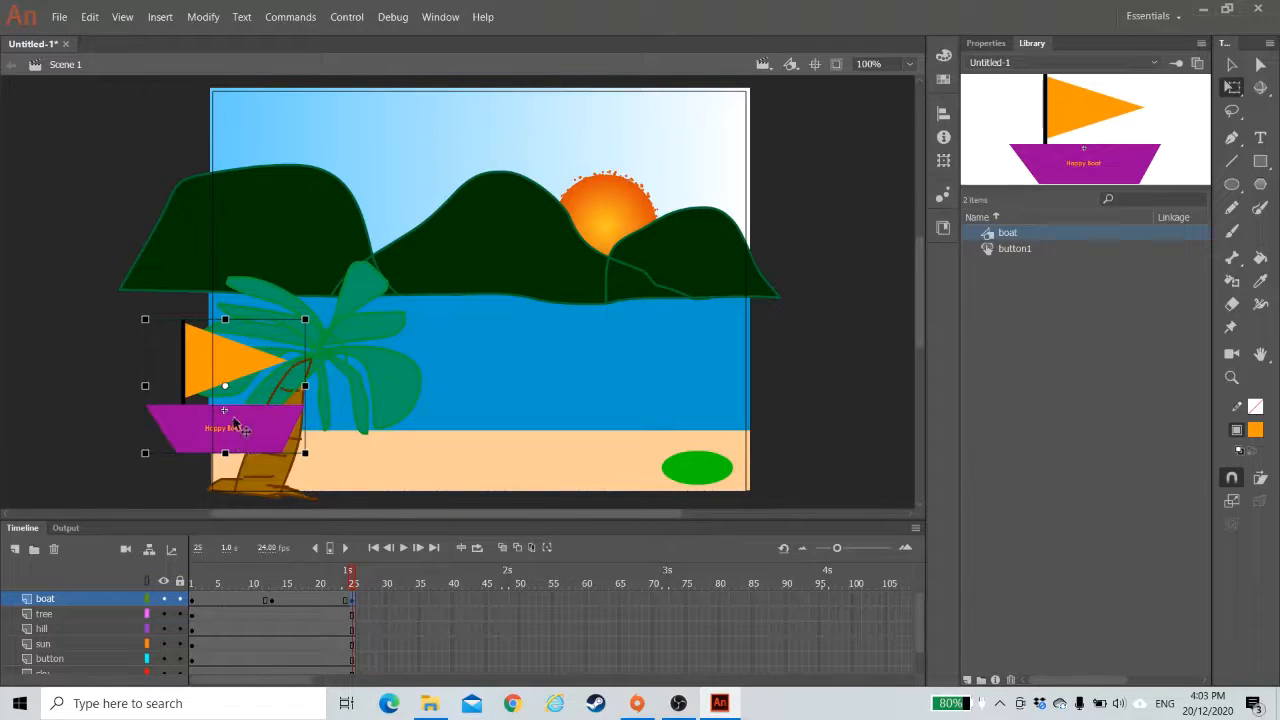
left_click_drag(248, 431, 261, 414)
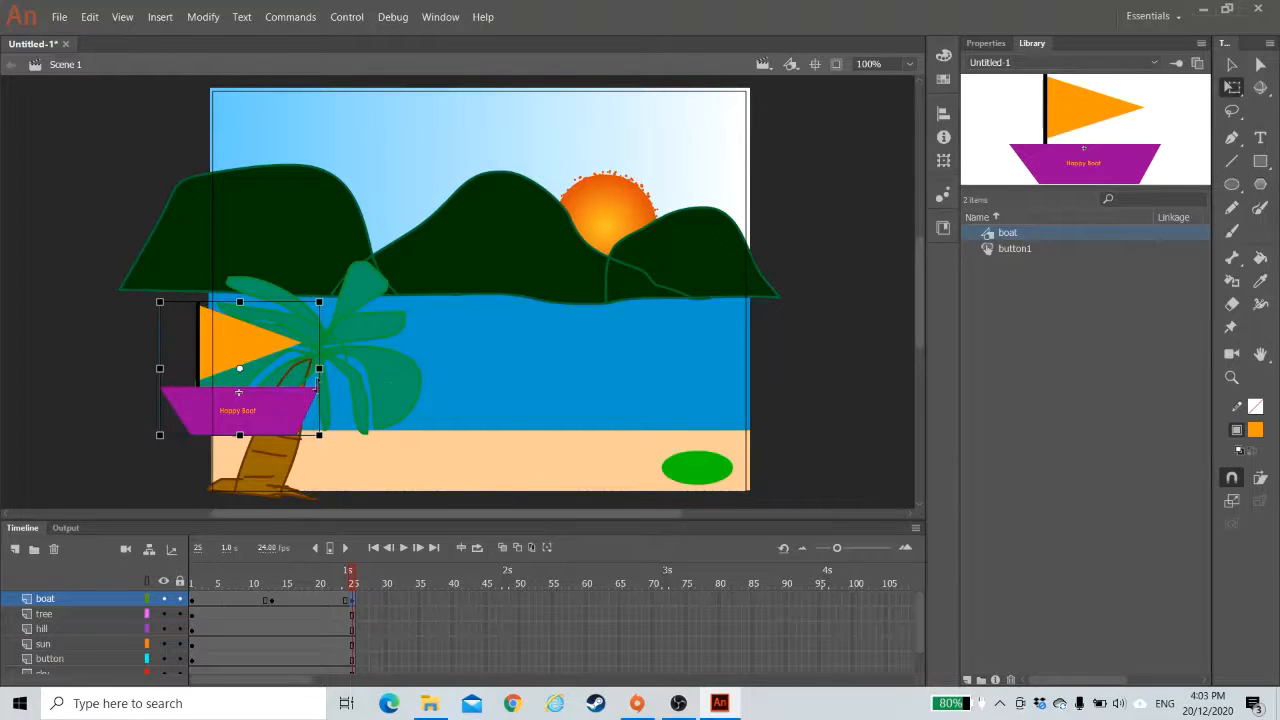
- Move the tree layer above the boat layer
left_click(86, 618)
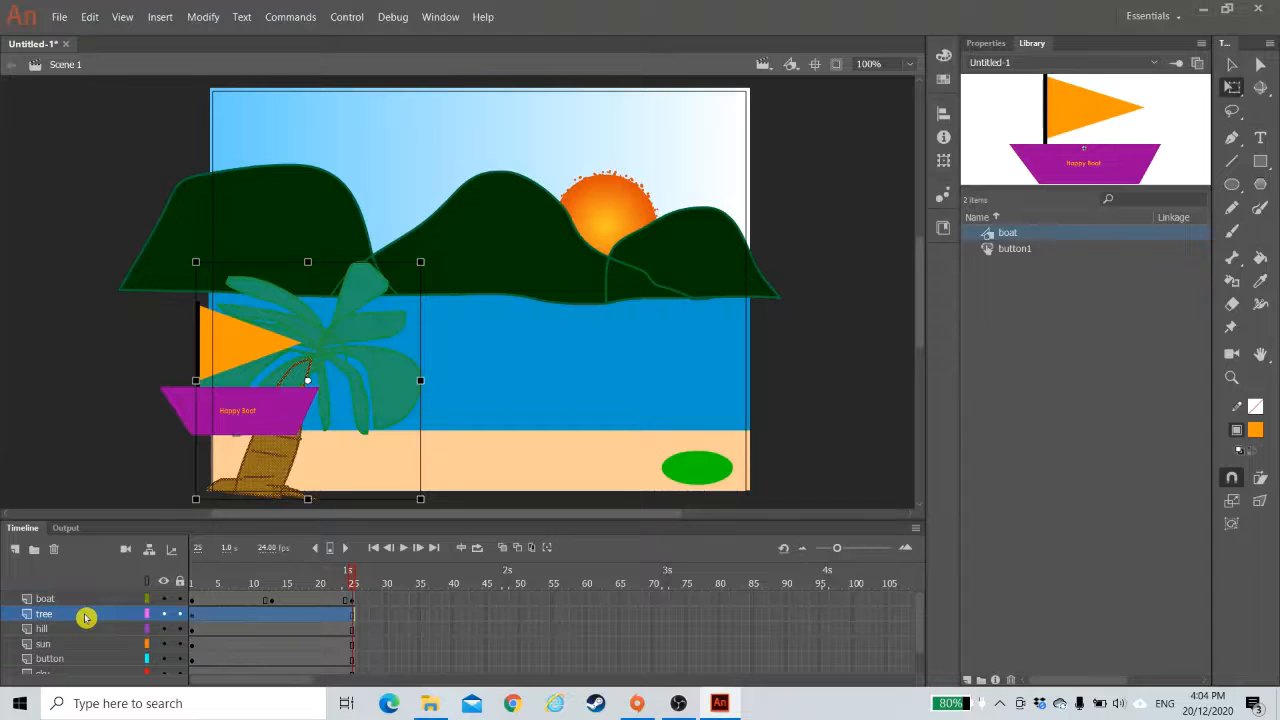
left_click_drag(86, 618, 86, 590)
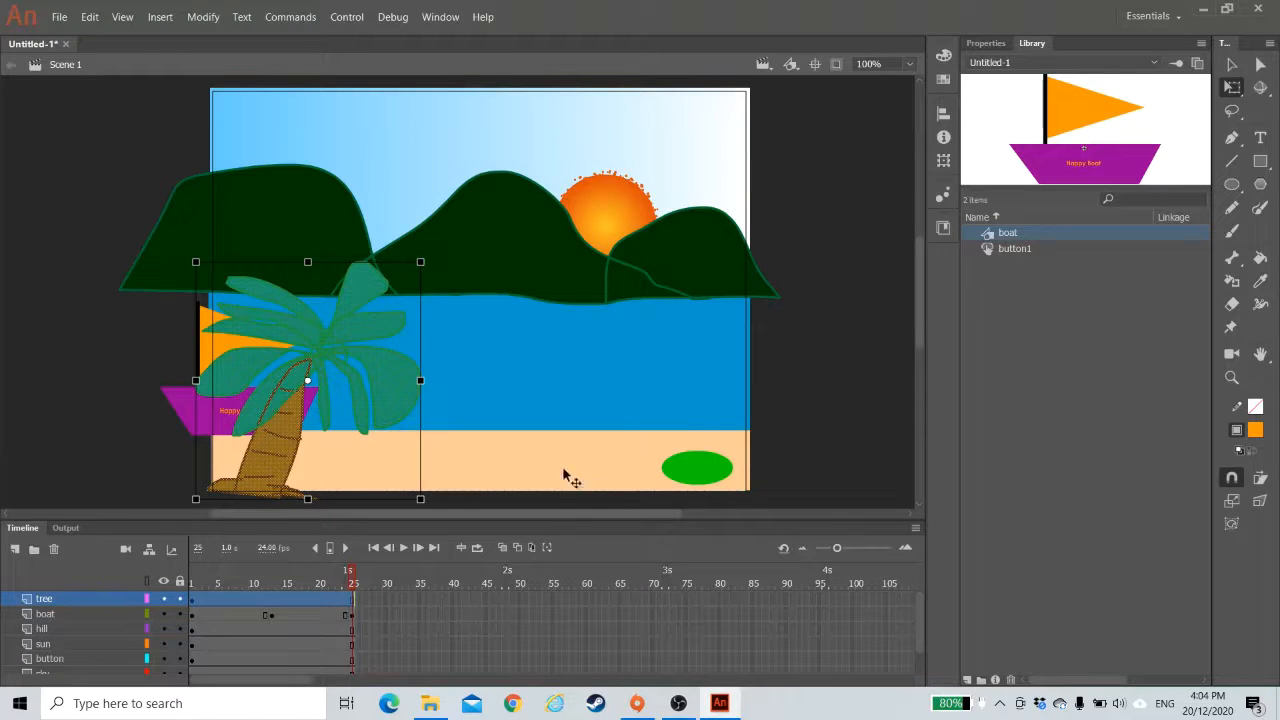
- Deselect the tree and play back the boat's keyframes to check how it jumps between positions
left_click(88, 440)
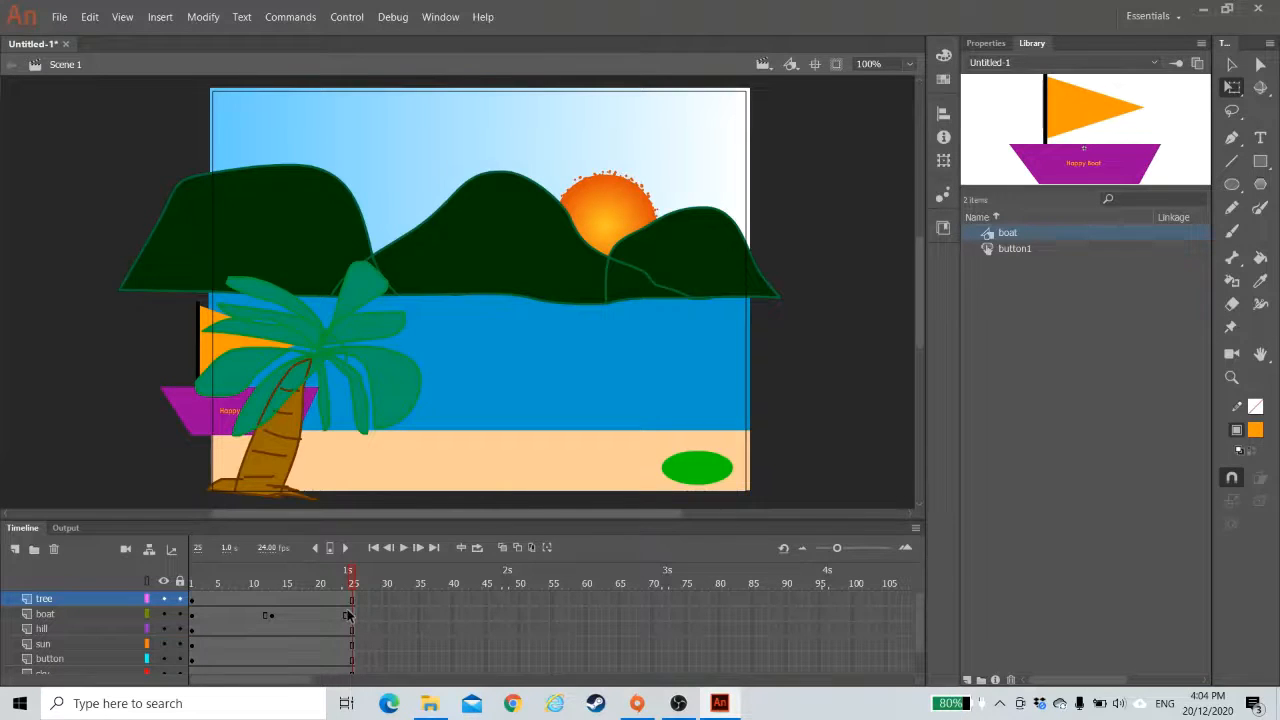
key("Return")
key("Return")
key("Return")
- Create classic tweens from the boat layer's keyframes at frames 1, 13 and 25, and preview the boat's motion
left_click(195, 620)
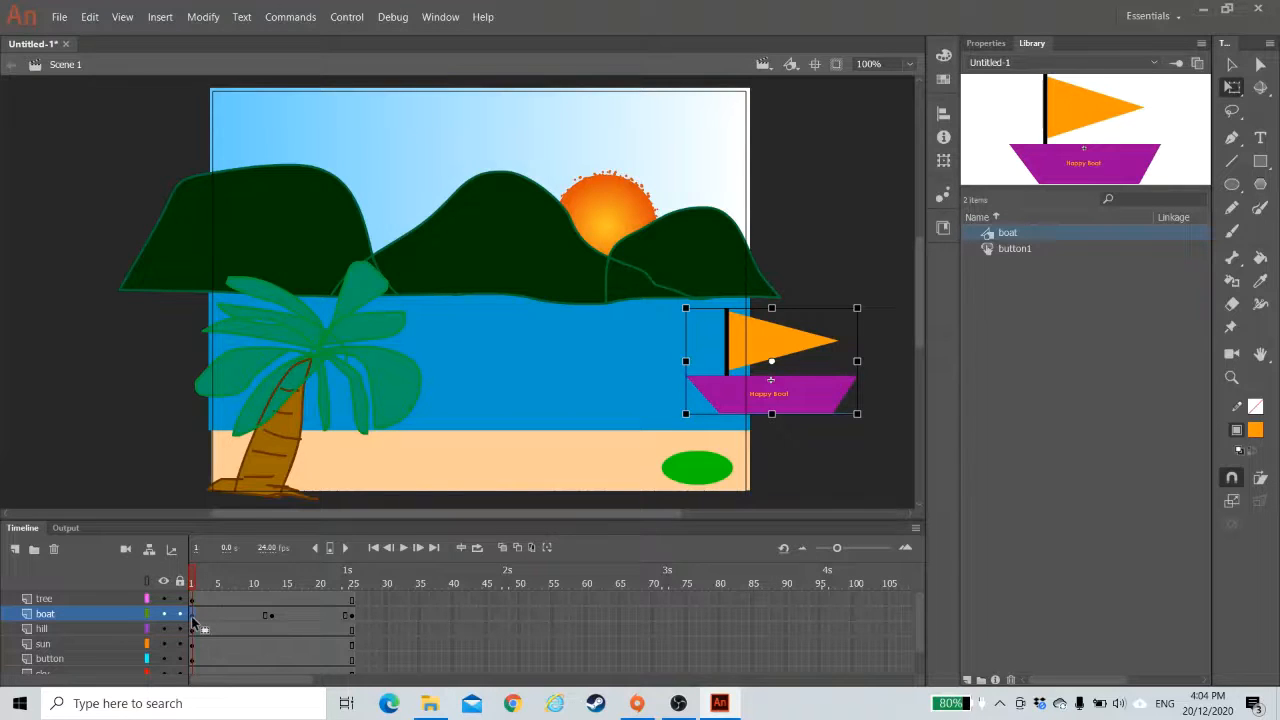
right_click(193, 617)
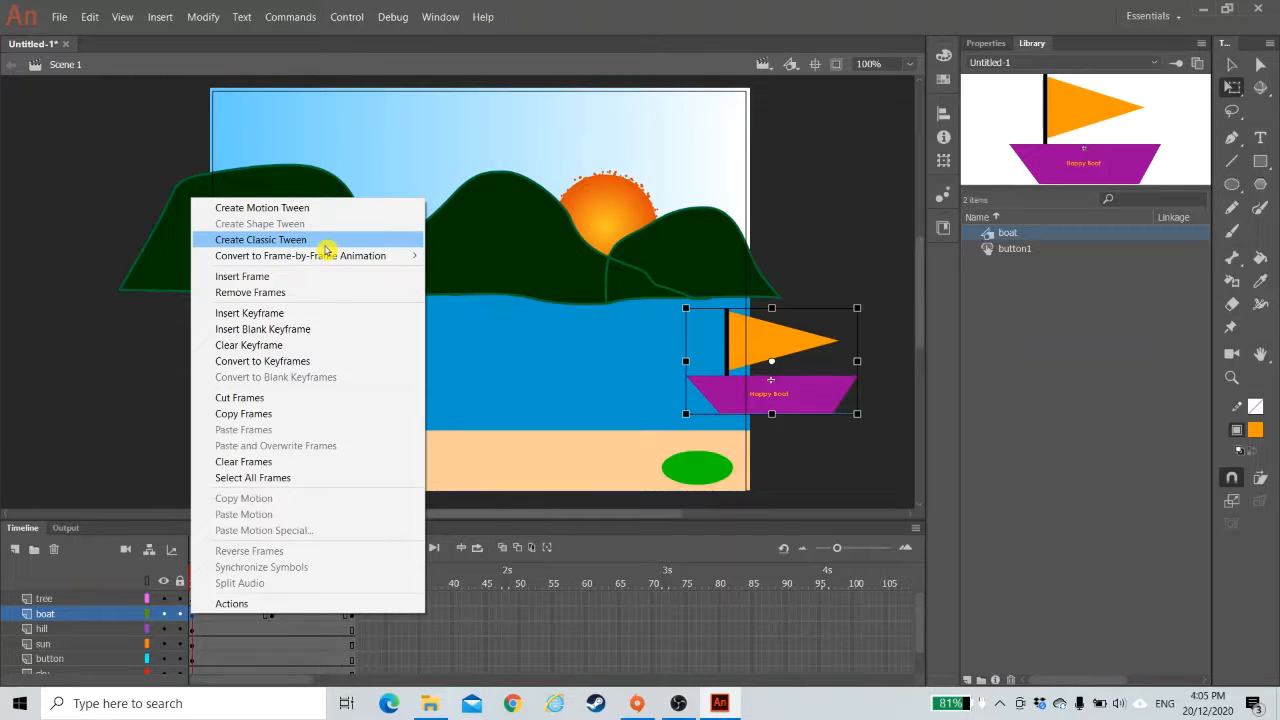
left_click(325, 243)
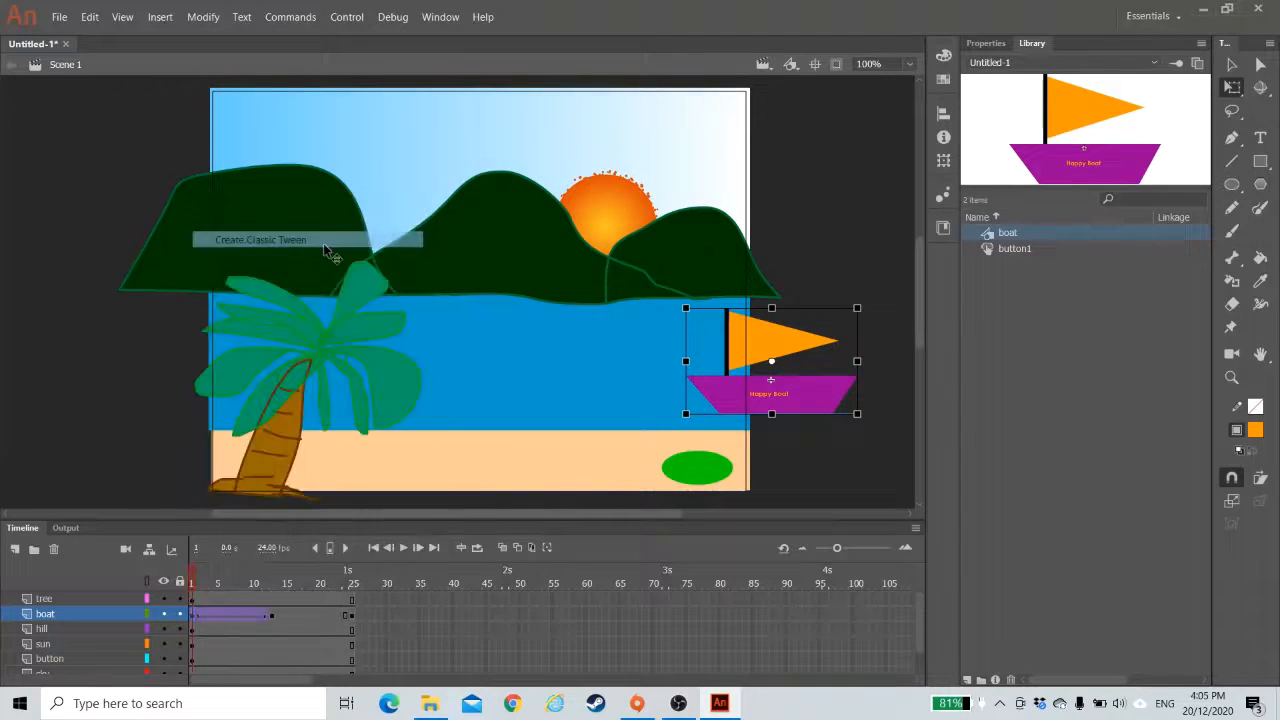
left_click(273, 613)
right_click(273, 613)
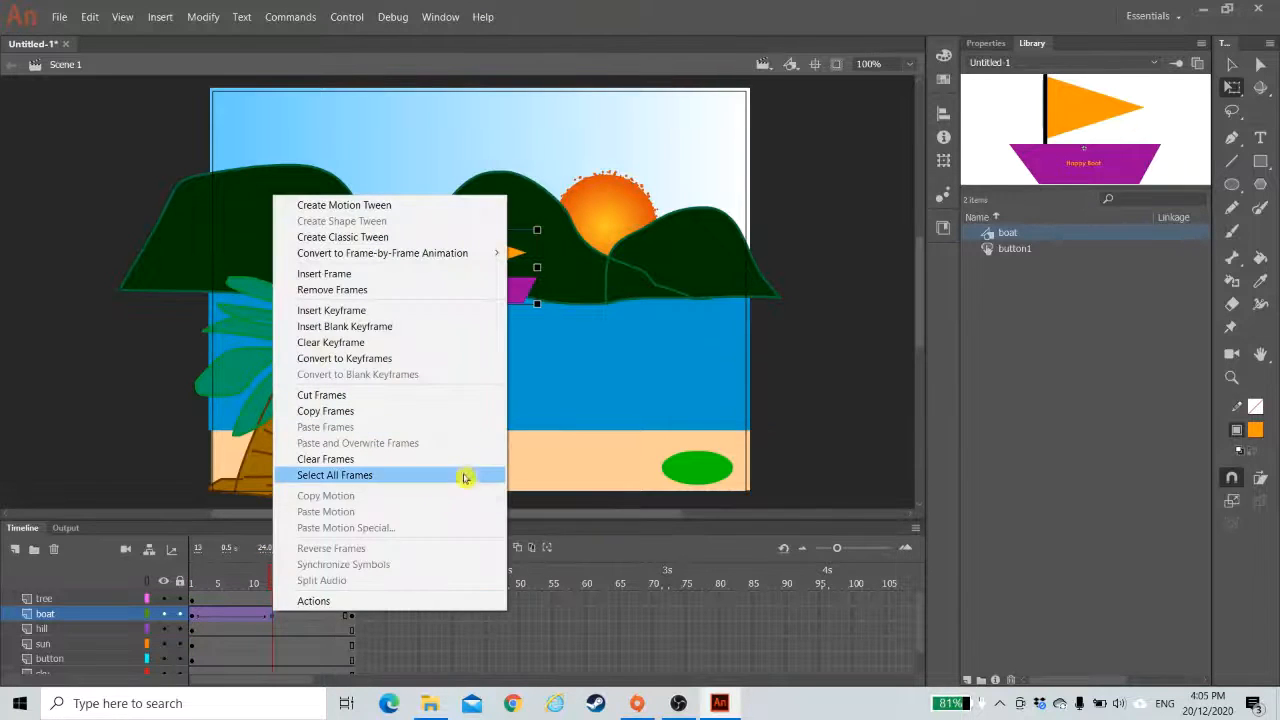
left_click(443, 246)
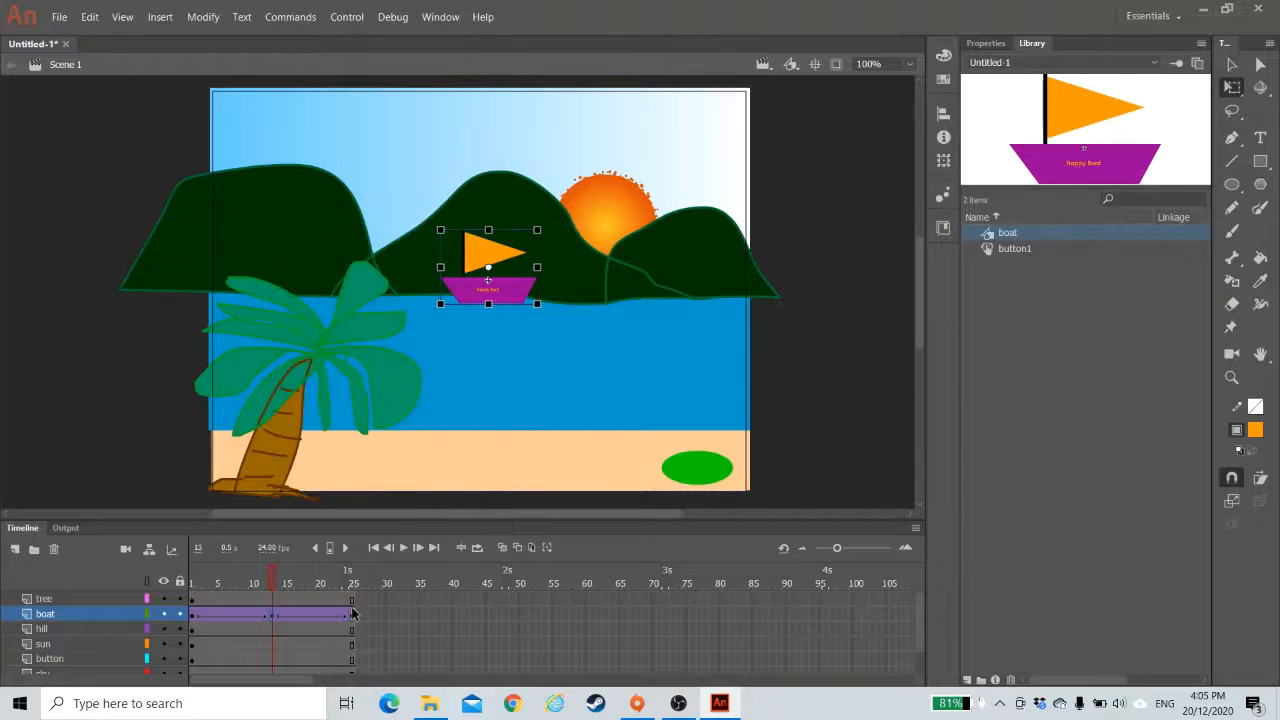
right_click(352, 614)
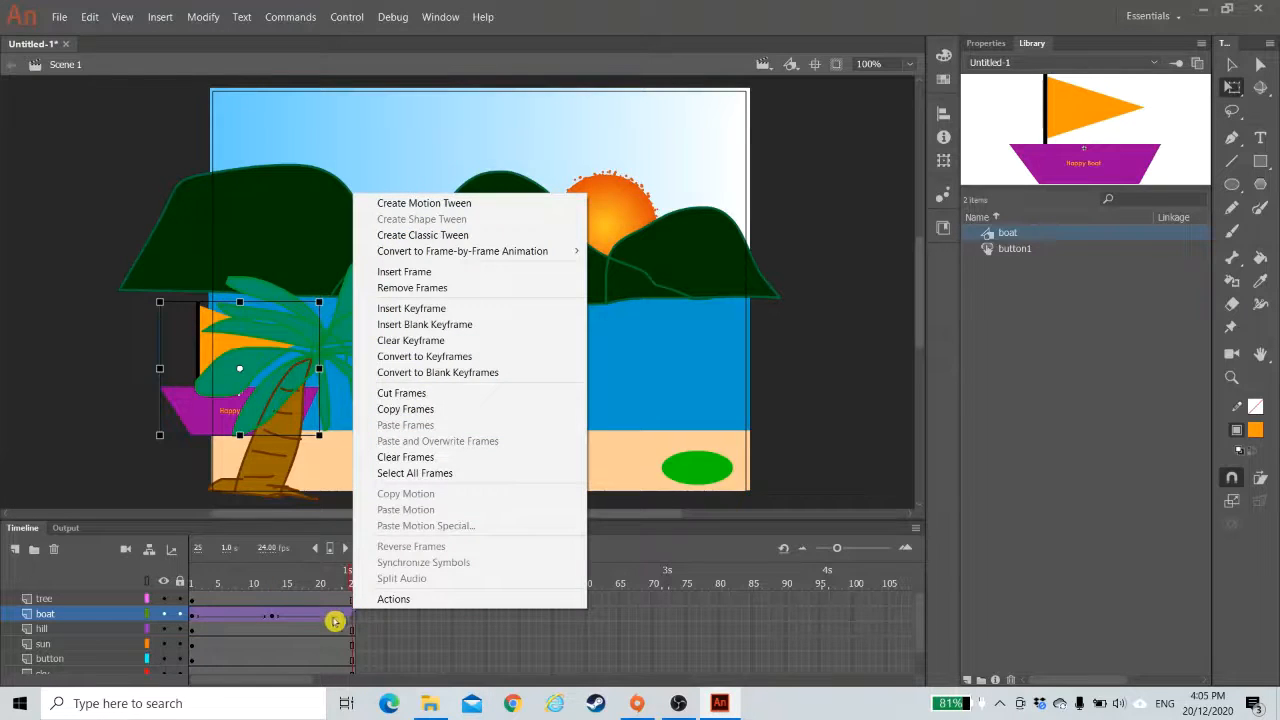
left_click(518, 235)
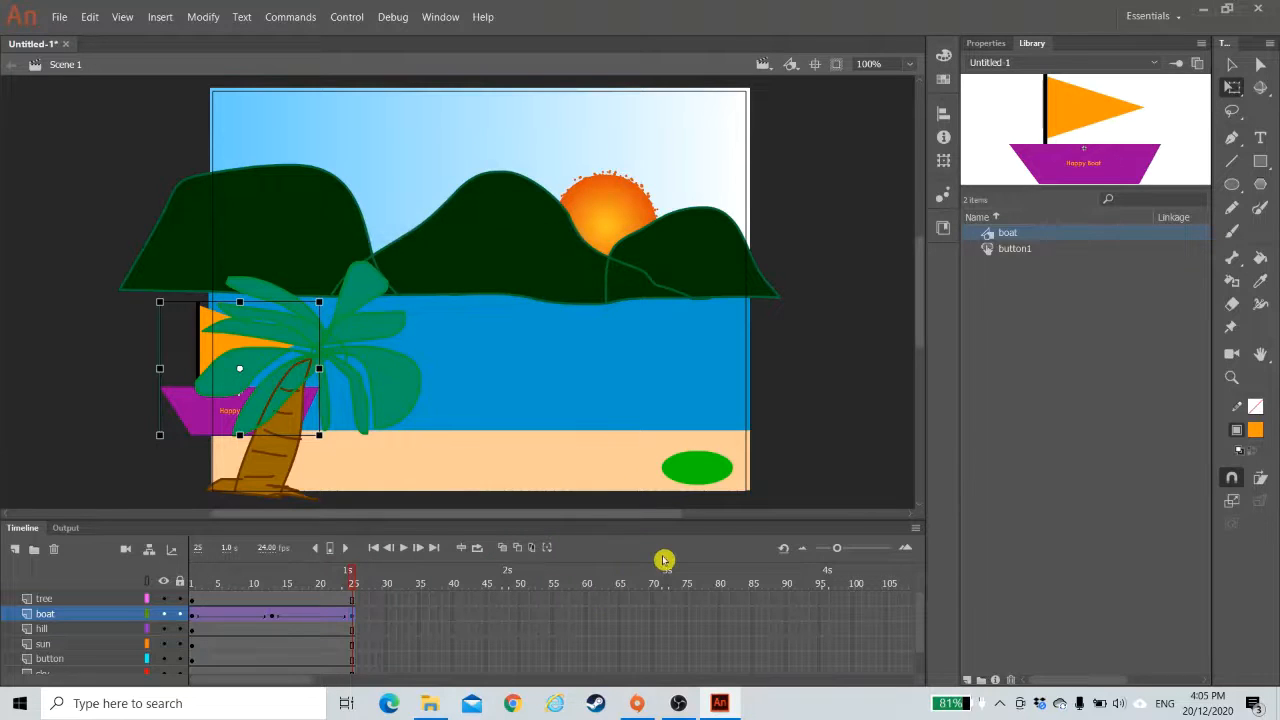
key("Return")
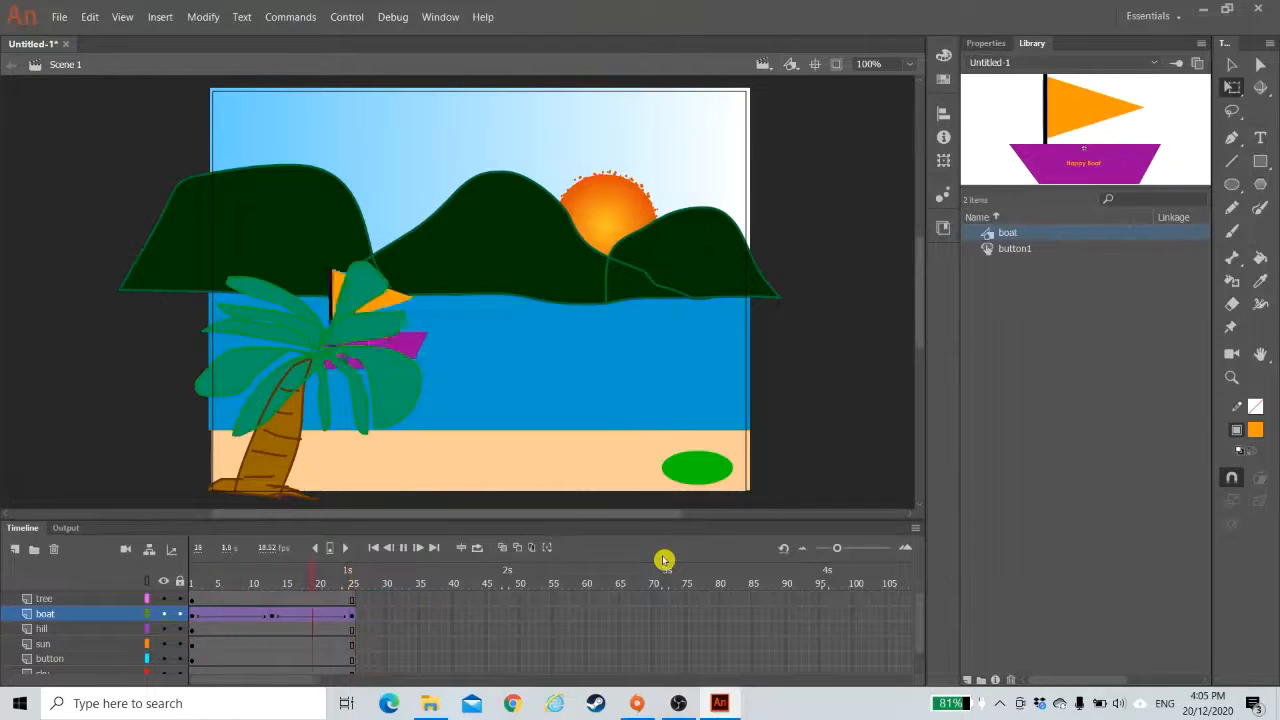
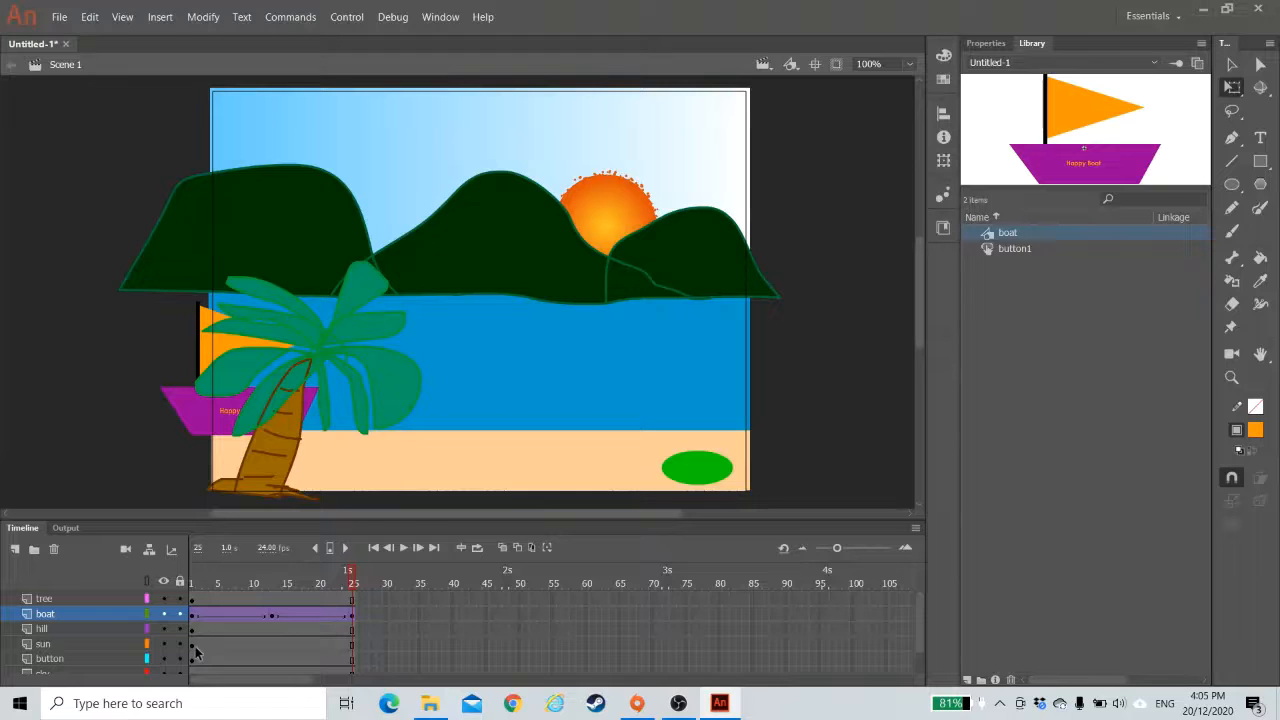
- In a new sun keyframe at frame 25, raise the sun clear above the hills and slightly to the right
left_click(351, 645)
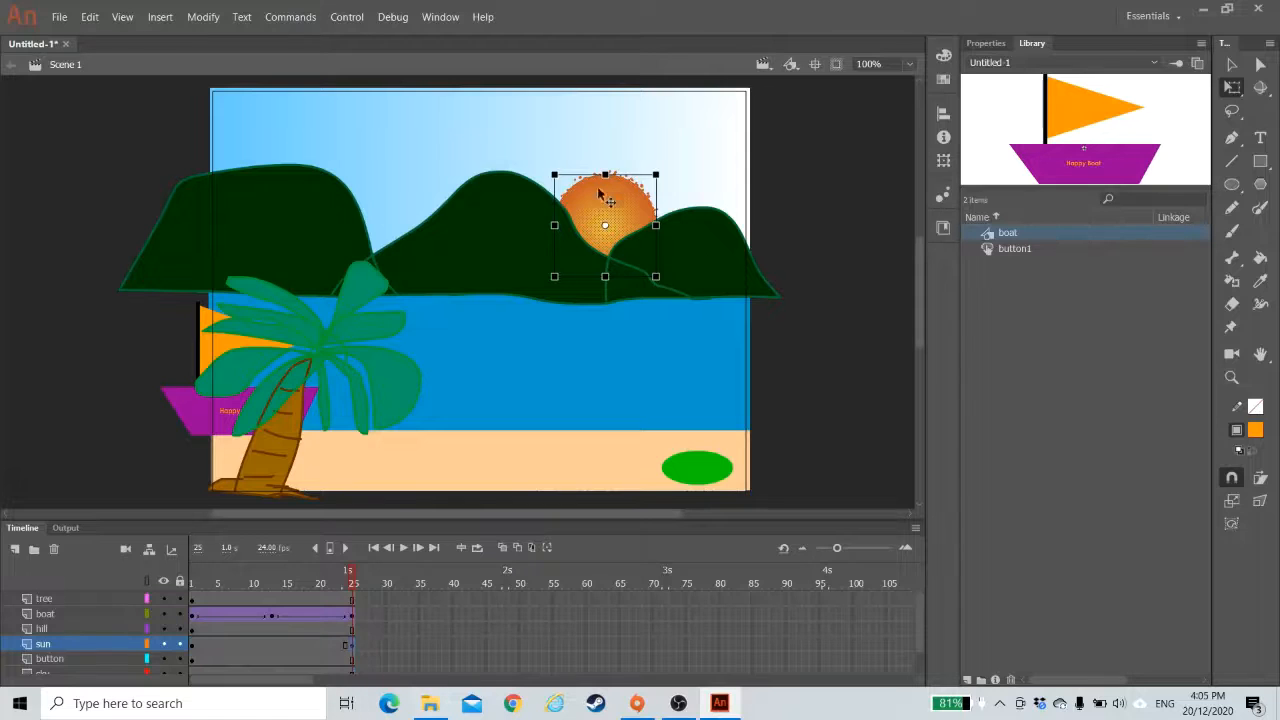
left_click(359, 591)
left_click_drag(612, 222, 634, 170)
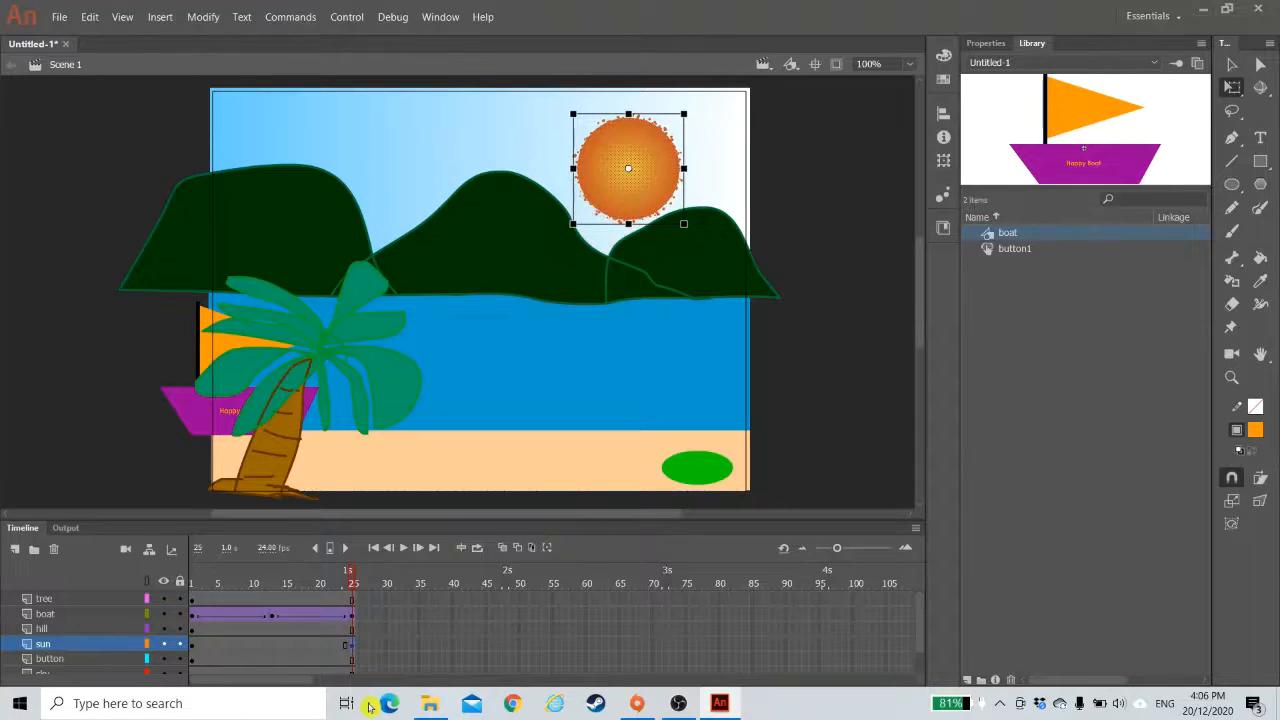
- Create classic tweens on the sun layer from its keyframes at frames 1 and 25, accepting the conversion to symbols
left_click(195, 651)
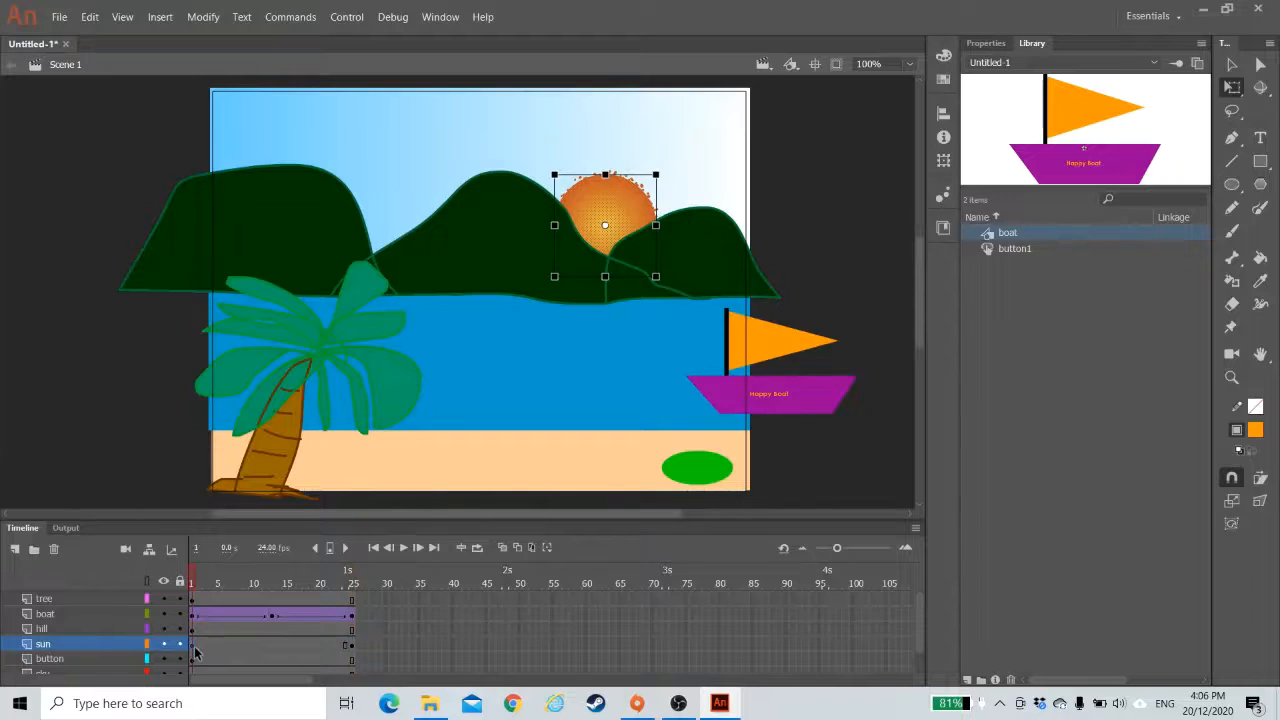
right_click(195, 651)
left_click(365, 281)
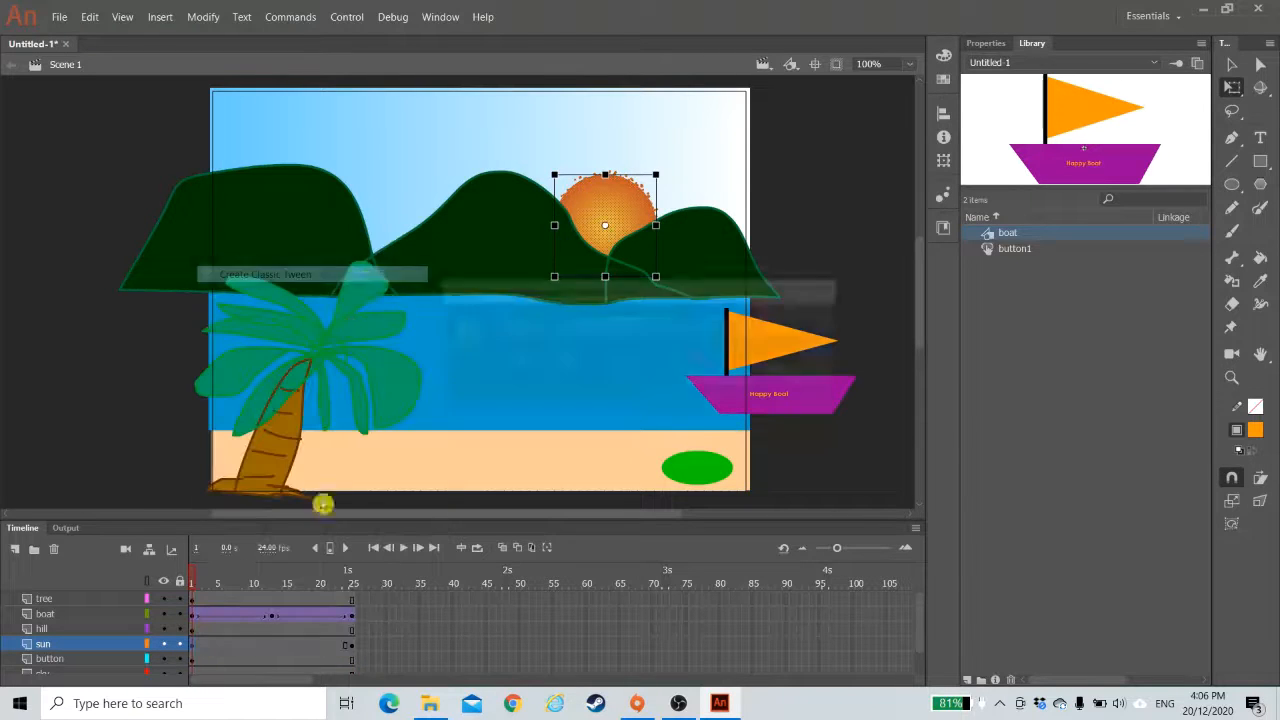
left_click(741, 385)
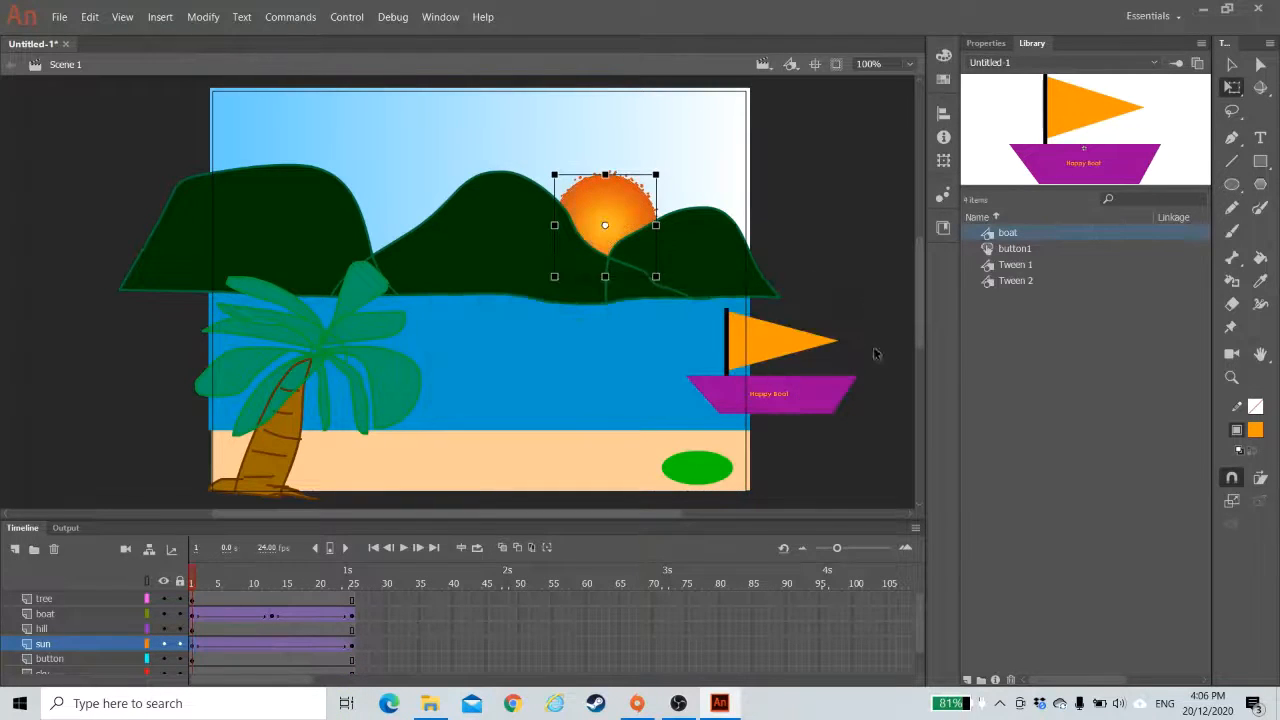
left_click(352, 651)
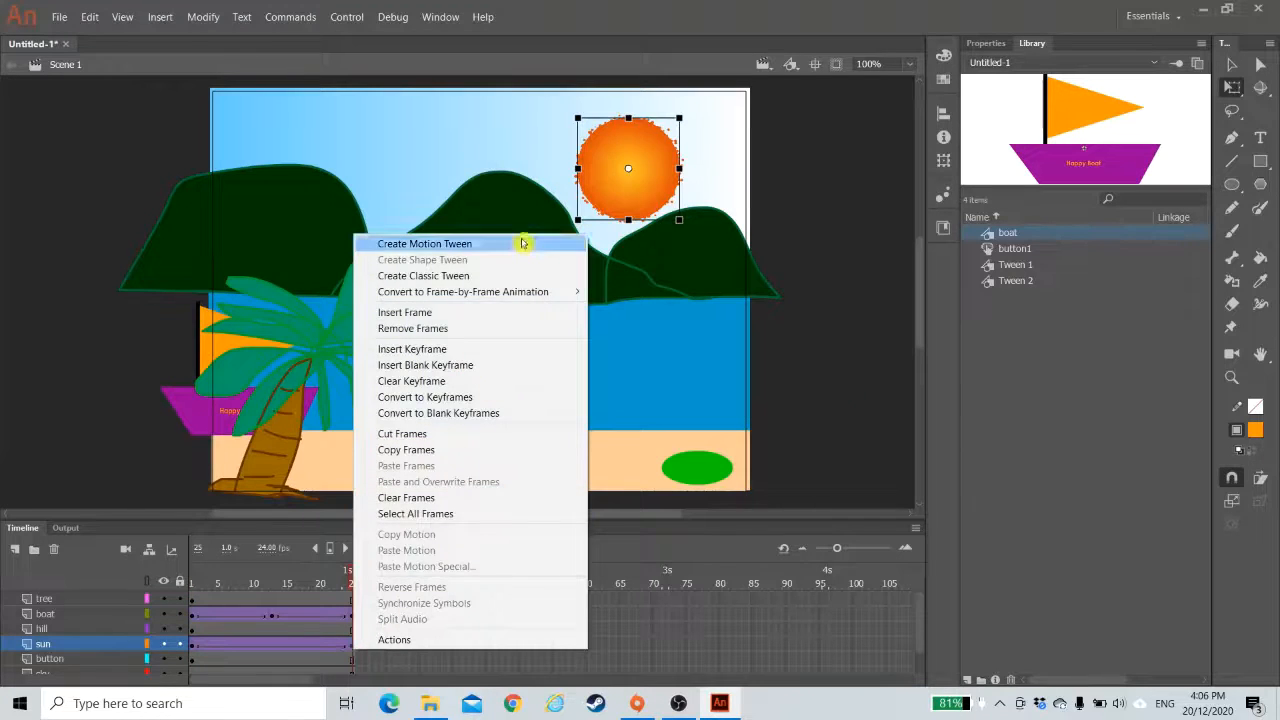
left_click(494, 279)
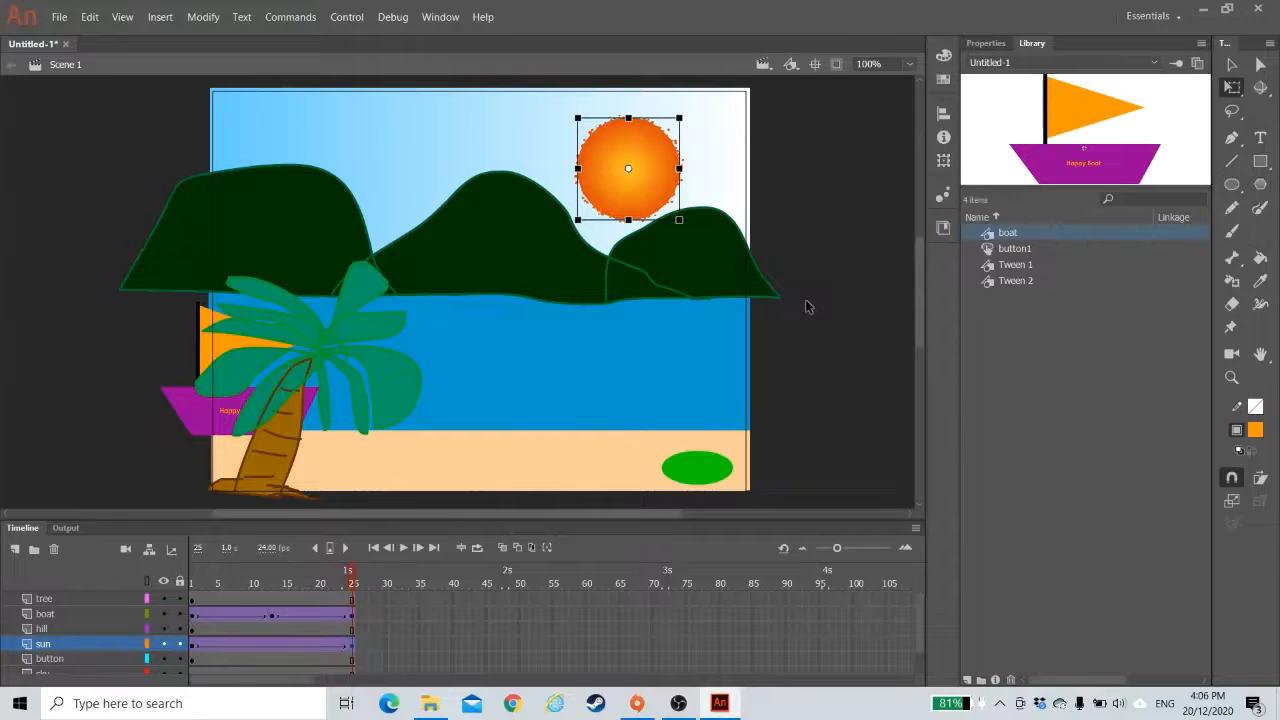
- Play back the 25-frame animation to check the sailing boat and rising sun together
key("Return")
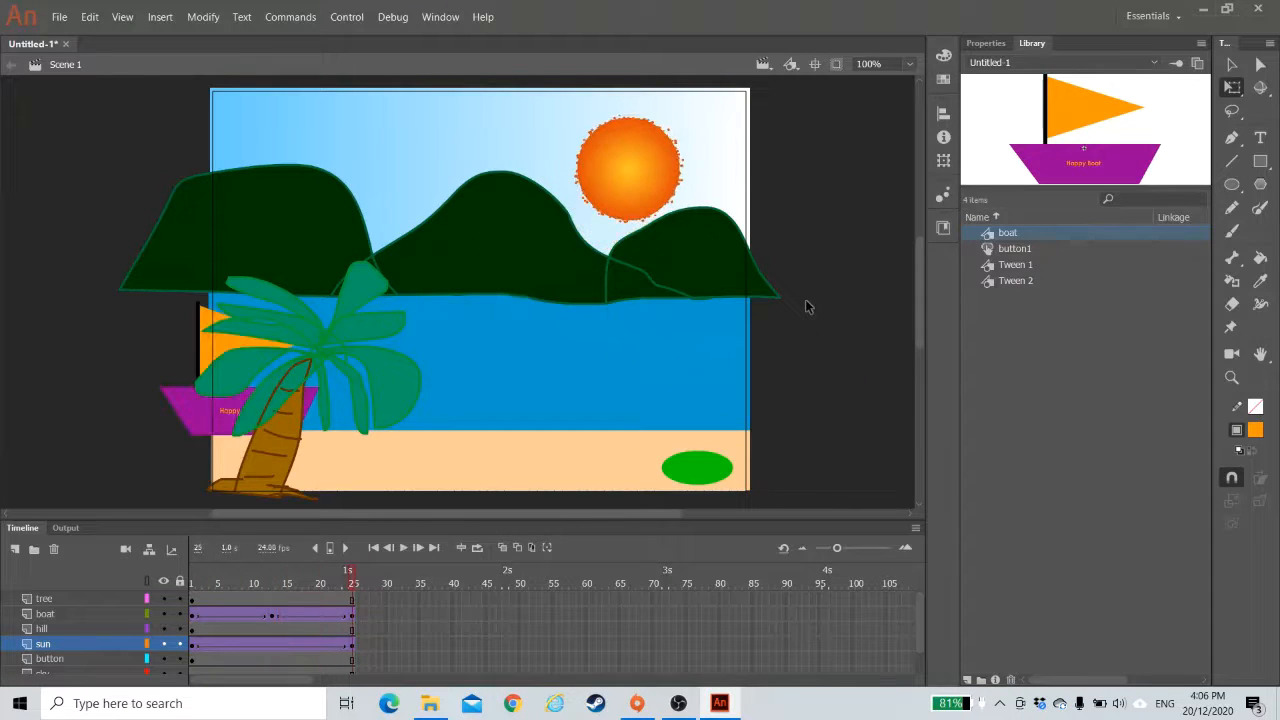
key("Return")
key("Return")
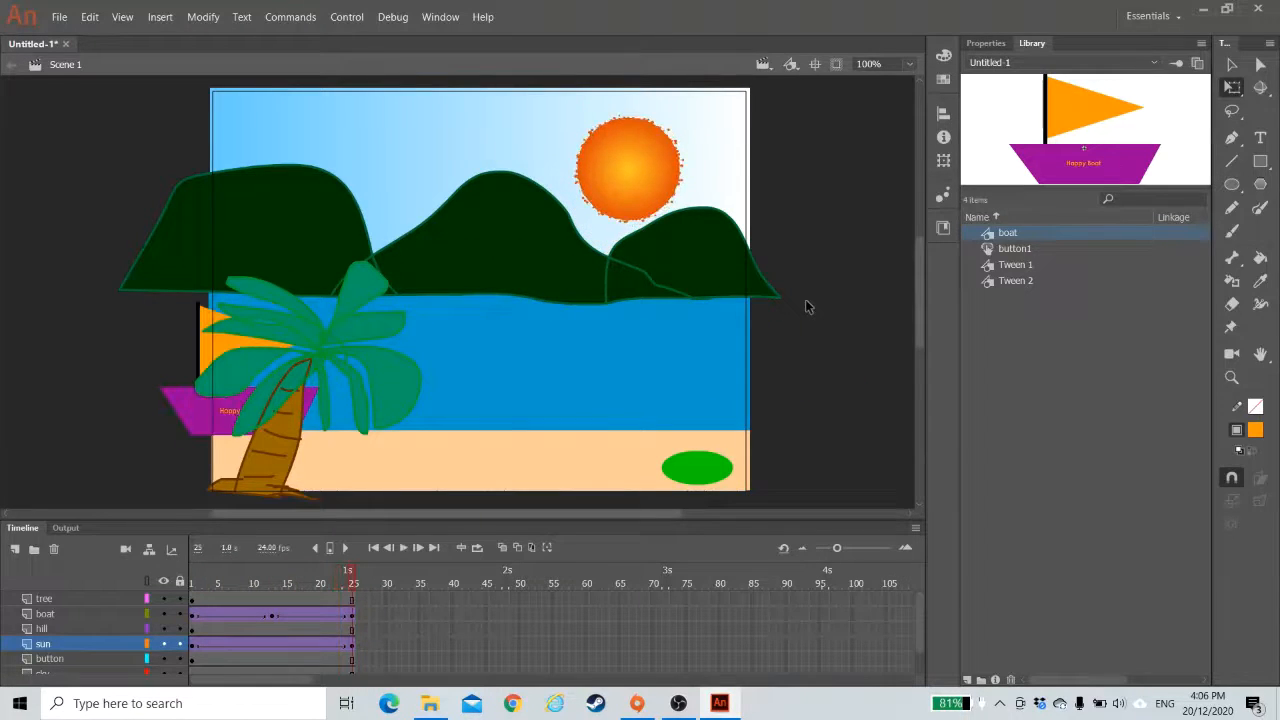